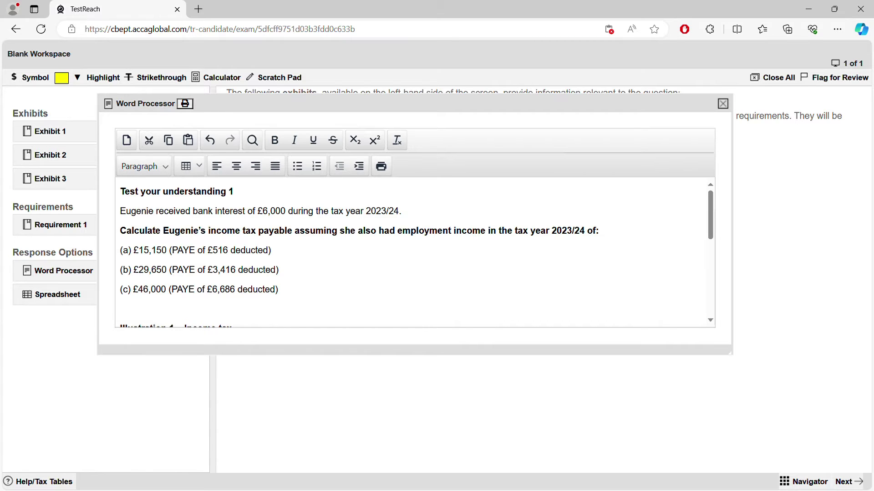
Step: Close the word processor response, then view Exhibit 1 and close it again
left_click(14, 58)
left_click(723, 104)
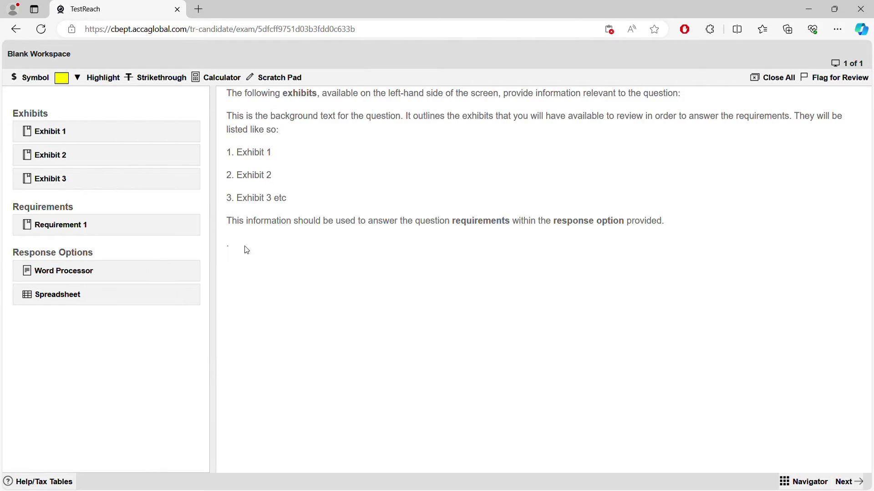
left_click(50, 131)
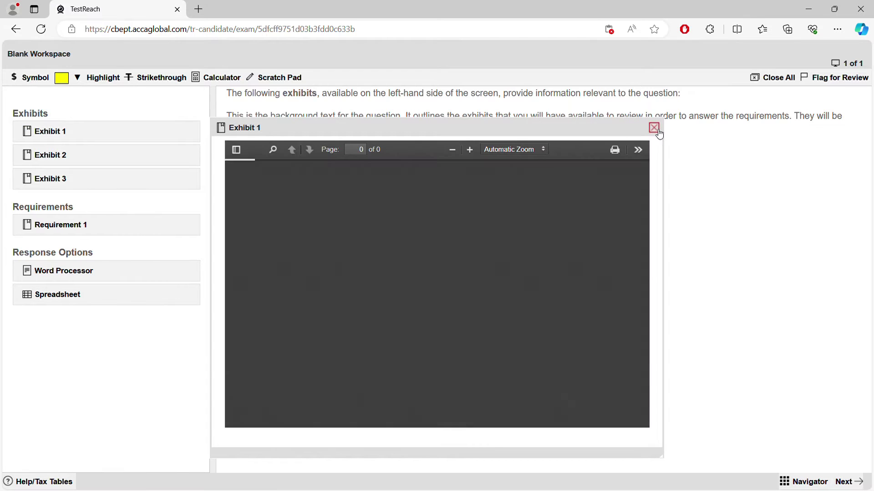
left_click(654, 129)
left_click(57, 136)
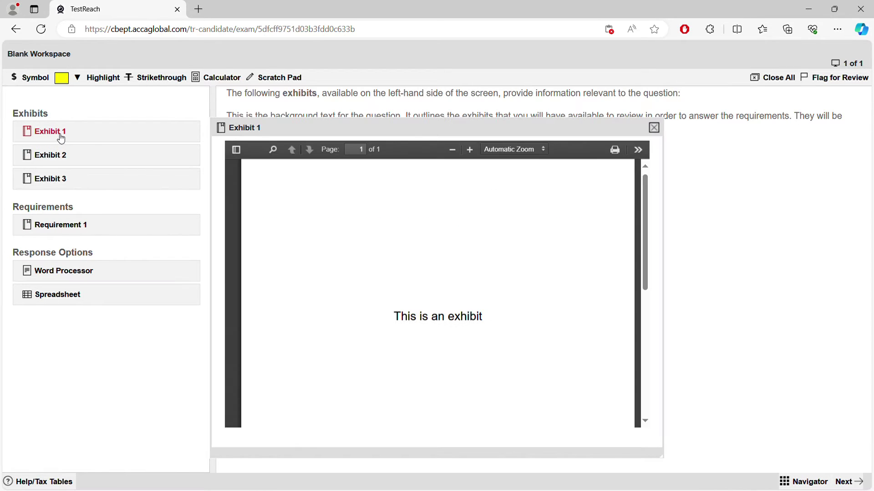
left_click(654, 128)
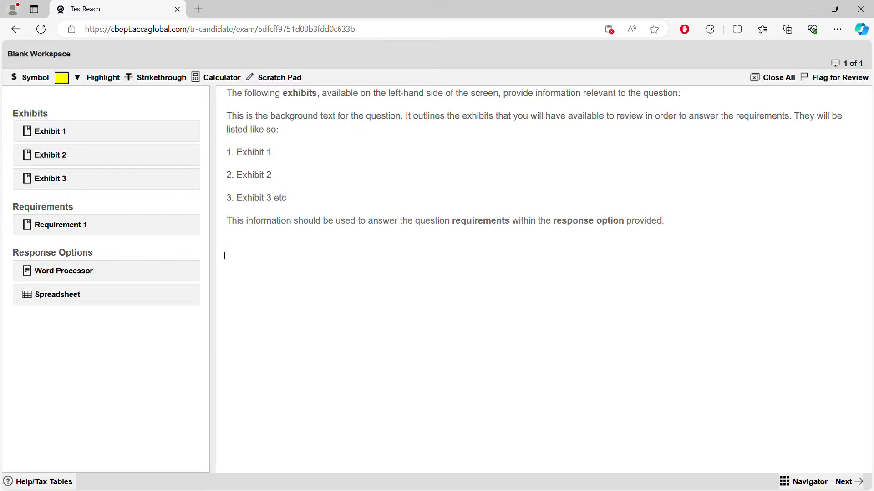
Step: Open the spreadsheet and word processor responses and move the spreadsheet aside to uncover part of the question text
left_click(41, 302)
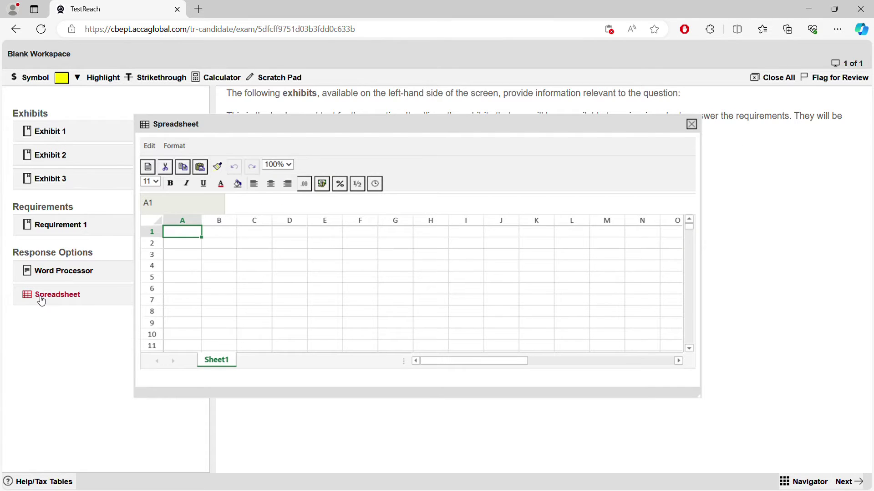
left_click(53, 275)
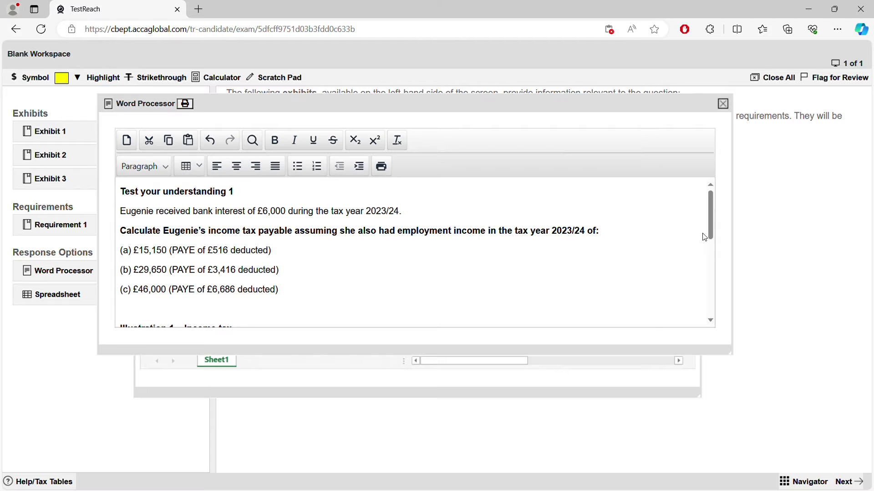
left_click(72, 303)
left_click(71, 275)
left_click_drag(712, 222, 57, 357)
left_click(59, 296)
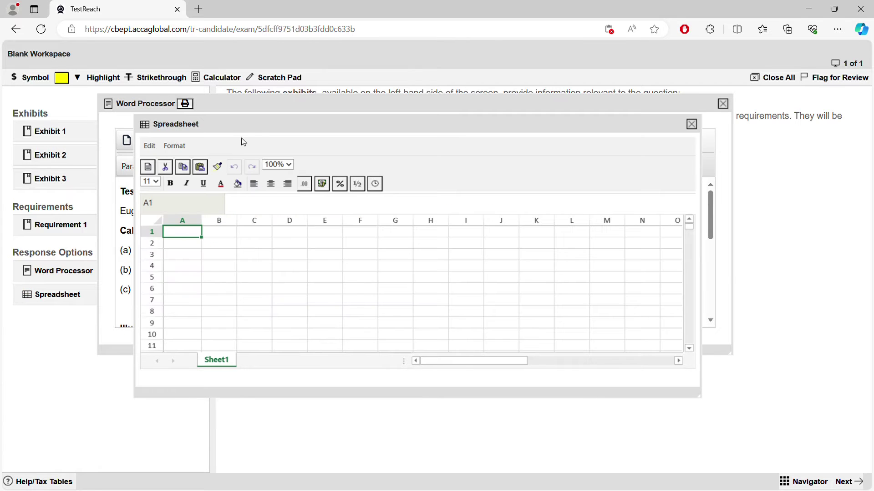
left_click_drag(273, 123, 414, 118)
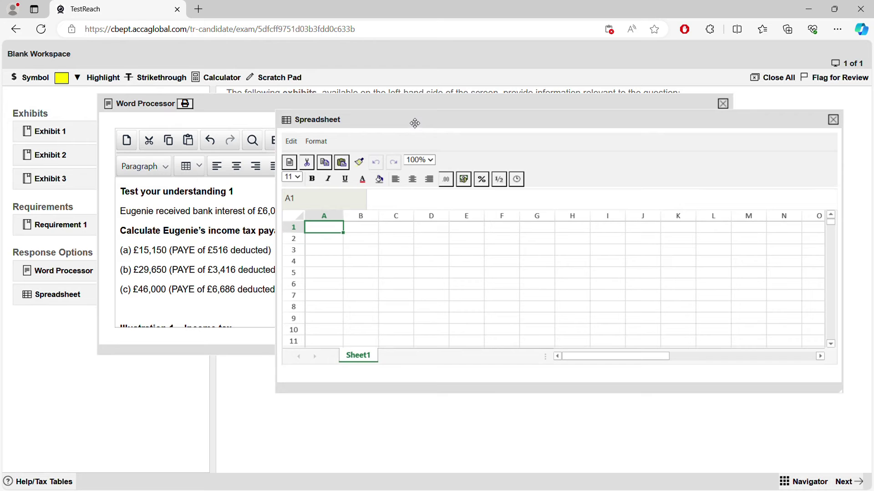
Step: Make "bank interest of £6,000" bold in the question text in the word processor
left_click(241, 107)
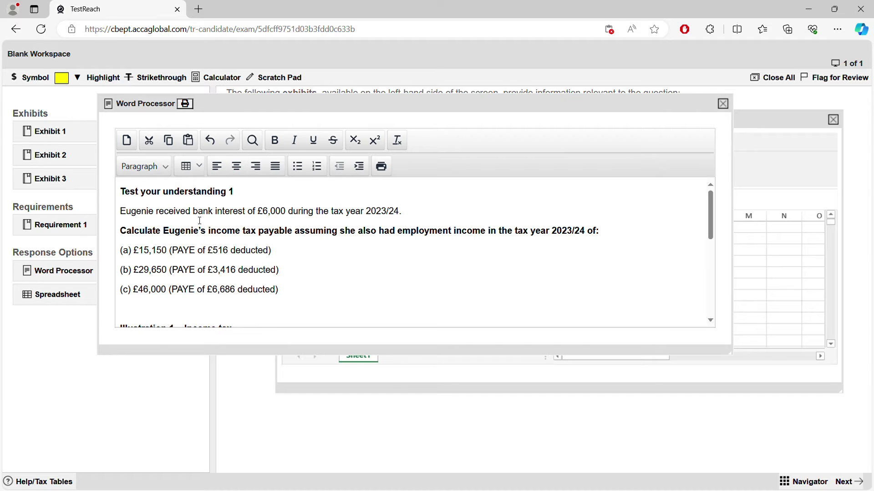
left_click_drag(194, 211, 286, 212)
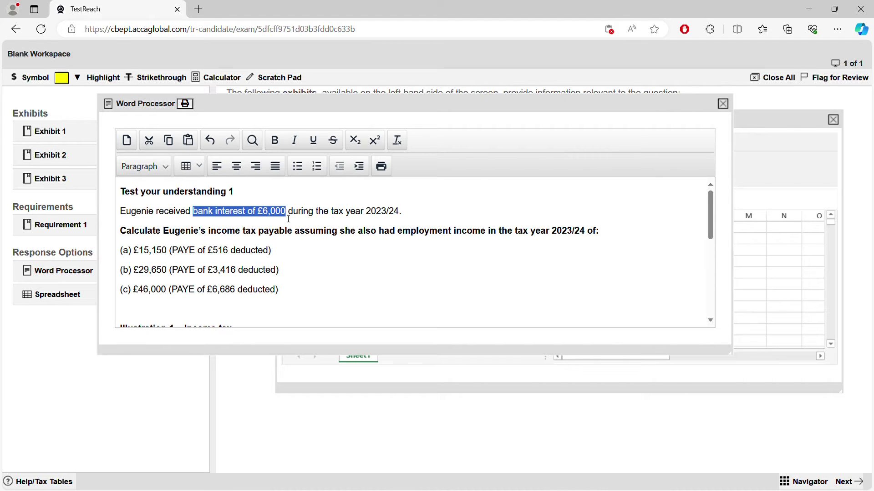
left_click(274, 140)
left_click(337, 288)
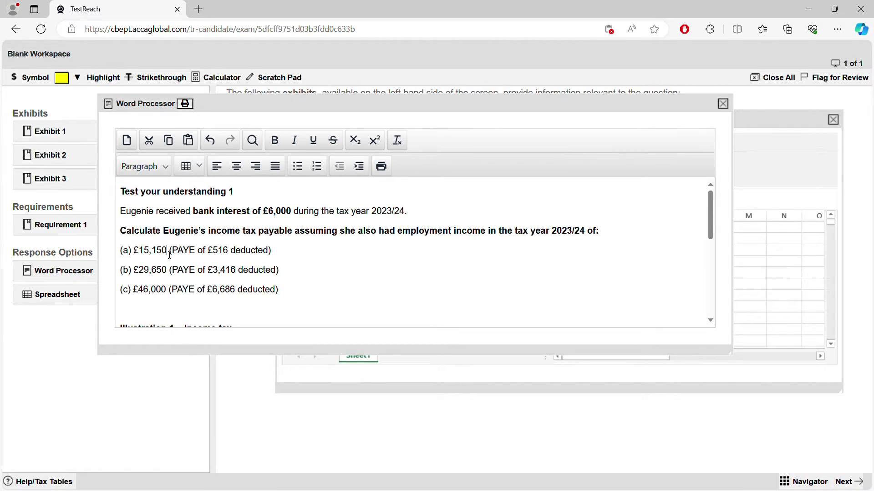
Step: Examine the employment income amounts in parts (a) to (c) and the bank interest in the question
left_click_drag(167, 251, 141, 254)
double_click(142, 273)
left_click(160, 302)
left_click_drag(198, 216, 276, 216)
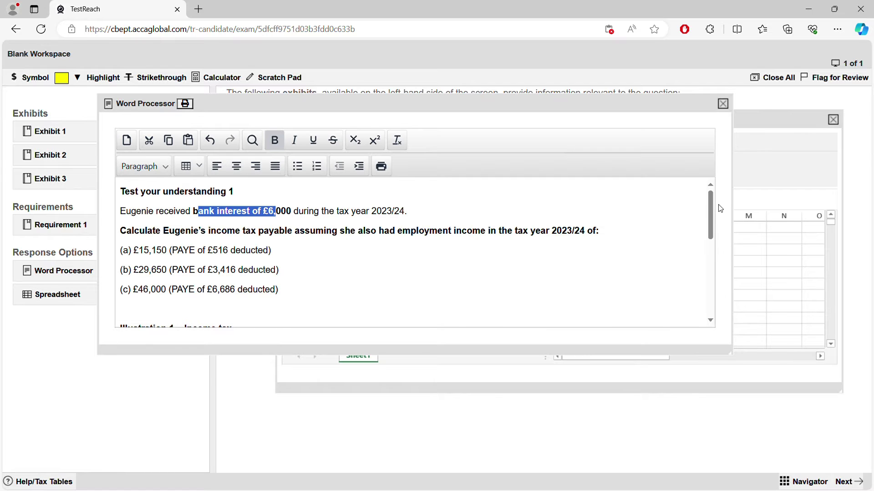
Step: Enter the title "Income tax computation - 2023/24" in cell A1 of the spreadsheet
left_click(782, 132)
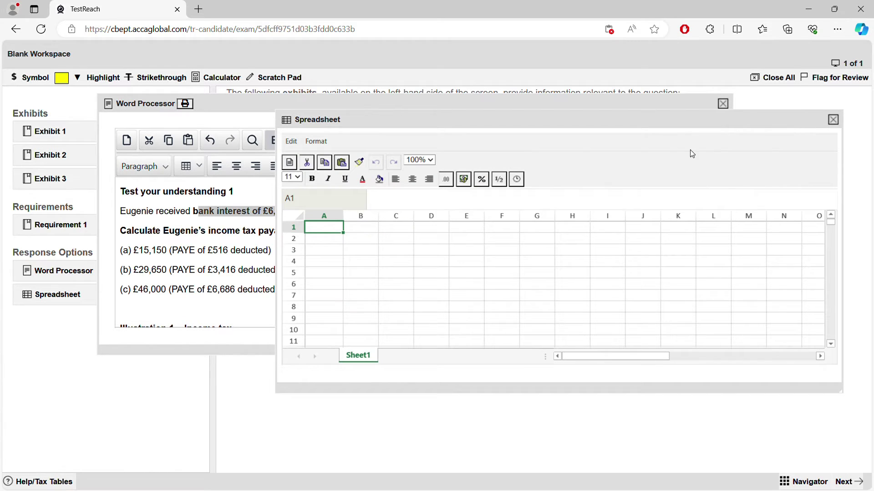
double_click(324, 230)
left_click(372, 258)
left_click(332, 234)
type("Incom")
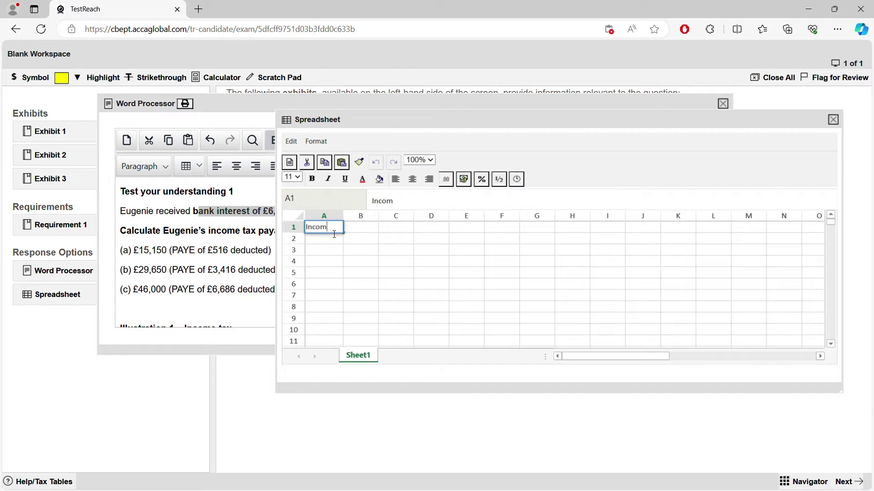
type("e tax computation ")
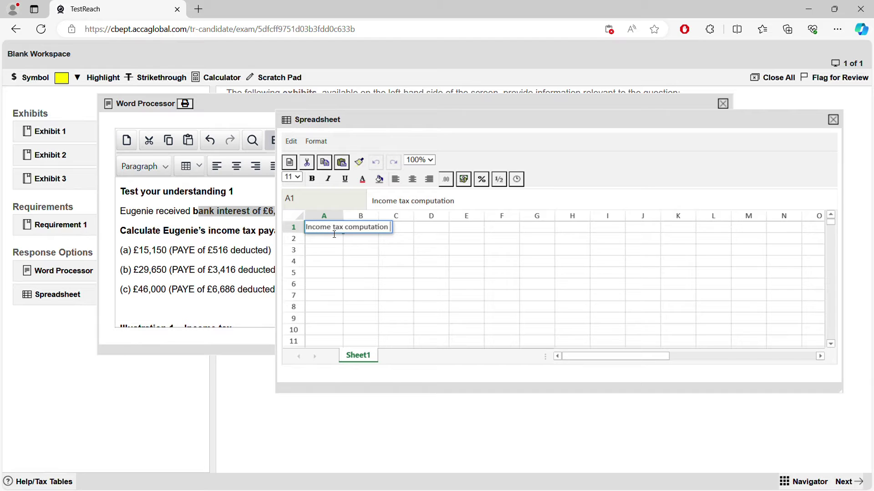
type("- 2023/24")
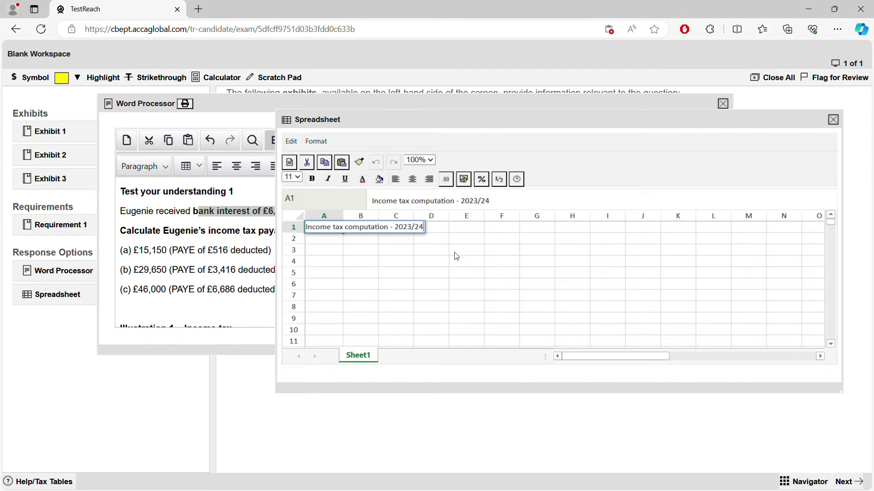
left_click(412, 296)
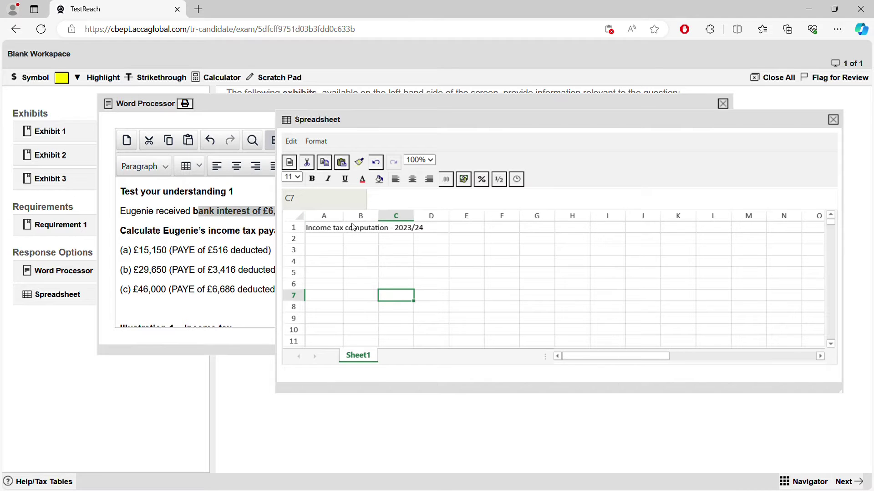
Step: Widen column A to fit the computation title and make the title in A1 bold
left_click_drag(347, 217, 432, 218)
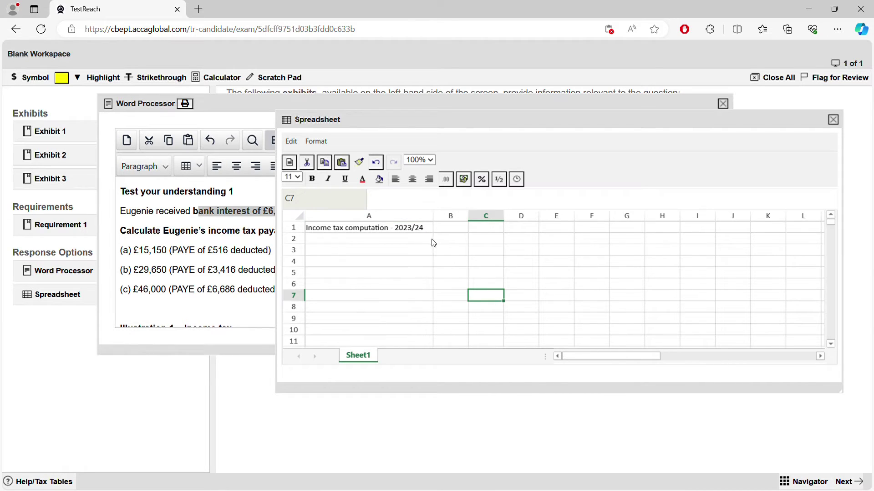
left_click(383, 229)
left_click(312, 179)
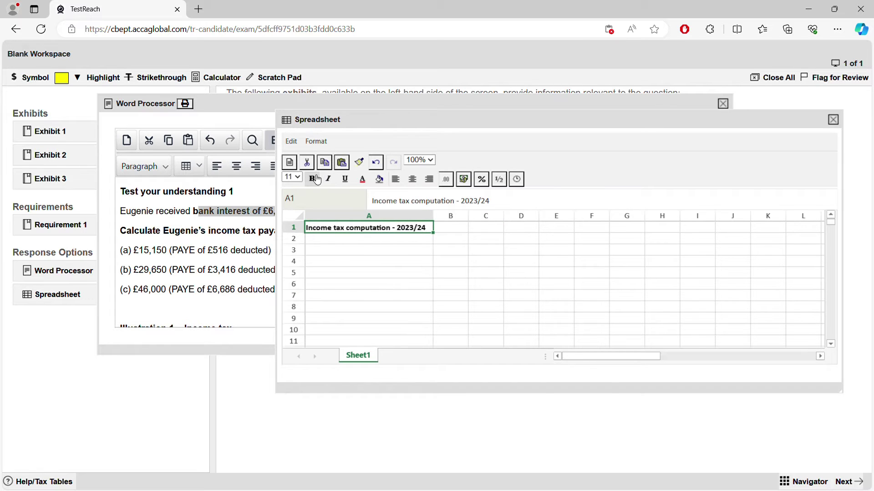
left_click(345, 244)
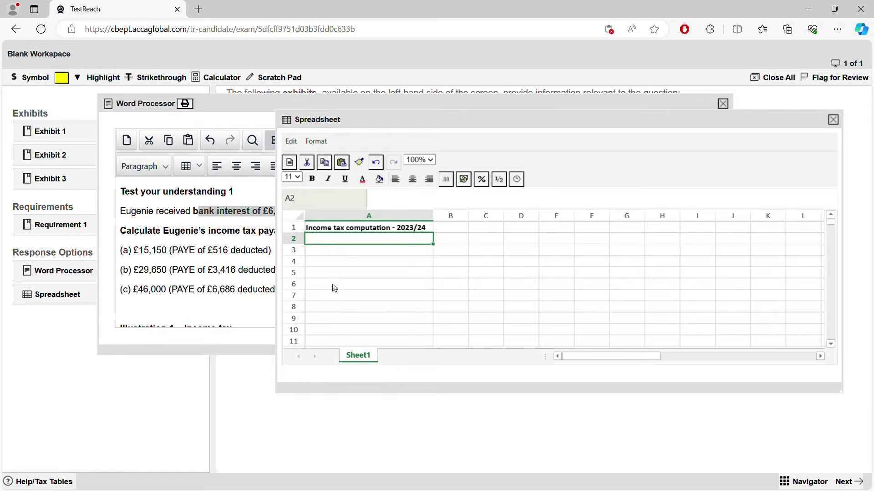
Step: Enter the label "a) employment income 15,150" in cell A3
left_click(318, 255)
double_click(318, 255)
type("a)")
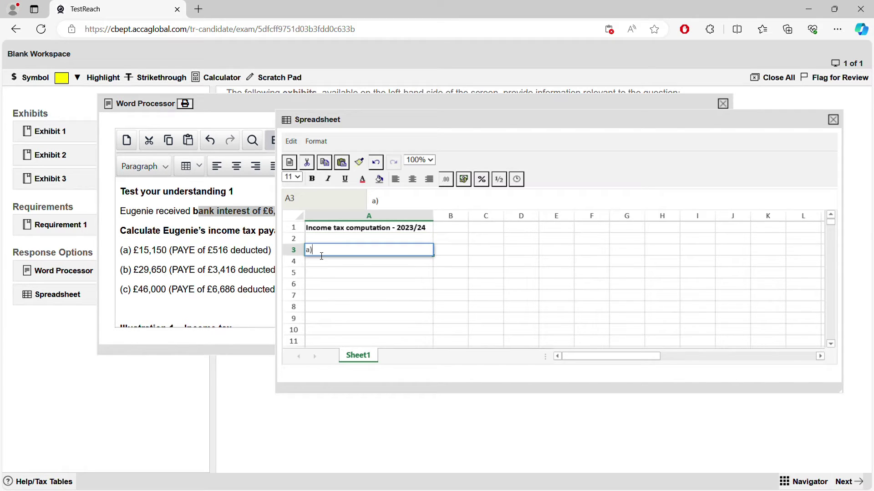
type(" employme")
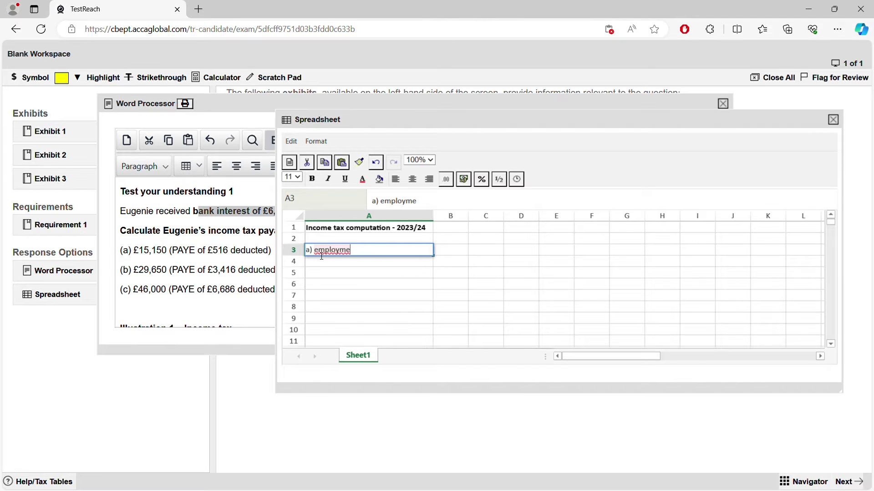
type("nt income ")
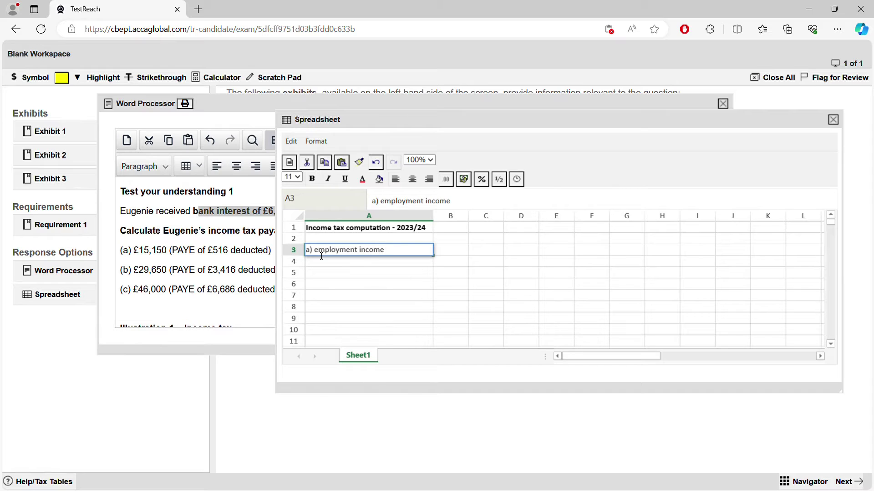
type("15150")
left_click(397, 254)
type(",")
Step: Insert a pound symbol in the A3 label and rewrite the amount after it as £15.150, removing the original amount
left_click(29, 78)
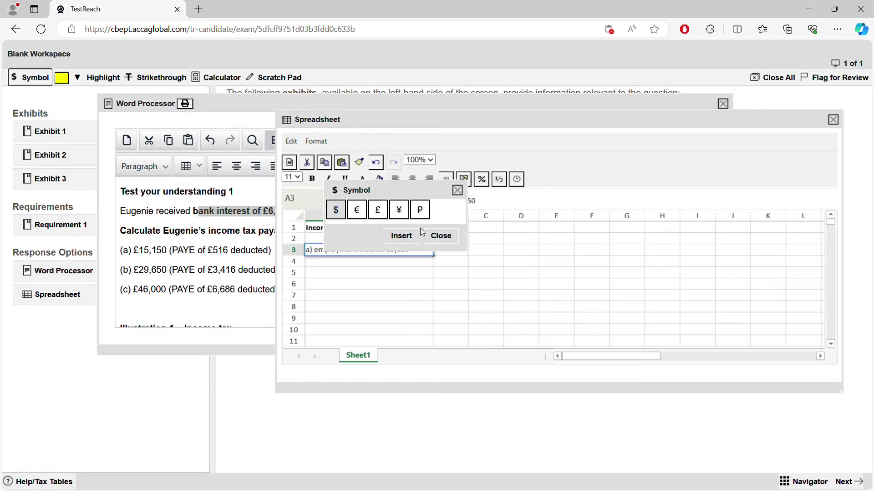
left_click(378, 210)
left_click(401, 235)
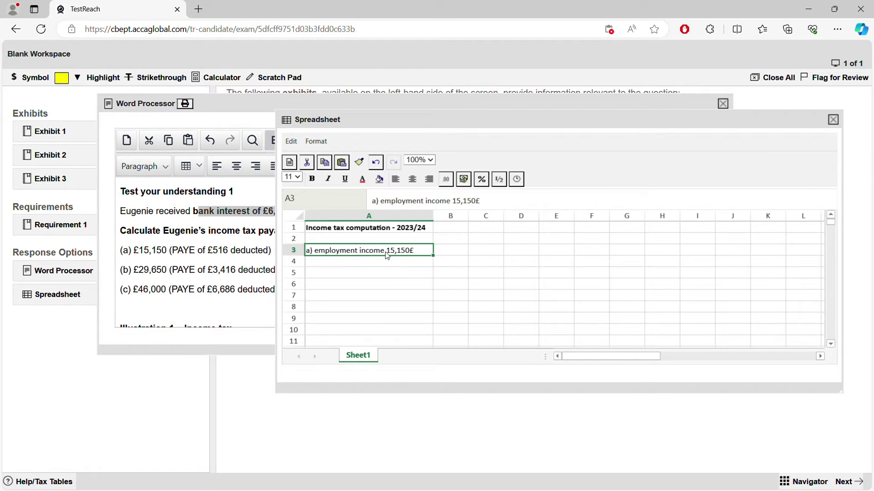
triple_click(413, 253)
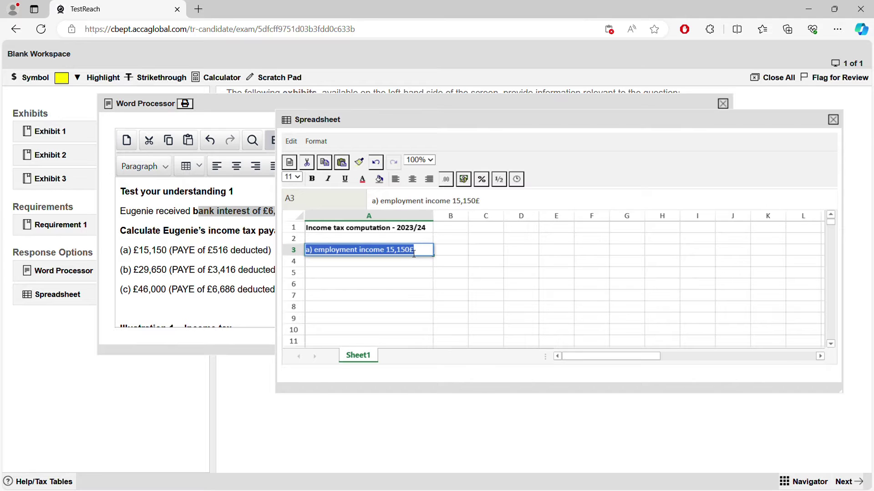
left_click(419, 254)
type("15.150")
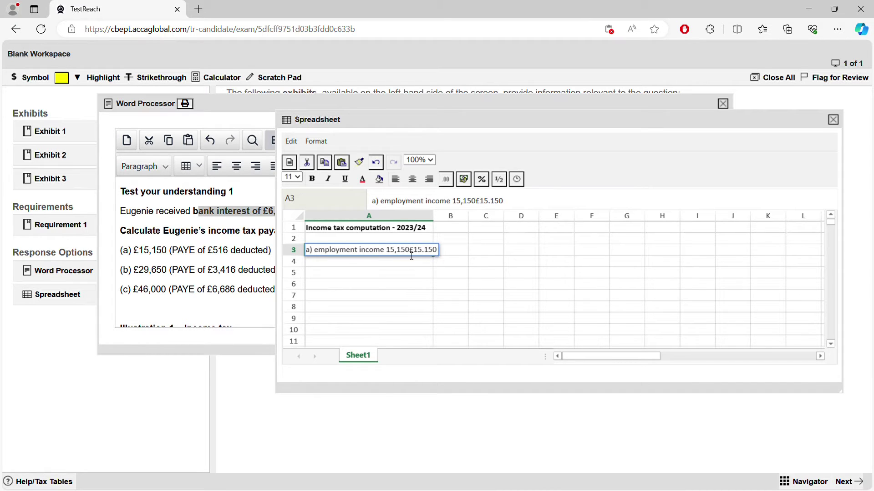
key("BackSpace")
key("BackSpace")
key("BackSpace")
key("BackSpace")
key("BackSpace")
key("BackSpace")
key("BackSpace")
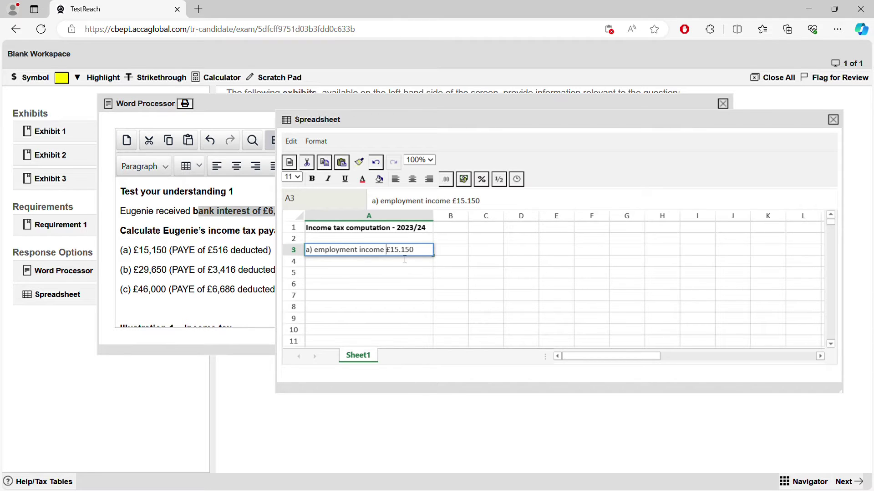
Step: Correct the A3 label to read "a) employment income of £15,150"
left_click(405, 256)
key("BackSpace")
type(",")
left_click(386, 256)
type("of")
key("BackSpace")
left_click(412, 284)
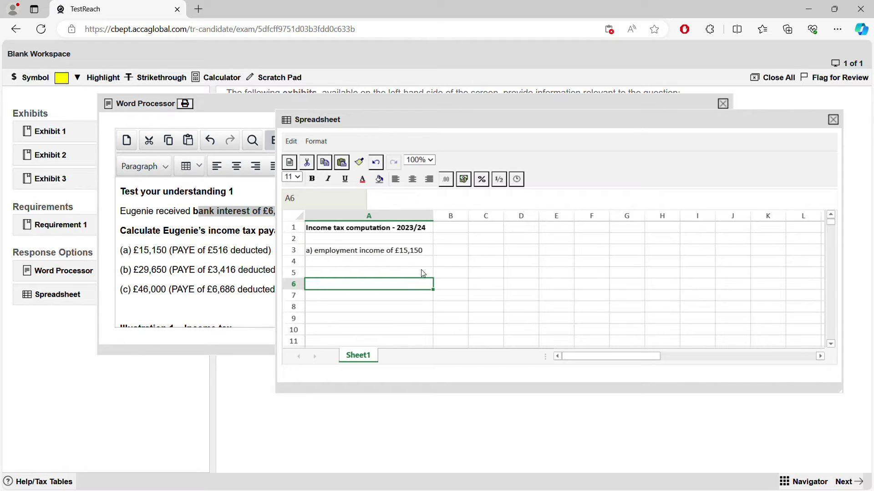
Step: Enter the column heading "Non-savings income" in B2 and widen column B to fit it
left_click(448, 240)
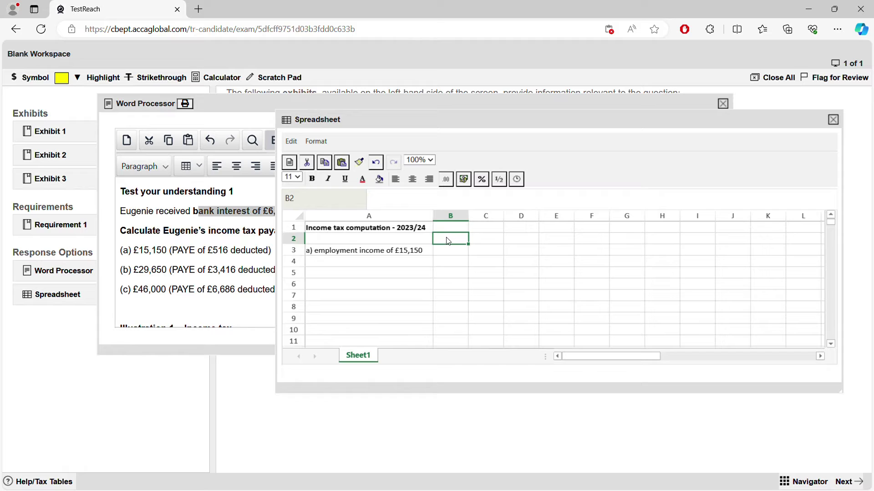
type("Non0")
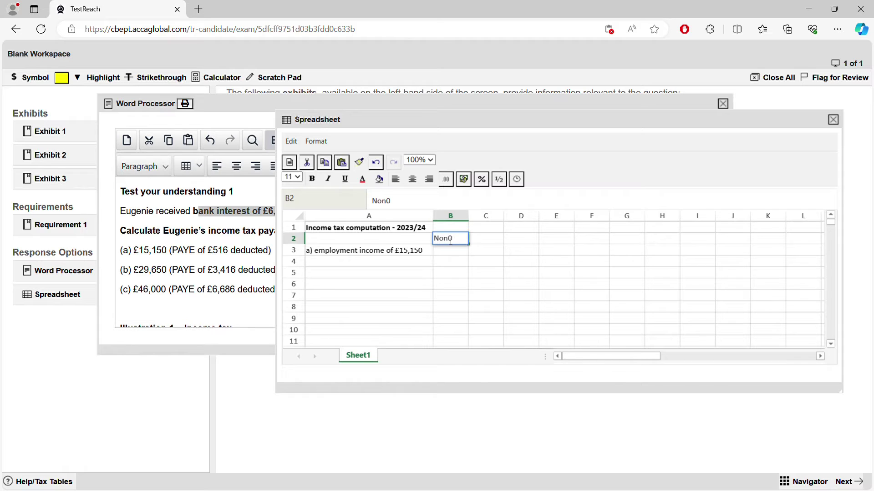
key("BackSpace")
type("-savings")
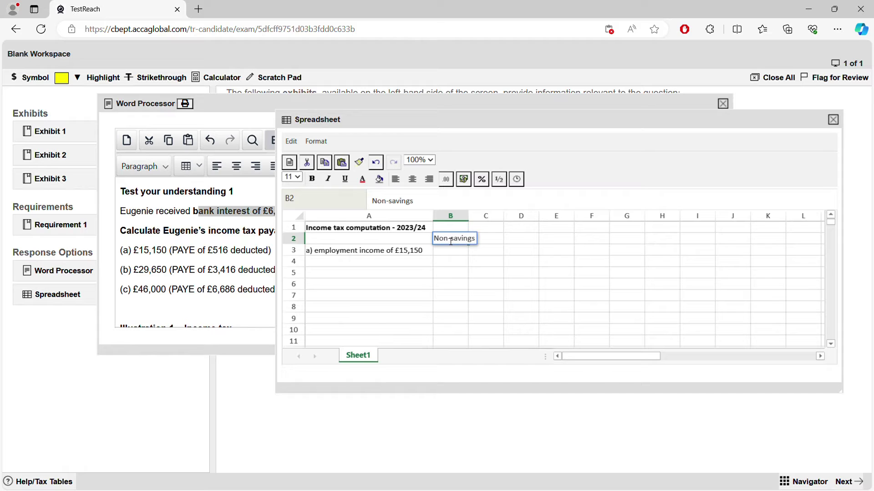
type(" income")
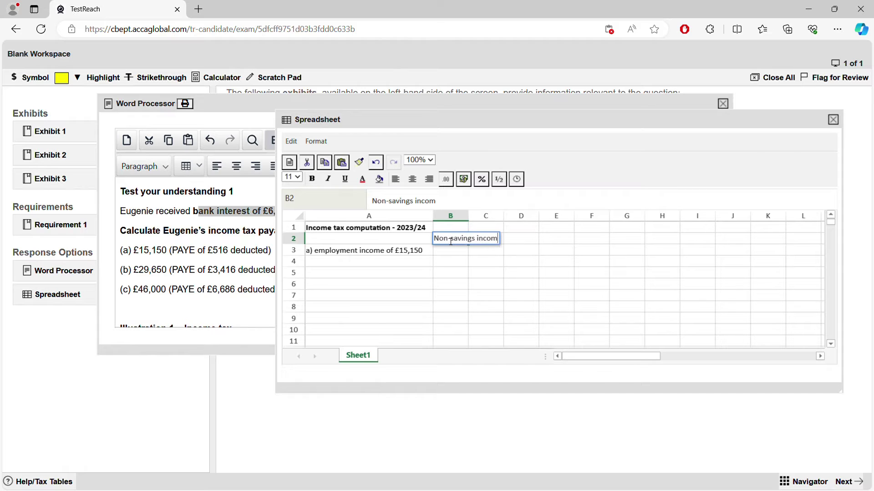
left_click(453, 293)
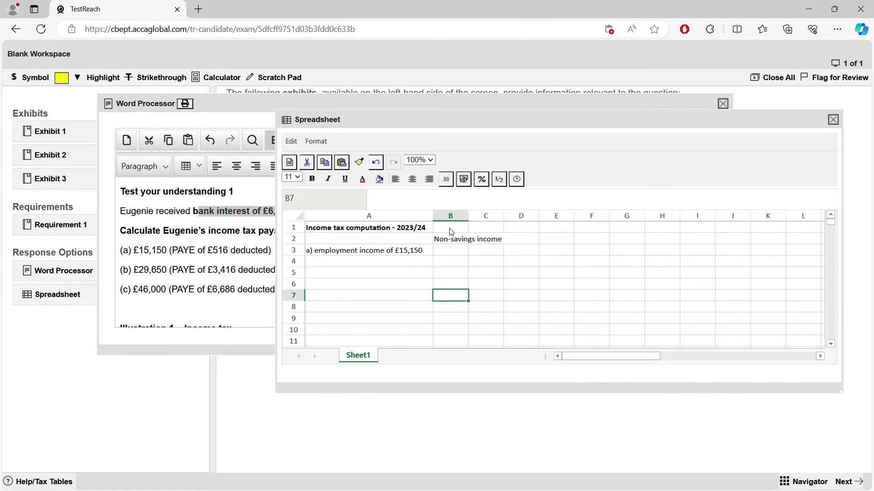
left_click_drag(474, 221, 509, 220)
Step: Enter the column heading "savings income" in C2 and widen column C to fit it
left_click(523, 240)
type("sa")
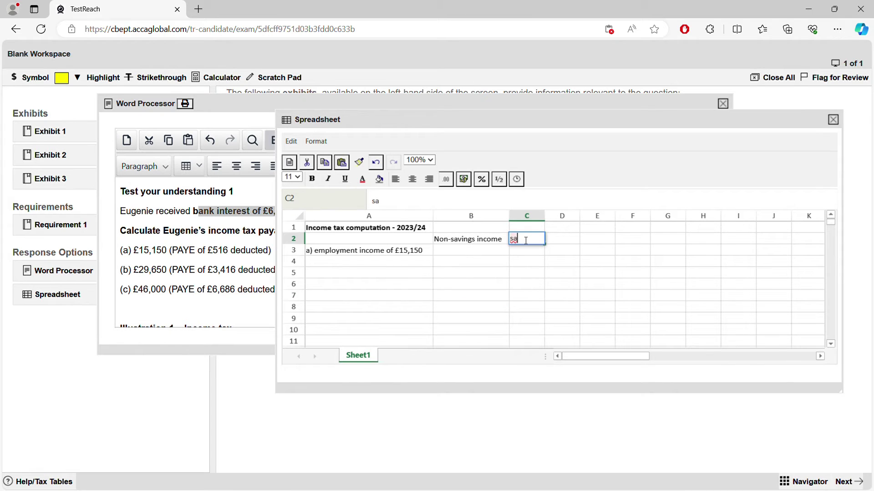
type("vings income")
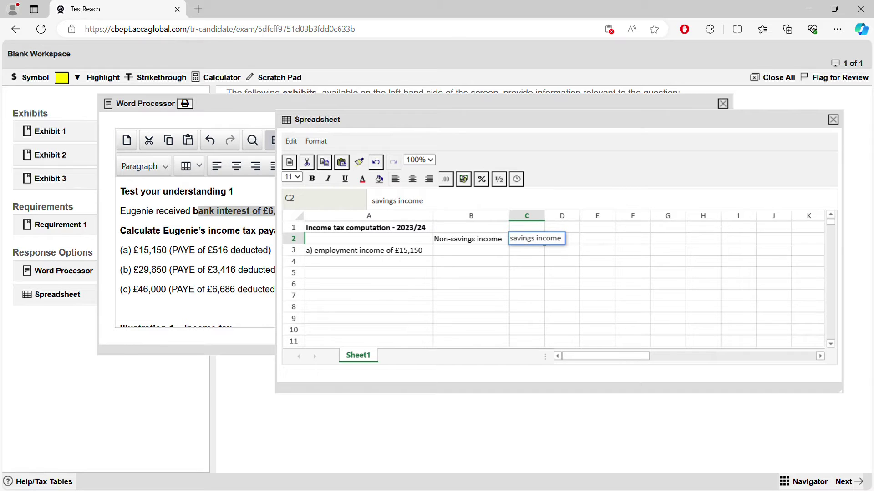
left_click(584, 251)
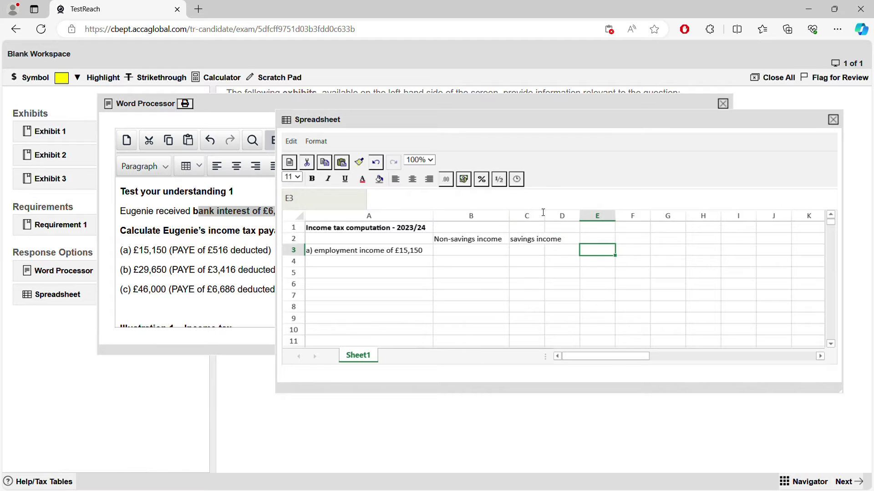
left_click_drag(547, 216, 570, 217)
Step: Enter the column heading "total" in D2 and widen column D
left_click(584, 240)
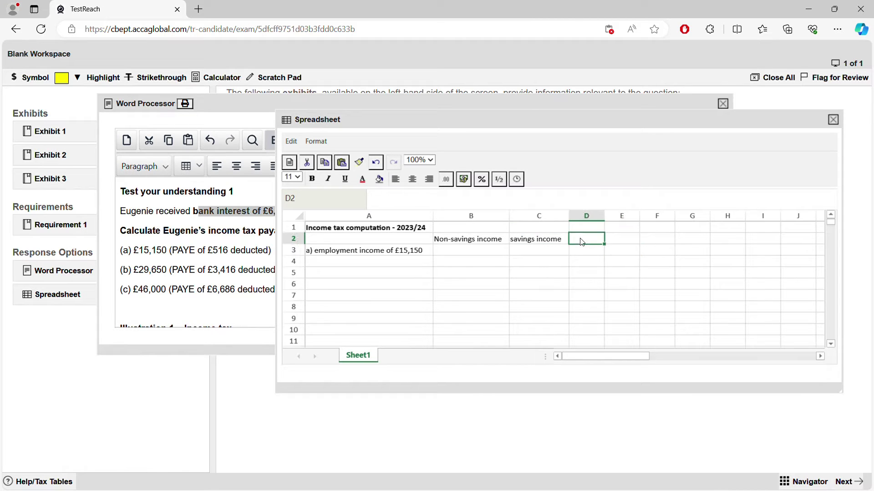
type("total")
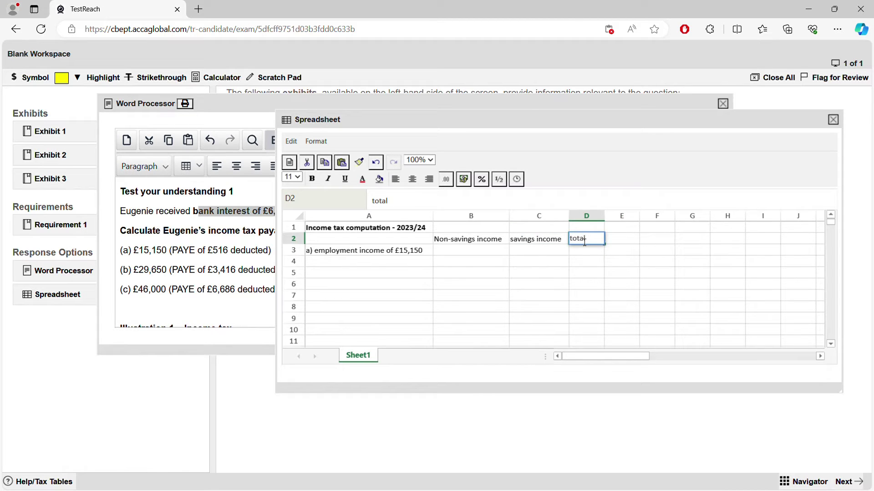
key("Return")
left_click(598, 215)
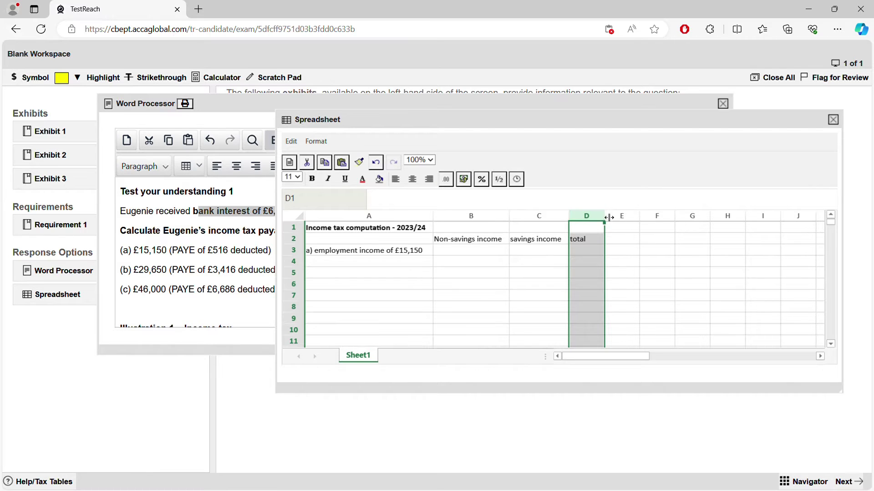
left_click_drag(609, 217, 630, 217)
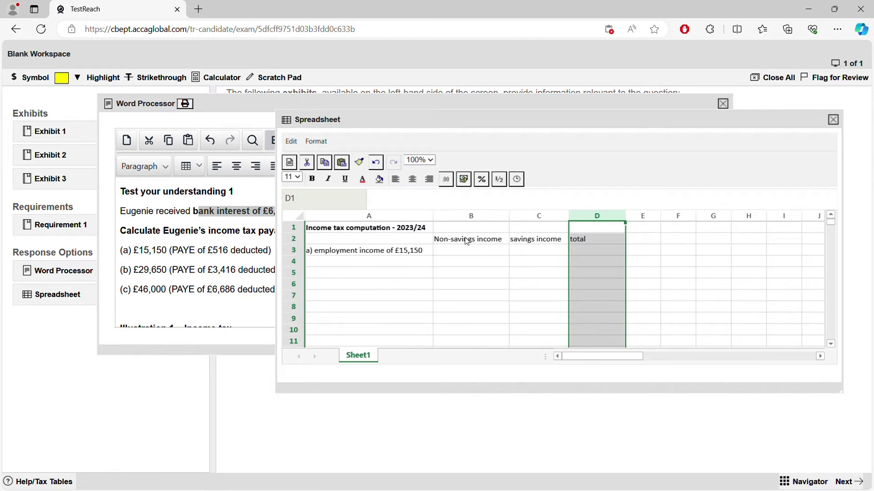
Step: Centre and bold the column headings in B2:D2, and bold the employment income label in A3
left_click_drag(466, 241, 586, 243)
left_click(413, 179)
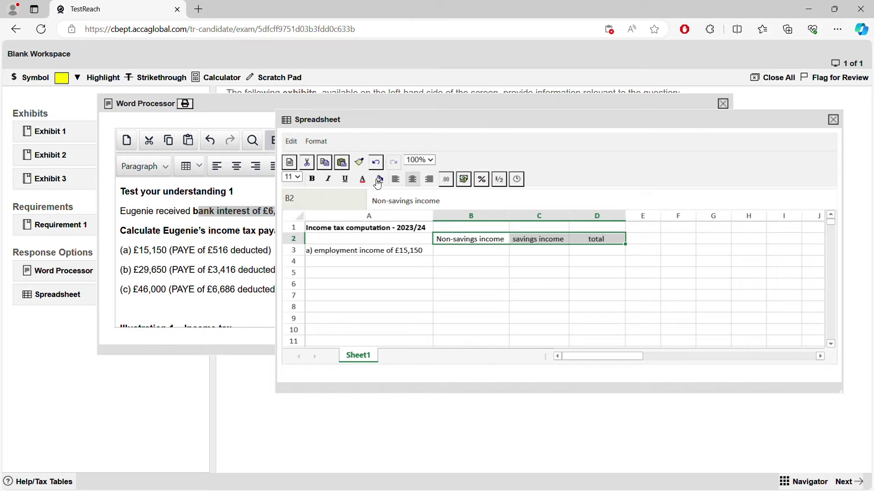
left_click(312, 179)
left_click(401, 255)
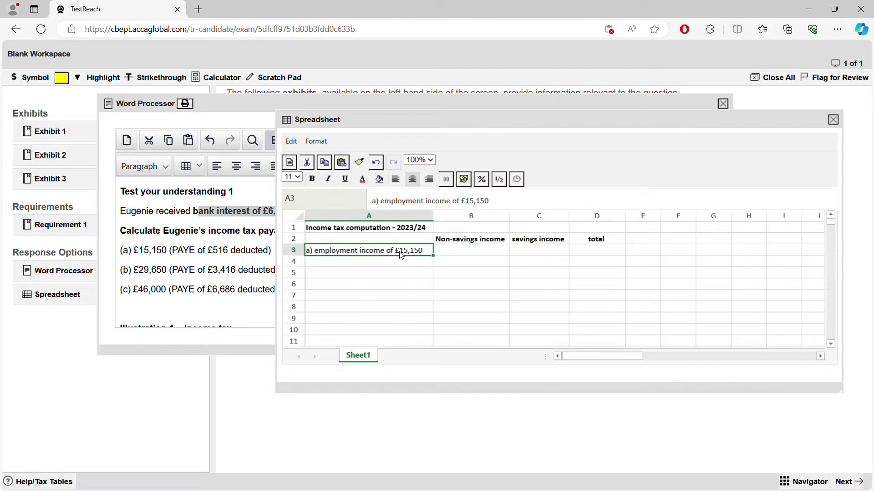
left_click(313, 178)
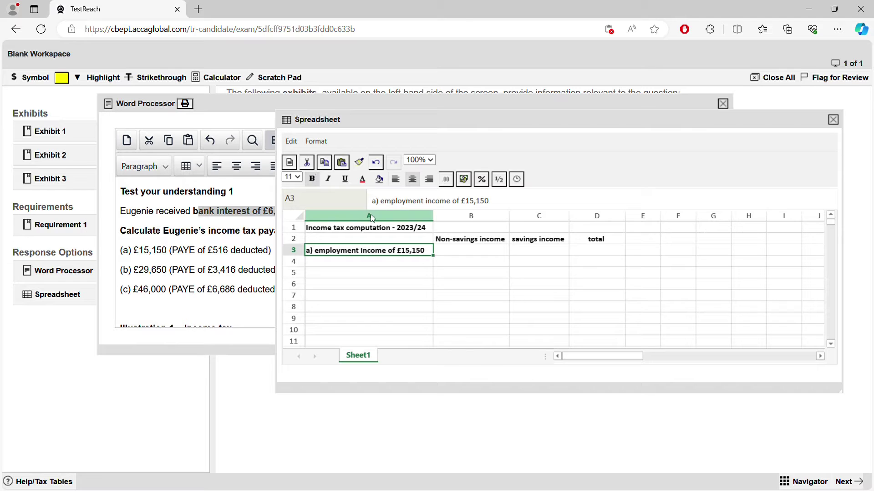
Step: Insert a pound symbol in B1 and fill it across to D1
left_click(480, 230)
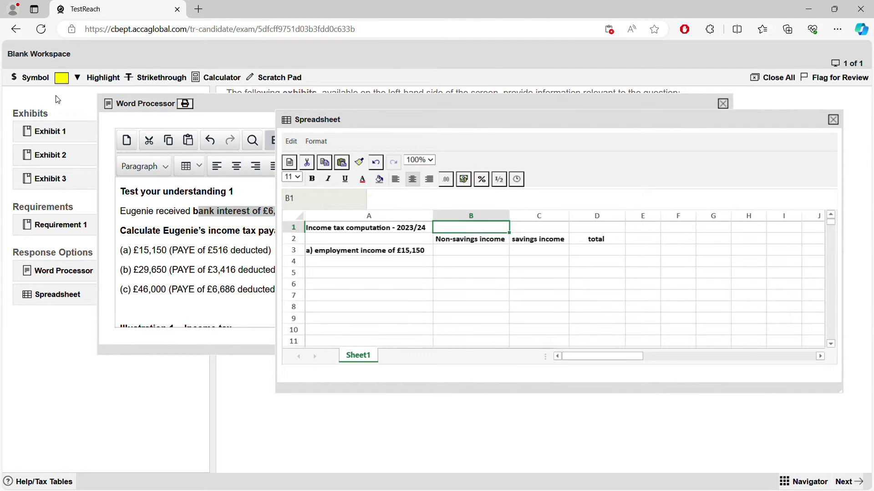
left_click(31, 77)
left_click(382, 214)
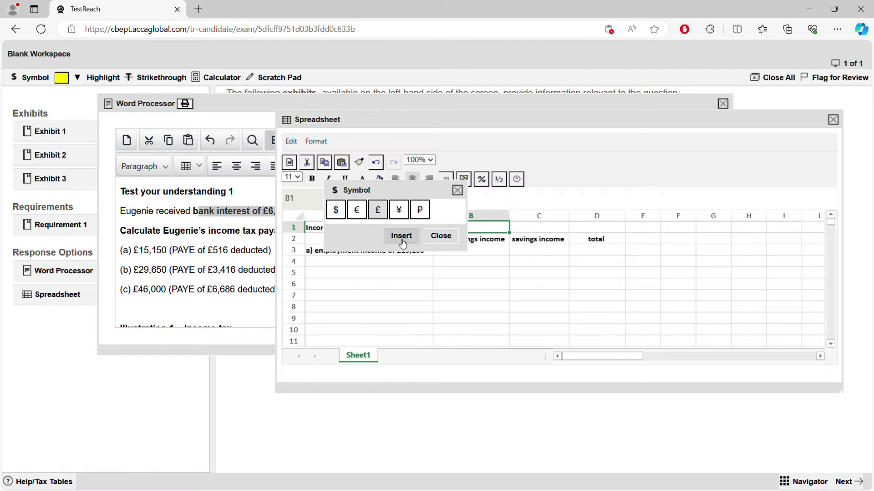
left_click(401, 236)
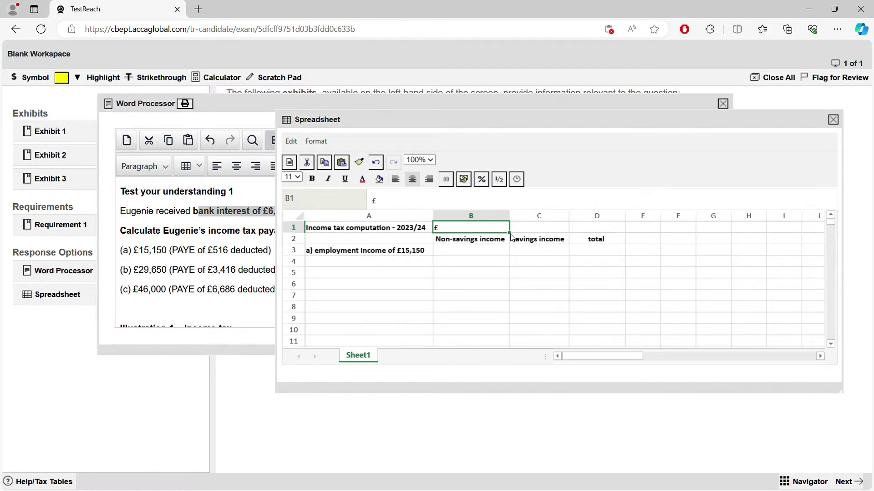
left_click_drag(510, 234, 626, 233)
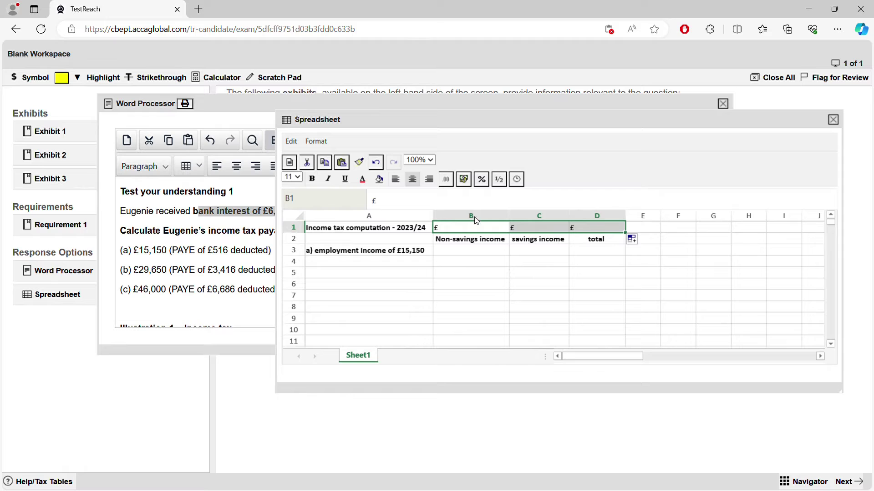
left_click(471, 283)
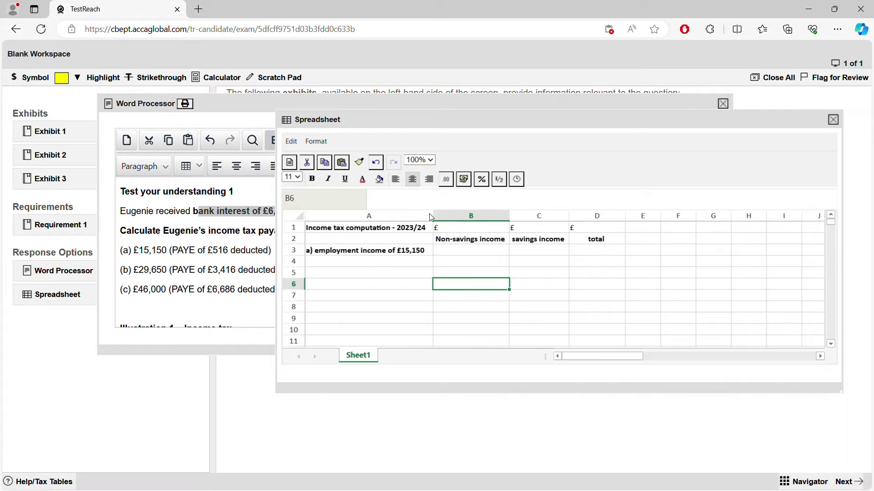
Step: Centre the pound symbols in B1:D1 above the column headings
left_click_drag(466, 229, 597, 229)
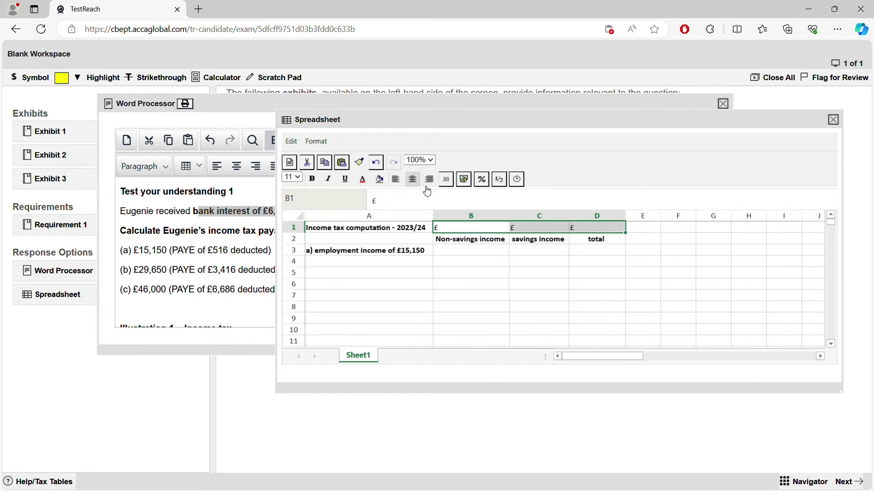
left_click(412, 179)
left_click(492, 297)
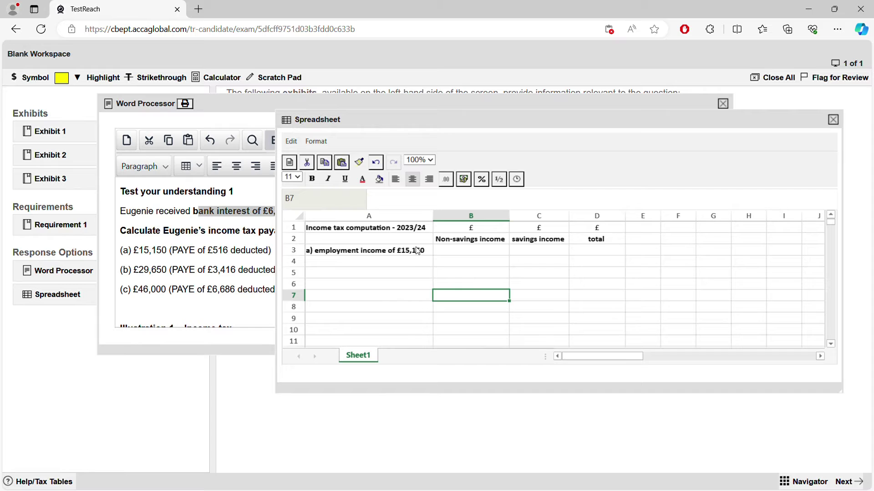
right_click(296, 237)
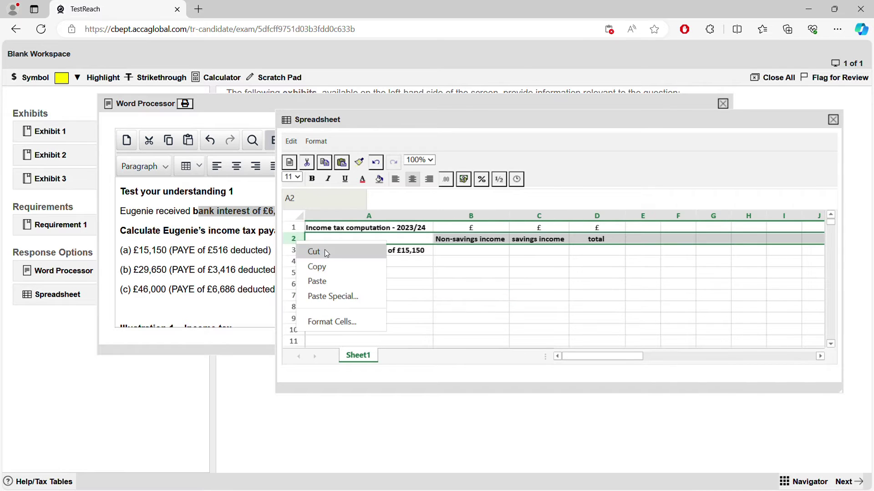
left_click(466, 298)
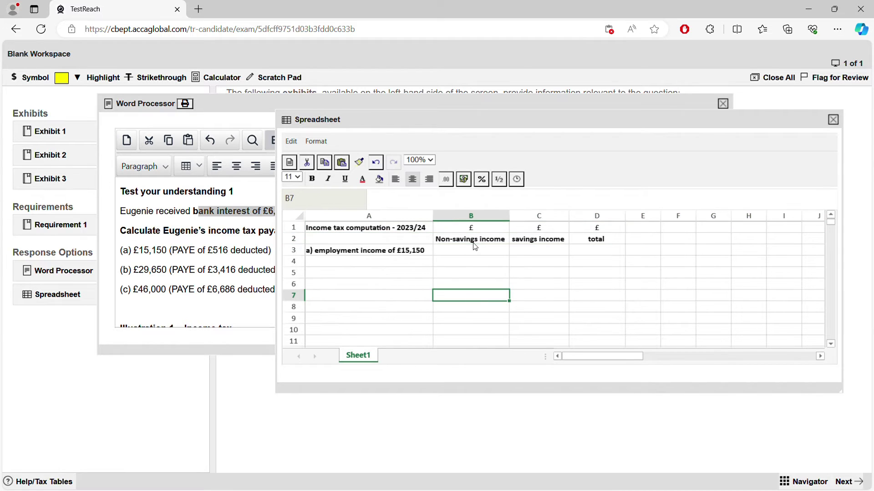
Step: Add the row label "employment income" in A4 with 15150 in the non-savings income column
left_click(338, 263)
type("em")
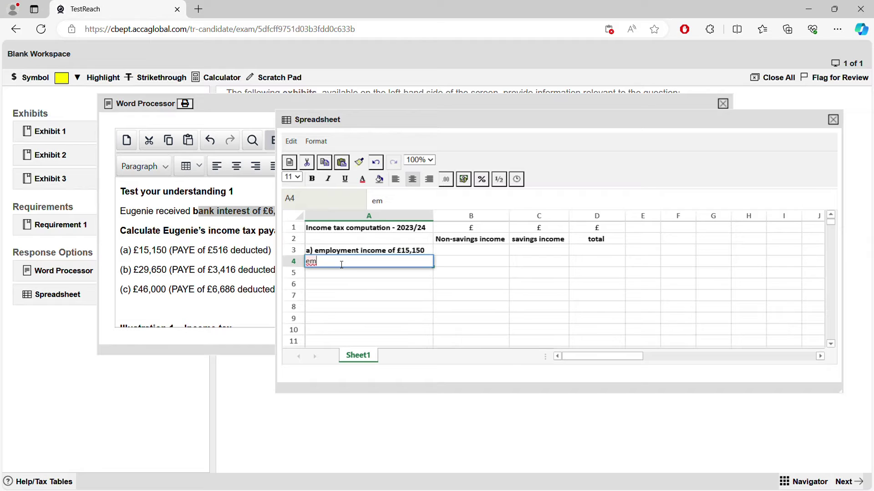
type("ployment i")
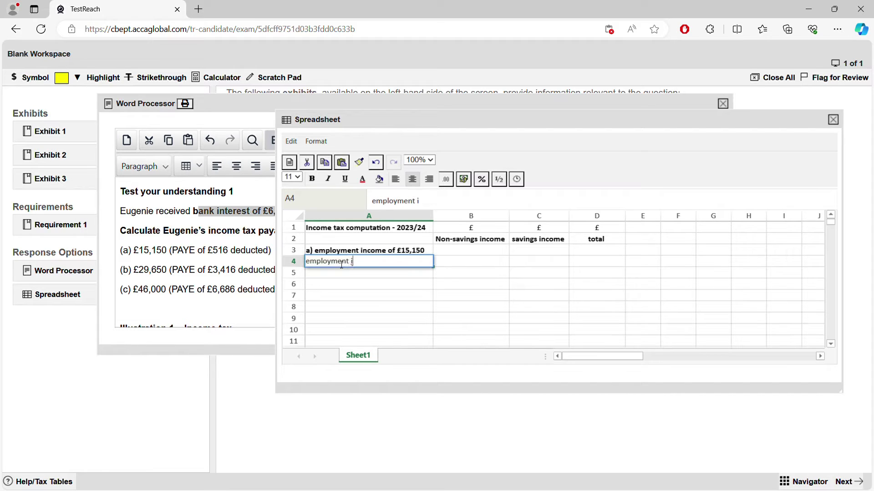
type("ncome")
left_click(466, 267)
type("1")
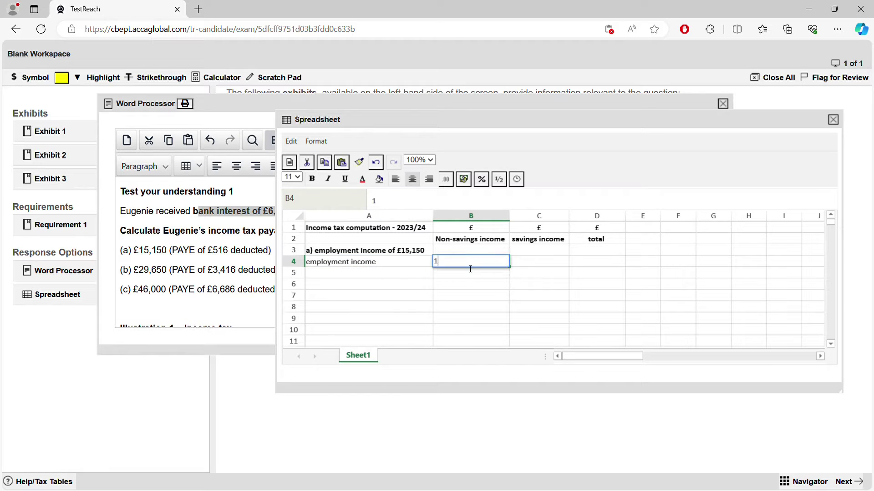
type("5150")
Step: Add the row label "bank interest" in A5 with 6000 in the savings income column
left_click(340, 278)
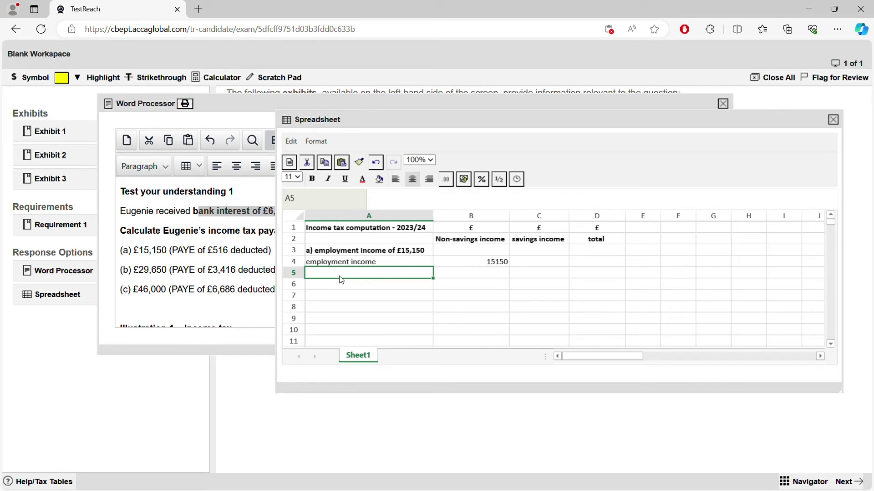
type("bank int")
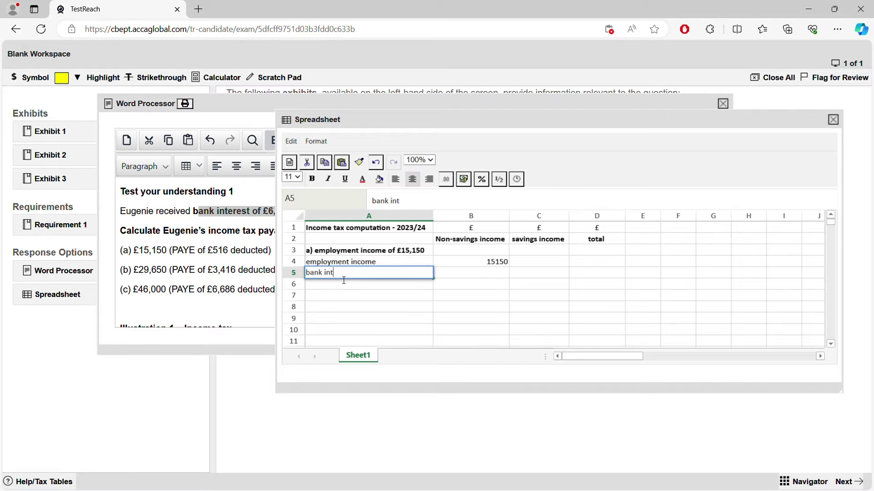
type("erest")
left_click(540, 278)
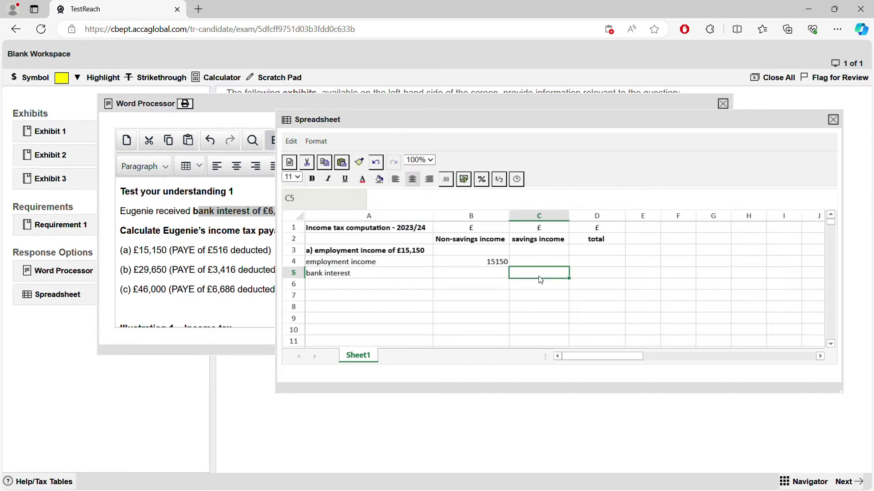
type("6000")
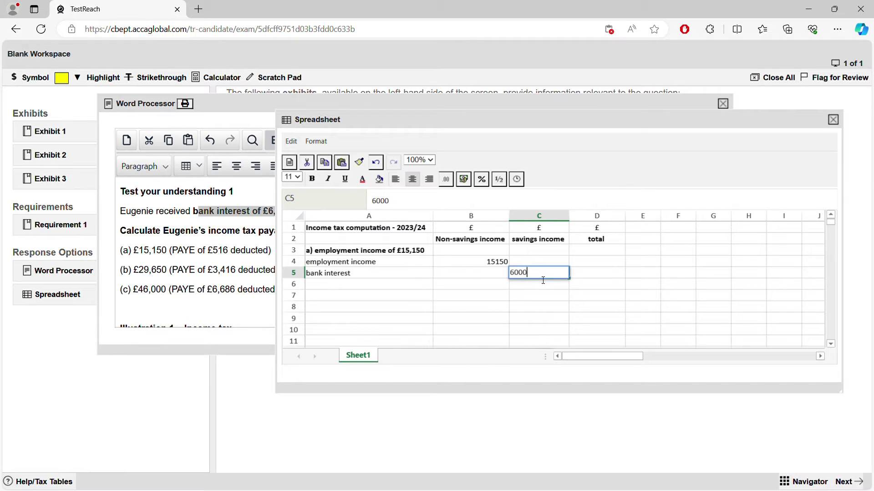
key("Tab")
key("Up")
key("Up")
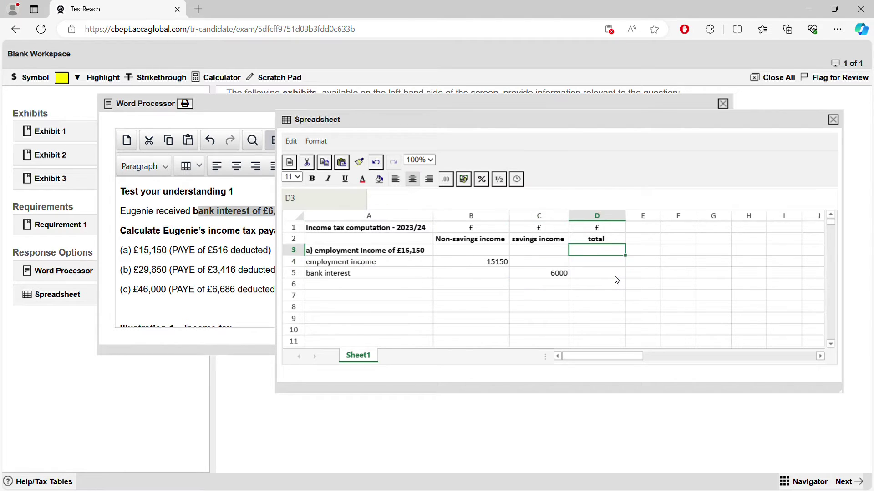
type("=sum(")
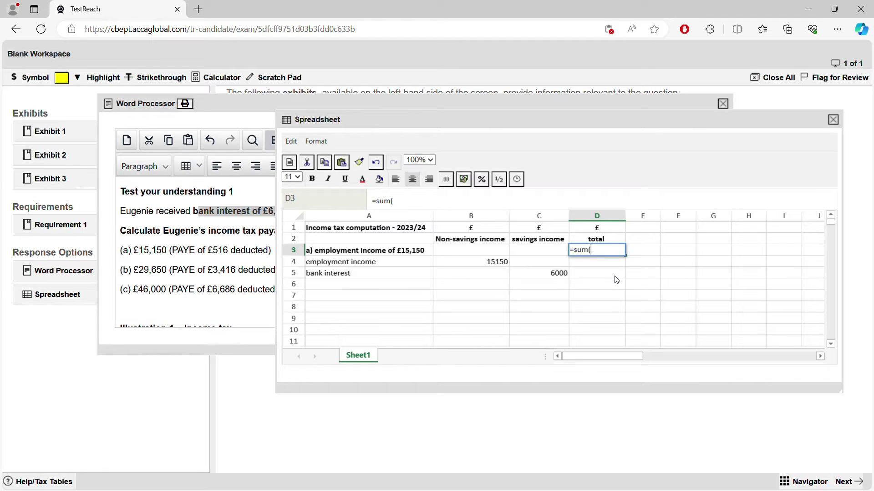
key("BackSpace")
key("BackSpace")
key("BackSpace")
key("BackSpace")
key("BackSpace")
key("Return")
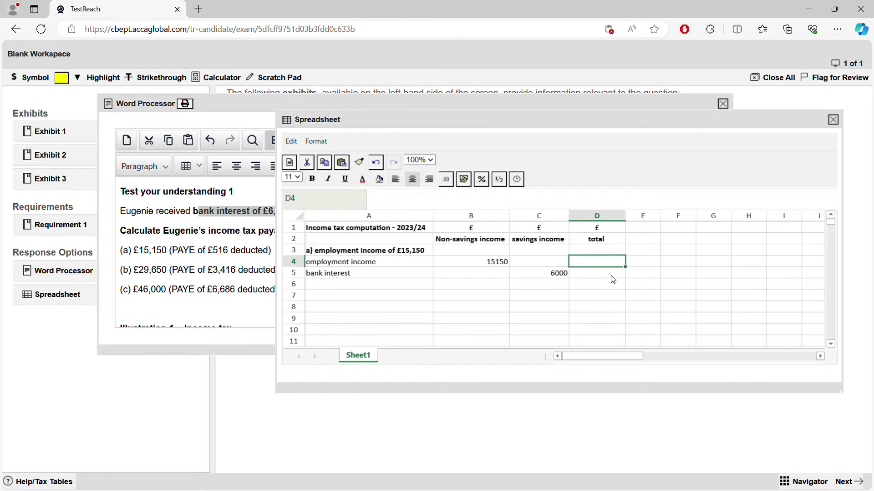
Step: Total the employment income row in D4 with =SUM(B4:C4) and fill the formula down to D5
type("=sum(")
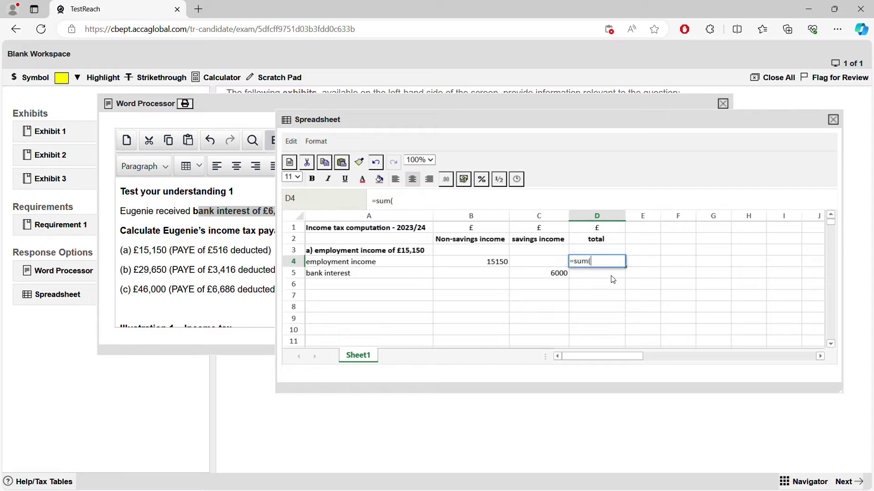
left_click_drag(490, 268, 539, 266)
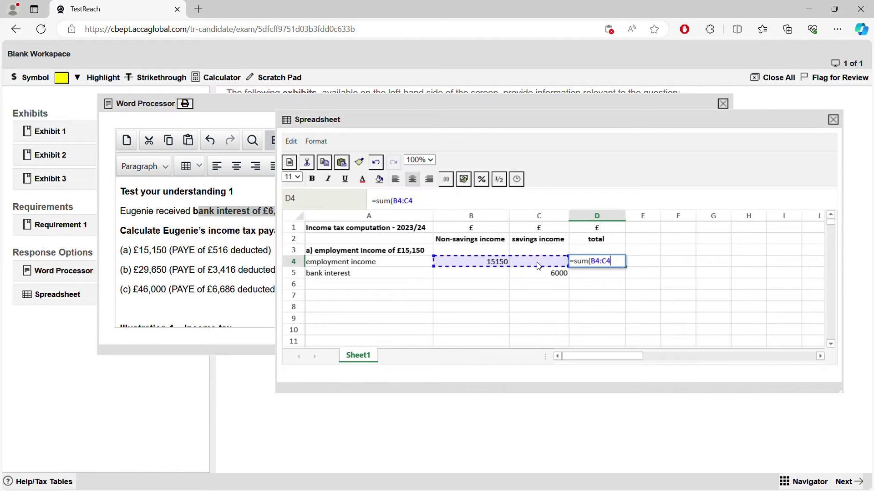
key("Return")
left_click(588, 263)
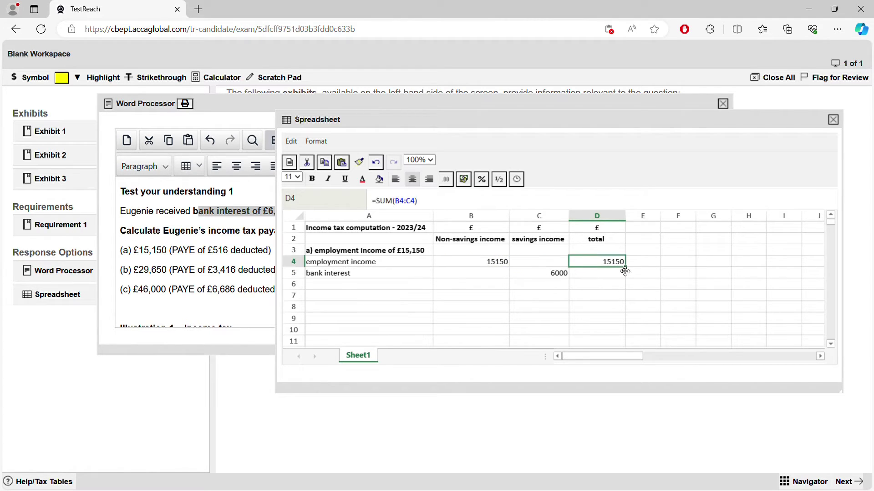
left_click_drag(628, 272, 627, 276)
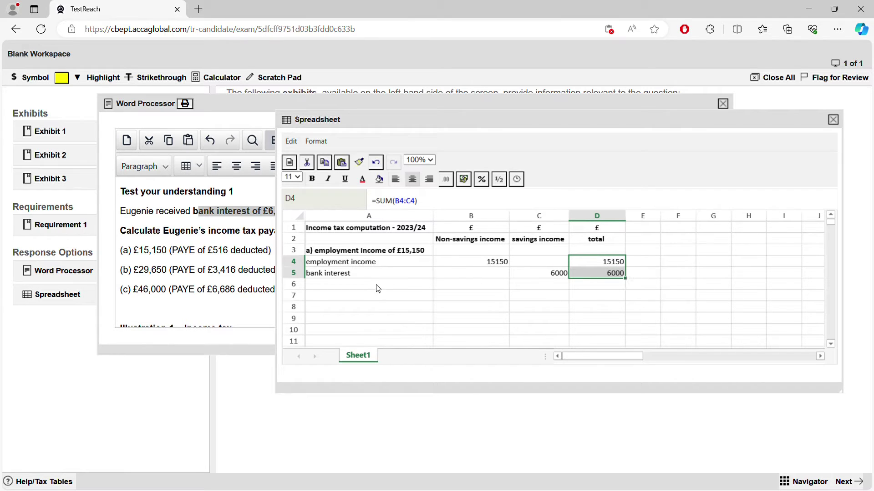
type("total")
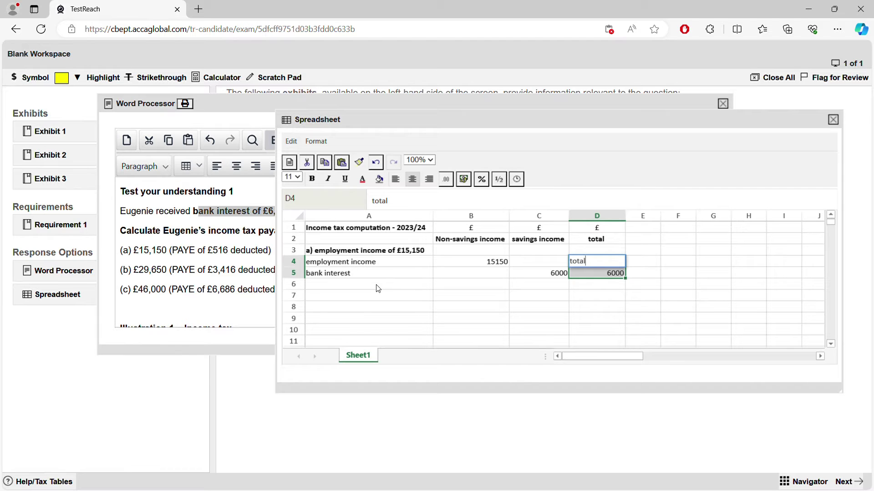
key("BackSpace")
key("BackSpace")
key("BackSpace")
key("BackSpace")
key("BackSpace")
key("BackSpace")
left_click(378, 286)
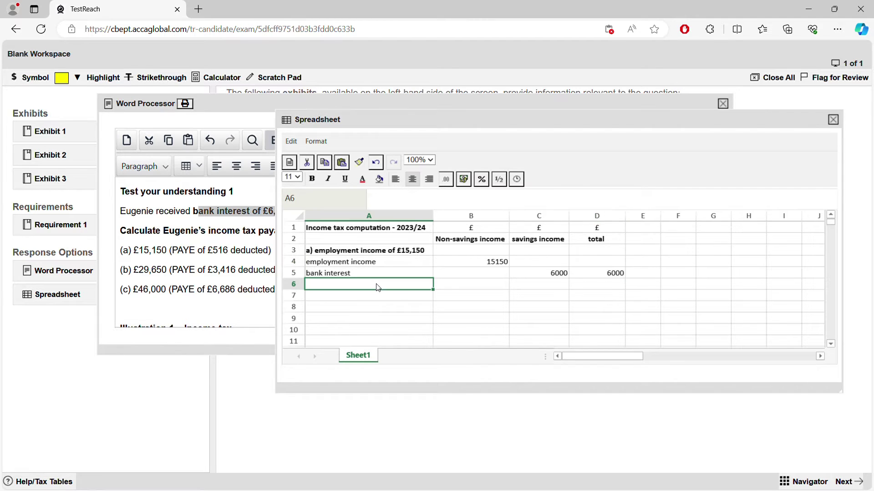
Step: Add the row label "total income" in A6 below the bank interest row
type("total i")
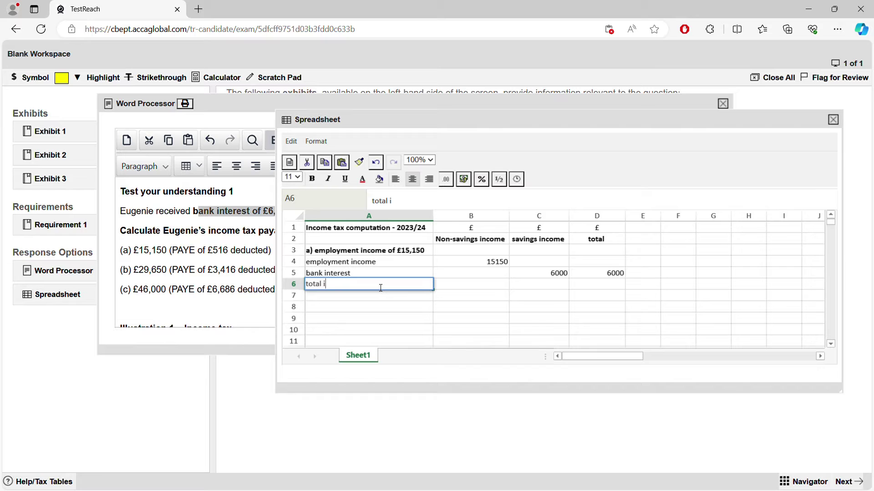
type("ncome")
key("Tab")
key("Tab")
key("Left")
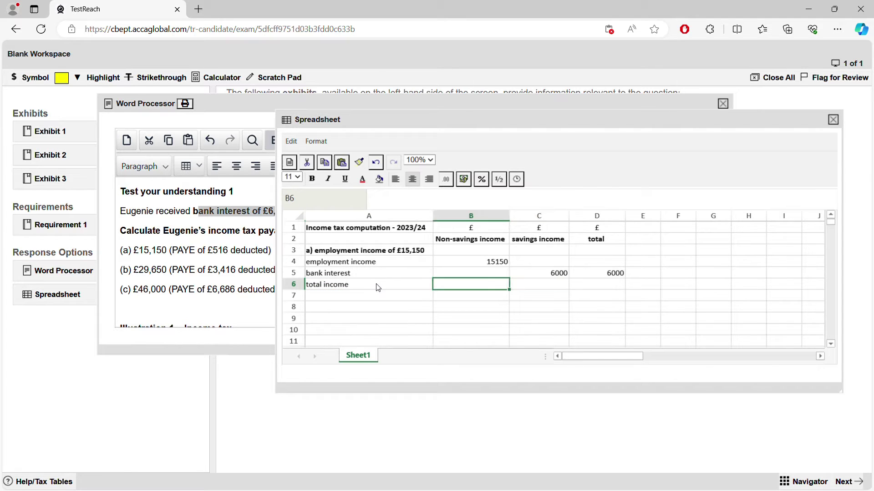
Step: Total the non-savings income in B6 with =SUM(B4:B5) and fill the formula across to D6
type("=sum(")
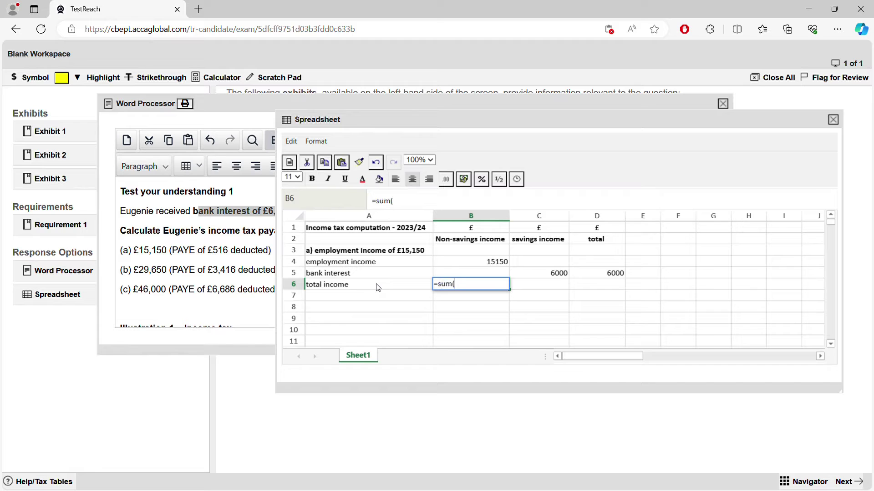
left_click_drag(451, 263, 452, 273)
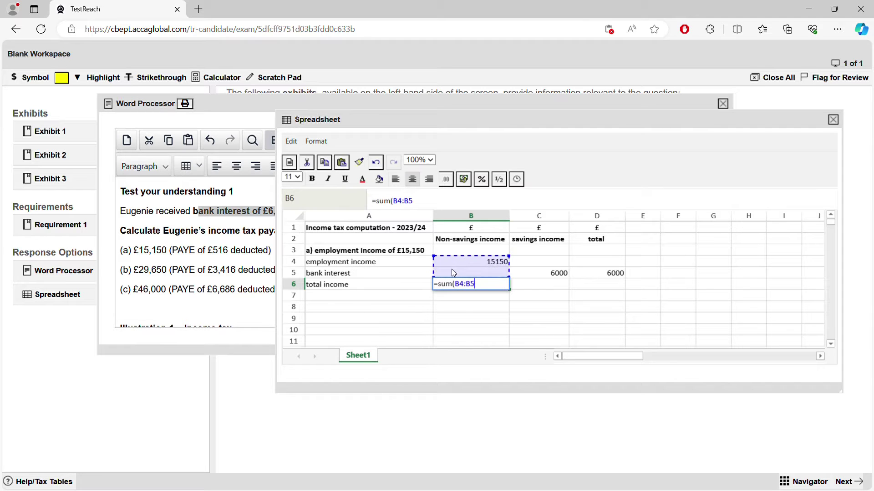
key("Return")
left_click(469, 282)
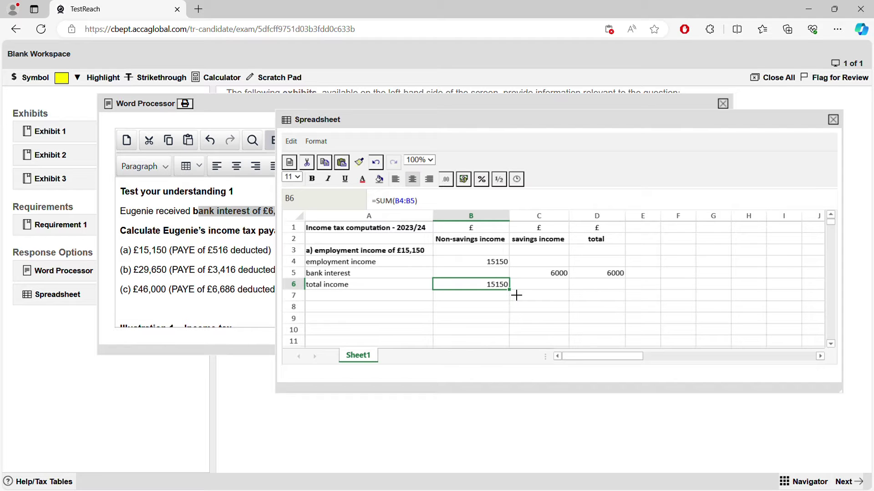
left_click_drag(510, 290, 601, 285)
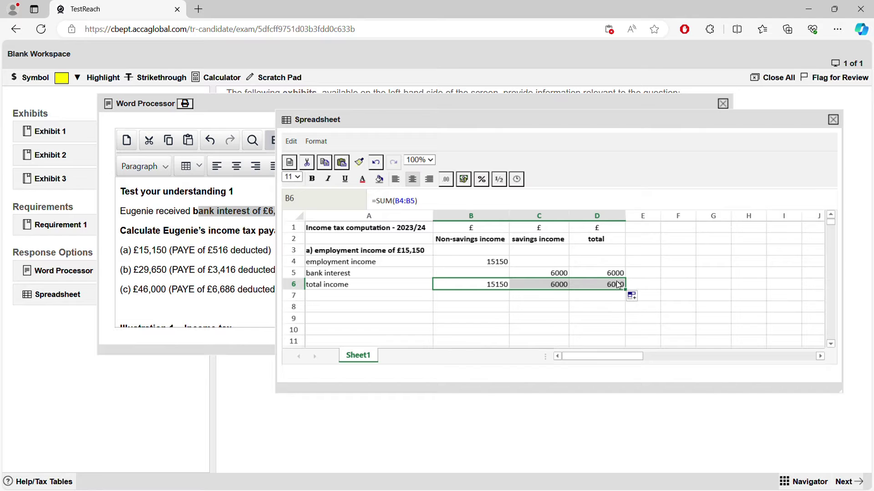
Step: Check the total income formulas in row 6 and enter the missing employment income total =SUM(B4:C4) in D4
left_click(611, 296)
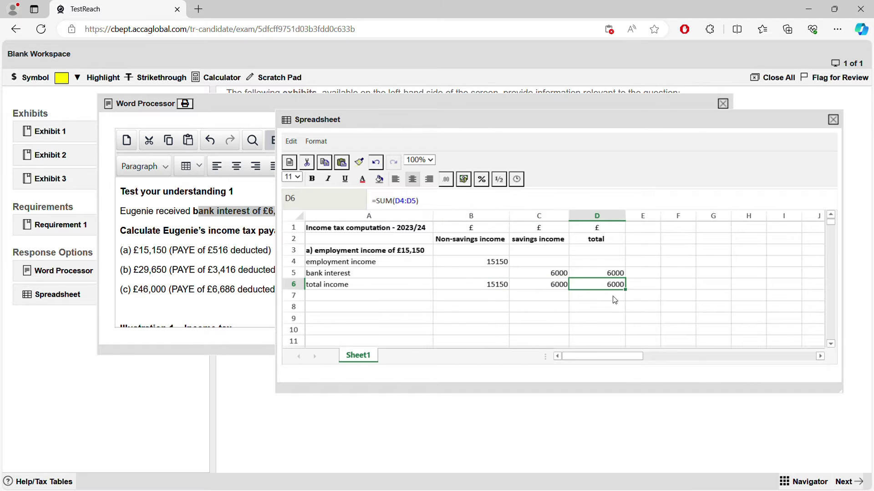
left_click(546, 287)
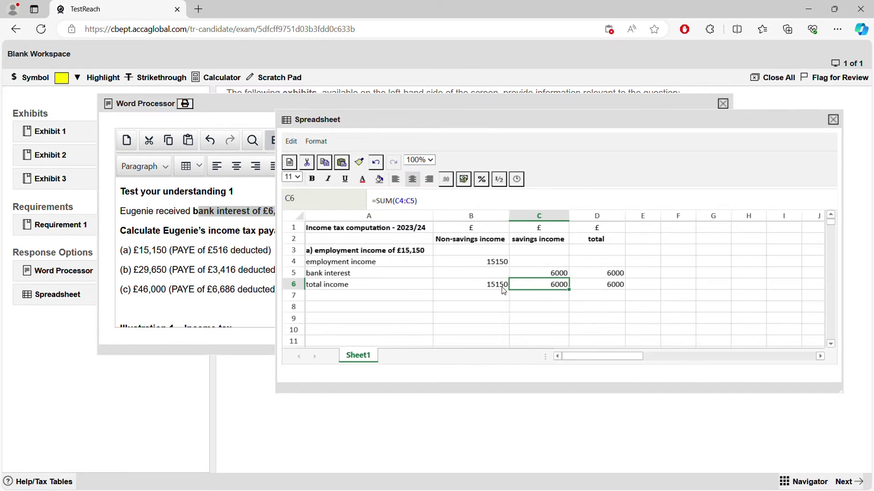
double_click(540, 286)
double_click(595, 286)
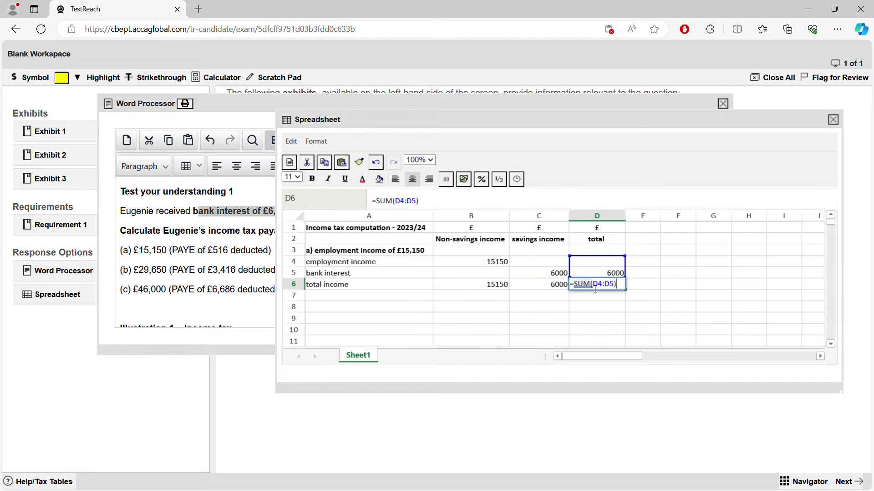
left_click(585, 307)
left_click(586, 262)
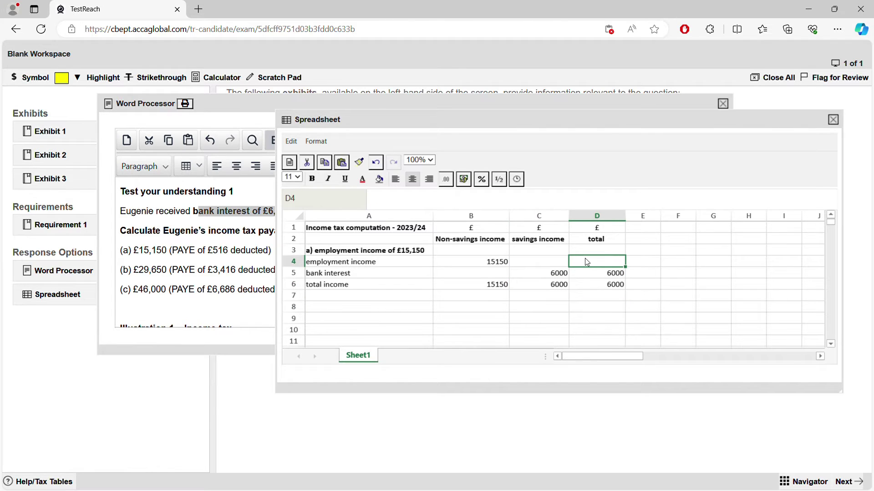
double_click(609, 263)
type("=sum(")
left_click_drag(497, 262, 537, 264)
key("Return")
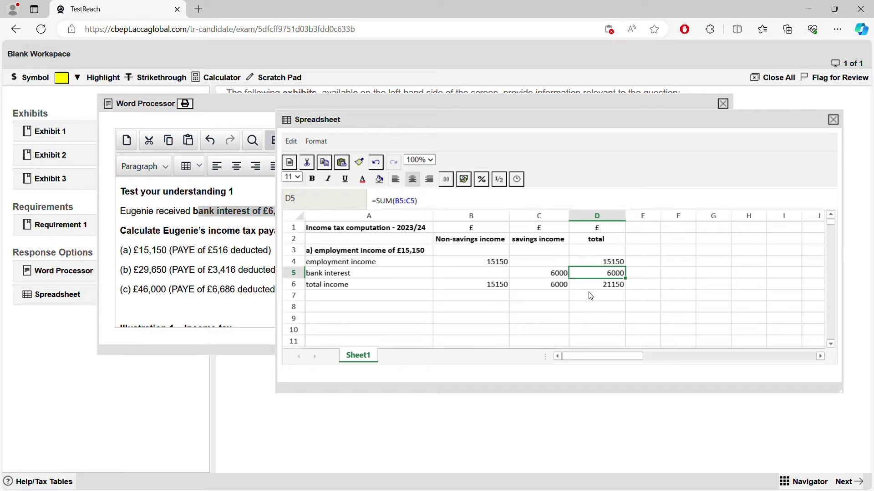
Step: Add the row label "less PA" in A7 with -12570 in the non-savings income column
left_click(331, 300)
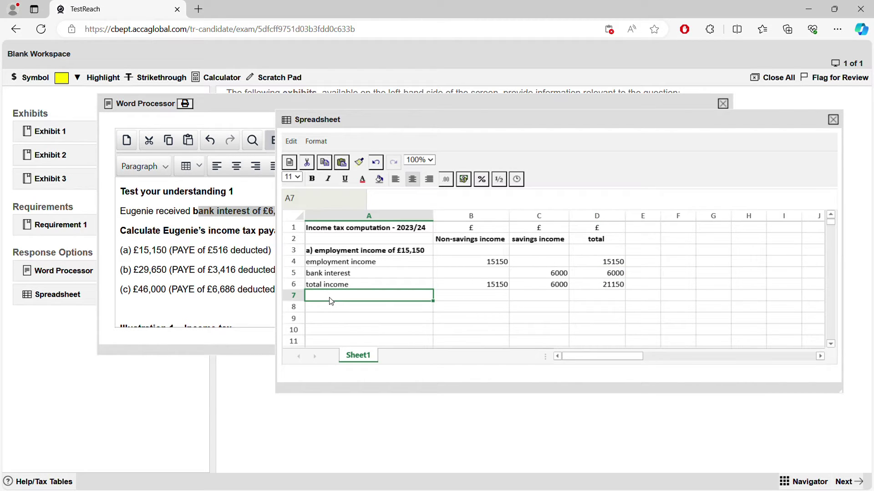
type("less PA")
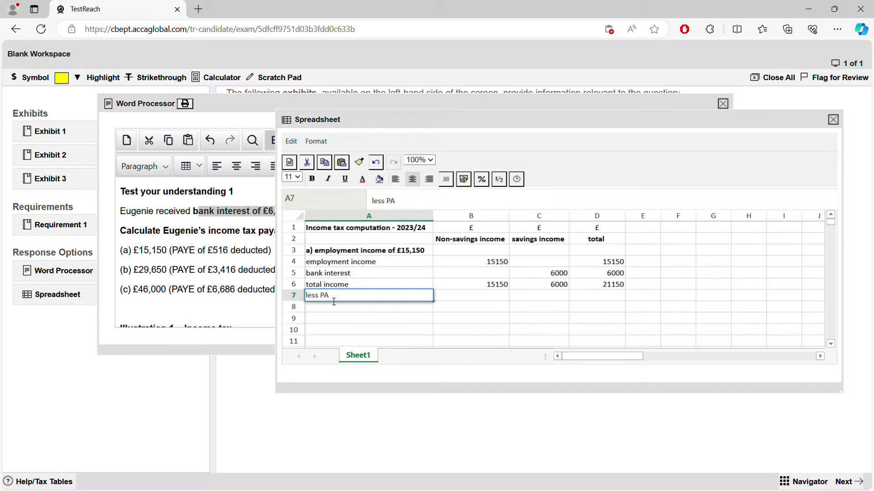
key("Tab")
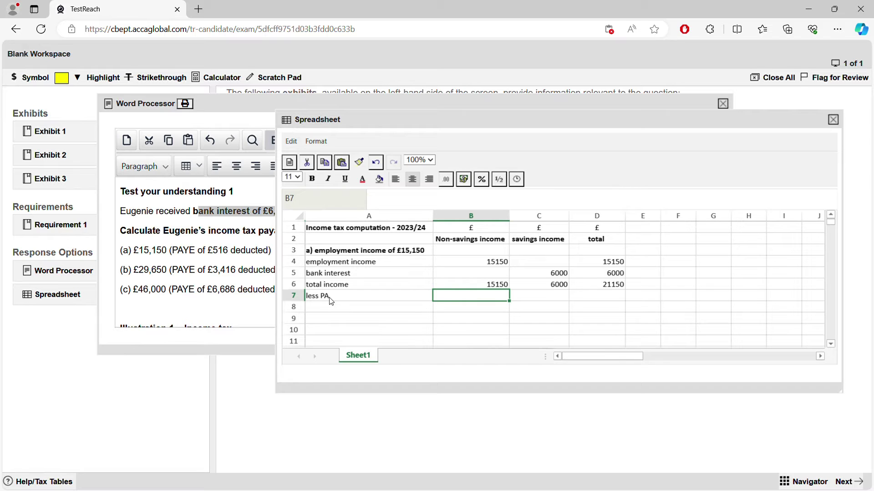
type("-12")
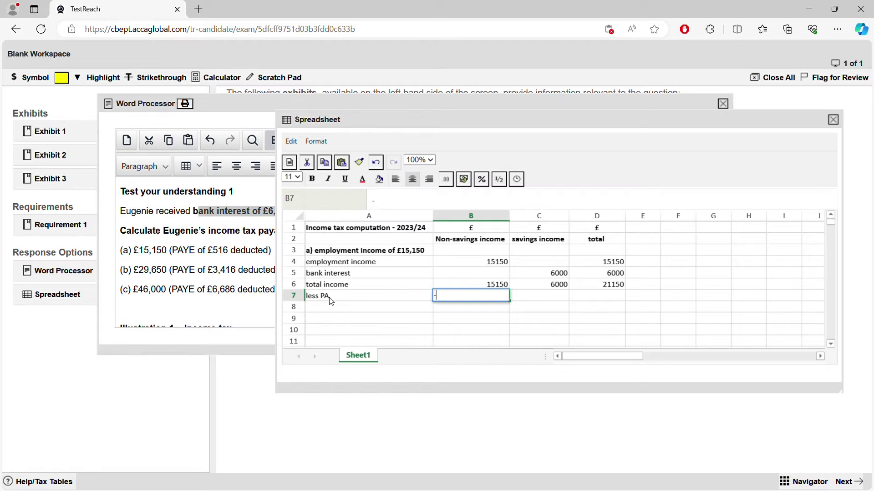
type("0")
key("Tab")
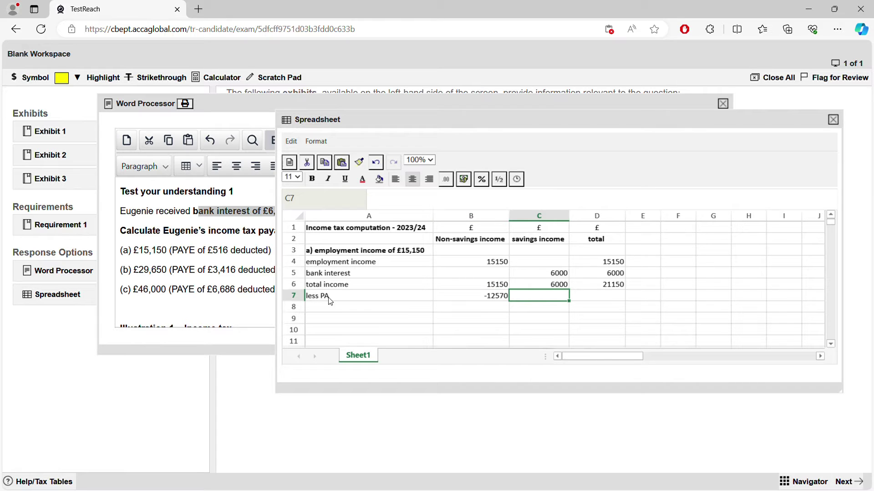
left_click(479, 300)
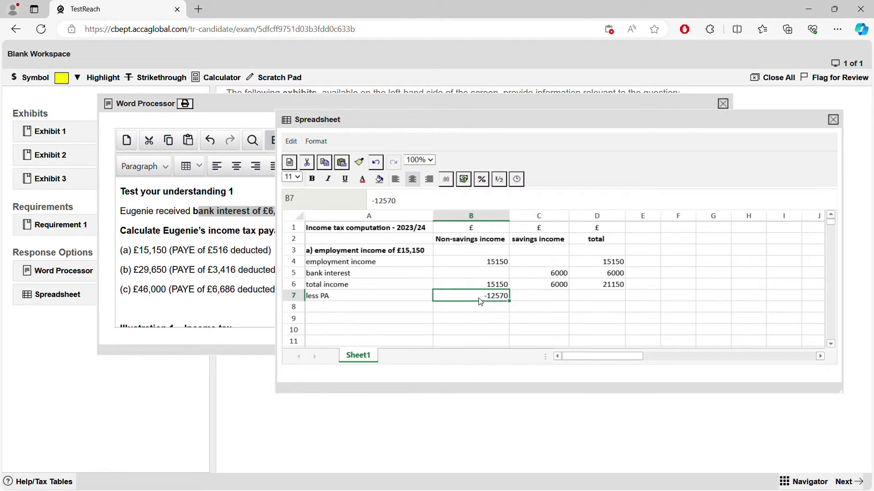
Step: Try to fill the total income formula from D6 down to D7 and undo the fill
left_click(604, 296)
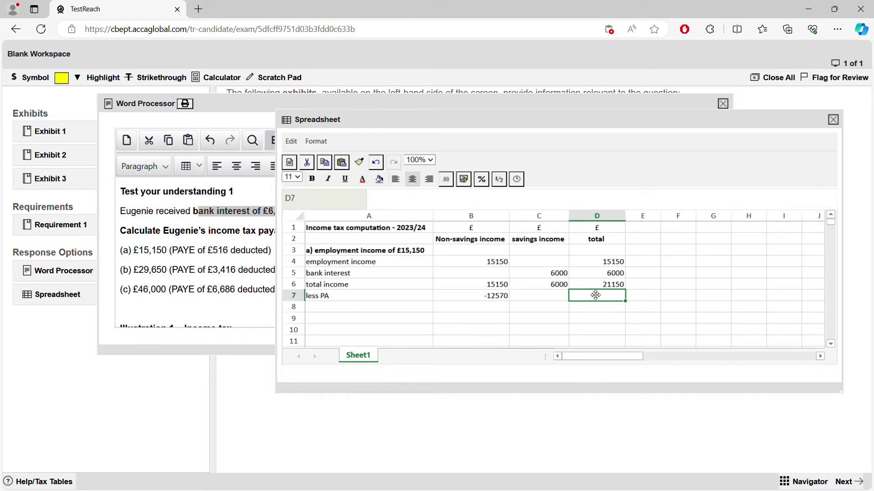
left_click(622, 287)
left_click_drag(625, 292, 636, 301)
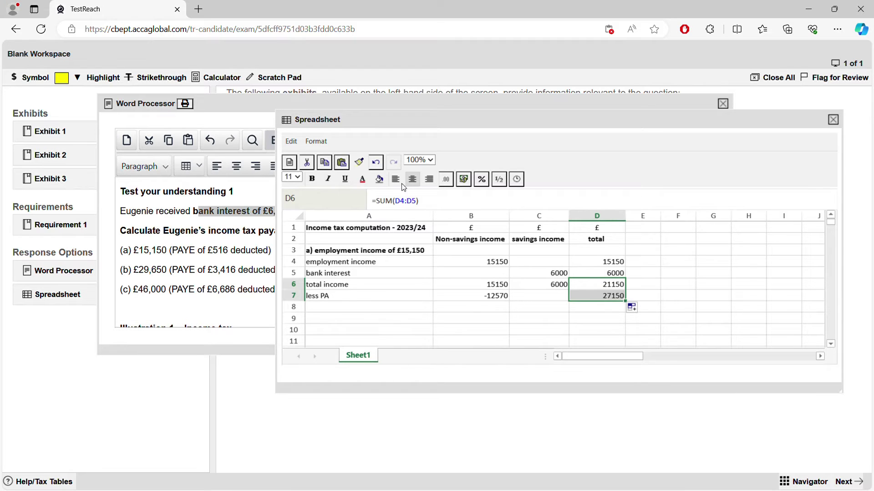
left_click(376, 163)
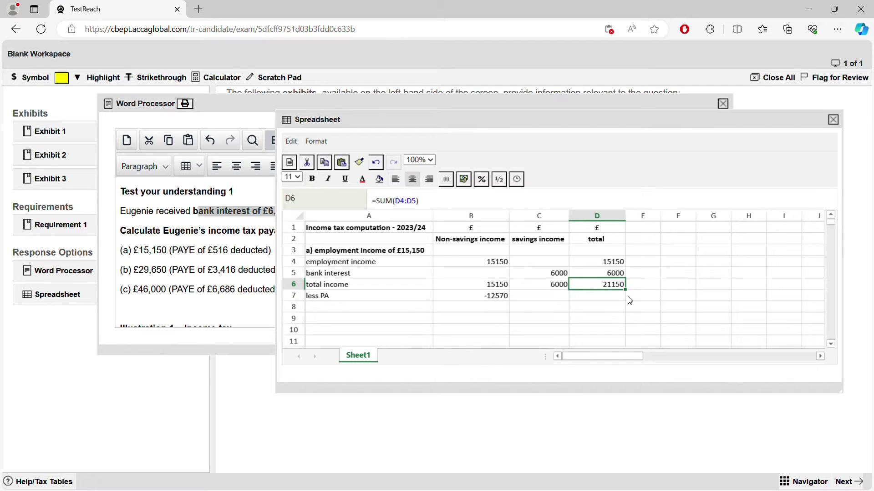
Step: Copy the personal allowance deduction from B7 into the total column at D7
left_click(603, 298)
left_click(508, 297)
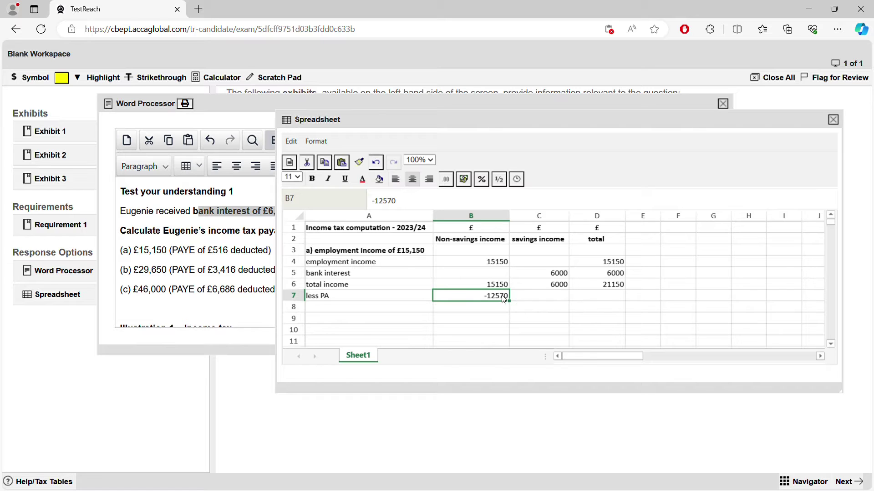
right_click(505, 298)
left_click(529, 323)
left_click(616, 296)
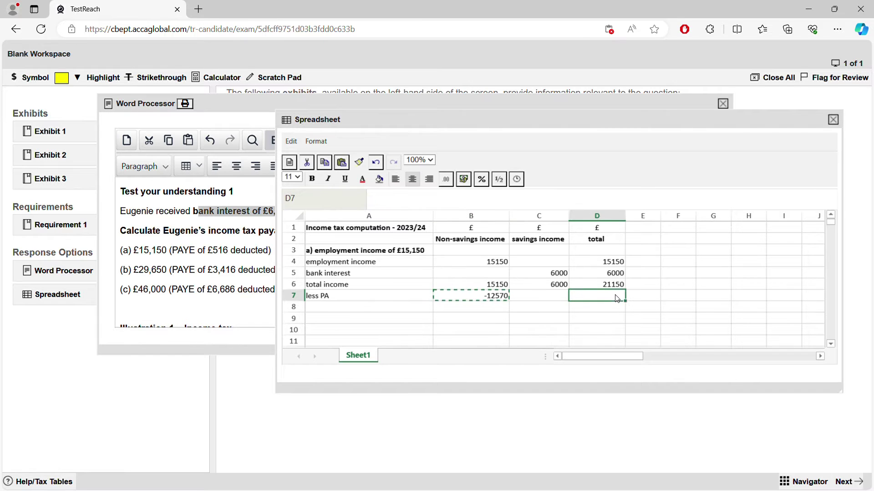
right_click(616, 298)
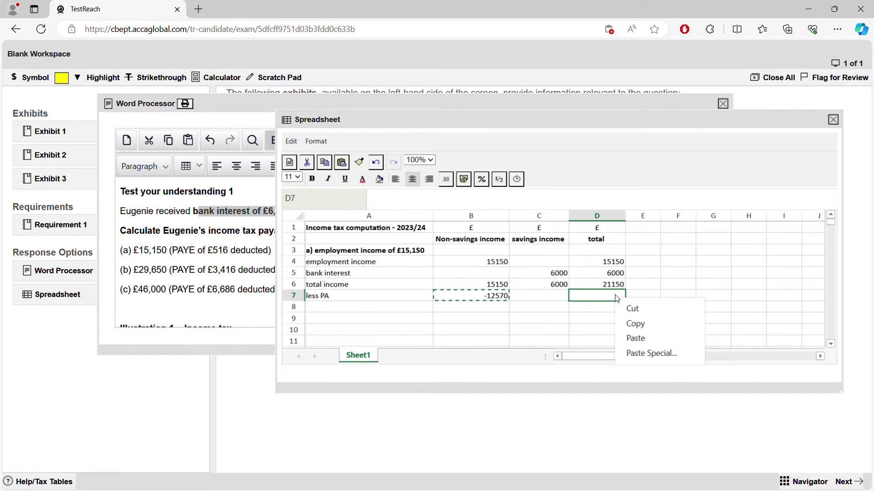
left_click(651, 339)
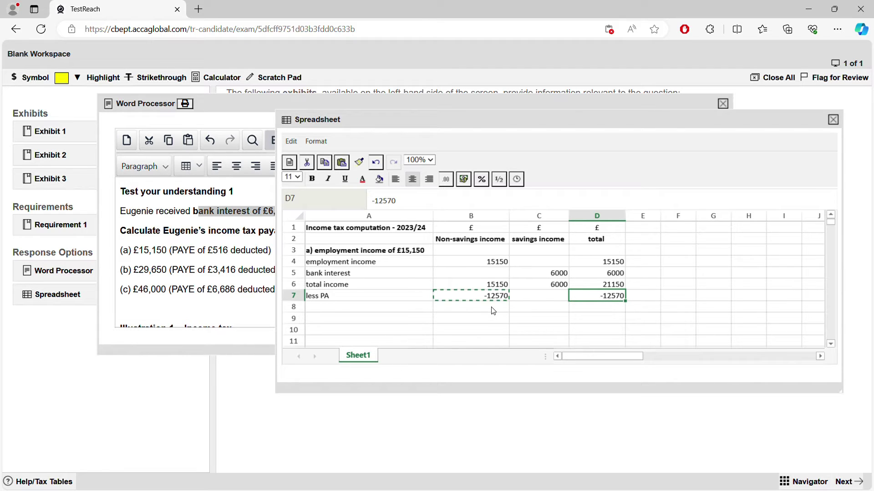
Step: Add the row label "taxable income" in A8 below the personal allowance row
left_click(361, 308)
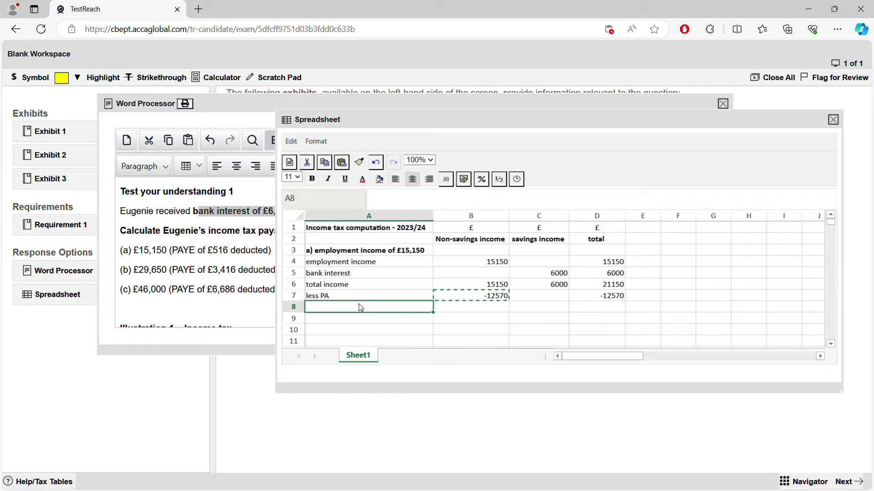
type("taxable ")
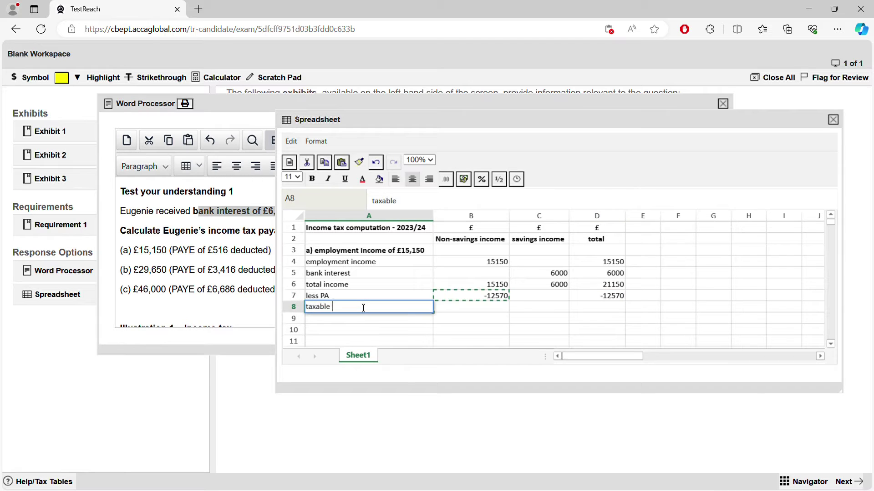
type("income")
key("Tab")
key("Tab")
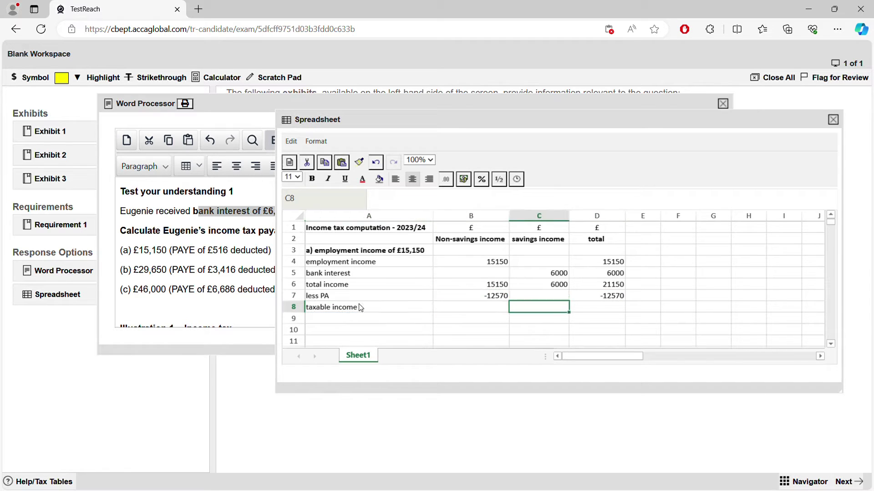
Step: Calculate taxable income in B8 with =SUM(B6:B7) and fill the formula across to D8
key("Left")
type("=")
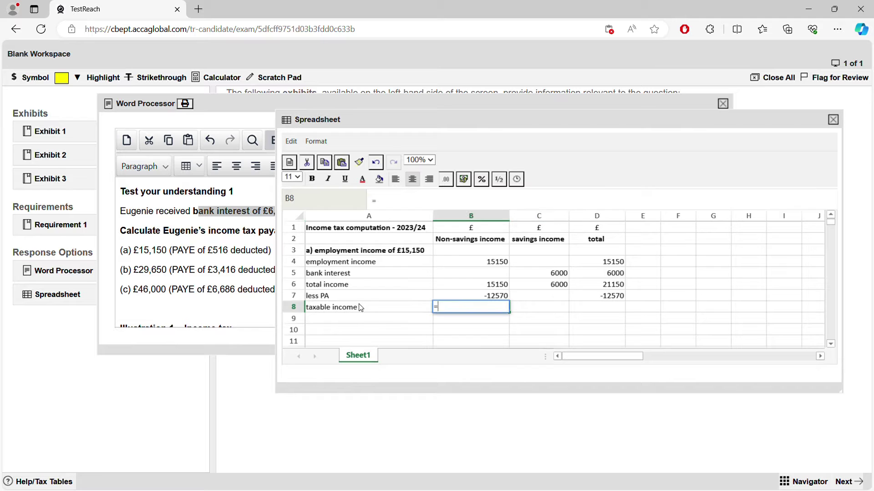
type("sum(")
left_click_drag(460, 286, 461, 296)
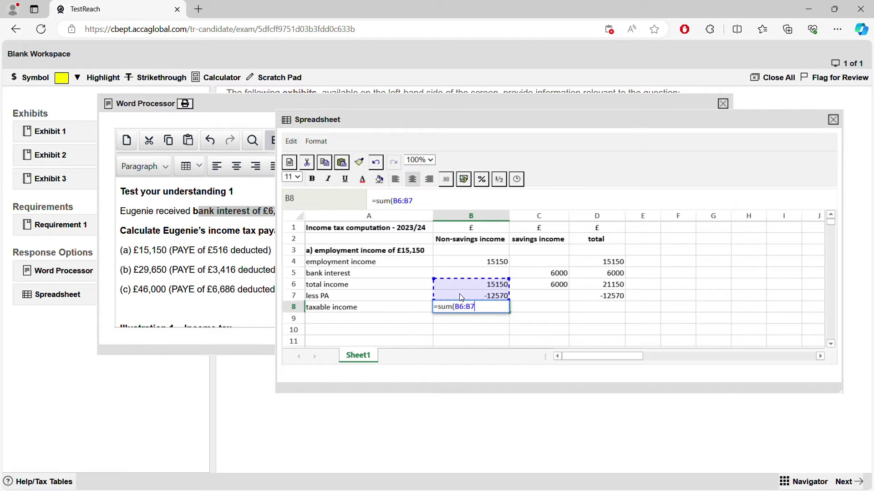
key("Return")
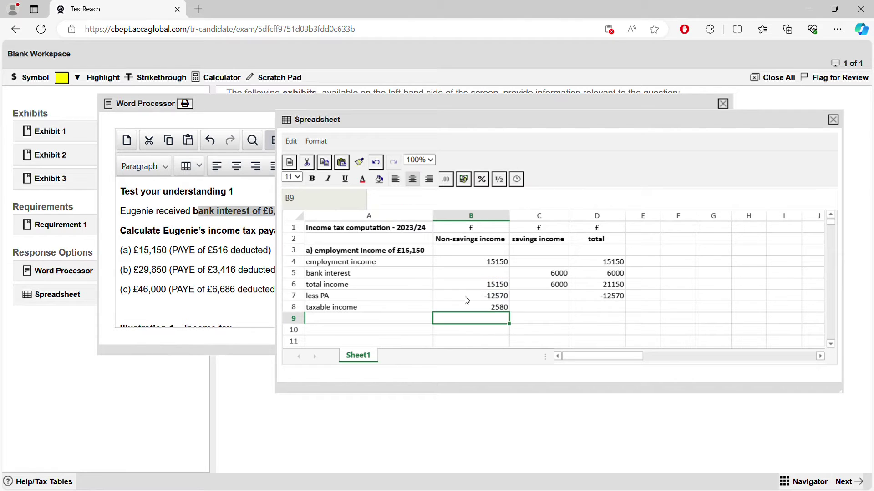
left_click(467, 305)
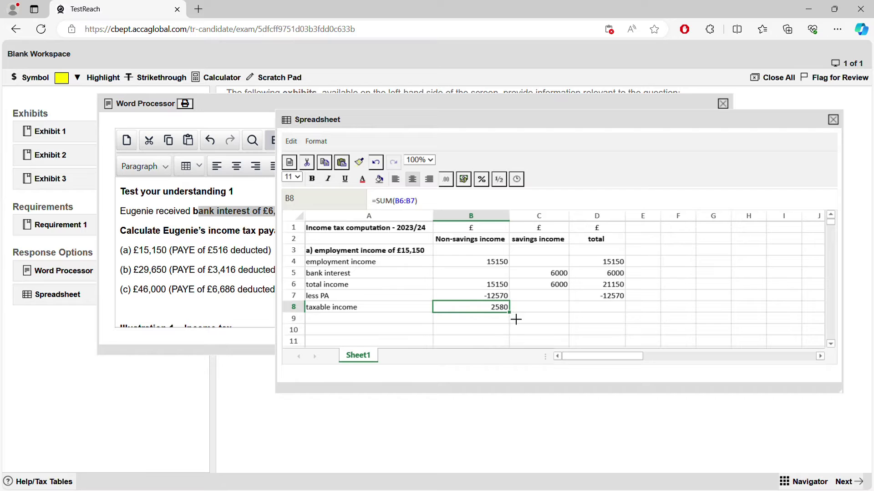
left_click_drag(514, 318, 590, 310)
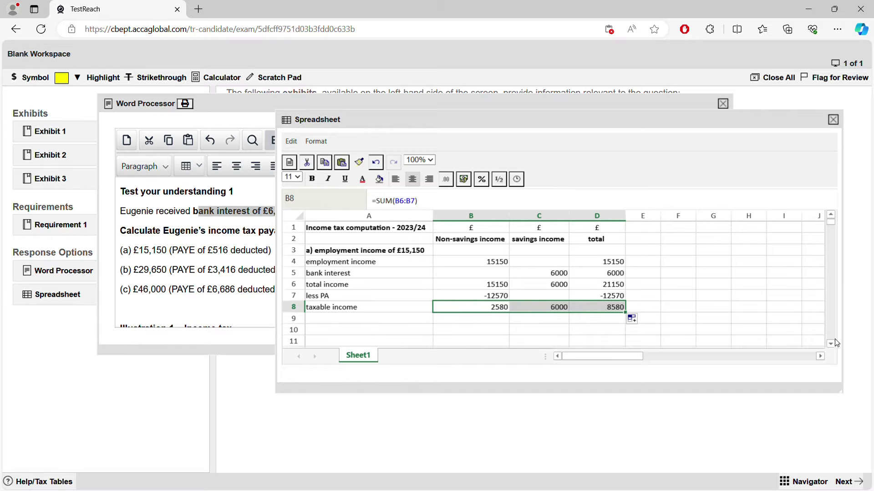
Step: Add the row label "income tax" in A10 and enlarge the spreadsheet window to show more rows and columns
left_click_drag(589, 125, 547, 90)
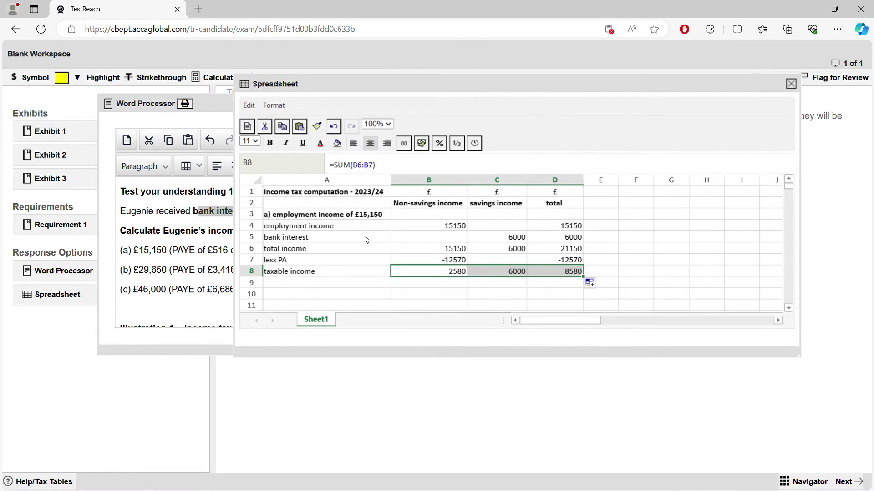
left_click(344, 295)
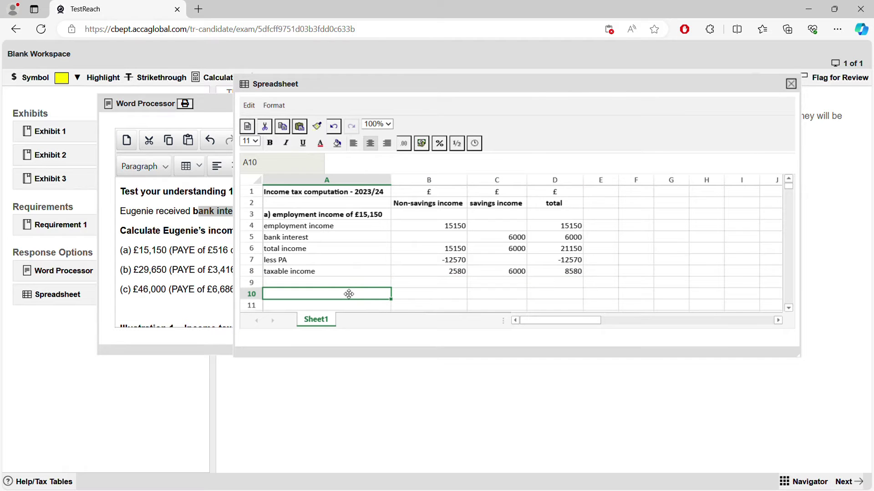
type("inc")
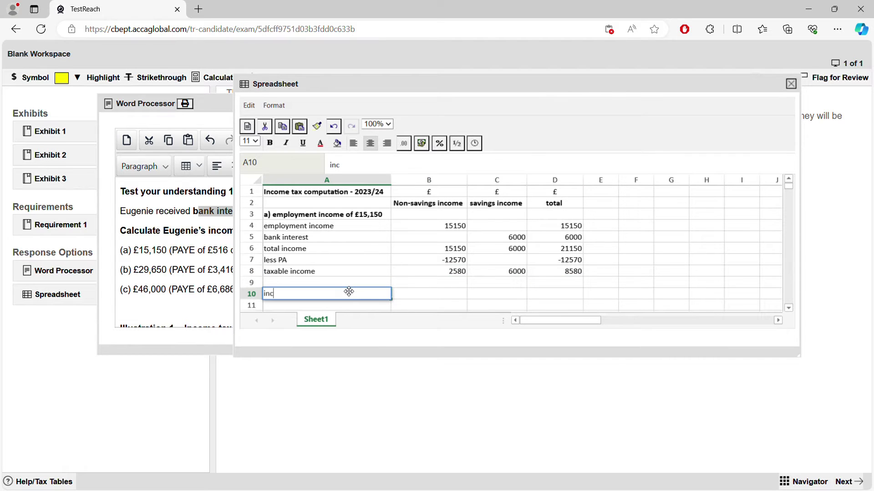
type("ome tax")
key("Return")
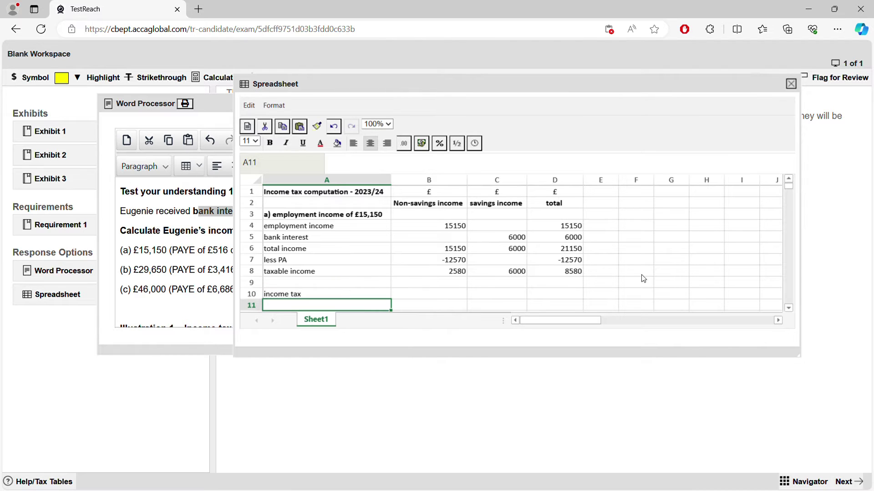
left_click_drag(603, 84, 482, 51)
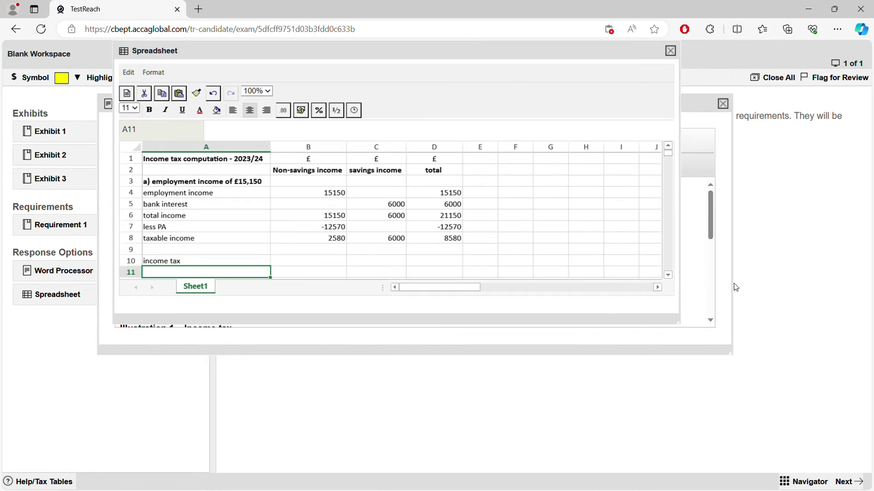
left_click_drag(681, 327, 772, 390)
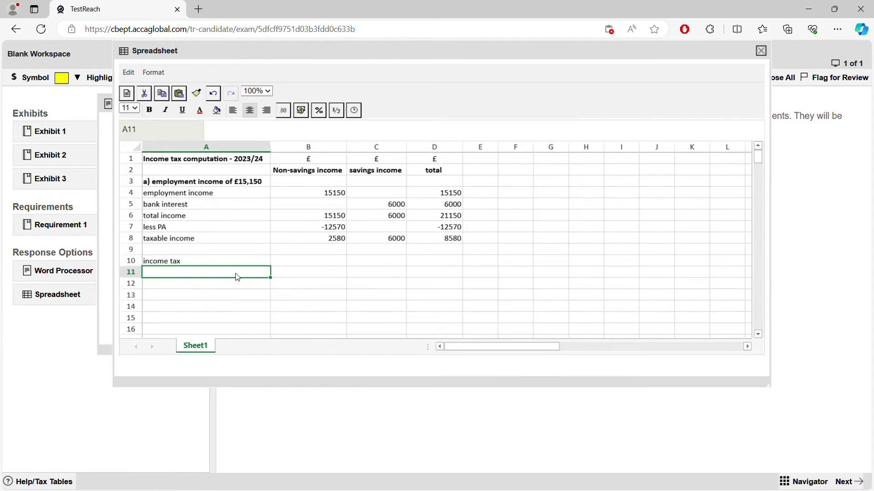
Step: Copy the "Non-savings income" heading from B2 into A11 and left-align it
double_click(237, 277)
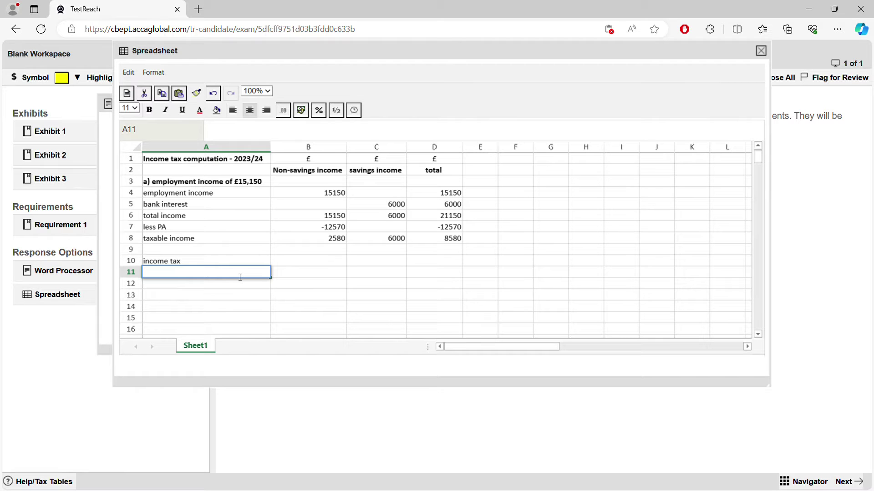
right_click(316, 172)
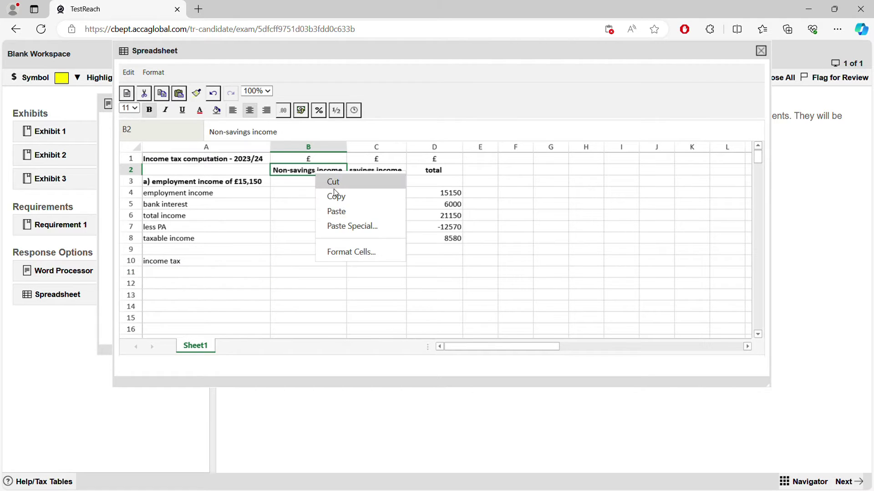
left_click(335, 195)
left_click(176, 275)
right_click(176, 275)
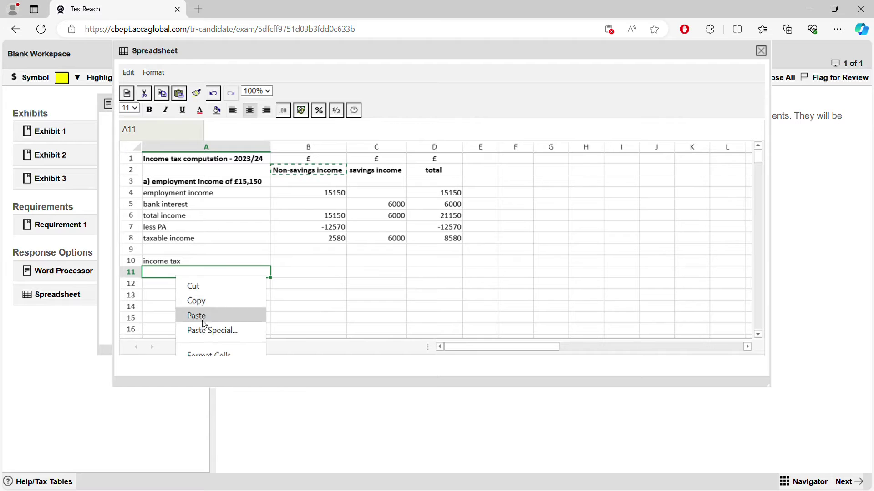
left_click(203, 319)
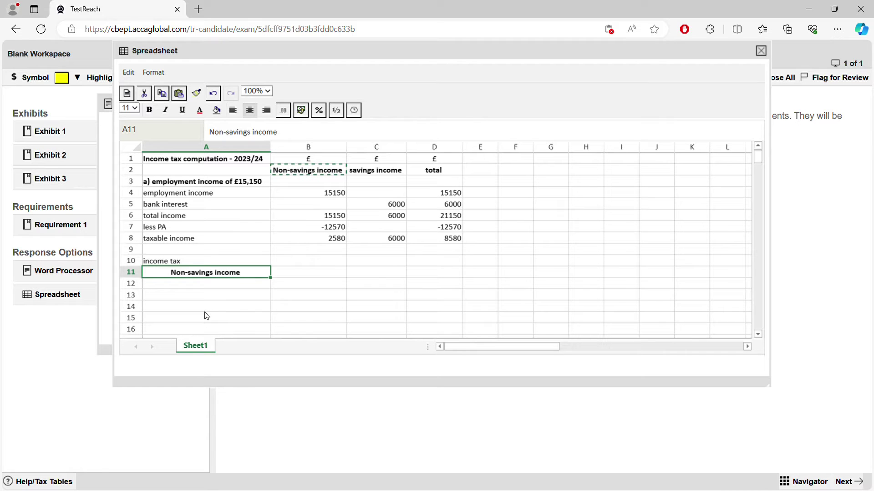
left_click(233, 111)
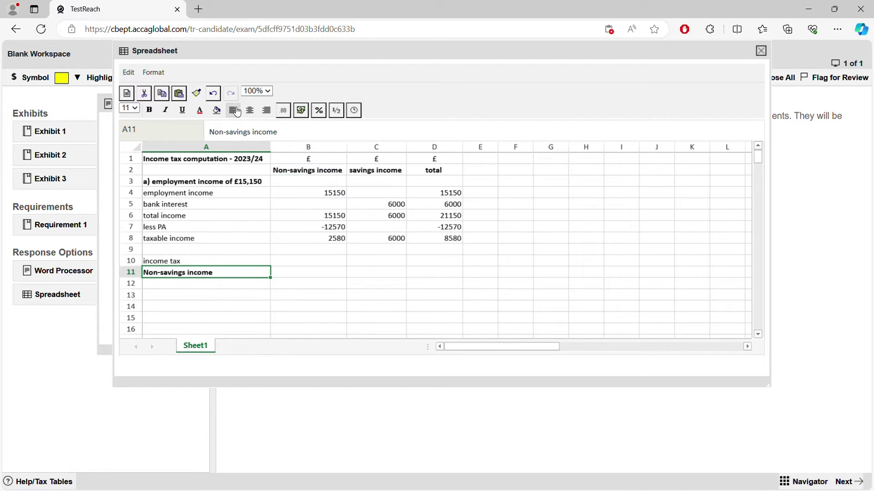
Step: Extend the label in A11 to read "Non-savings income - basic rate"
double_click(227, 273)
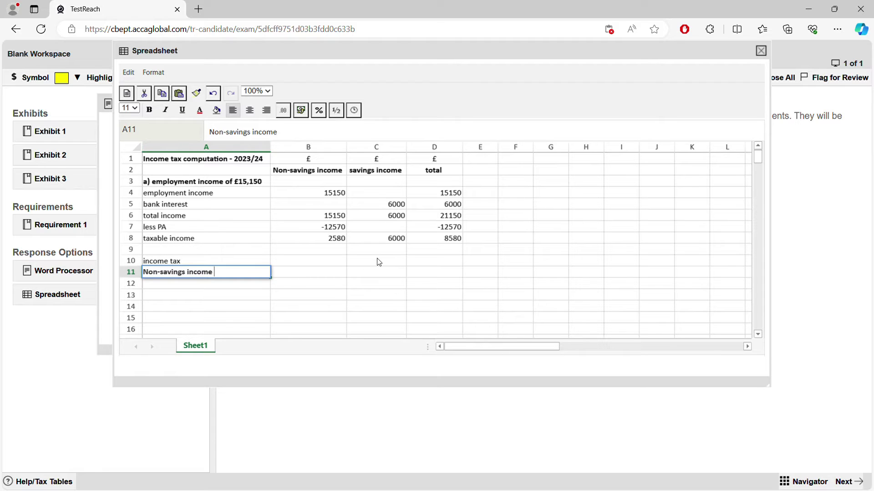
type("- basic rate")
left_click(337, 241)
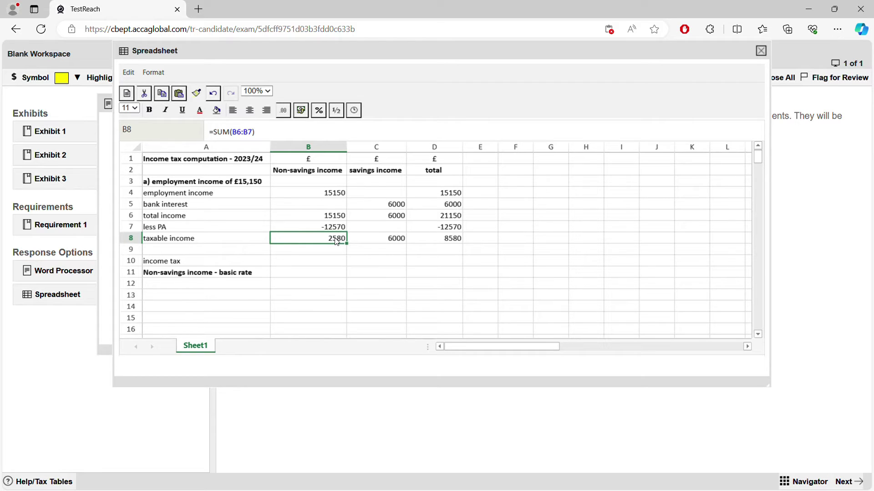
Step: Try to paste the non-savings taxable income formula from B8 into B11 and undo the paste
left_click(324, 276)
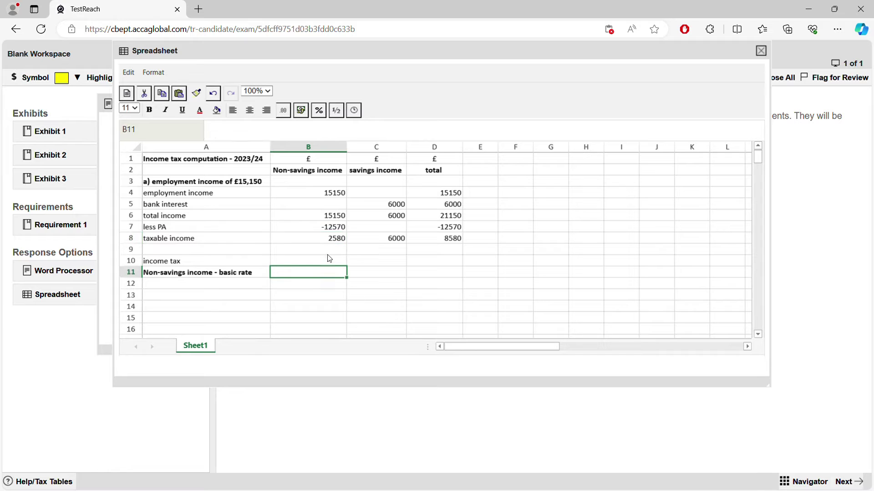
left_click(332, 240)
right_click(332, 240)
left_click(353, 265)
left_click(329, 272)
right_click(324, 273)
left_click(344, 314)
left_click_drag(220, 132, 272, 144)
left_click(329, 292)
left_click(330, 275)
left_click(213, 93)
Step: Copy the non-savings taxable income from B8 and paste it into B11 as values only
right_click(332, 238)
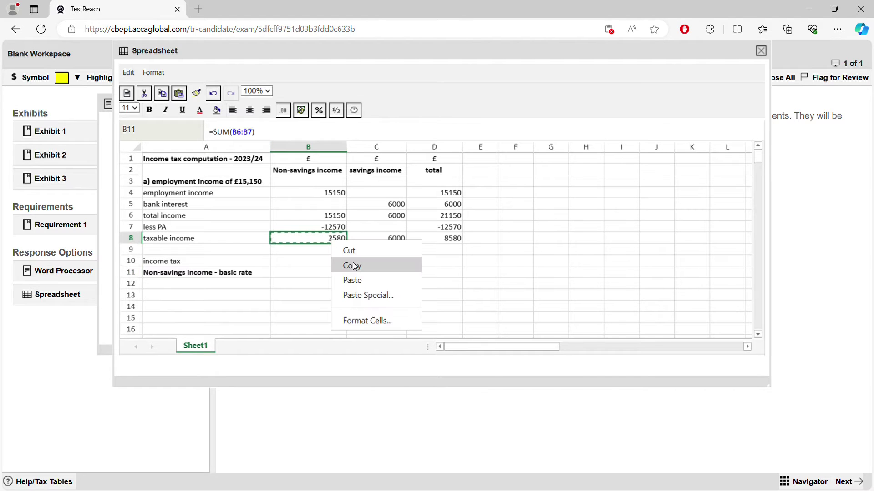
left_click(353, 268)
left_click(309, 275)
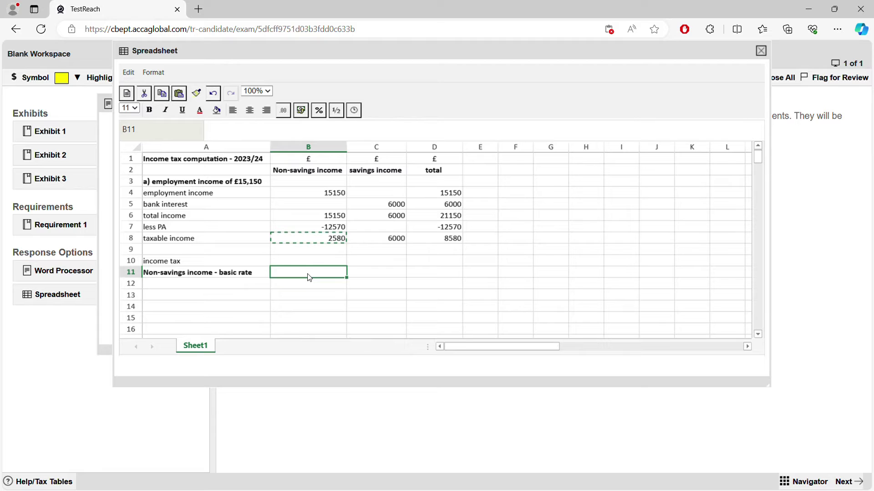
right_click(309, 278)
left_click(339, 332)
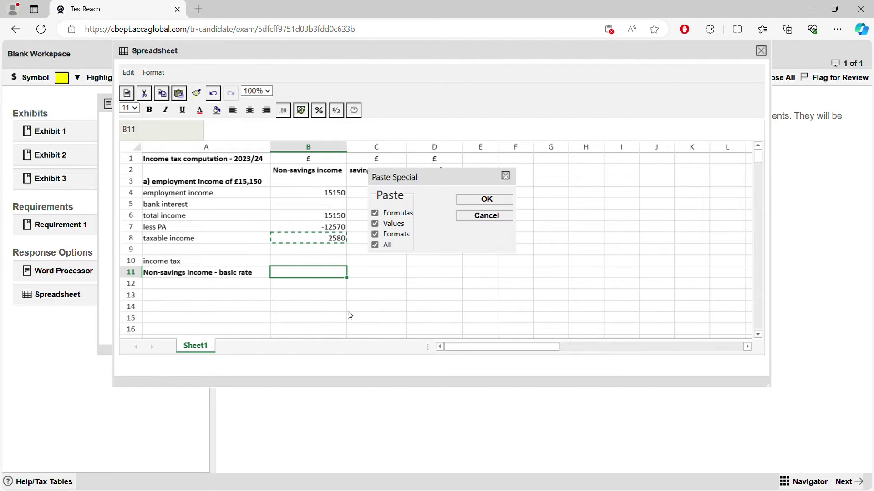
left_click(375, 246)
left_click(375, 224)
left_click(486, 199)
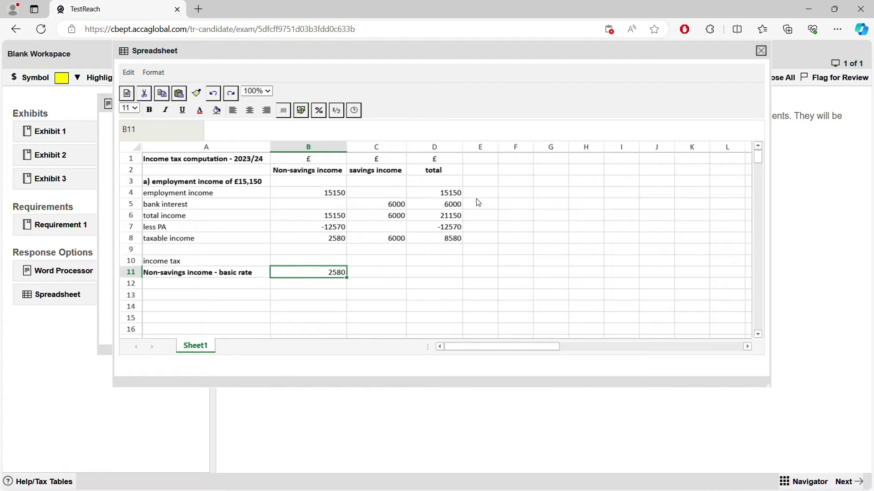
Step: Enter the 20% basic rate in C11 and calculate the tax in D11 with =B11*C11
left_click(385, 278)
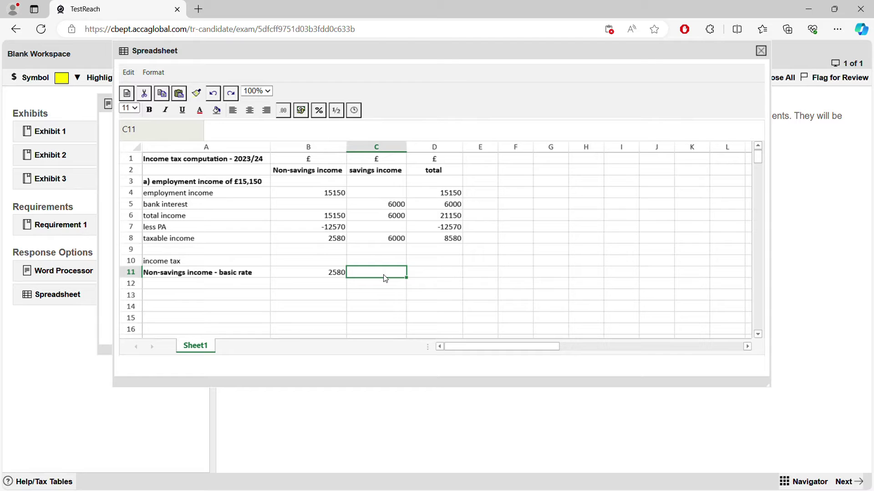
type("20%")
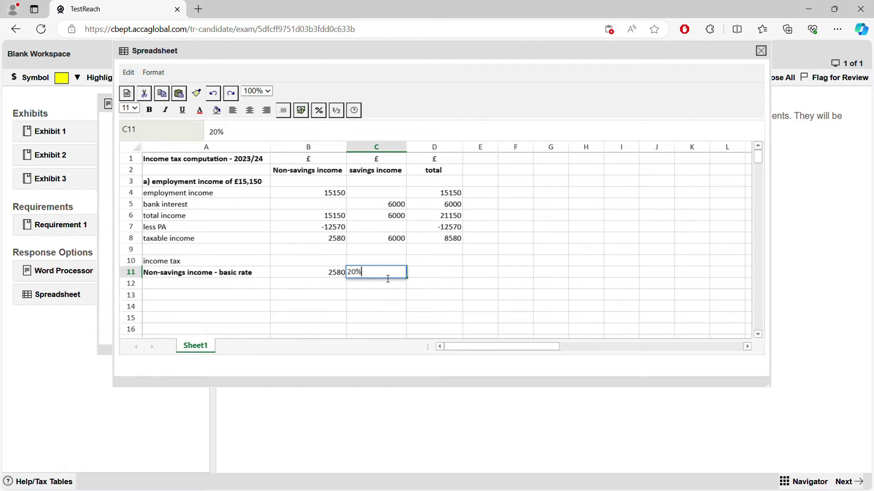
left_click(442, 277)
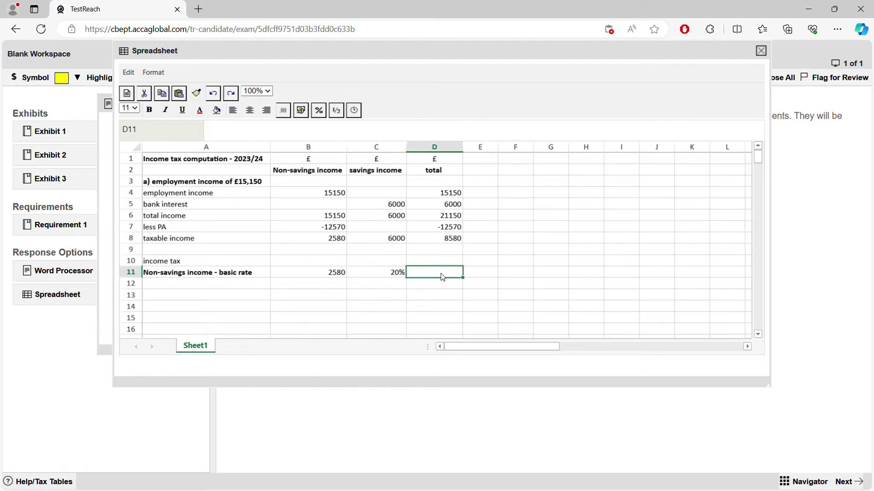
type("=")
left_click(338, 273)
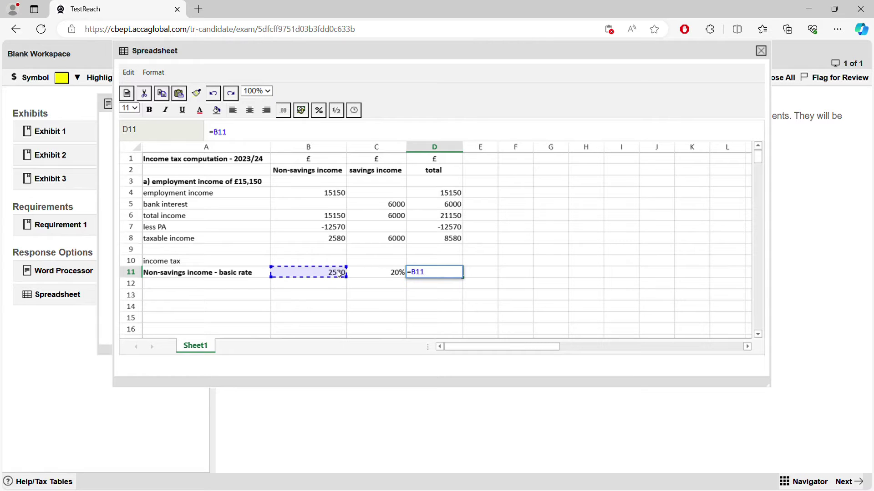
type("*")
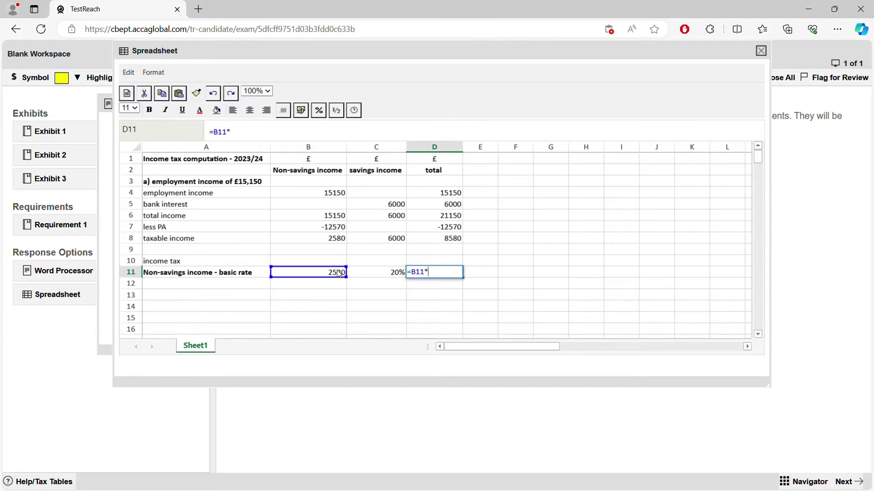
left_click(378, 275)
key("Return")
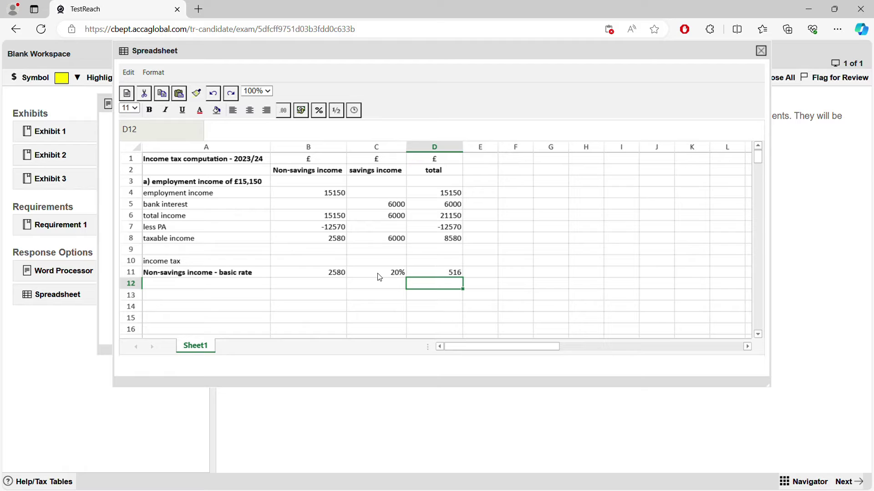
left_click(333, 244)
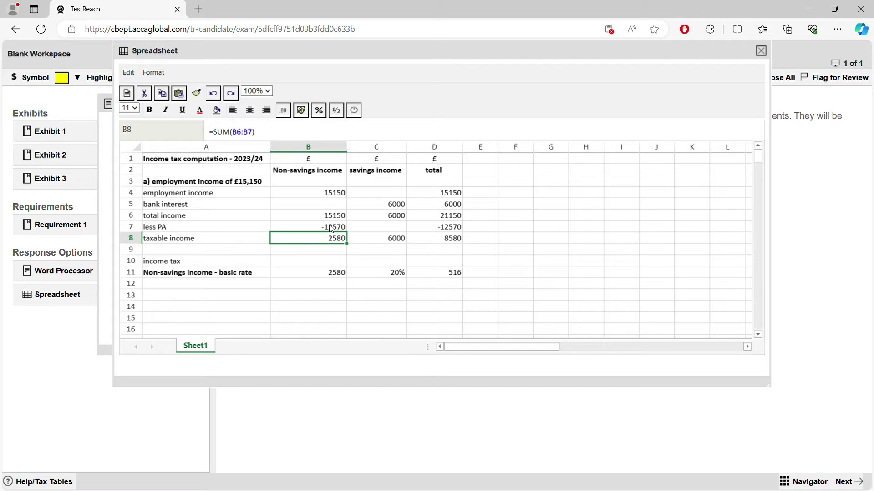
left_click(257, 283)
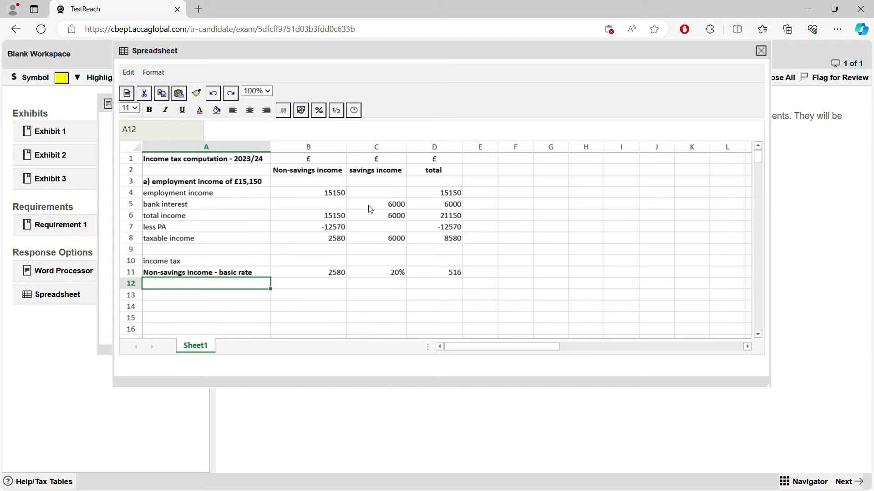
left_click(336, 239)
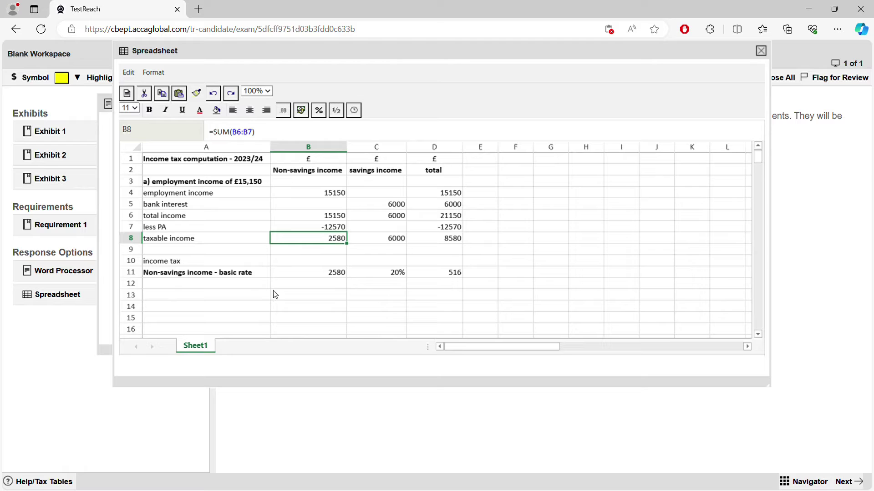
left_click(249, 285)
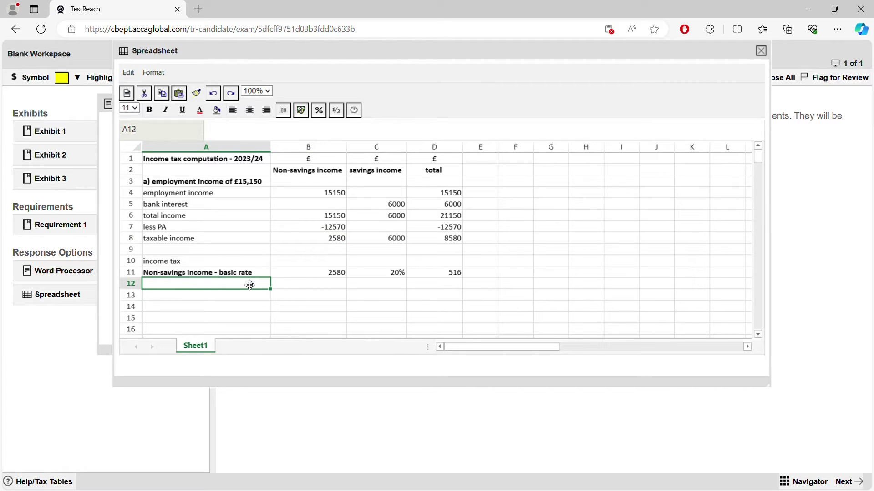
type("Sa")
key("BackSpace")
key("BackSpace")
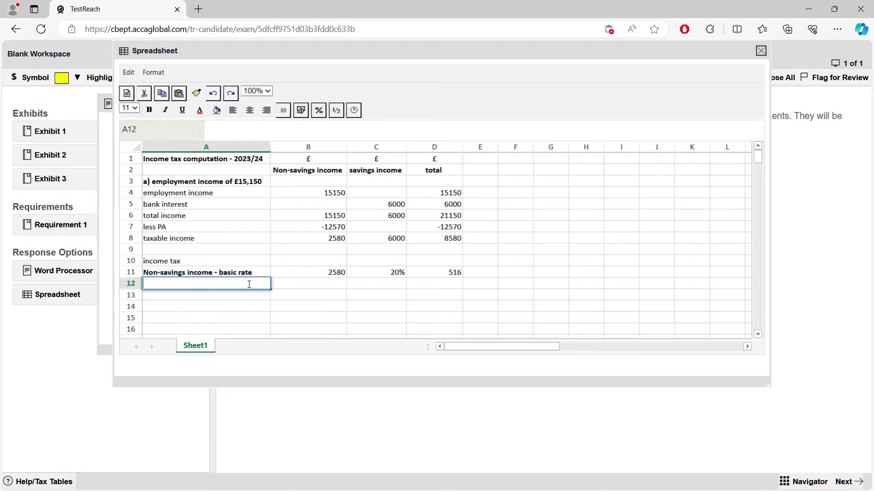
Step: Copy the "savings income" heading from C2 into A12 and left-align it
right_click(397, 173)
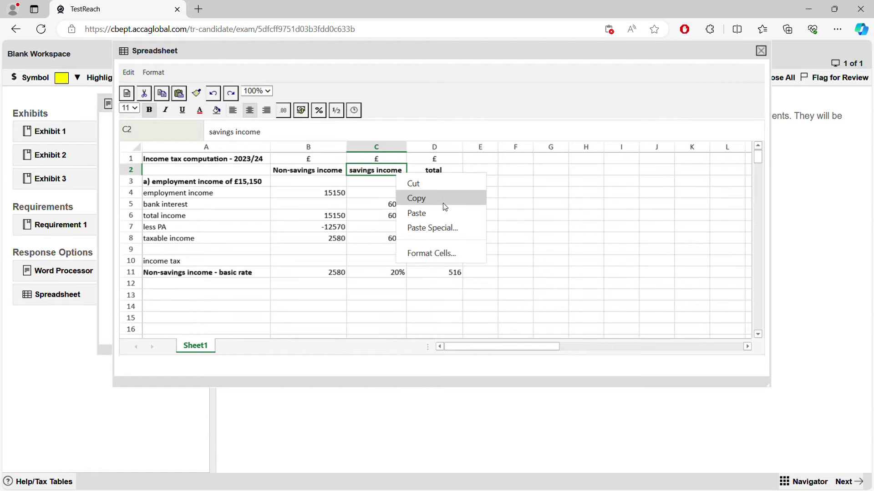
left_click(426, 198)
left_click(224, 286)
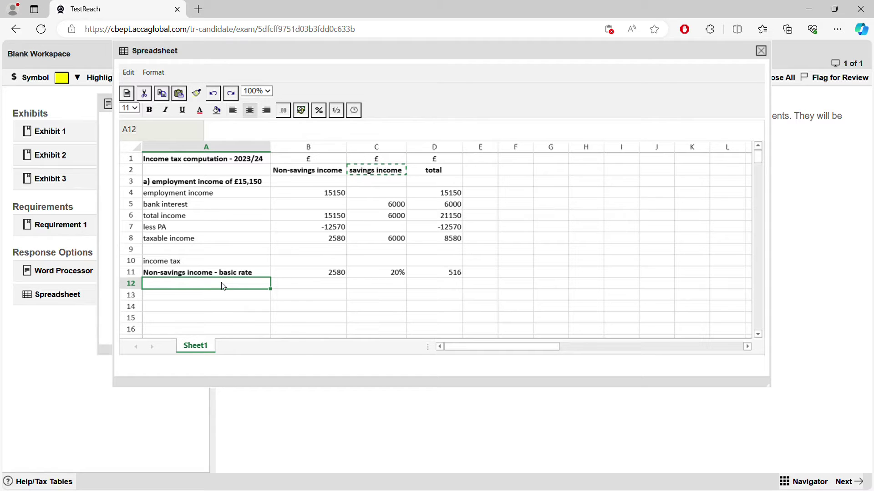
right_click(224, 286)
left_click(243, 324)
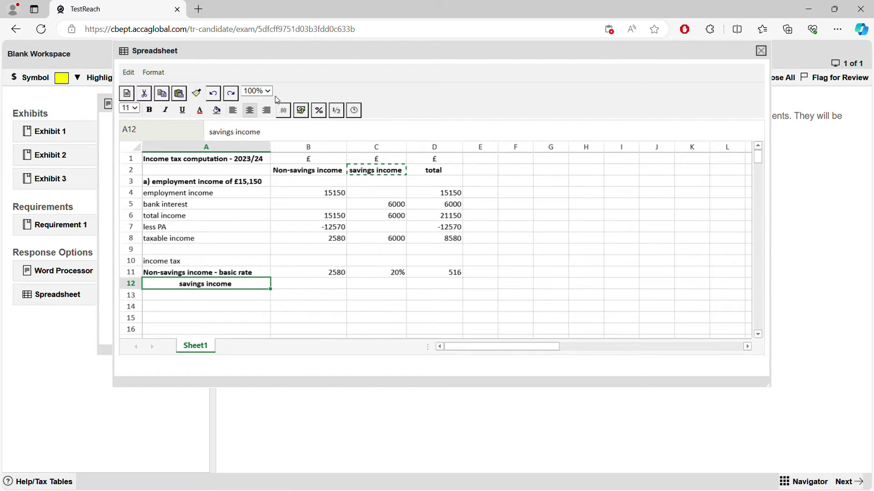
left_click(237, 111)
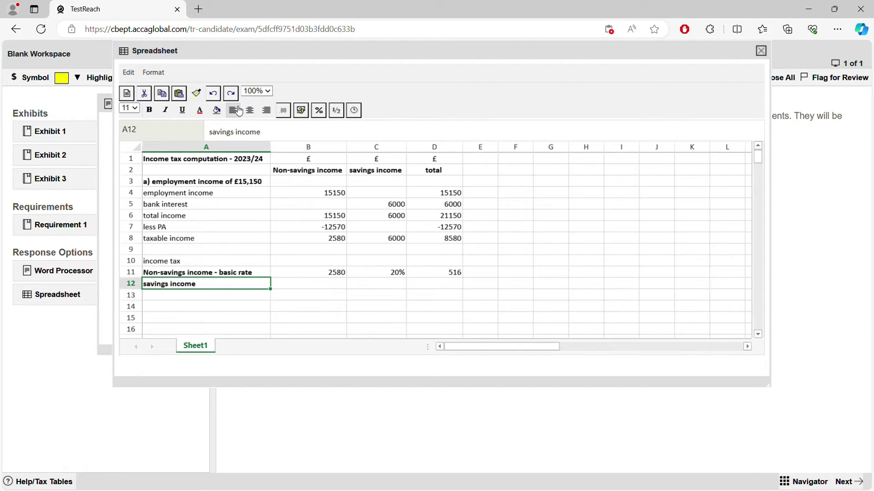
Step: Extend the label in A12 to read "savings income - starting rate"
double_click(212, 285)
type("- star")
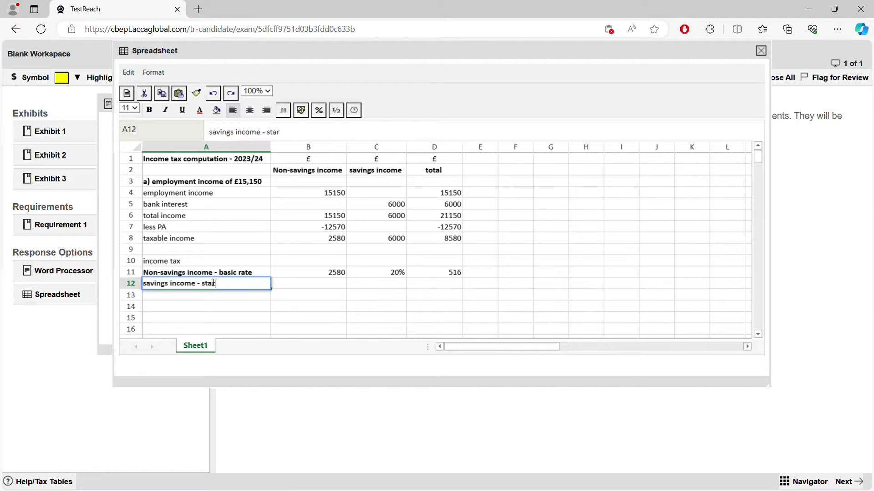
type("ting rate")
left_click(334, 240)
left_click(336, 284)
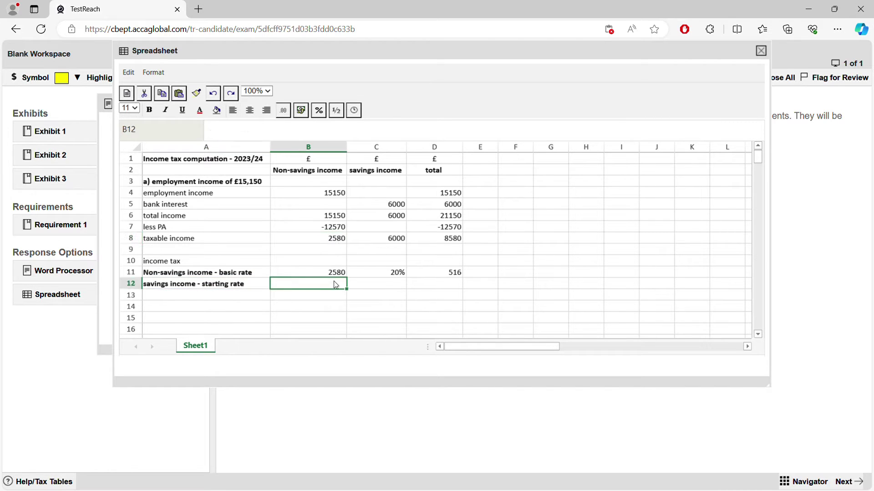
Step: Calculate the savings income falling in the starting rate band in B12 with =5000-B11
type("=5000-")
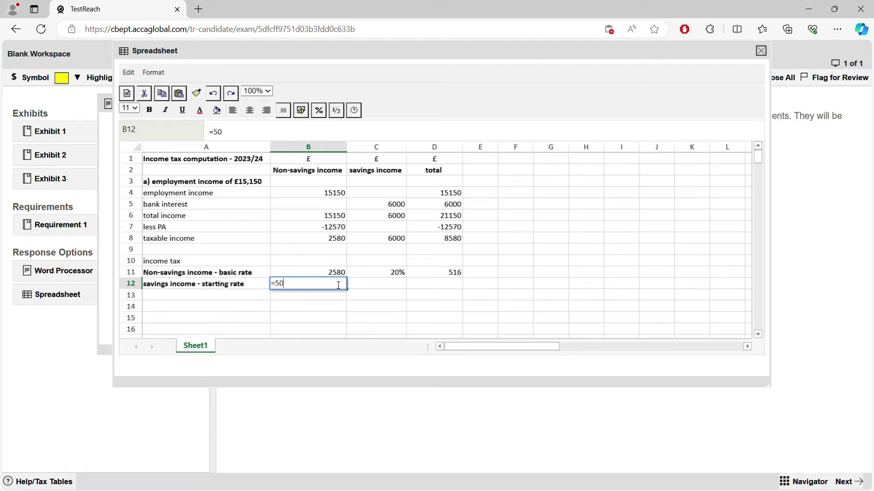
left_click(336, 275)
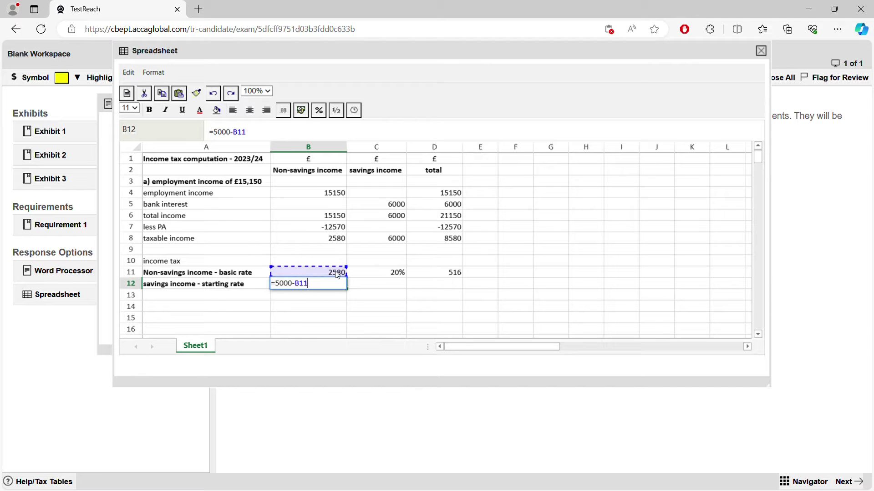
key("Return")
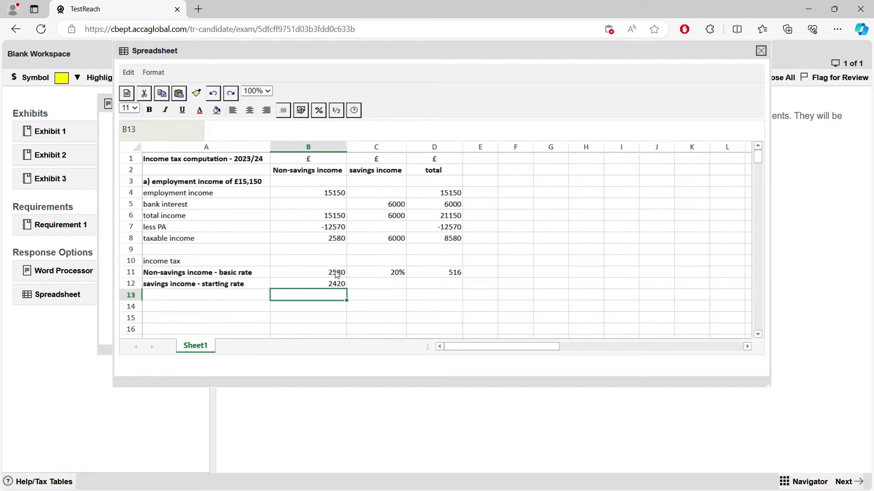
Step: Enter the 0% starting rate in C12 and fill the tax formula from D11 down to D12
left_click(375, 285)
type("0%")
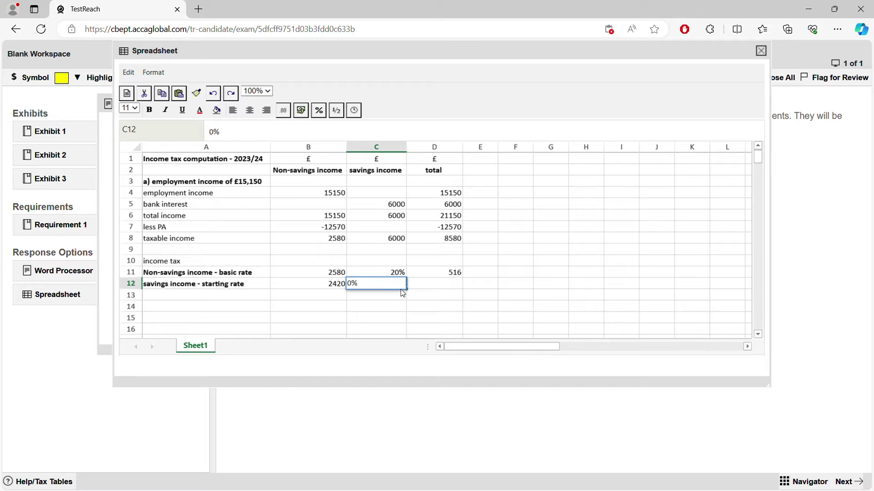
left_click(438, 276)
left_click_drag(462, 279, 474, 287)
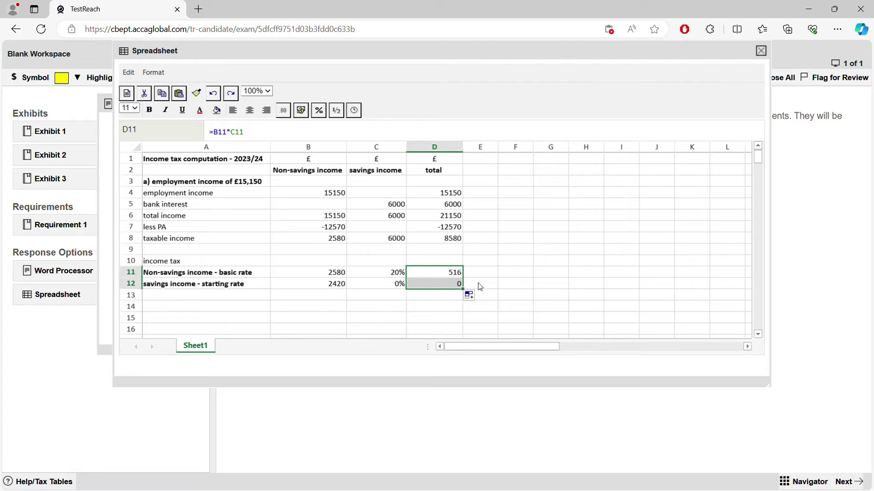
Step: Total the two income bands in B13 with =SUM(B11:B12) and check the total taxable income in D8
left_click(338, 298)
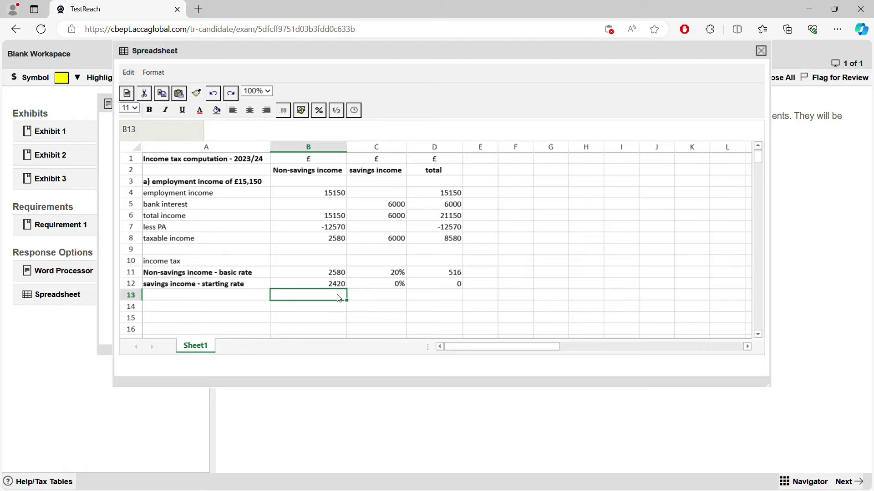
type("=sun")
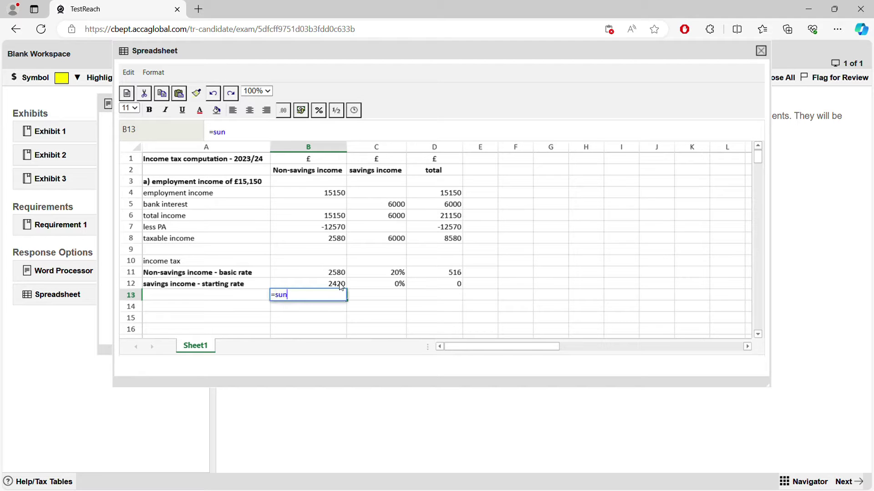
key("BackSpace")
type("m(")
left_click_drag(306, 274, 307, 280)
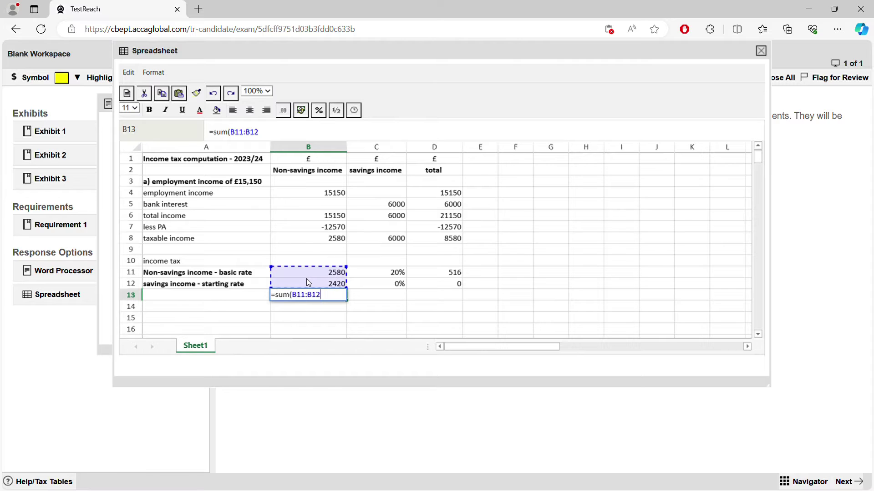
key("Return")
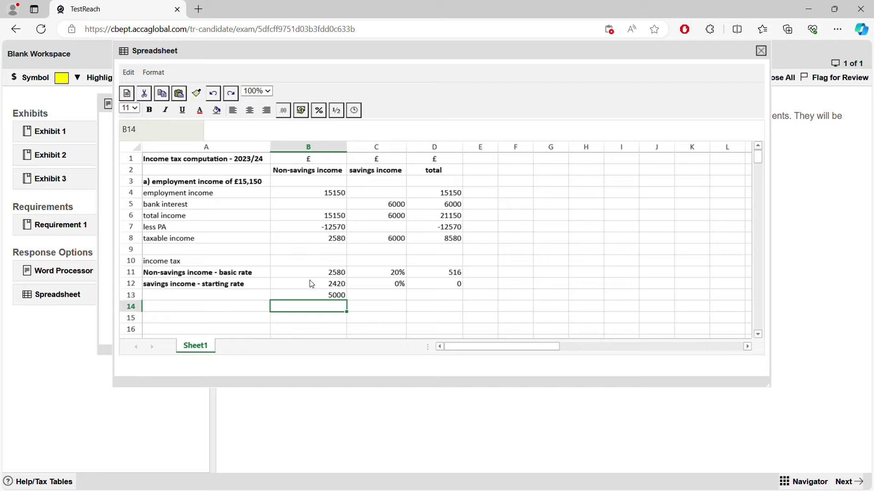
left_click(454, 240)
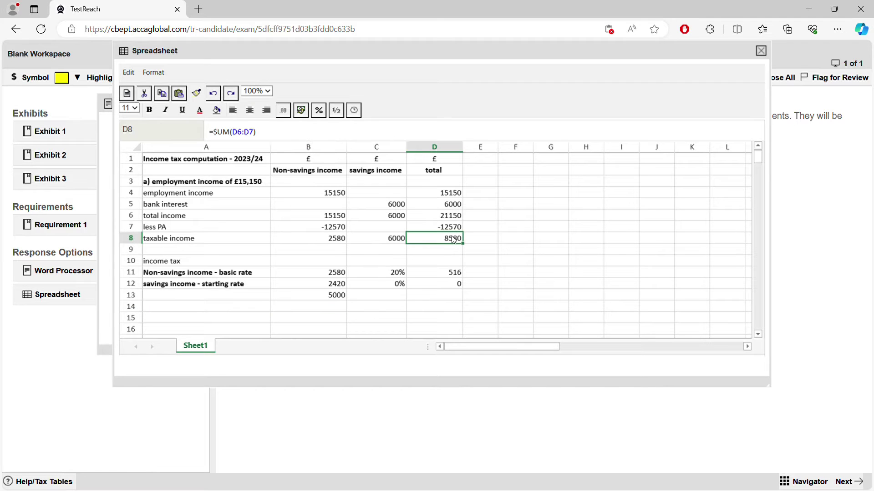
Step: Copy the "savings income - starting rate" label from A12 into A14
left_click(241, 310)
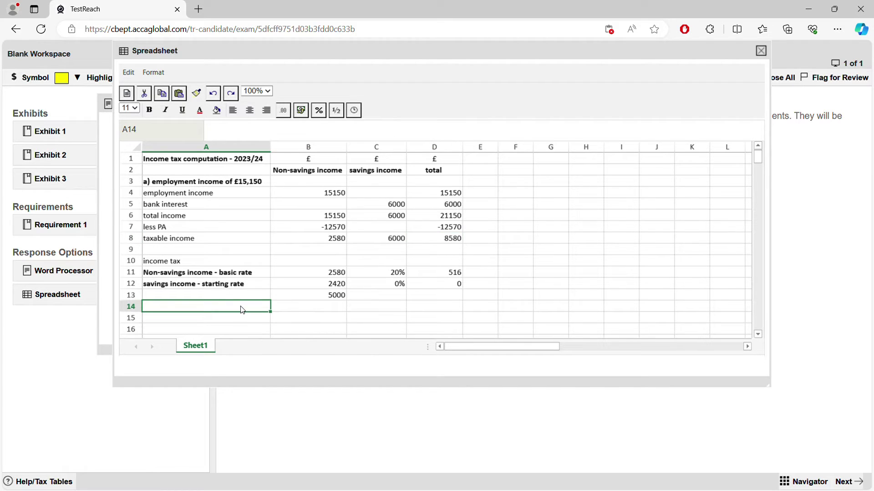
right_click(266, 286)
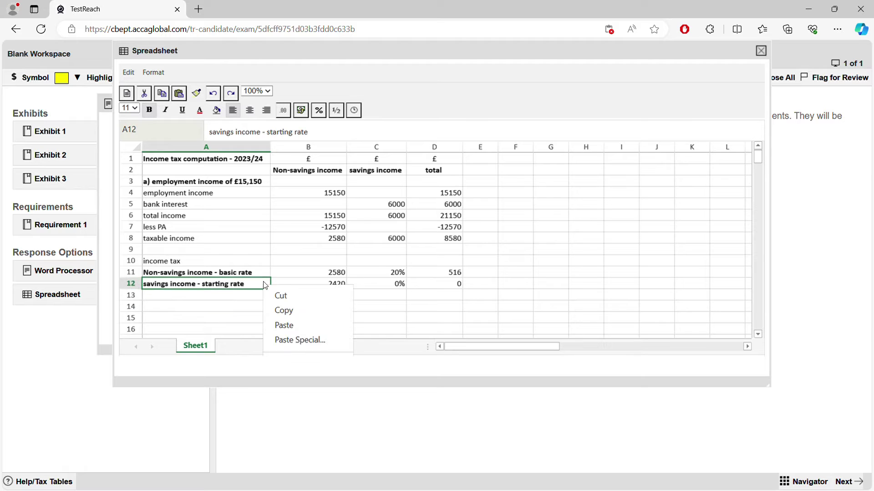
left_click(279, 311)
left_click(258, 311)
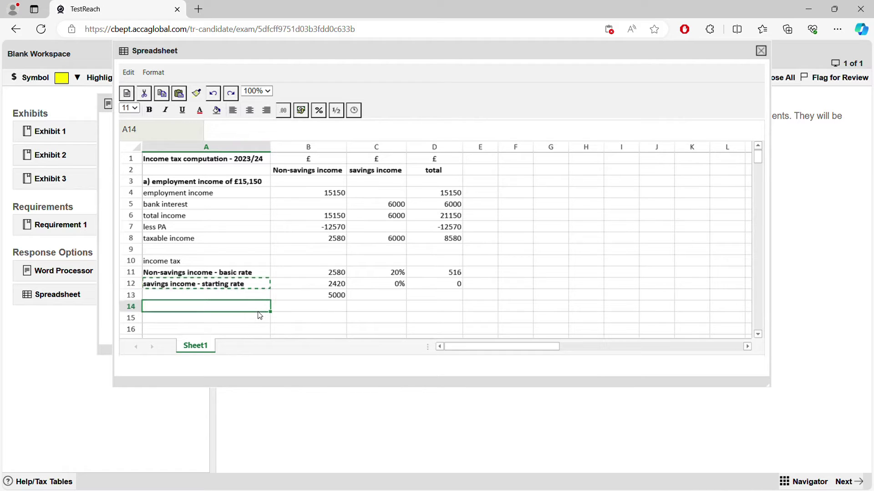
right_click(259, 314)
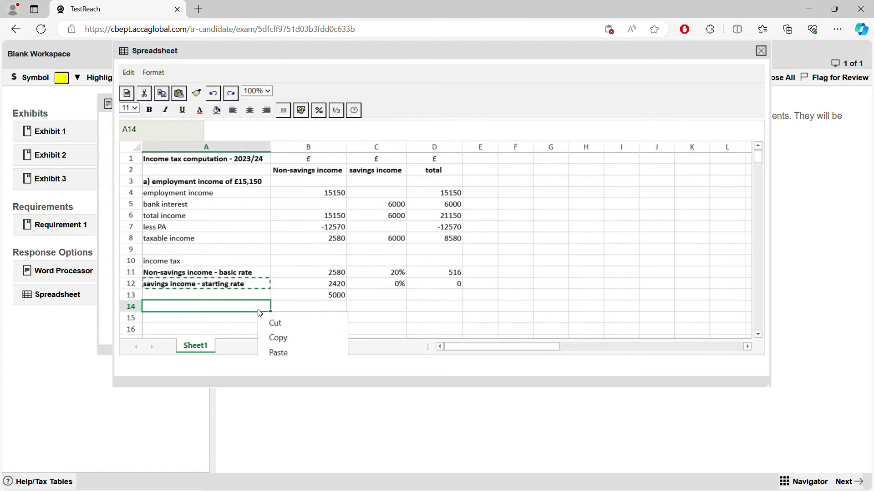
left_click(283, 353)
Step: Change the label in A14 to "savings income - SNRB"
double_click(249, 313)
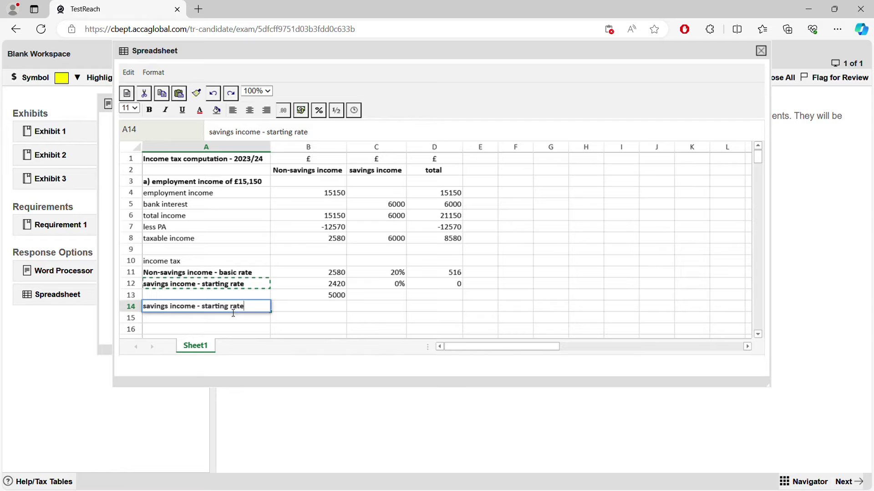
key("BackSpace")
key("BackSpace")
key("BackSpace")
key("BackSpace")
key("BackSpace")
key("BackSpace")
key("BackSpace")
key("BackSpace")
key("BackSpace")
key("BackSpace")
key("BackSpace")
key("BackSpace")
key("BackSpace")
type("S")
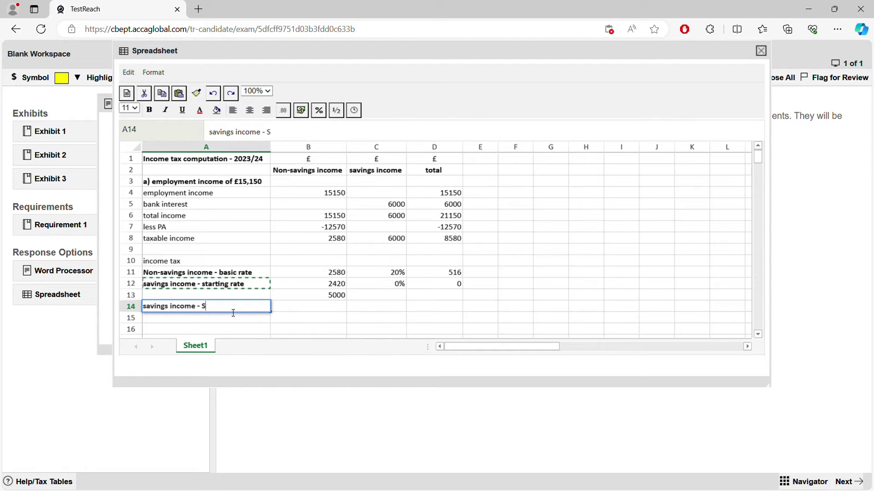
type("NRB")
Step: Enter 1000 as the SNRB amount in B14 and copy the 0% rate from C12 into C14
left_click(304, 313)
left_click(451, 241)
left_click(335, 307)
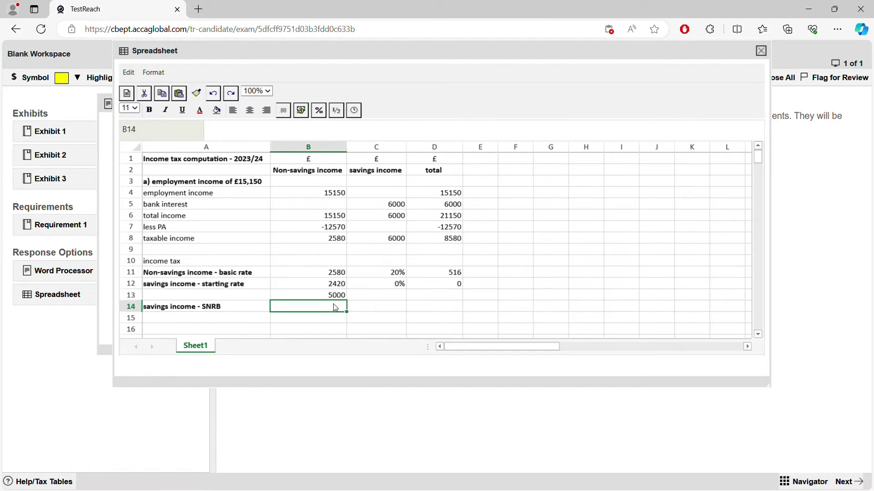
type("1000")
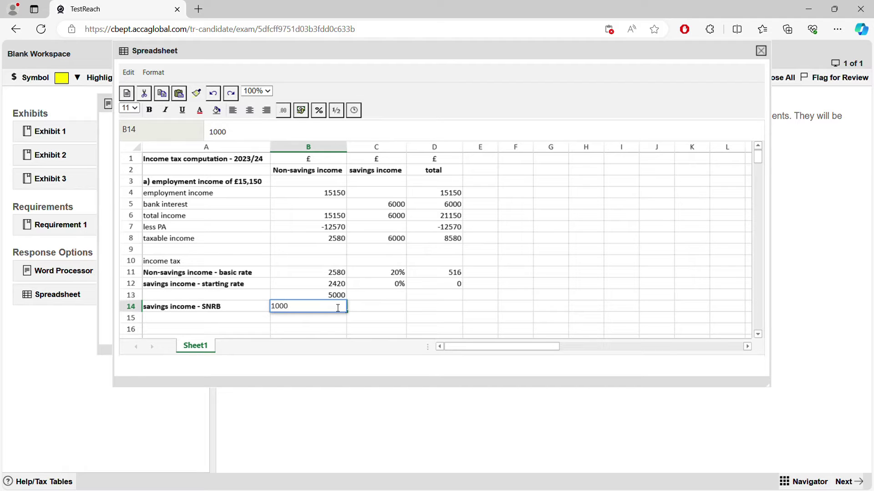
key("Tab")
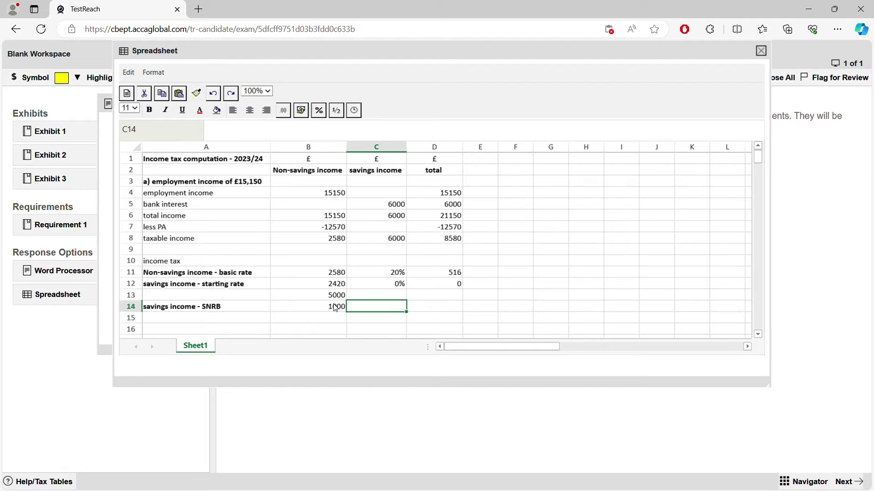
right_click(369, 285)
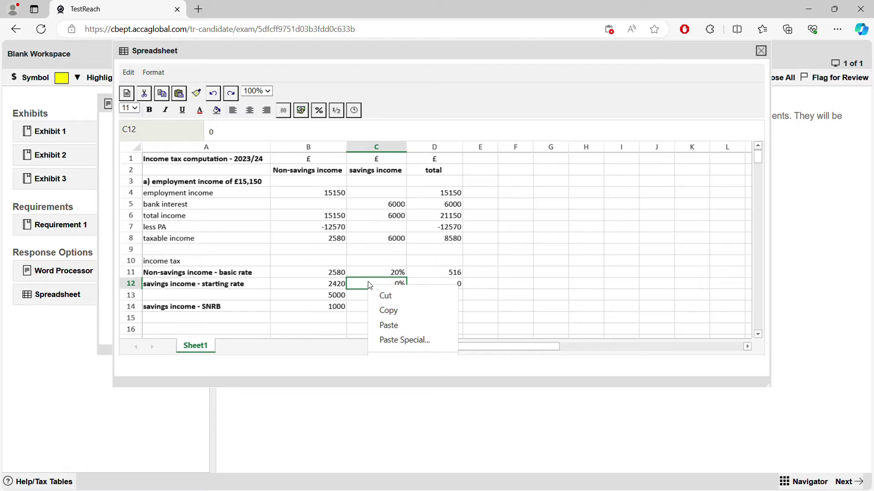
left_click(388, 311)
right_click(385, 309)
left_click(409, 353)
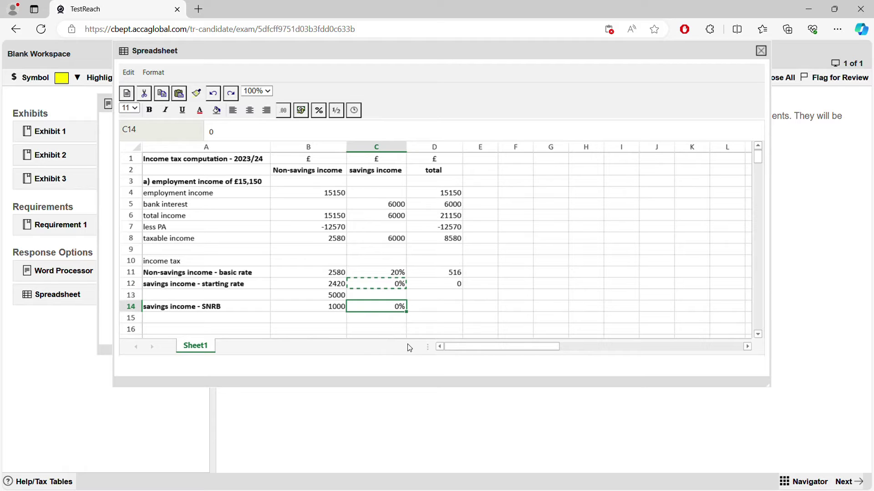
Step: Fill the tax formula from D12 down to D14 and clear the unneeded copy in D13
left_click(443, 318)
left_click(444, 308)
left_click(460, 287)
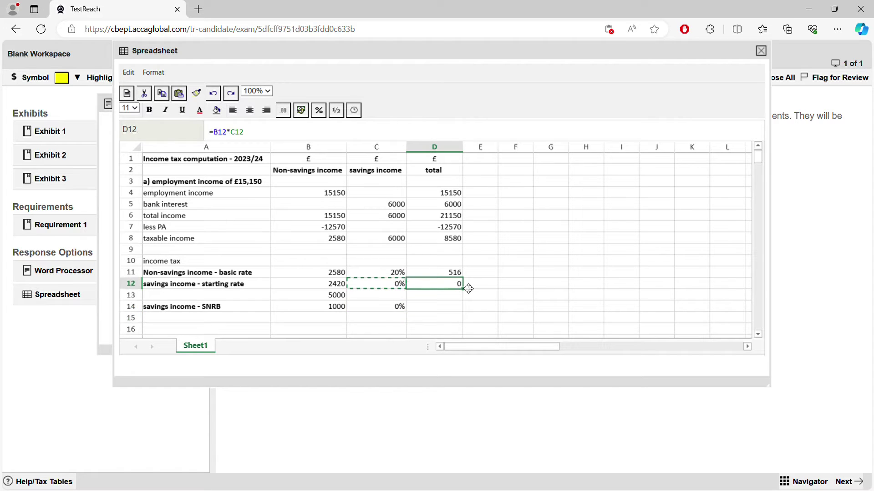
left_click_drag(463, 289, 467, 310)
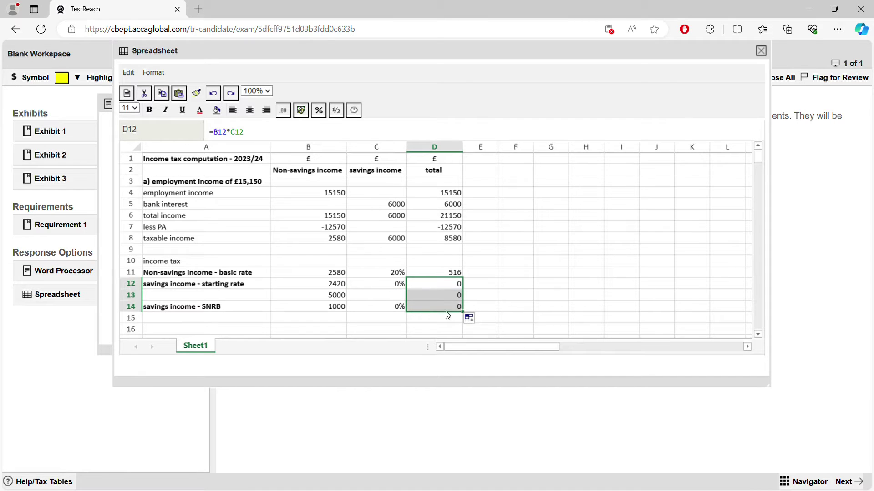
left_click(458, 299)
key("BackSpace")
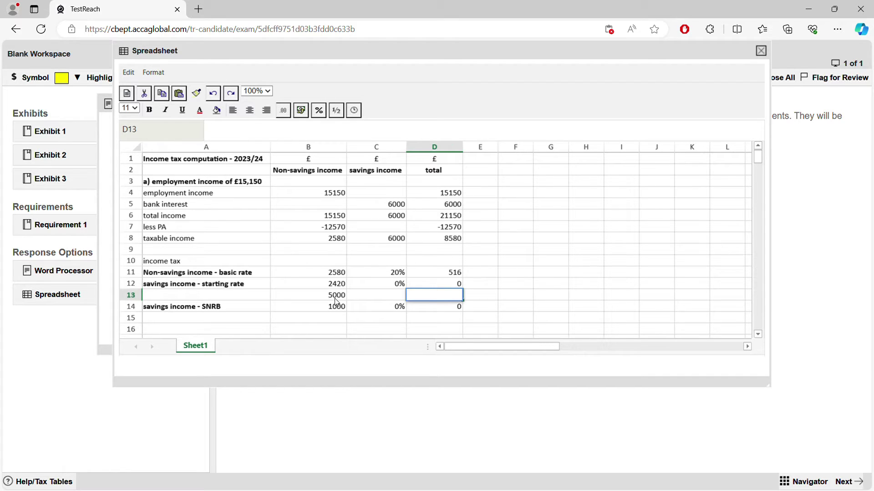
left_click(235, 320)
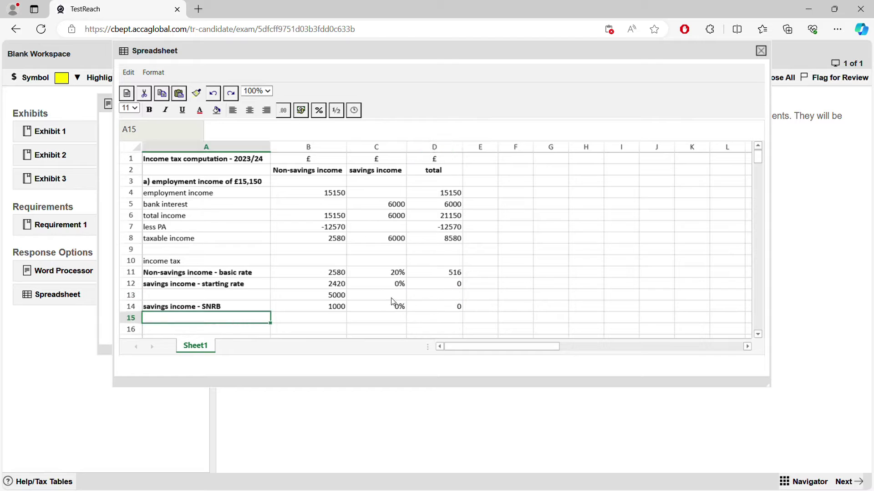
left_click(214, 308)
right_click(215, 307)
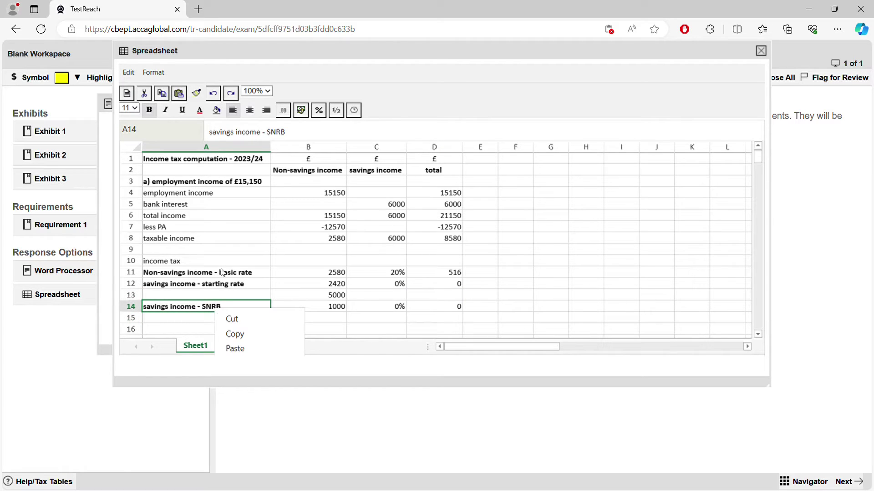
Step: Copy the "savings income - starting rate" label from A12 into A15, enlarging the spreadsheet window to show more rows
left_click(208, 285)
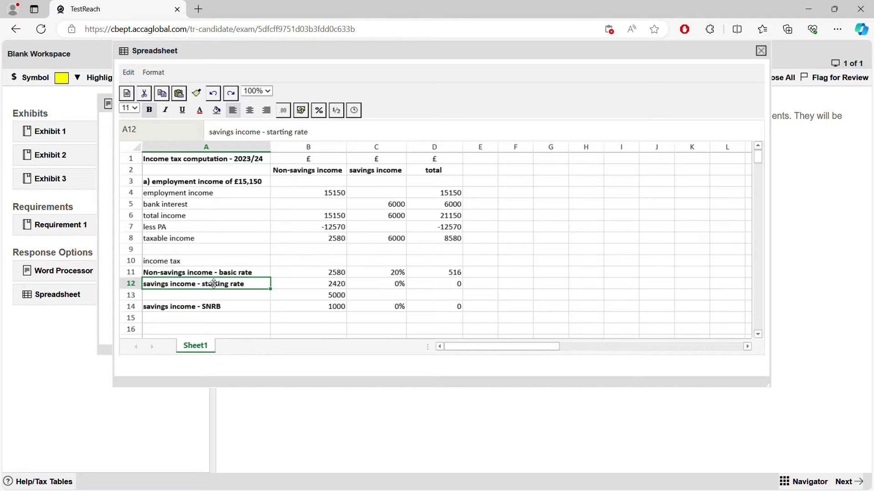
right_click(209, 287)
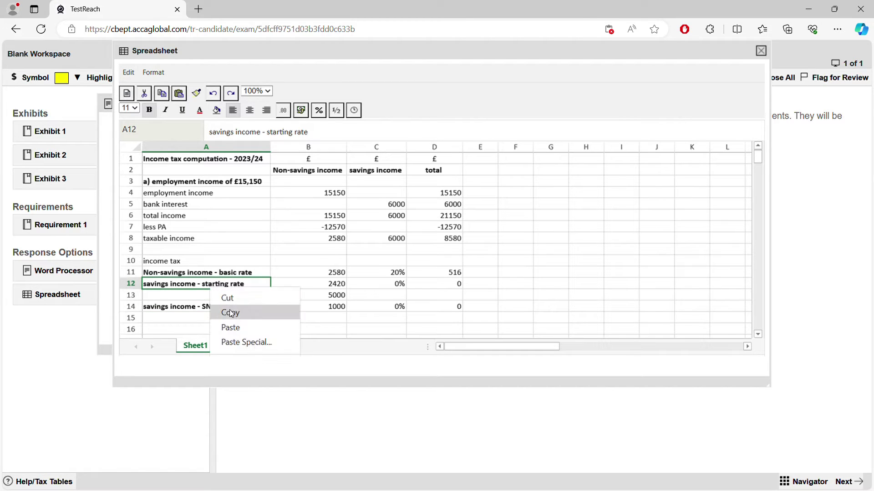
left_click(231, 313)
left_click(224, 319)
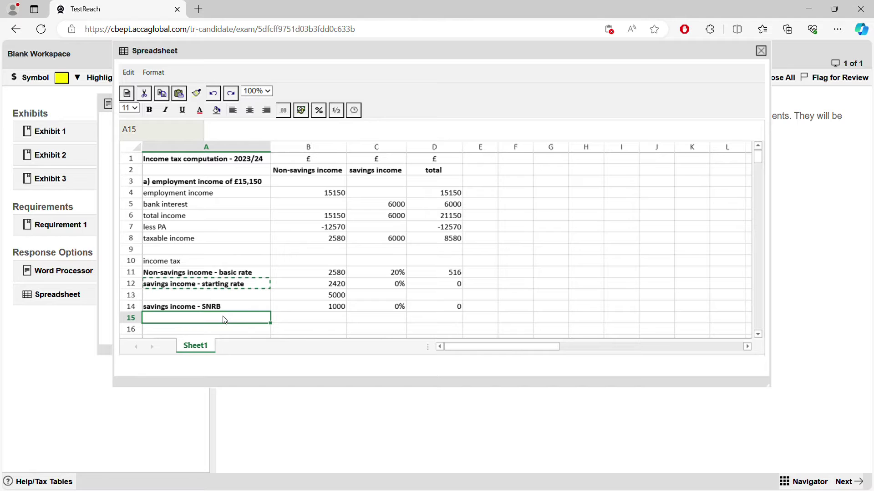
right_click(224, 320)
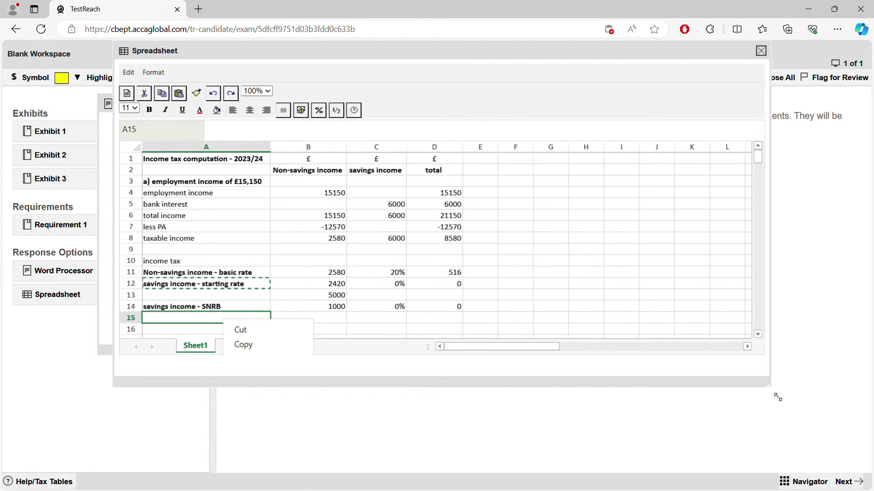
left_click_drag(778, 398, 812, 437)
right_click(231, 320)
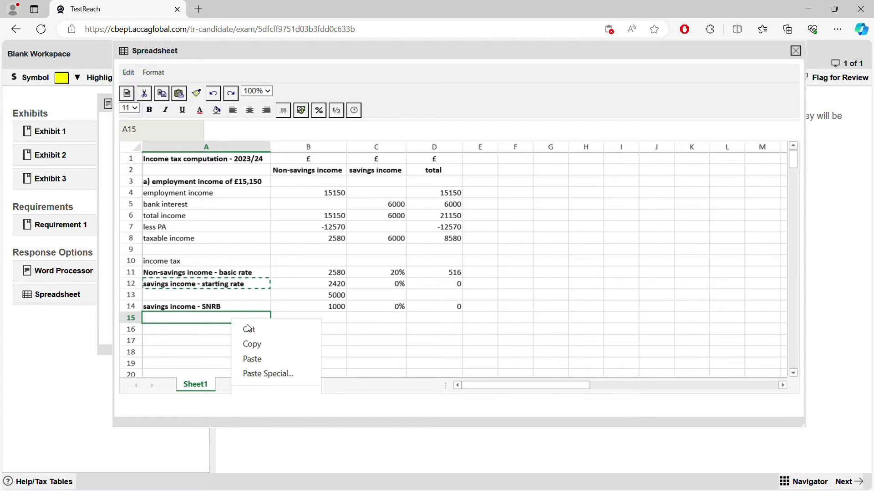
left_click(252, 359)
Step: Change the label in A15 to "savings income - basic rate" and select its amount cell B15
double_click(233, 321)
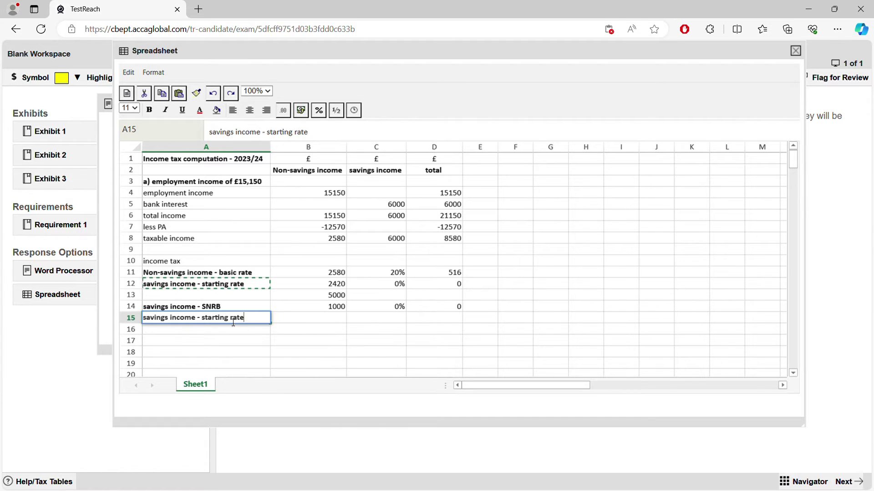
left_click_drag(229, 321, 207, 323)
type("basic")
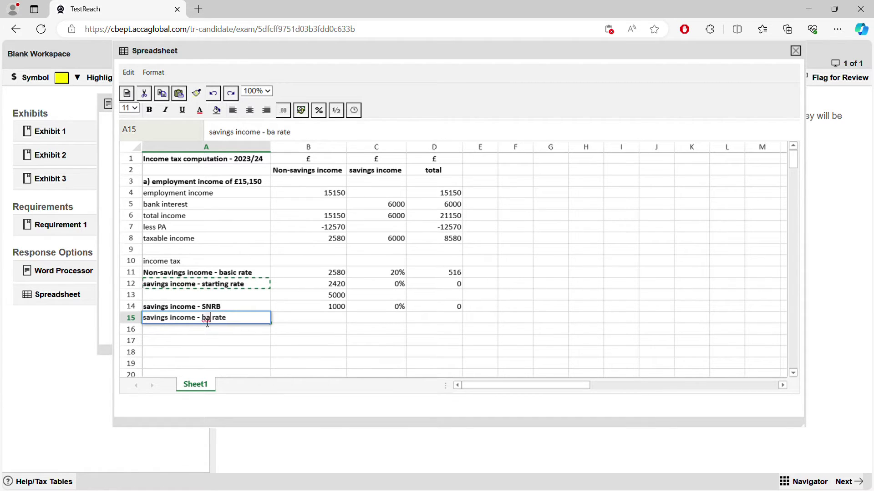
left_click(299, 310)
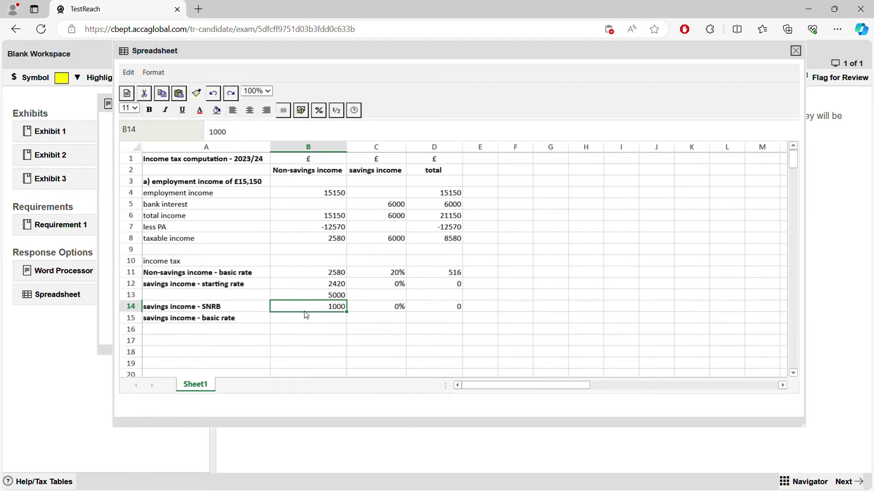
left_click(308, 319)
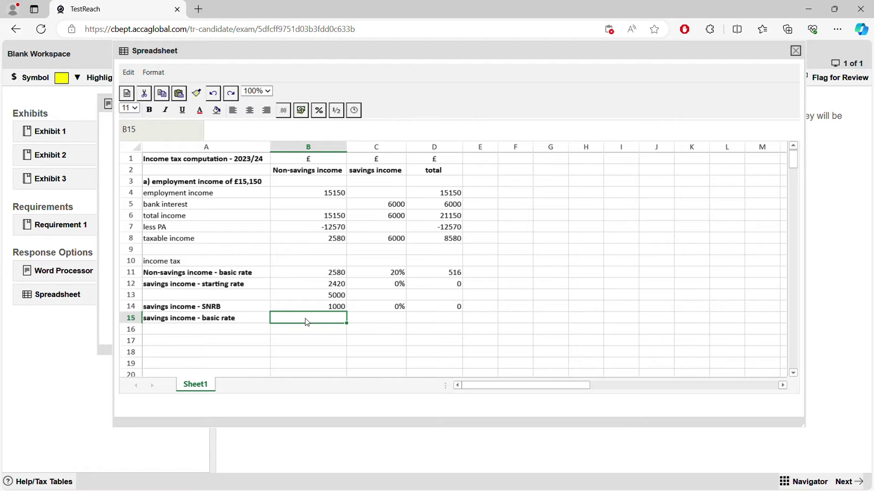
Step: Calculate the basic rate savings amount in B15 with =D8-B13-B14, and check the contents of B13 and B14
type("=")
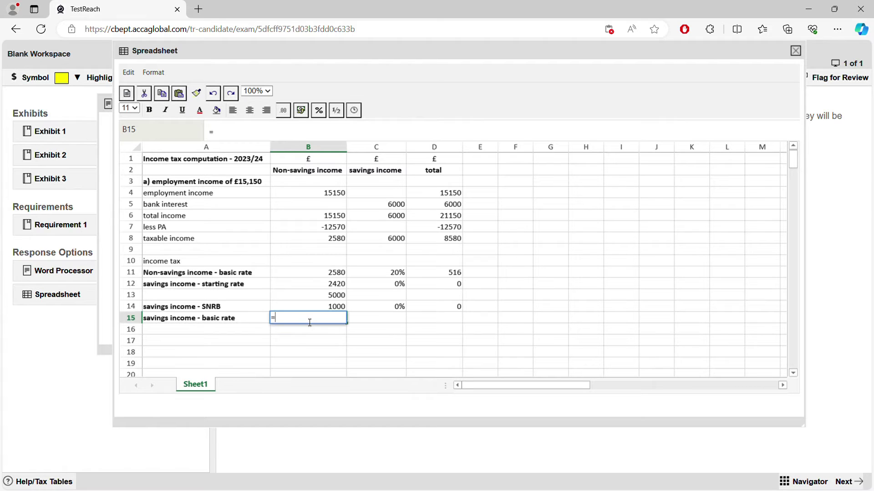
left_click(430, 241)
type("-")
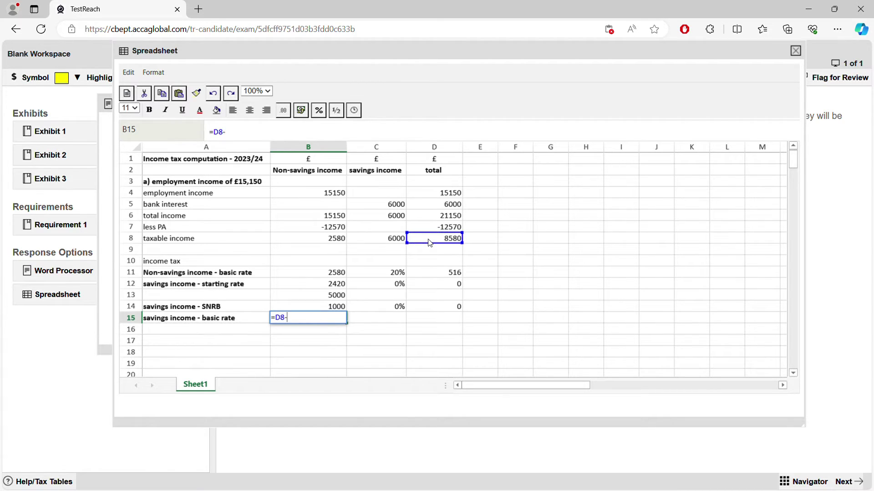
left_click(337, 296)
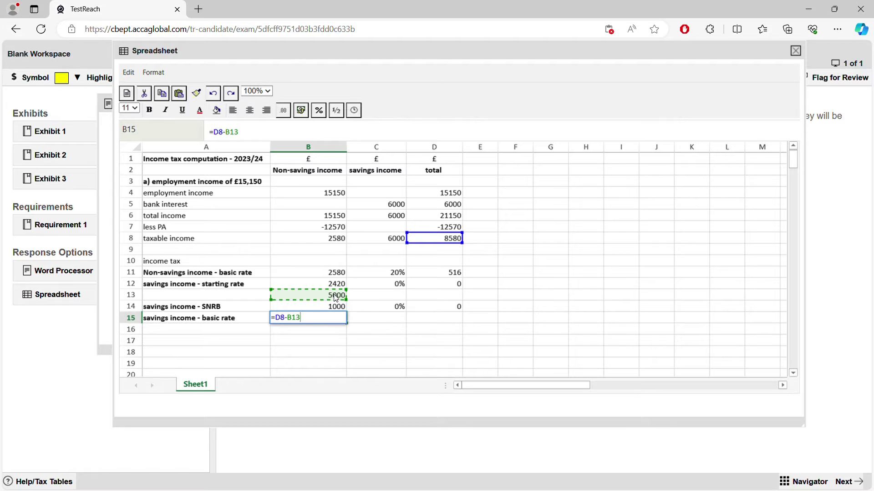
type("-")
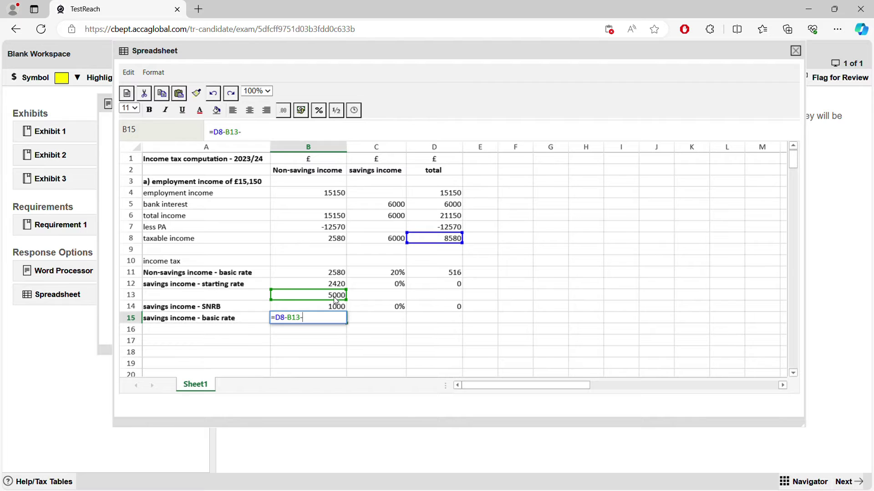
left_click(334, 306)
key("Return")
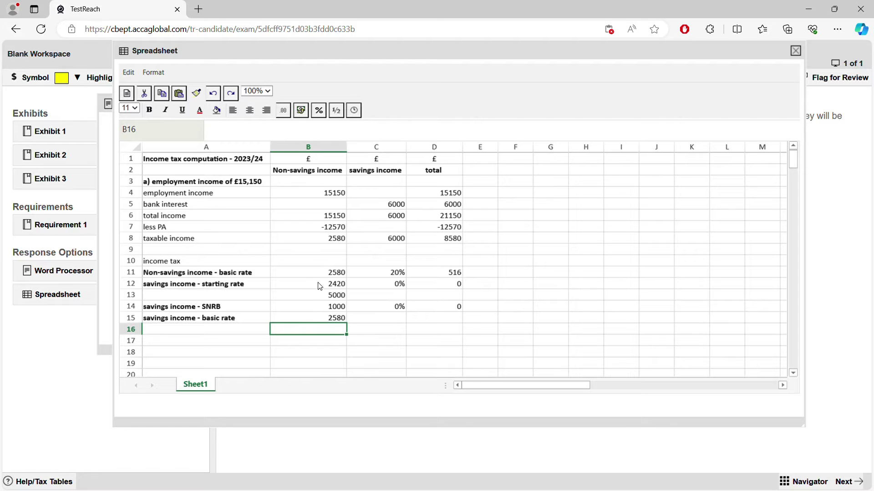
left_click(342, 298)
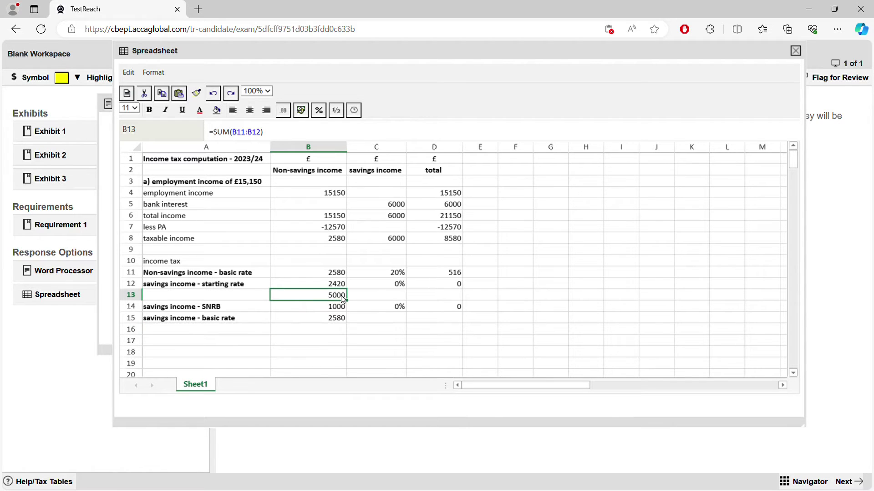
left_click(338, 311)
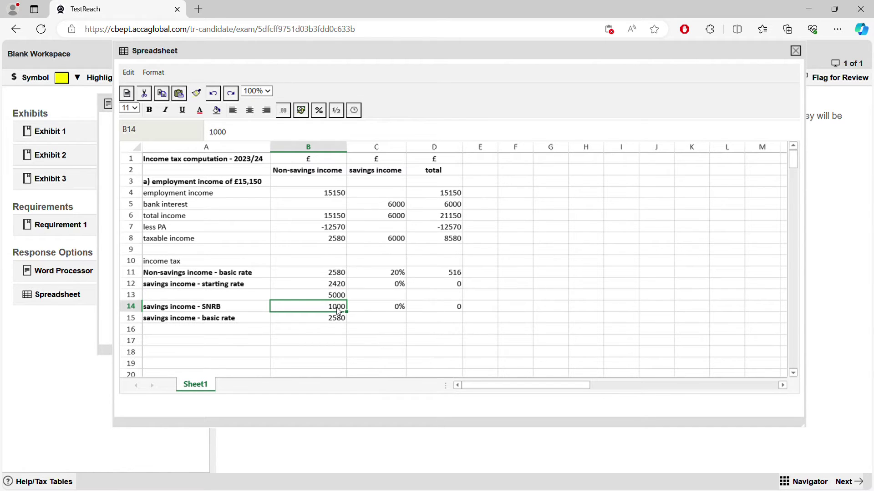
Step: Set the savings basic rate in C15 to 20% and fill the tax formula from D14 down to D15
left_click(380, 317)
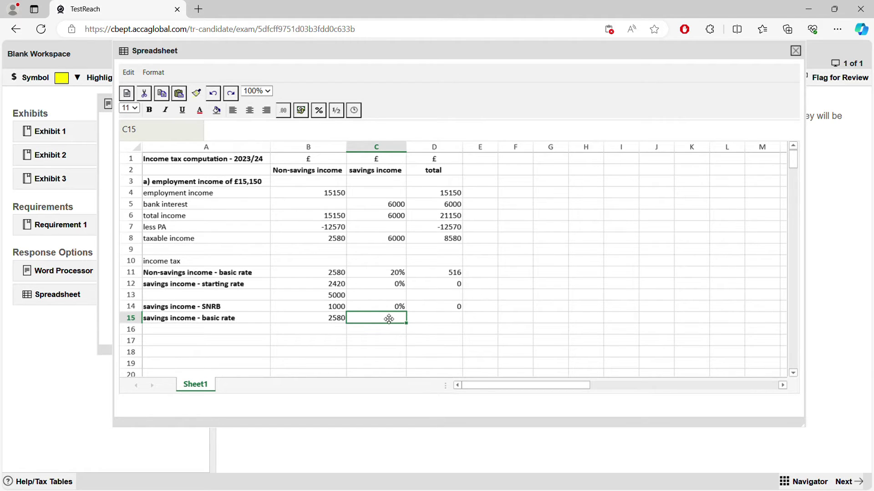
type("20%")
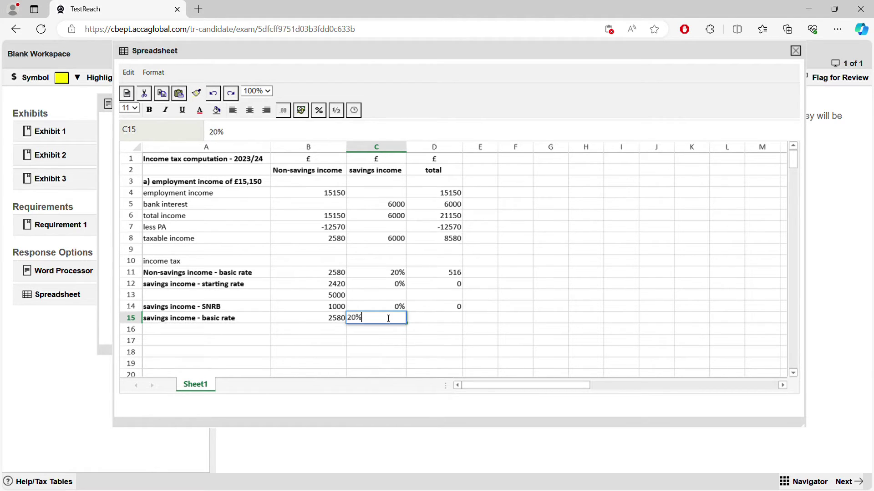
key("Tab")
left_click(458, 310)
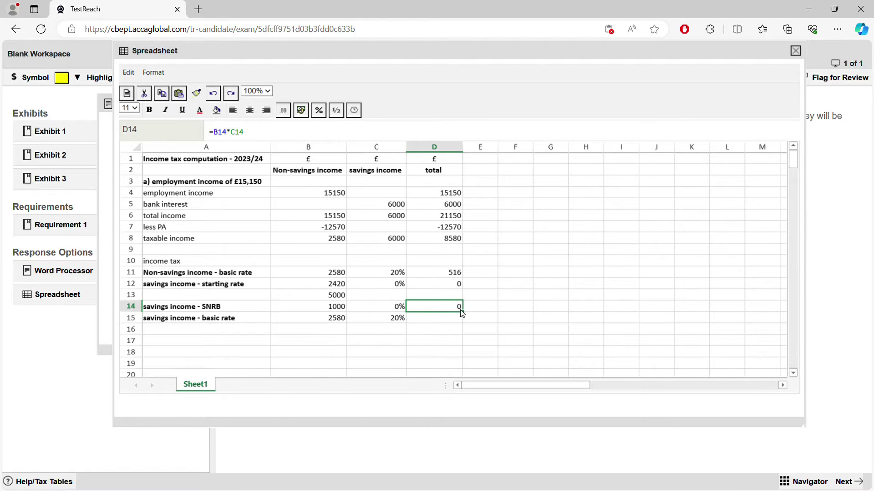
left_click_drag(466, 315, 468, 329)
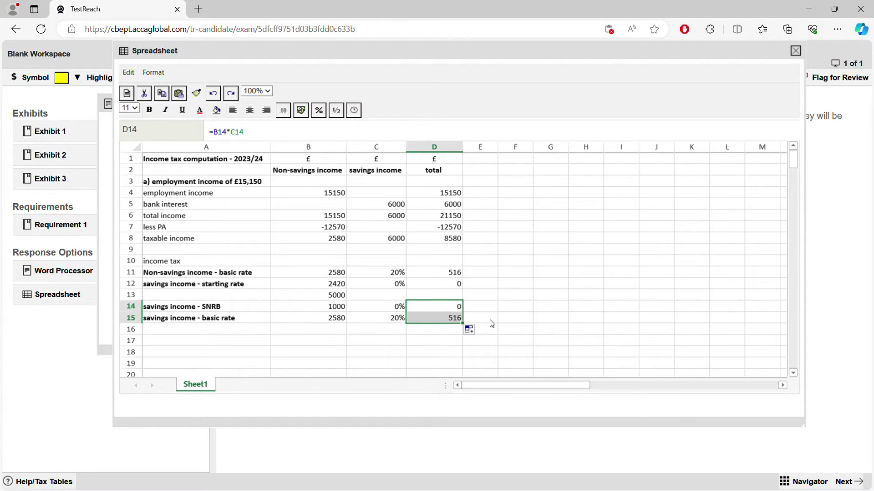
Step: Sum the tax amounts D11 to D15 in cell D16
left_click(451, 335)
type("=sum(")
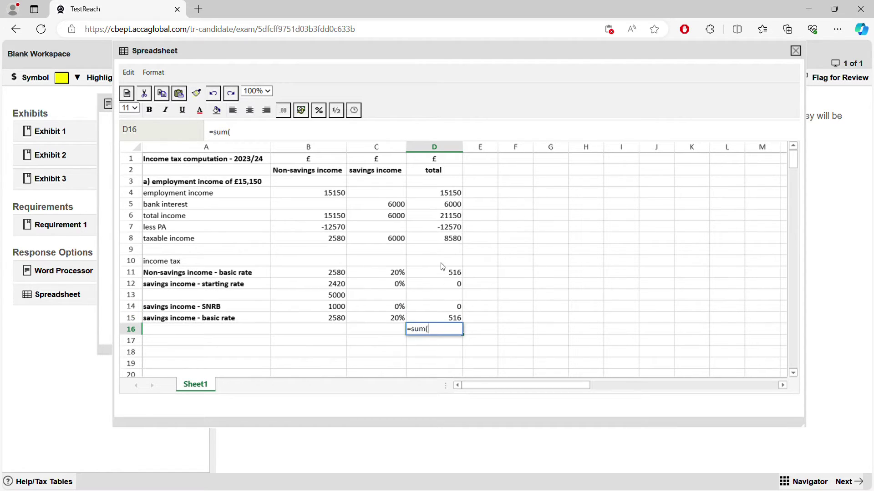
left_click_drag(441, 272, 428, 316)
key("Return")
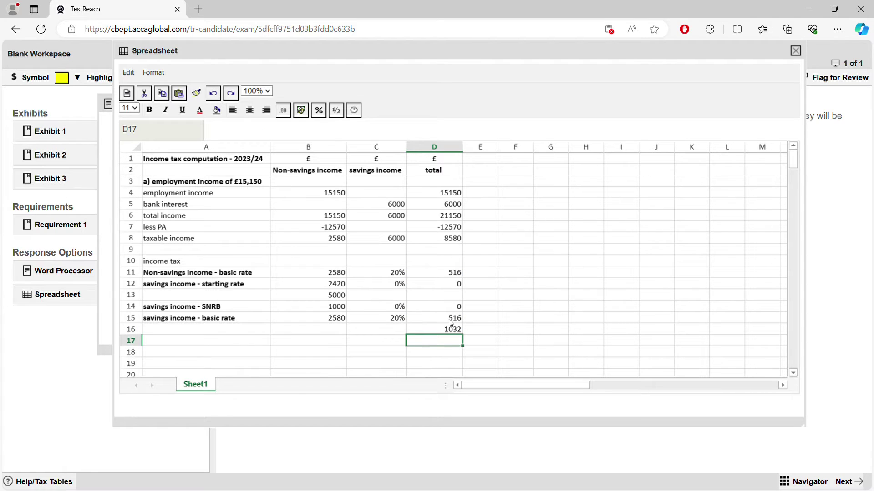
Step: Label the tax total row in A16 "income tax liability"
left_click(225, 330)
type("com")
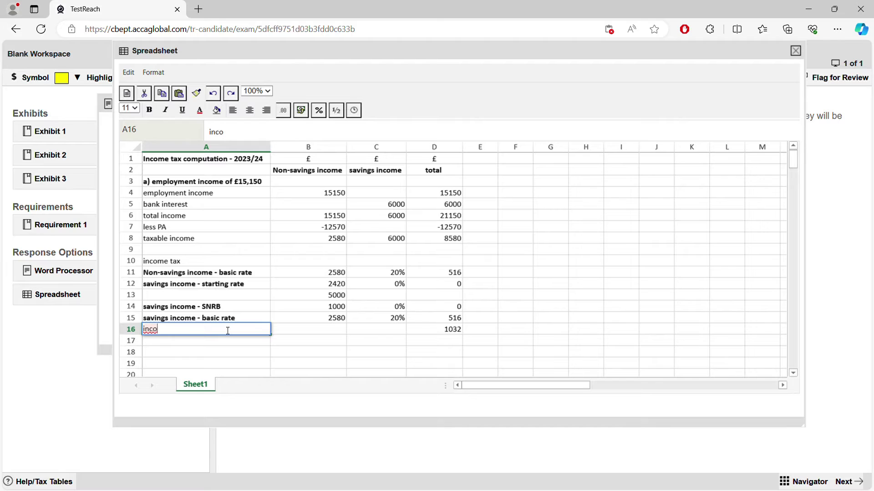
key("BackSpace")
key("BackSpace")
type("e tax liability")
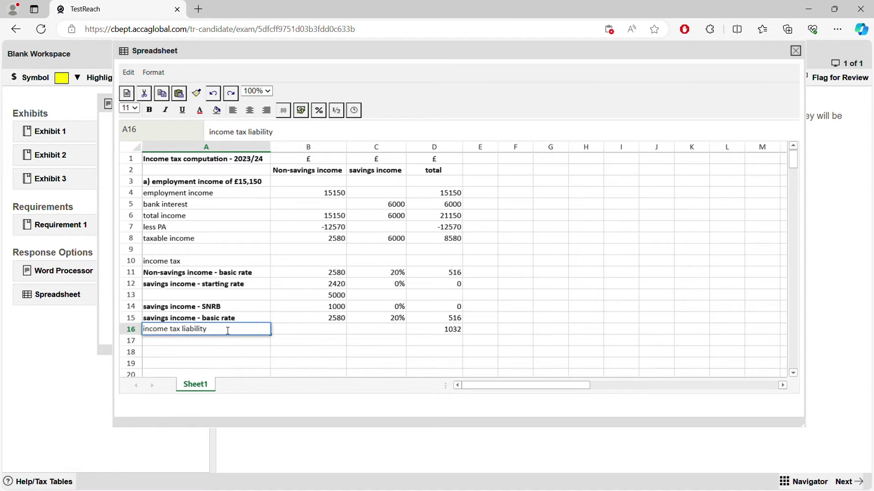
left_click(449, 333)
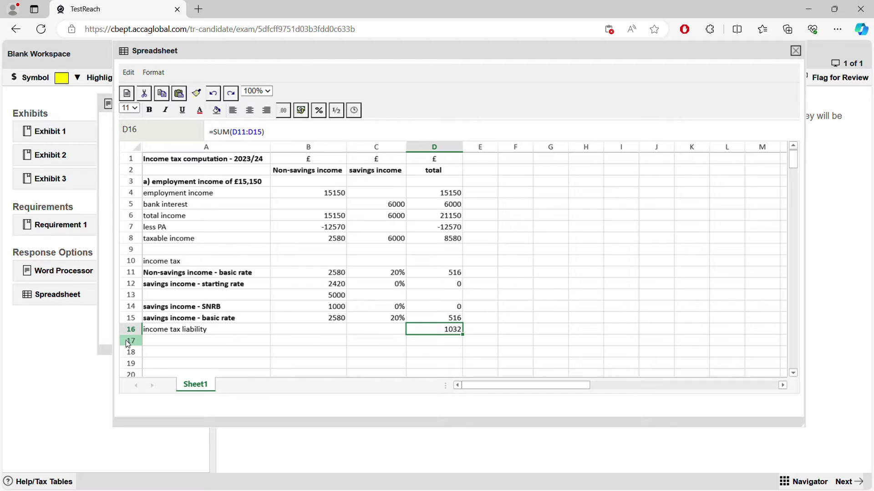
Step: Label A17 "less PAYE", look up the PAYE for part (a) in the question text, and enter -516 in D17
left_click(175, 346)
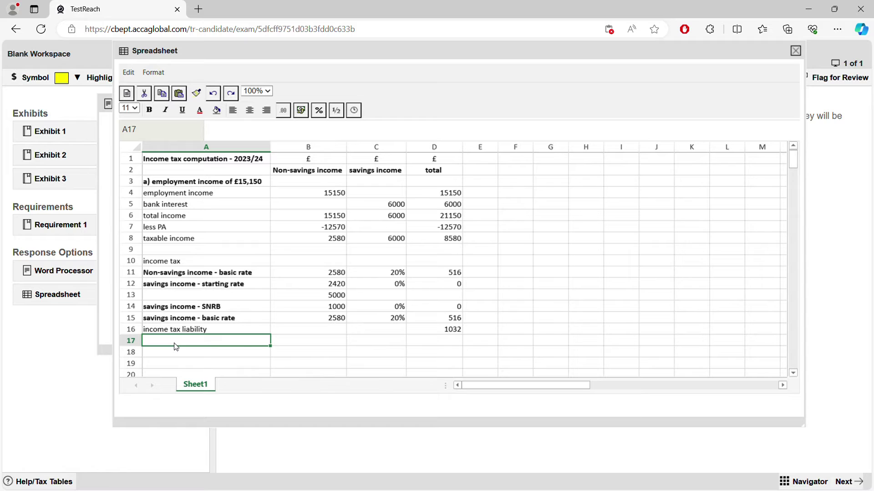
type("l")
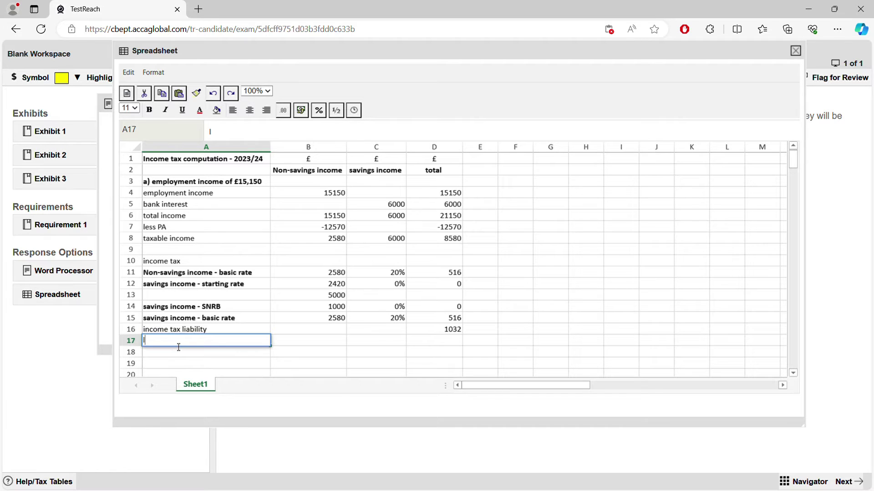
type("ess PAYE")
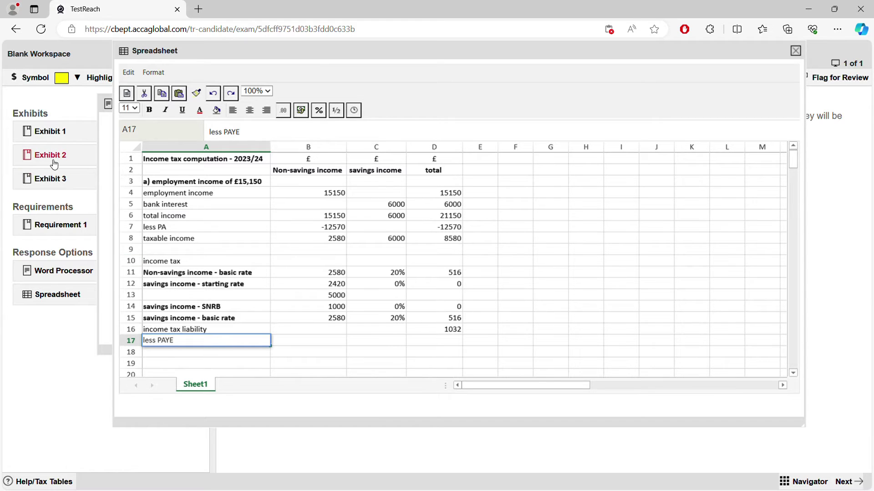
left_click(105, 160)
left_click_drag(228, 251, 198, 250)
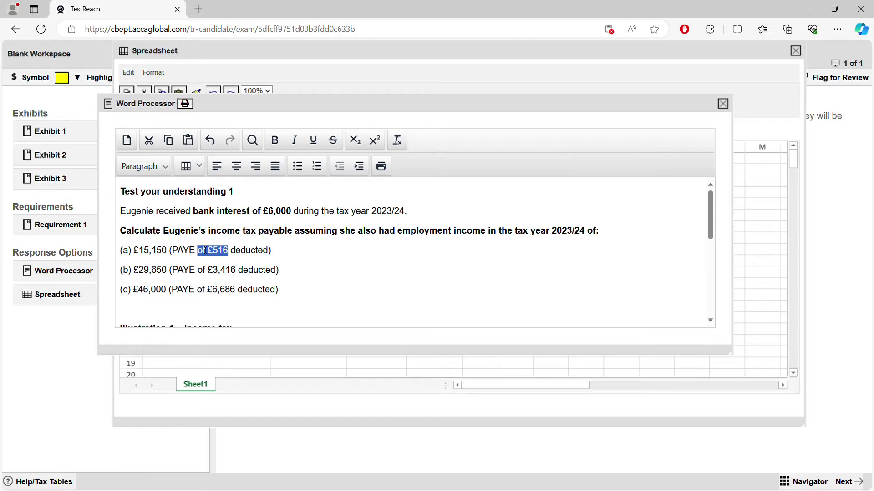
left_click(723, 104)
left_click(442, 344)
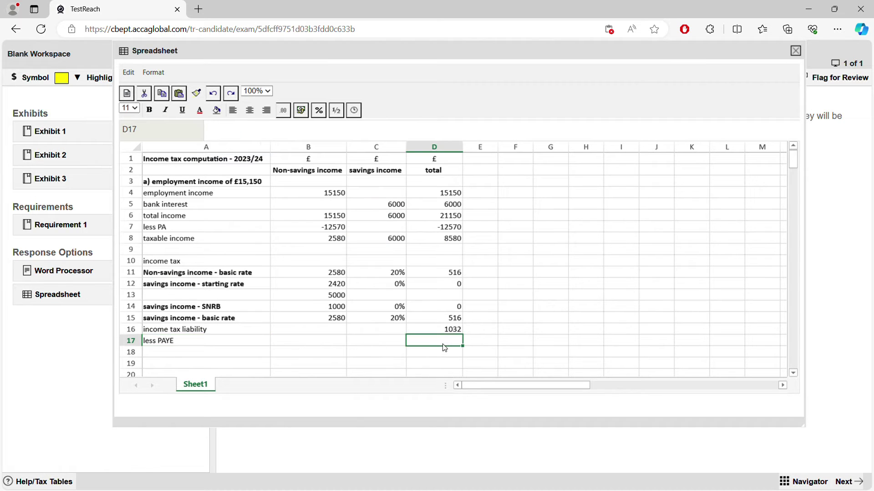
type("-516")
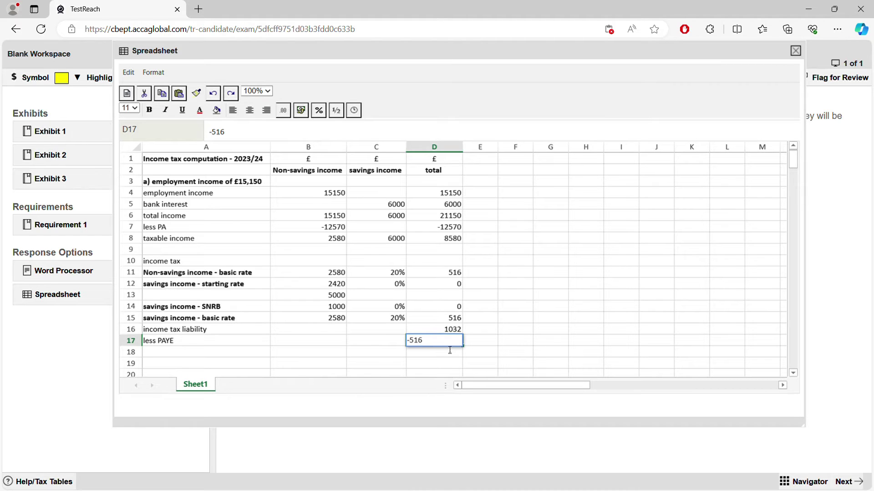
Step: Sum D16 to D17 in D18 and label the row "income tax payable" in A18
left_click(450, 353)
type("=sum(")
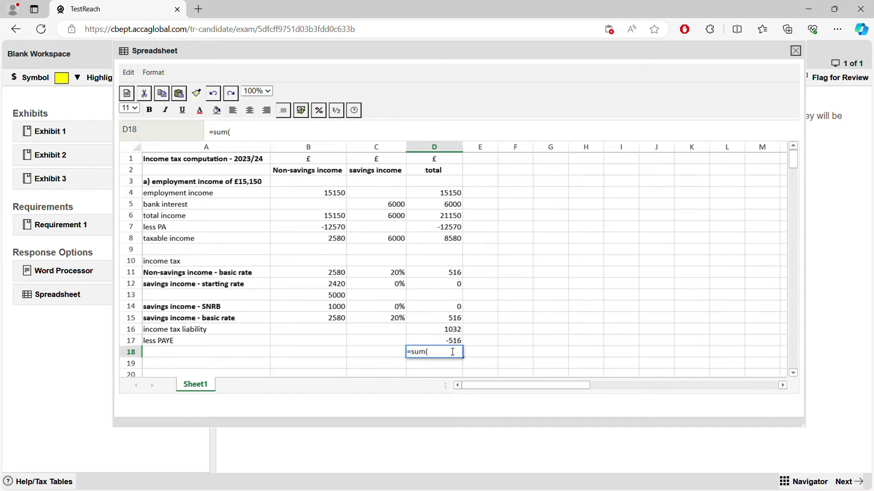
left_click_drag(450, 329, 451, 340)
key("Return")
left_click(265, 355)
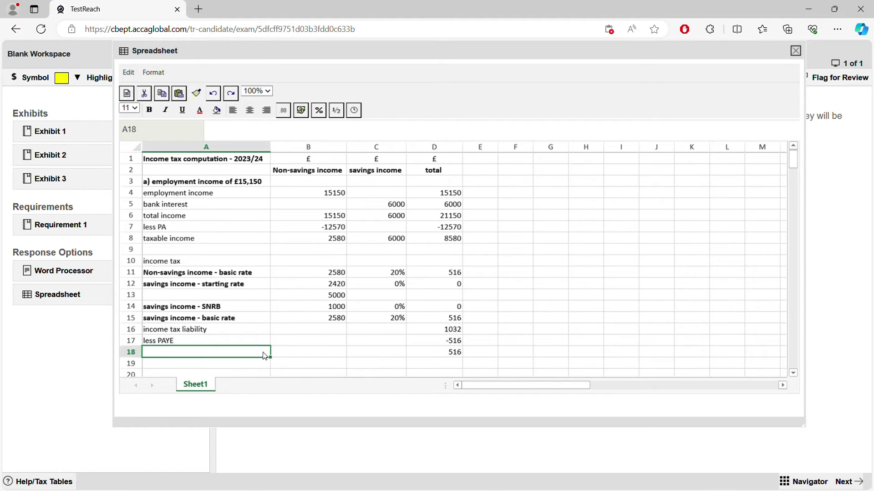
type("incom")
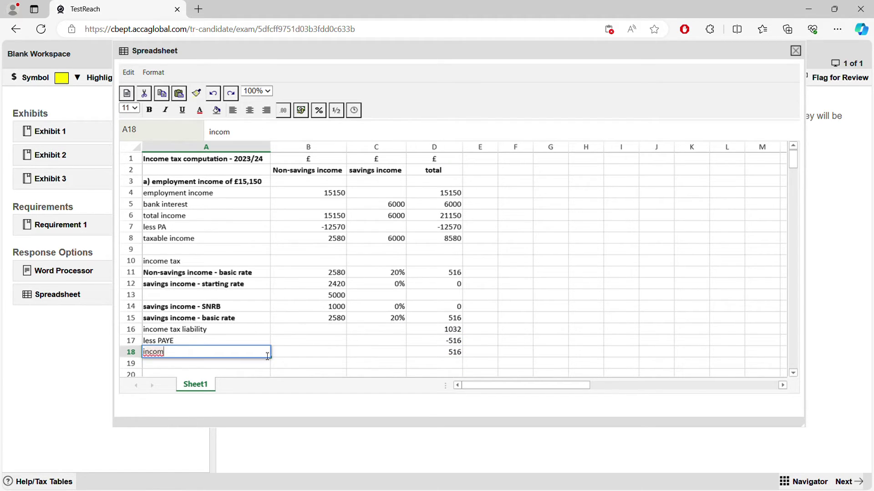
type("e tax payable")
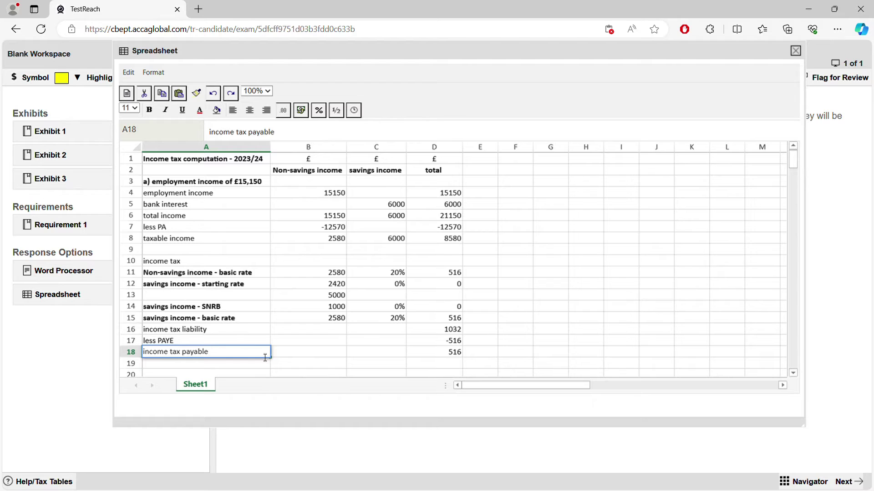
left_click(279, 361)
Step: Fill the income tax payable label in A18 and its amount in D18 with yellow
left_click(262, 351)
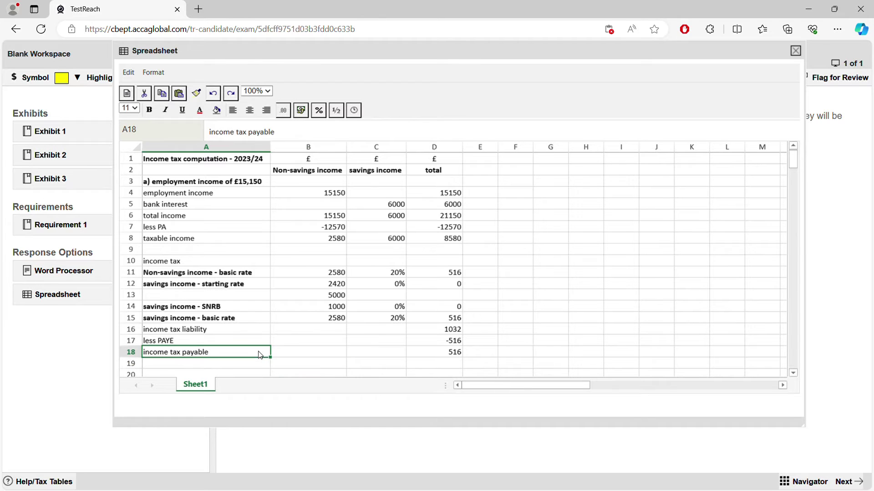
left_click(216, 110)
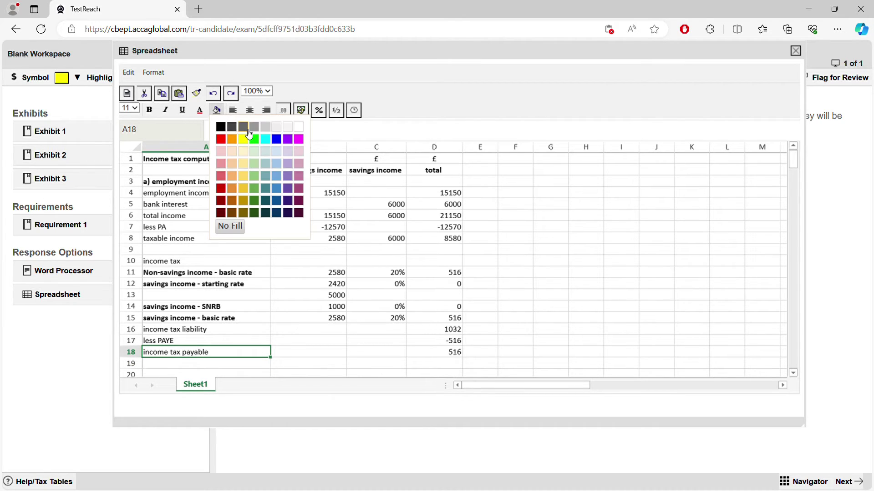
left_click(445, 354)
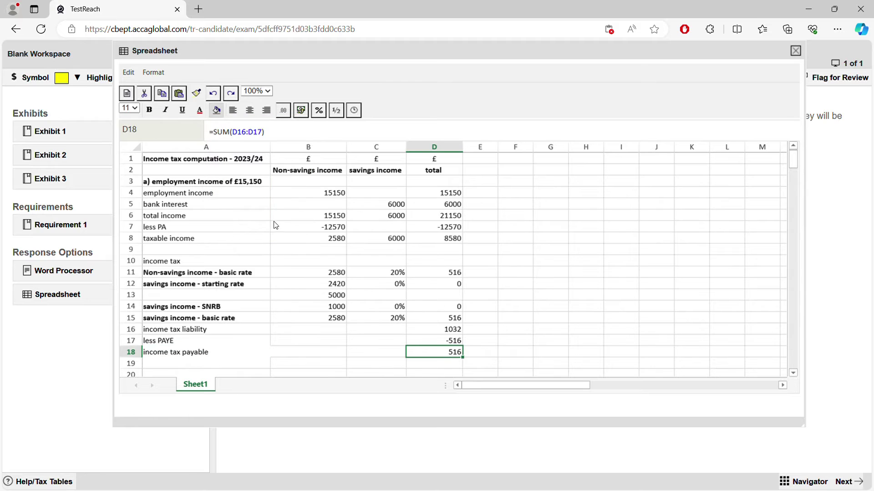
left_click(216, 110)
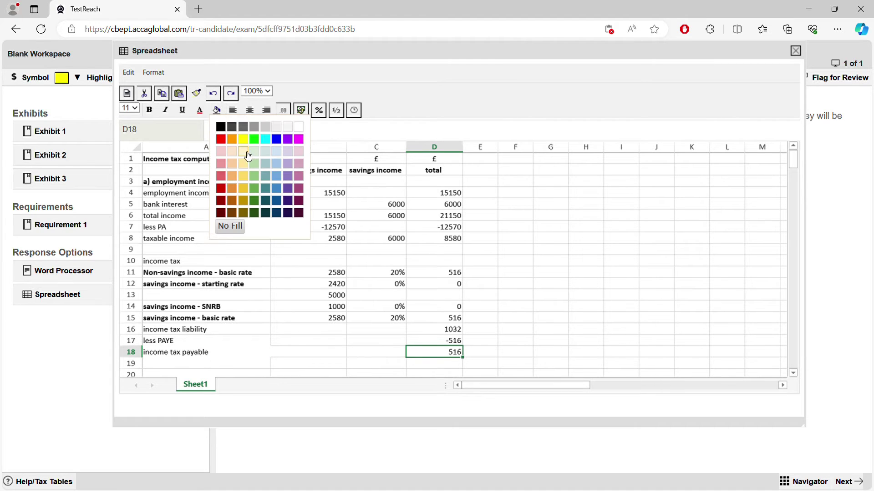
left_click(245, 140)
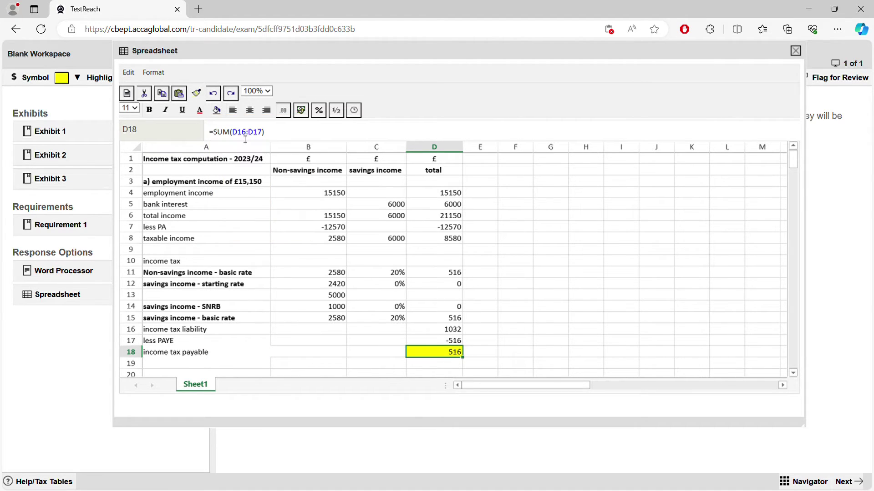
left_click(218, 352)
left_click(217, 110)
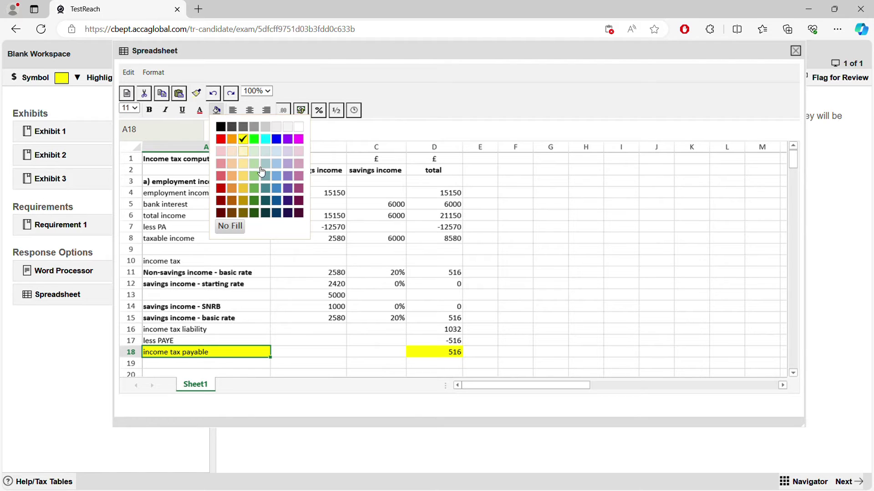
left_click(251, 366)
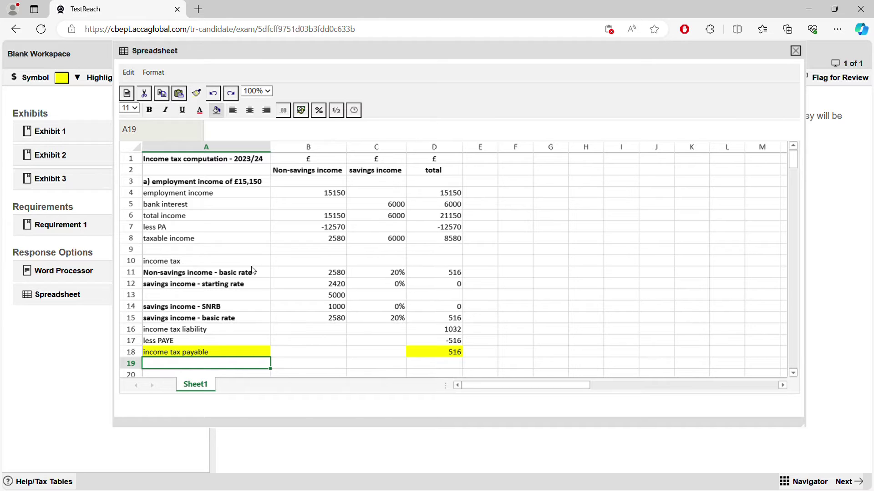
Step: Look up the employment income and PAYE deducted for part (b) in the question text
left_click(71, 278)
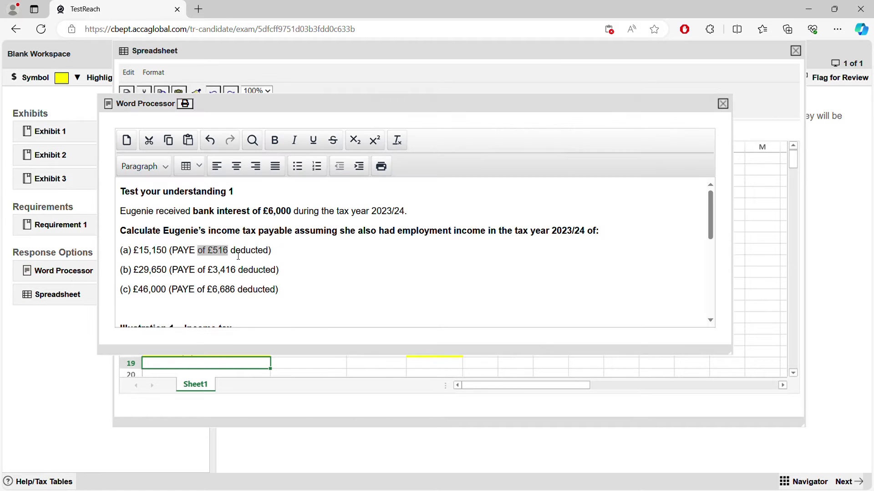
left_click_drag(139, 273, 166, 272)
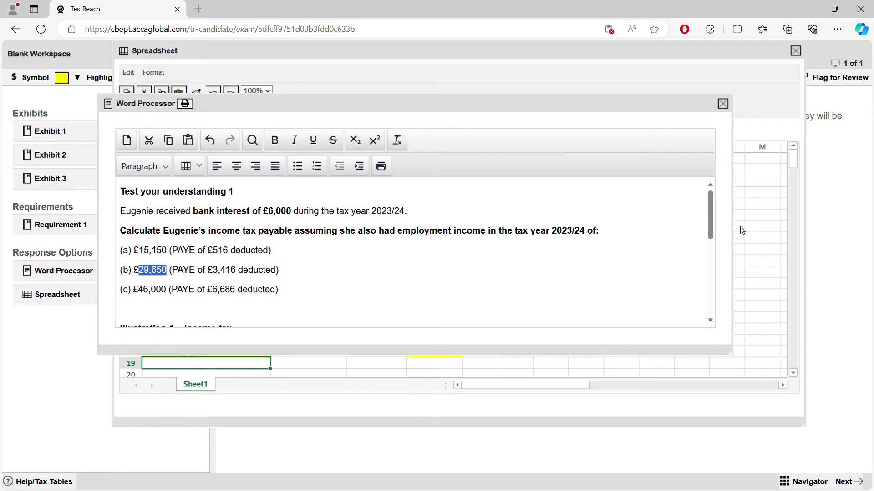
left_click_drag(236, 272, 195, 272)
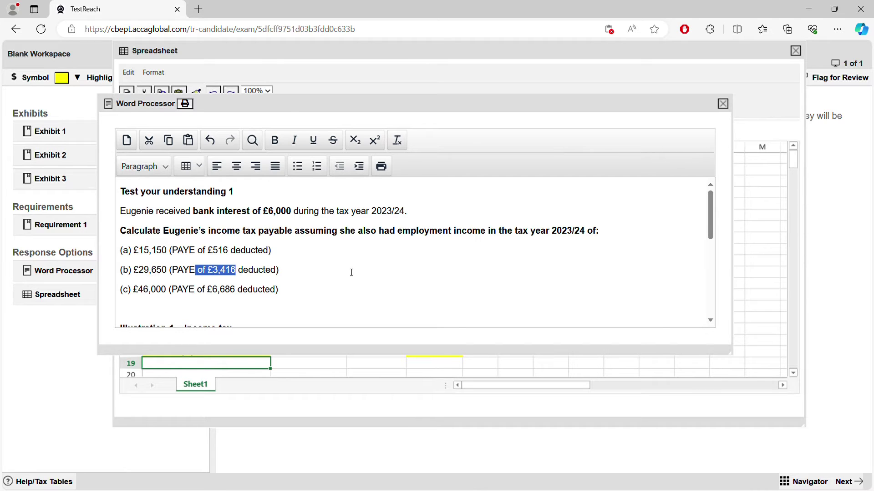
left_click(723, 104)
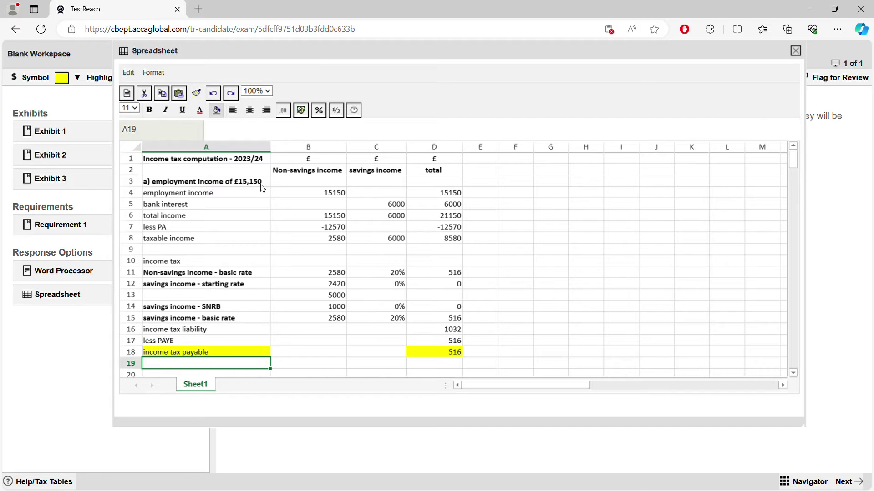
Step: Replace the employment income in B4 with 29650 for part (b)
left_click(321, 198)
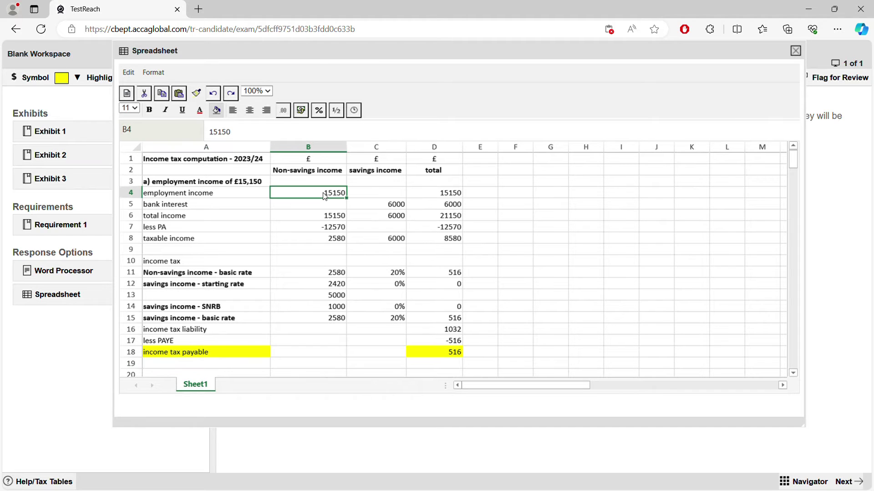
left_click(220, 183)
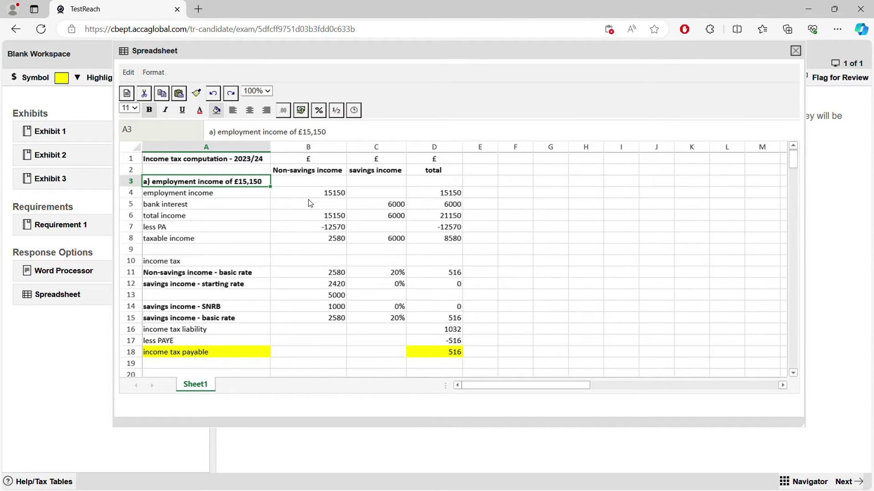
double_click(324, 195)
type("2")
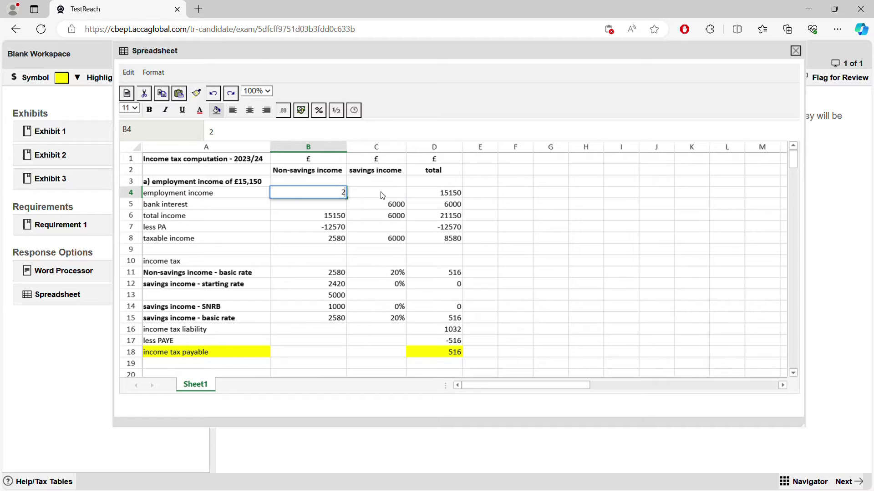
type("9650")
key("Return")
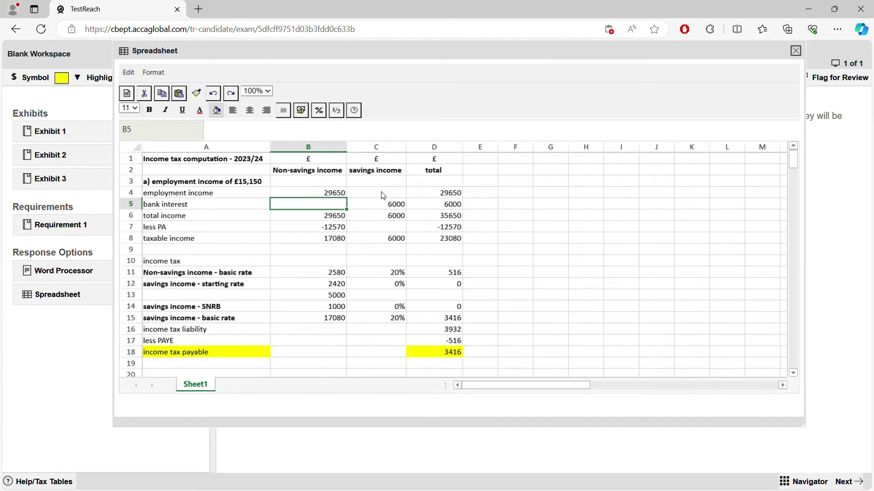
Step: Copy the taxable non-savings income from B8 and paste it as values only into the non-savings basic rate row at B11
left_click(404, 207)
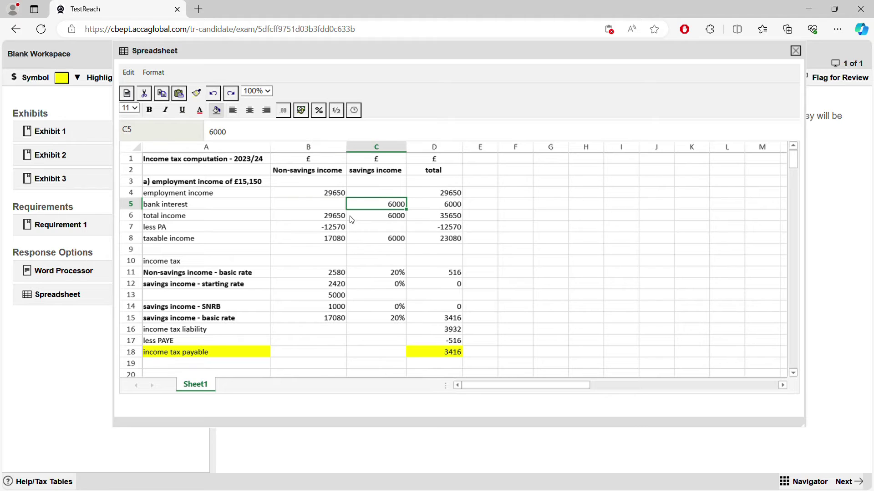
left_click(337, 231)
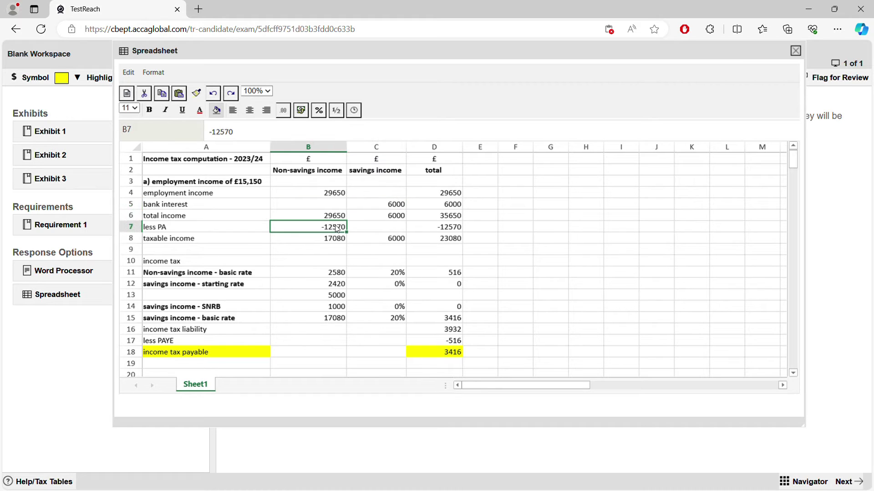
left_click(454, 243)
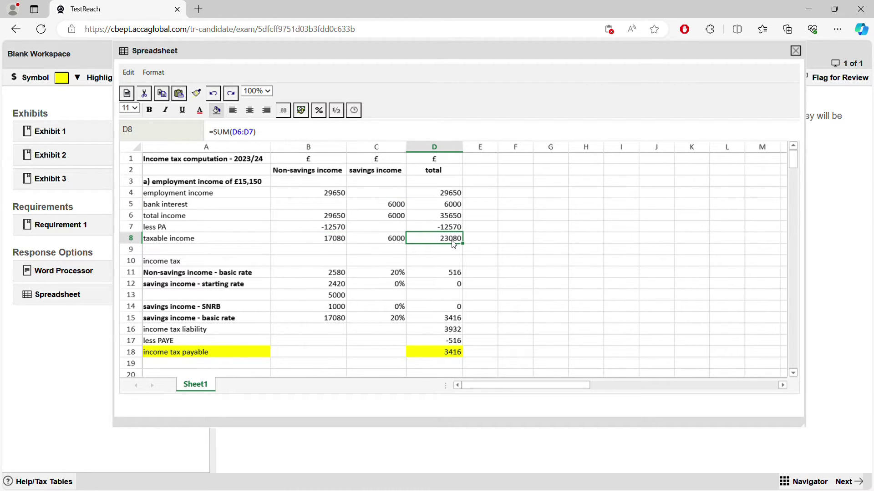
left_click(319, 272)
left_click_drag(321, 273, 355, 277)
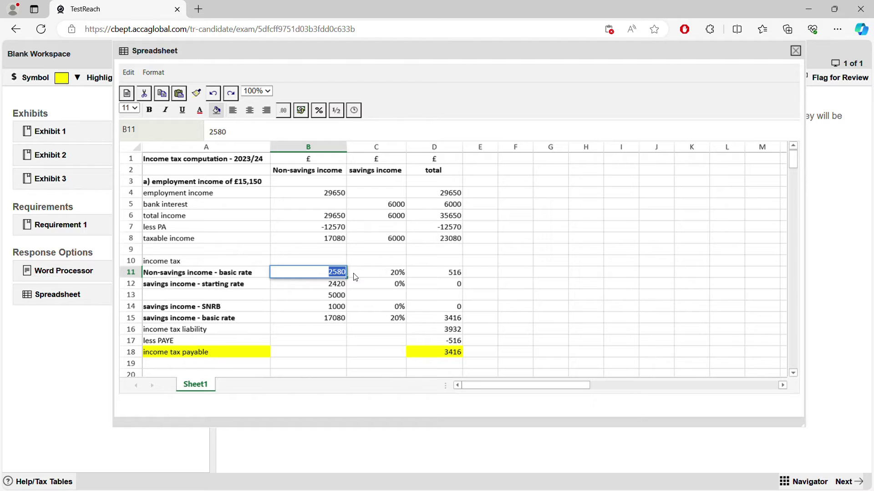
right_click(338, 240)
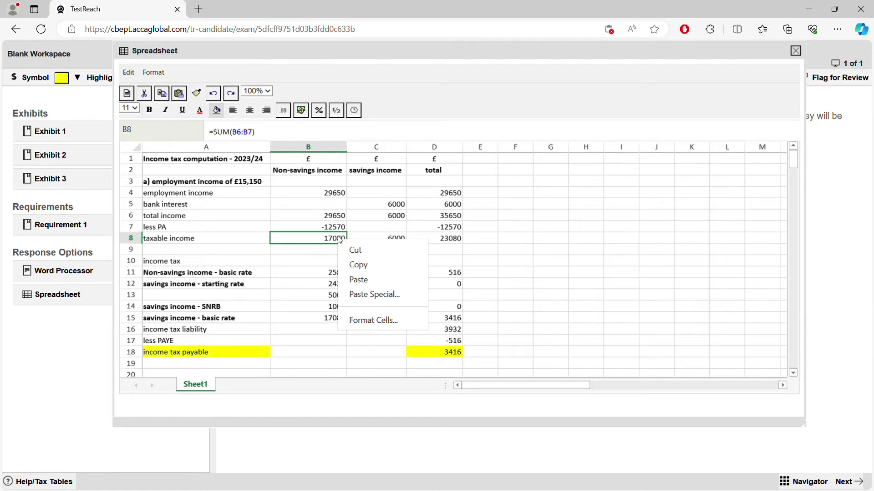
left_click(361, 265)
right_click(329, 273)
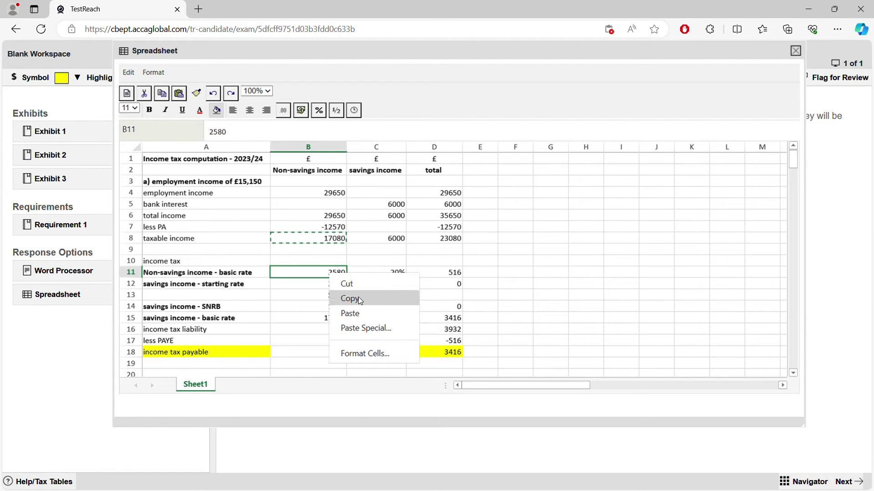
left_click(361, 327)
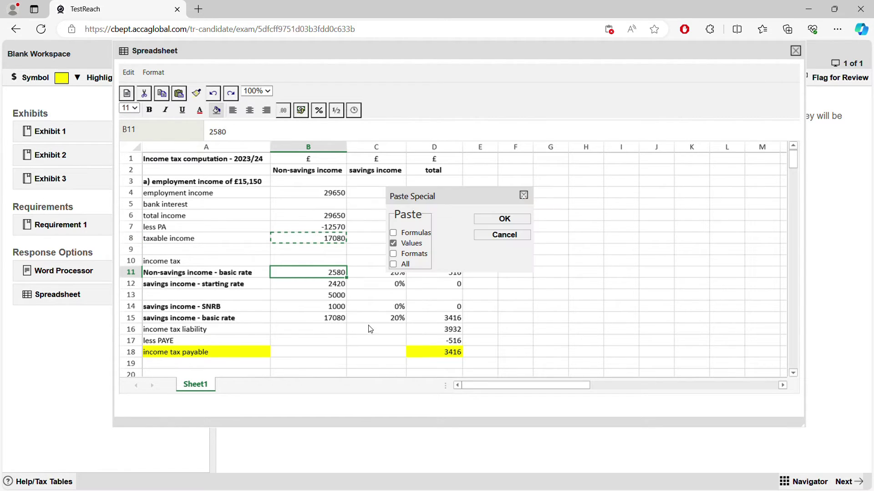
left_click(502, 219)
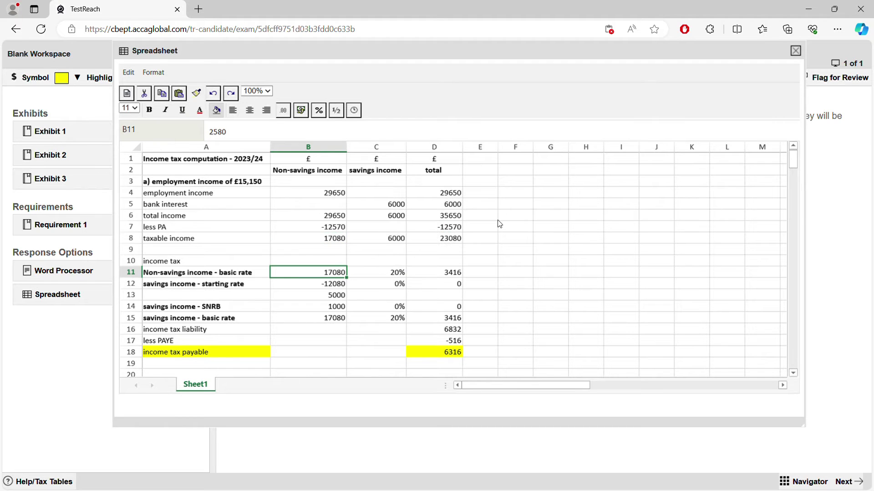
left_click(445, 274)
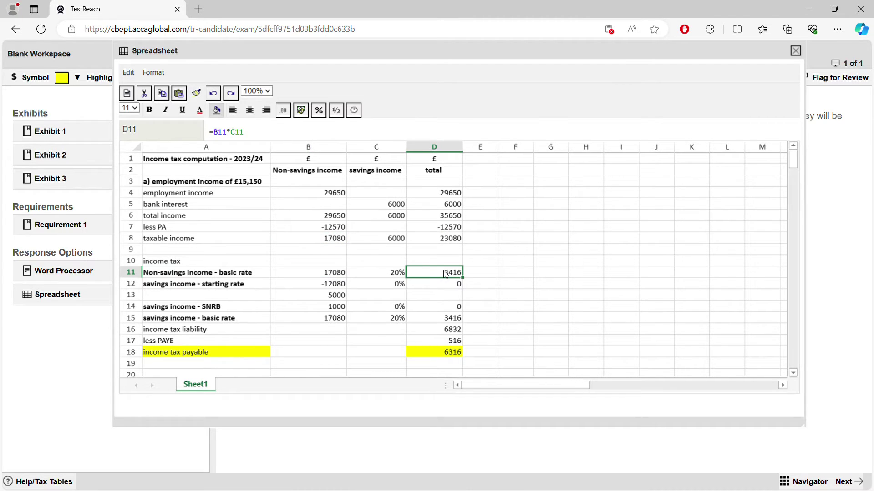
Step: Clear the amount, rate and tax of the savings income starting rate row in B12 to D12
left_click(241, 285)
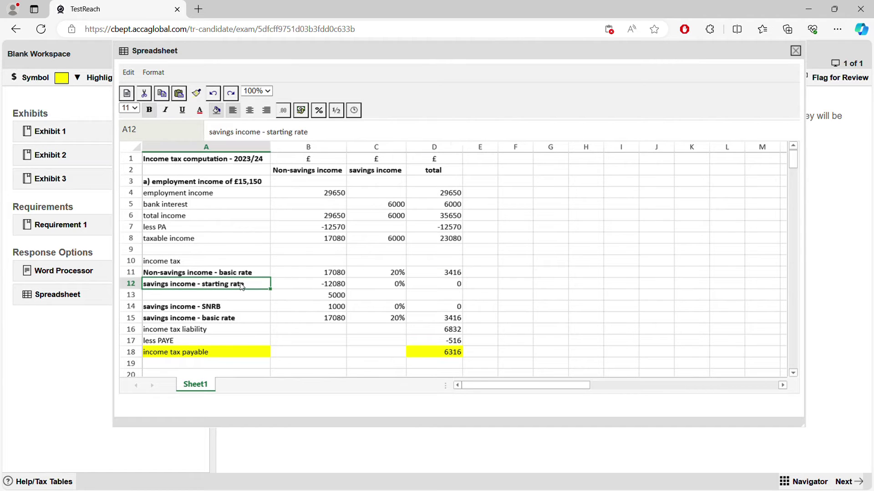
left_click(313, 288)
key("BackSpace")
key("Tab")
key("BackSpace")
key("Tab")
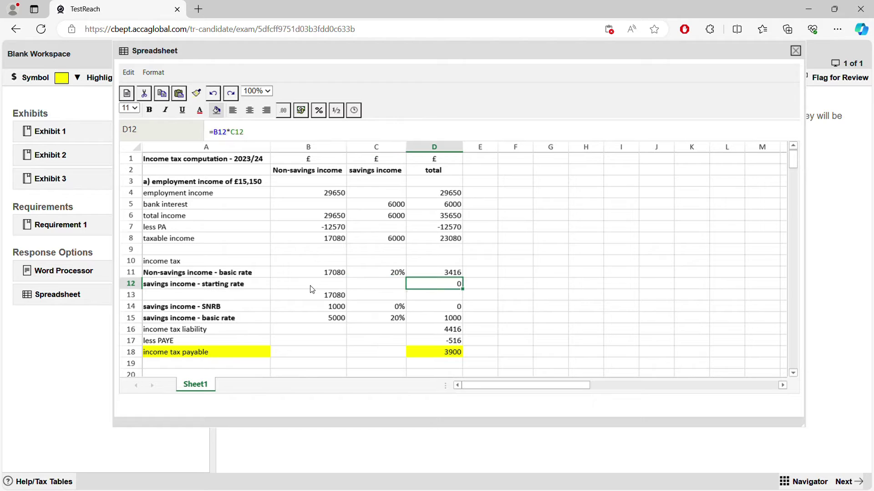
key("BackSpace")
Step: Check the taxable income against the savings nil rate row, and clear the subtotal in B13
left_click(334, 246)
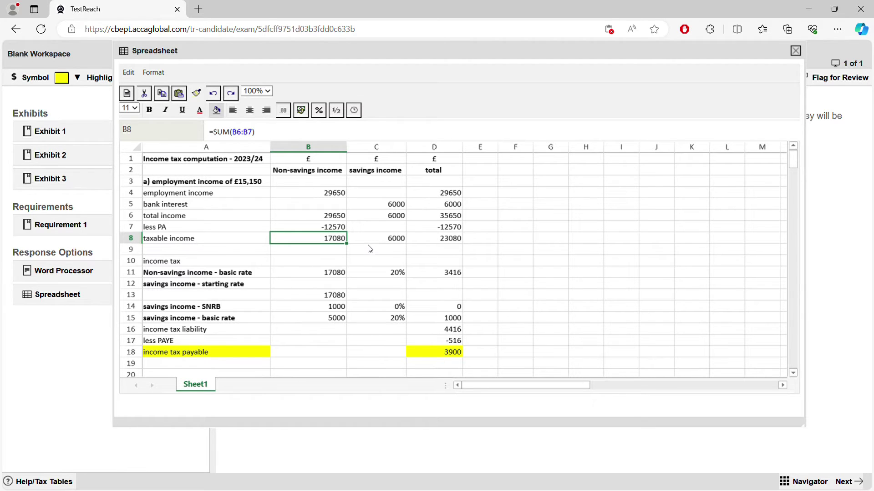
left_click(330, 308)
left_click(430, 229)
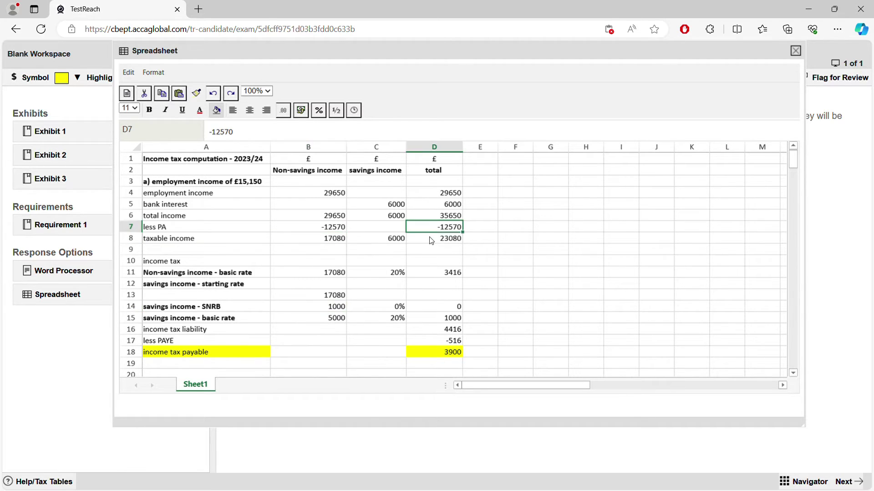
left_click(431, 241)
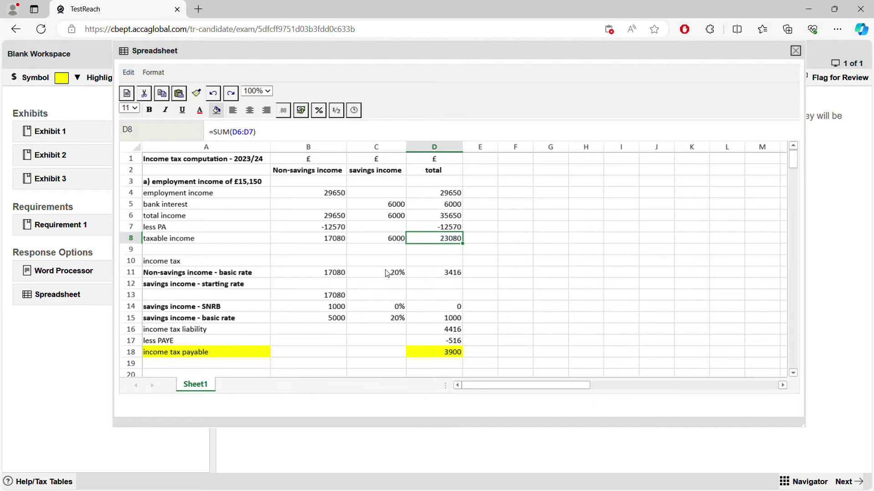
left_click(409, 309)
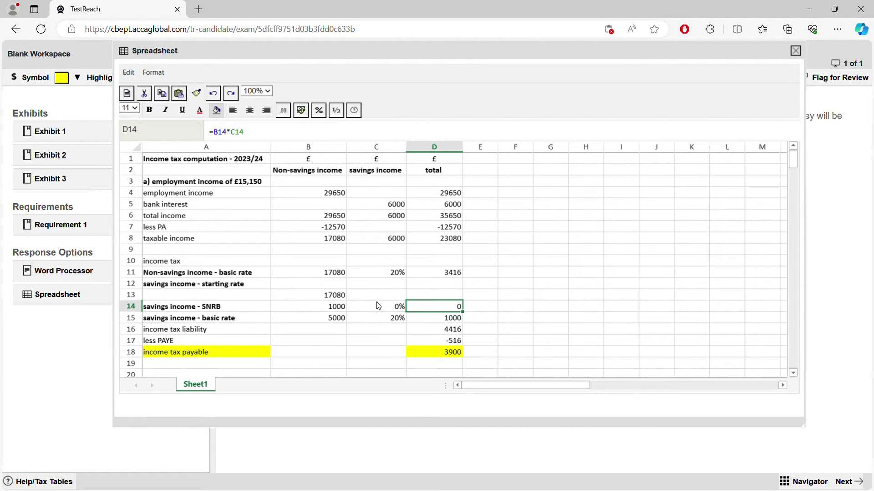
left_click(341, 299)
key("BackSpace")
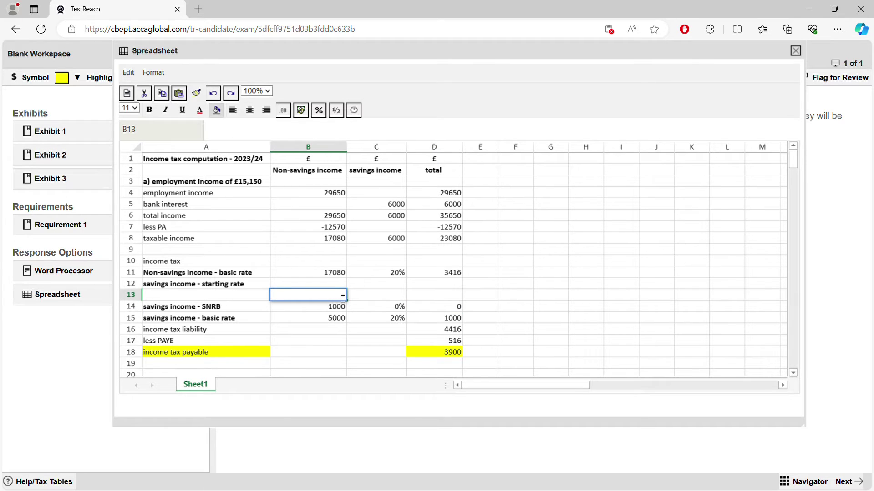
Step: Replace the formula for savings income taxed at the basic rate in B15 with 5000
left_click(233, 319)
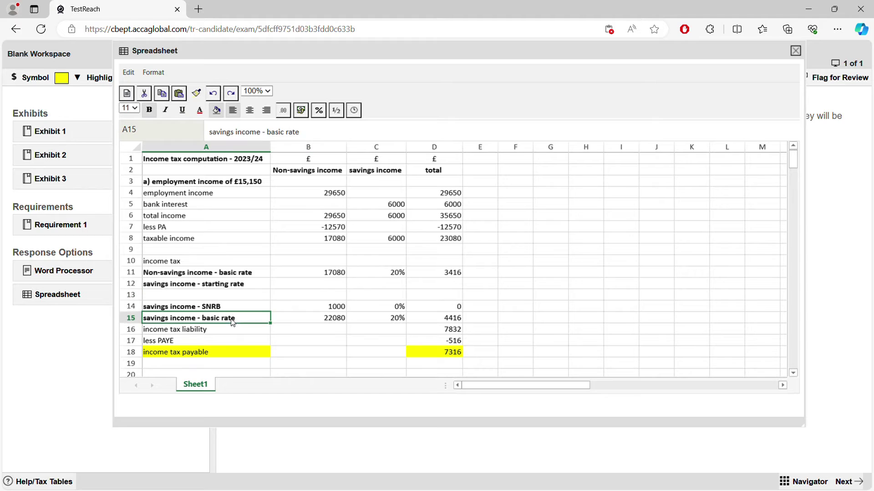
left_click(342, 240)
left_click(394, 242)
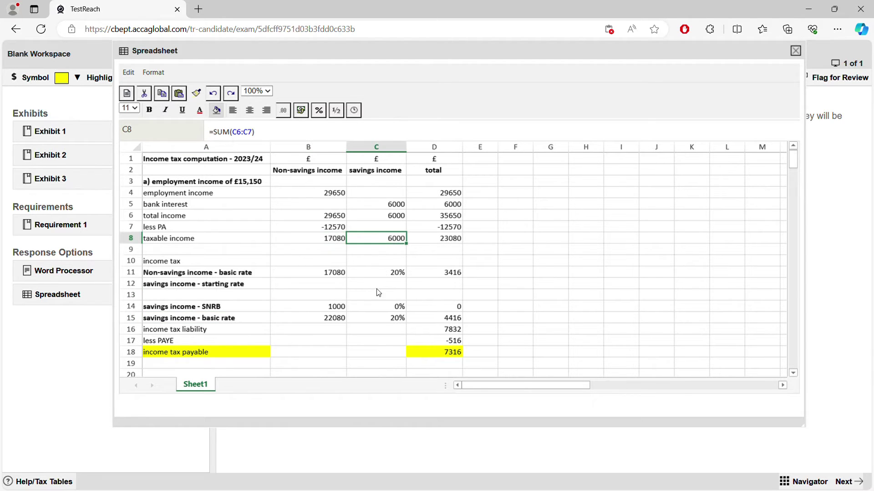
left_click(341, 307)
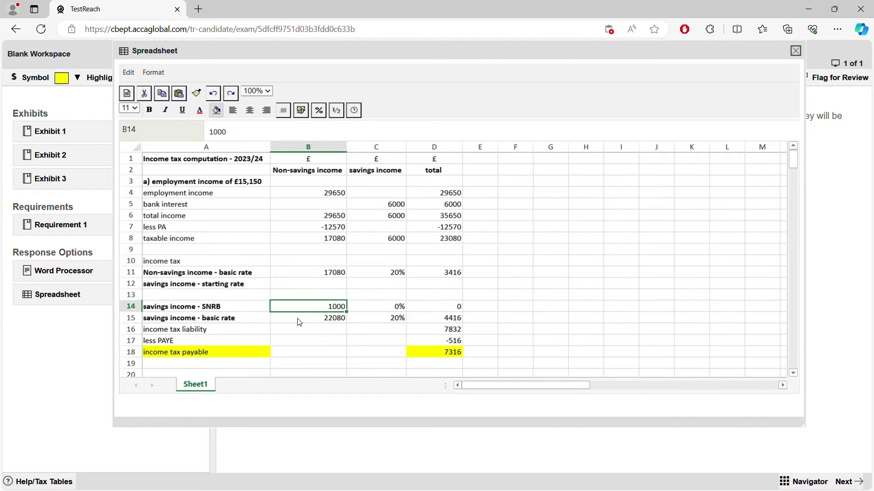
left_click(335, 322)
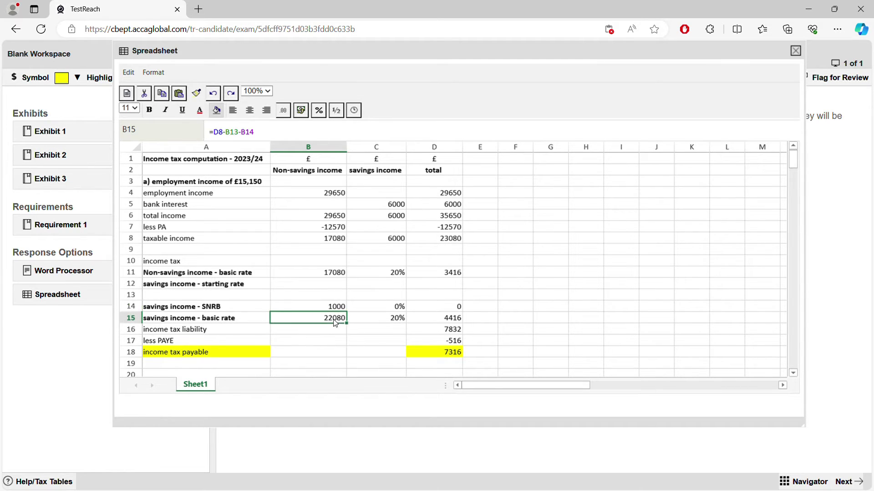
double_click(323, 319)
left_click_drag(318, 317, 207, 318)
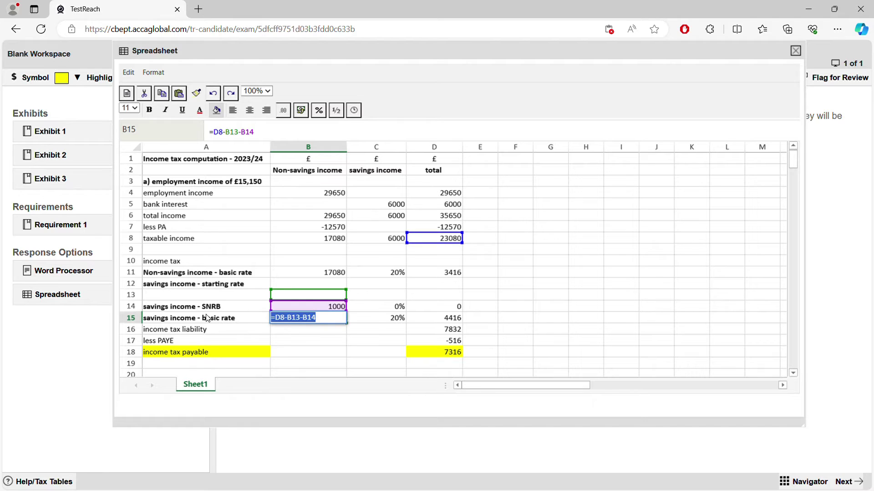
type("5000")
key("Return")
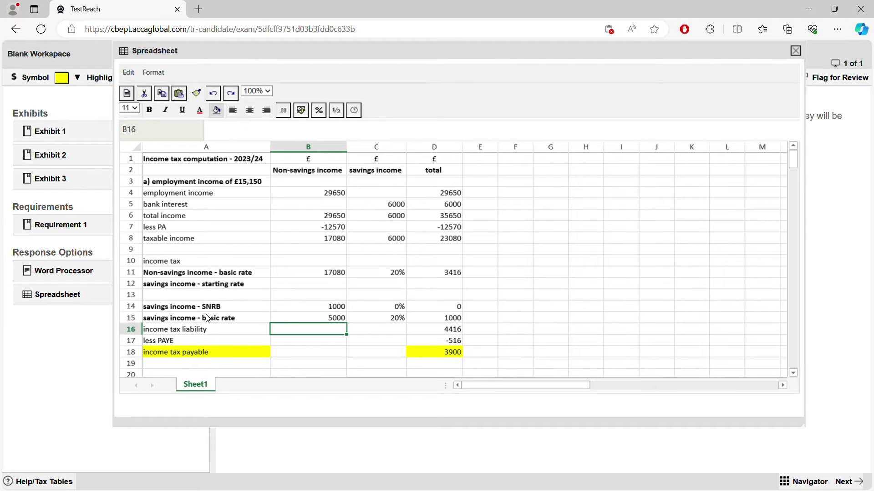
Step: Check the basic rate tax and the income tax liability, and set the PAYE deduction in D17 to -4416
left_click(392, 321)
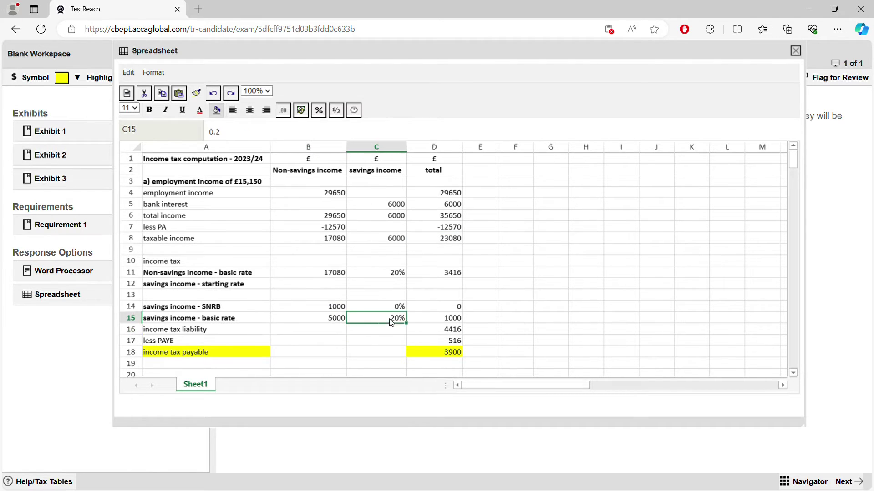
left_click(444, 323)
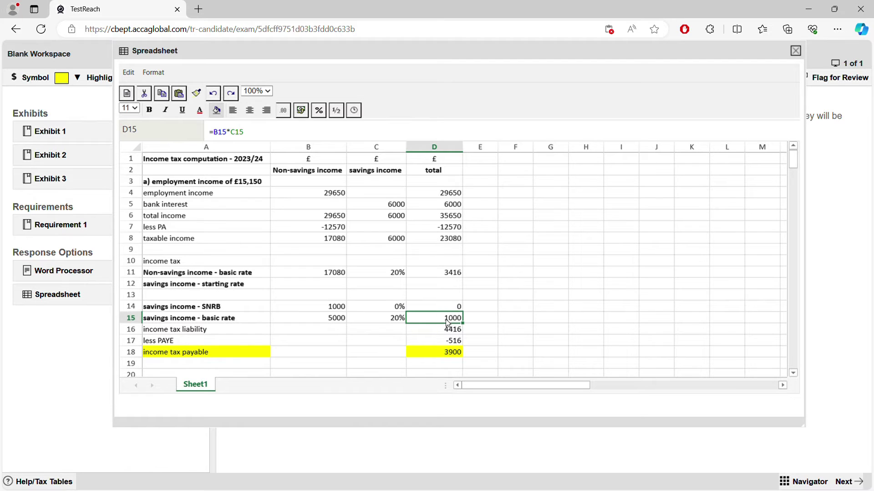
left_click(449, 334)
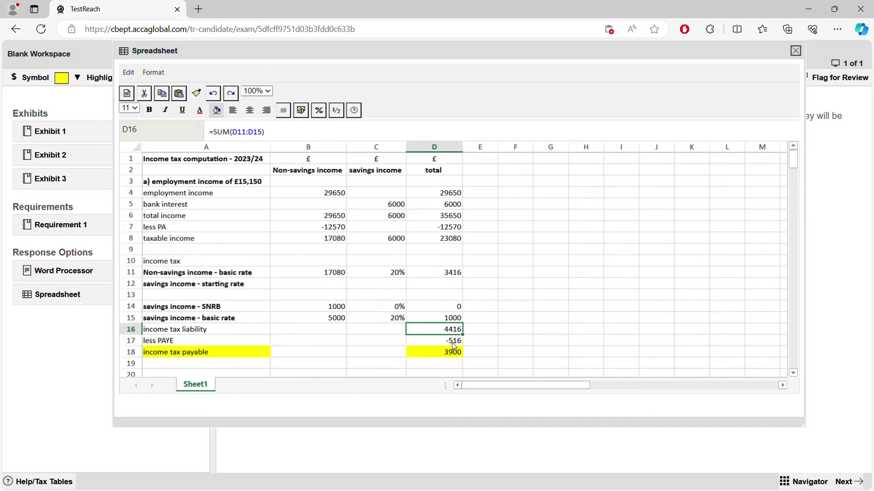
left_click(449, 341)
left_click_drag(448, 341, 485, 341)
type("-")
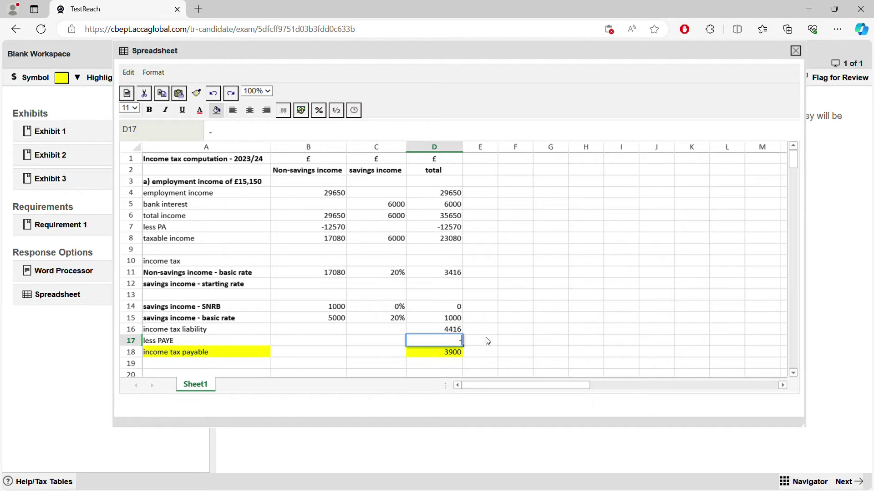
type("4416")
key("Return")
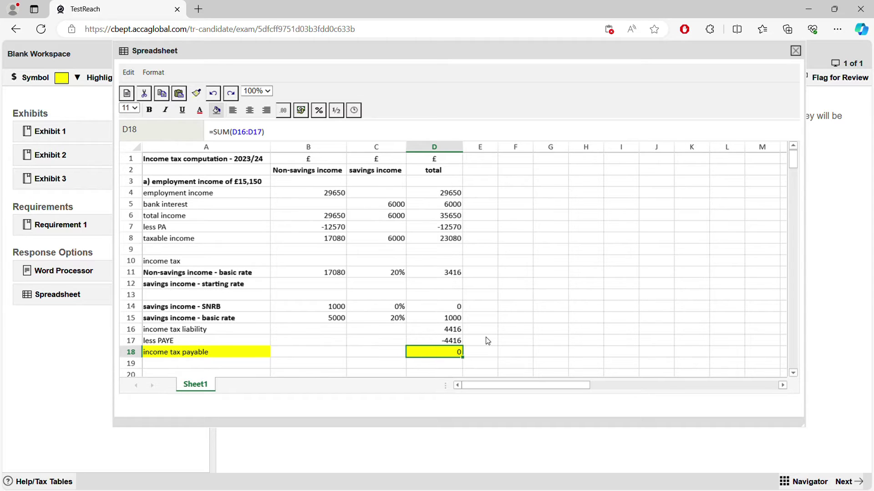
Step: Correct the PAYE deduction in D17 to -3416
left_click(454, 344)
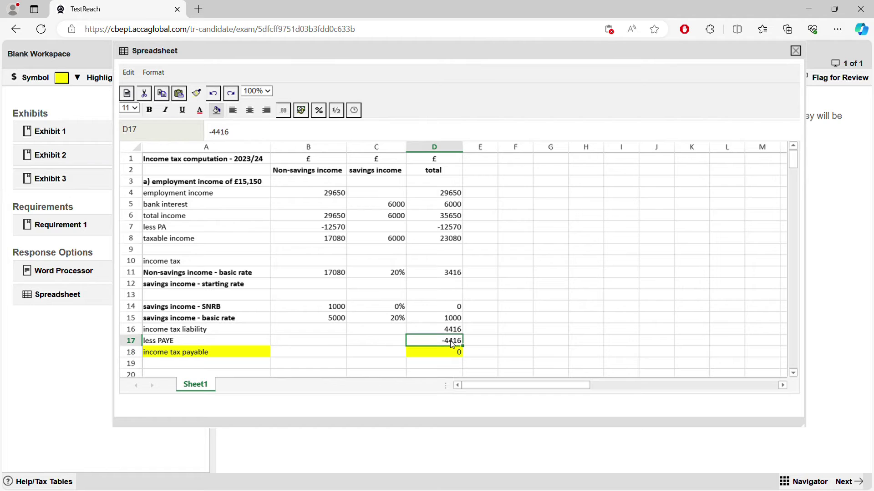
left_click(454, 345)
key("BackSpace")
type("3")
key("Return")
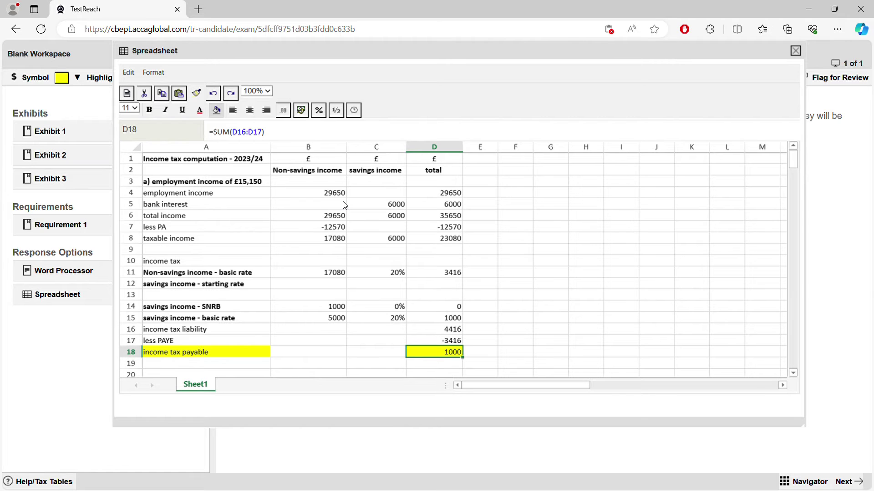
Step: Look up the employment income and PAYE figures for part (c) in the word processor's question text
left_click(75, 270)
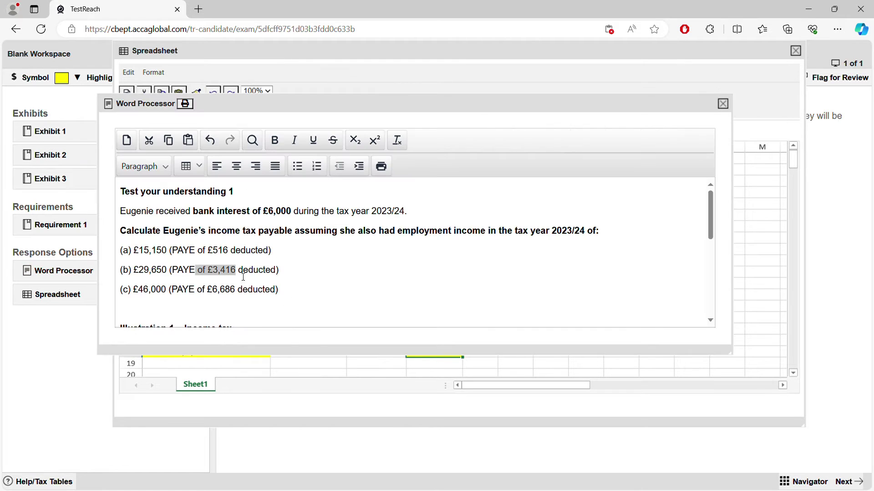
double_click(143, 296)
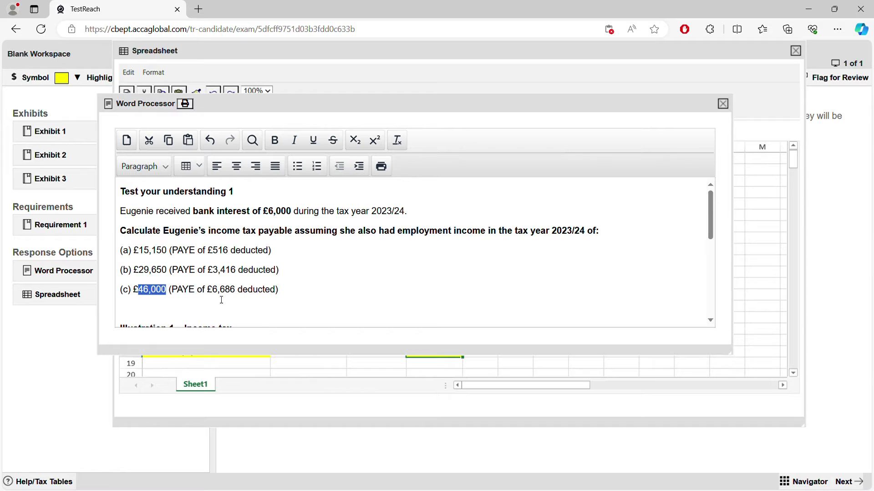
left_click_drag(237, 290, 278, 290)
left_click(723, 104)
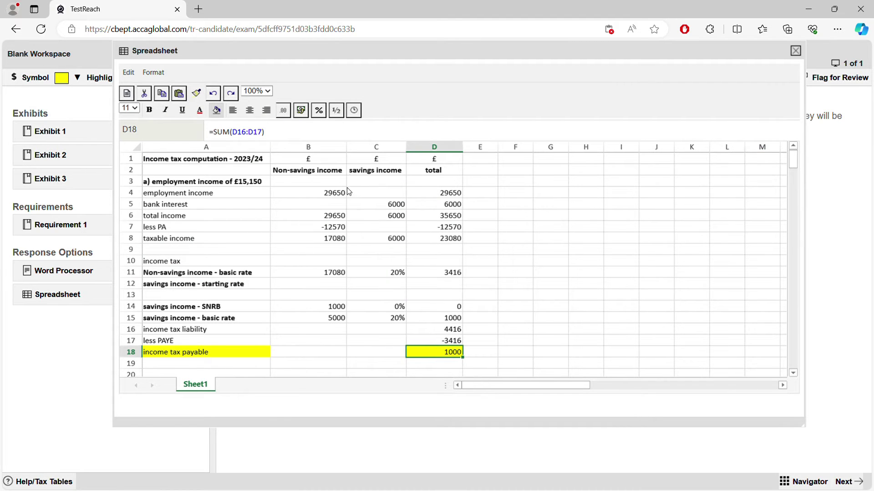
Step: Set the employment income in B4 to 46000 and check the personal allowance, bank interest and total taxable income
left_click(331, 196)
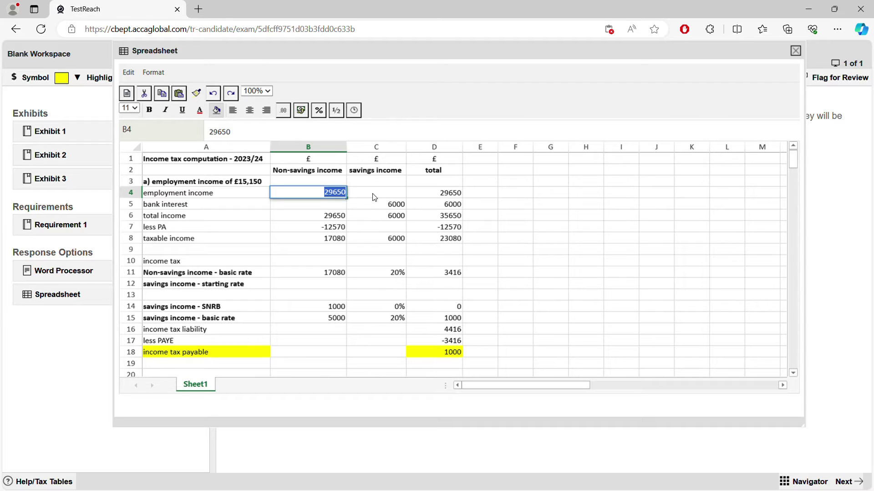
type("46000")
key("Return")
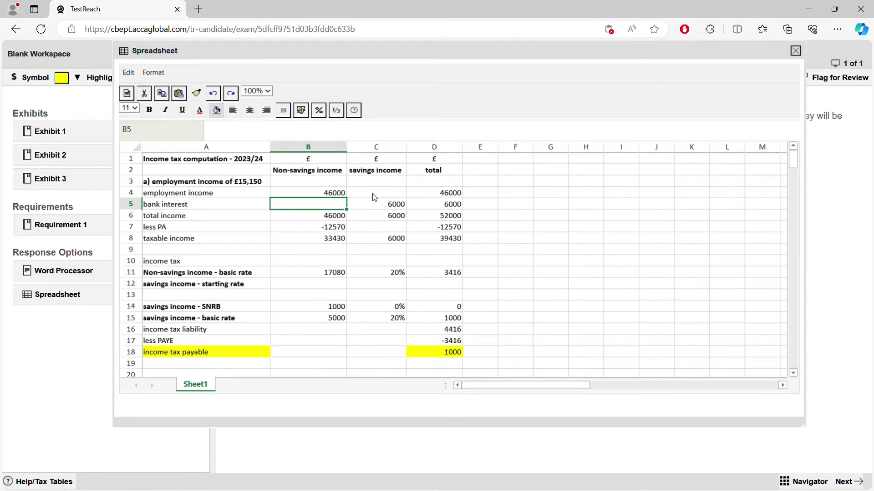
left_click(328, 228)
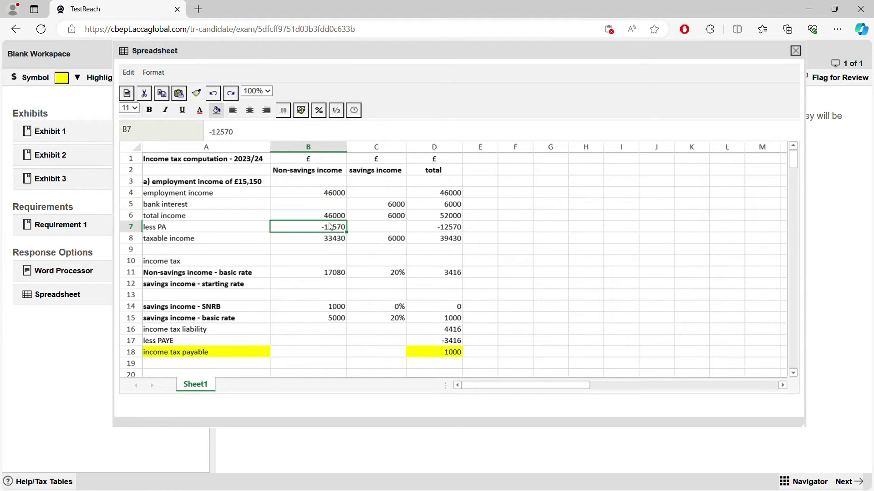
left_click(390, 206)
left_click(452, 241)
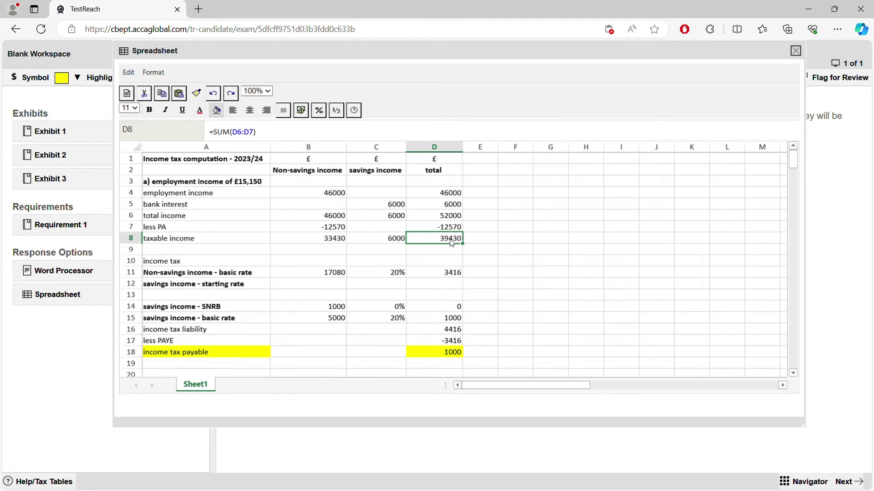
Step: Set the non-savings income taxed at the basic rate in B11 to 33430 and check its rate and tax
left_click(324, 275)
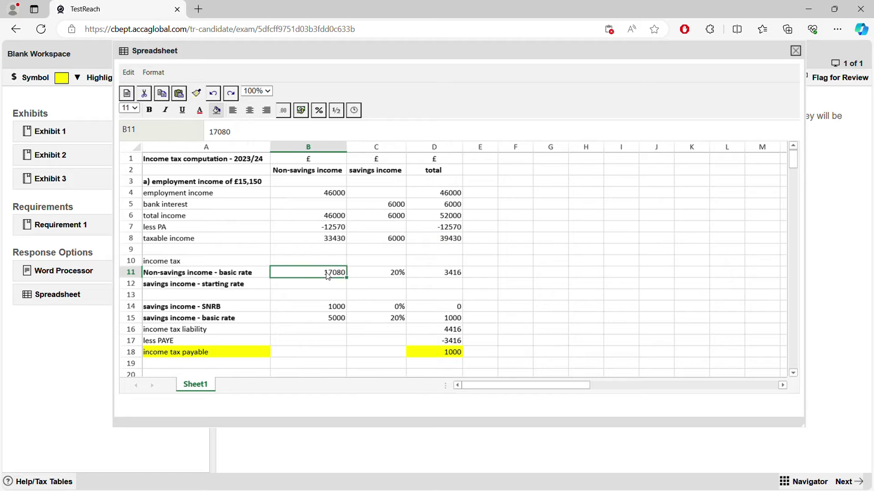
double_click(325, 275)
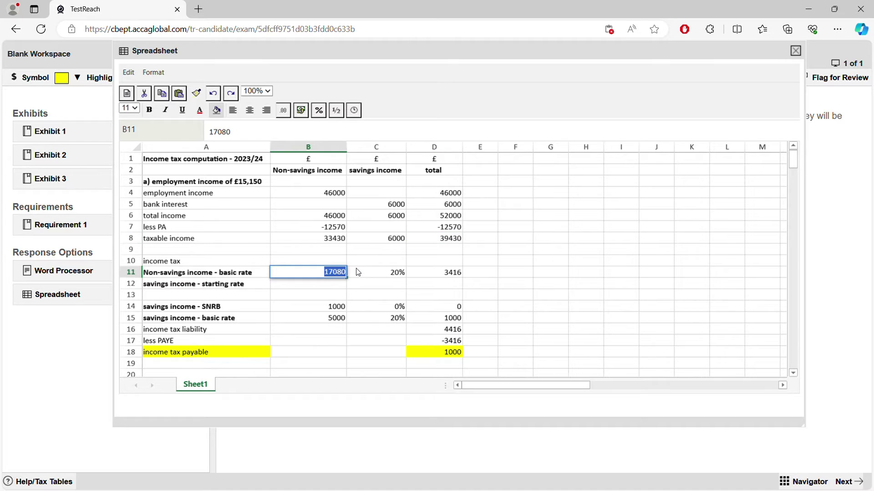
type("33430")
key("Return")
left_click(380, 274)
left_click(453, 274)
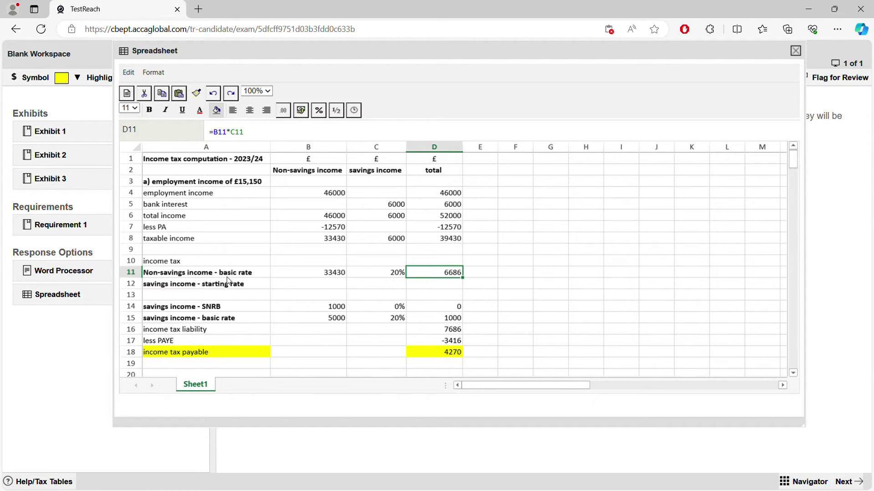
Step: Check the taxable income in B8 and D8, and set the savings income SNRB amount in B14 to 500
left_click(334, 243)
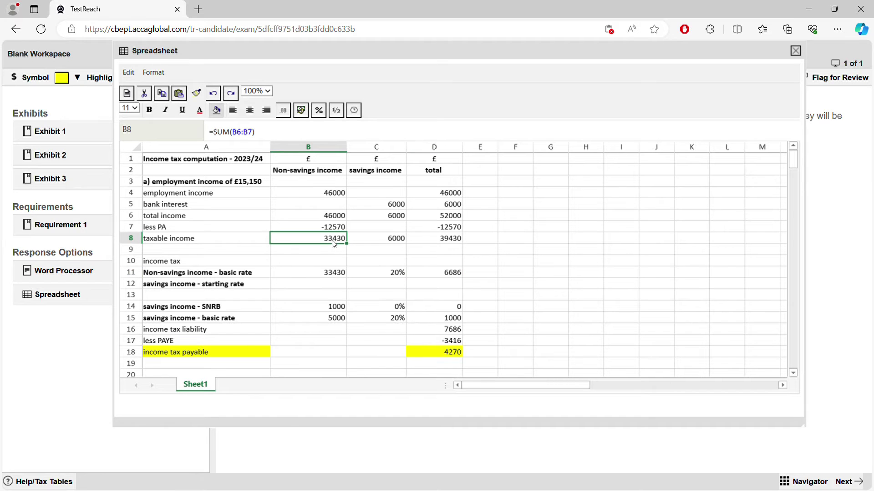
left_click(454, 244)
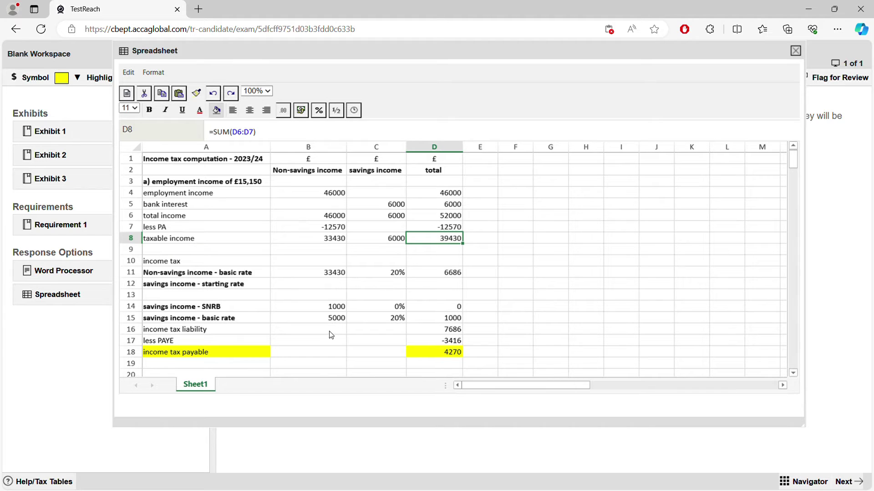
left_click(329, 311)
left_click_drag(329, 312, 391, 306)
key("BackSpace")
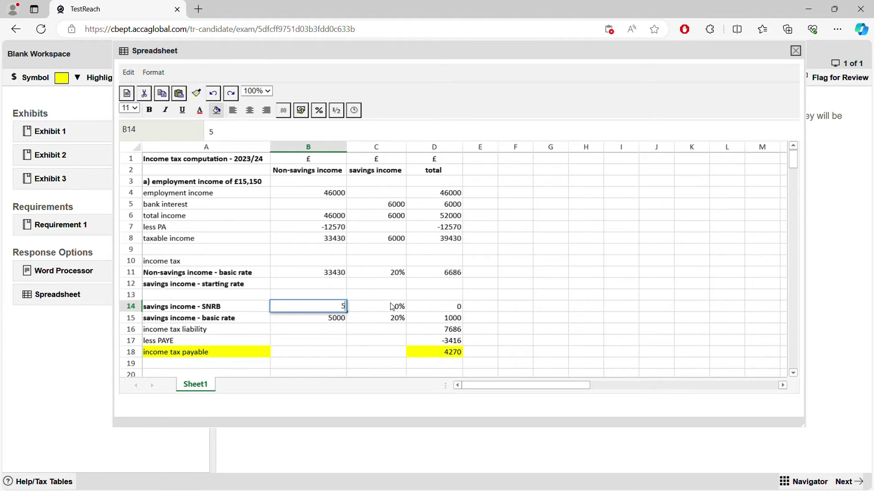
type("5000")
key("Return")
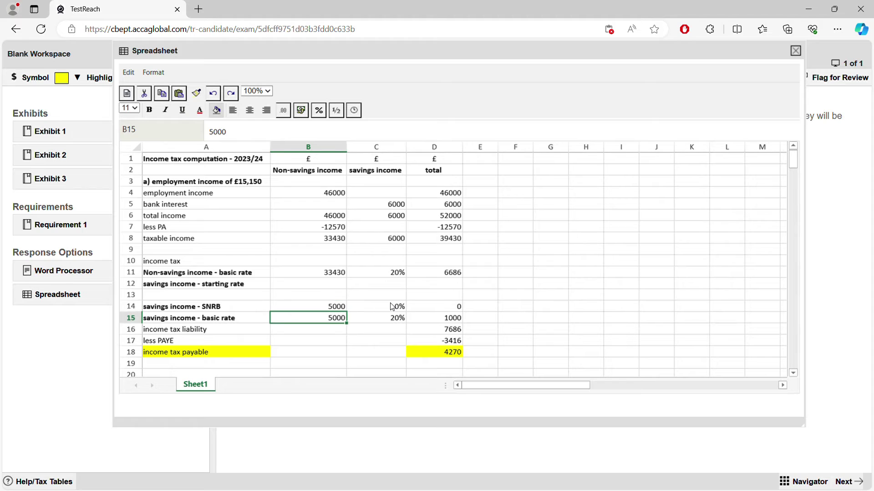
key("Up")
key("BackSpace")
type("599")
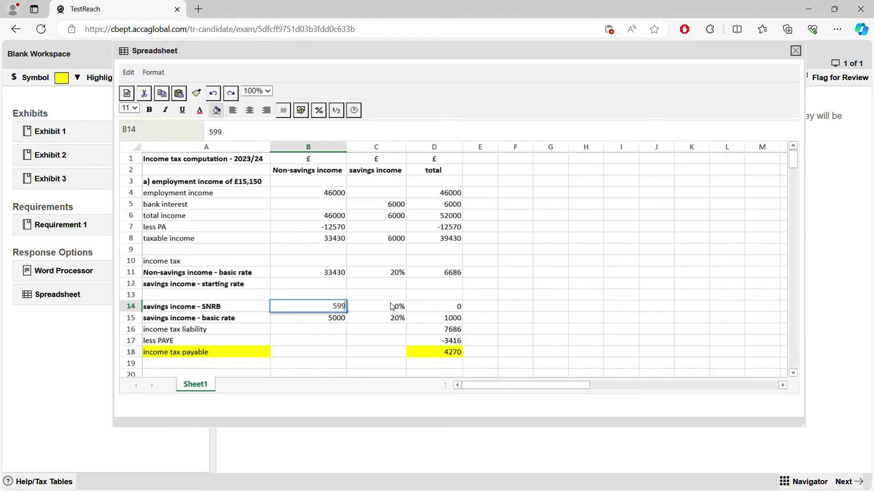
key("Return")
key("Up")
key("BackSpace")
type("500")
key("Return")
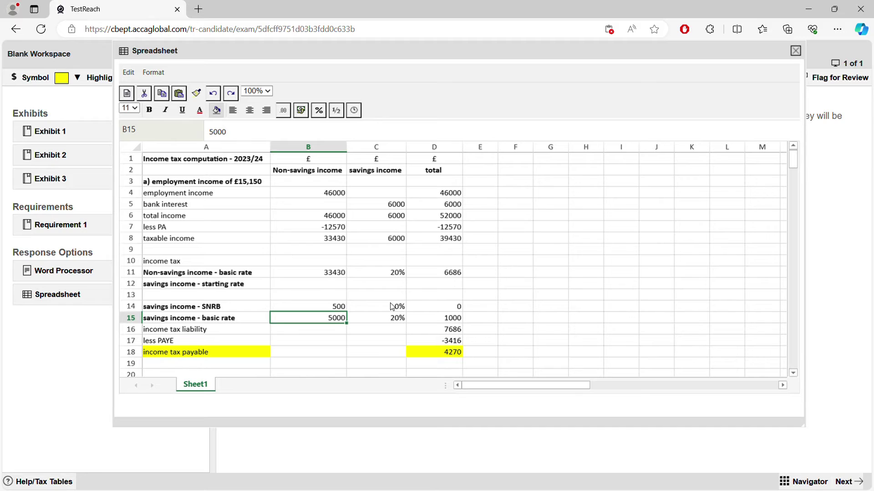
Step: Check the taxable savings income against the SNRB amount, and clear the savings income basic rate amount in B15
left_click(400, 240)
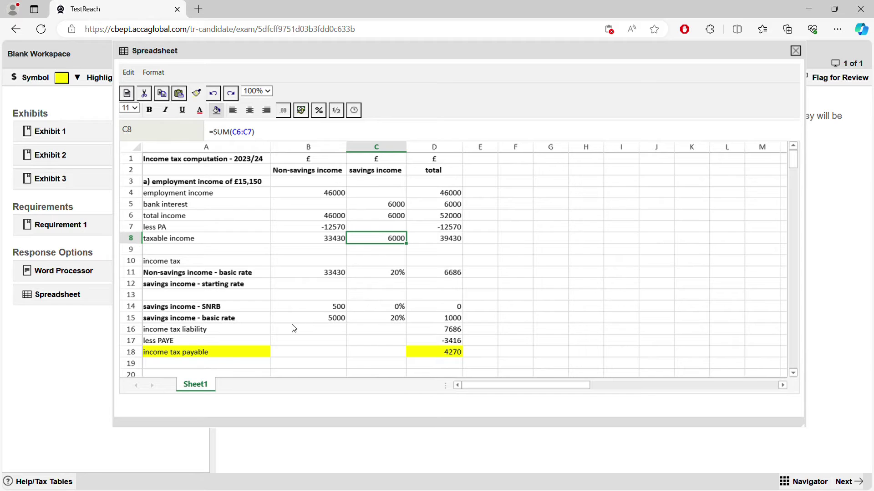
left_click(252, 287)
left_click(337, 308)
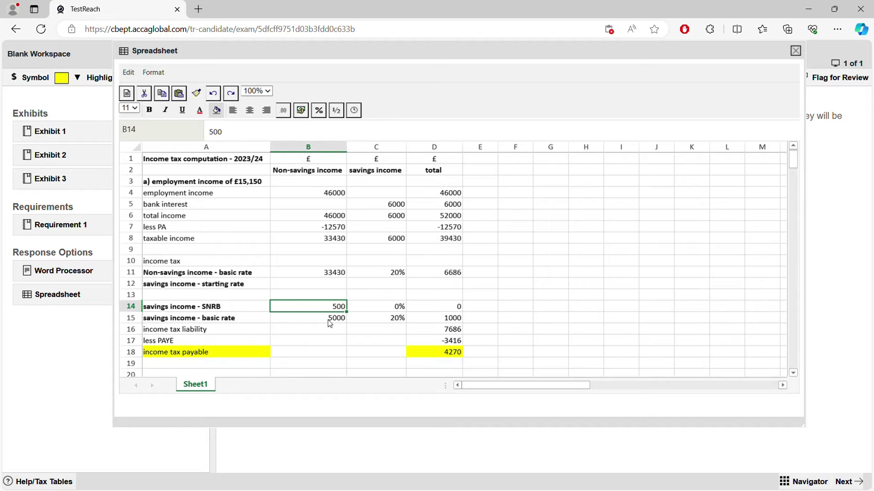
left_click(325, 320)
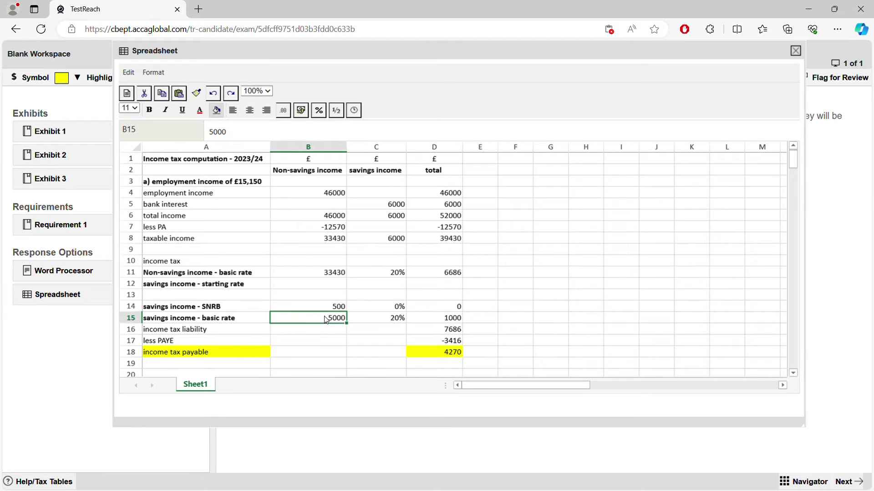
key("Delete")
key("Left")
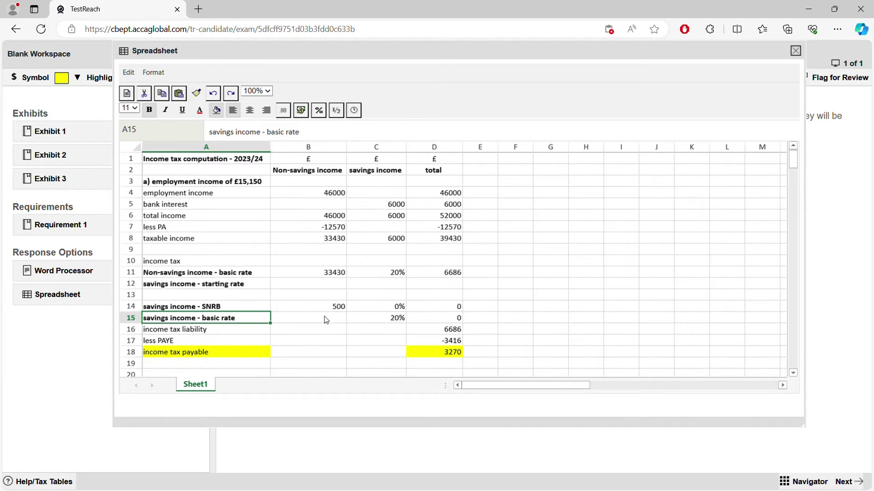
key("Right")
key("Down")
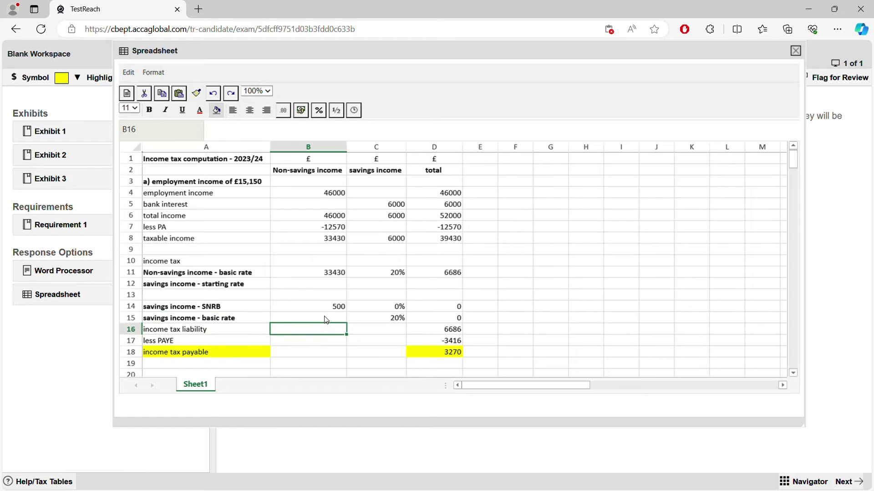
key("Up")
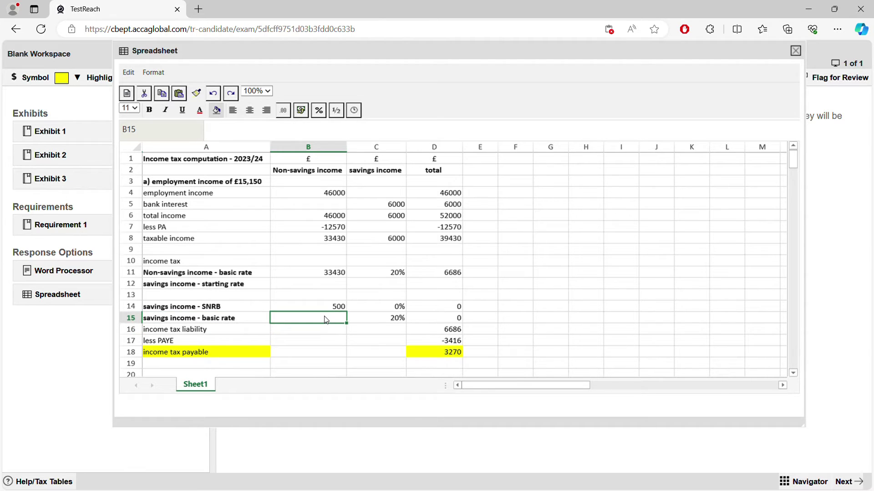
key("Up")
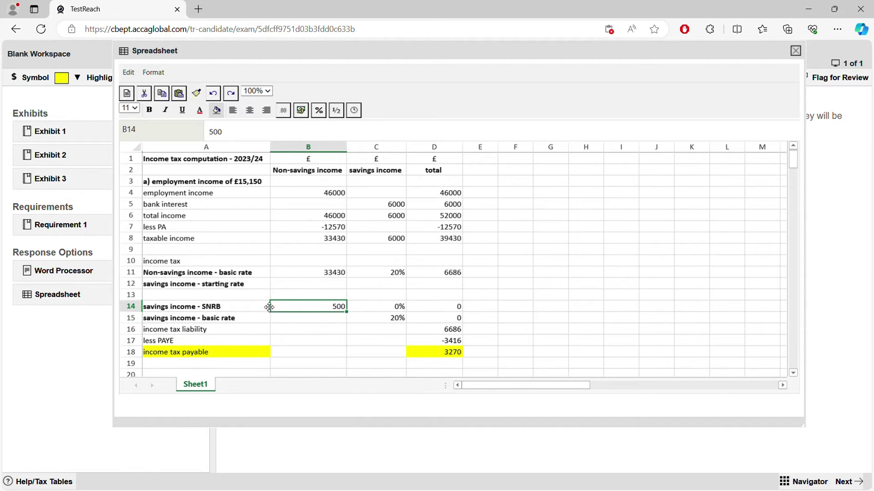
Step: Relabel A12 as "savings income - SNRB" and enter 500 as its amount in B12
double_click(246, 285)
left_click_drag(239, 286, 206, 286)
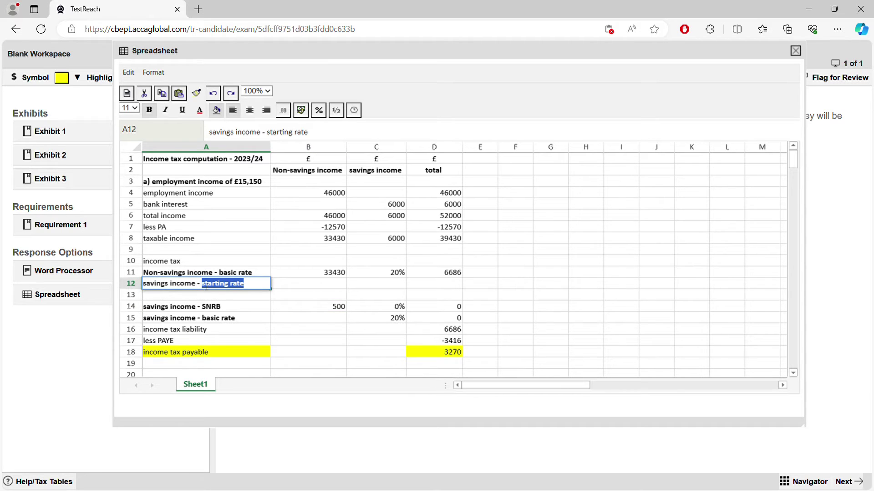
type("SNRB")
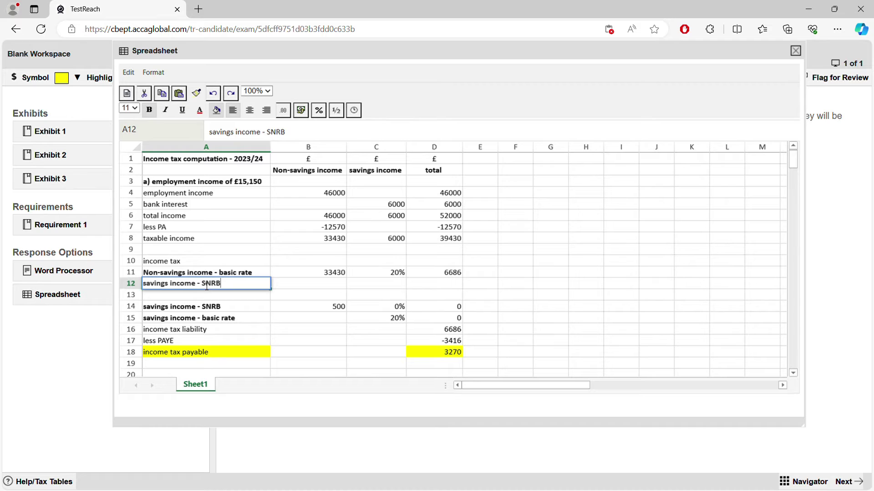
left_click(307, 286)
type("500")
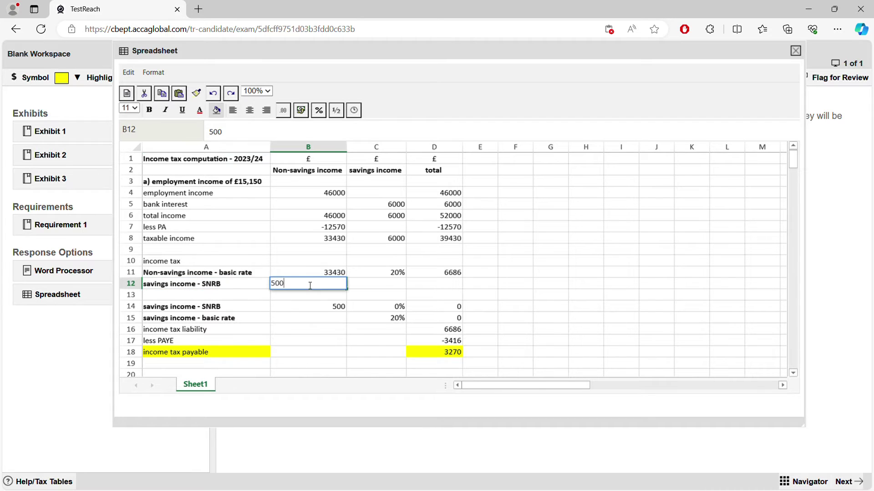
Step: Enter the 0% rate in C12 and fill the tax formula from D11 down to D12
key("Tab")
type("0%%")
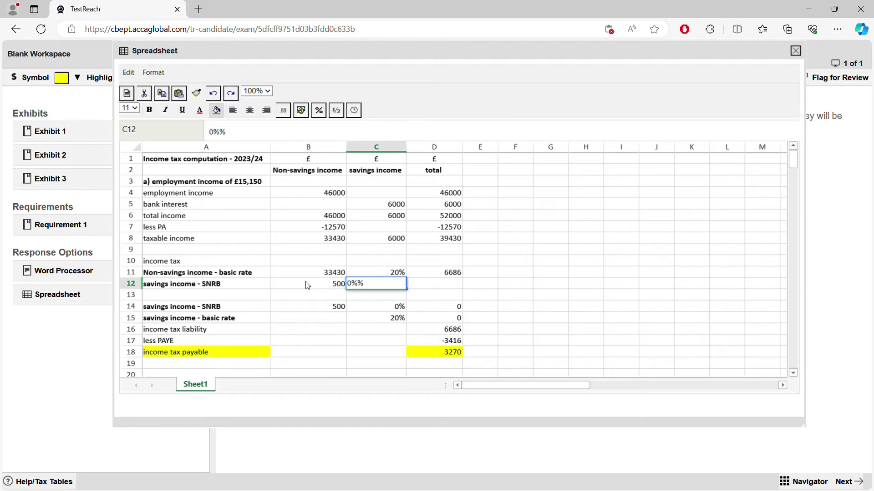
key("Tab")
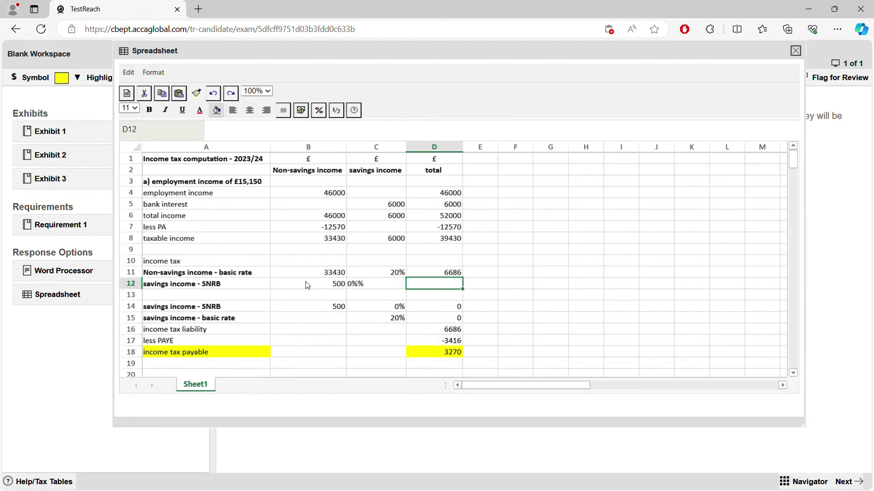
key("Left")
key("BackSpace")
type("%")
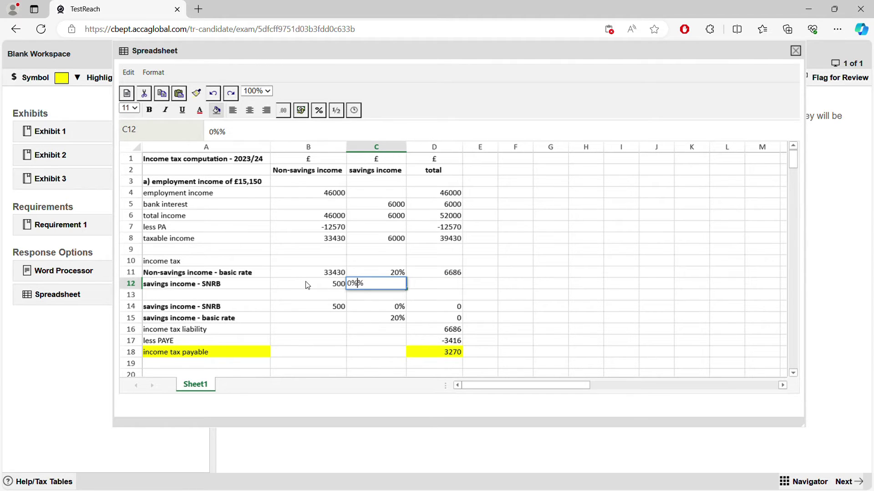
key("Tab")
key("Left")
key("BackSpace")
type("0%")
key("Tab")
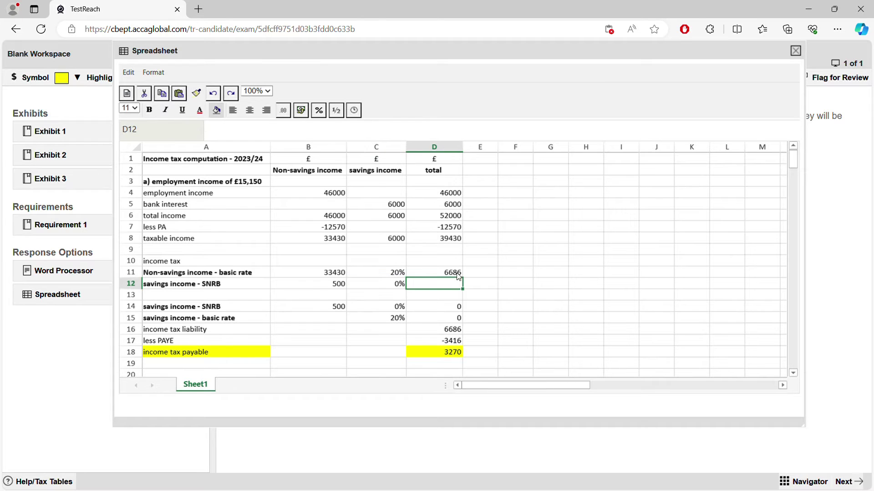
left_click(458, 276)
left_click_drag(463, 277, 465, 290)
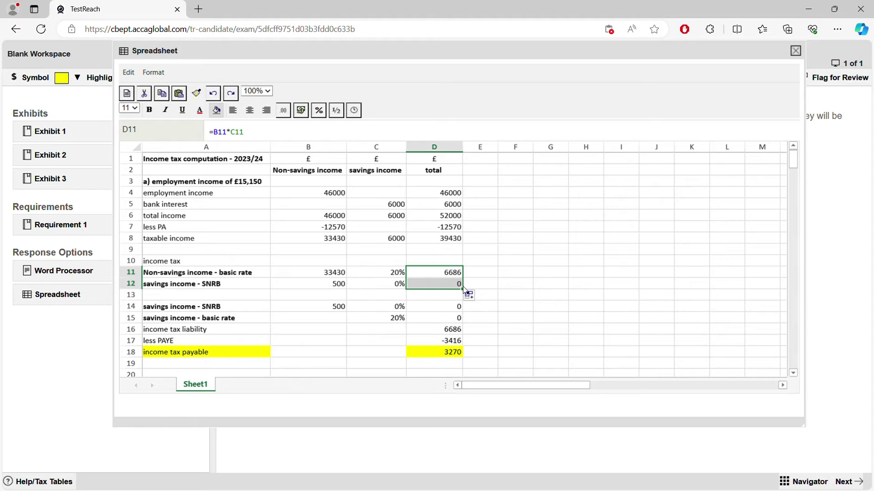
Step: Replace the amount in B14 with 37700 and check the SNRB amount in B12
left_click(235, 311)
left_click(312, 309)
double_click(320, 306)
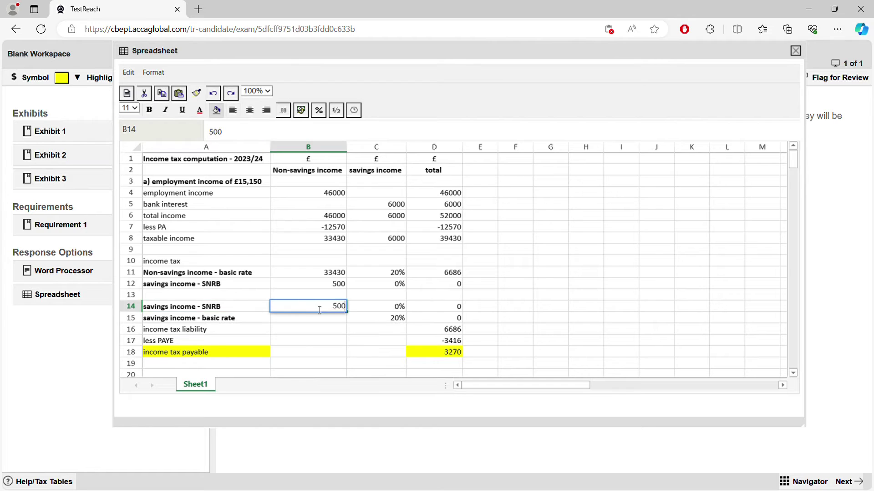
left_click_drag(319, 306, 387, 304)
type("37700")
left_click(338, 286)
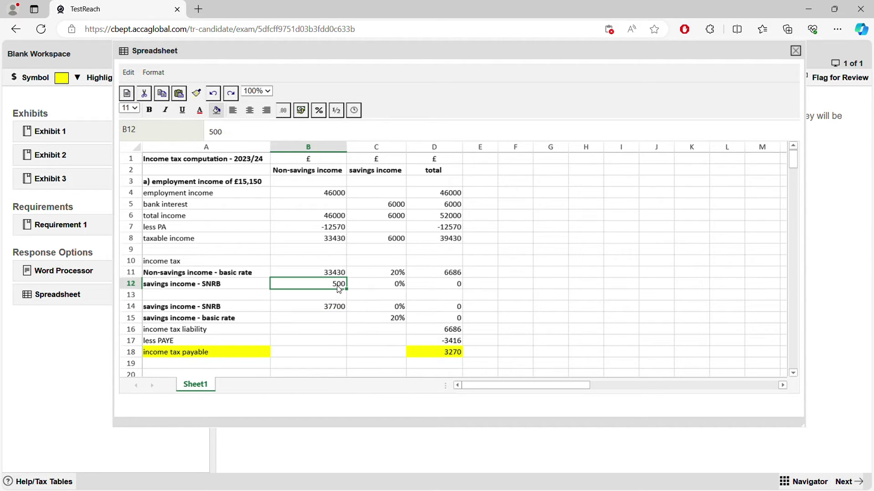
Step: Calculate the remaining basic rate band in B13 with the formula =B14-B11-B12
left_click(336, 298)
type("=")
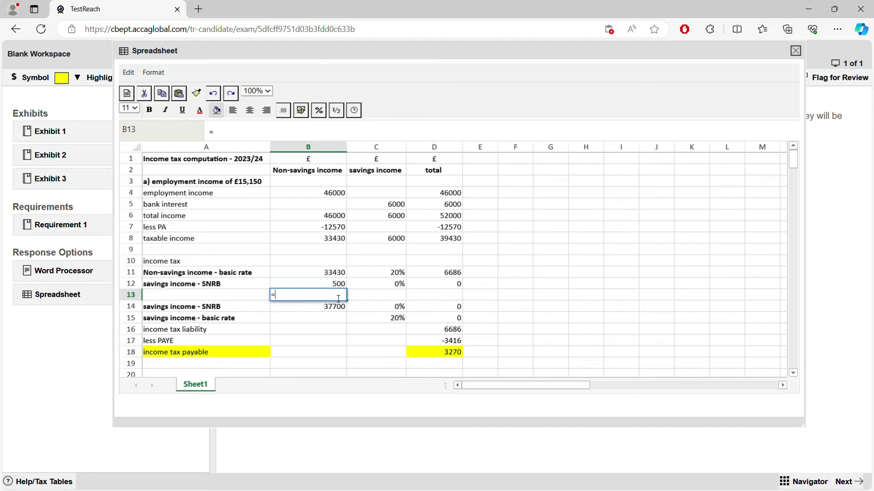
left_click(335, 310)
type("-")
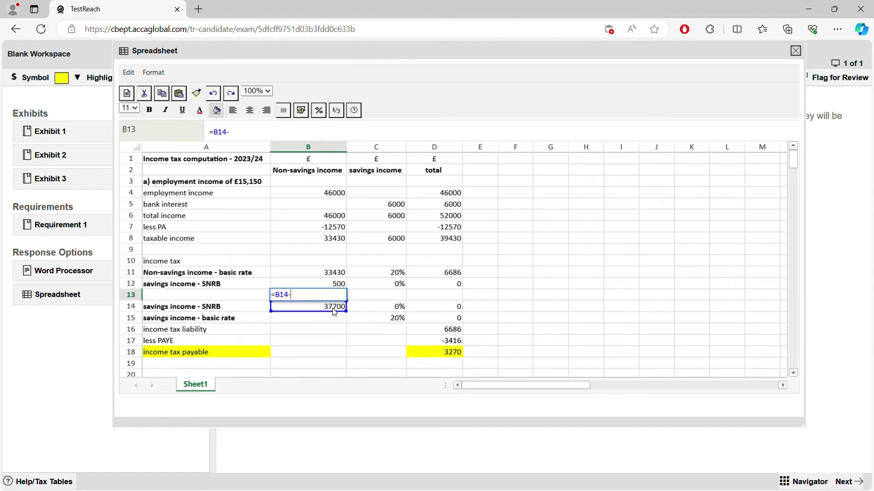
left_click(331, 275)
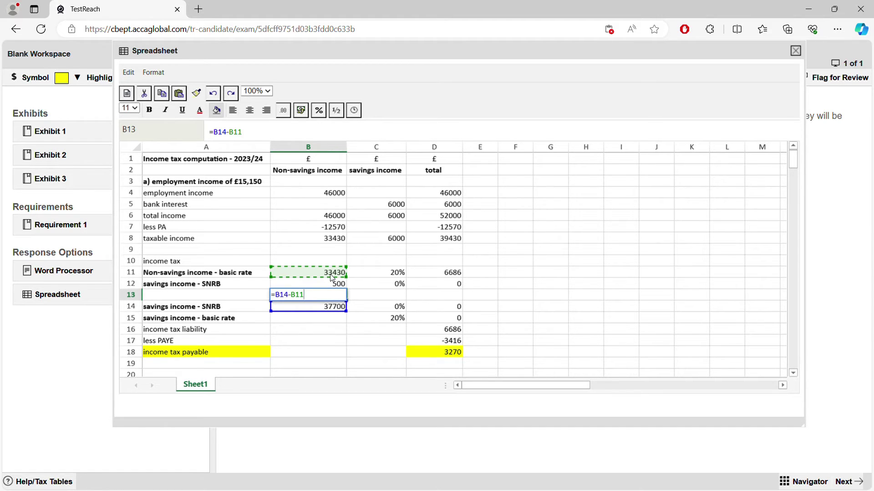
type("-")
left_click(328, 285)
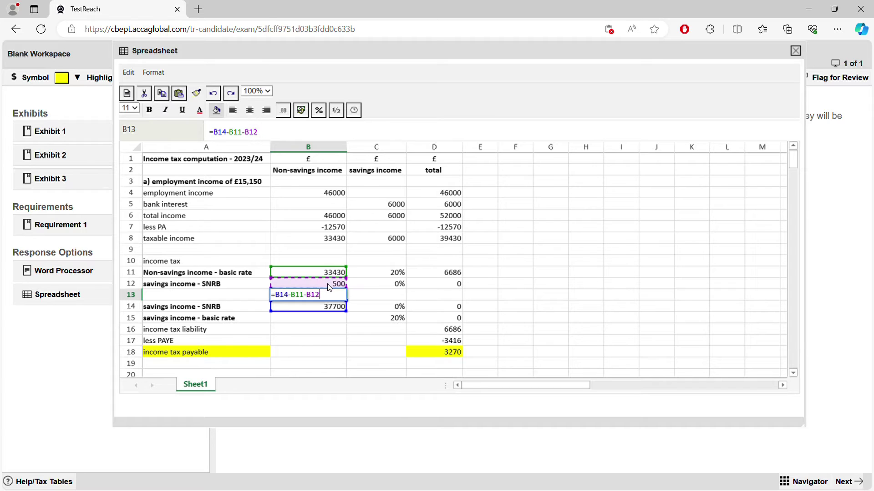
key("Return")
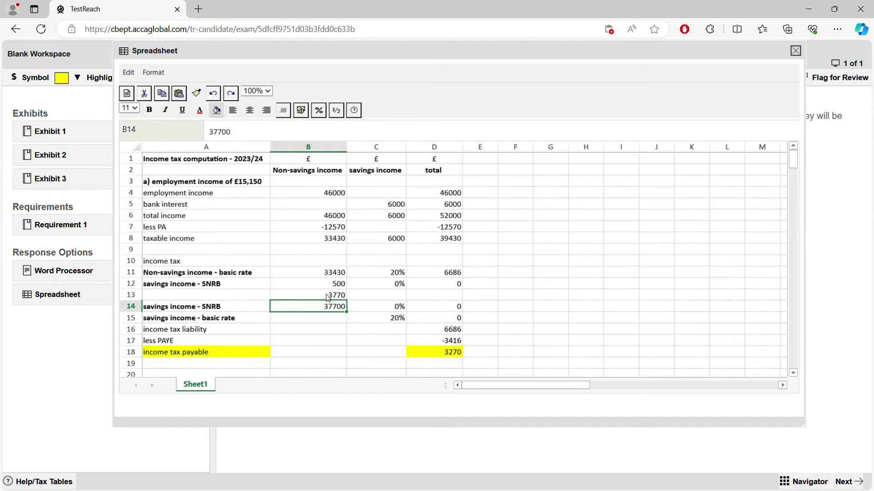
left_click(329, 297)
Step: Copy the "savings income - basic rate" label from A15 into A13 and clear the SNRB label in A14
right_click(210, 320)
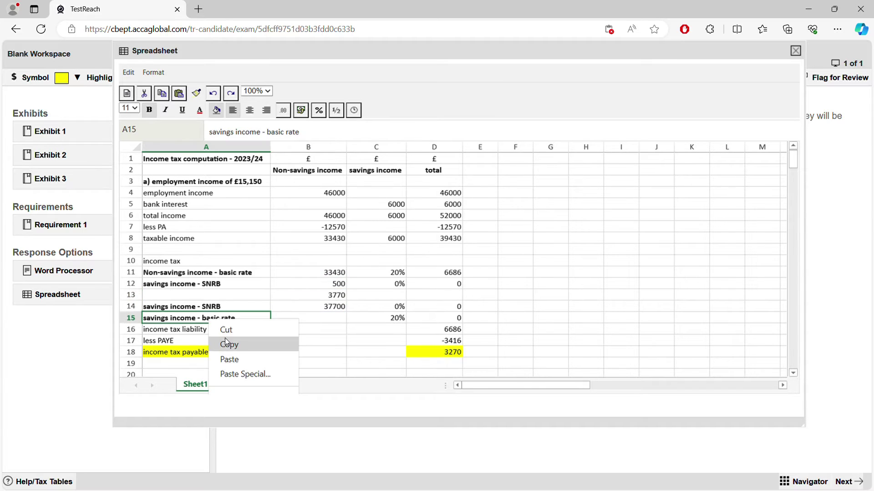
left_click(219, 344)
left_click(219, 285)
left_click(219, 297)
right_click(223, 299)
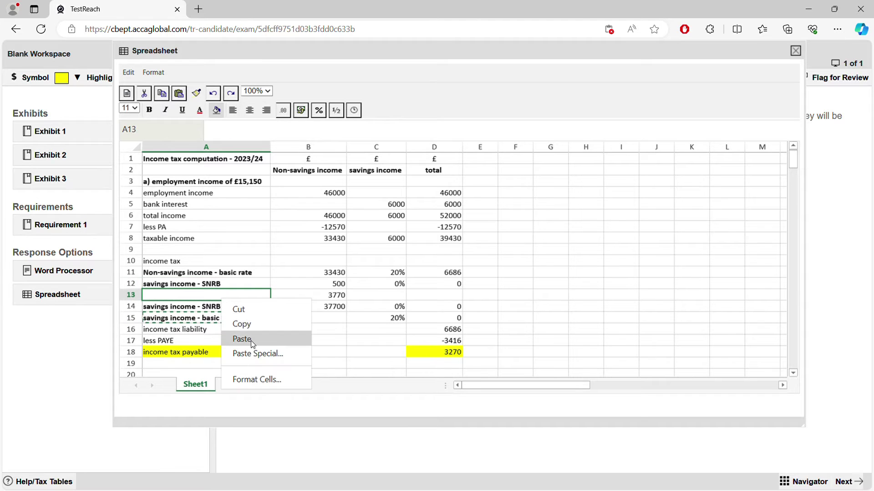
left_click(250, 340)
left_click(229, 307)
key("Delete")
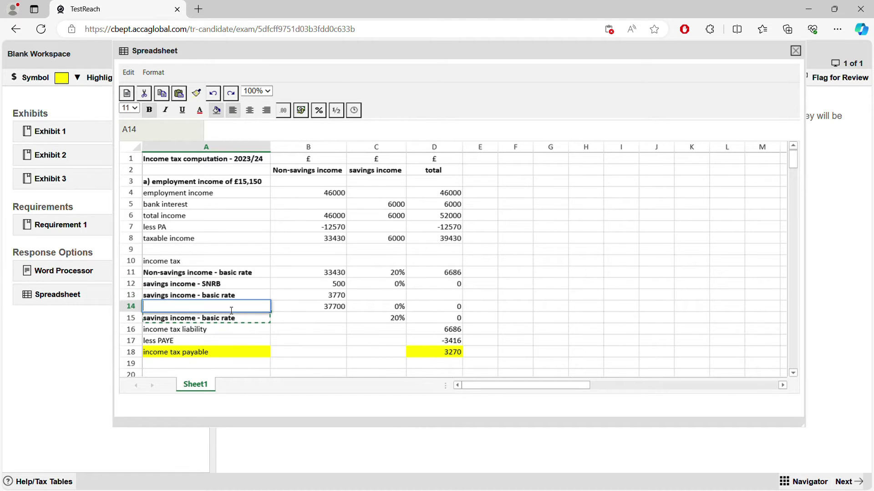
Step: Enter the 20% rate in C13 and fill the tax formula from D12 down to D13
left_click(336, 296)
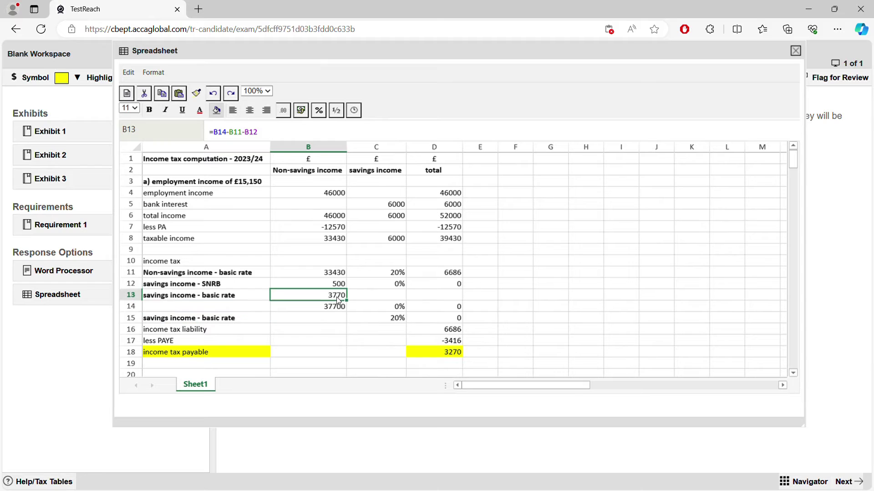
double_click(336, 296)
left_click(375, 298)
type("20%")
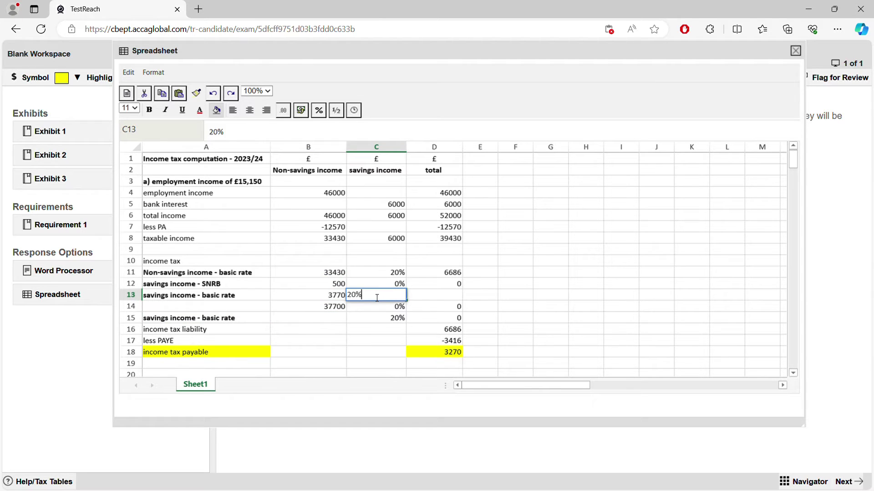
key("Tab")
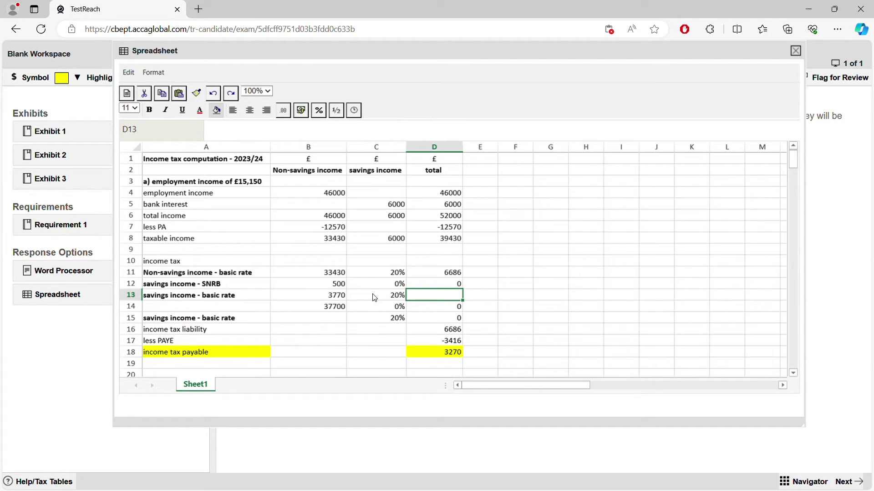
left_click(452, 286)
left_click_drag(463, 290, 467, 306)
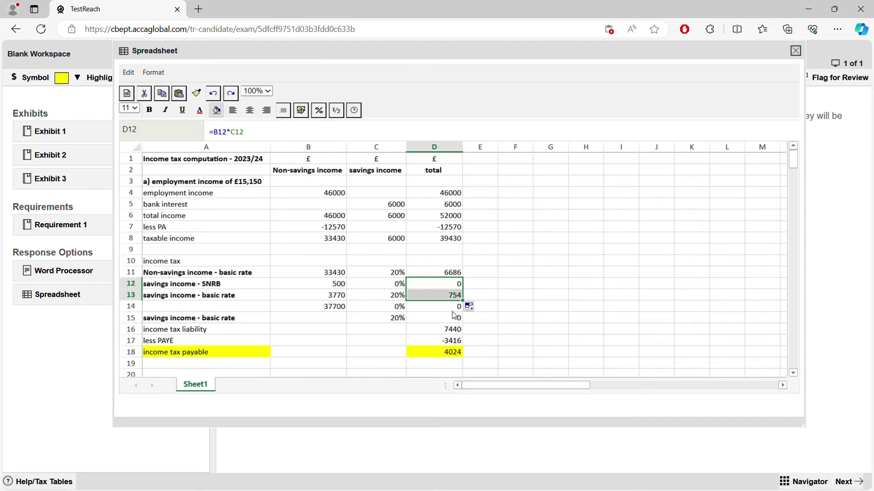
Step: Clear the leftover rate in C14 and the tax formula in D14
left_click(395, 309)
key("Delete")
key("Right")
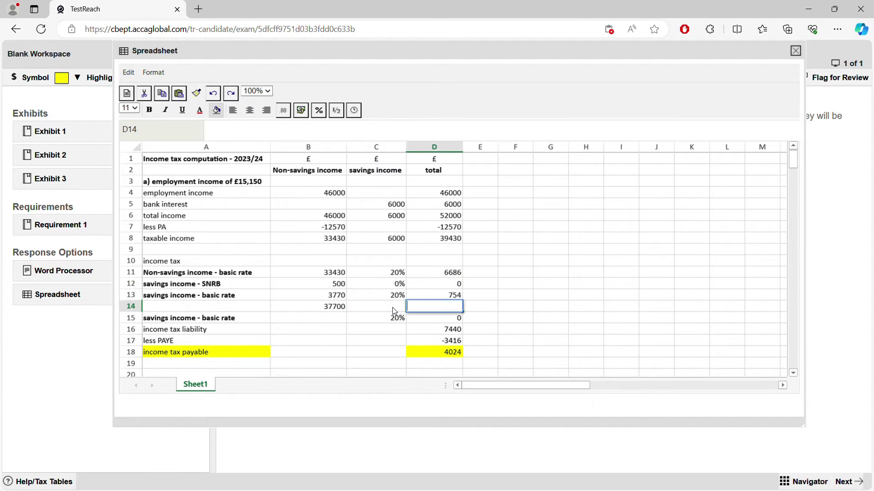
key("Delete")
key("Down")
key("Left")
key("Left")
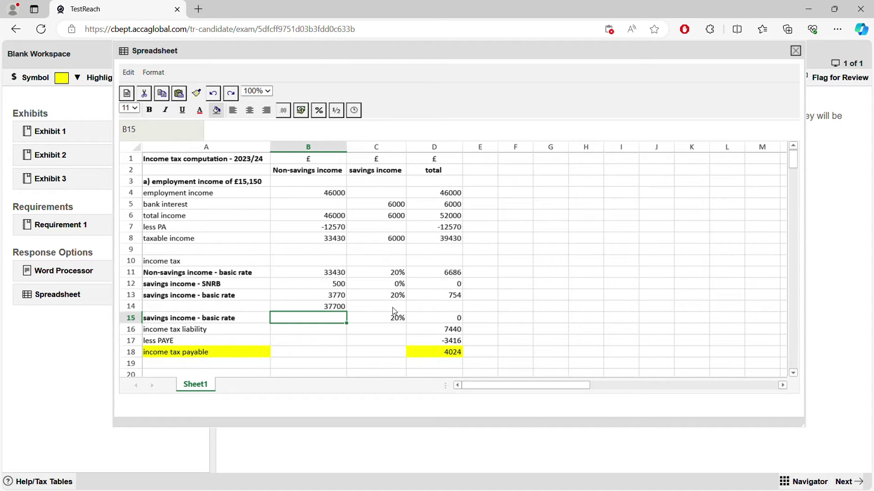
key("Down")
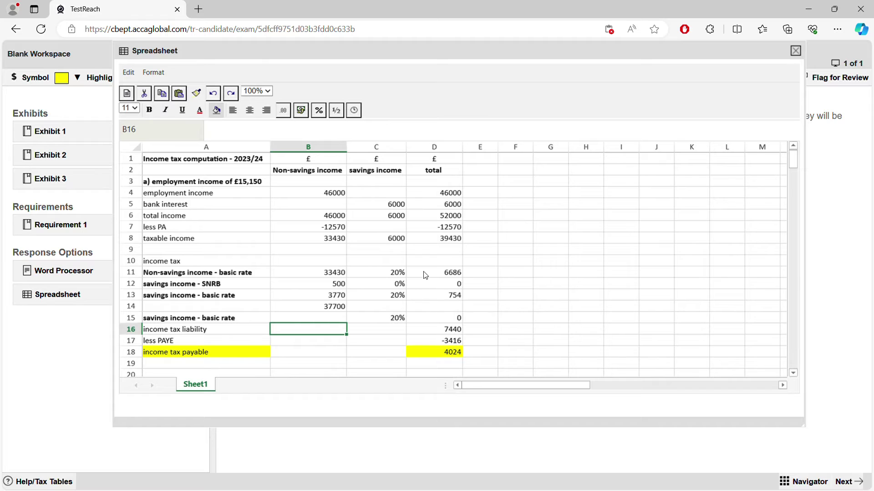
Step: Calculate the income above the basic rate band in B15 with the formula =D8-B14
left_click(438, 239)
left_click(326, 323)
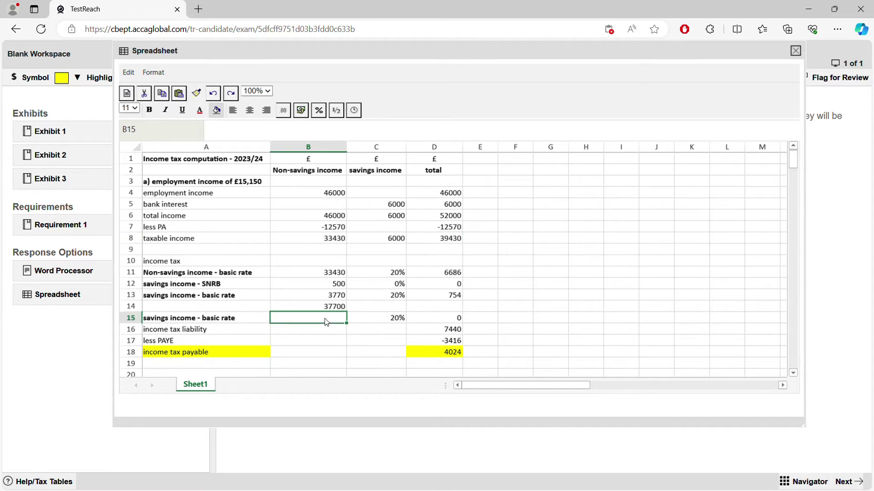
type("=")
left_click(443, 241)
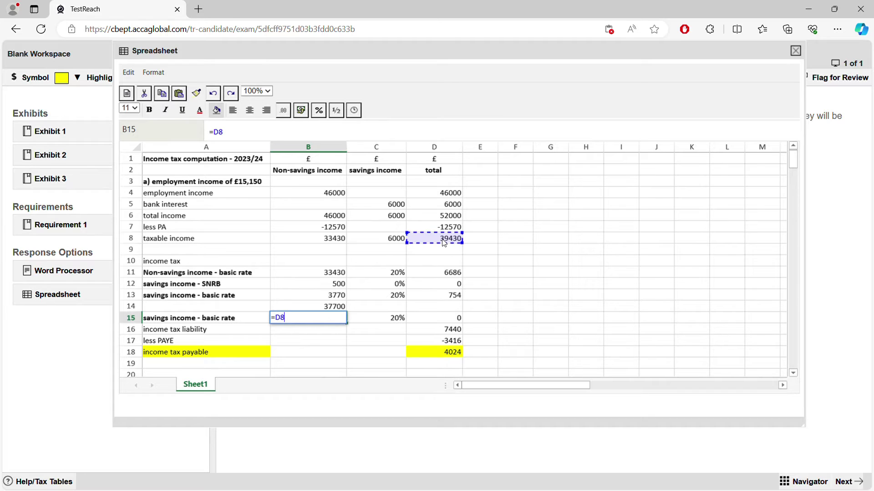
type("-")
left_click(324, 307)
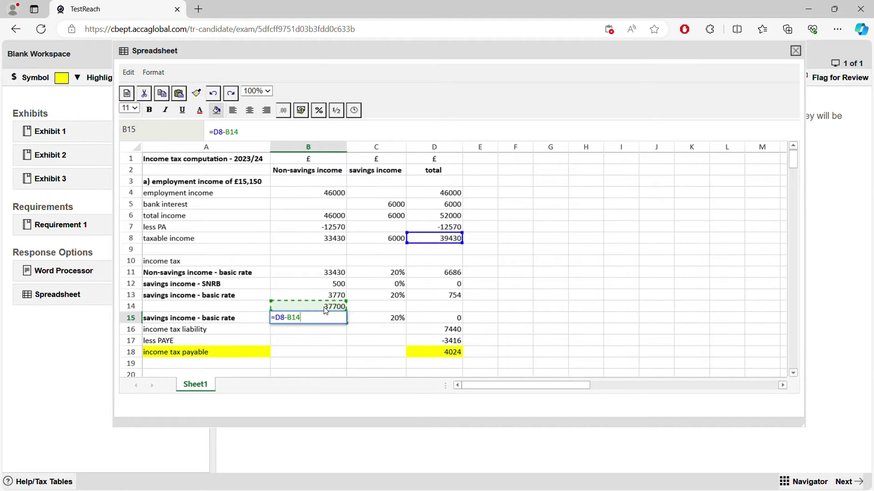
key("Return")
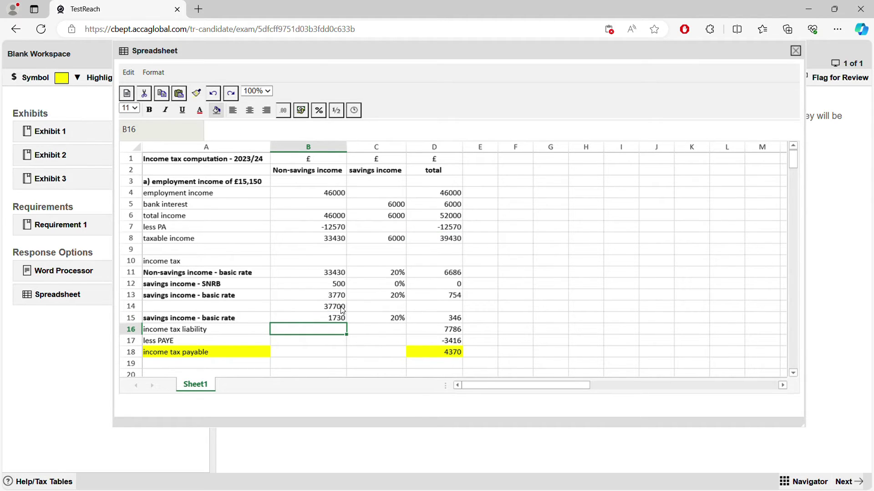
Step: Relabel A15 as "savings income - higher rate" and set its rate in C15 to 40%
double_click(224, 321)
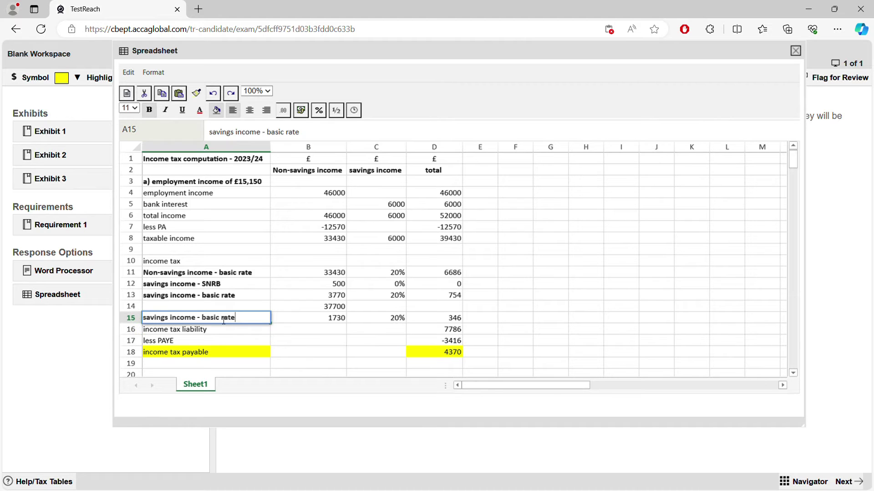
left_click(224, 321)
left_click(224, 321)
double_click(210, 318)
type("higher")
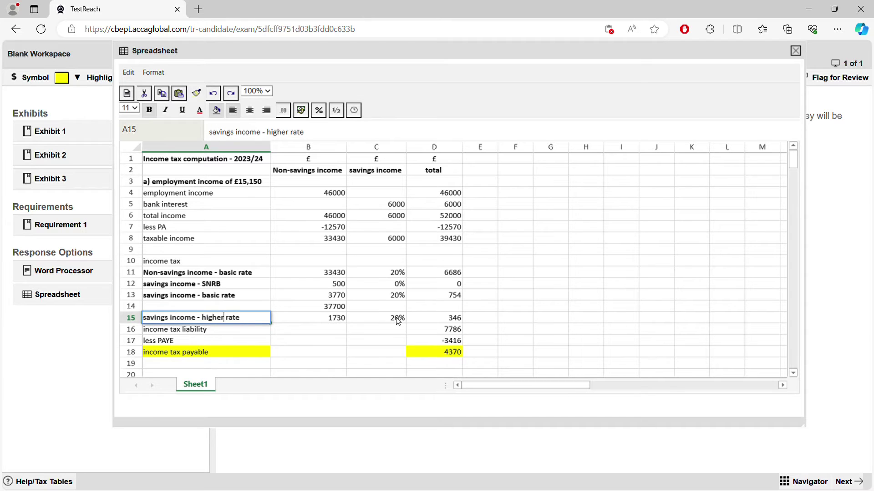
left_click(399, 320)
type("40%")
key("Return")
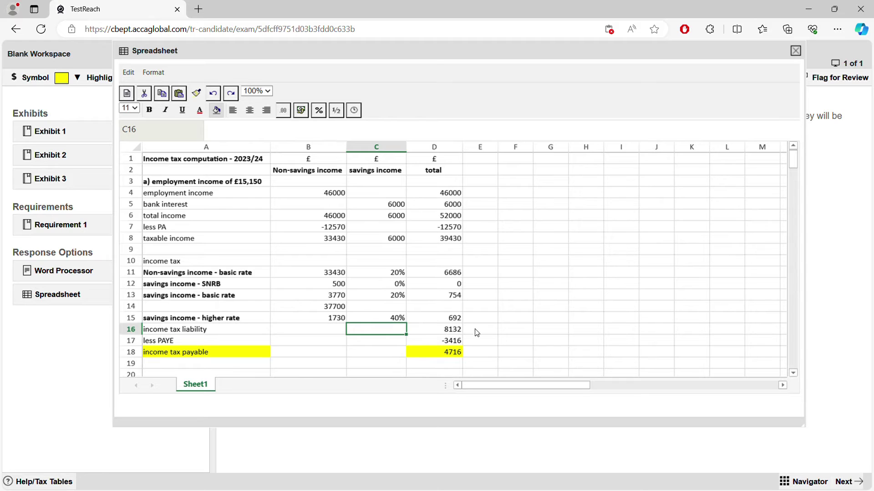
Step: Change the PAYE deduction in D17 to -6686
left_click(457, 342)
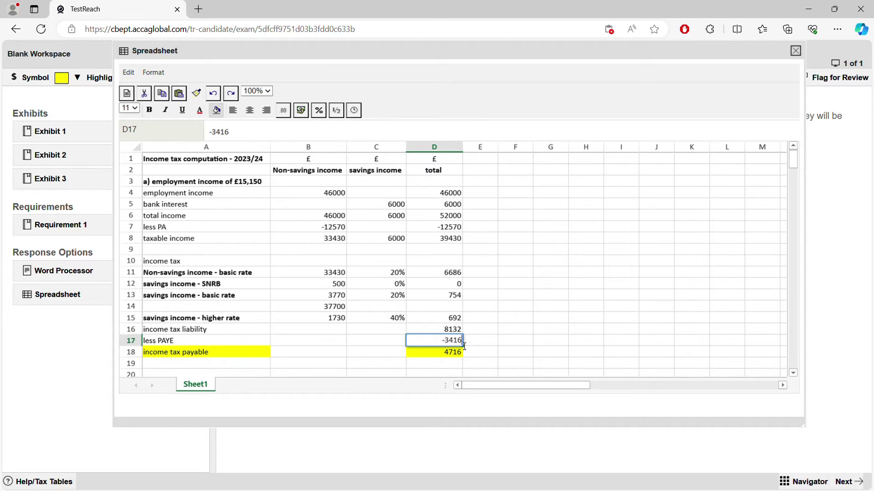
key("Left")
key("BackSpace")
key("BackSpace")
type("66")
key("BackSpace")
key("BackSpace")
type("686")
key("Return")
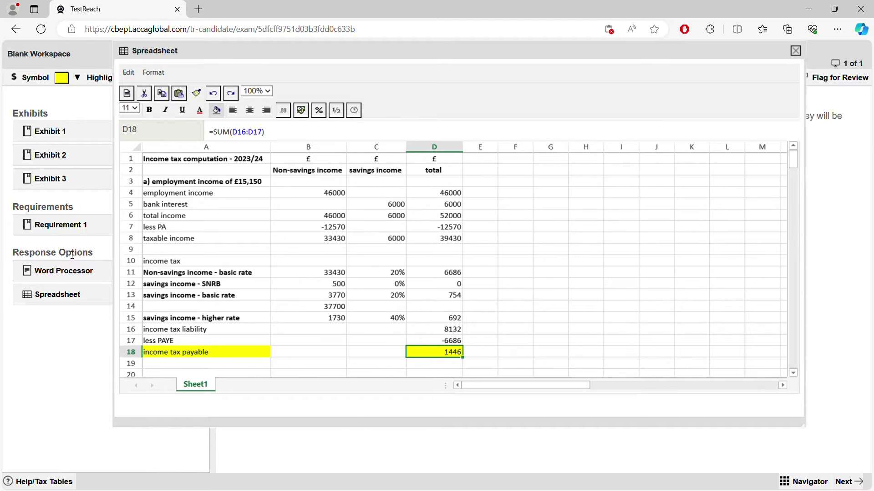
Step: Read the Illustration 1 income tax question in the word processor, including its employment income, PAYE and dividends, and return to the spreadsheet
left_click(79, 273)
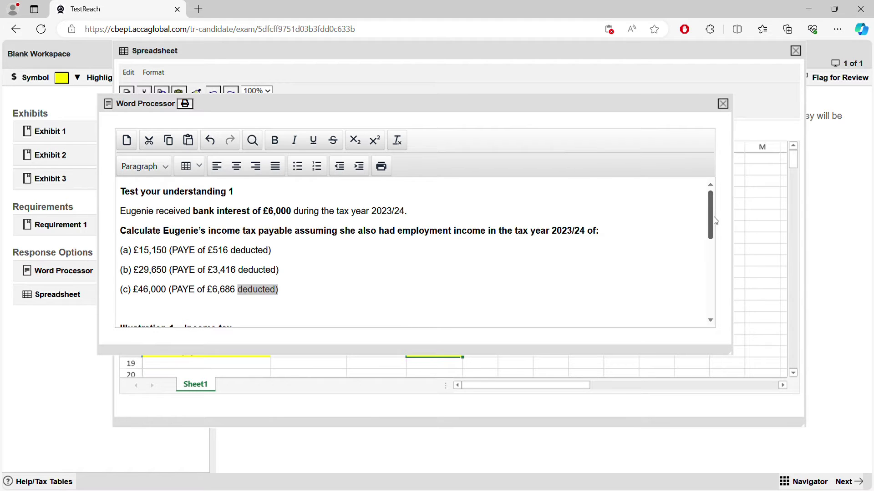
left_click_drag(715, 221, 703, 254)
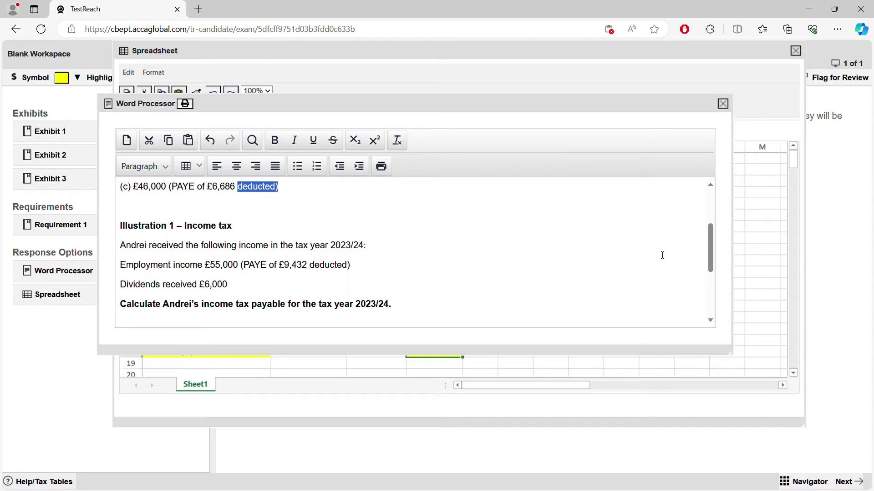
left_click(208, 279)
left_click_drag(209, 267, 222, 285)
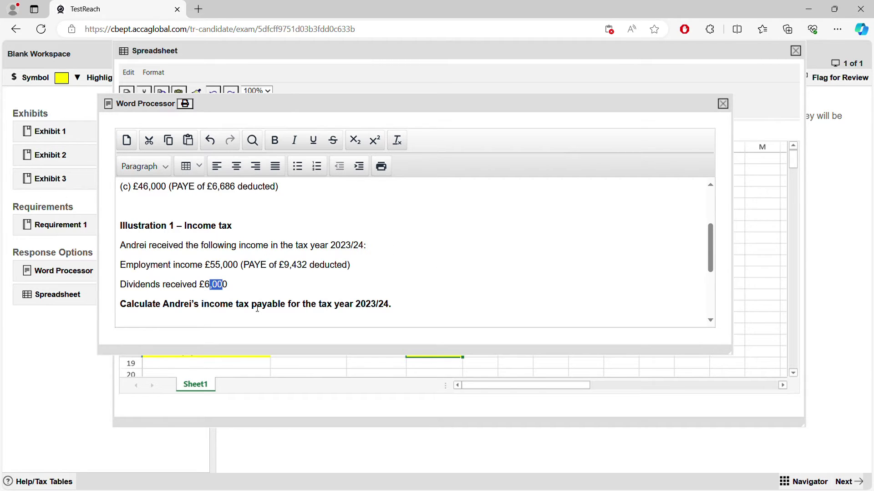
left_click_drag(244, 304, 273, 305)
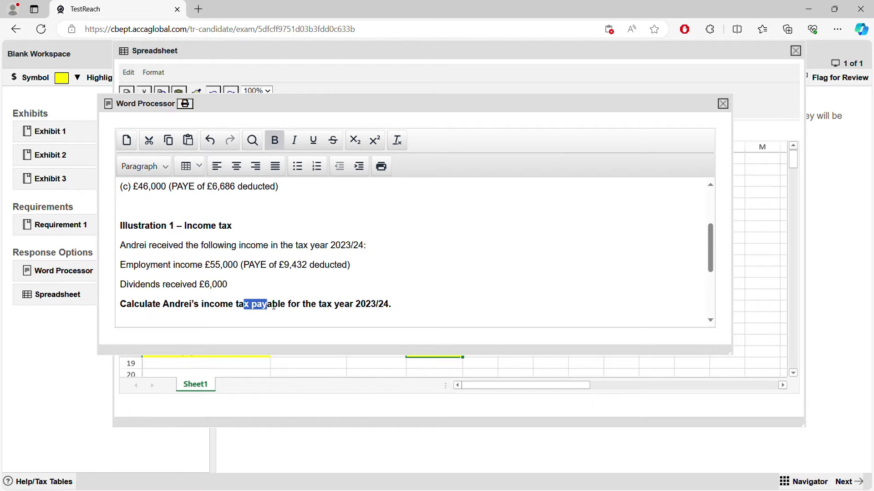
left_click(728, 107)
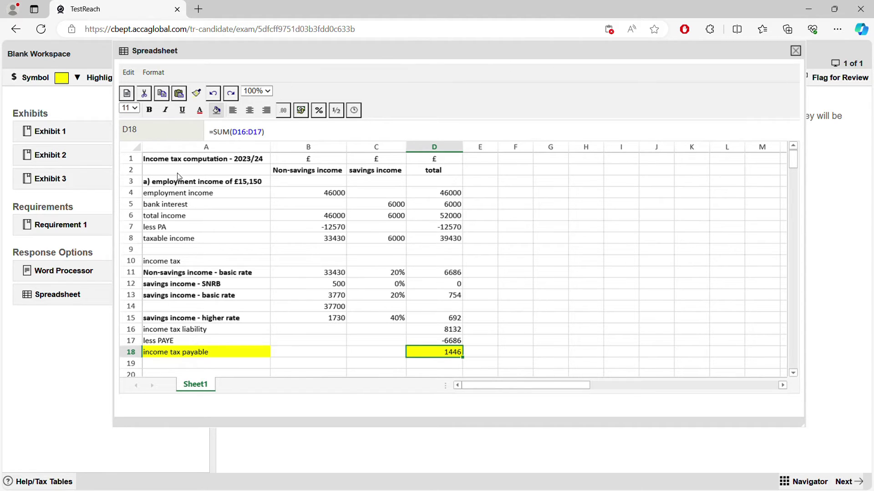
Step: Replace the employment income in B4 with 55000
left_click(331, 193)
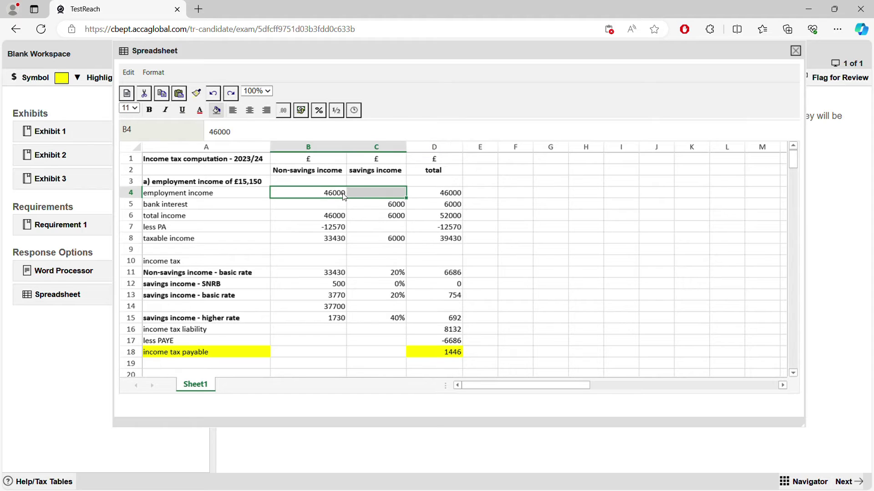
double_click(342, 193)
left_click_drag(342, 193, 292, 184)
type("55")
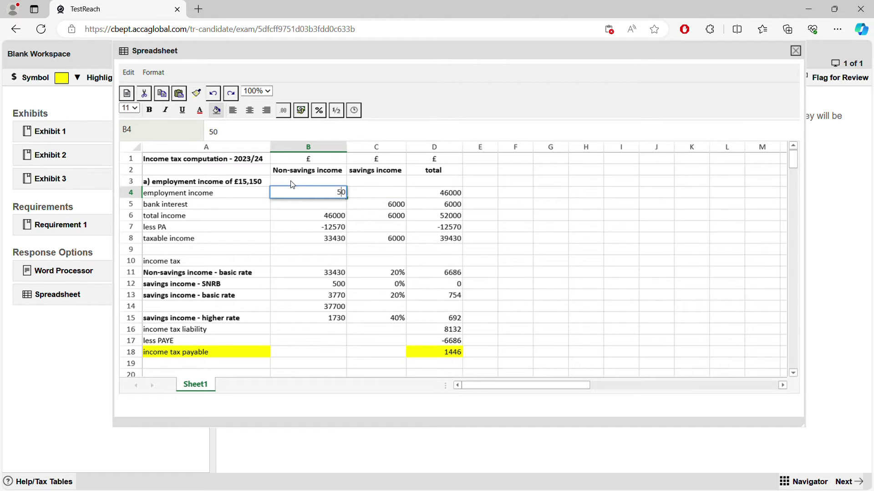
type("00")
Step: Rename the column heading in C2 to "dividend income" and check the personal allowance in B7
left_click(381, 173)
double_click(380, 173)
left_click_drag(371, 170, 307, 158)
type("dividen")
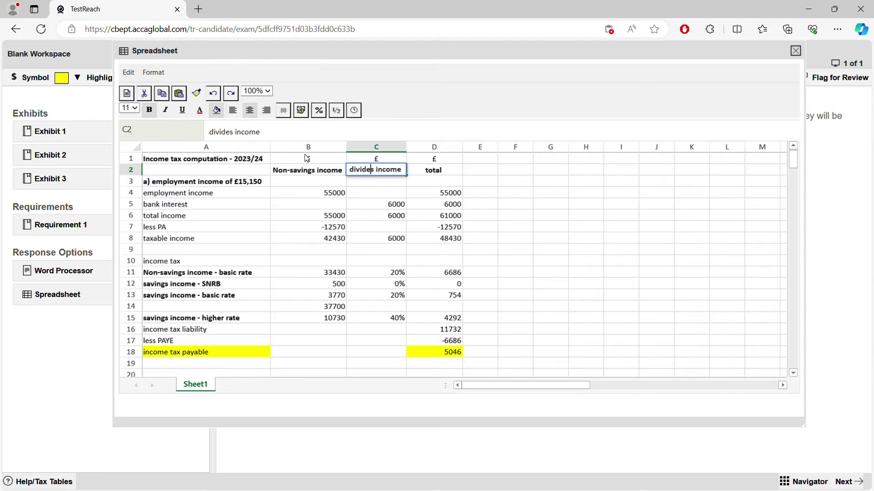
type("d")
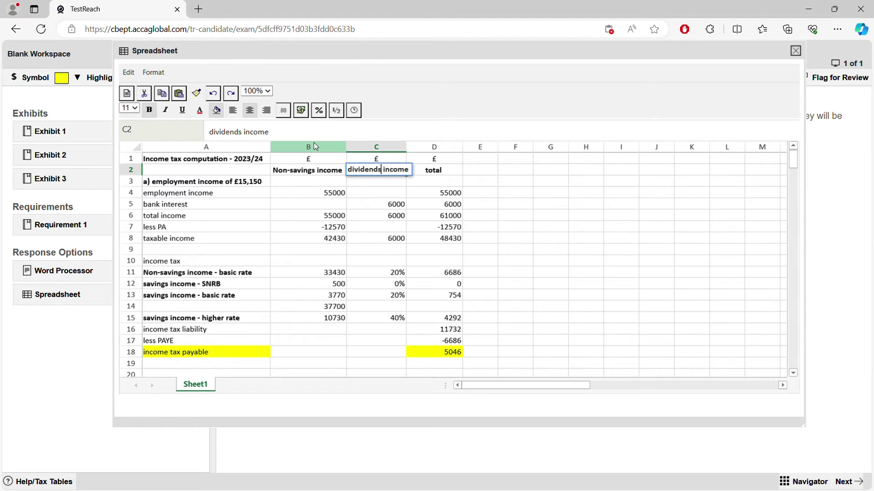
key("Delete")
left_click(430, 250)
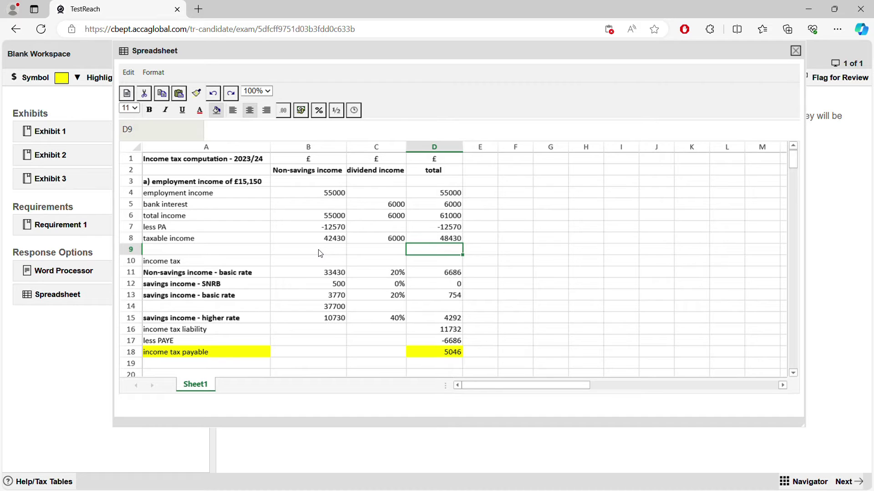
left_click(320, 230)
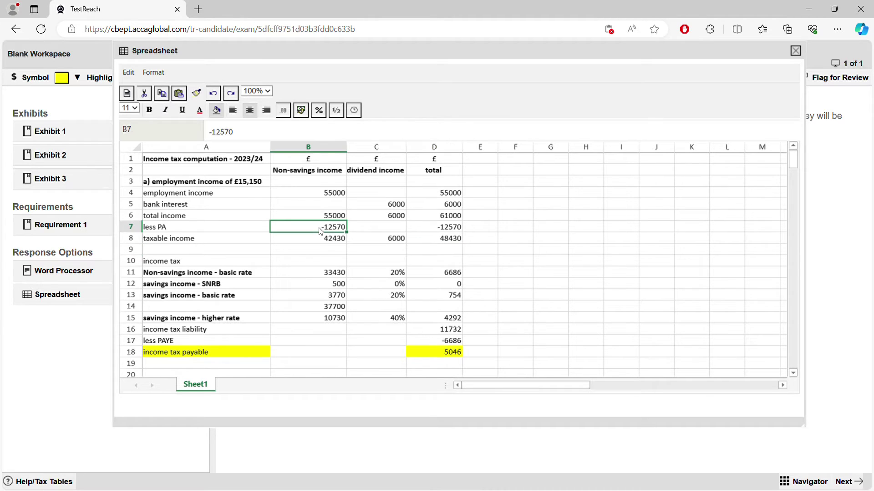
Step: Check the taxable income in D8 and B8 and enter 42430 as the basic-rate non-savings income in B11
left_click(438, 240)
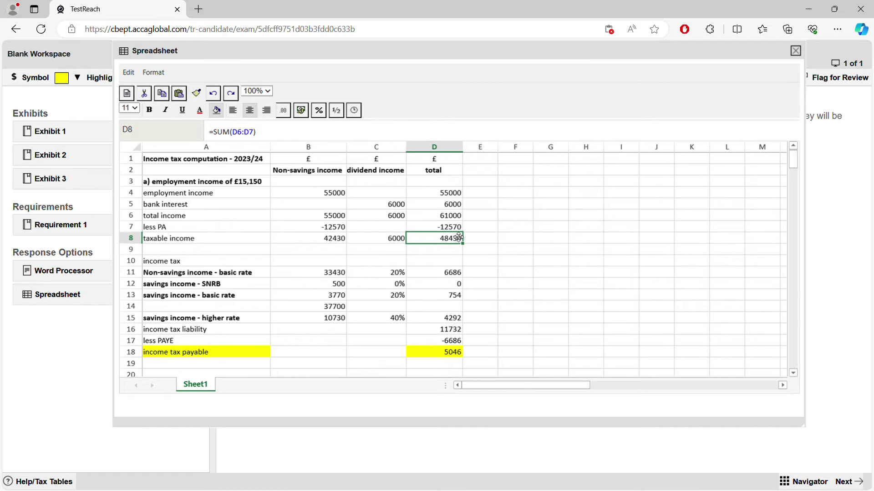
left_click(341, 240)
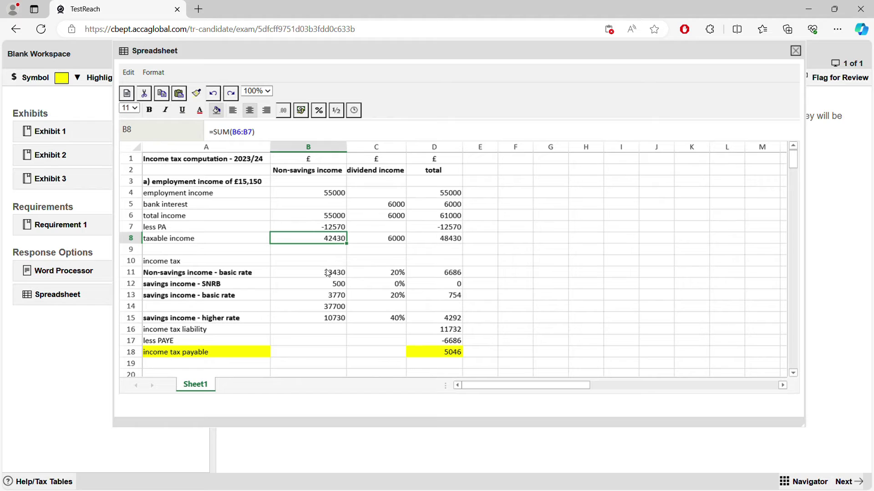
double_click(328, 273)
left_click_drag(328, 272, 358, 273)
type("42")
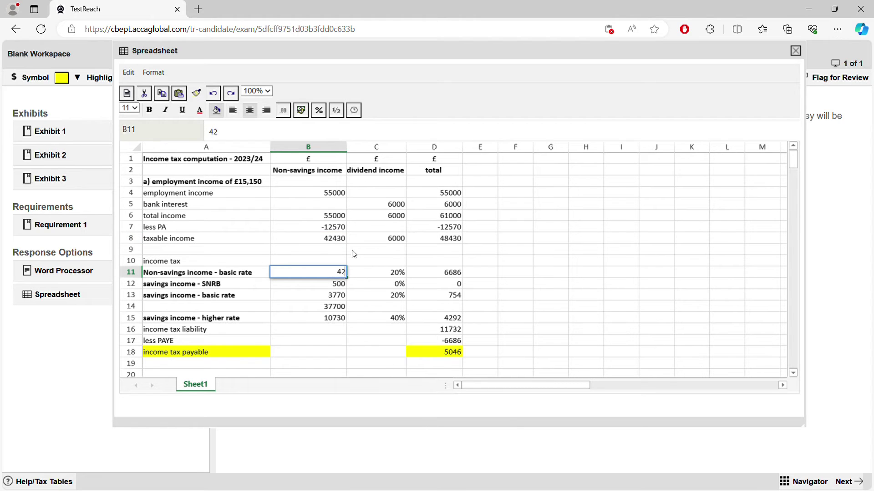
type("3")
key("BackSpace")
type("430")
key("Return")
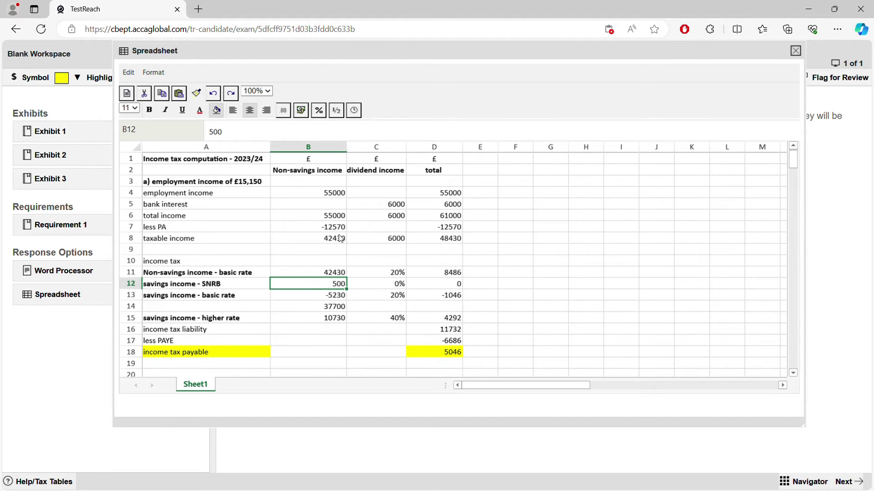
Step: Set the basic-rate non-savings income in B11 to 37700
left_click(339, 244)
left_click(333, 272)
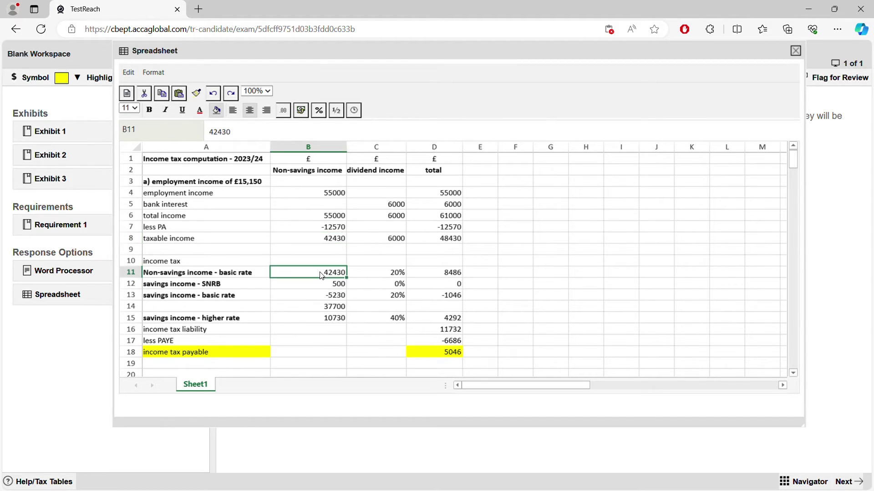
double_click(332, 272)
type("37700")
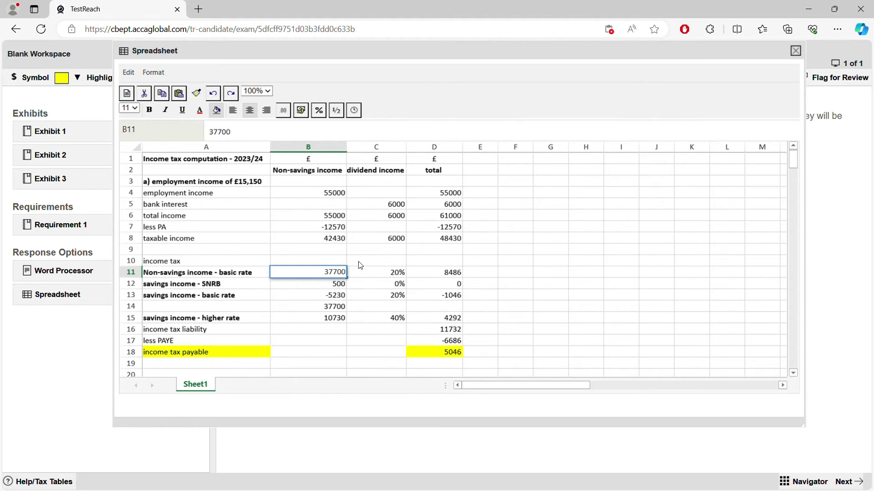
key("Return")
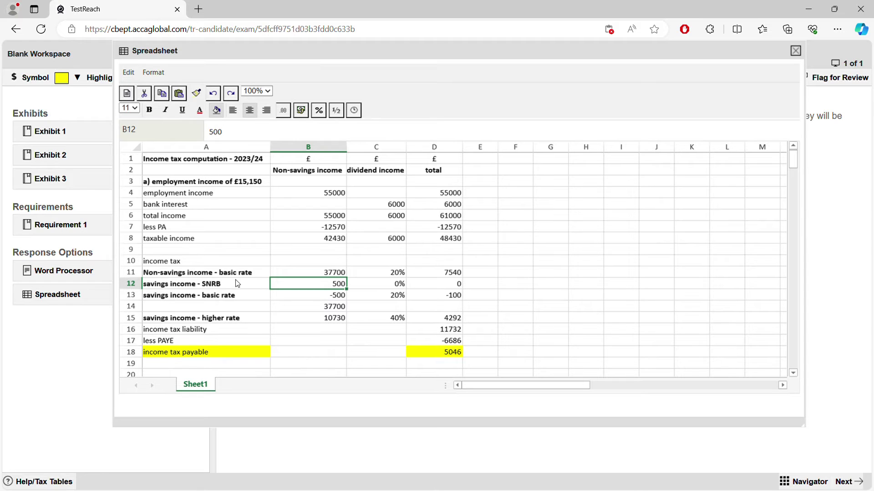
Step: Copy the label from A11 into A12 and reword it as "Non-savings income - higher rate"
left_click(201, 276)
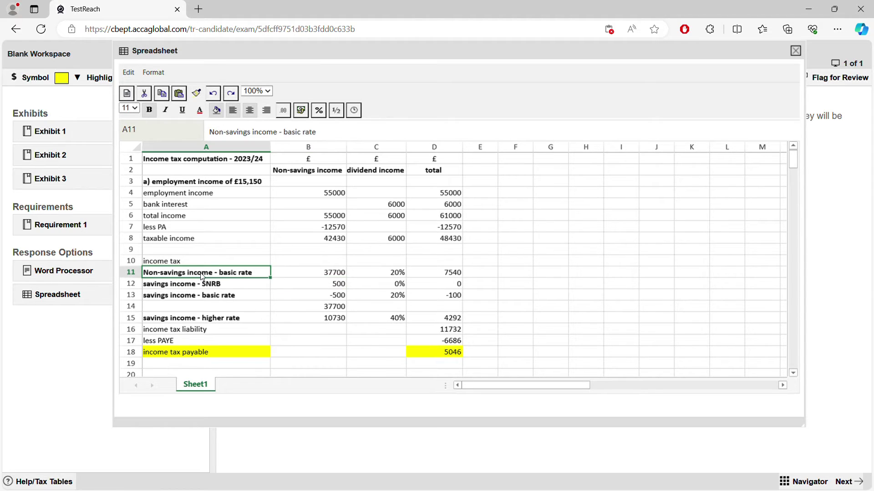
right_click(202, 275)
left_click(220, 300)
right_click(232, 286)
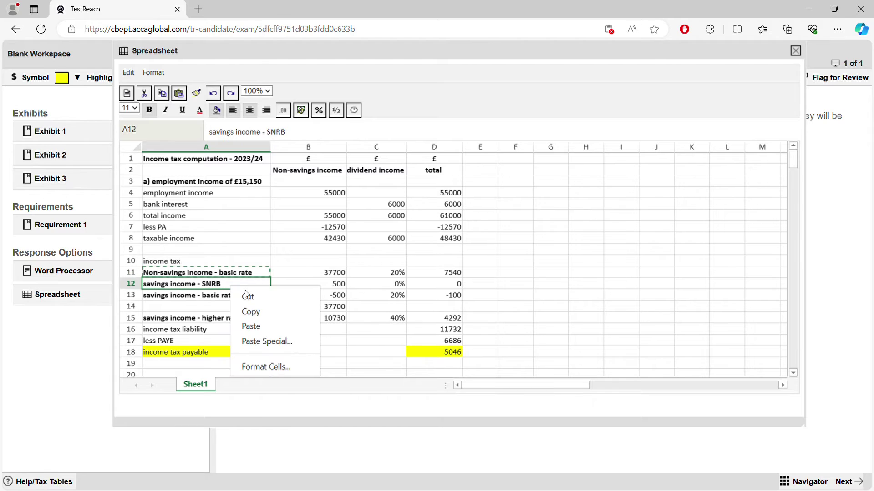
left_click(251, 327)
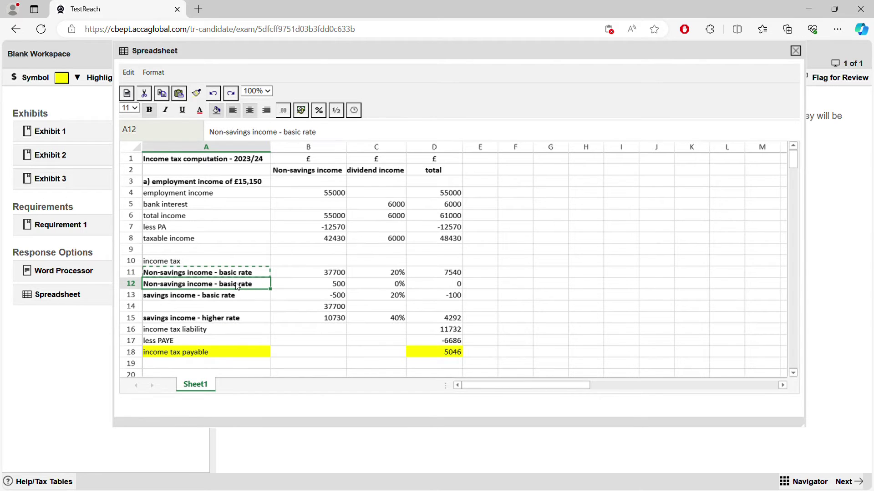
double_click(237, 286)
triple_click(237, 286)
left_click(237, 287)
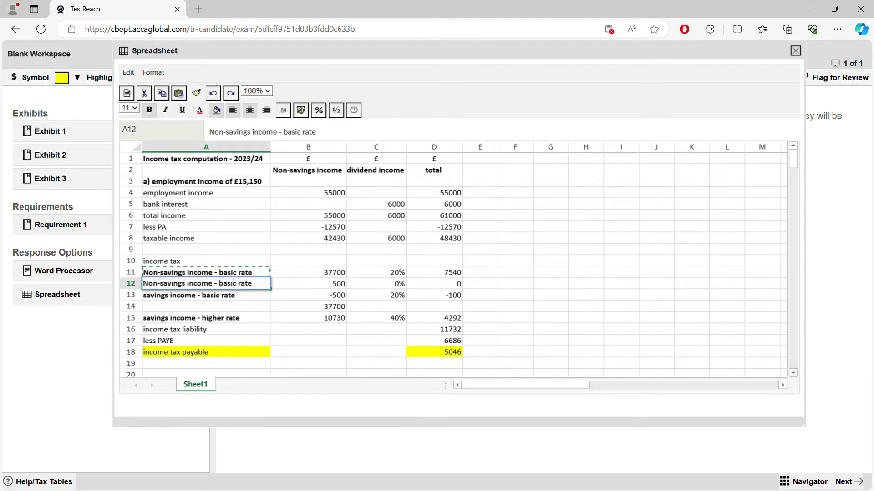
key("BackSpace")
key("BackSpace")
key("BackSpace")
key("BackSpace")
key("BackSpace")
type("higher")
Step: Replace the amount in B12 with the formula =B8-B11 for the non-savings income above the basic rate band
double_click(335, 284)
key("BackSpace")
key("BackSpace")
key("BackSpace")
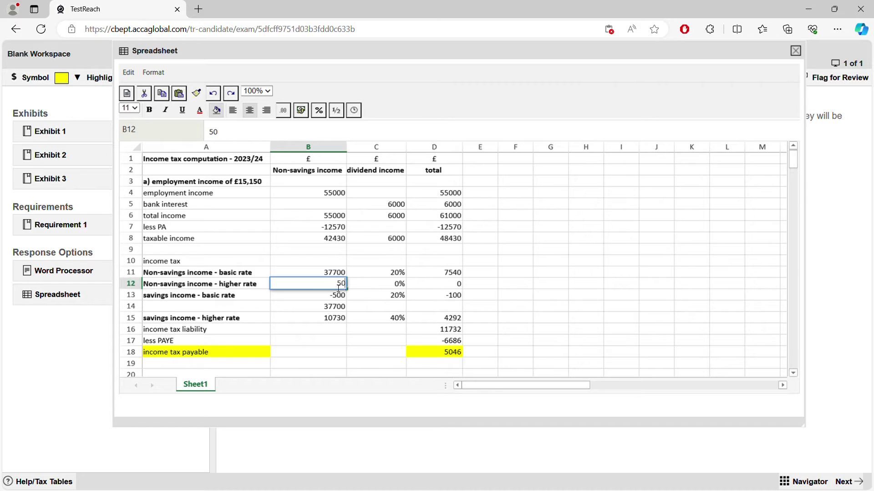
type("=")
left_click(339, 236)
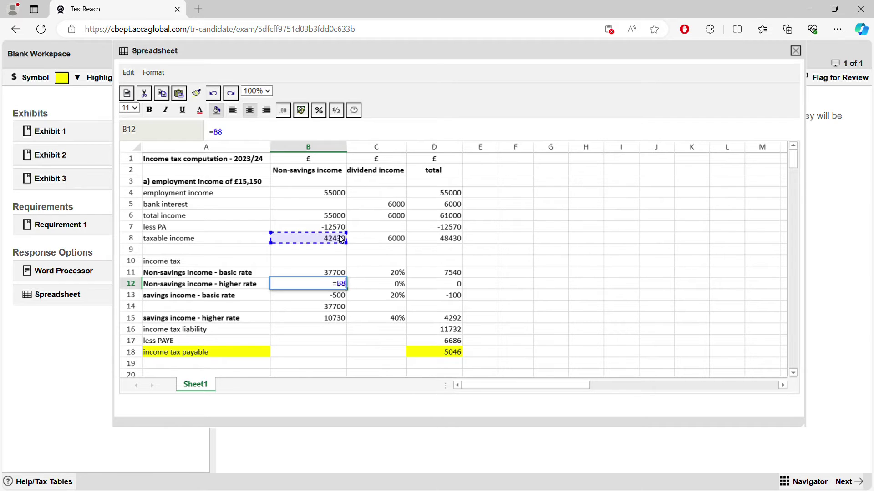
type("-")
left_click(334, 272)
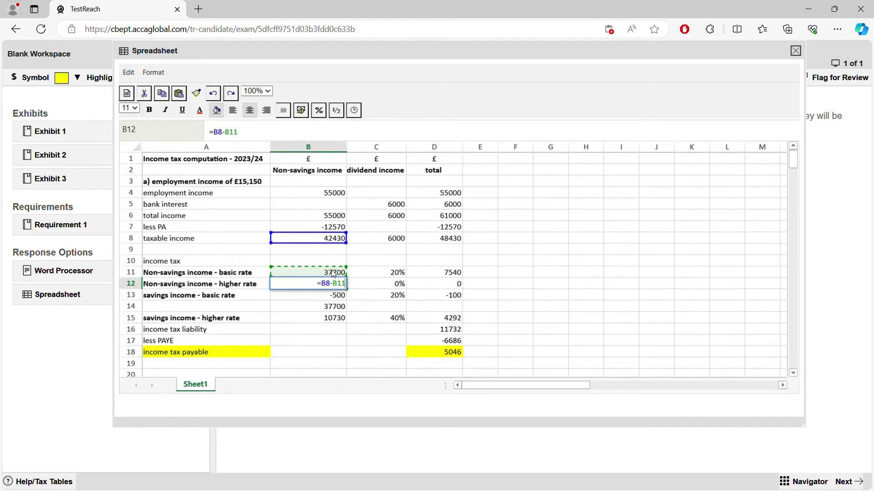
key("Return")
Step: Set the tax rate for the higher-rate non-savings income in C12 to 40%
left_click(377, 286)
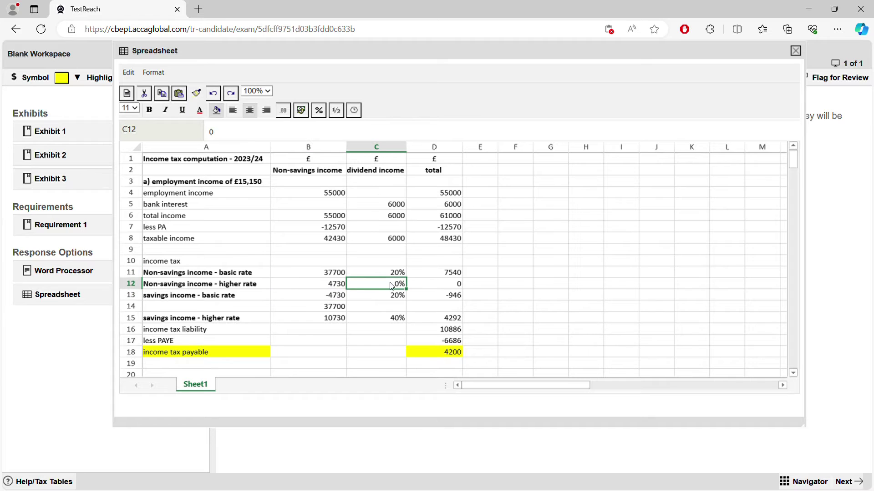
double_click(401, 284)
type("4")
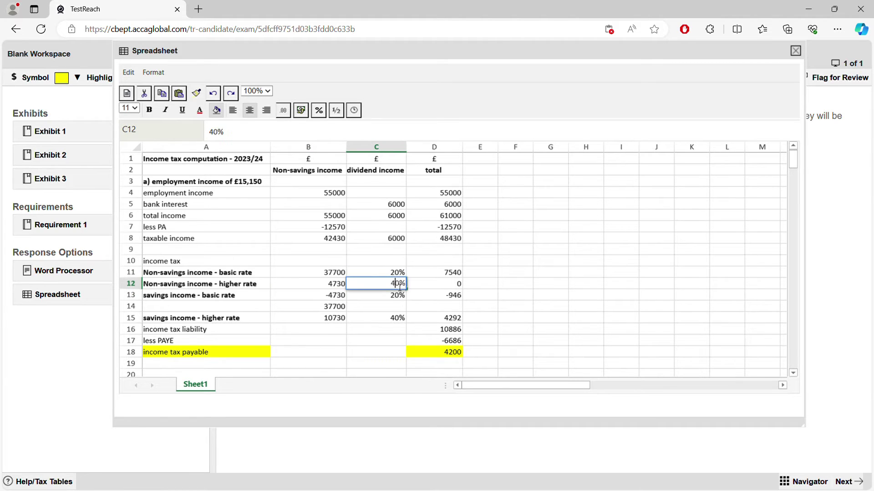
key("Return")
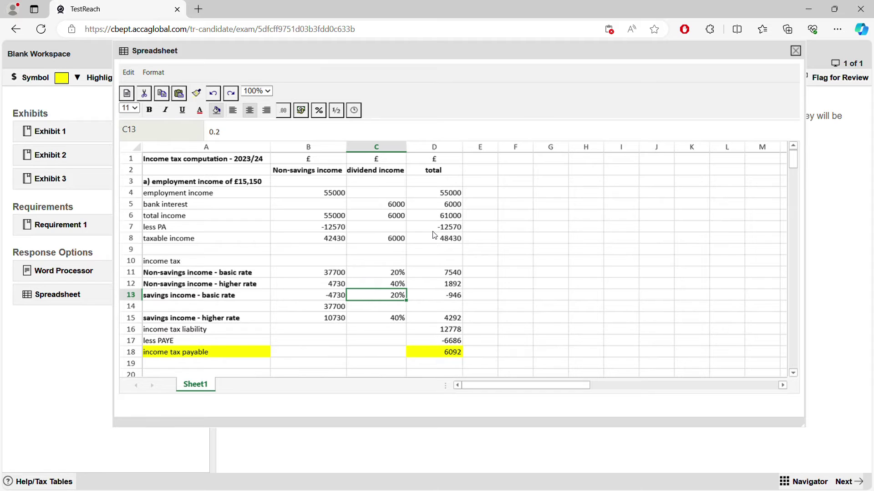
Step: Check the taxable dividend income in C8 and rename the label in A13 to "dividend income - DNRB"
left_click(402, 241)
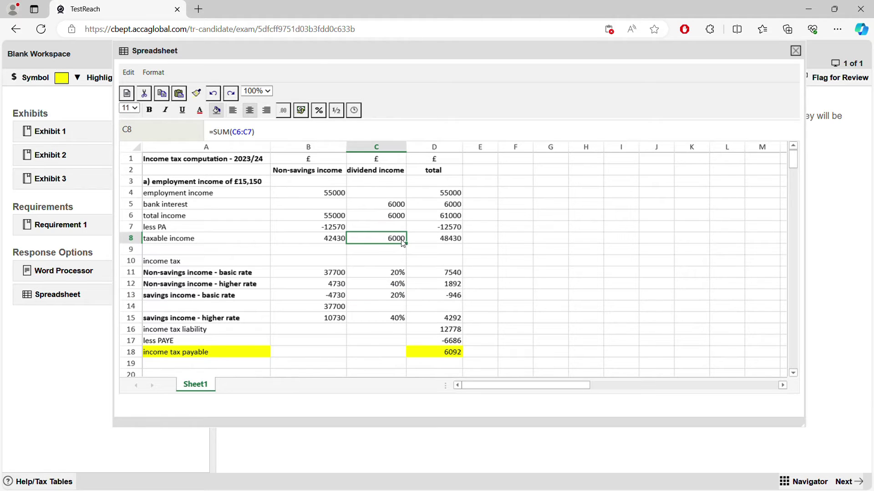
left_click(234, 296)
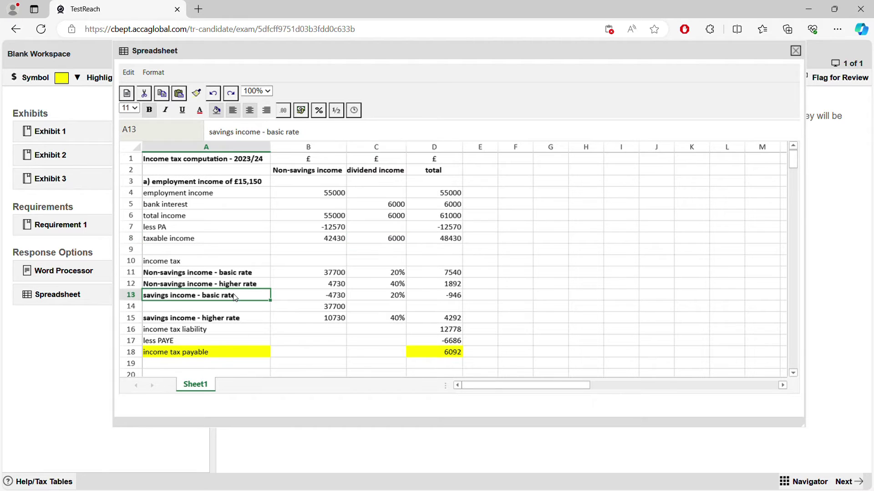
triple_click(165, 296)
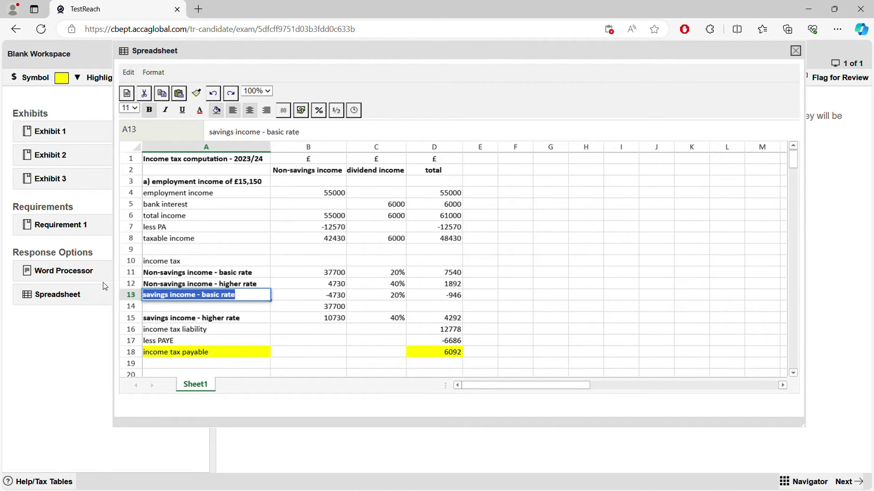
left_click(170, 297)
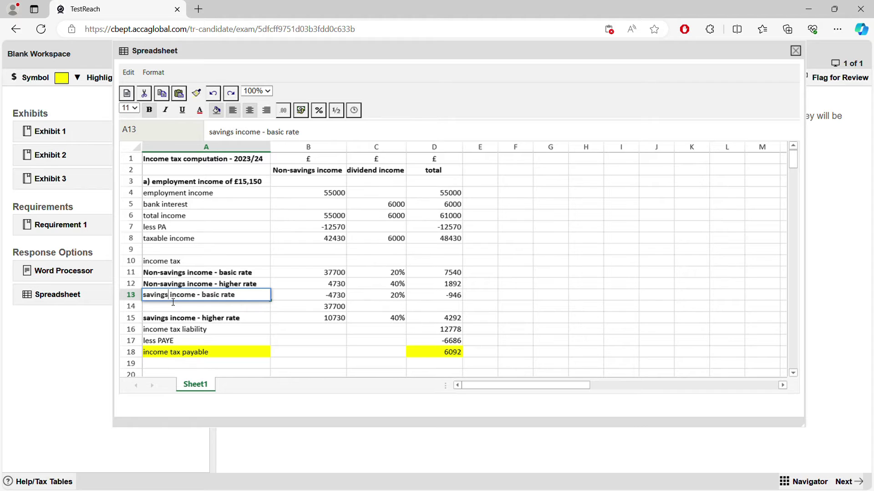
left_click_drag(173, 297, 133, 295)
type("did")
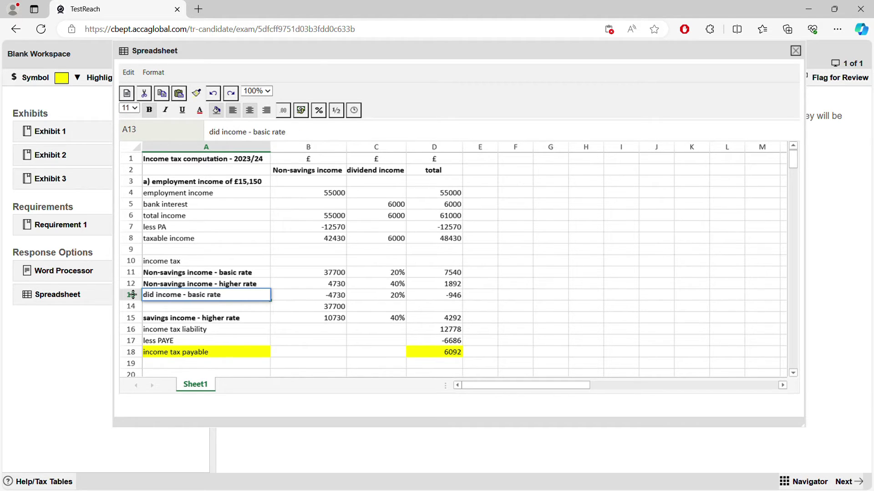
key("BackSpace")
type("vidend")
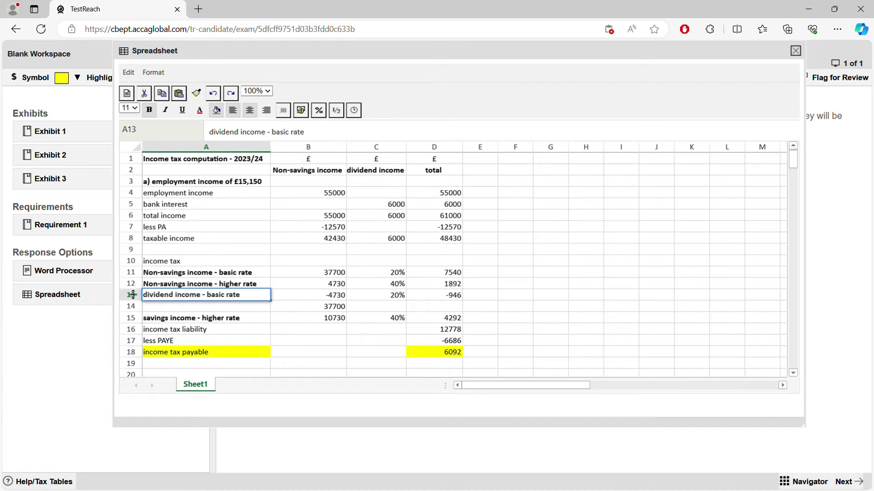
left_click_drag(242, 295, 212, 297)
key("BackSpace")
type("DNRB")
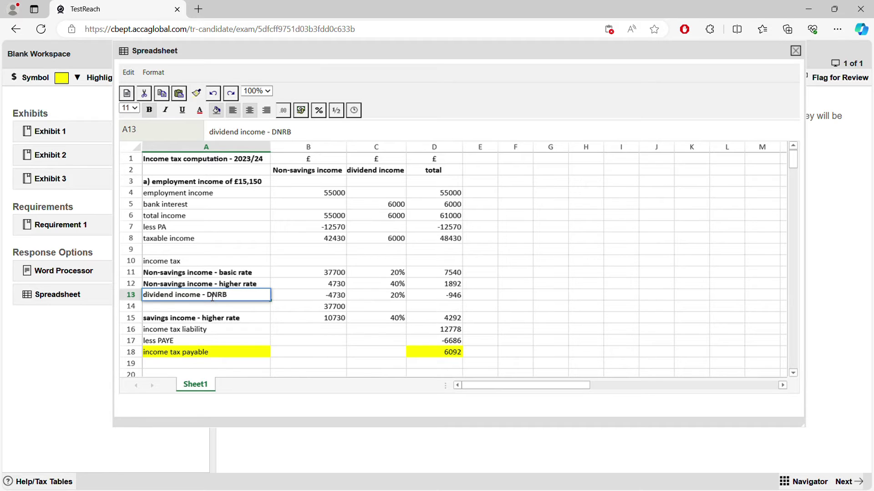
Step: Replace the formula in B13 with 1000 and set the rate in C13 to 0% for the dividend nil rate band
left_click(335, 296)
double_click(343, 299)
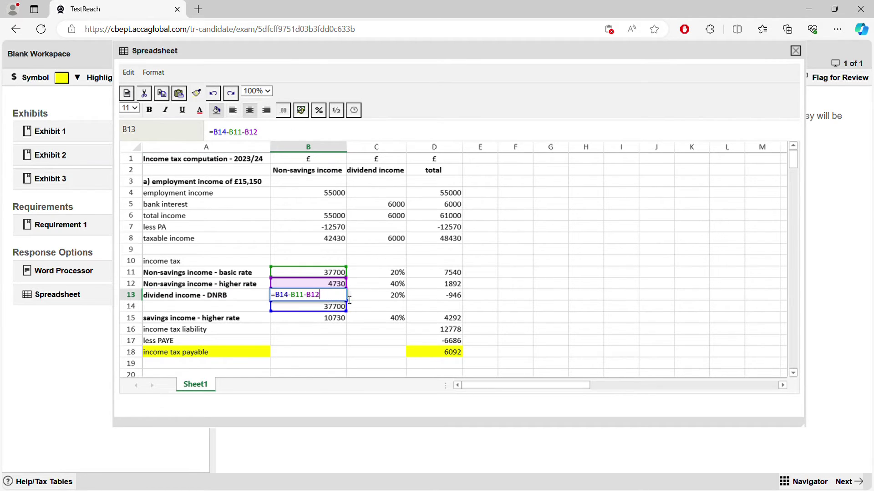
key("ctrl+a")
type("1000")
key("Return")
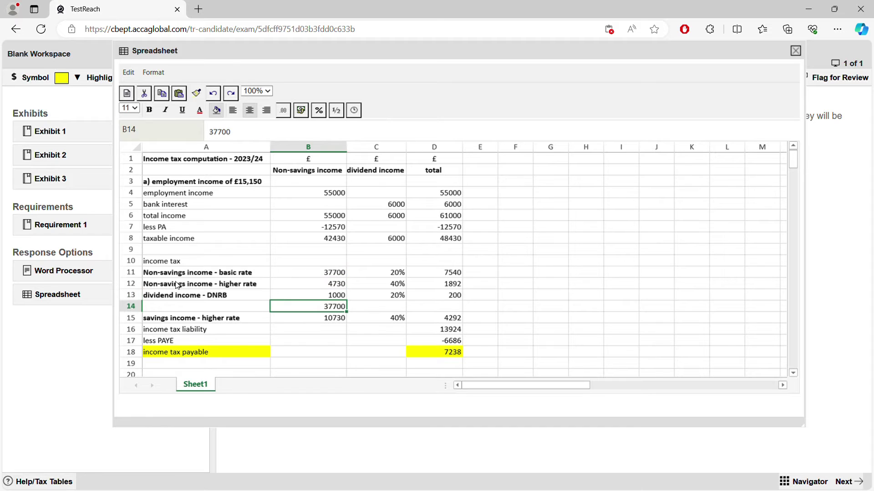
left_click(394, 296)
double_click(396, 296)
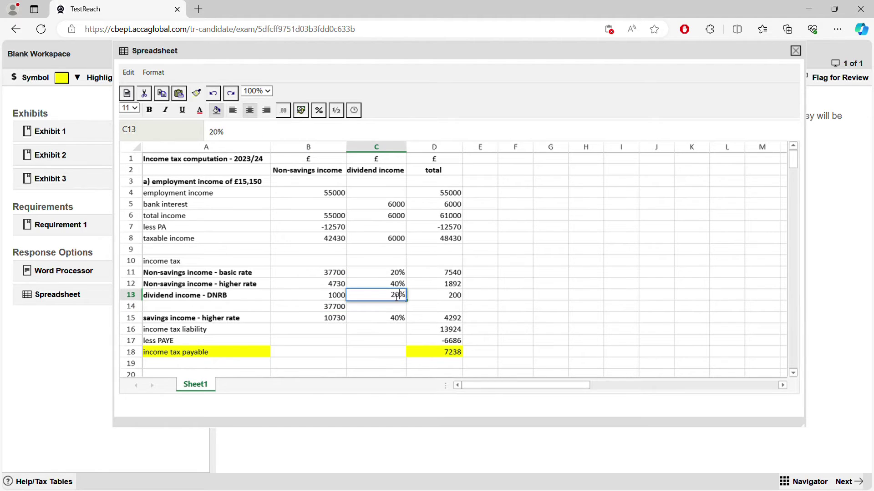
key("BackSpace")
key("Return")
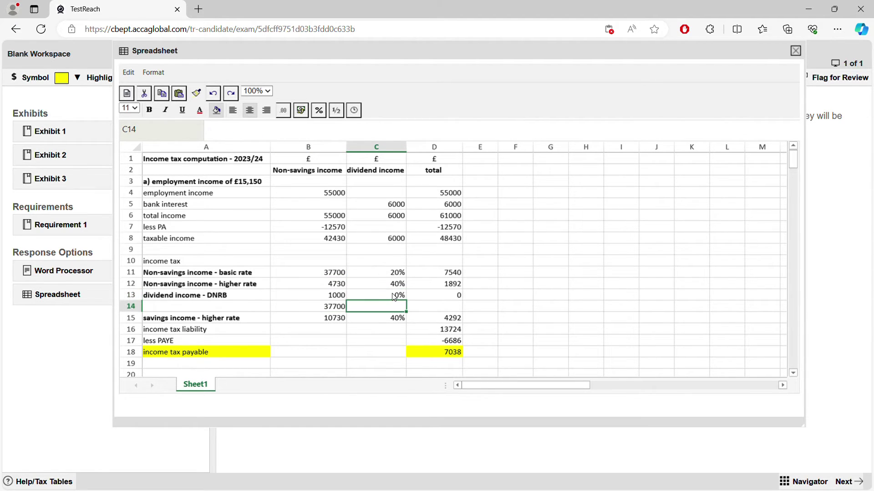
Step: Review the taxable dividend and non-savings income in row 8 and replace the amount in B14 with 5000
left_click(388, 241)
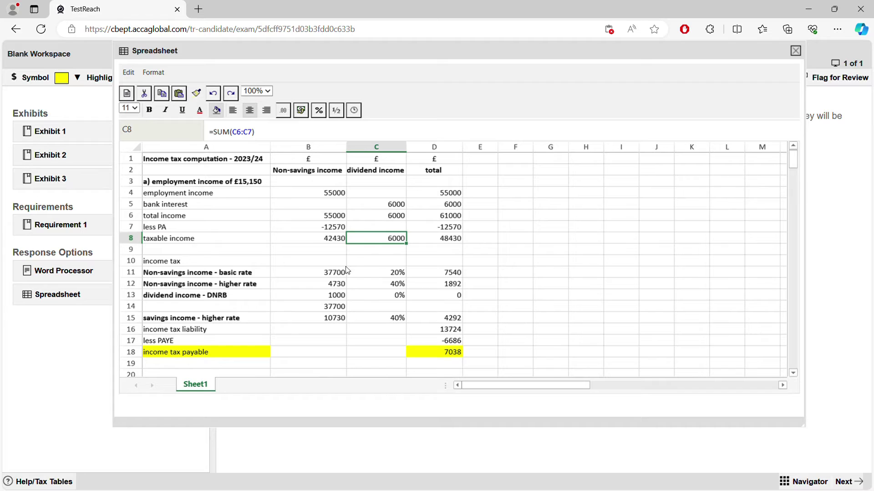
left_click(335, 230)
left_click(329, 243)
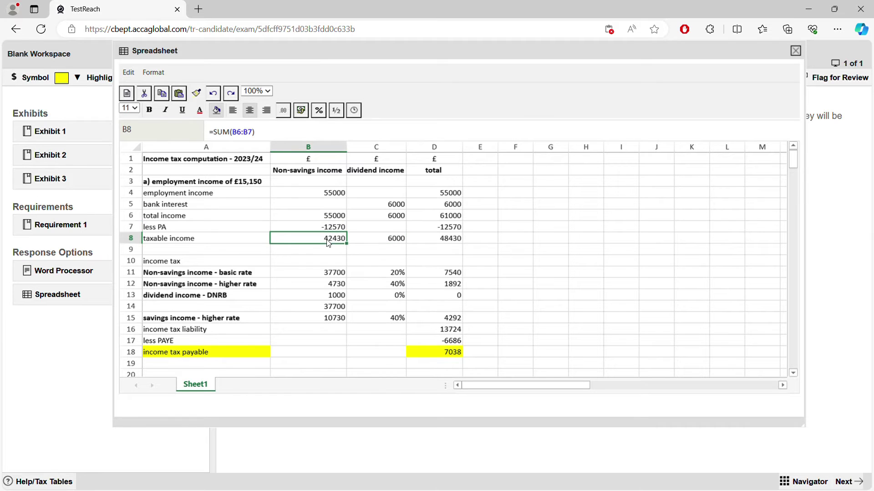
double_click(324, 308)
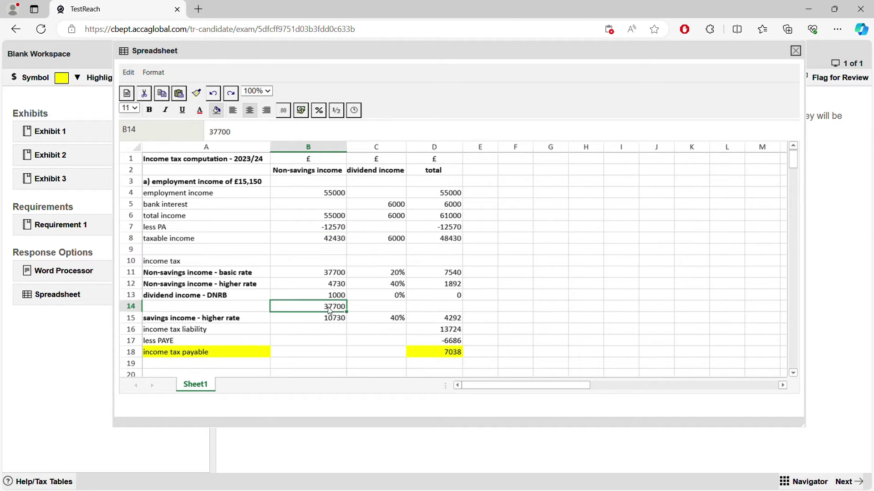
left_click_drag(325, 309, 396, 309)
type("5000")
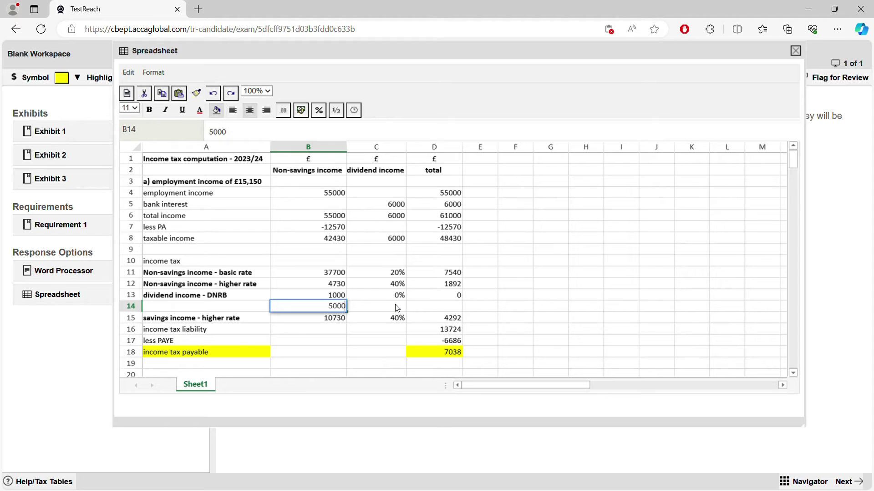
Step: Enter 33.75% in C14 as the tax rate for the remaining dividend income
left_click(398, 307)
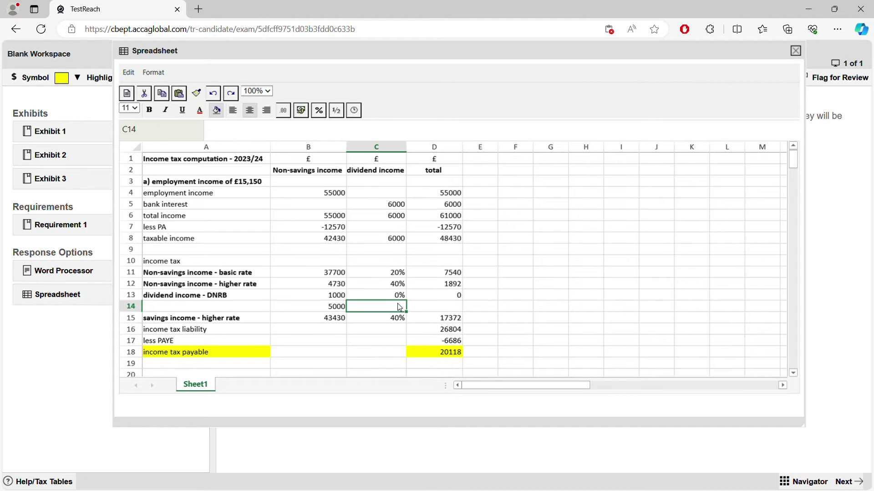
type("33.")
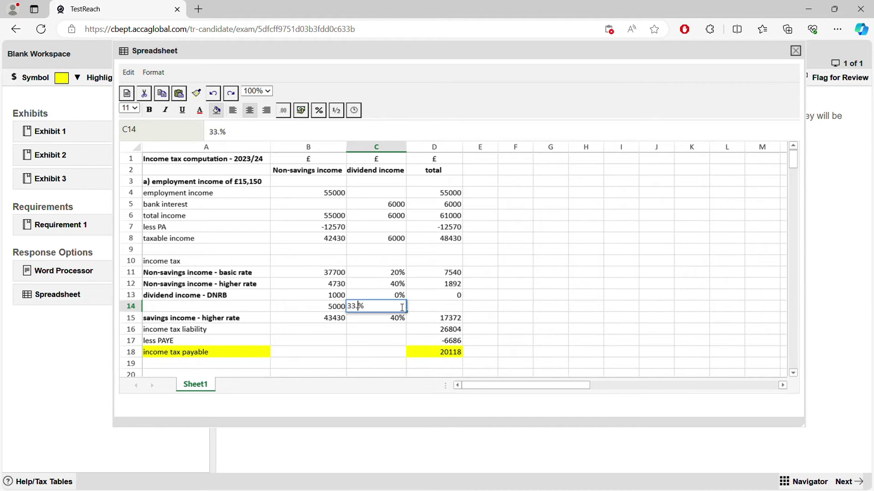
type("75%")
key("Return")
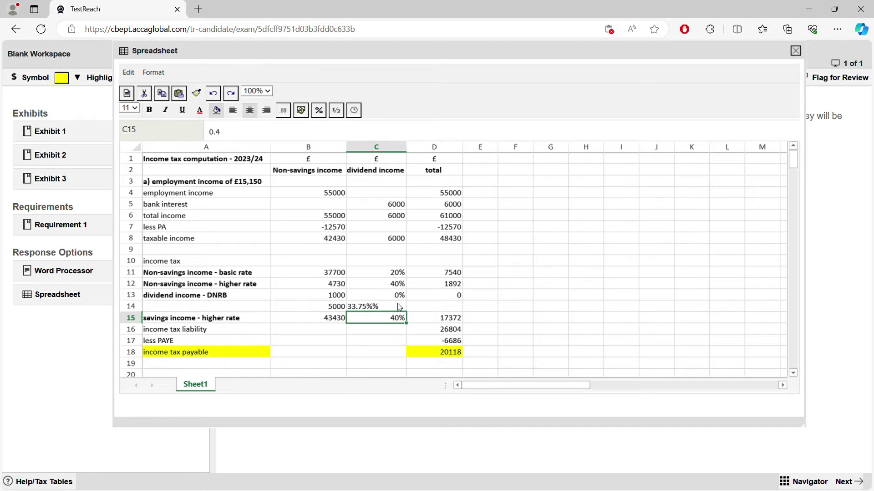
Step: Correct the rate in C14 to 33.75% and fill the tax formula from D13 down to D14
double_click(399, 307)
key("BackSpace")
key("Return")
left_click(455, 296)
left_click_drag(468, 302, 477, 313)
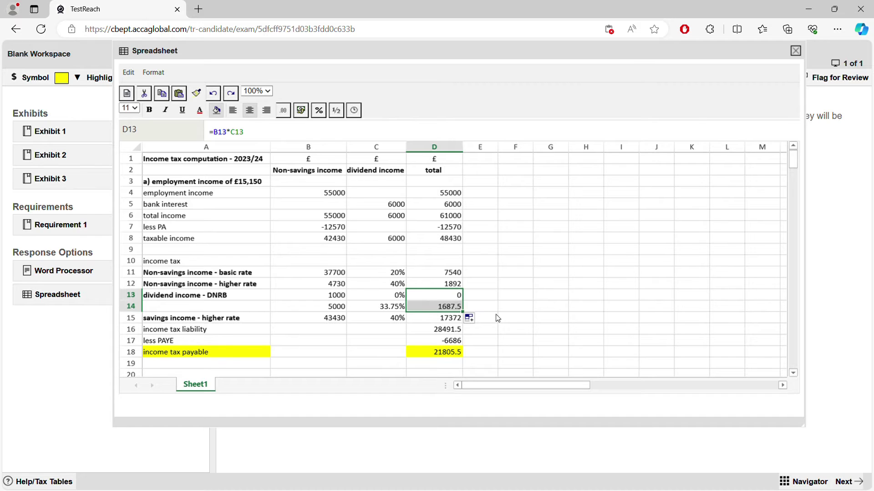
left_click(474, 321)
Step: Format the dividend tax amount in D14 as a whole number using the 0 number format
left_click(455, 311)
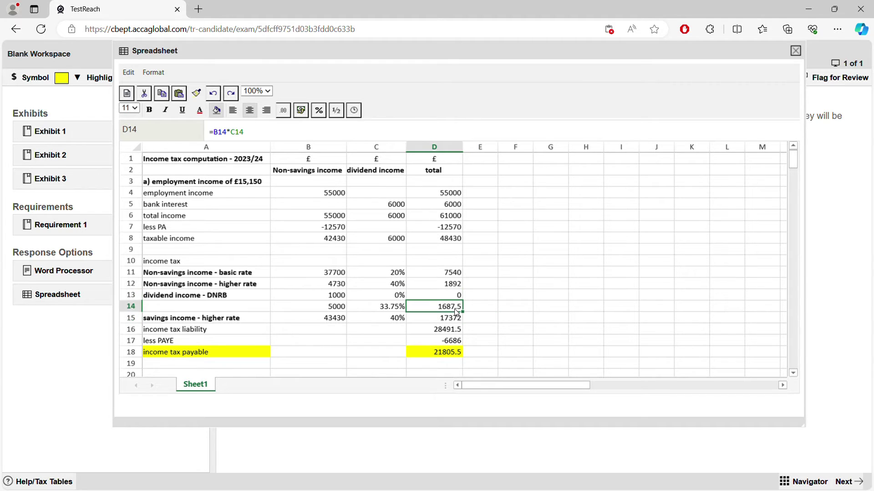
left_click(287, 112)
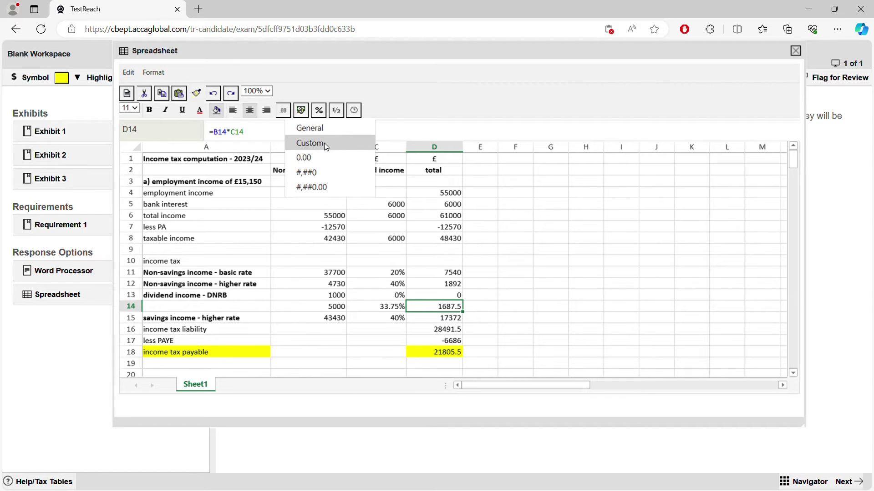
left_click(320, 155)
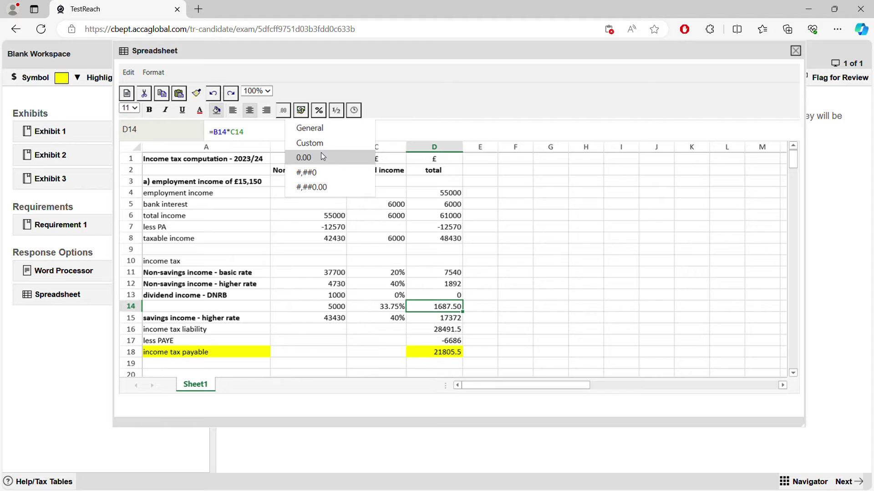
left_click(323, 143)
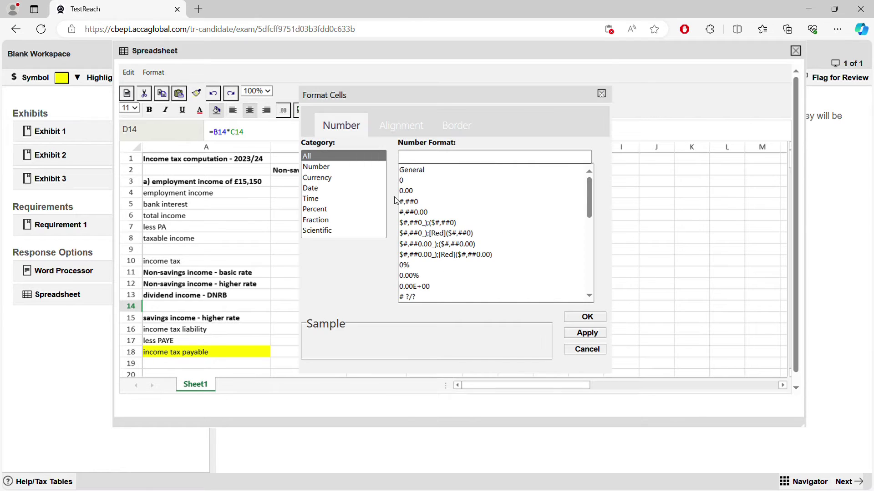
left_click(409, 183)
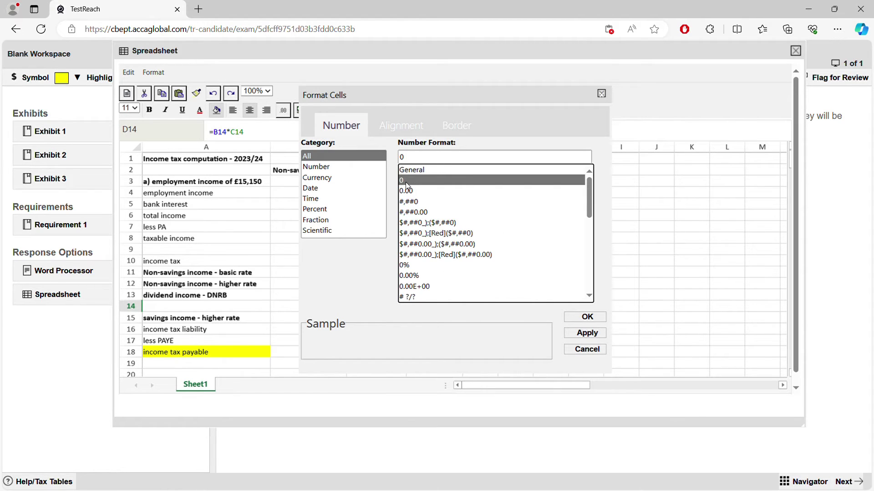
left_click(587, 317)
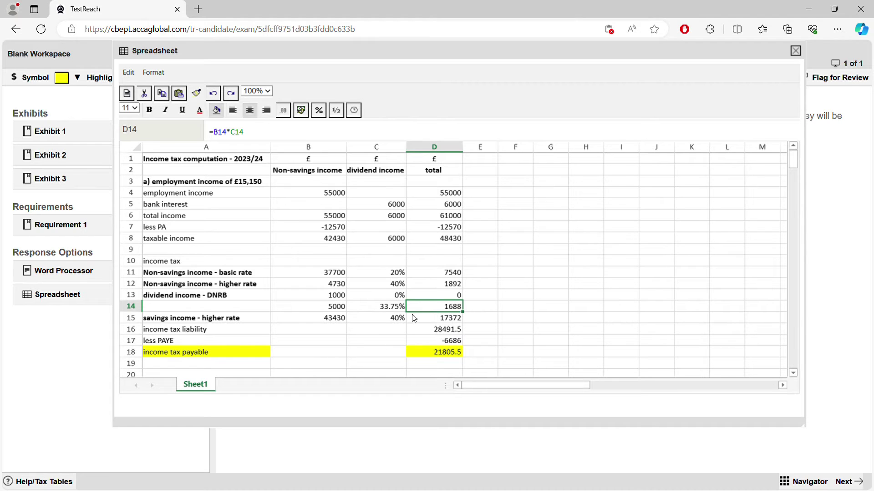
Step: Clear the amount, rate and tax formula in B15:D15 of the savings income higher rate row
left_click(343, 317)
key("Delete")
key("Right")
key("Delete")
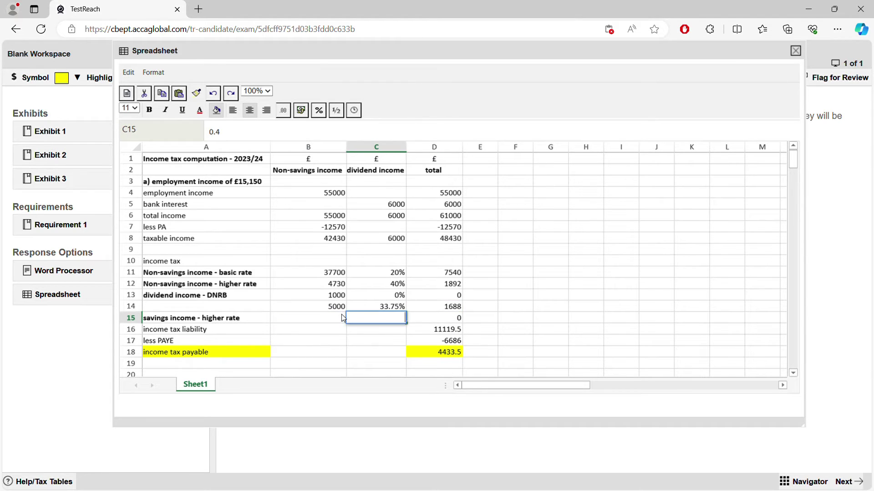
key("Right")
key("Delete")
left_click(561, 349)
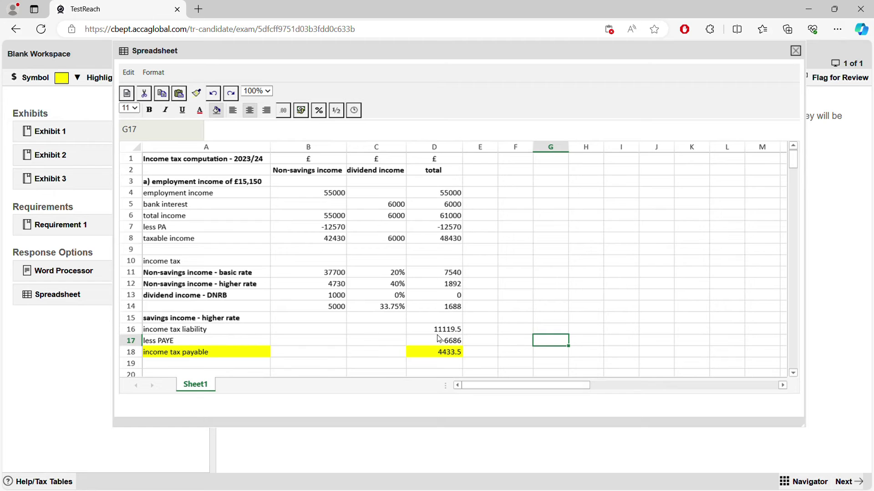
Step: Enter a formula in D15 that sums the tax amounts in D11:D14
left_click(437, 320)
type("=s")
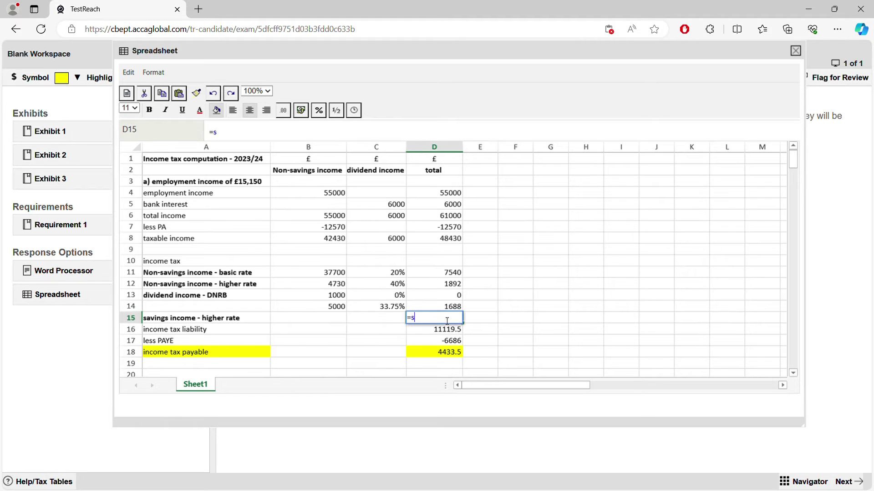
type("um(")
left_click_drag(439, 273, 425, 303)
left_click(437, 297)
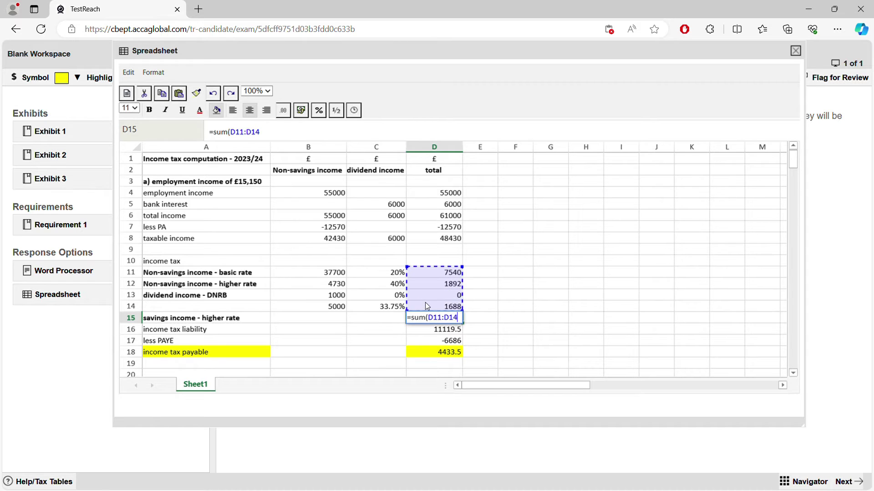
key("Return")
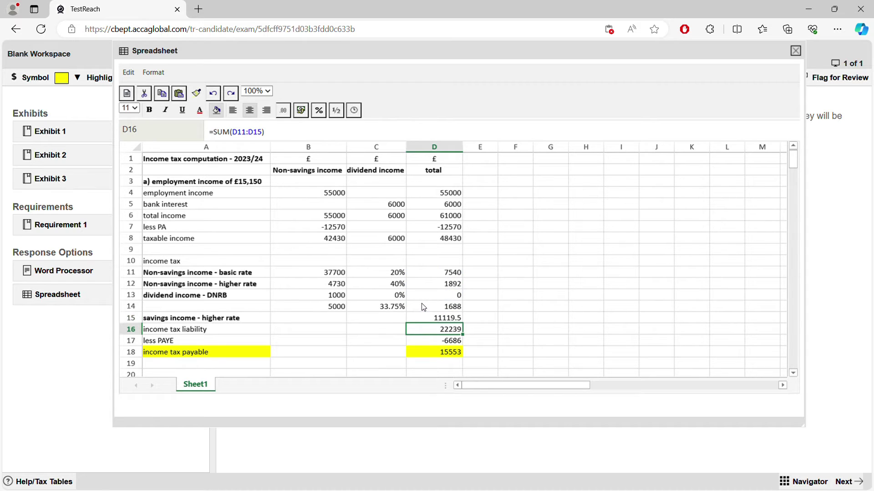
Step: Format the income tax total in D15 as a whole number without decimals
key("Up")
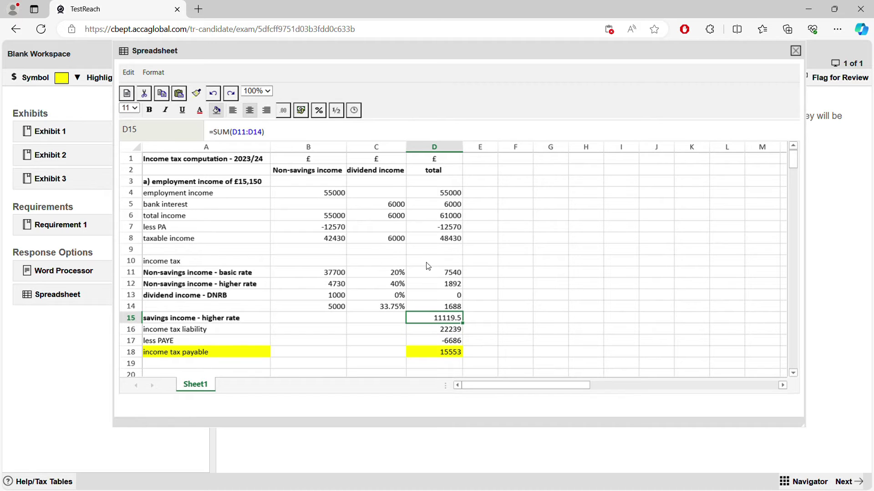
left_click(282, 111)
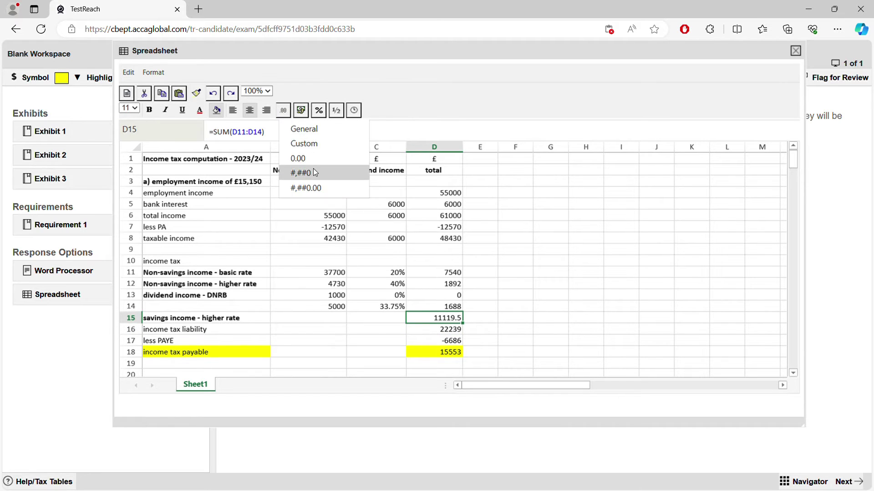
left_click(310, 143)
left_click(578, 320)
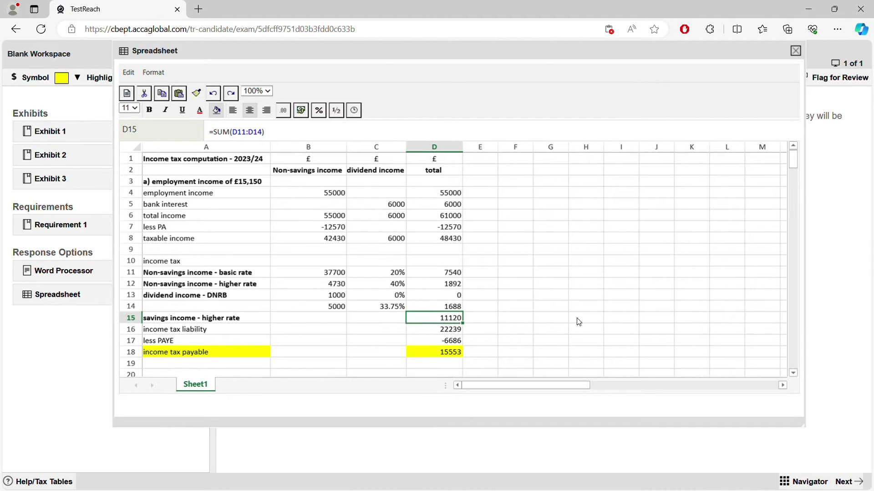
Step: Replace the sum formula in D16 with the PAYE deduction of -9432
left_click(453, 336)
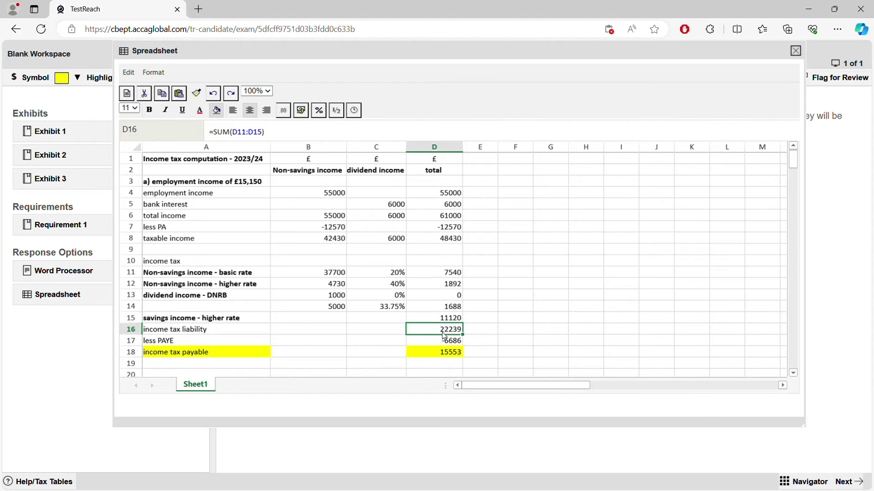
double_click(444, 336)
left_click_drag(462, 330, 322, 323)
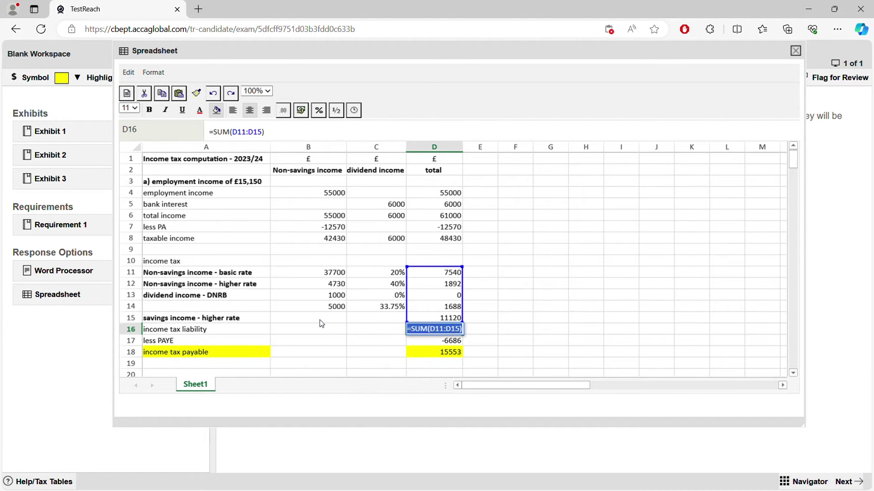
type("-9")
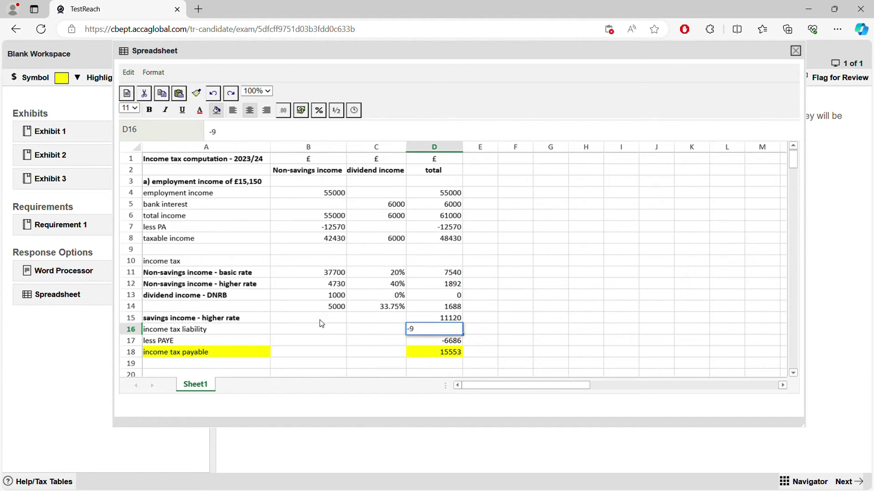
type("432")
key("Return")
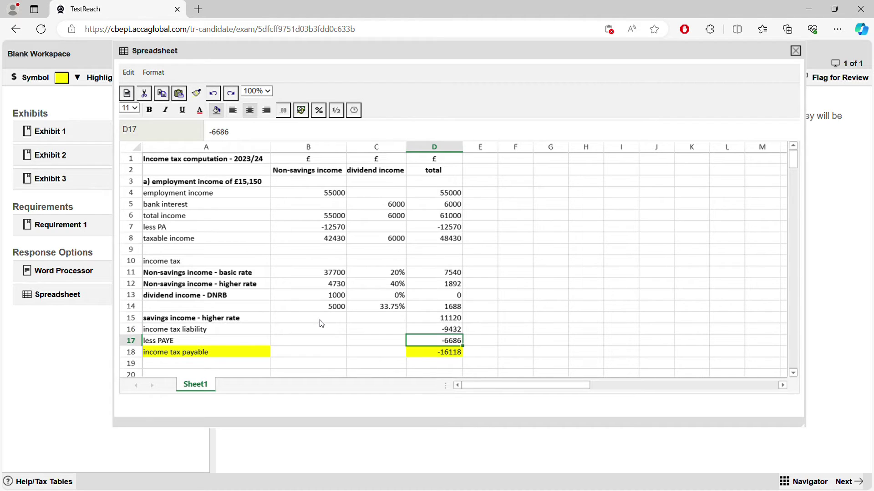
Step: Clear D18 and replace the old PAYE amount in D17 with a formula summing D15:D16
left_click(439, 357)
key("Delete")
key("Up")
key("Delete")
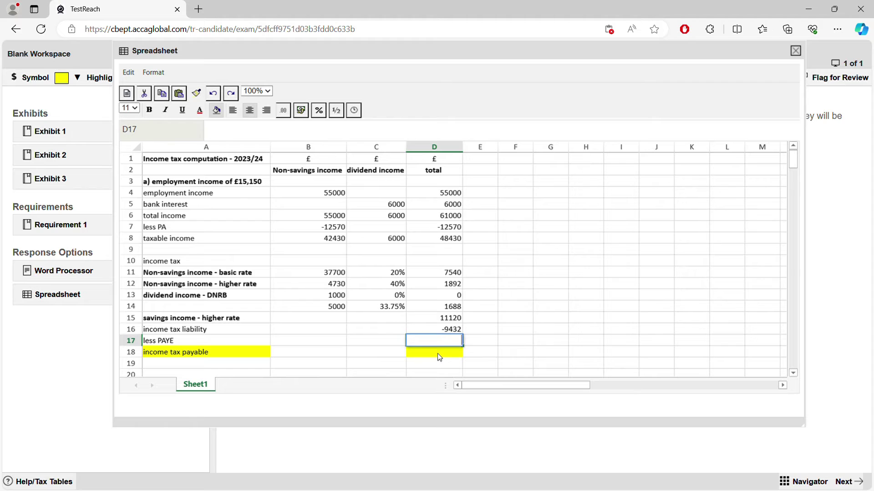
type("=sum(")
left_click_drag(432, 317, 429, 327)
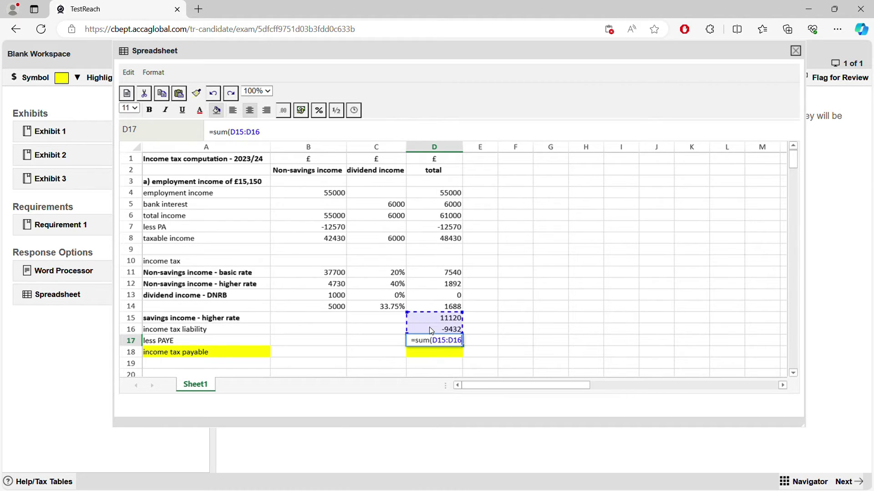
key("Return")
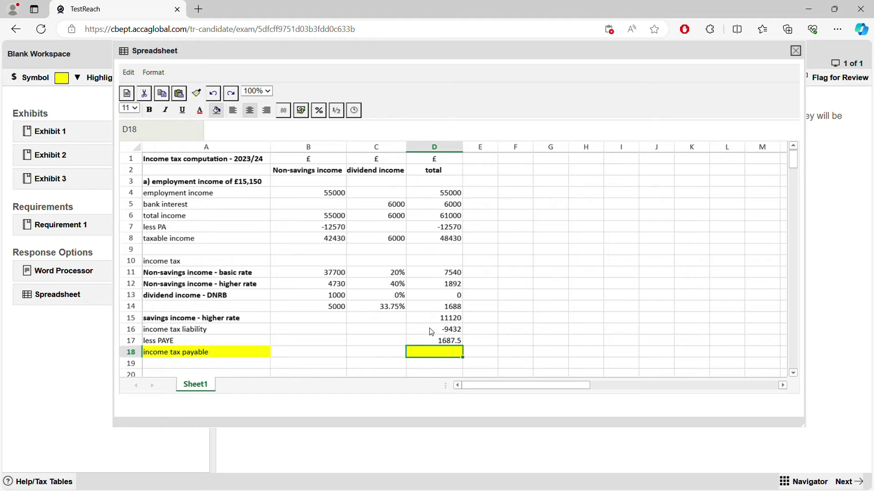
Step: Format the tax payable result in D17 as a whole number using the 0 number format
left_click(451, 342)
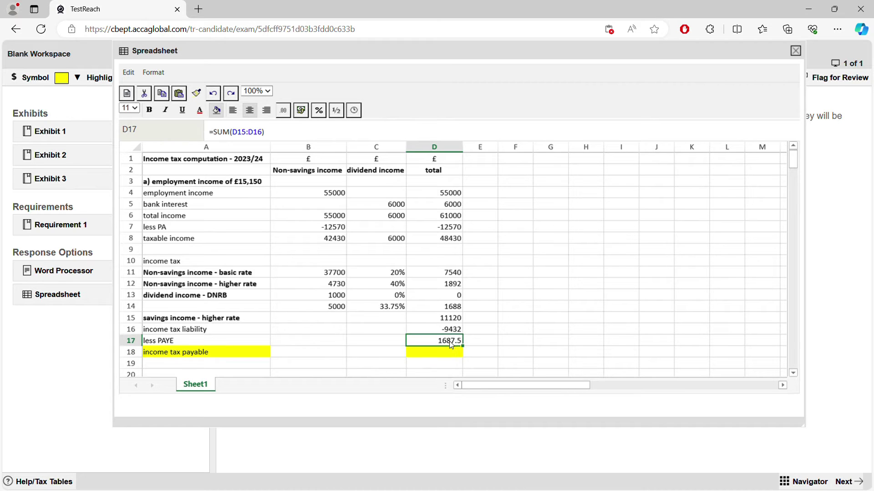
left_click(283, 110)
left_click(304, 146)
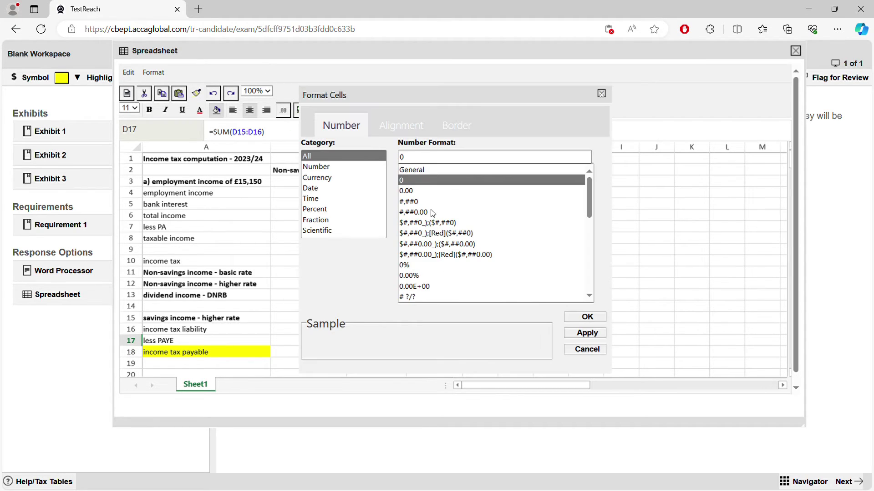
left_click(431, 182)
left_click(603, 319)
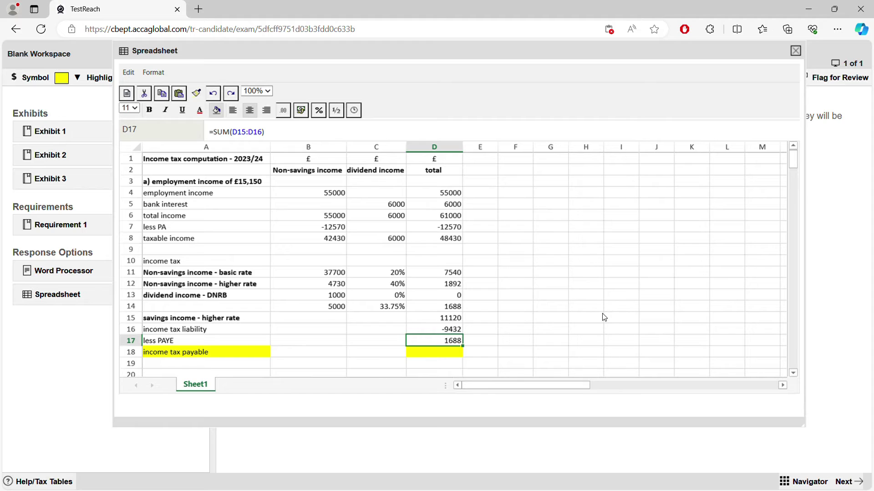
Step: Read the income figures and requirement of Test your understanding 2 in the word processor document, then return to the spreadsheet
left_click(75, 276)
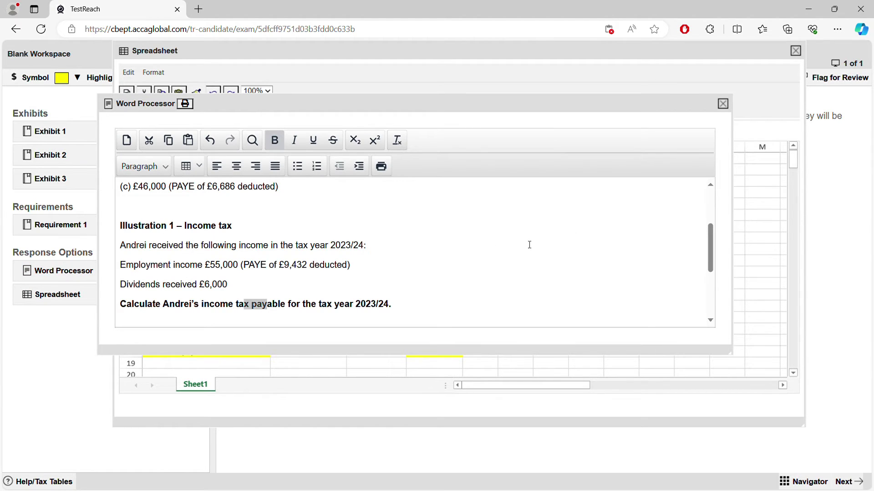
left_click_drag(710, 250, 712, 294)
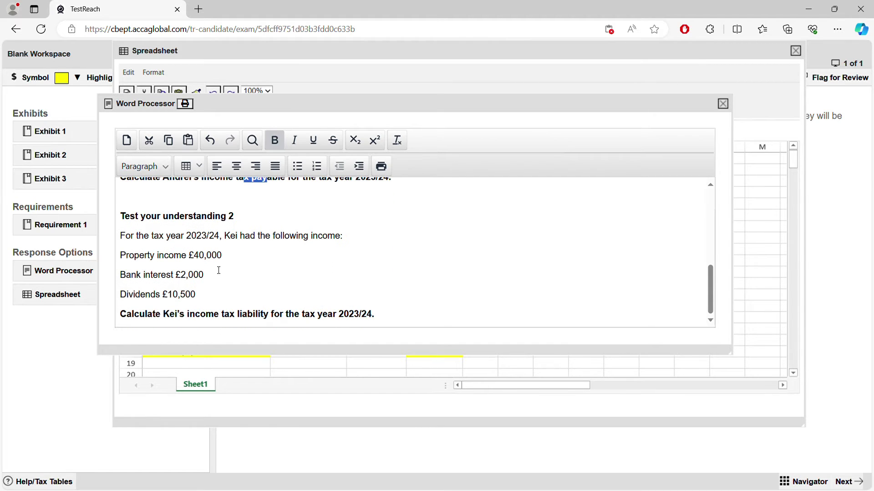
left_click_drag(197, 258, 180, 295)
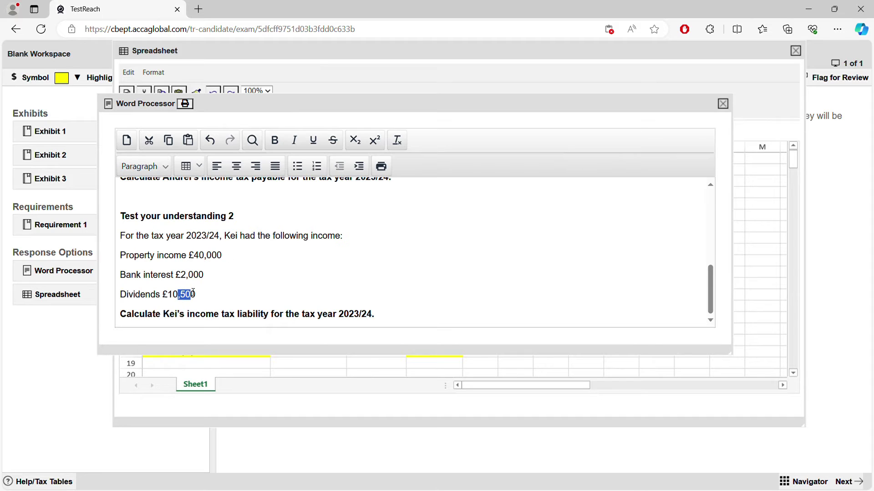
left_click(533, 247)
left_click(723, 104)
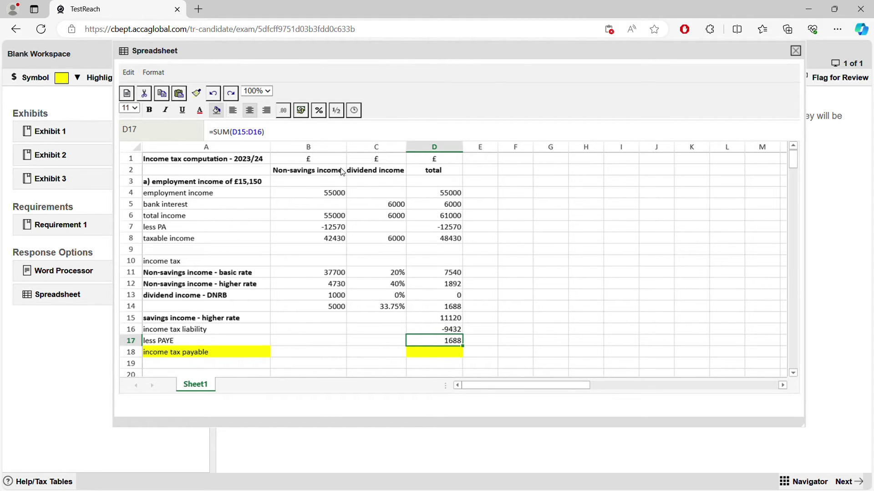
Step: Change the column heading in C2 to "savings income"
left_click(454, 176)
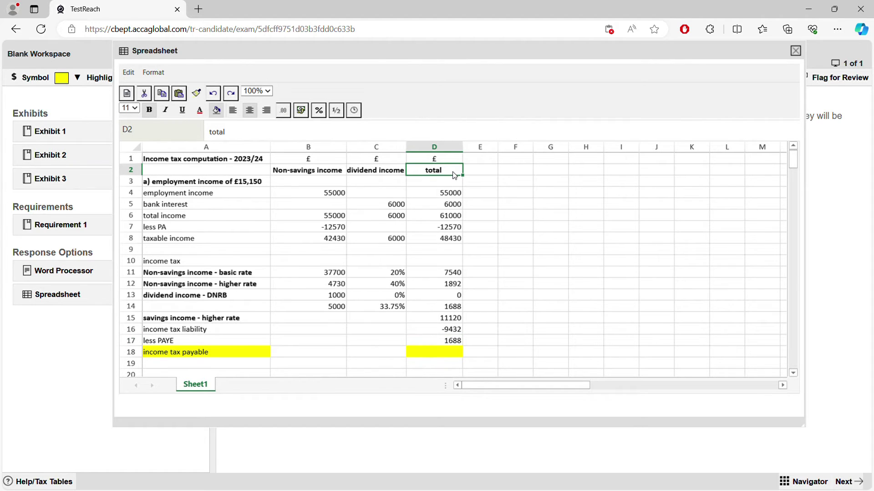
left_click(359, 172)
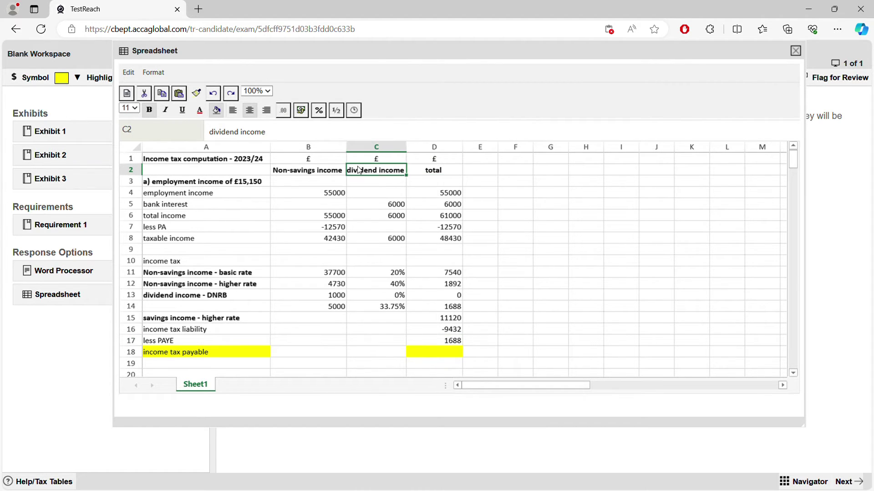
double_click(381, 173)
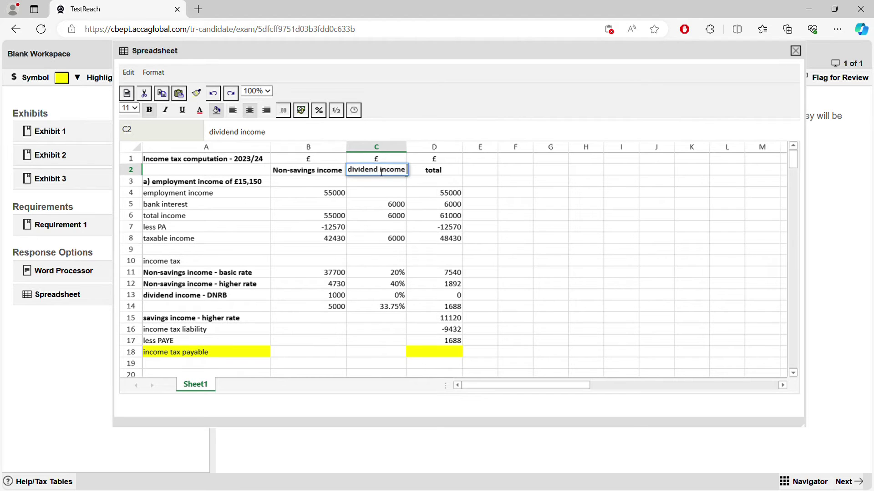
triple_click(381, 172)
type("sa")
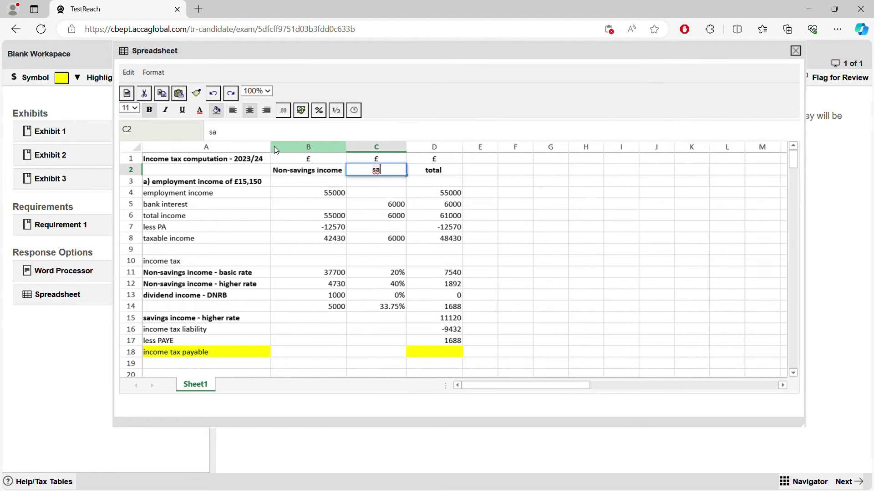
type("vings income")
left_click(431, 147)
right_click(426, 150)
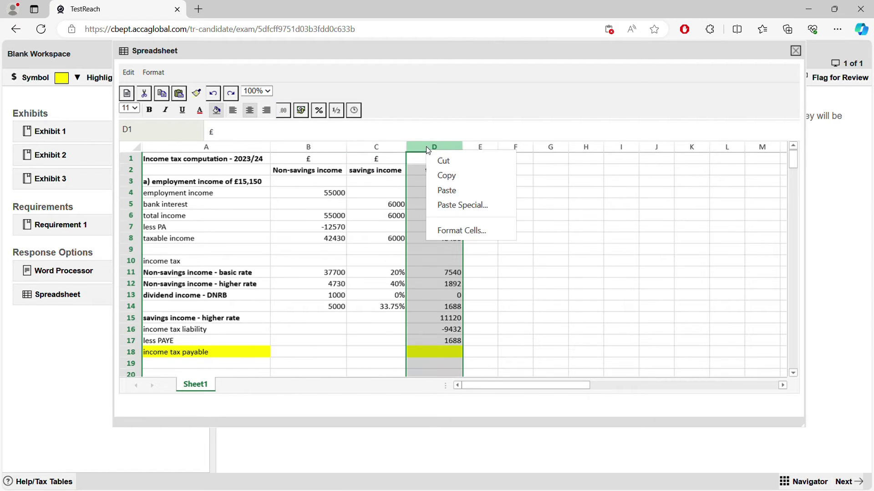
left_click(587, 294)
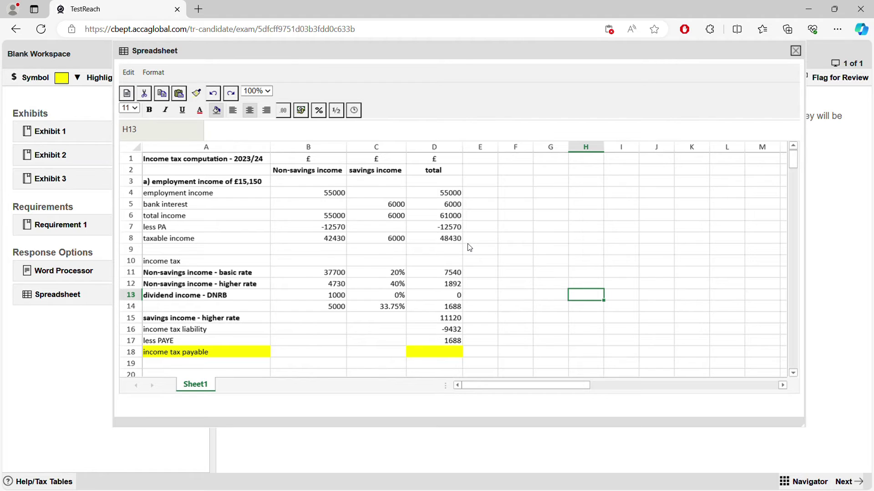
Step: Add the column heading "total" in E2 and change the heading in D2 to "dividend"
left_click(426, 170)
left_click(481, 174)
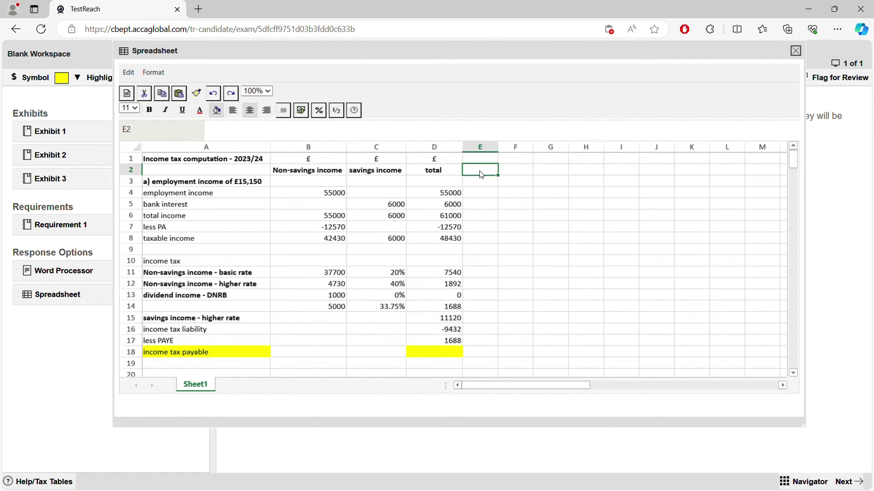
type("total")
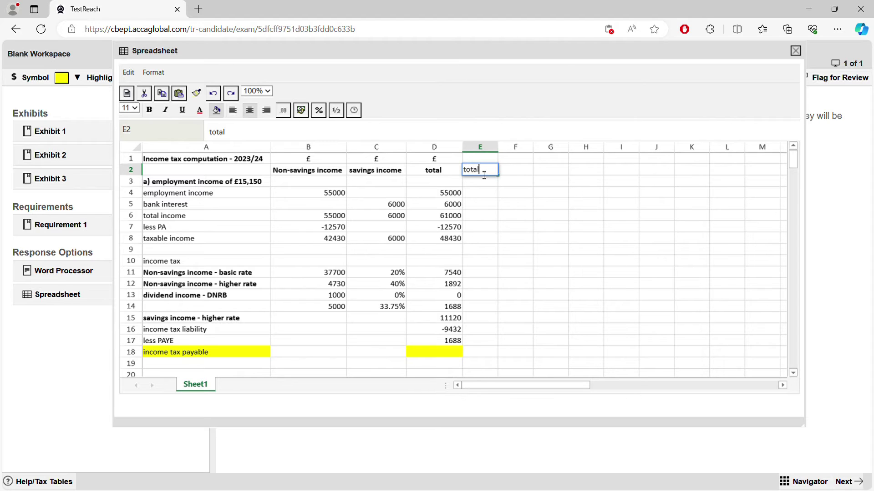
key("Left")
type("dividen")
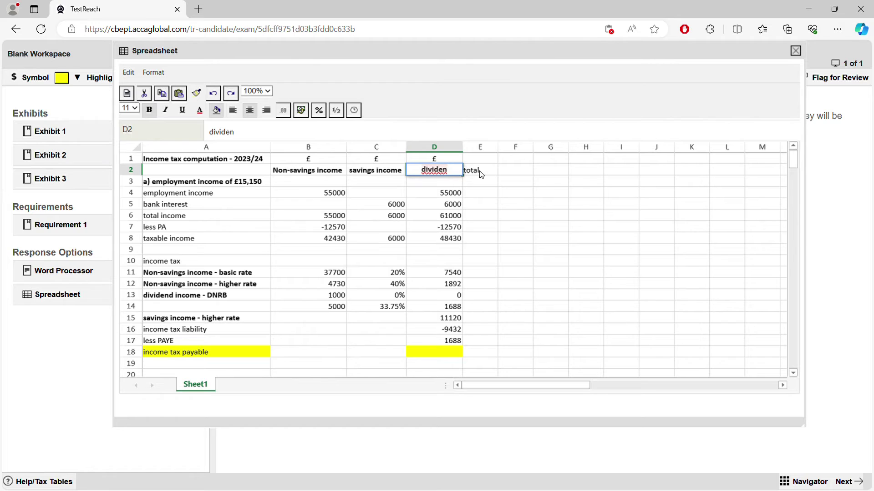
type("d")
Step: Centre and bold the "total" heading in E2
left_click(481, 174)
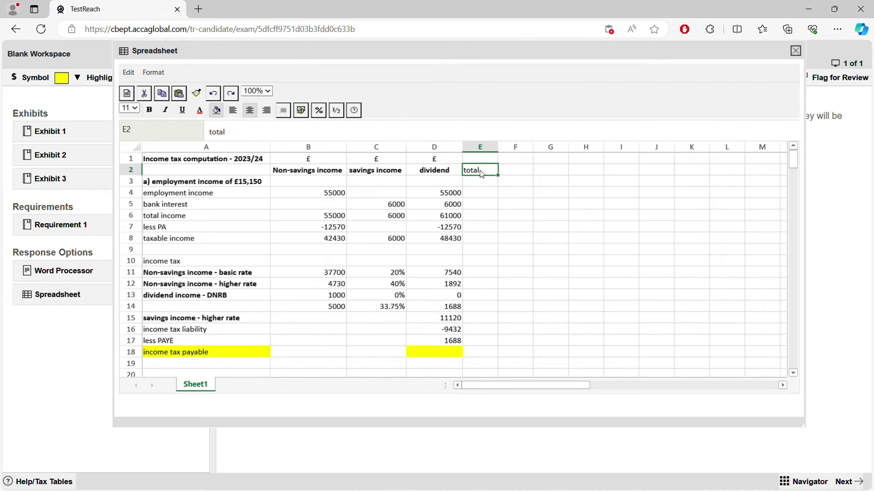
left_click(250, 110)
left_click(149, 110)
Step: Clear the old total formulas from D4:D8 in the dividend column, from employment income down to taxable income
left_click(326, 195)
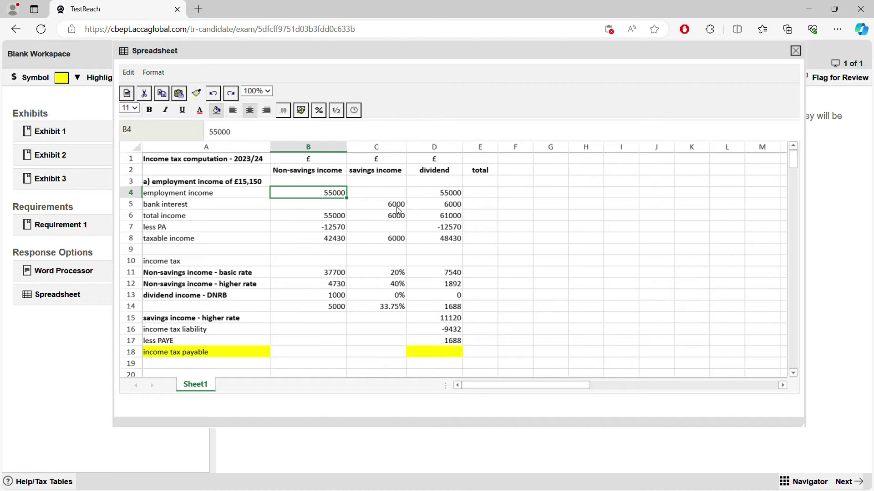
left_click(431, 197)
key("Delete")
key("Down")
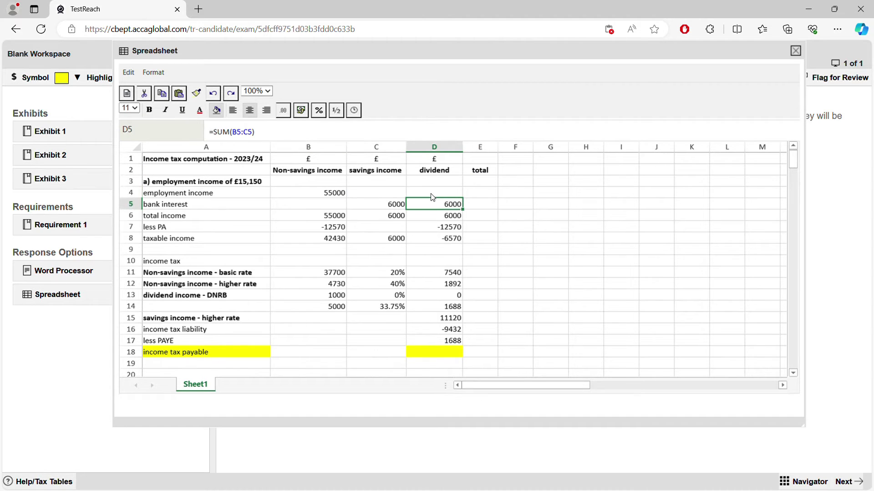
key("Delete")
key("Down")
key("Delete")
key("Down")
key("Delete")
key("Down")
key("Delete")
Step: Clear the old income tax calculation results from D11:D17
key("Down")
key("Down")
key("Down")
key("Delete")
key("Down")
key("Delete")
key("Down")
key("Delete")
key("Down")
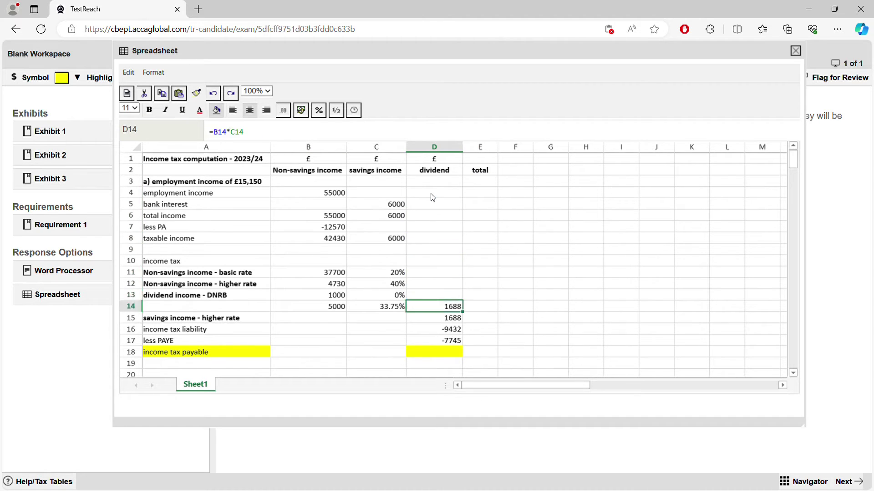
key("Down")
key("Delete")
key("Down")
key("Delete")
key("Down")
key("Up")
key("Up")
key("Up")
key("Delete")
key("Down")
key("Down")
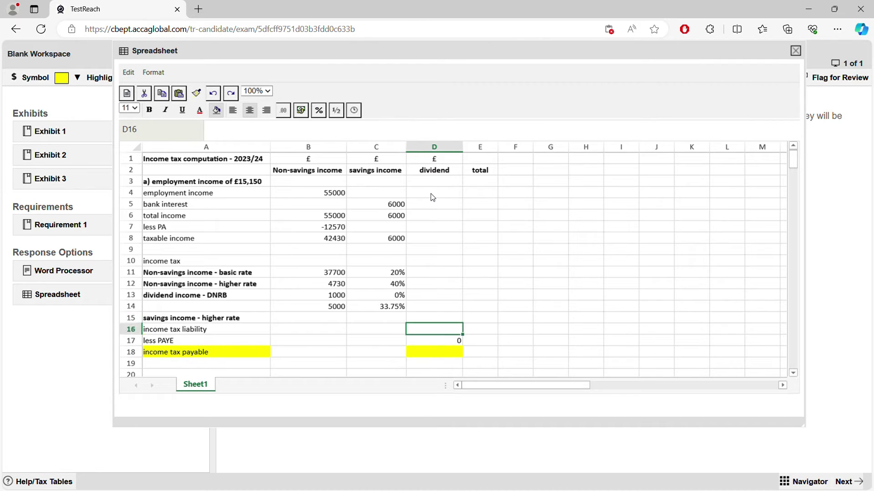
key("Down")
key("Delete")
Step: Set the non-savings income amount in B4 to 40000
key("Up")
key("Up")
key("Up")
key("Left")
key("Up")
key("Up")
key("Up")
key("Up")
key("Up")
key("Up")
key("Up")
key("Up")
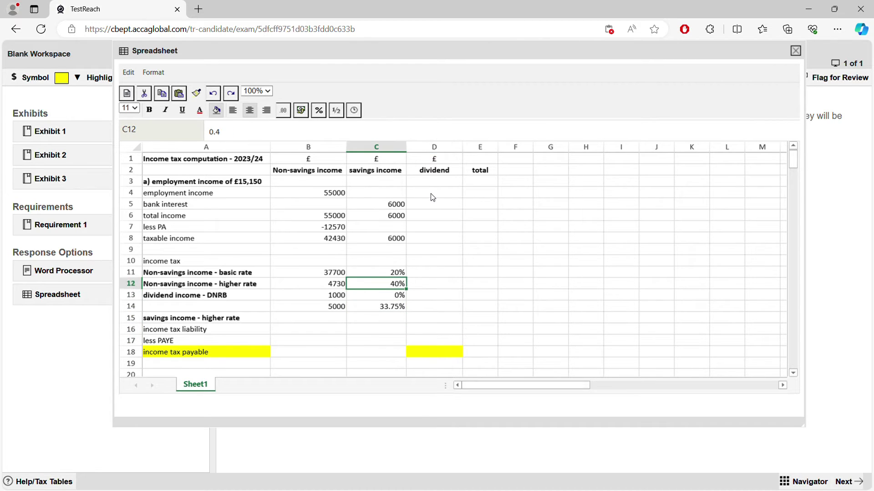
key("Left")
key("Up")
key("Up")
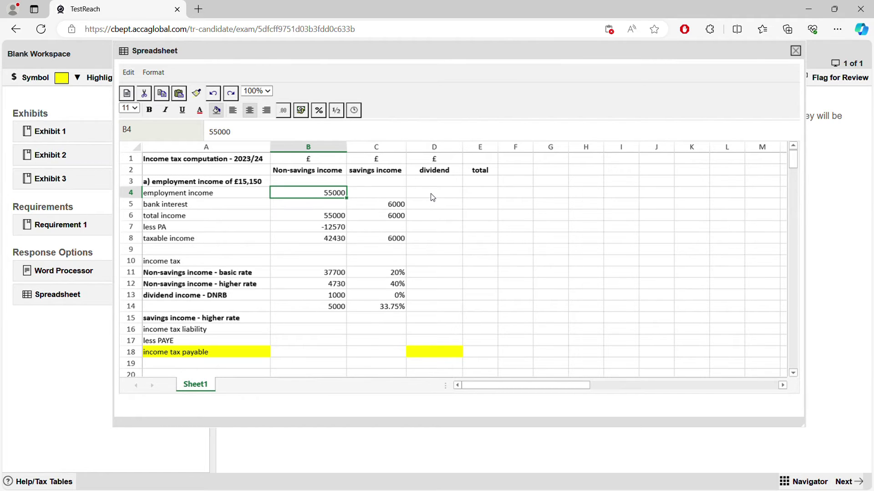
type("40000")
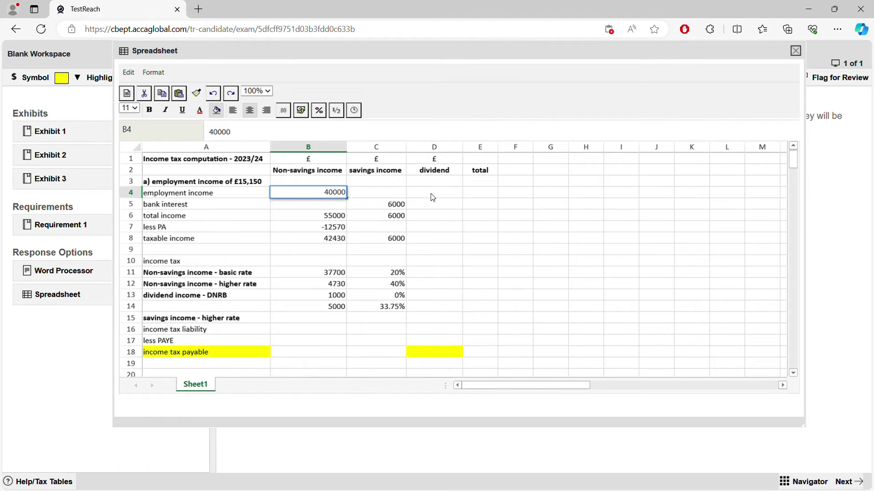
key("Return")
Step: Clear the bank interest amount in C5
key("Right")
key("Delete")
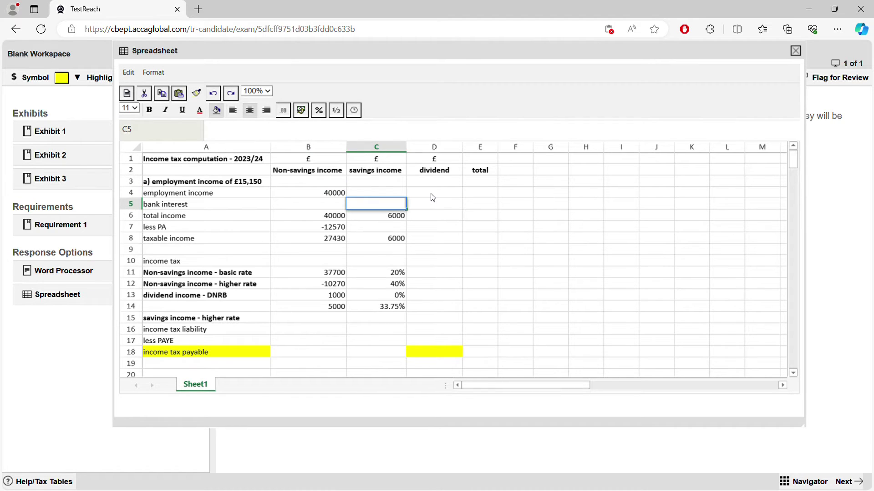
Step: Enter 2000 as bank interest in the savings income column and 10500 in the dividend column at D6
type("20000")
key("BackSpace")
key("Return")
key("Right")
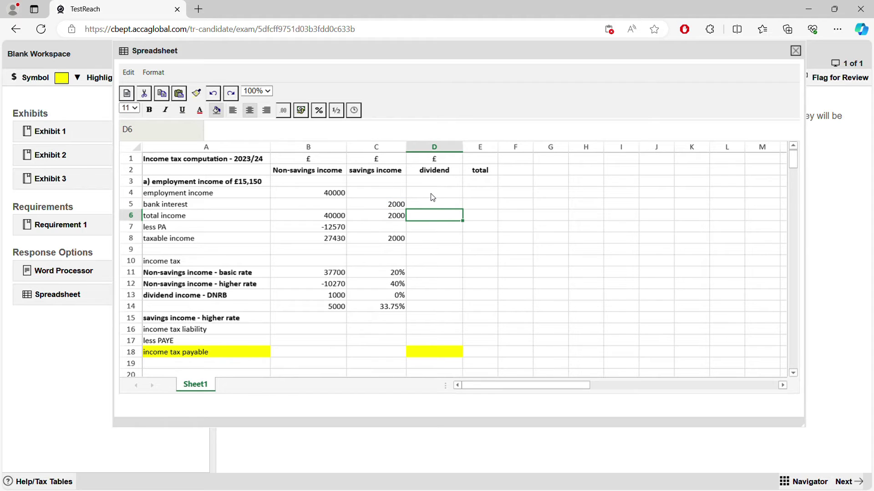
type("10500")
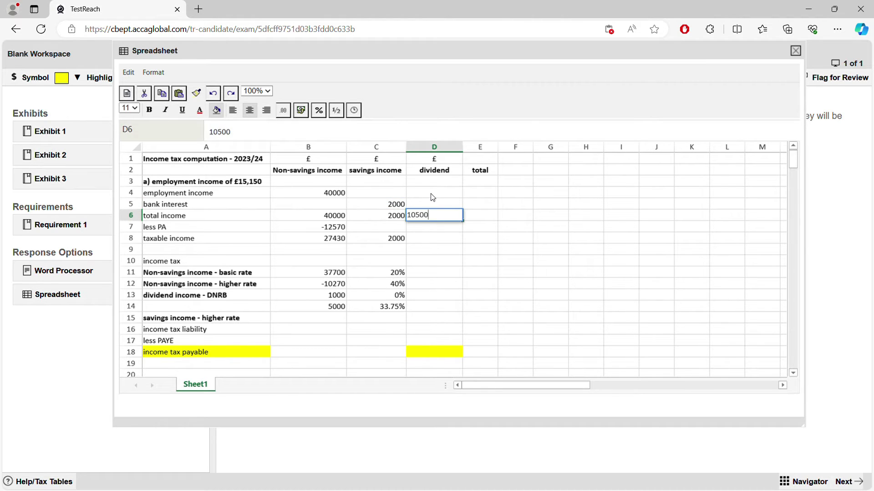
key("Return")
Step: Sum B4:D4 into E4 of the total column and fill the formula down to E6
key("Right")
key("Down")
key("Up")
key("Up")
key("Up")
key("Up")
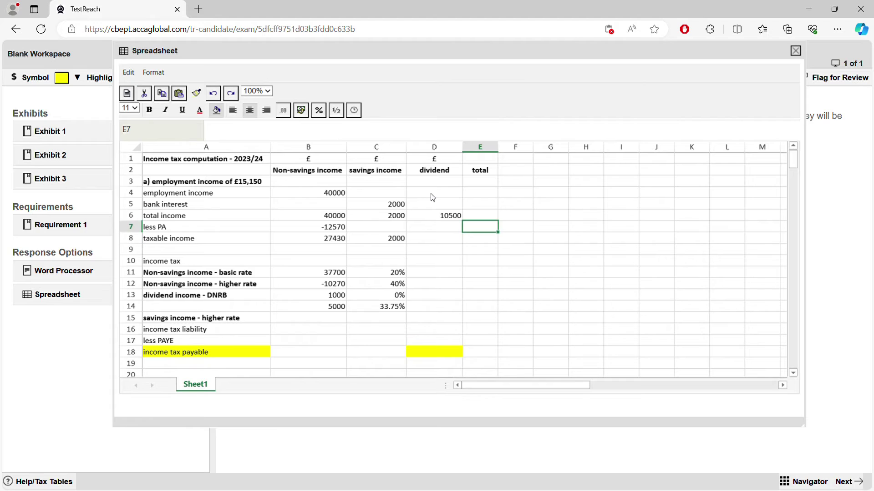
type("=sum(")
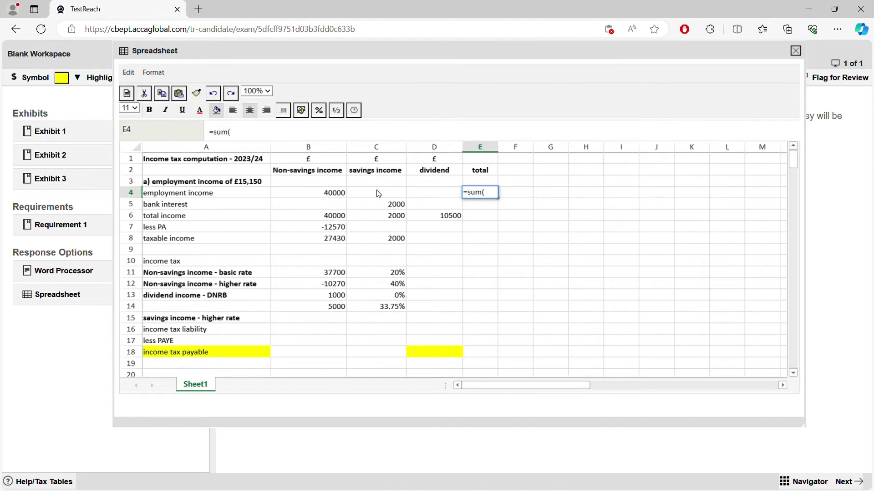
left_click_drag(327, 193, 462, 197)
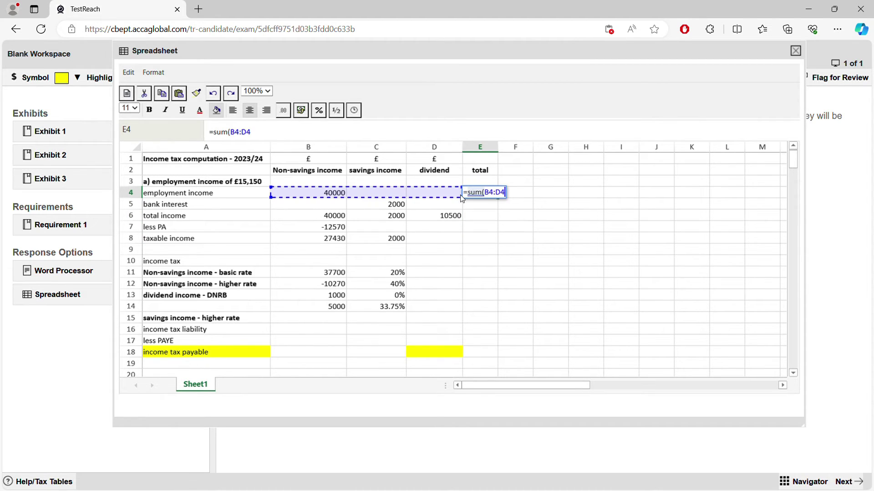
key("Return")
left_click(475, 194)
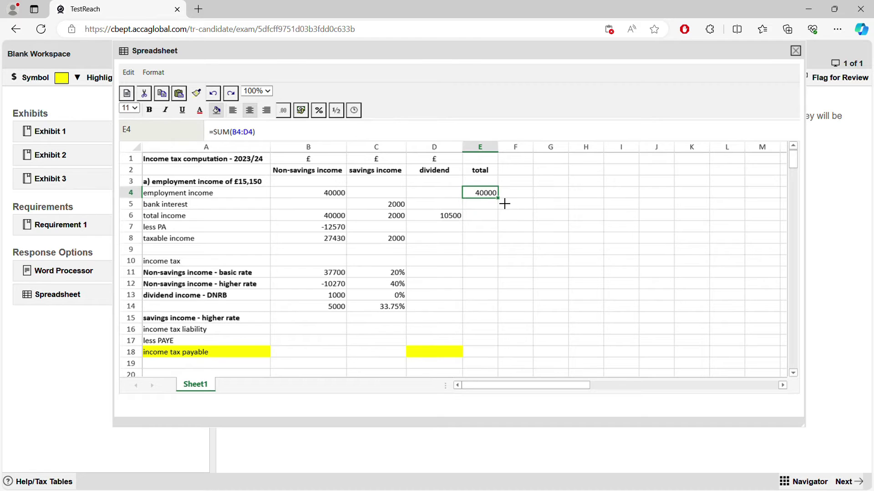
left_click_drag(498, 198, 503, 223)
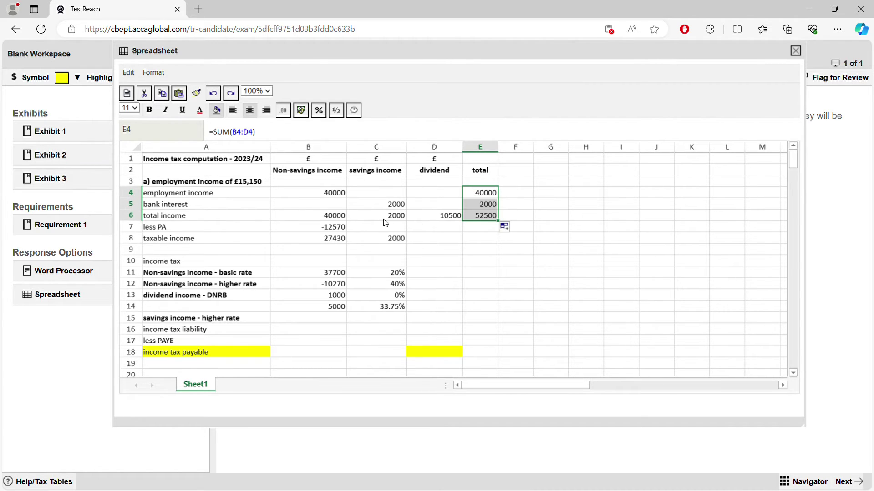
Step: Clear the row 6 formulas under non-savings income and savings income, cells B6 and C6
left_click(331, 215)
key("Delete")
key("Right")
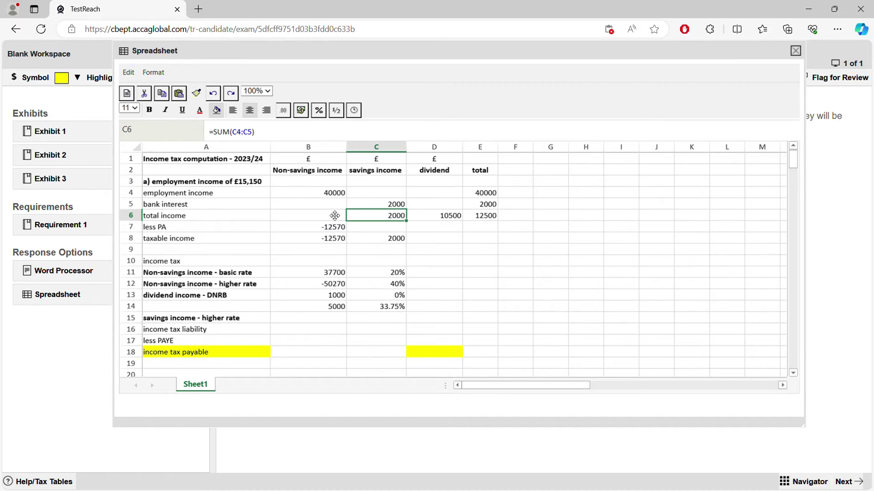
key("Delete")
left_click(438, 261)
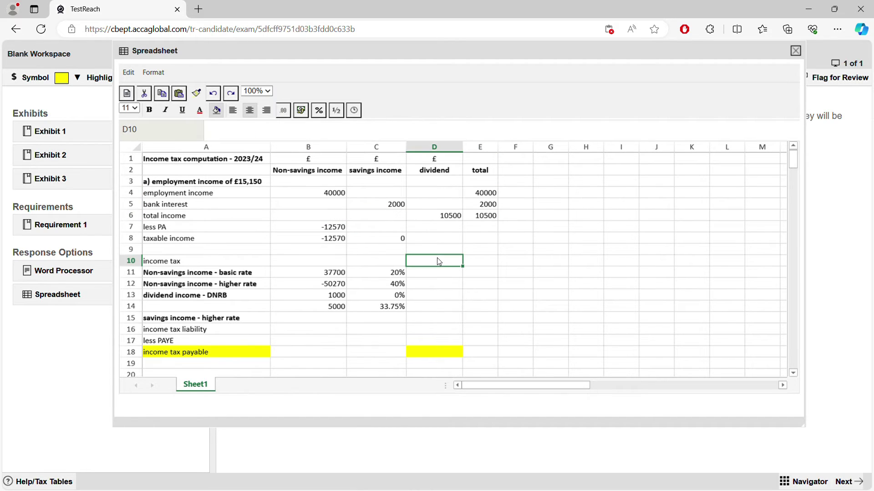
left_click(485, 217)
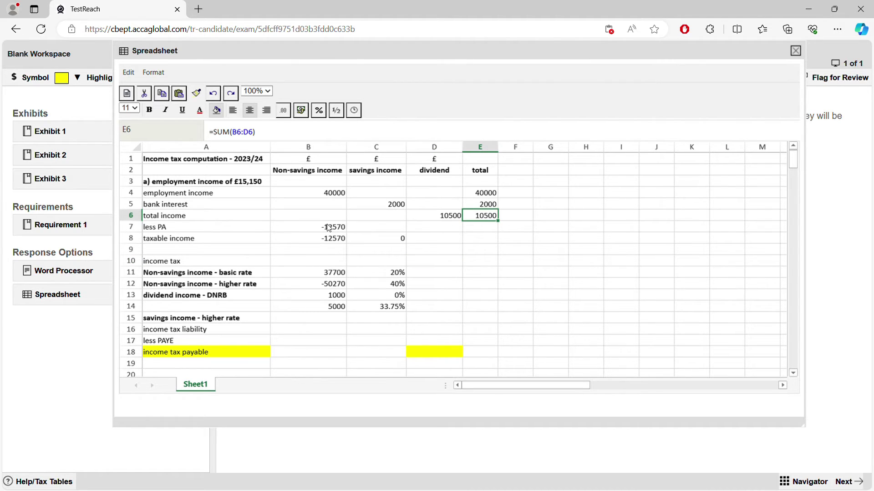
Step: Relabel cell A7 as "total income"
left_click(179, 229)
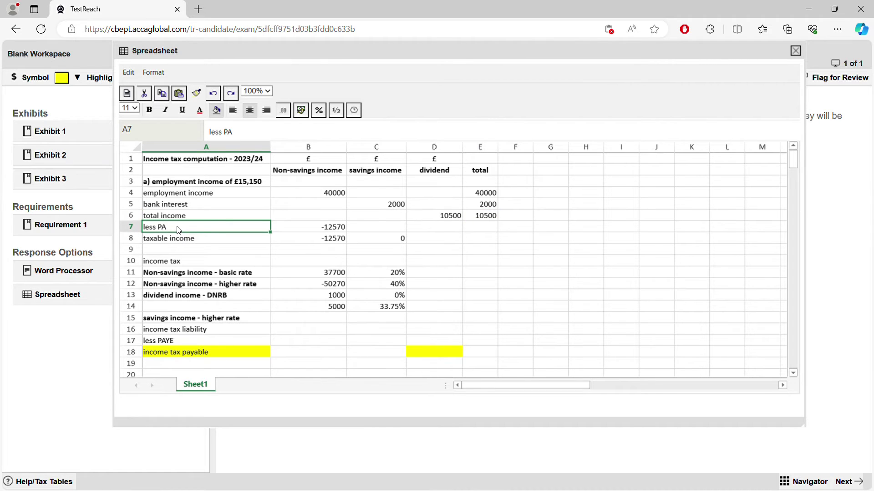
type("tota")
key("BackSpace")
key("BackSpace")
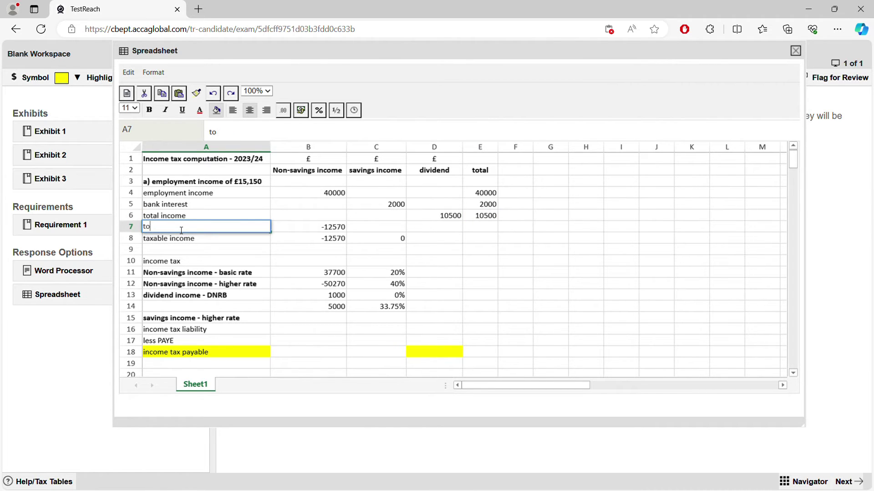
type("tal income")
Step: Sum B4:B6 in cell B7 and fill the formula across the total income row to E7
left_click(323, 227)
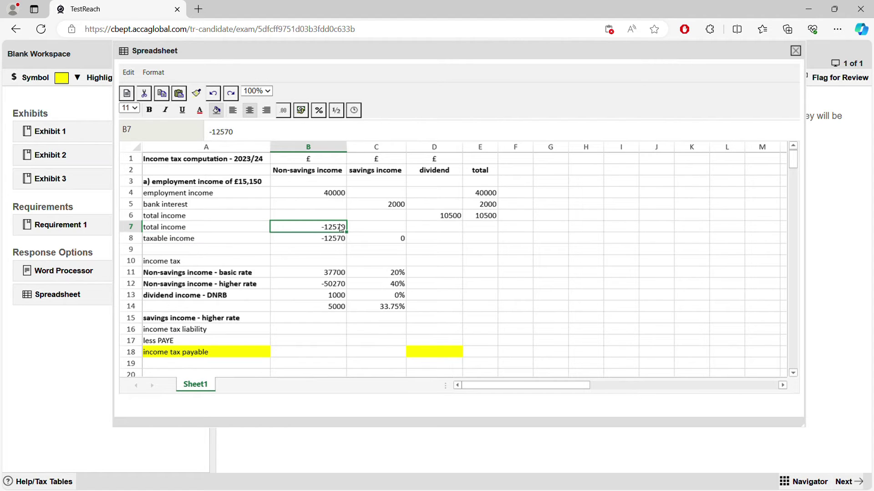
type("=sum(")
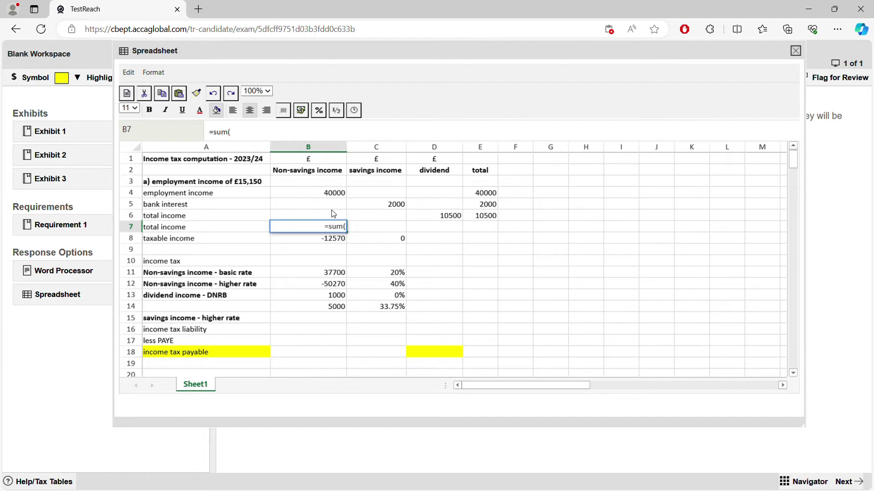
left_click_drag(330, 195, 328, 214)
key("Return")
left_click(336, 229)
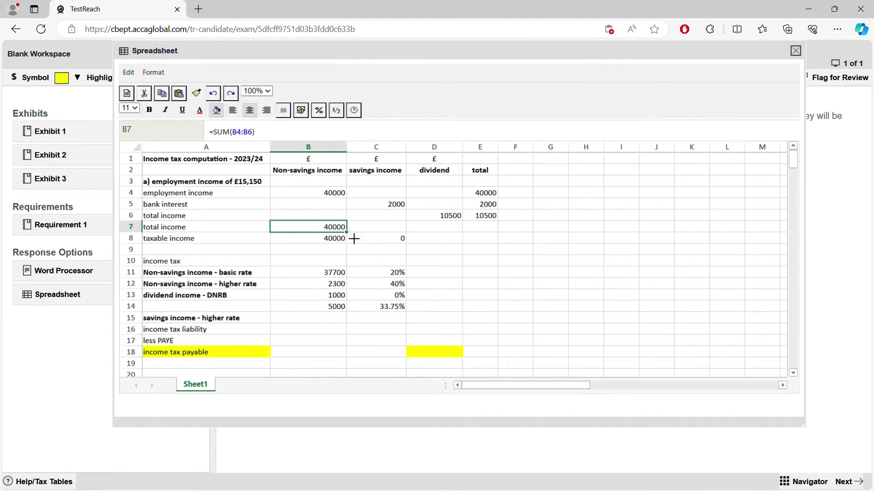
left_click_drag(352, 237, 501, 233)
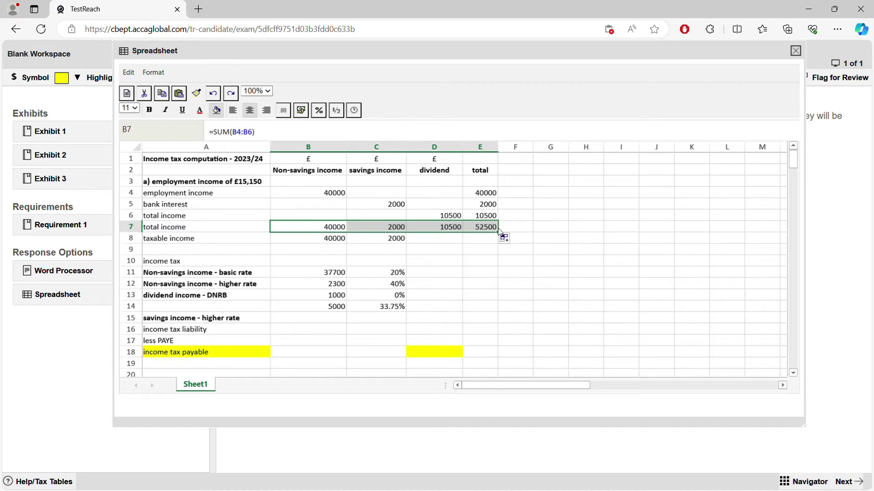
Step: Enter the label "- PA" in A8 and -12570 in the non-savings income cell B8
left_click(246, 240)
type("-")
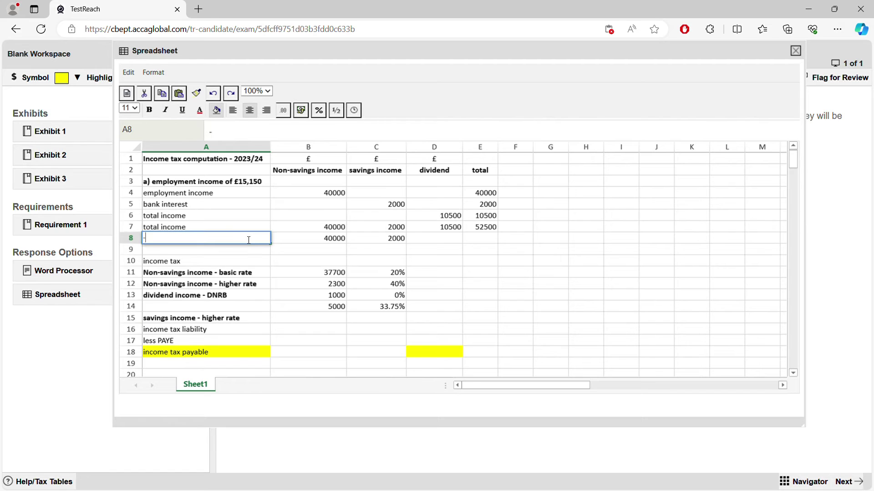
type(" PA")
double_click(312, 238)
left_click_drag(314, 238, 217, 238)
type("-12570")
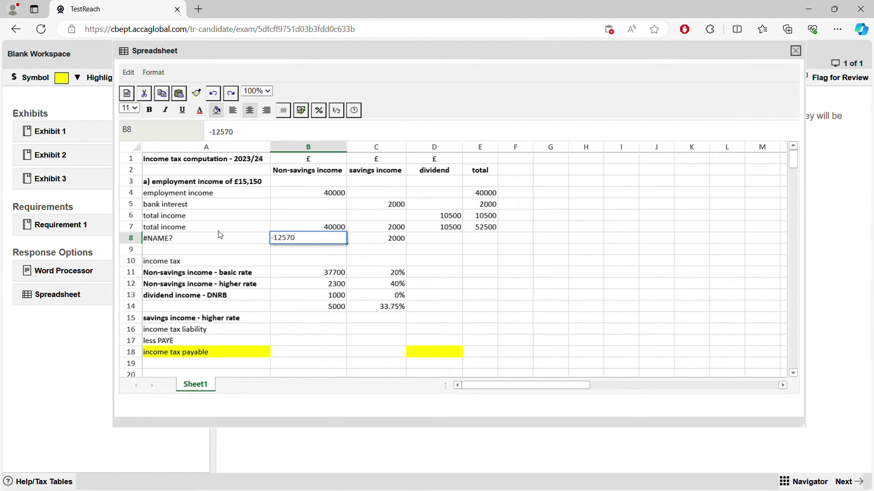
left_click(341, 240)
Step: Clear the savings income formula in C8 and copy the -12570 from B8 into the total column at E8
left_click(473, 239)
left_click(388, 240)
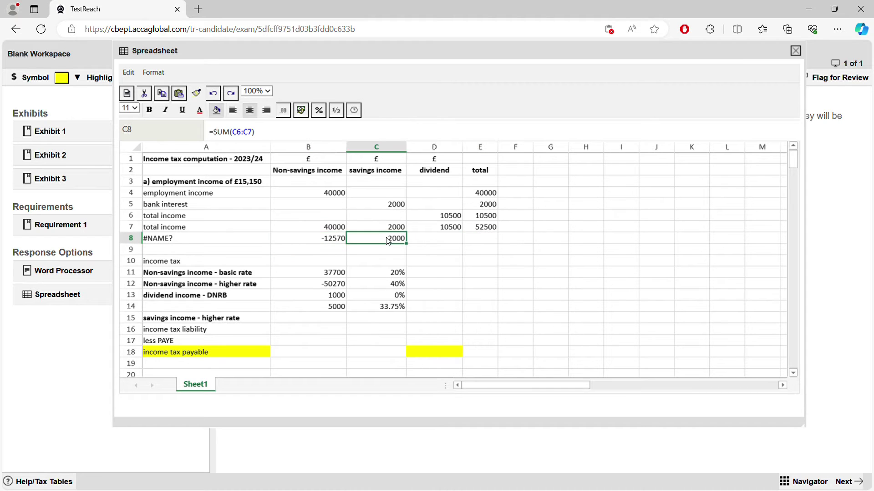
key("BackSpace")
left_click(333, 241)
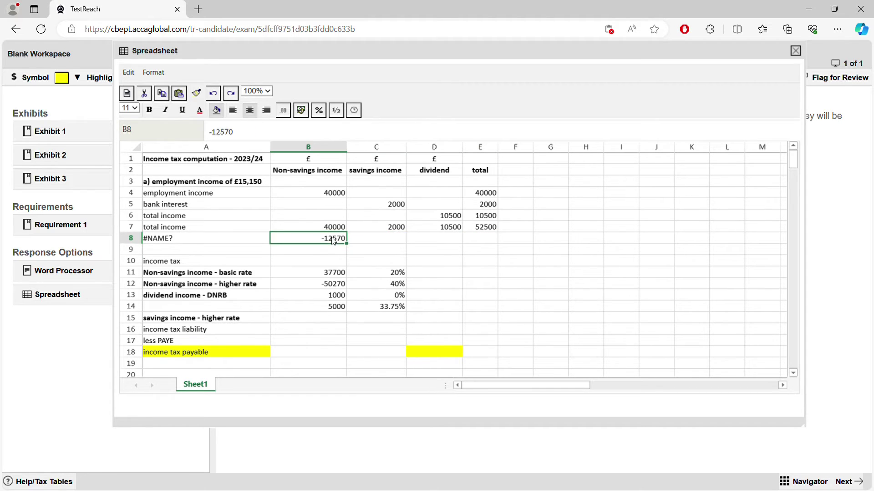
right_click(336, 241)
left_click(358, 262)
left_click(484, 230)
right_click(473, 242)
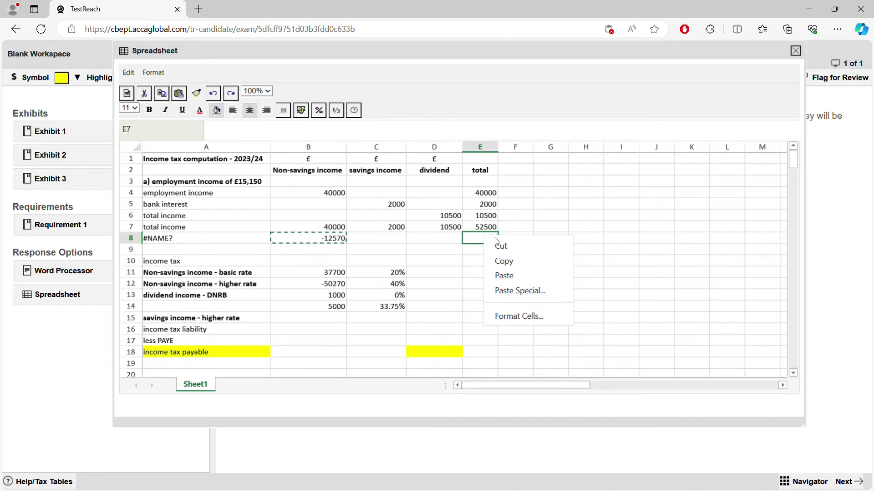
left_click(474, 243)
right_click(473, 242)
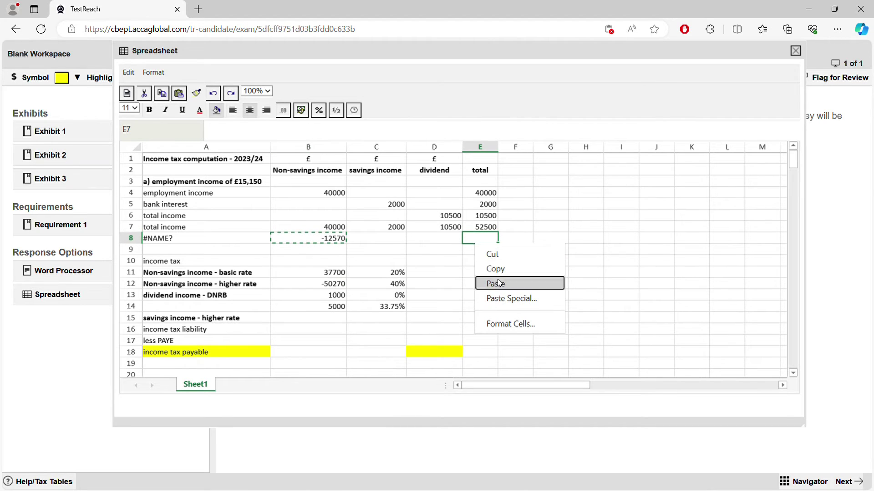
left_click(501, 284)
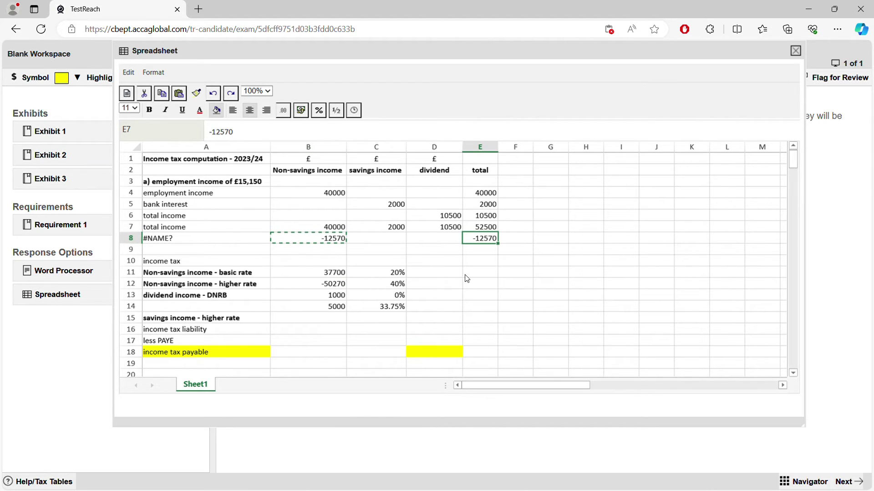
Step: Try to relabel cell A8 as "-PA"
left_click(197, 253)
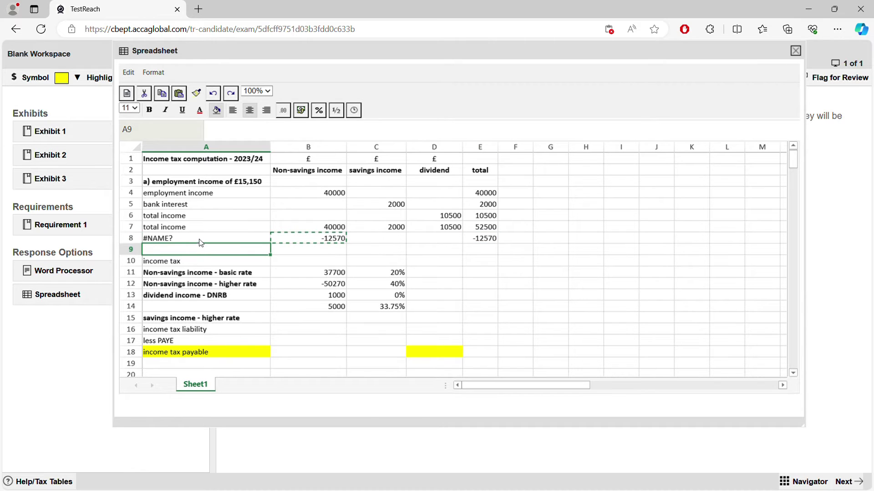
double_click(205, 239)
key("BackSpace")
key("BackSpace")
key("BackSpace")
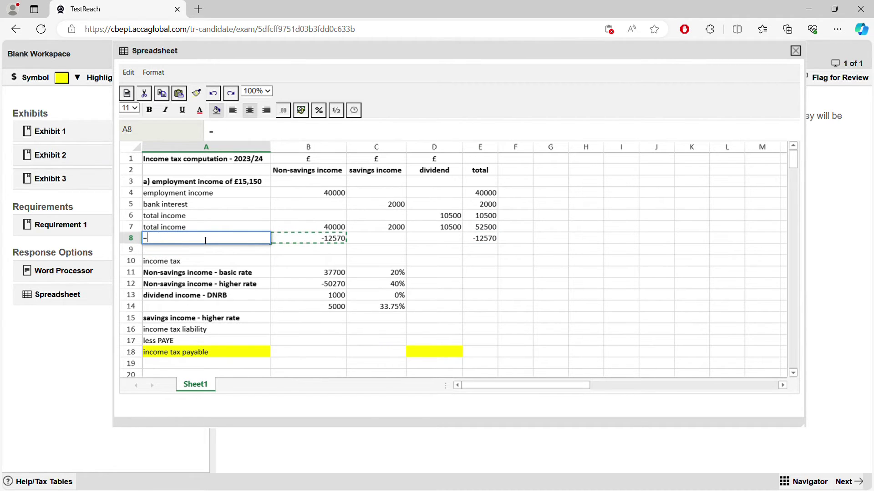
key("BackSpace")
type("-PA")
left_click(226, 272)
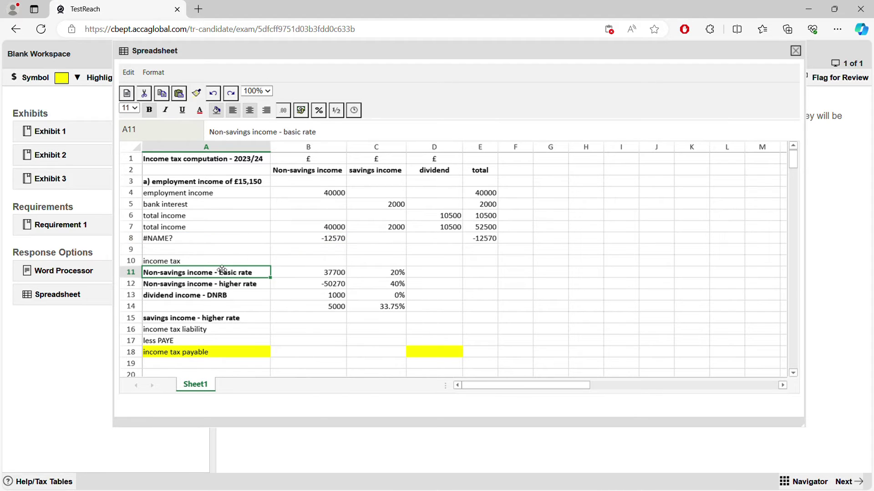
Step: Replace the contents of cell A8 with the label "less PA"
double_click(190, 244)
key("BackSpace")
key("BackSpace")
key("BackSpace")
key("BackSpace")
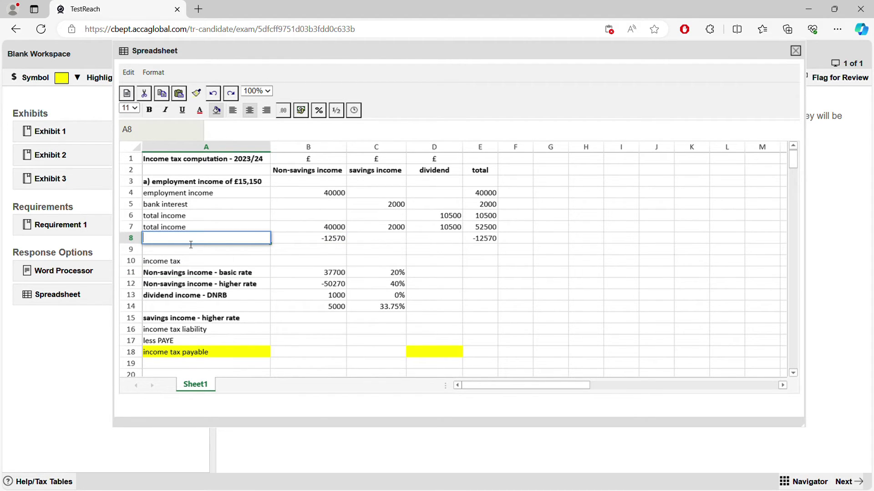
type("less PA")
left_click(249, 296)
Step: Label cell A9 as "taxable income"
left_click(219, 256)
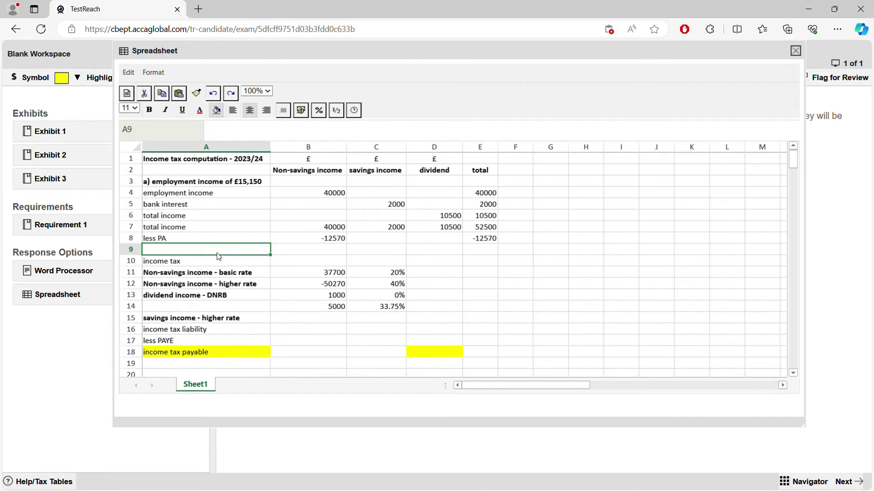
type("tax")
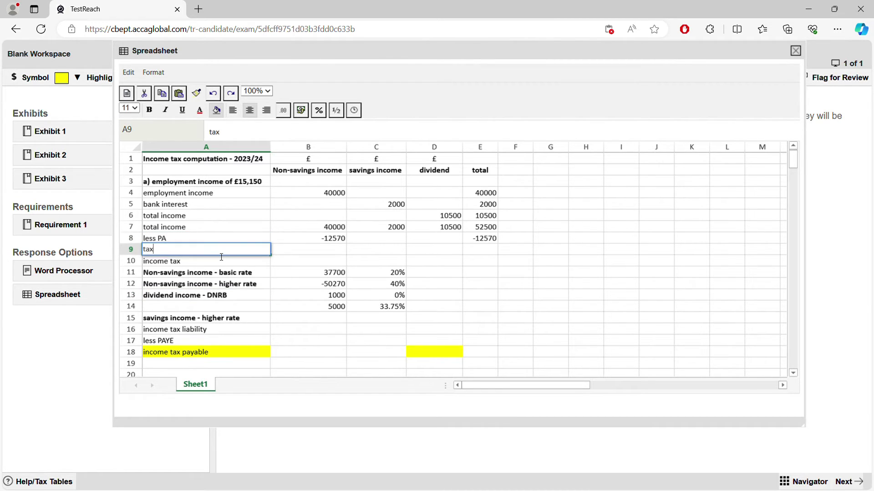
type("able income")
key("Tab")
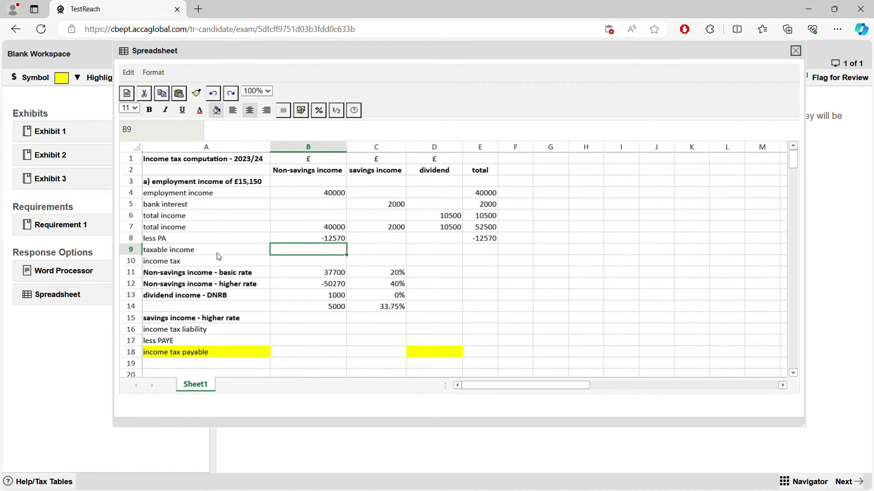
Step: Sum B7:B8 in cell B9 and fill the formula across the taxable income row to E9
type("=sum(")
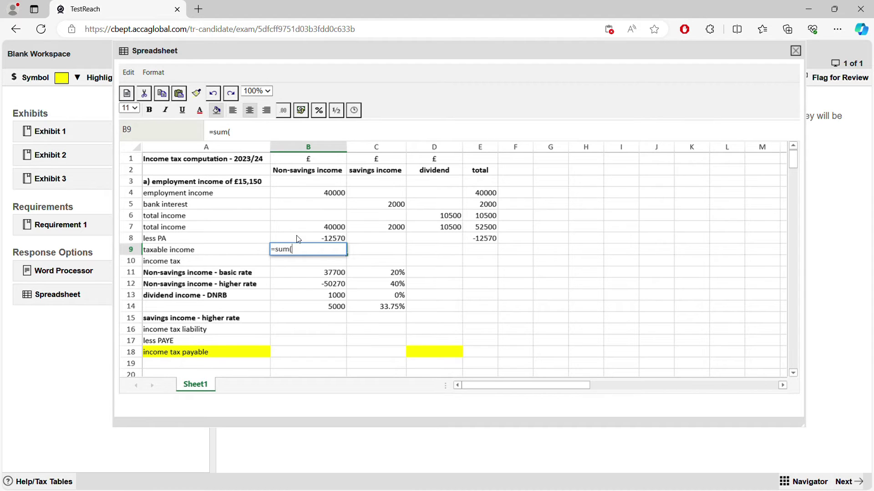
left_click_drag(303, 229, 302, 239)
key("Return")
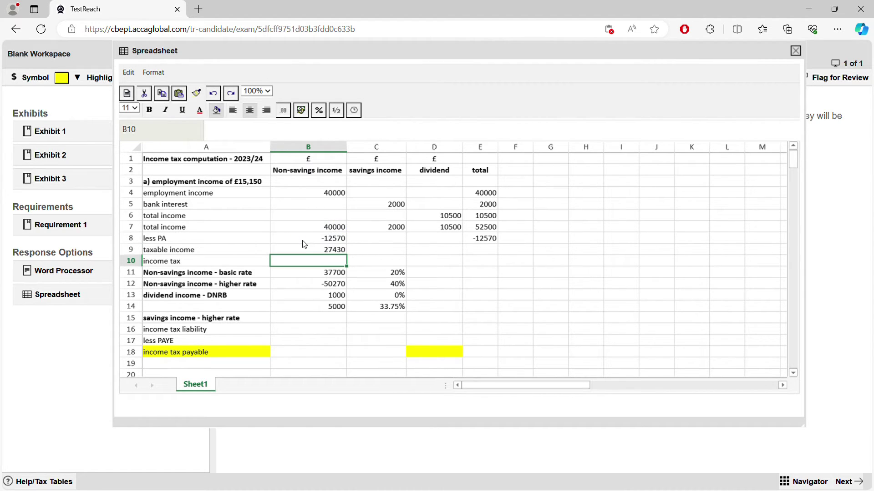
left_click(303, 249)
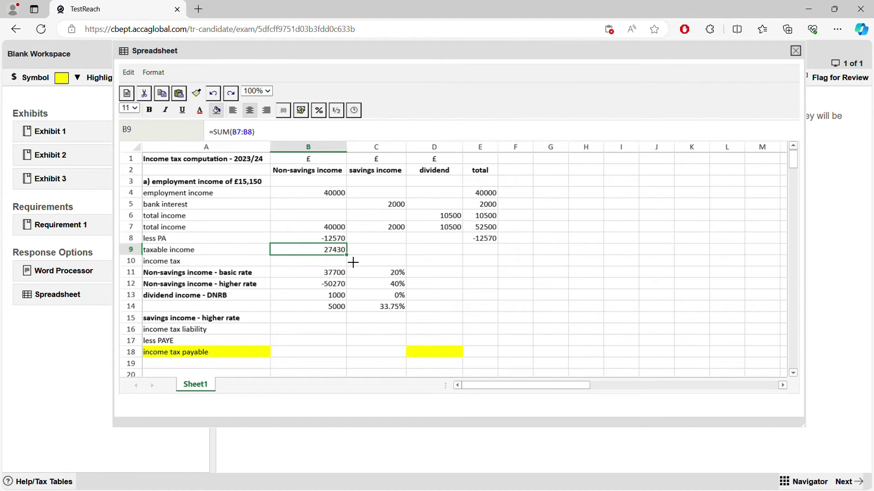
left_click_drag(353, 259, 466, 257)
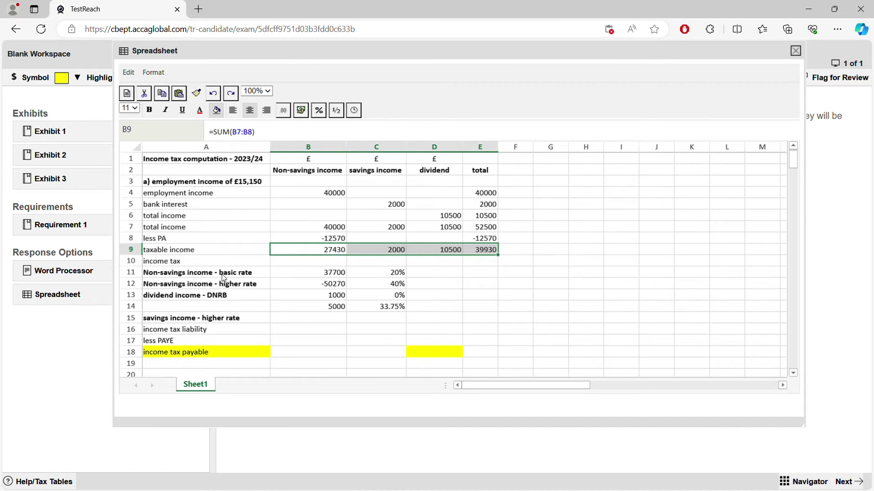
left_click(238, 276)
left_click(317, 255)
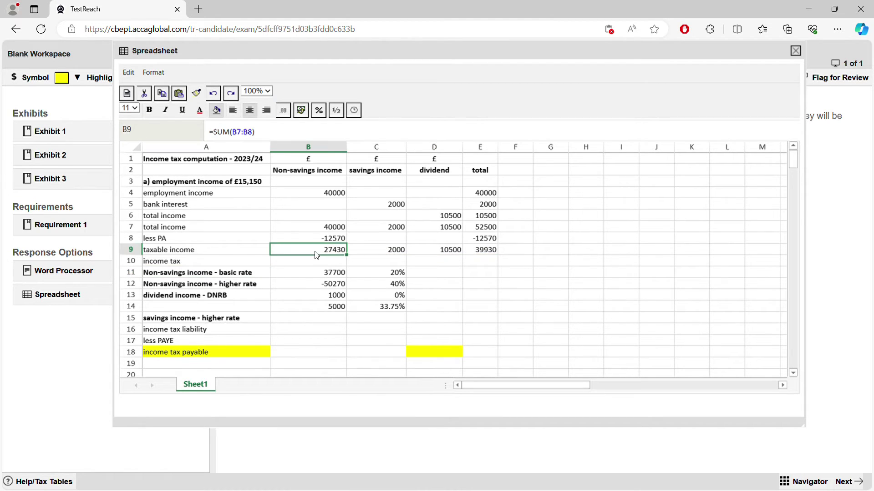
Step: Set the basic rate amount for non-savings income in cell B11 to 27430
left_click(473, 251)
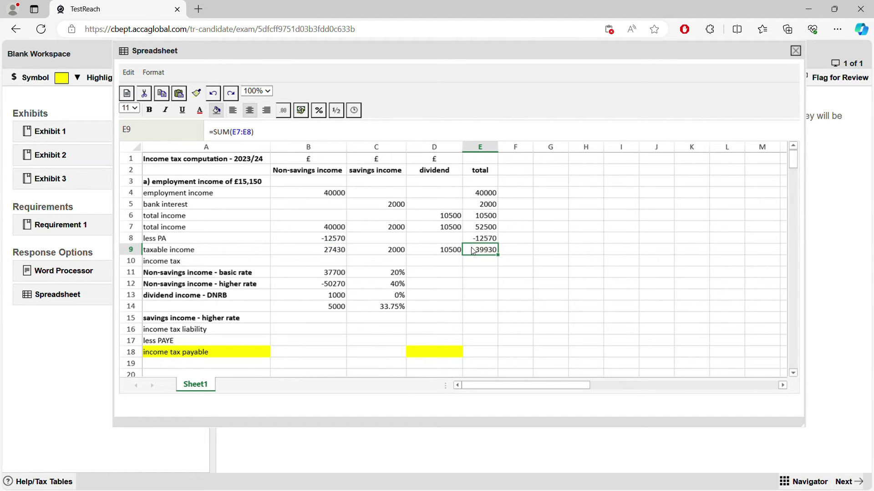
left_click(317, 252)
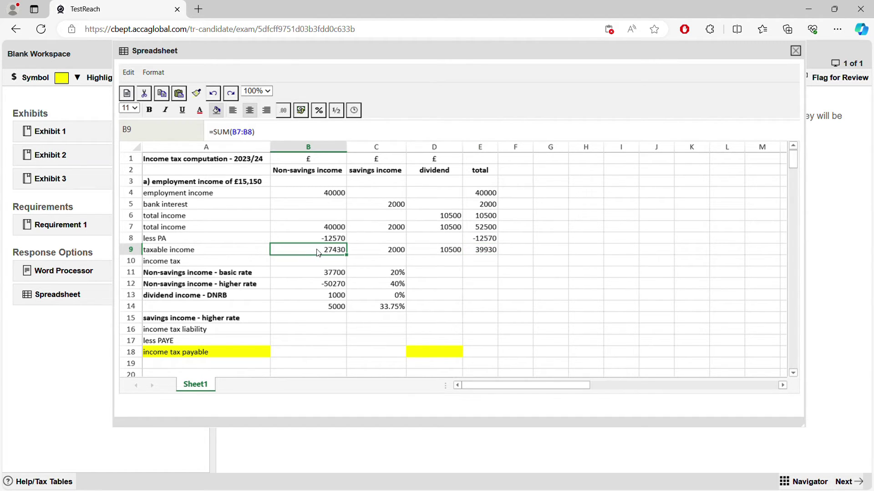
left_click(321, 272)
double_click(323, 272)
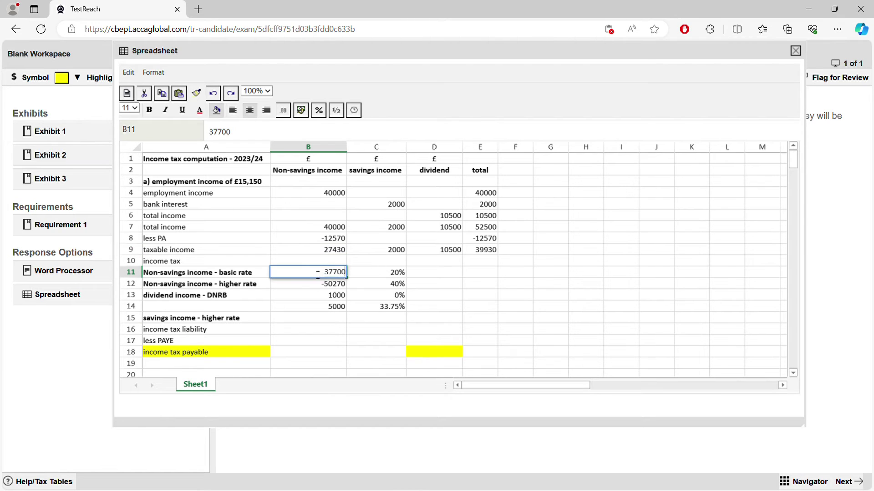
left_click_drag(323, 271, 373, 267)
type("27430")
key("Return")
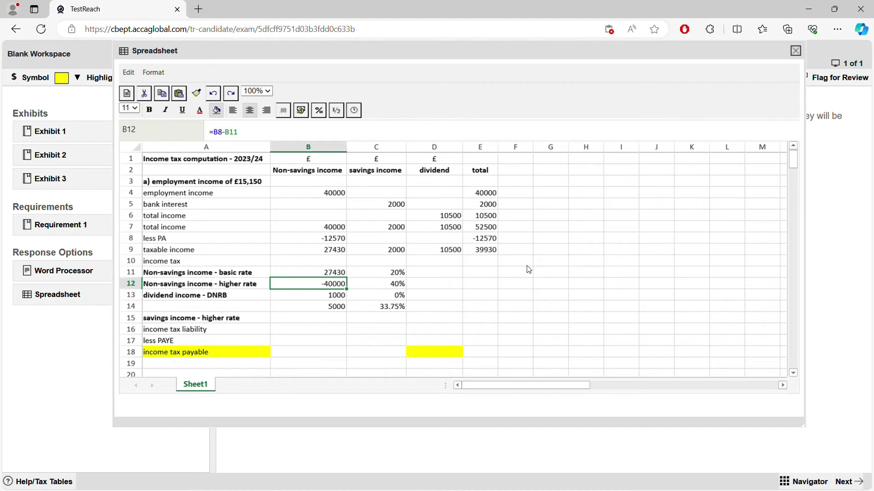
Step: Calculate the basic rate tax on non-savings income in cell D11 with the formula =B11*C11
left_click(425, 273)
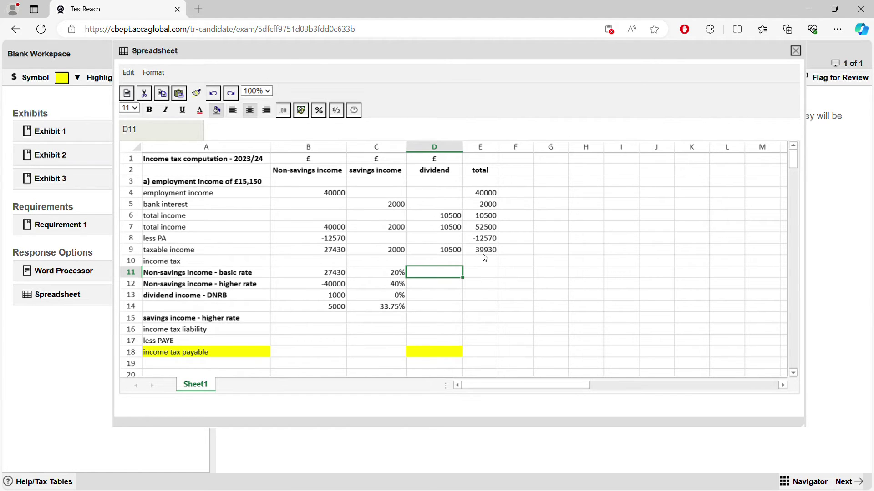
type("=")
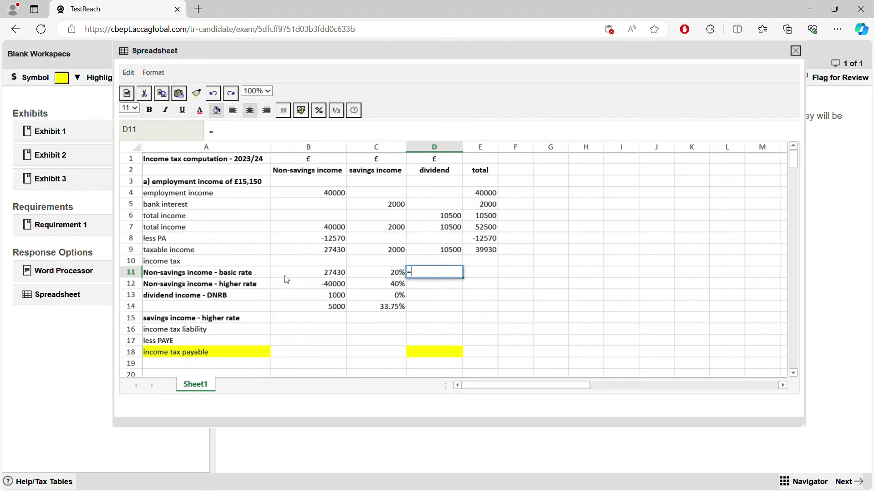
left_click(318, 279)
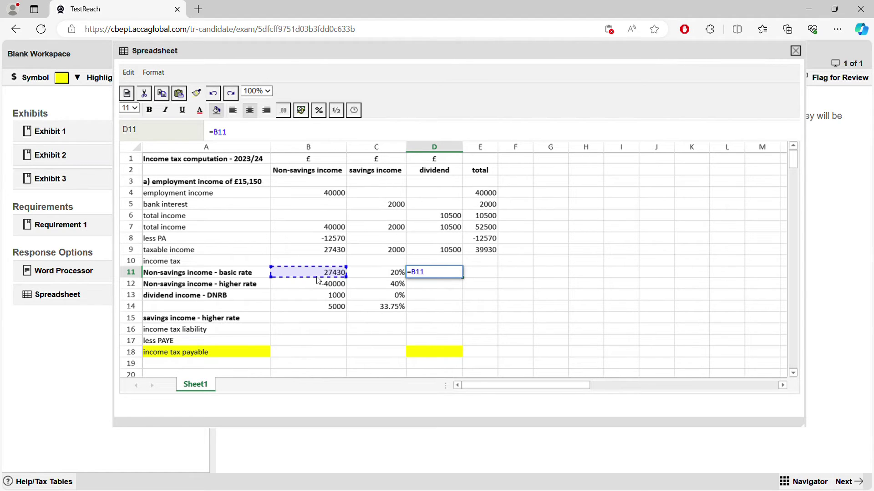
type("*")
left_click(399, 273)
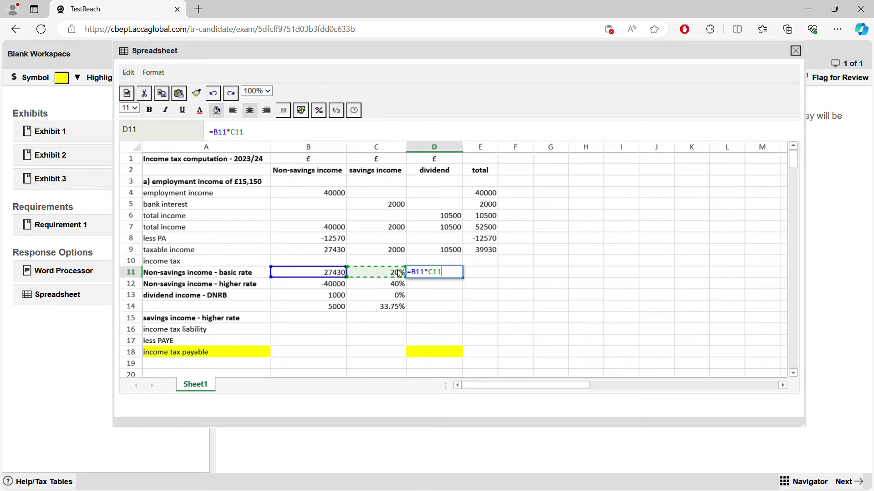
key("Return")
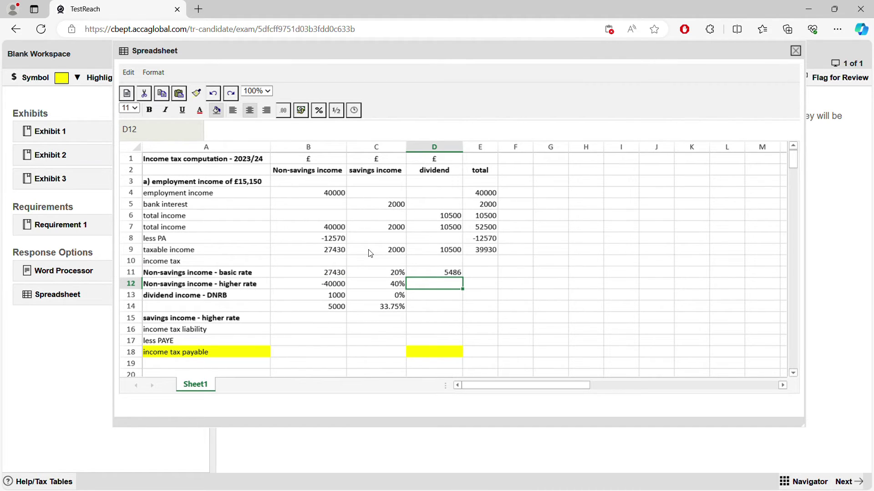
Step: Edit the label in cell A12 to read "savings income - SNRB"
left_click(338, 253)
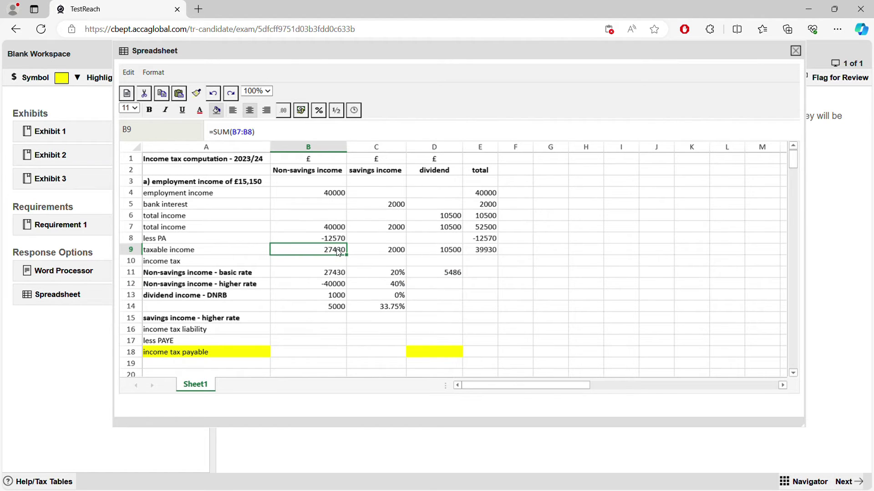
left_click(485, 254)
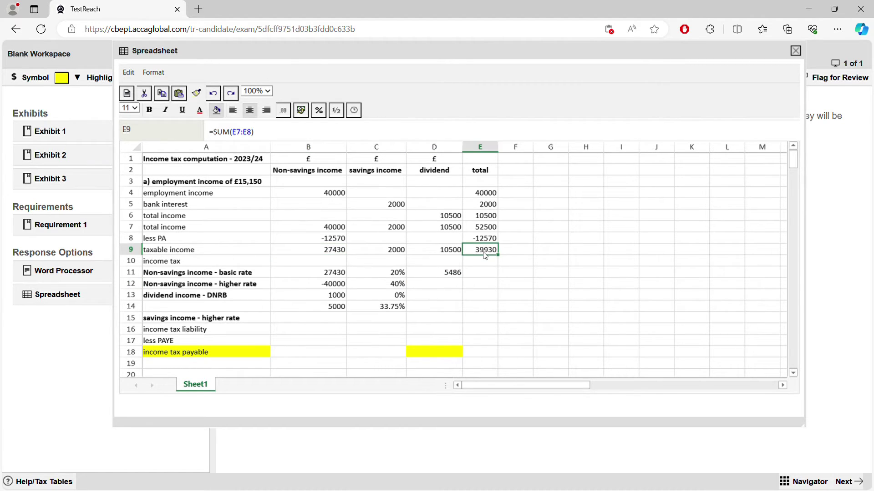
double_click(178, 286)
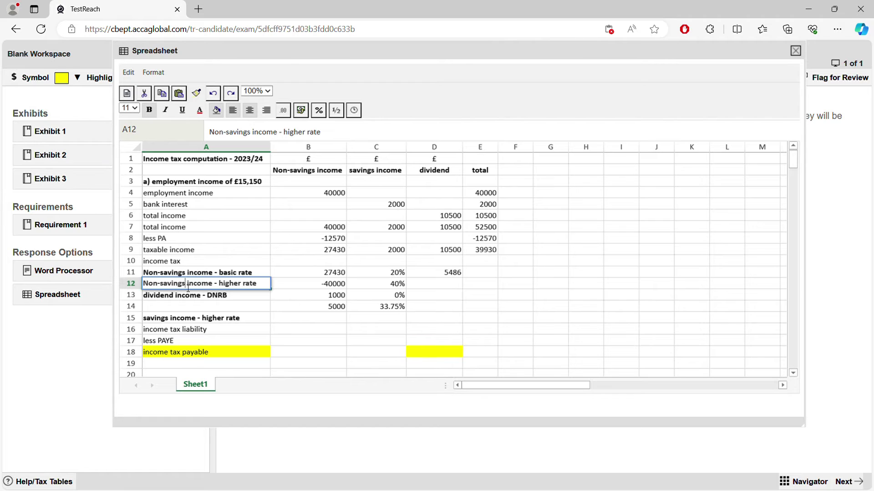
left_click_drag(188, 288, 86, 280)
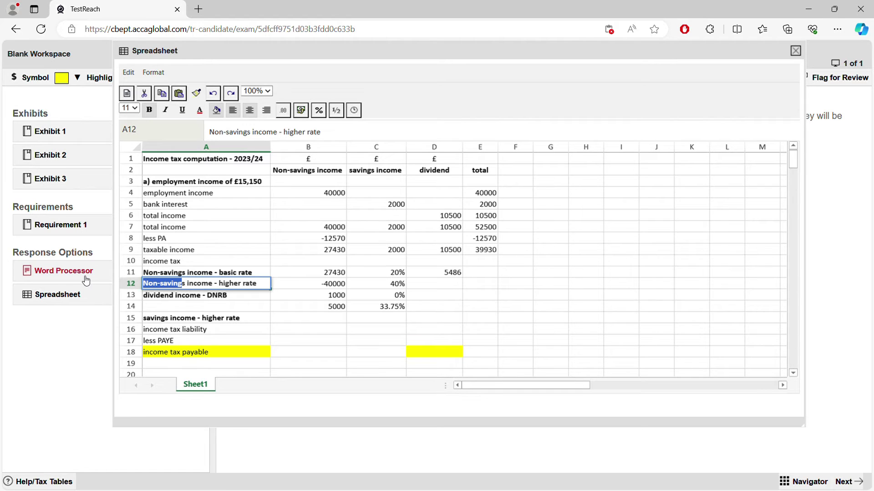
key("ctrl+b")
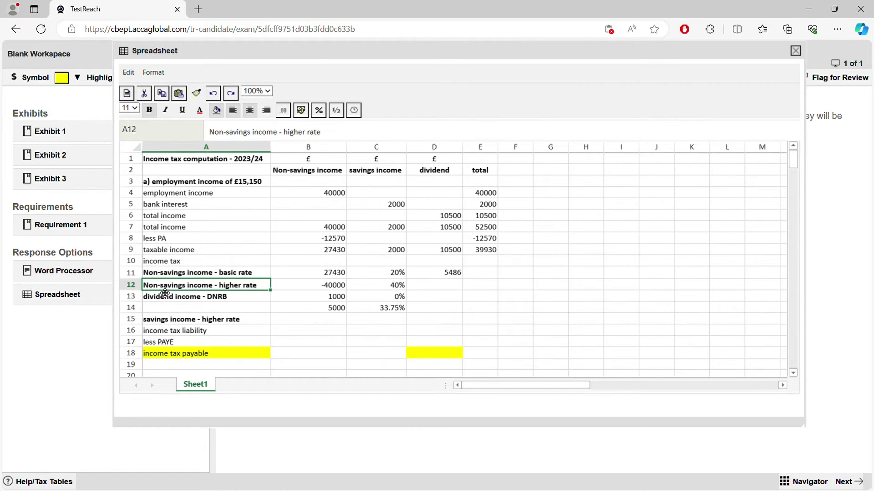
double_click(165, 289)
left_click_drag(164, 289, 134, 287)
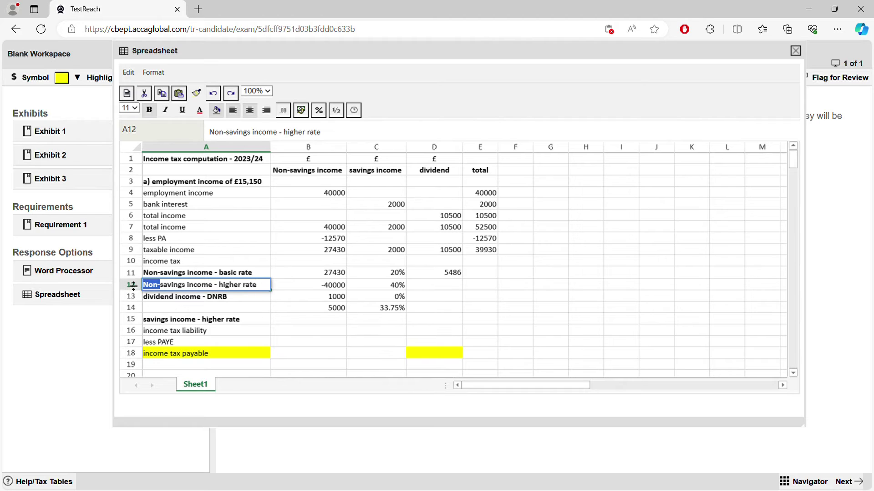
key("BackSpace")
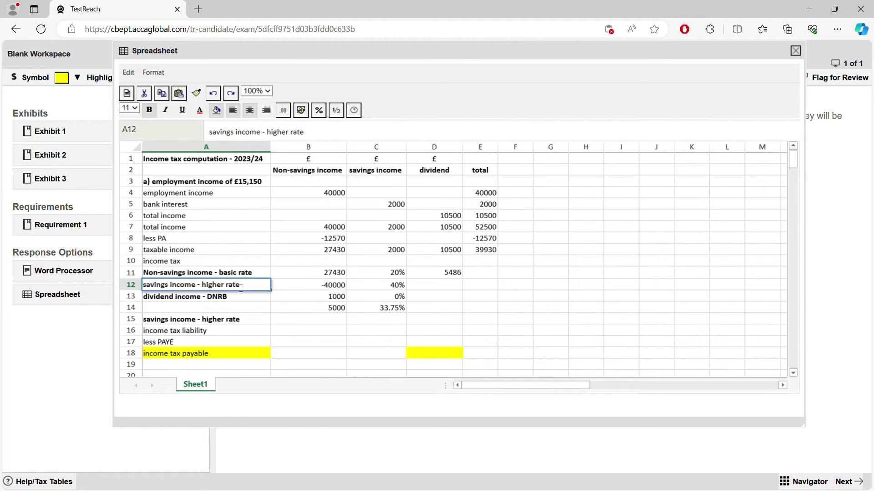
left_click_drag(241, 288, 207, 289)
key("BackSpace")
key("BackSpace")
type("s")
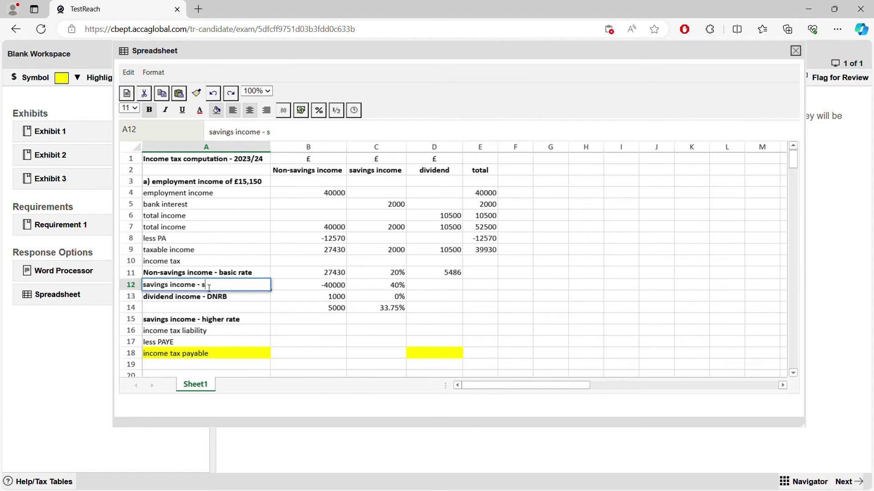
key("BackSpace")
type("SNRB")
Step: Replace the formula in cell B12 with the savings nil rate band amount of 500
left_click(320, 289)
type("=B8-B11")
key("ctrl+a")
type("500")
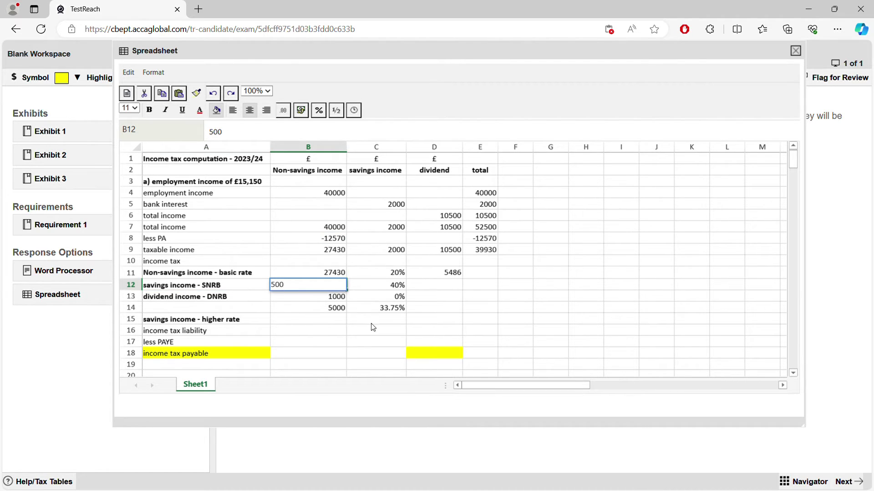
Step: Set the SNRB rate in cell C12 to 0% and fill the tax formula from D11 down to D12
left_click(397, 286)
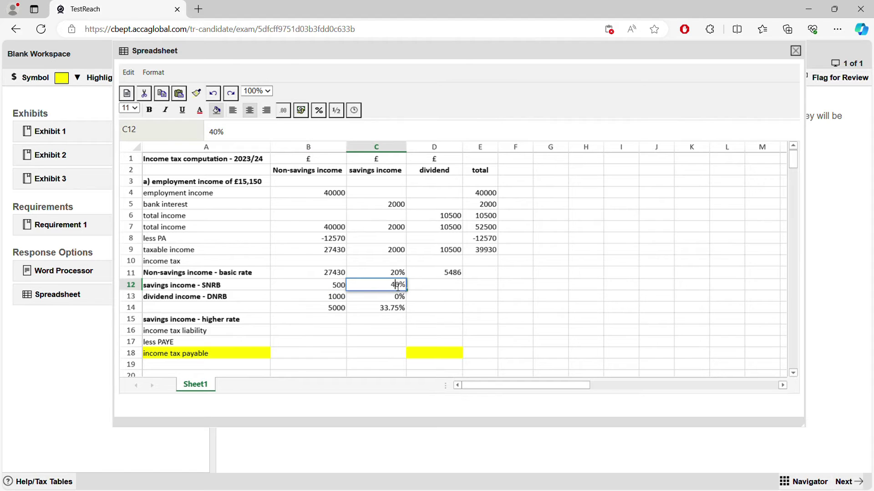
type("0")
key("Return")
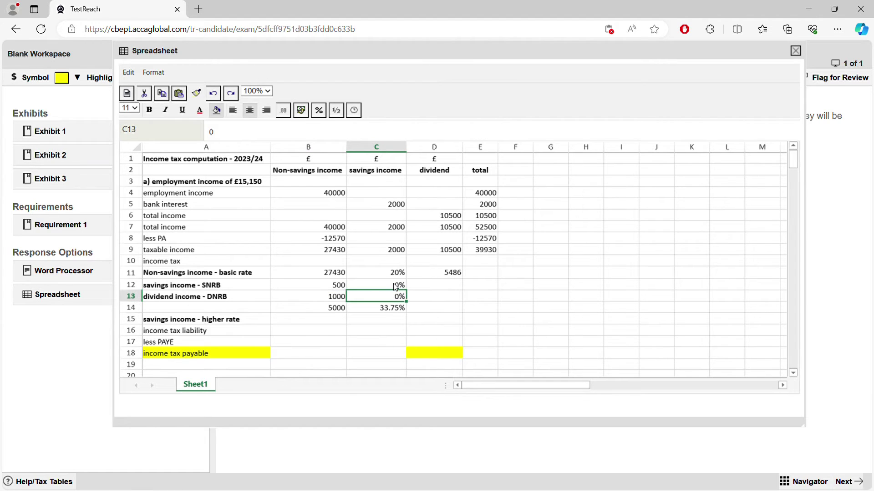
left_click(440, 273)
left_click_drag(462, 279, 462, 286)
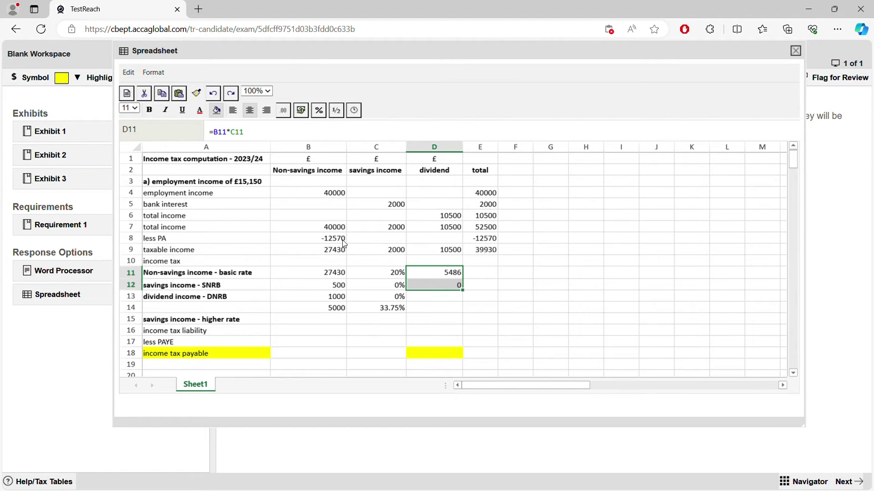
Step: Copy the A12 label into cell A13 and edit it to read "savings income - basic rate"
left_click(328, 296)
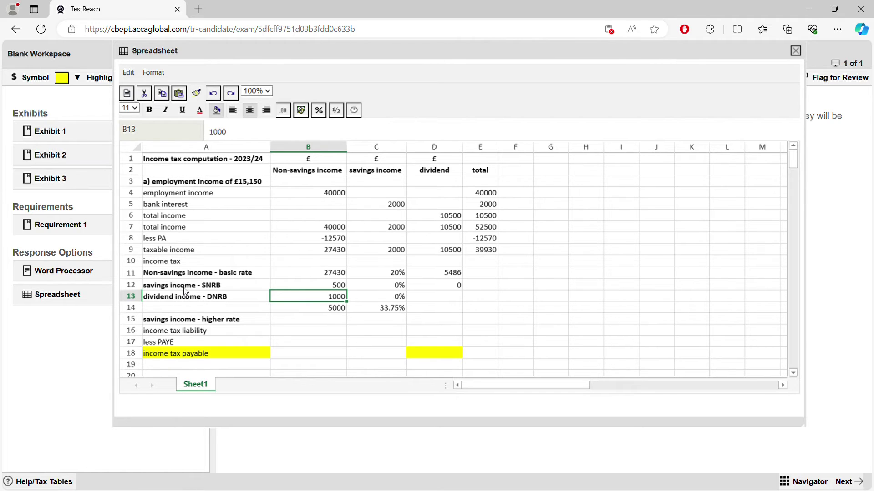
double_click(202, 302)
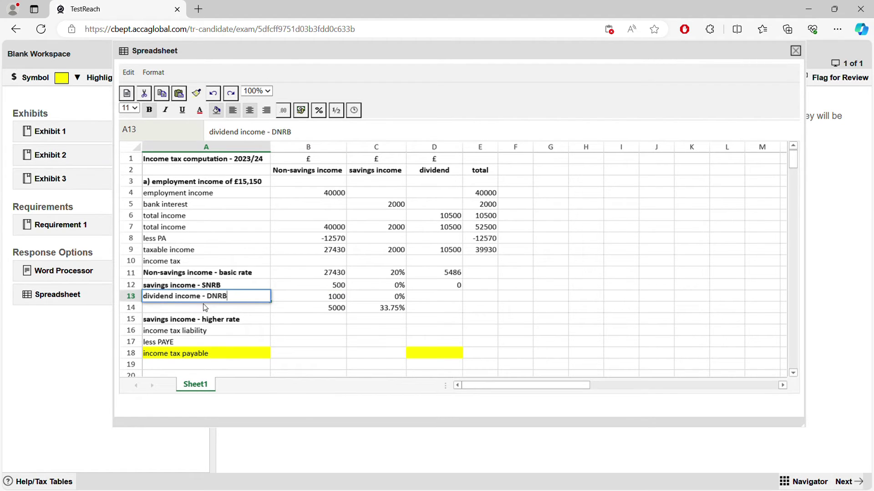
right_click(215, 287)
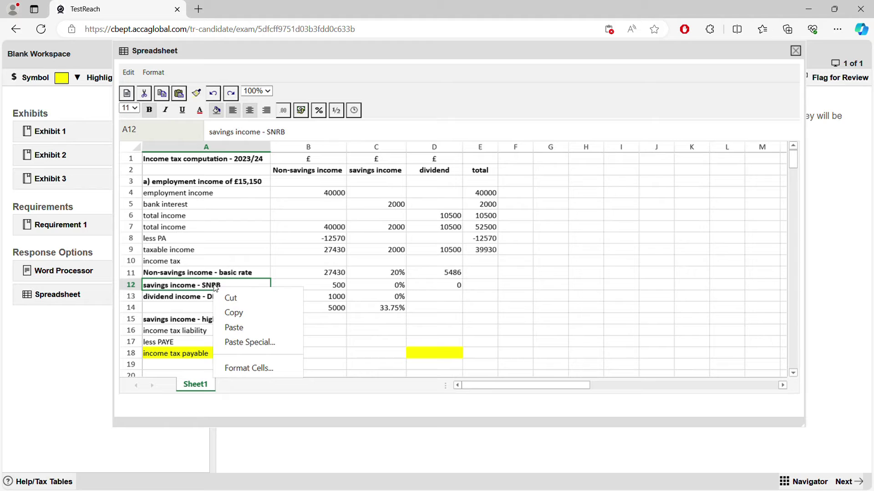
left_click(232, 313)
right_click(230, 299)
left_click(248, 340)
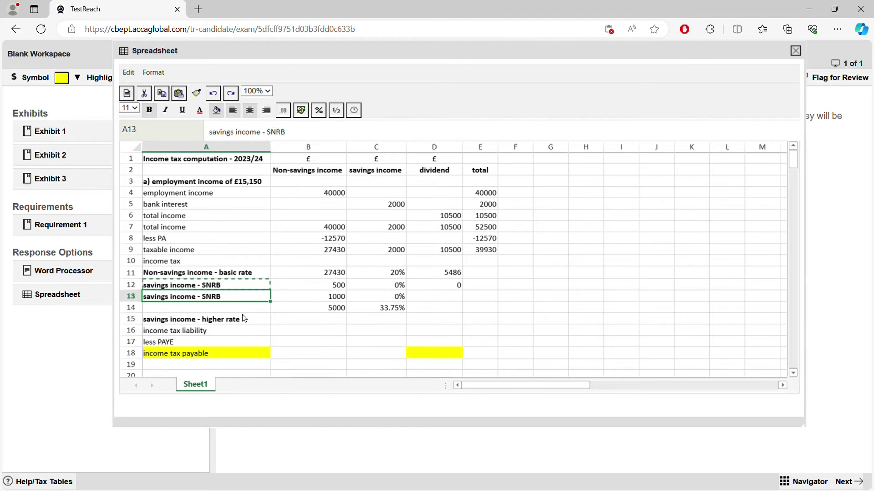
double_click(228, 301)
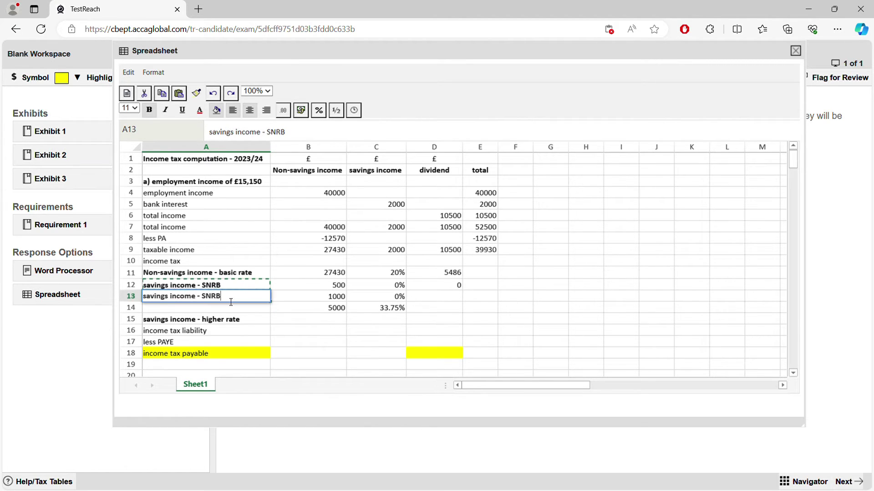
key("BackSpace")
key("BackSpace")
key("BackSpace")
key("BackSpace")
type("basic rate")
Step: Enter the formula =37700-B11-B12 in cell B13 as the amount of savings income at basic rate
left_click(305, 302)
key("BackSpace")
key("BackSpace")
key("BackSpace")
key("BackSpace")
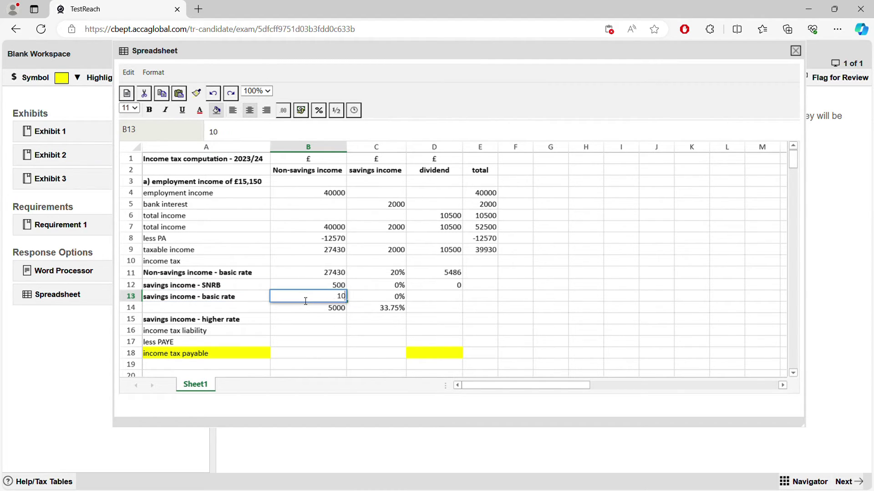
type("=37700-")
left_click(331, 273)
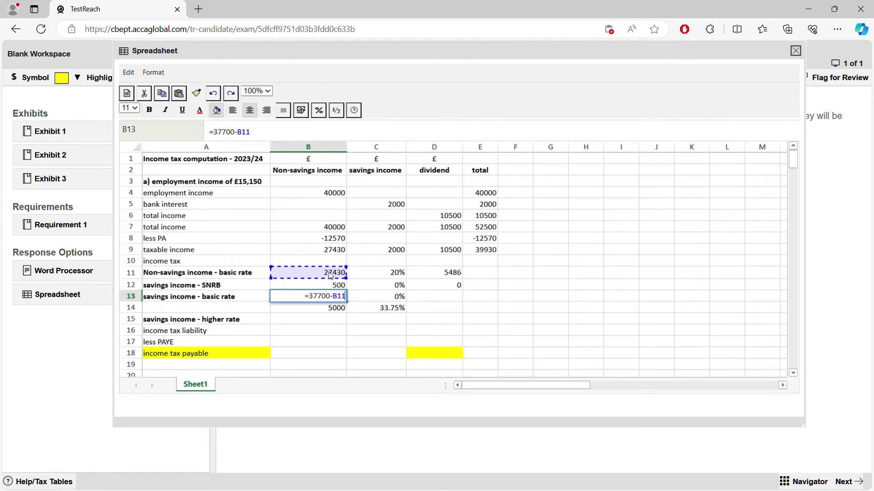
type("-")
left_click(331, 286)
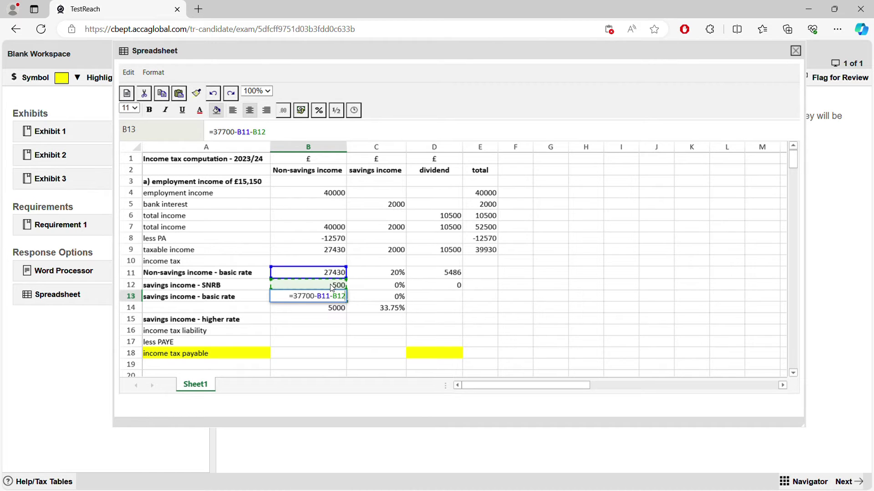
key("Return")
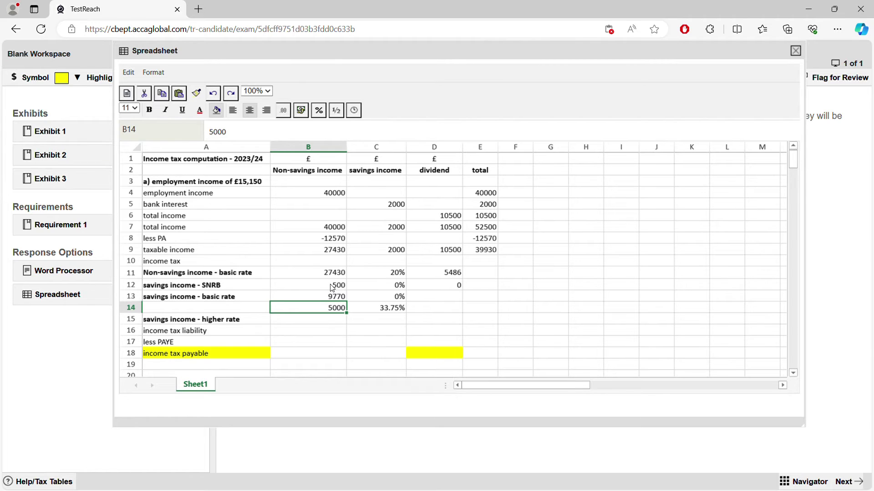
Step: Replace the formula in cell B13 with 1500 as the savings income at basic rate
left_click(394, 254)
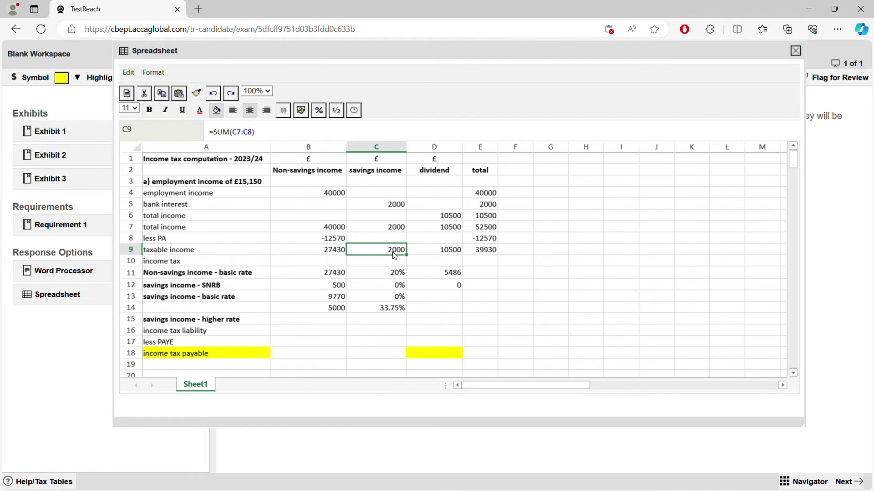
left_click(337, 284)
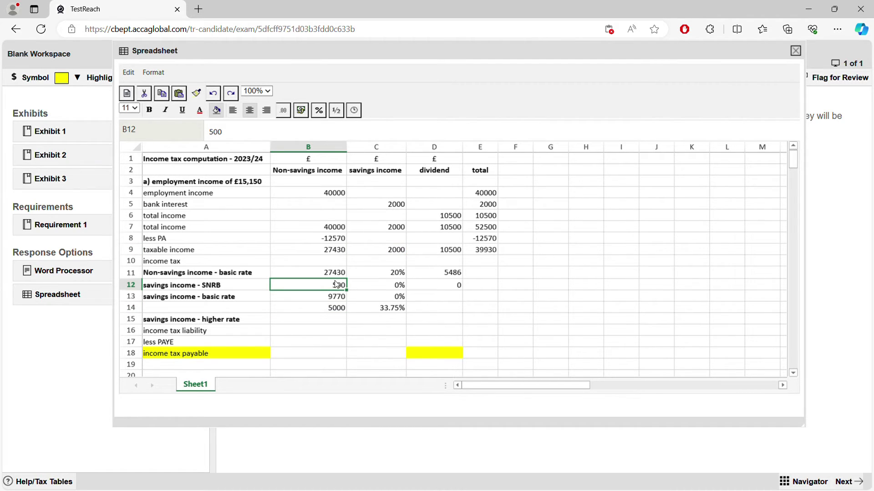
double_click(337, 299)
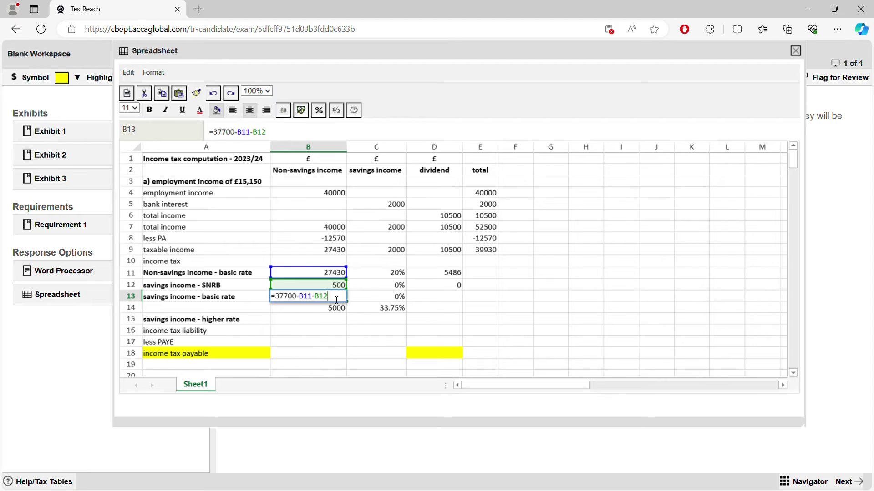
left_click_drag(337, 300, 188, 286)
type("1500")
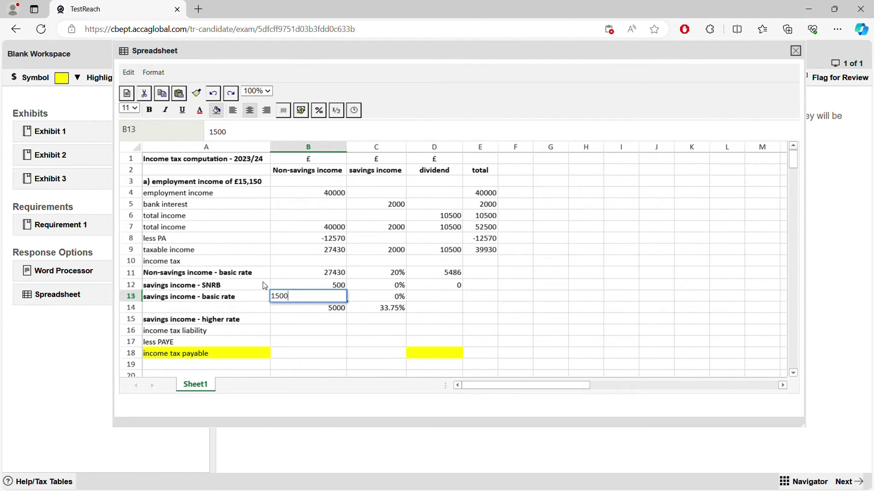
Step: Set the savings basic rate in cell C13 to 20% and fill the tax formula from D12 down to D14
left_click(394, 300)
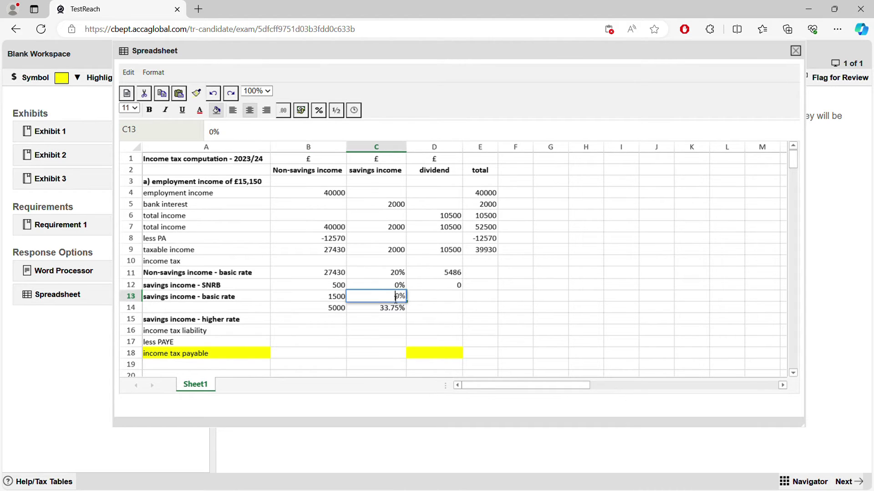
type("2")
key("Return")
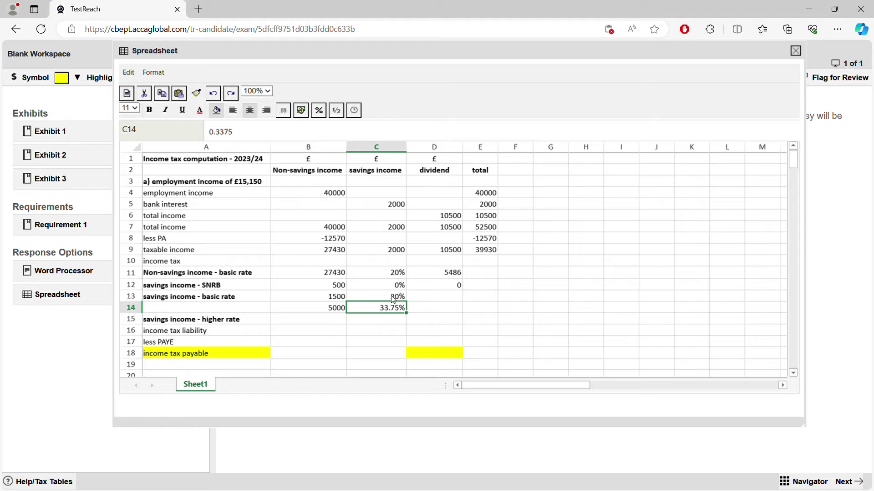
left_click(430, 298)
left_click(442, 287)
left_click_drag(462, 290, 455, 313)
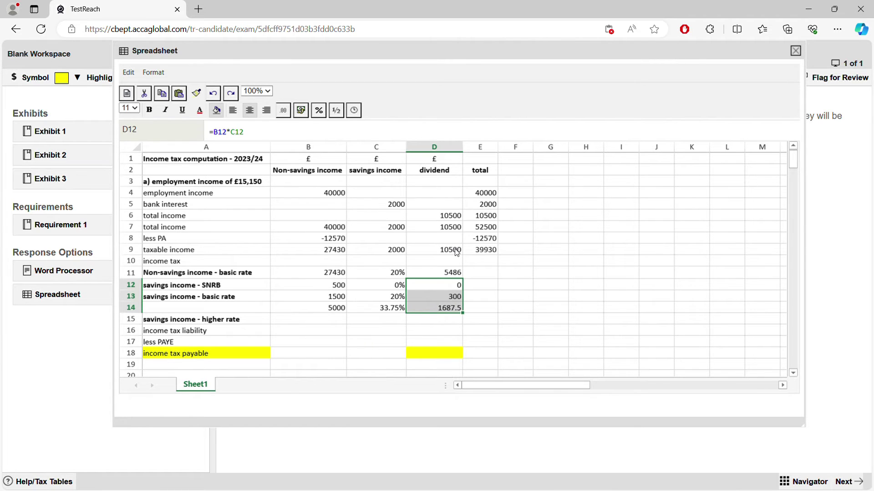
Step: Enter the label "dividend - DNRB" in cell A14
left_click(481, 252)
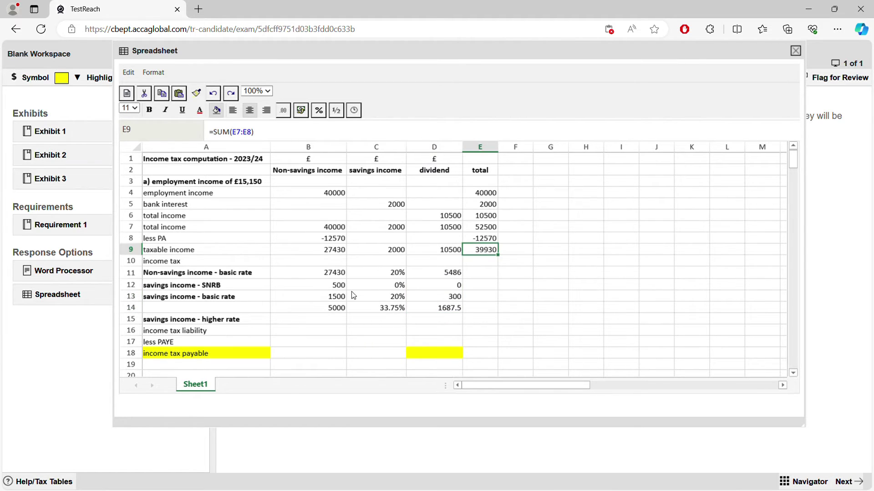
left_click(231, 309)
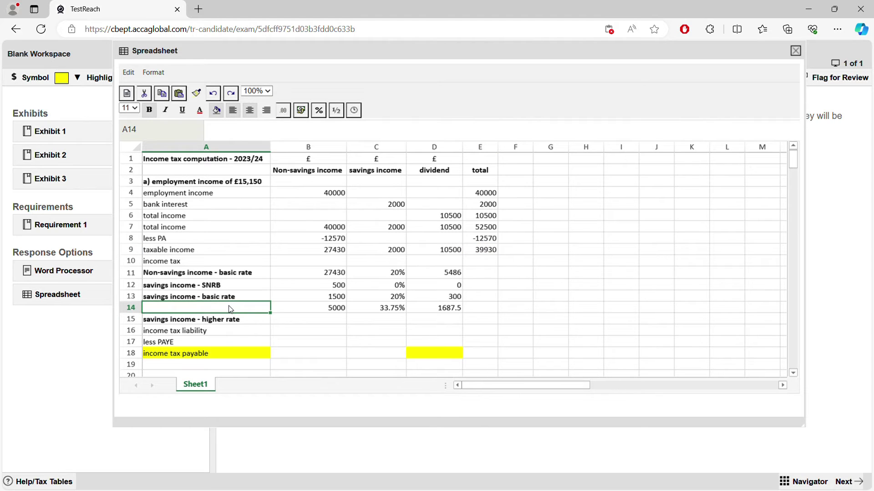
type("dis")
key("BackSpace")
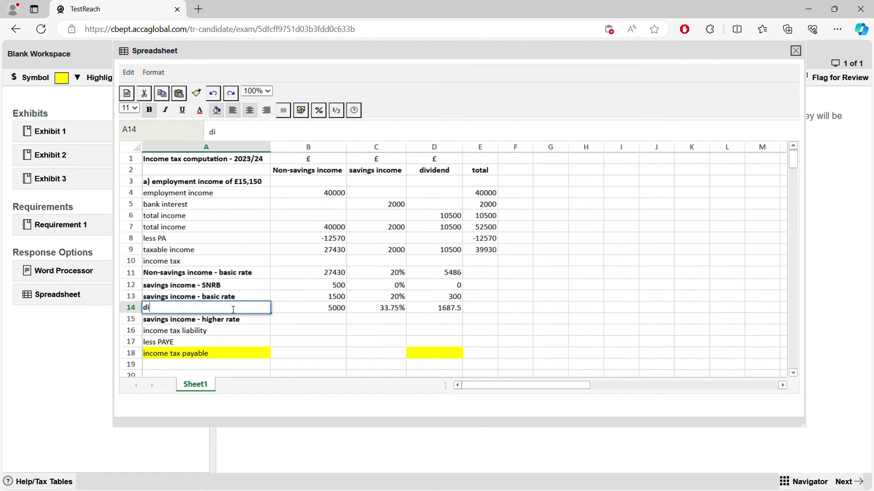
type("vidend - DNRB")
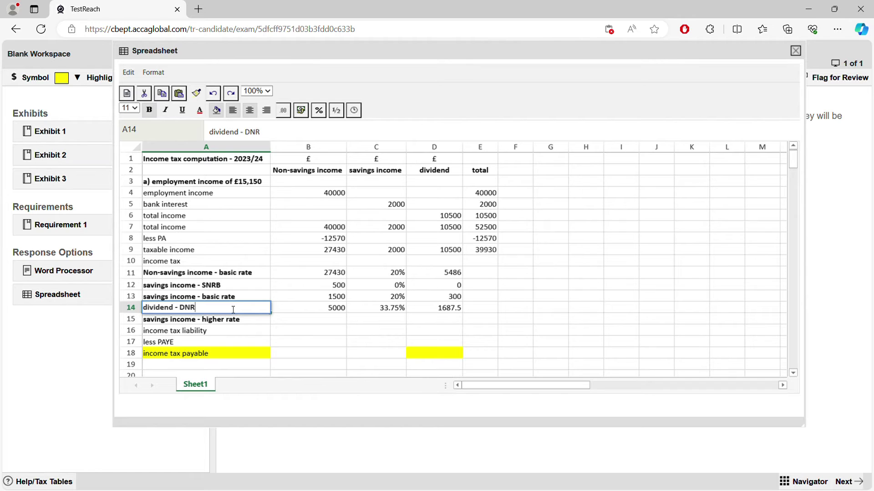
Step: Set the dividend nil rate band amount in cell B14 to 1000 and its rate in C14 to 0%
left_click(331, 310)
double_click(330, 309)
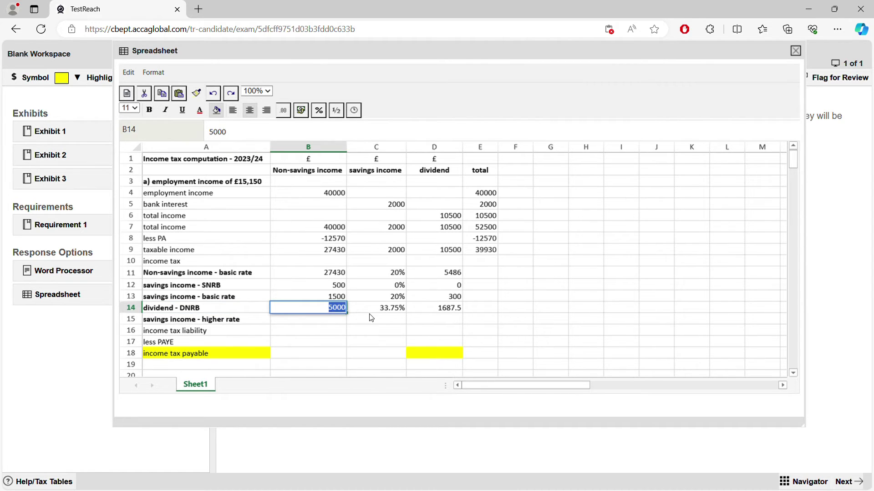
type("1000")
left_click(399, 308)
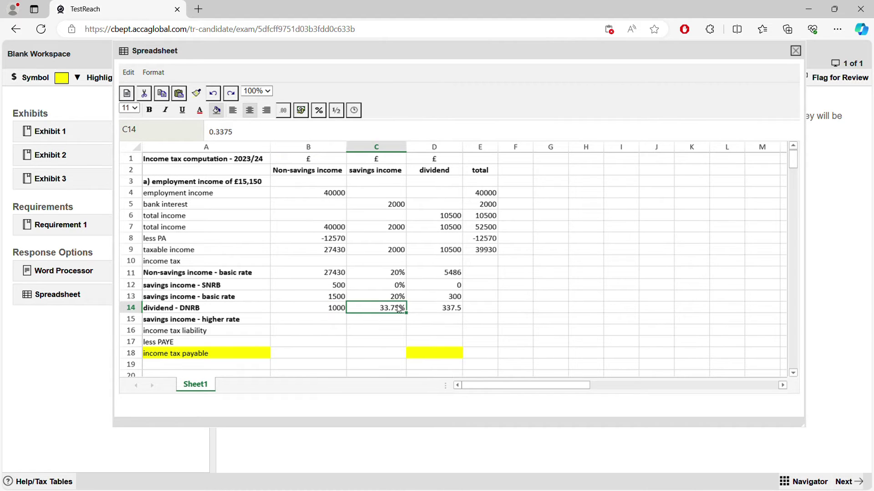
type("0")
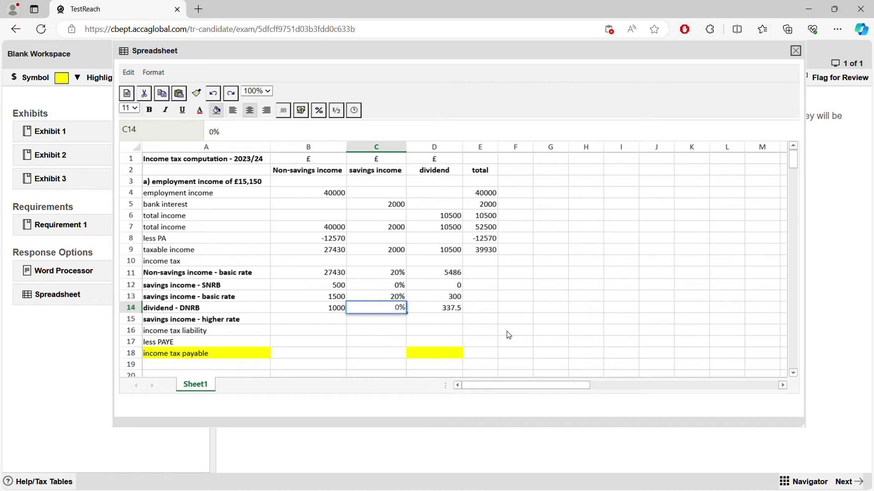
key("Return")
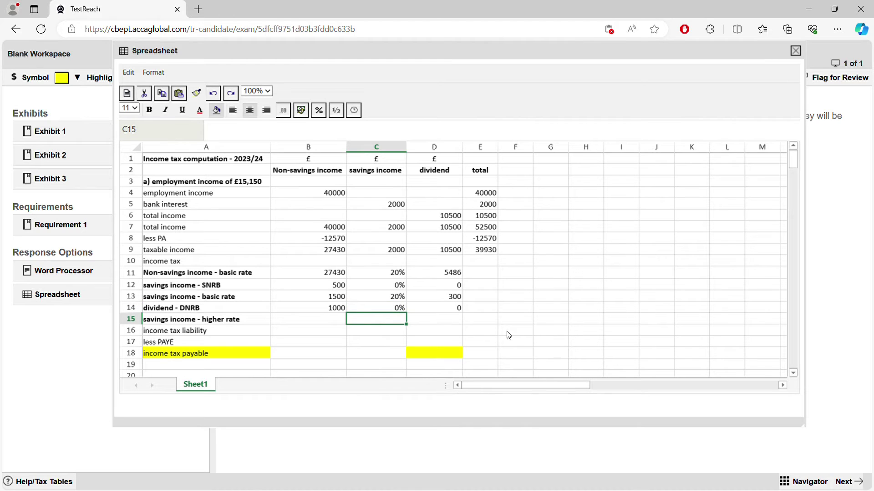
left_click(457, 254)
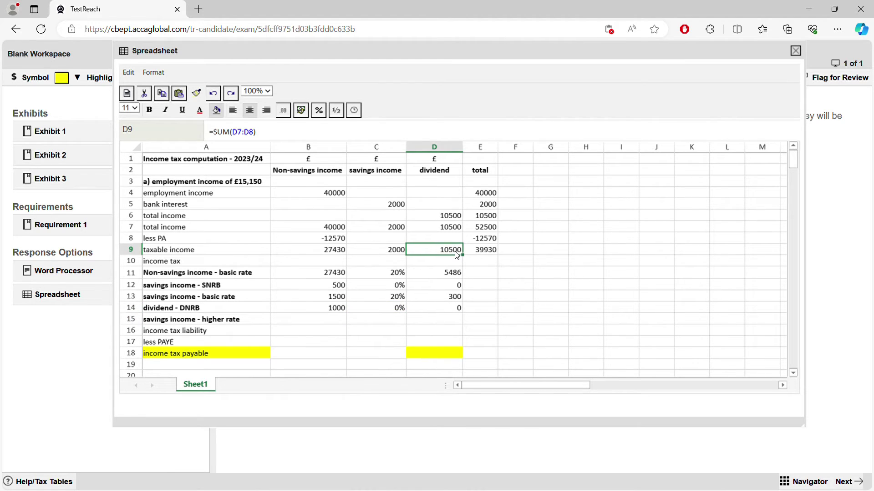
left_click(324, 253)
left_click(387, 254)
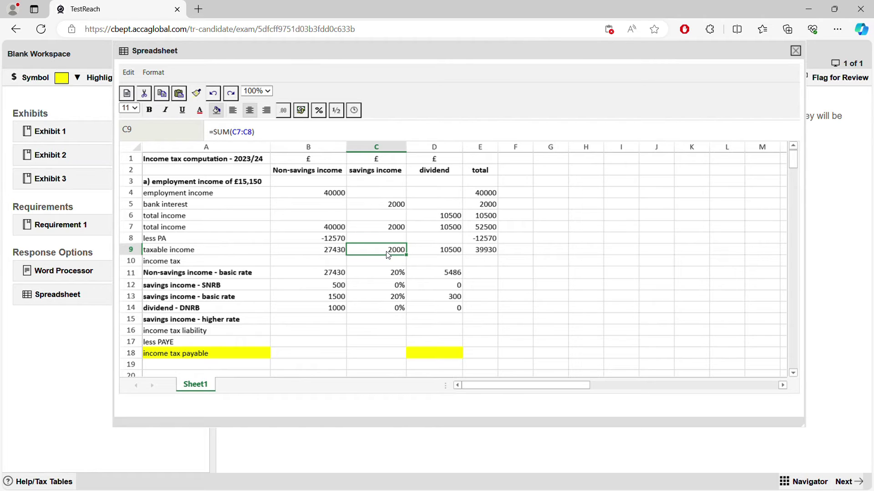
left_click(449, 251)
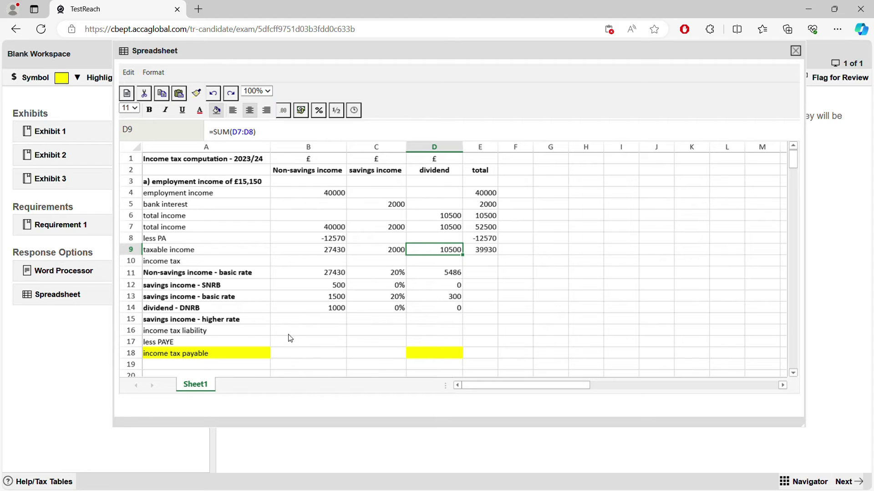
Step: Edit the label in cell A15 to read "dividend income - basic rate"
left_click(254, 323)
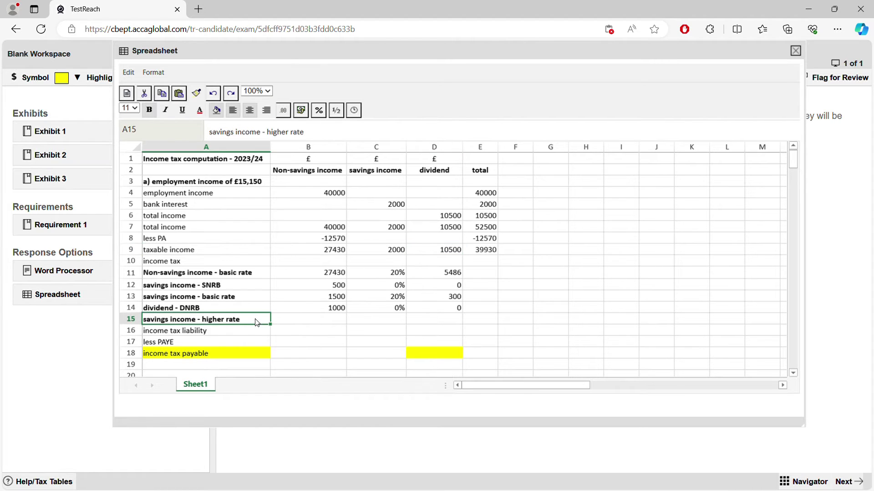
double_click(169, 323)
key("ctrl+a")
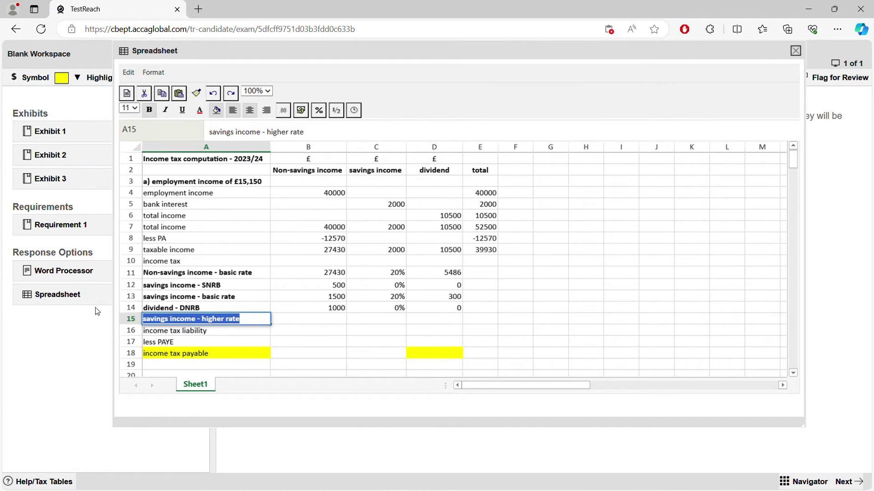
left_click(172, 322)
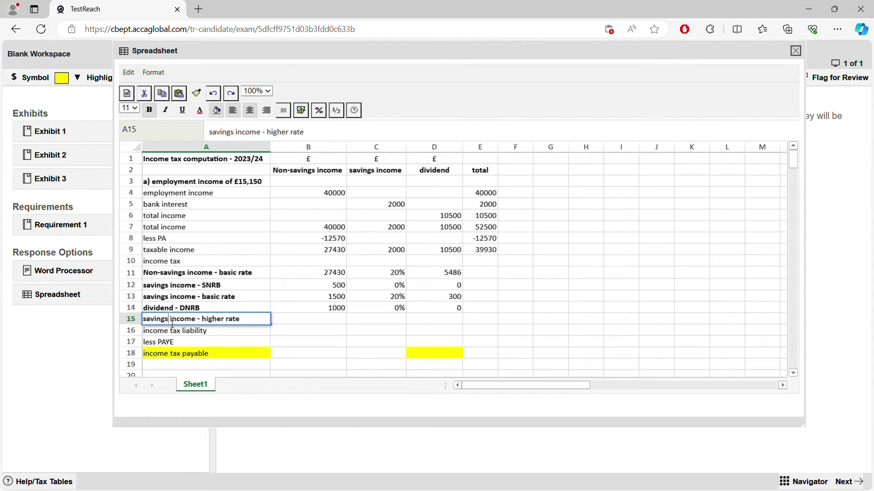
key("BackSpace")
key("BackSpace")
key("BackSpace")
key("BackSpace")
key("BackSpace")
key("BackSpace")
key("BackSpace")
key("BackSpace")
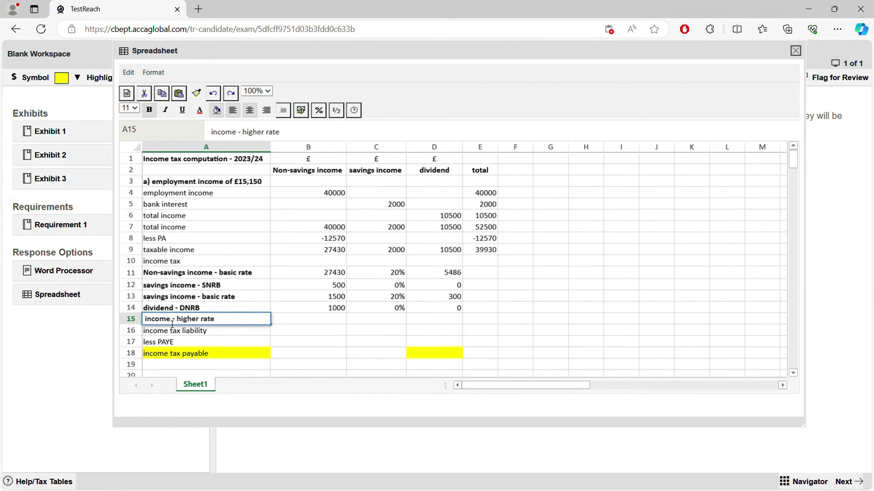
type("did")
key("BackSpace")
type("v ")
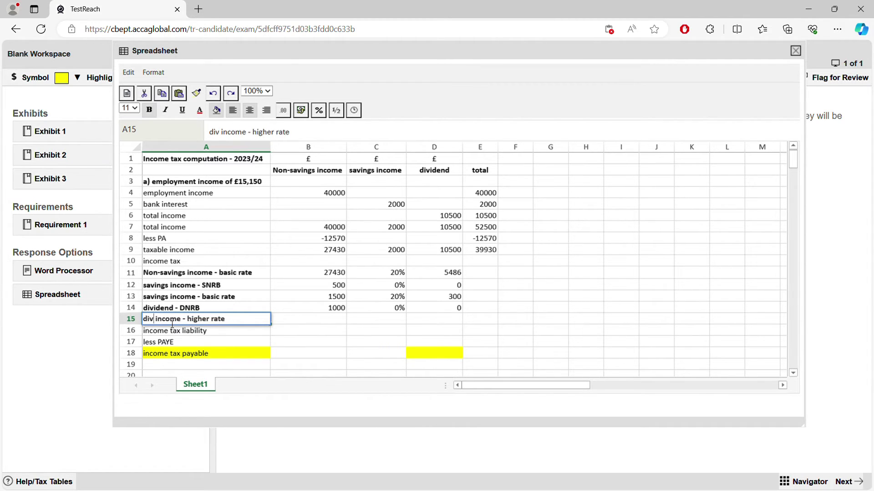
type("ide")
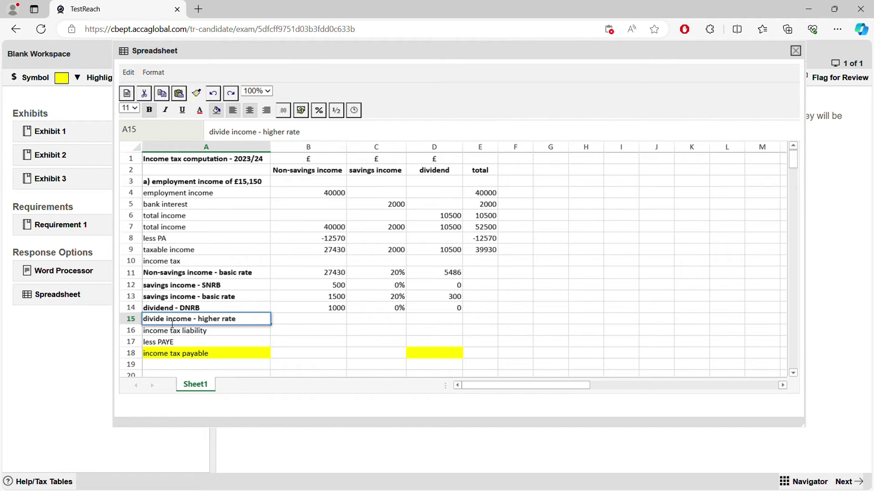
type("nd")
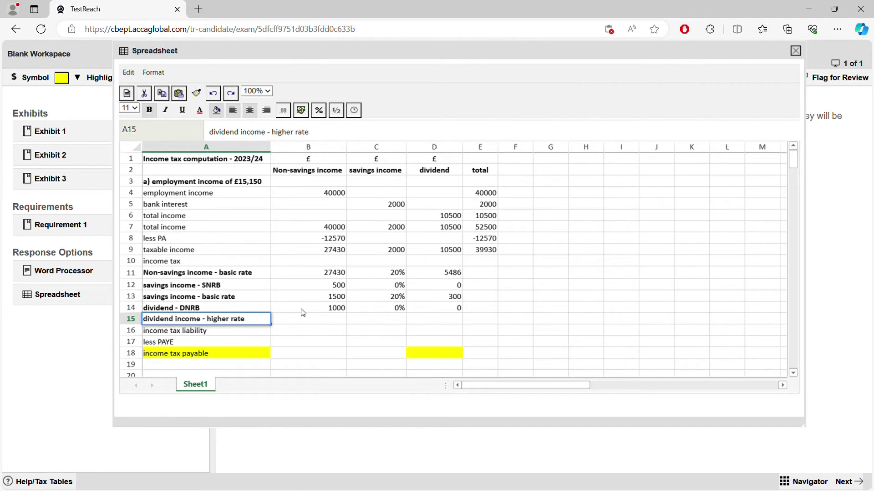
left_click_drag(227, 323, 207, 324)
key("BackSpace")
key("BackSpace")
type("basic")
Step: Enter the formula =37700-B11:B14 in cell B15 as the amount of dividend income at basic rate
left_click(313, 324)
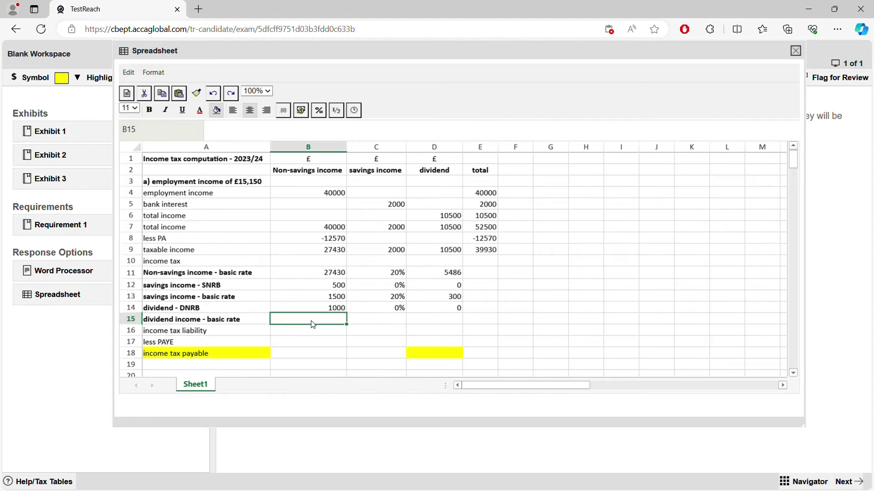
type("=37700-")
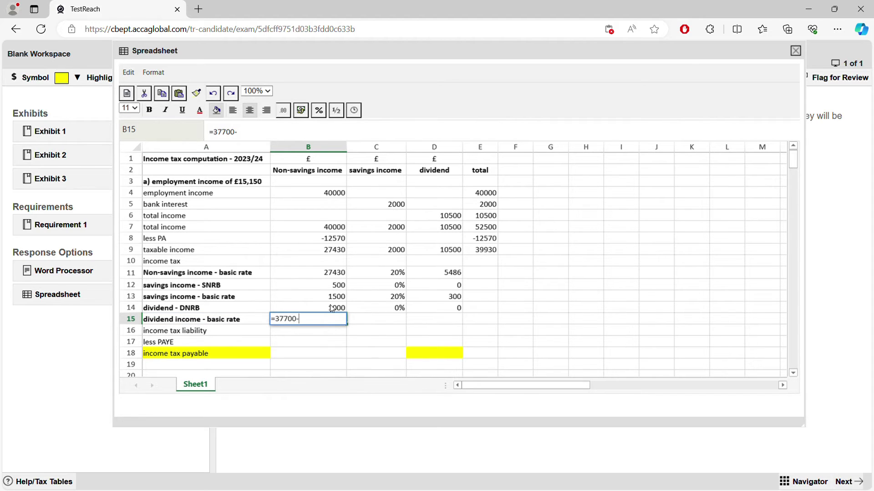
left_click_drag(335, 274, 337, 313)
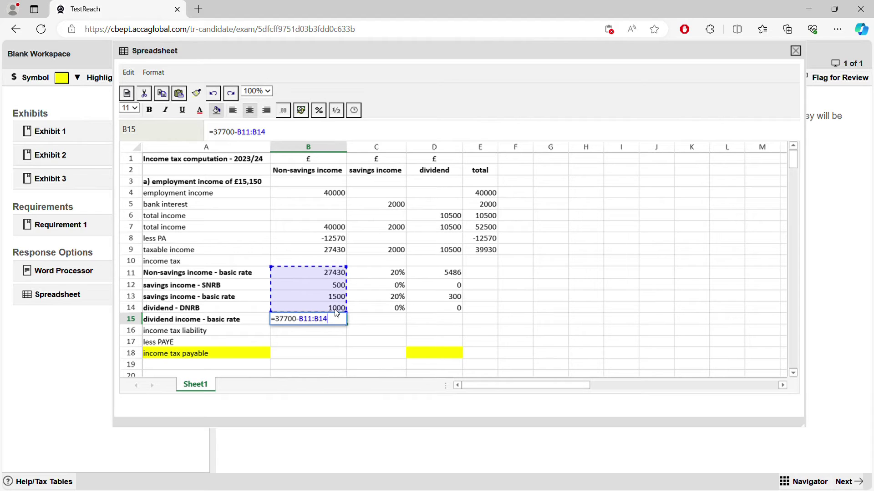
key("Return")
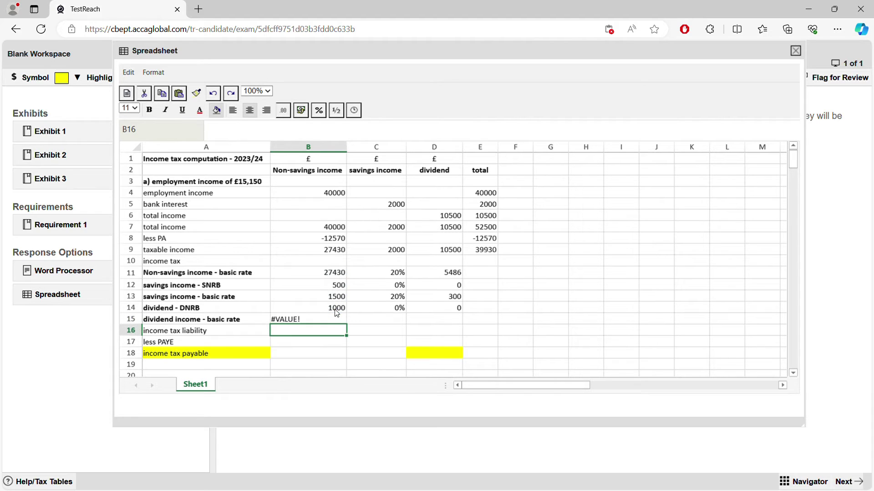
Step: Try to enclose the B11:B14 range in parentheses within the formula in cell B15
double_click(335, 321)
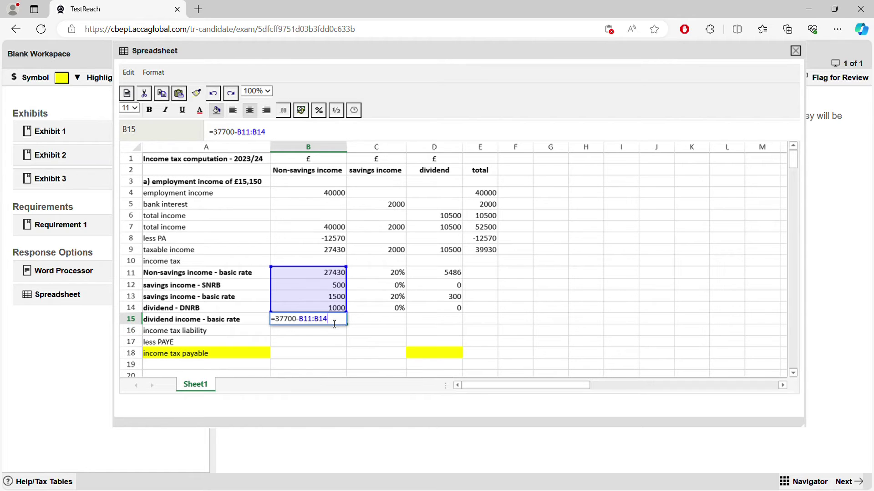
left_click(304, 325)
type("(")
key("Return")
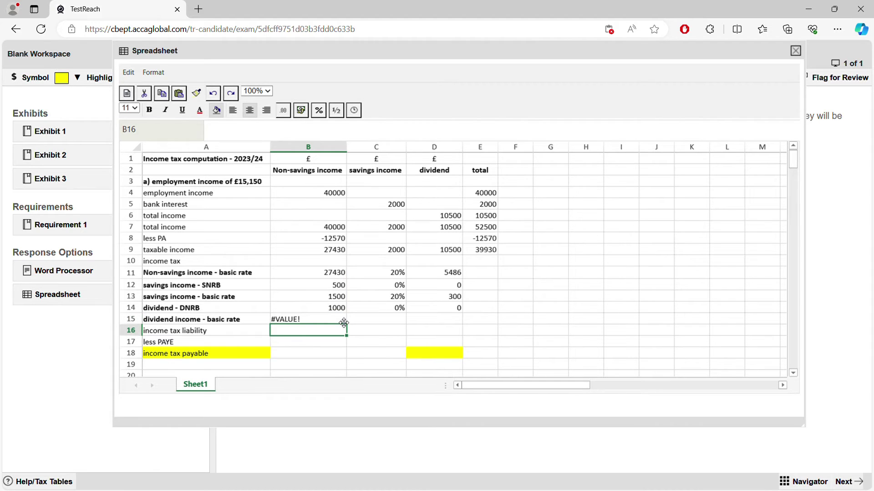
Step: Correct the formula in cell B15 to =37700-B11-B12-B13-B14, subtracting each amount individually
left_click(344, 323)
double_click(343, 322)
key("BackSpace")
key("BackSpace")
key("BackSpace")
key("BackSpace")
key("BackSpace")
key("BackSpace")
key("BackSpace")
key("BackSpace")
key("BackSpace")
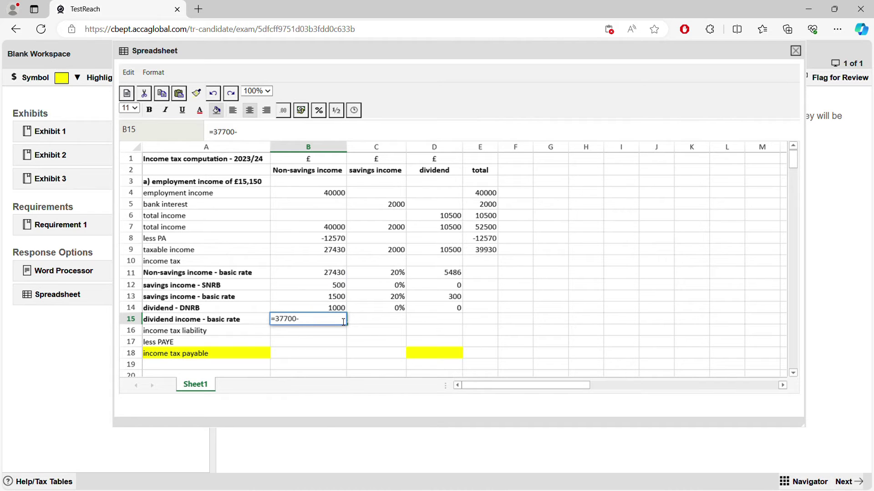
left_click(335, 271)
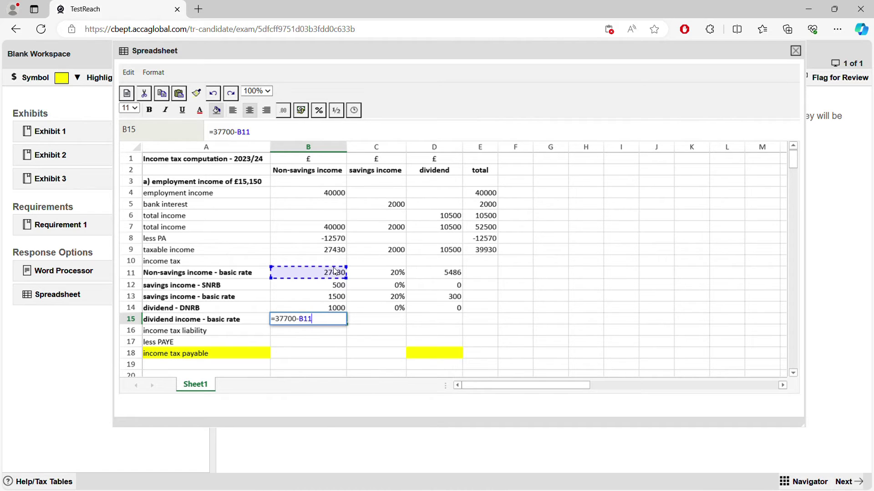
type("-")
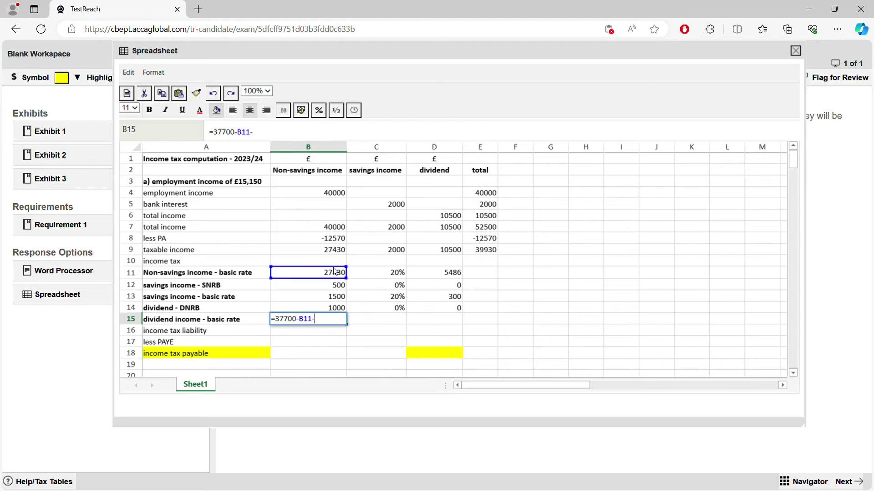
left_click(326, 286)
type("-")
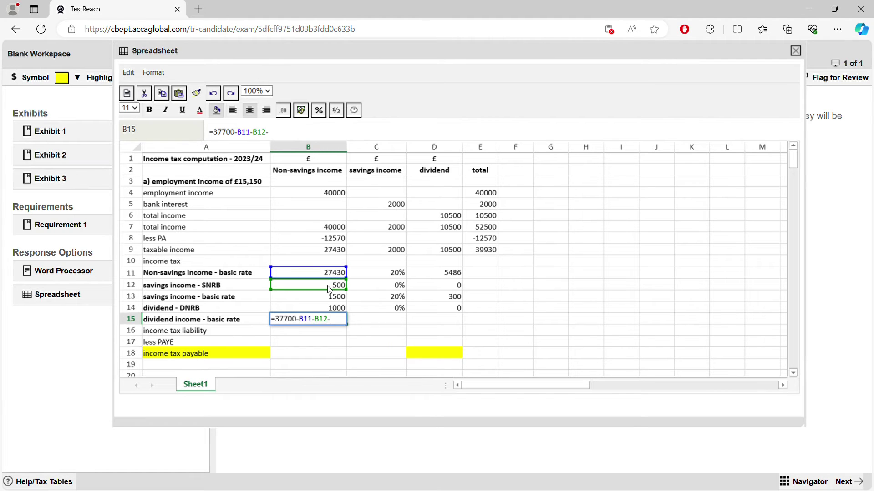
left_click(326, 296)
type("-")
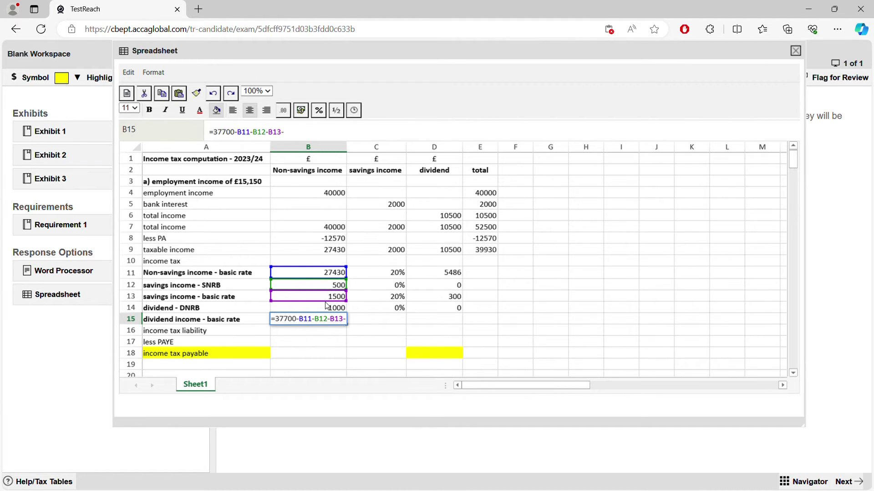
left_click(326, 304)
key("Return")
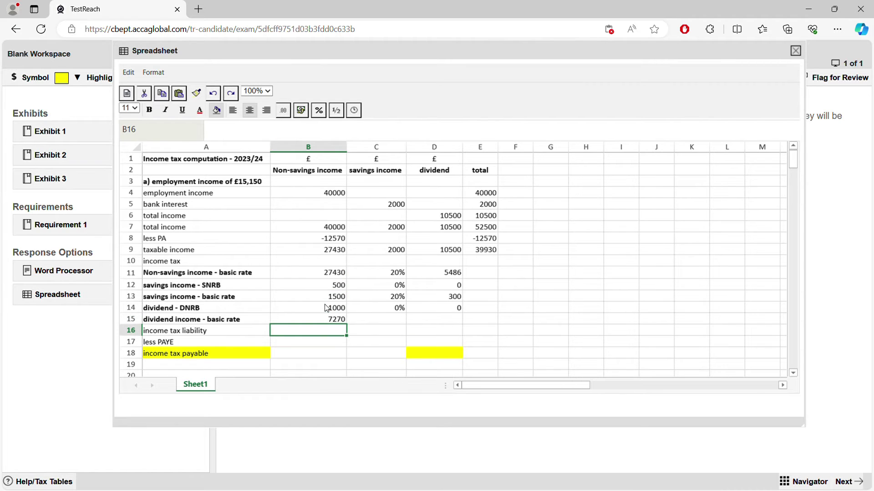
Step: Enter a rate of 8.75% in cell C15 and fill the tax formula from D14 down to D15
left_click(371, 321)
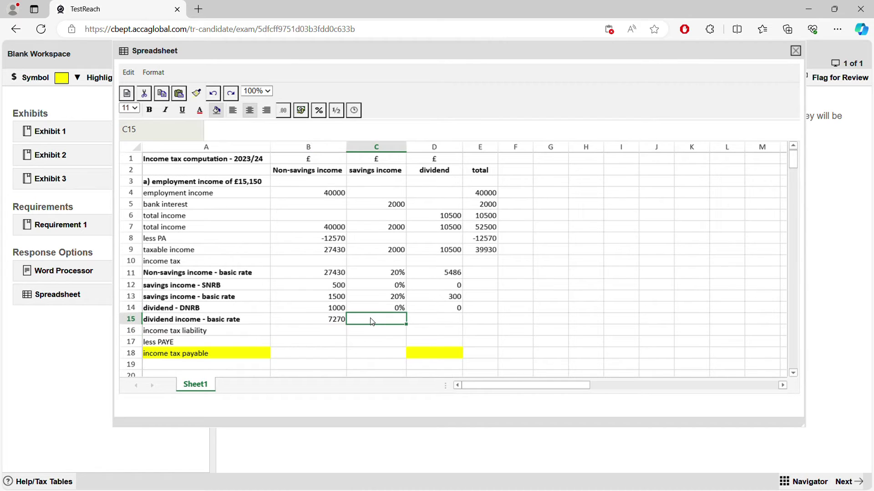
type("8.75")
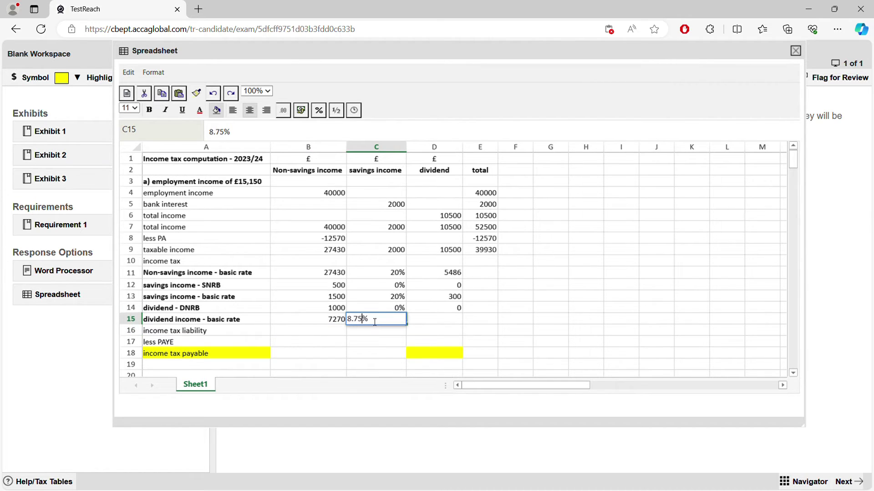
key("Return")
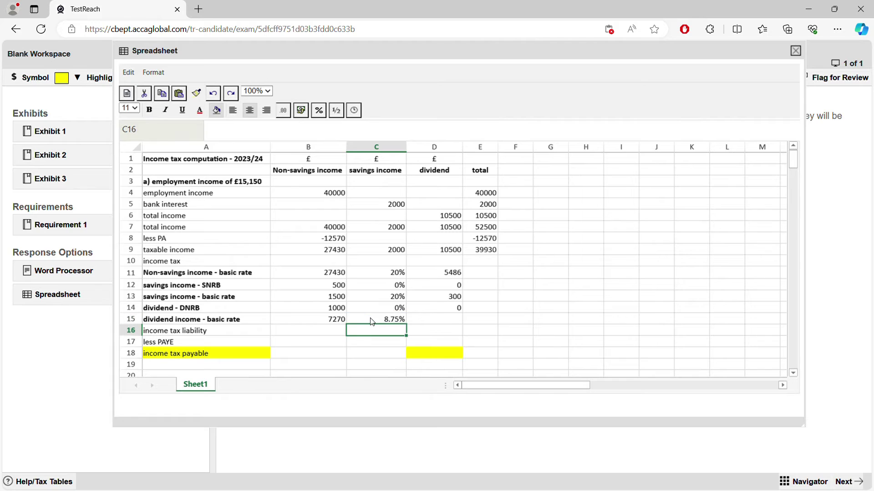
left_click(448, 301)
left_click(448, 306)
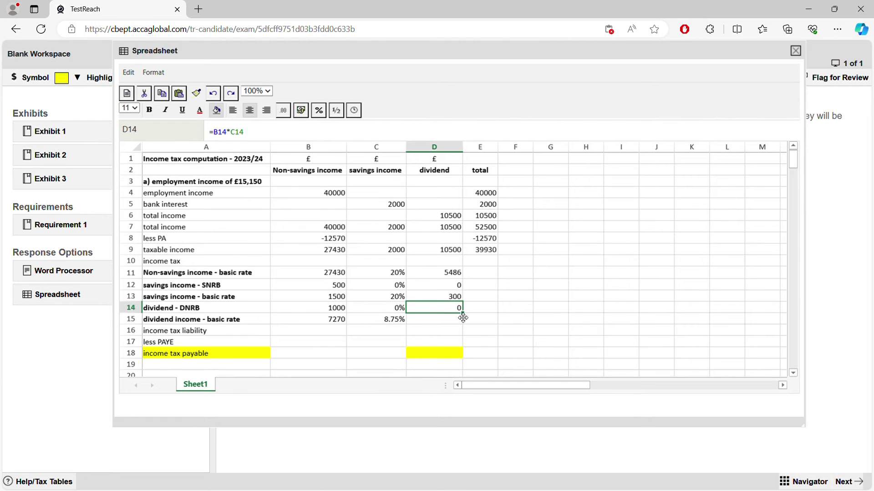
left_click_drag(470, 318, 473, 324)
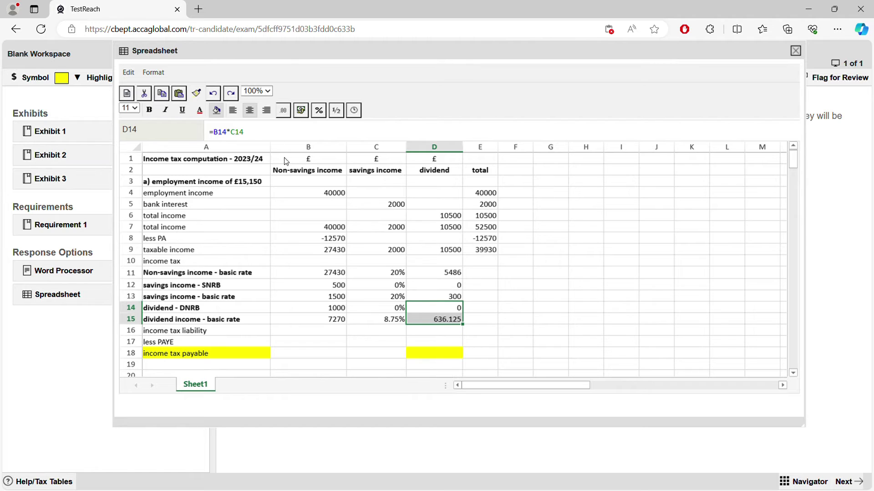
Step: Apply the custom number format 0 to cells D14:D15 to show whole pounds
left_click(283, 110)
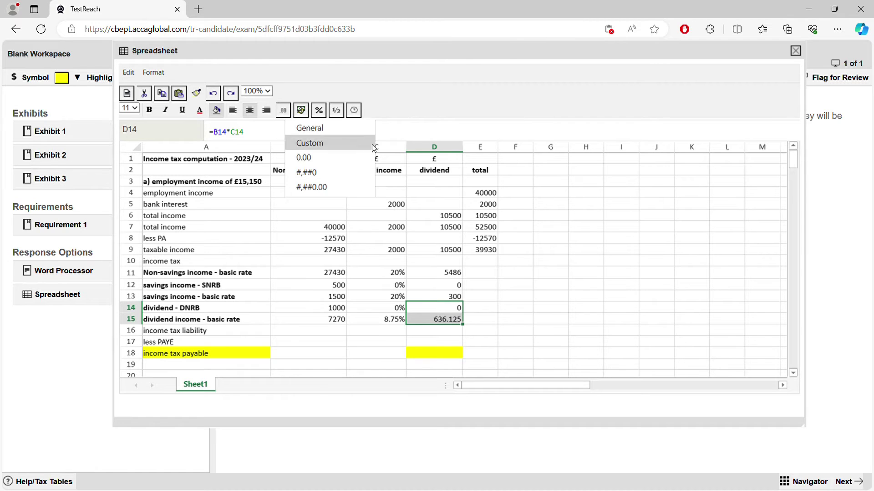
left_click(283, 110)
left_click(309, 147)
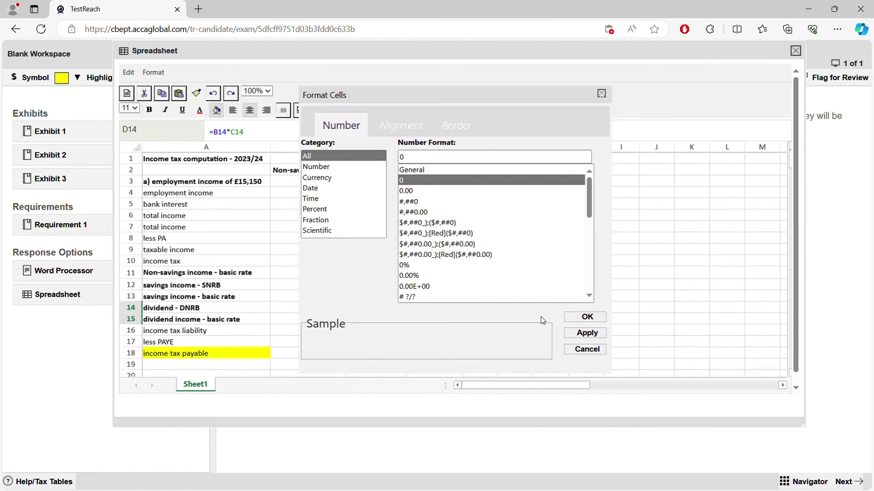
left_click(588, 318)
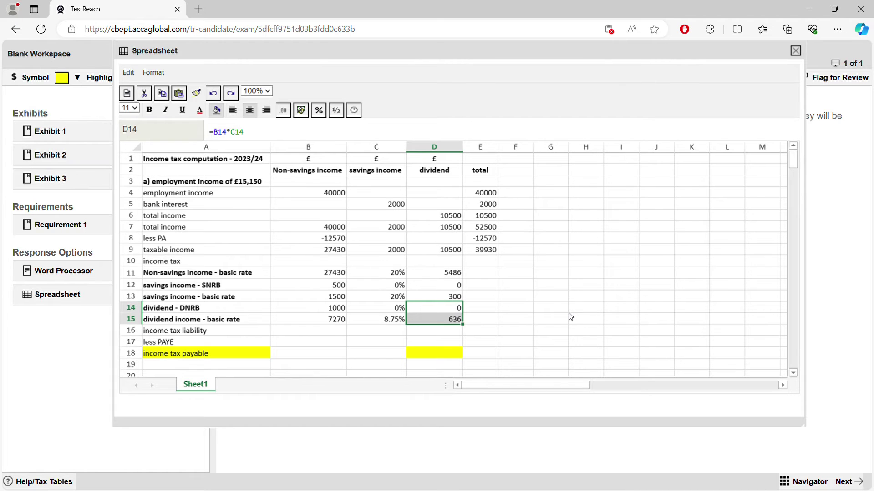
left_click(344, 312)
left_click(341, 323)
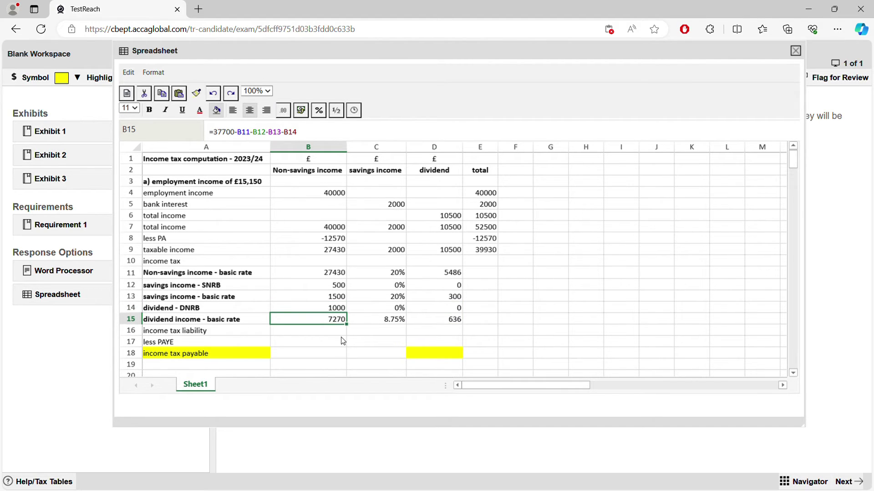
Step: Replace the label in A16 with a copy of the A15 label, edited to read "dividend income - higher rate"
double_click(246, 331)
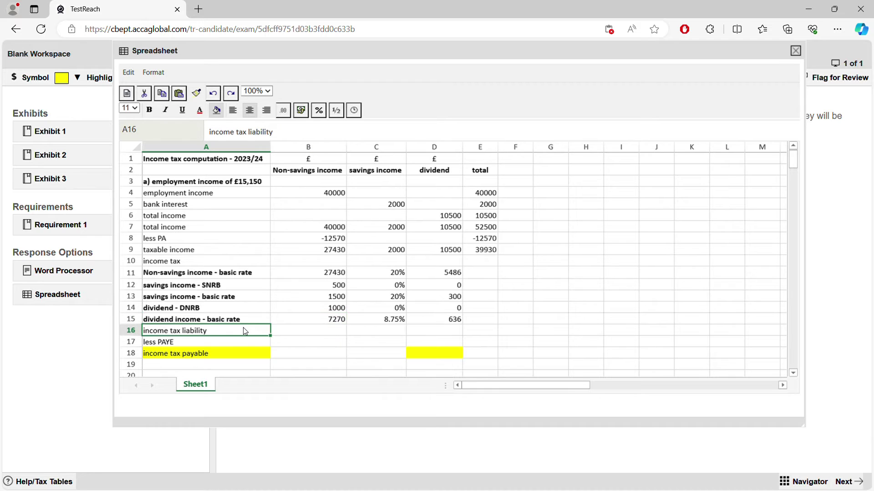
key("ctrl+a")
key("BackSpace")
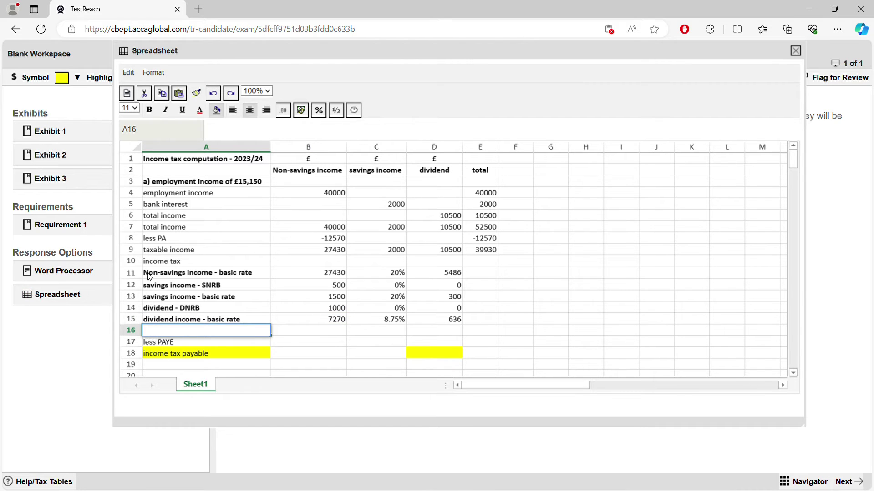
right_click(173, 321)
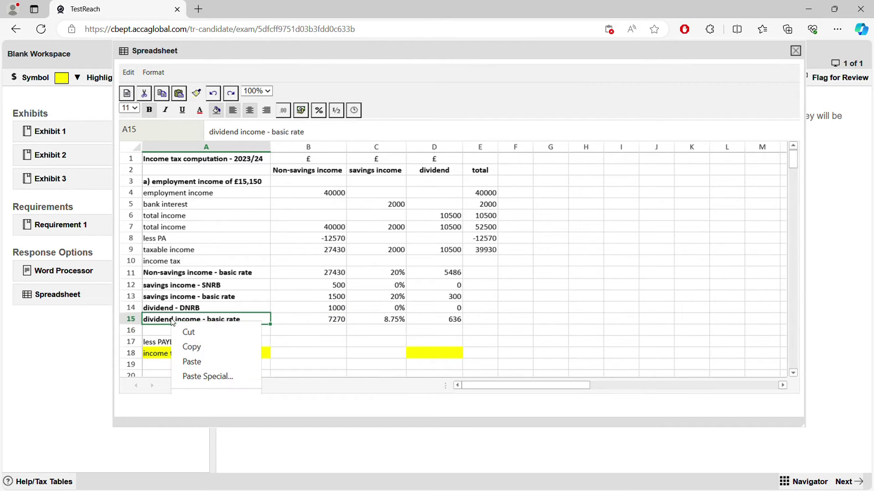
left_click(191, 347)
right_click(191, 332)
left_click(229, 374)
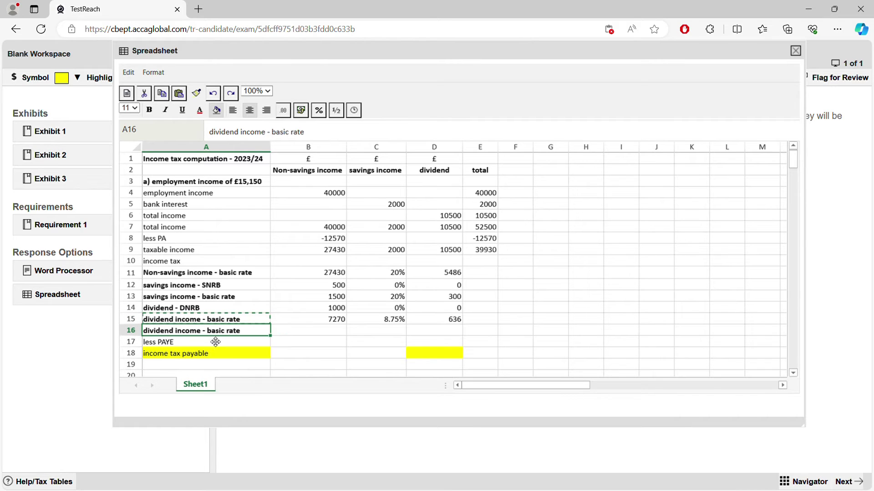
double_click(229, 334)
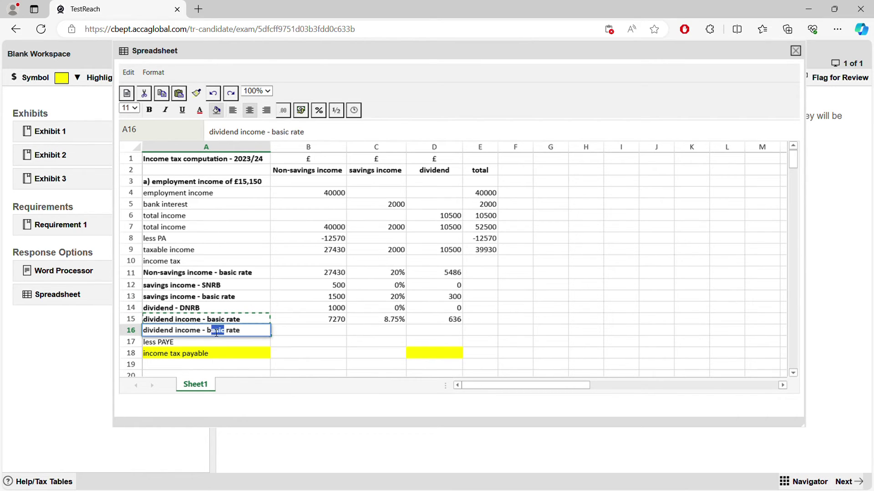
double_click(212, 331)
type("higher")
Step: Enter the formula =D9-B14-B15 in cell B16 for the dividend income at higher rate
left_click(300, 334)
type("=")
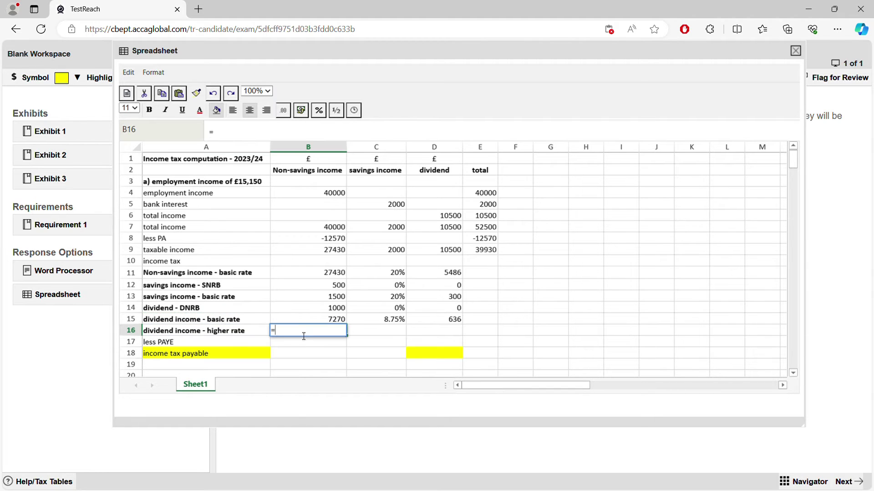
left_click(435, 244)
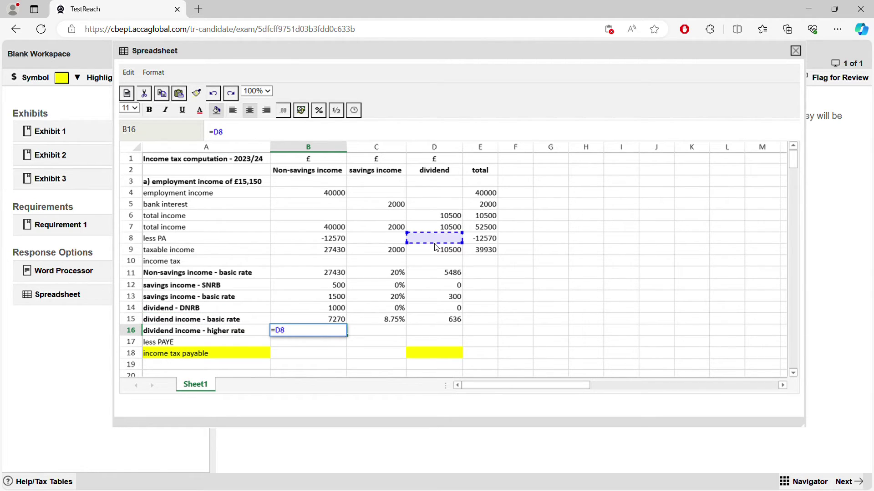
key("Escape")
type("=")
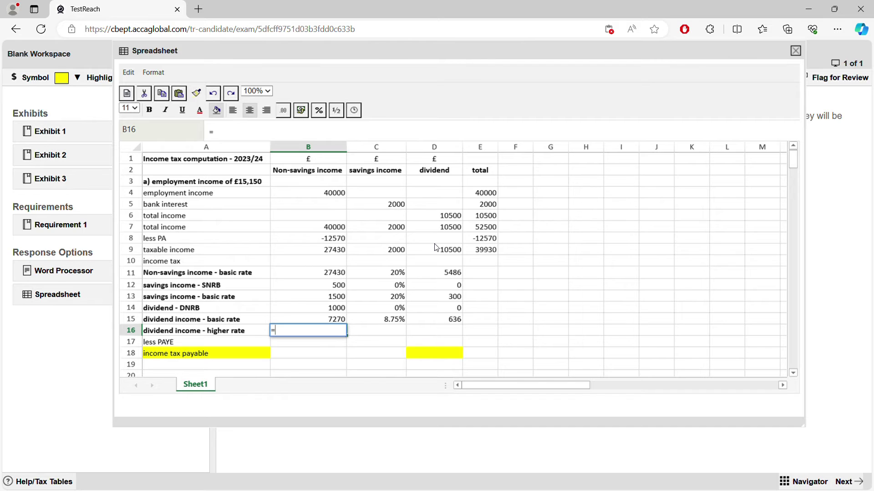
left_click(454, 253)
type("-")
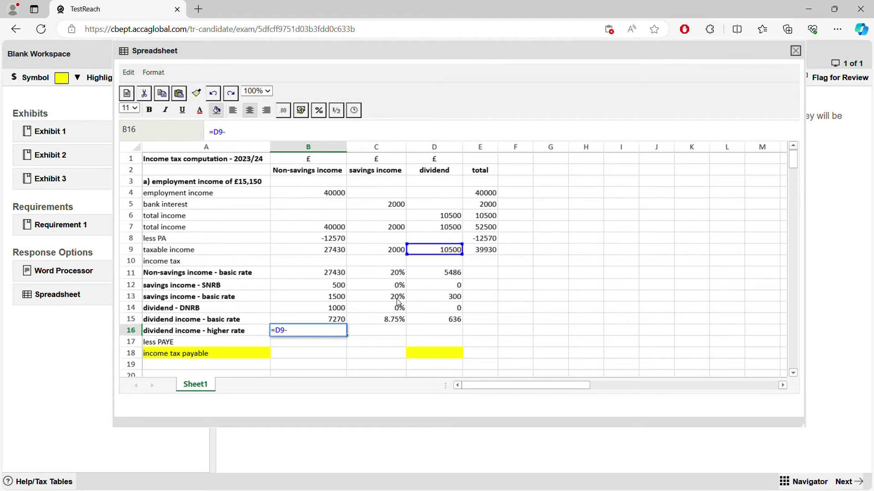
left_click(341, 309)
type("-")
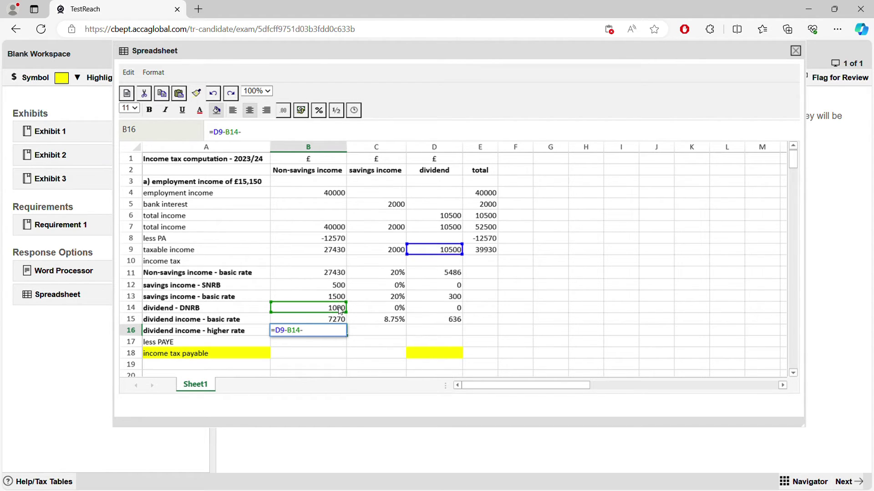
left_click(338, 320)
key("Return")
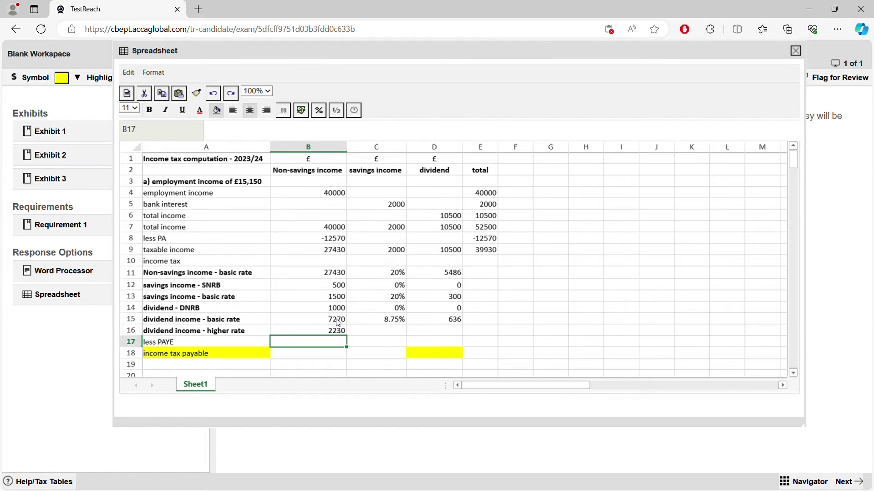
Step: Enter a rate of 33.75% in cell C16 and fill the tax formula from D15 down to D16
left_click(376, 335)
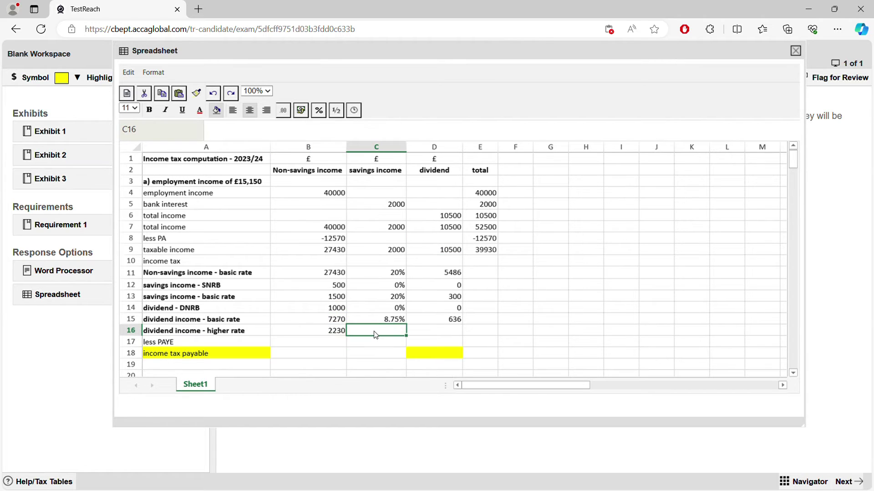
type("33.65%")
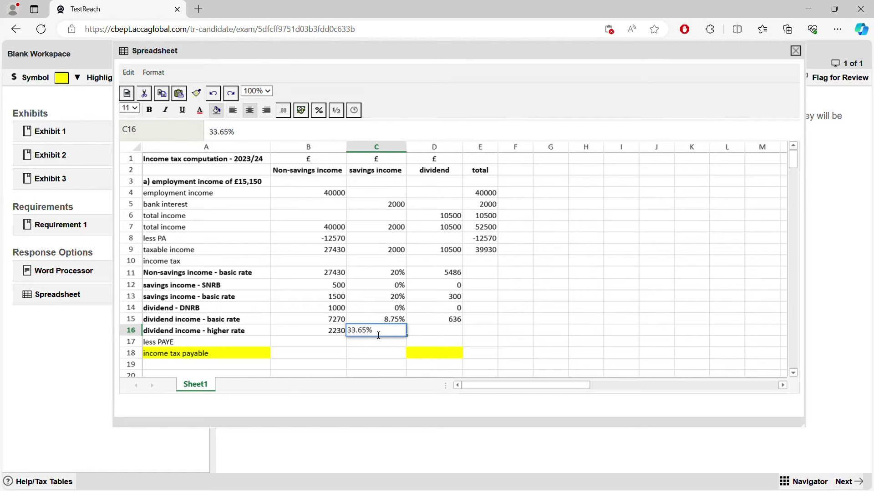
key("BackSpace")
key("BackSpace")
key("BackSpace")
type("75%")
key("Return")
left_click(457, 323)
left_click_drag(457, 323, 465, 334)
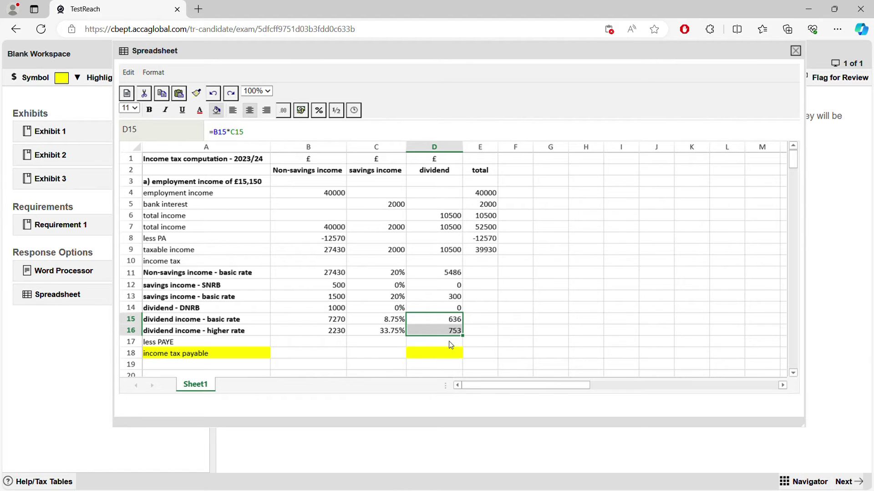
Step: Sum the tax amounts D11:D16 in cell D17
left_click(454, 342)
type("=sum(")
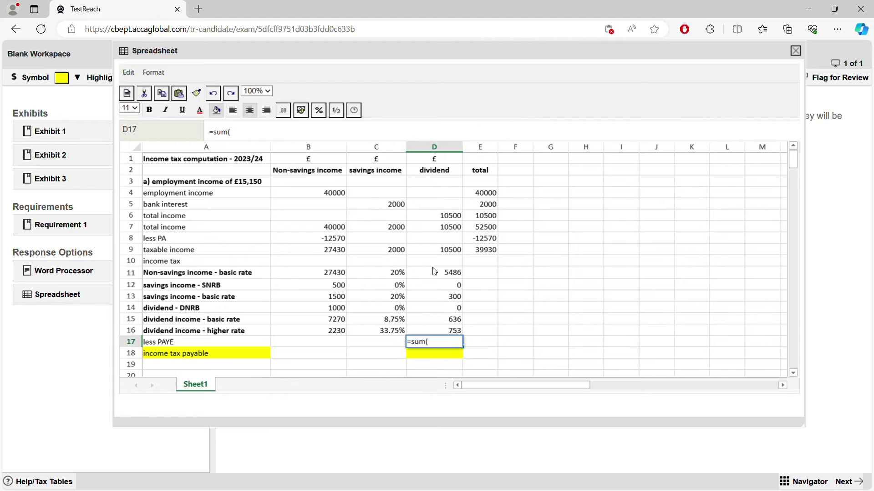
left_click_drag(435, 272, 427, 334)
key("Return")
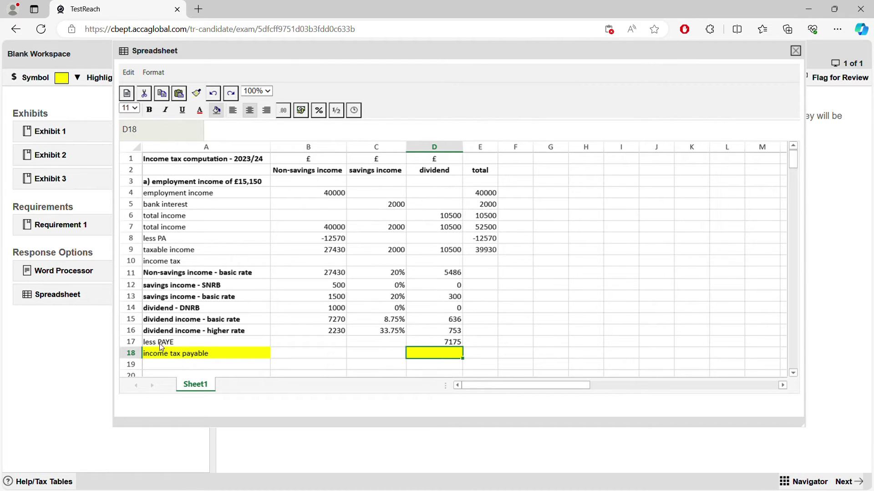
left_click(161, 345)
left_click(438, 343)
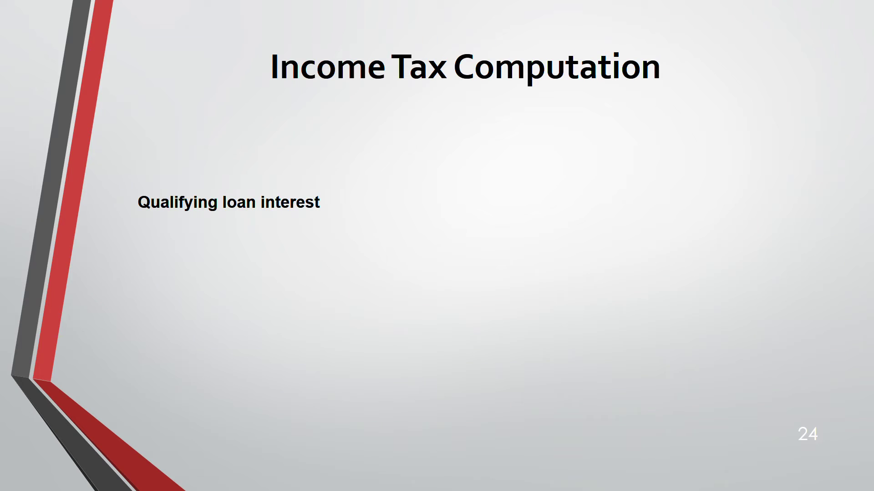
key("Right")
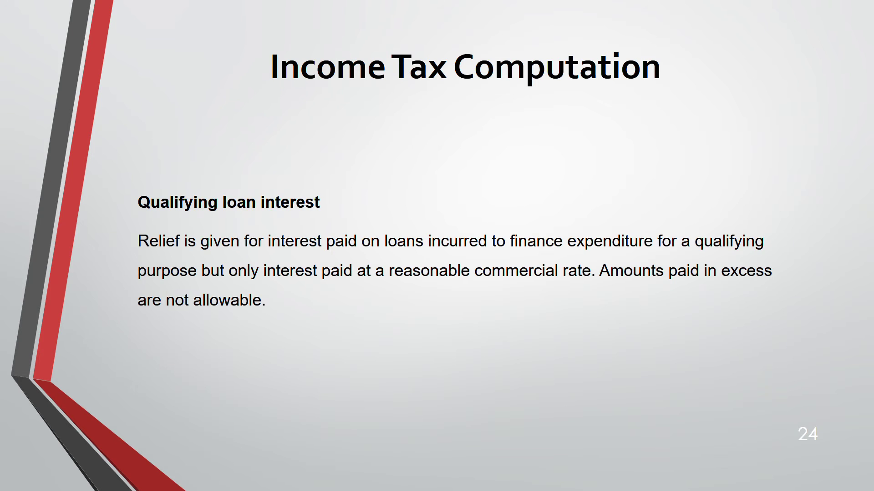
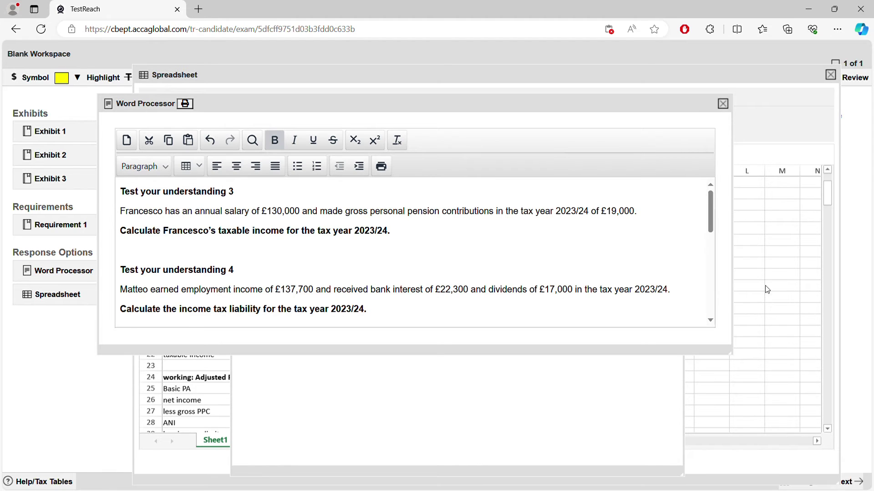
Step: Examine the salary and pension contribution in Test your understanding 3, and the spreadsheet's taxable income and adjusted PA working
left_click(232, 244)
left_click_drag(245, 237, 284, 235)
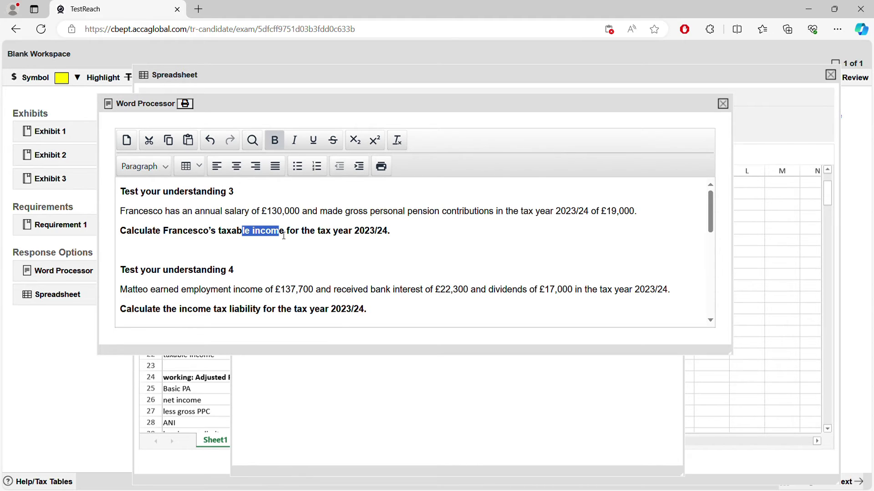
left_click_drag(273, 217, 304, 220)
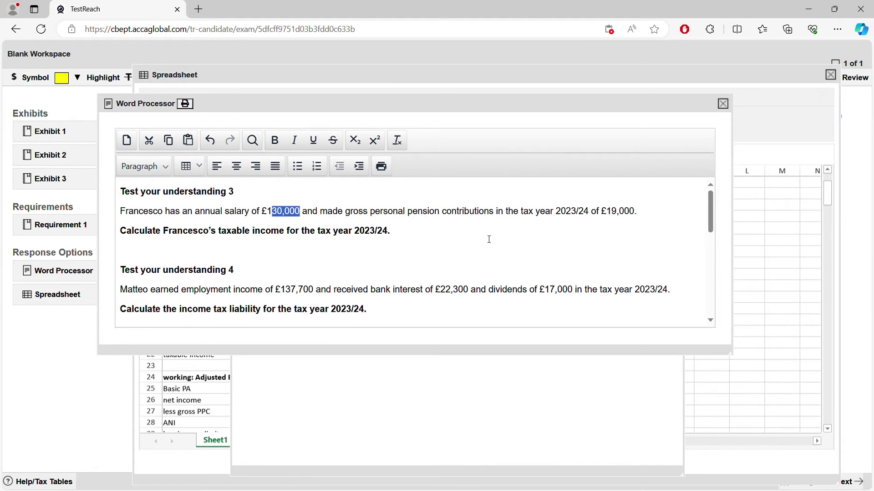
left_click_drag(610, 213, 629, 213)
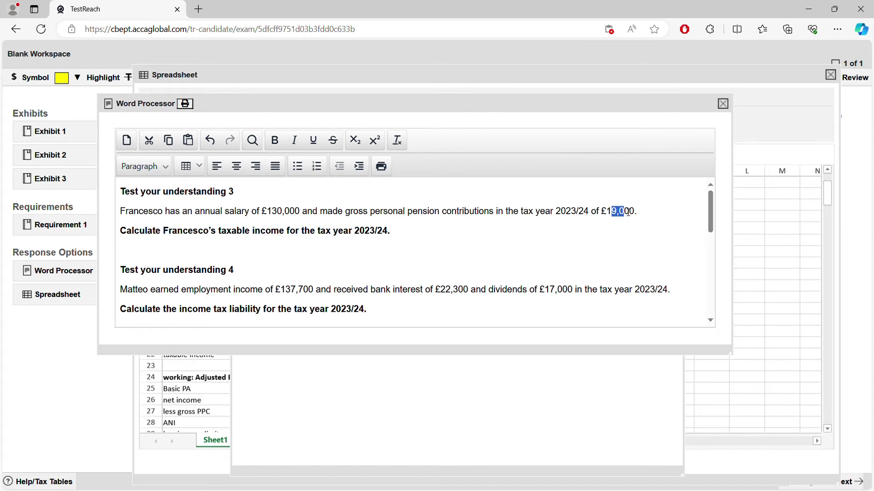
left_click_drag(267, 213, 295, 214)
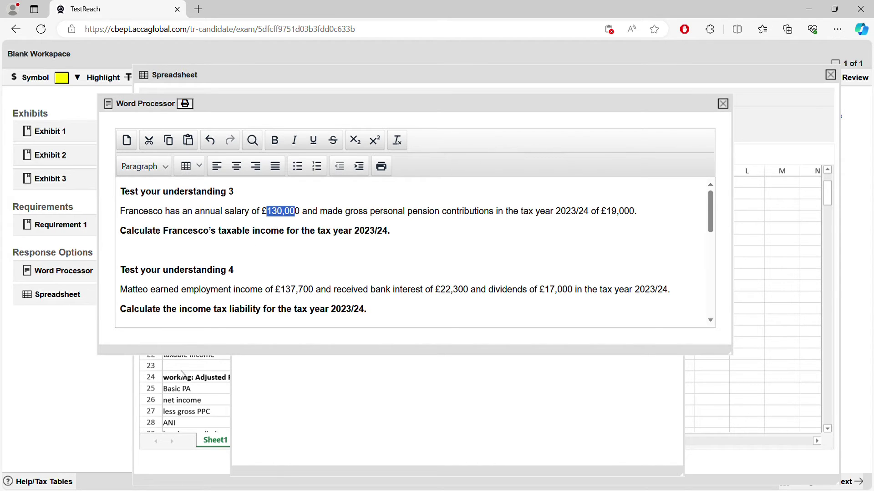
left_click(74, 304)
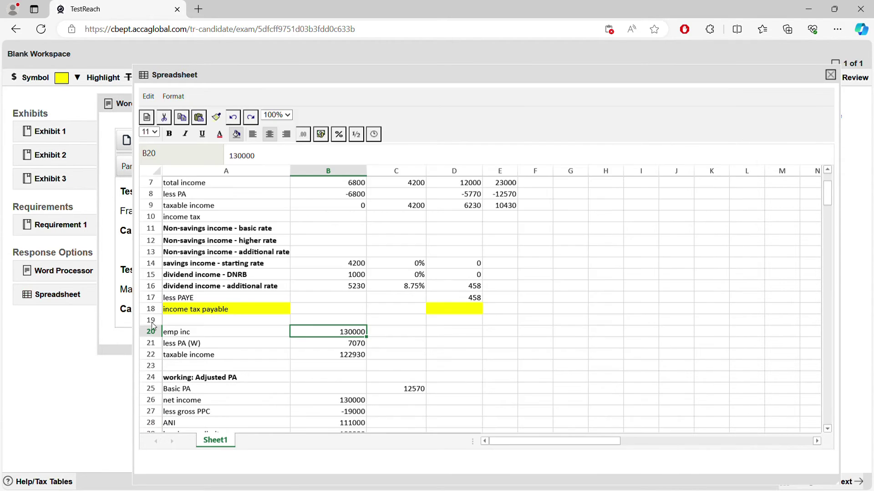
left_click_drag(201, 336, 318, 338)
left_click(320, 339)
left_click(217, 381)
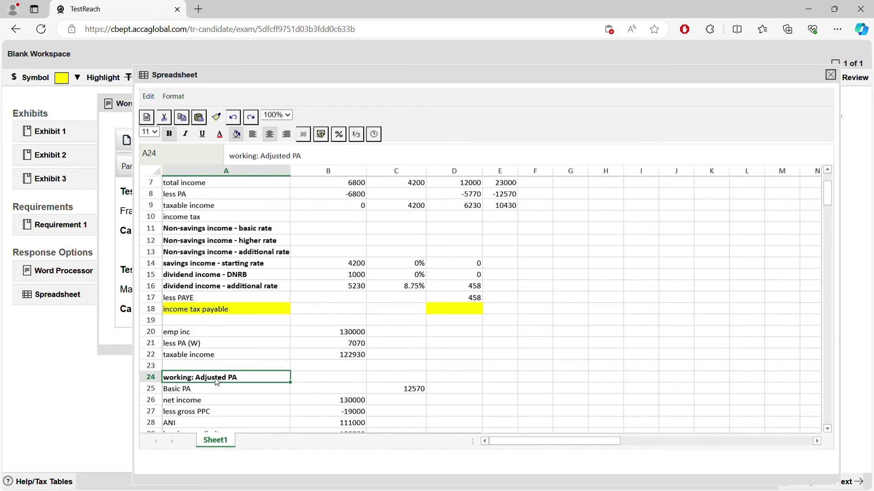
scroll(217, 382, "down", 3)
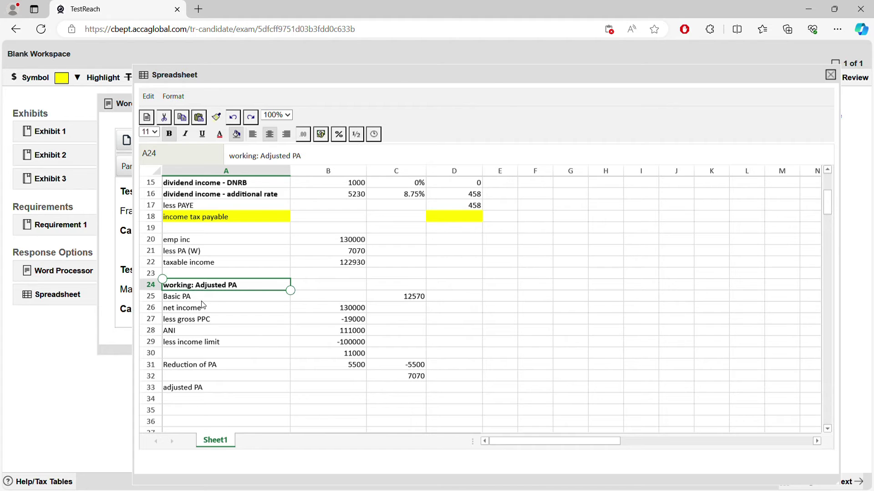
Step: Examine the adjusted PA working in rows 25 to 32, from basic PA through ANI and income limit to the reduction of PA
left_click(252, 300)
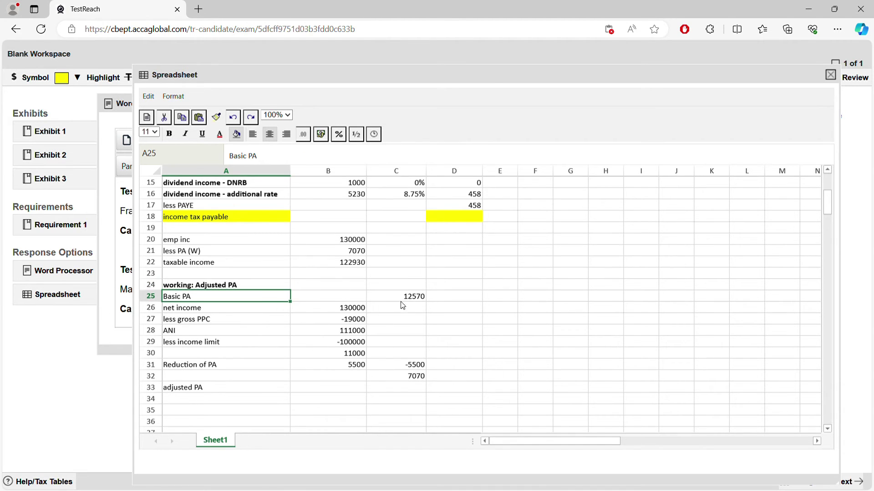
left_click(403, 301)
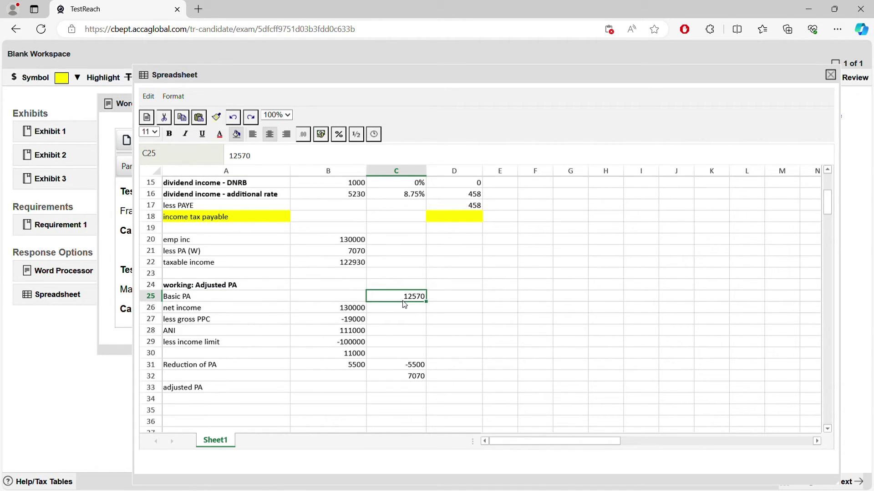
left_click(341, 308)
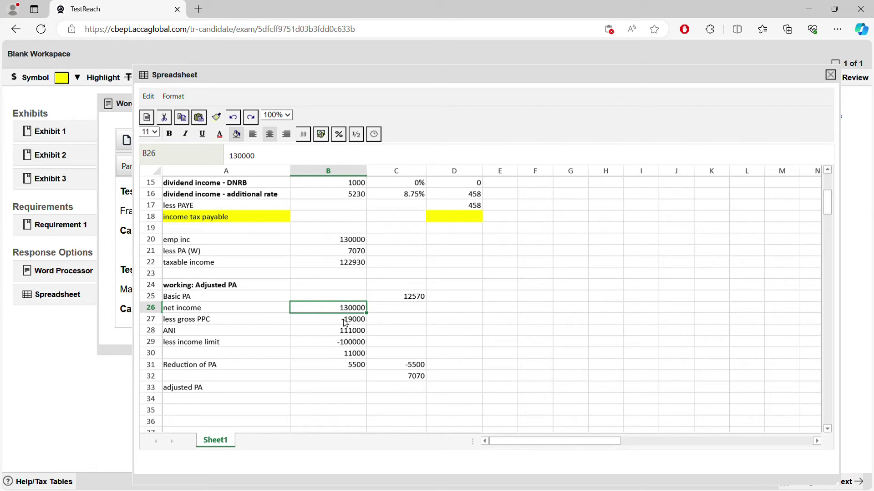
left_click(346, 322)
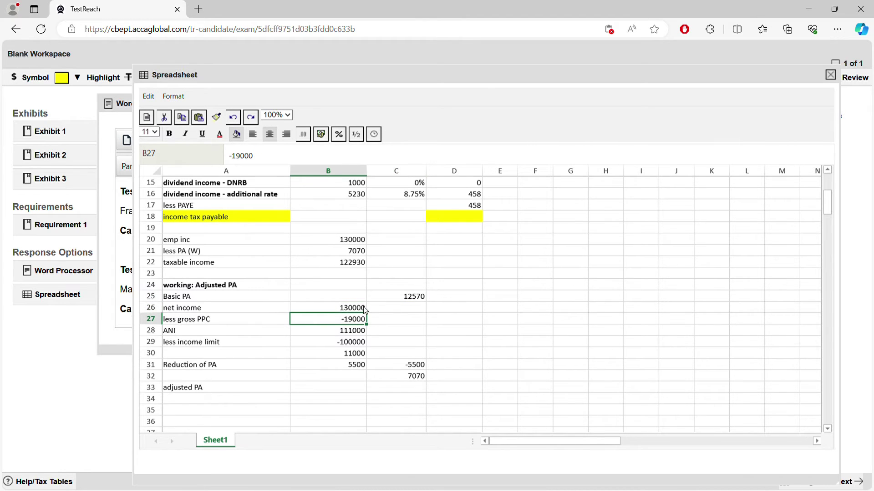
left_click(364, 310)
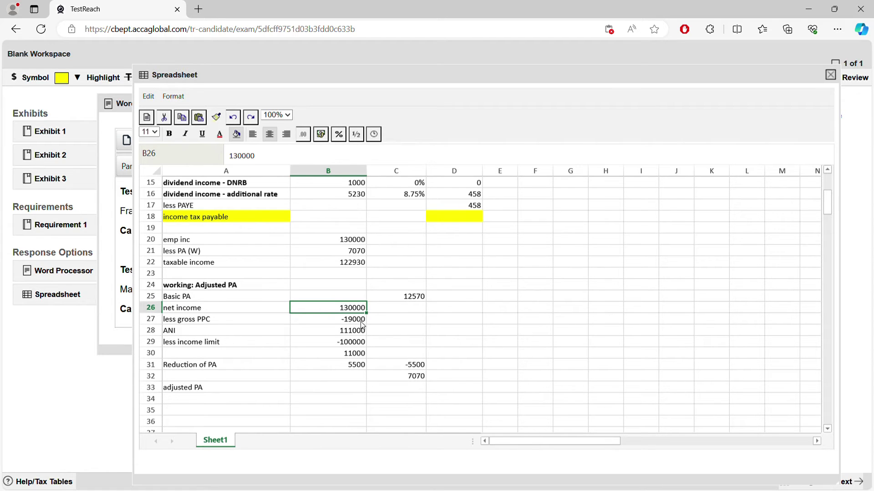
left_click(362, 323)
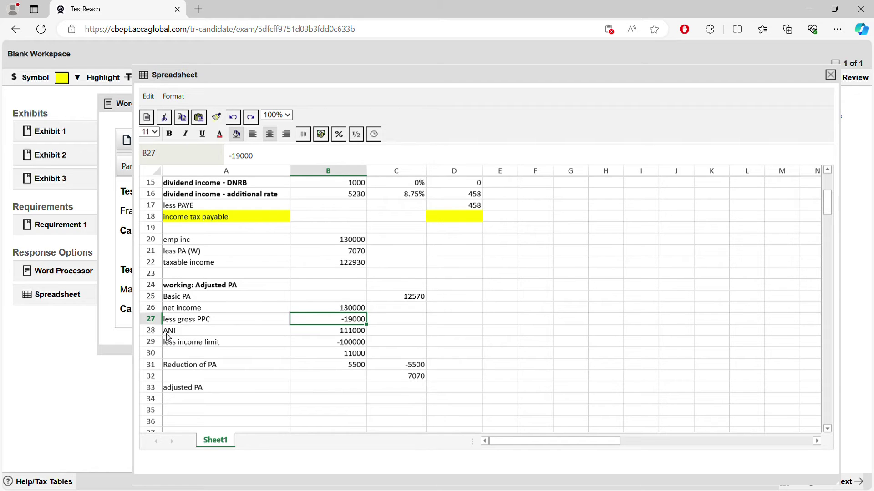
left_click(360, 333)
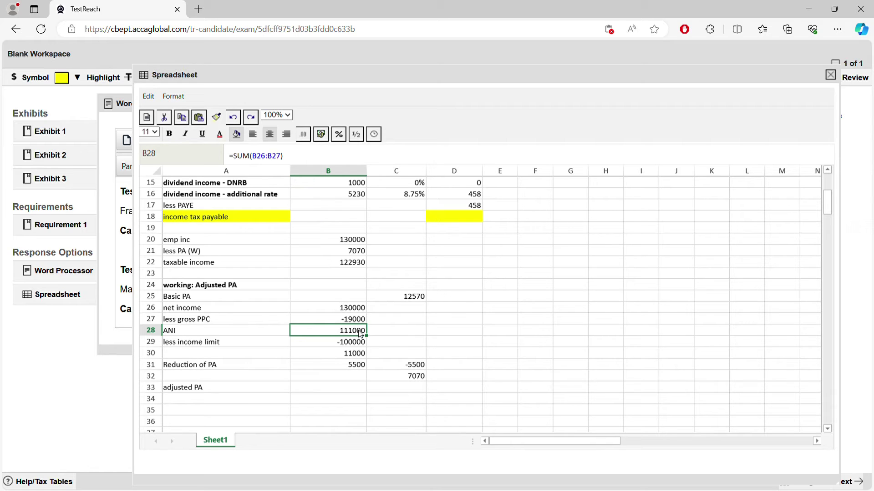
left_click(336, 347)
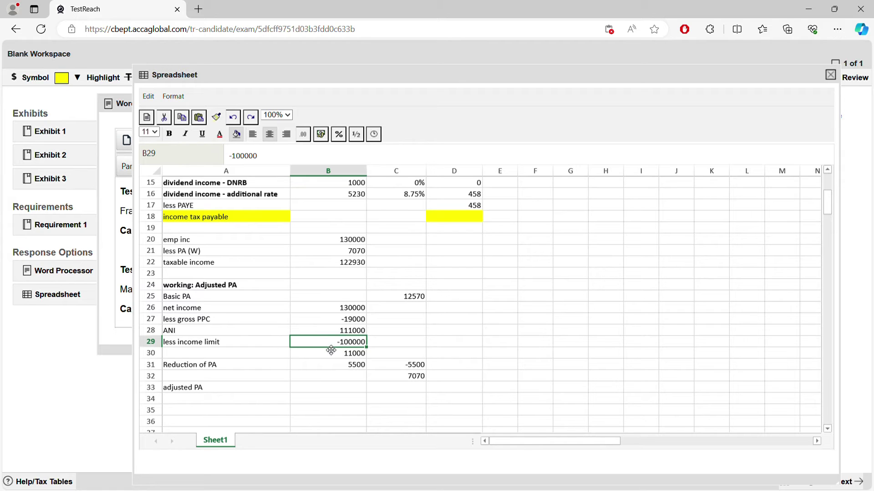
left_click(352, 355)
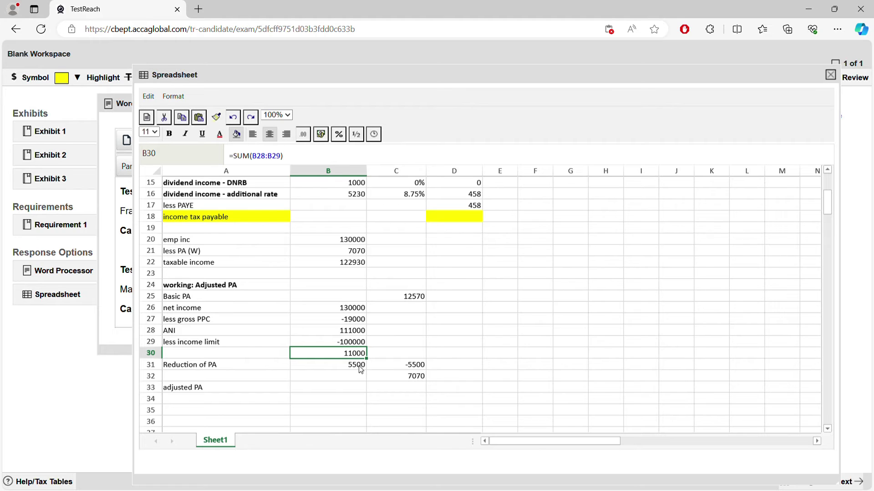
left_click(361, 368)
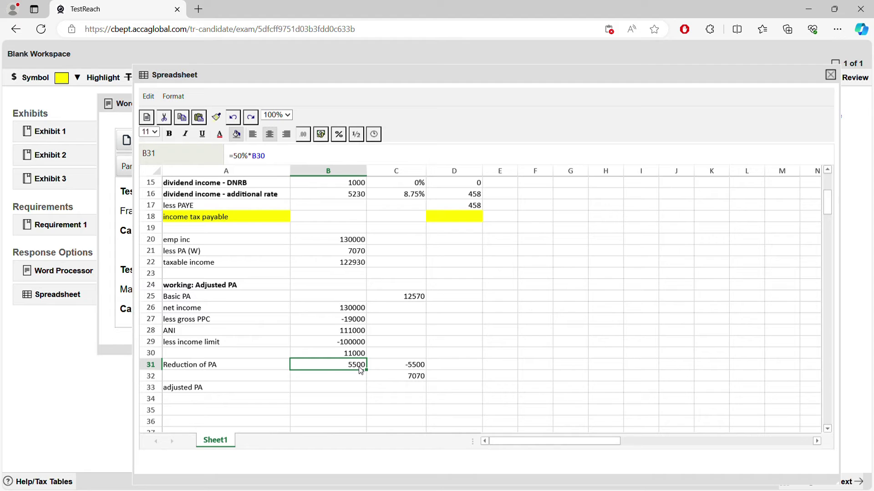
left_click(409, 296)
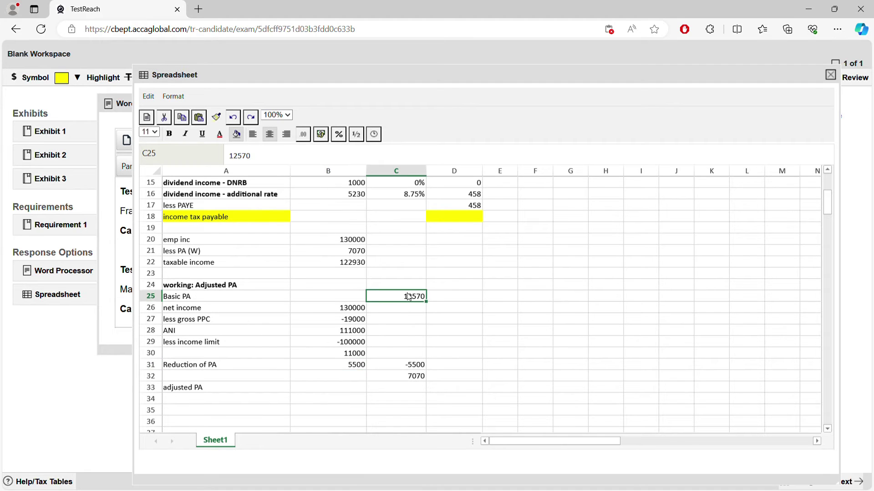
left_click(410, 378)
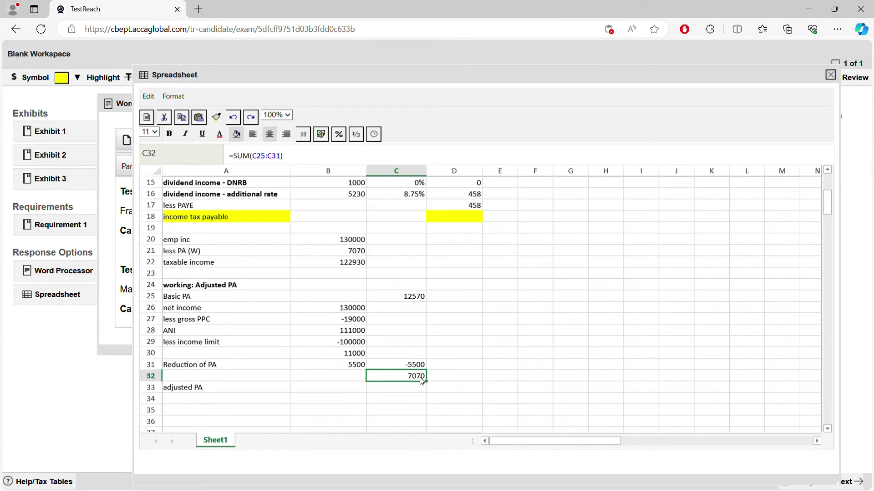
Step: Compare employment income, PA and taxable income in B20:B22 with the net income, gross PPC, ANI and adjusted PA cells of the working
left_click(353, 252)
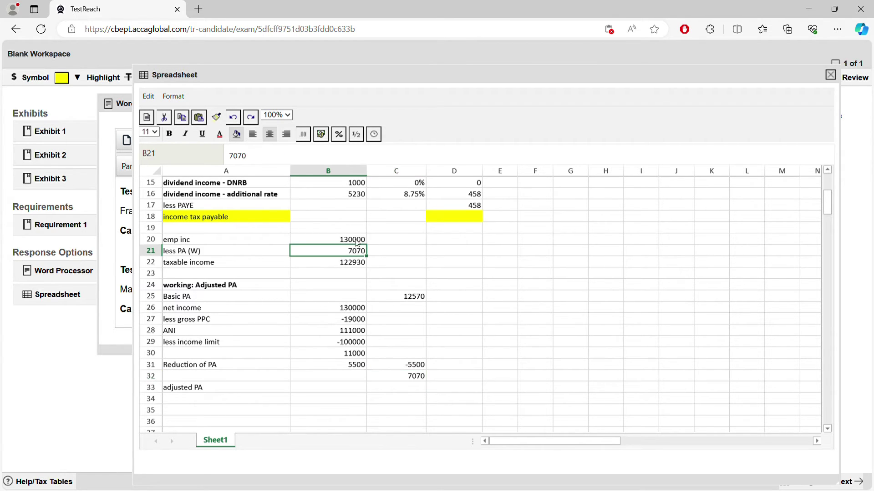
left_click(356, 242)
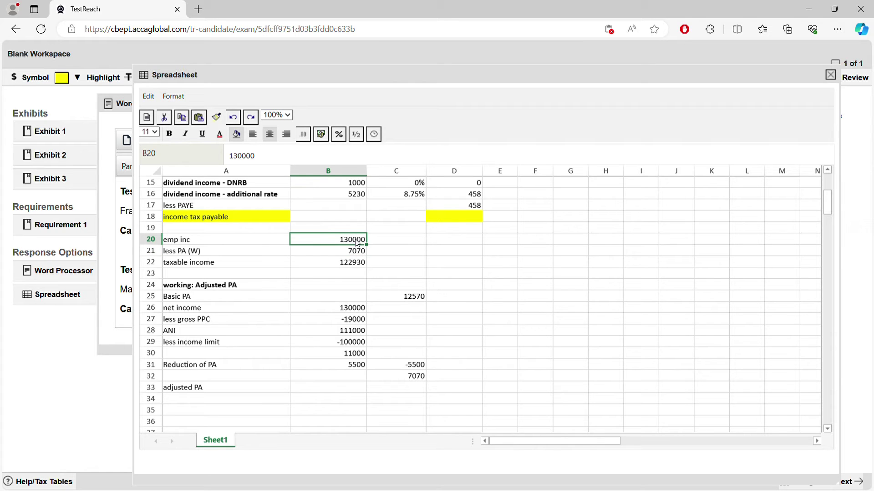
left_click(354, 319)
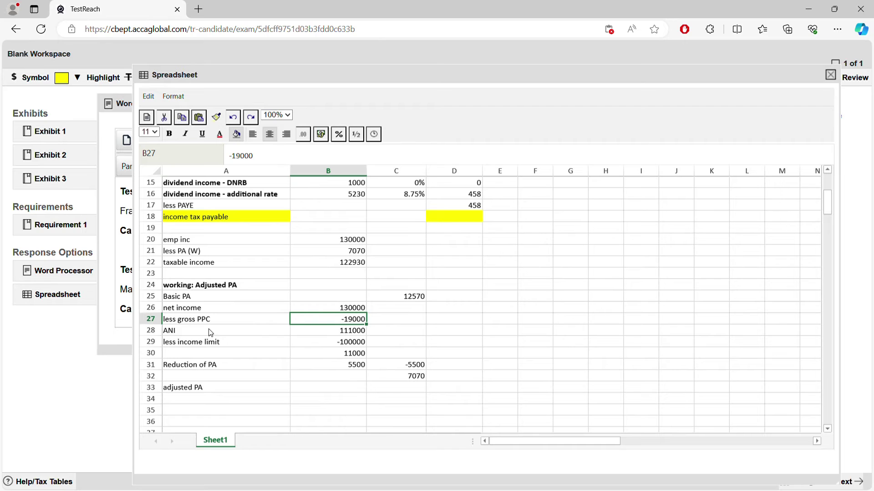
left_click(354, 309)
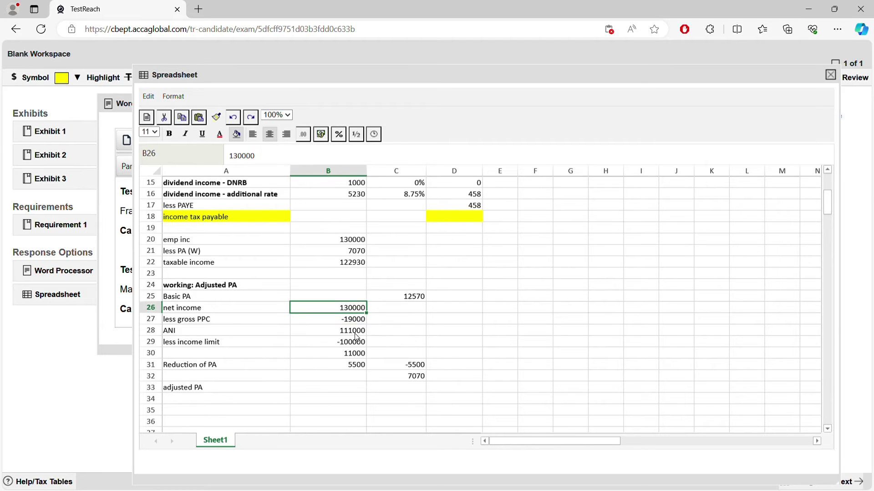
left_click(356, 332)
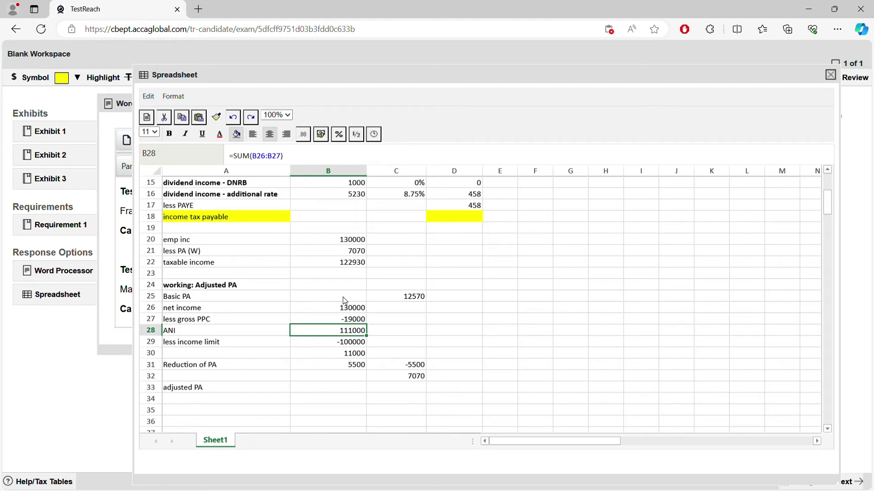
left_click(424, 380)
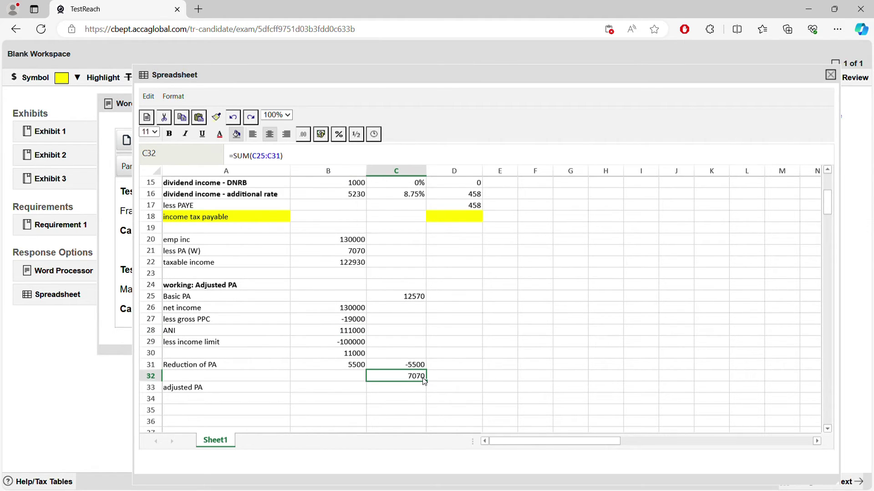
left_click(361, 241)
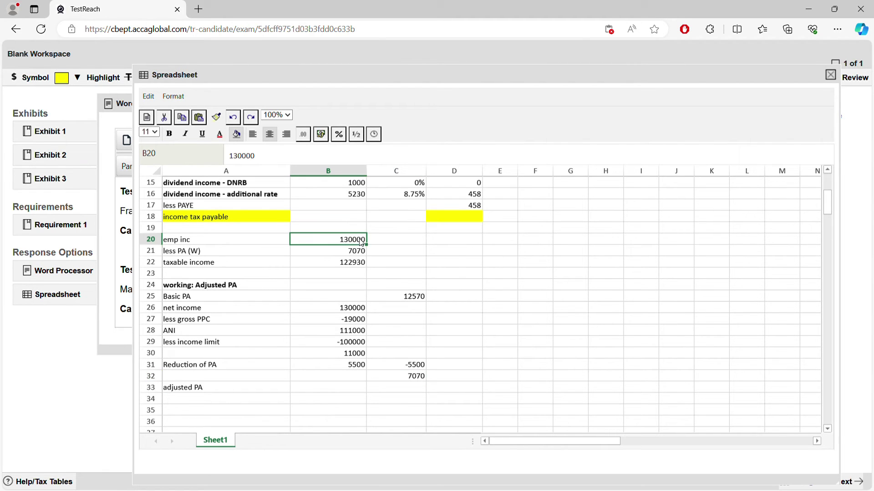
left_click(353, 266)
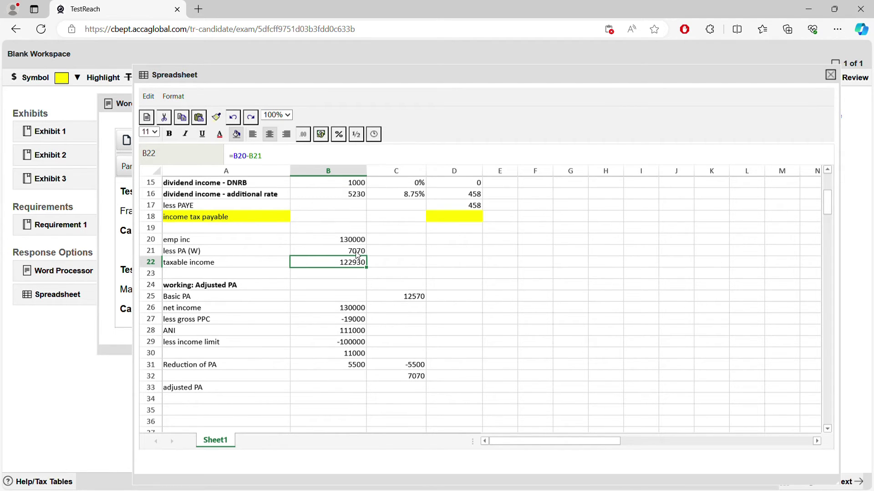
left_click(358, 254)
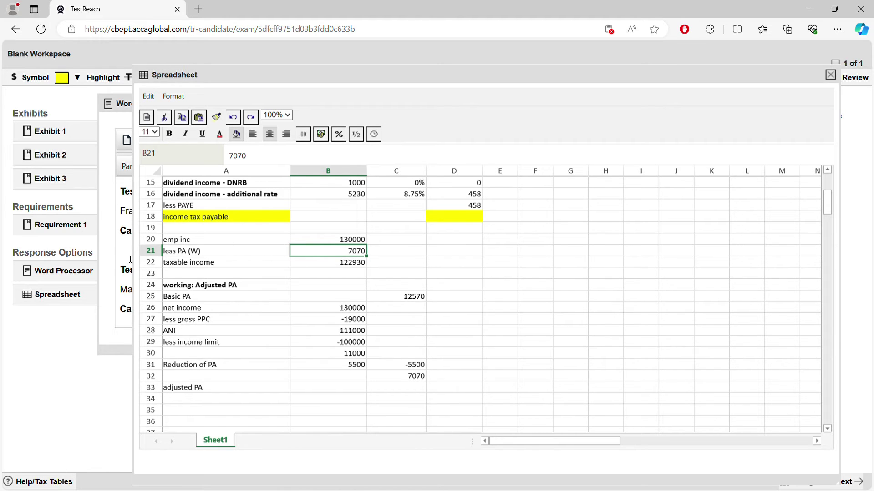
Step: Read the employment income, bank interest, dividends and requirement of Test your understanding 4 in the word processor, then close it
left_click(83, 268)
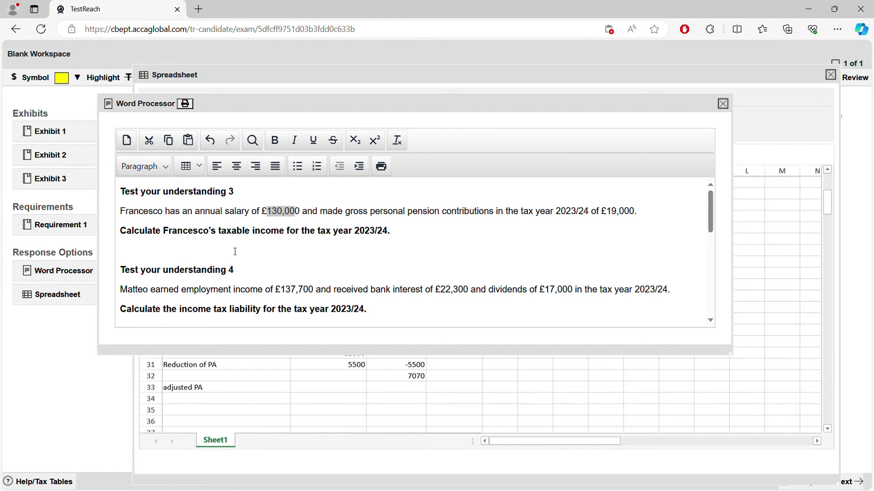
left_click_drag(191, 314, 257, 314)
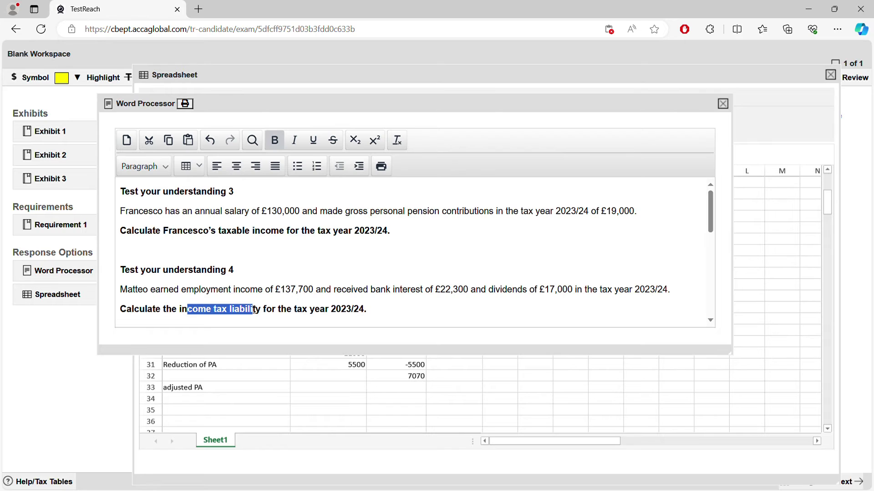
left_click(398, 321)
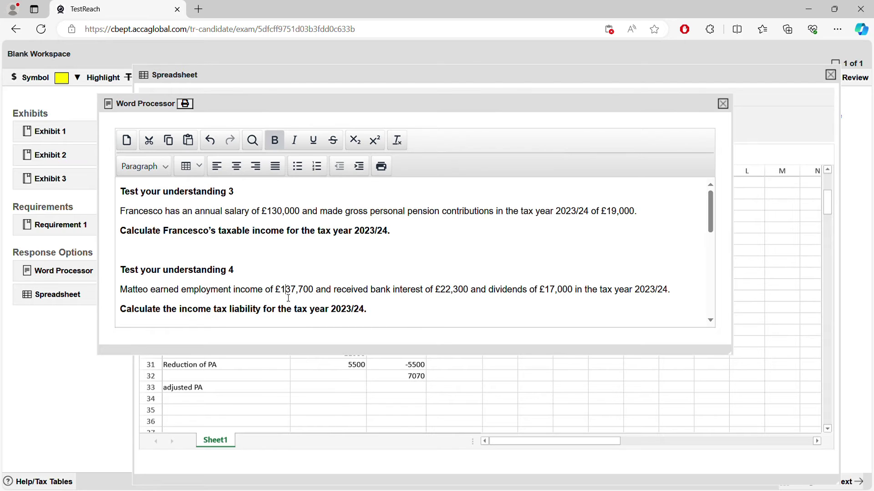
left_click_drag(285, 292, 299, 291)
left_click_drag(445, 290, 463, 290)
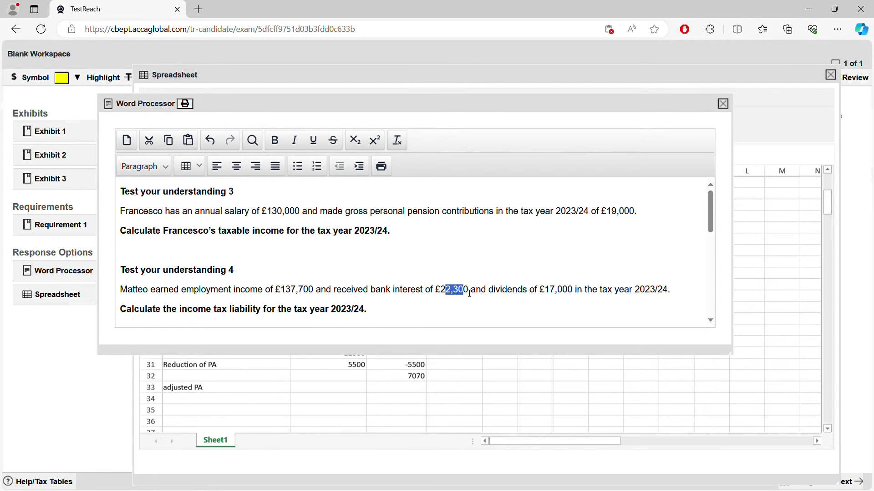
left_click_drag(546, 292, 567, 293)
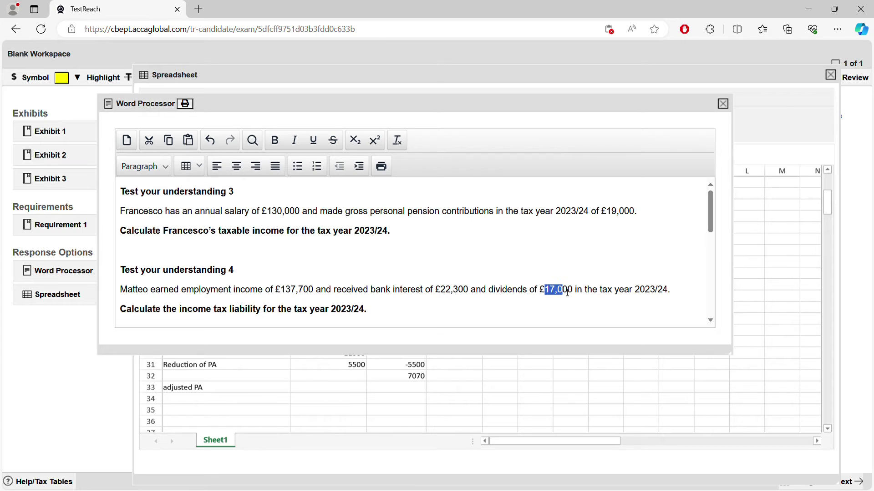
left_click_drag(302, 291, 291, 291)
left_click(557, 381)
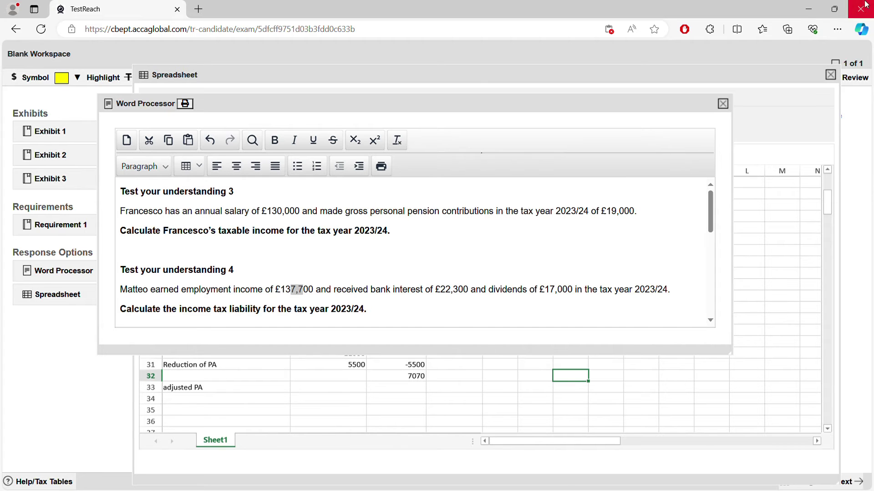
left_click(723, 104)
Step: Set the non-savings employment income in cell B4 of the income tax computation to 137700
left_click_drag(824, 194, 815, 176)
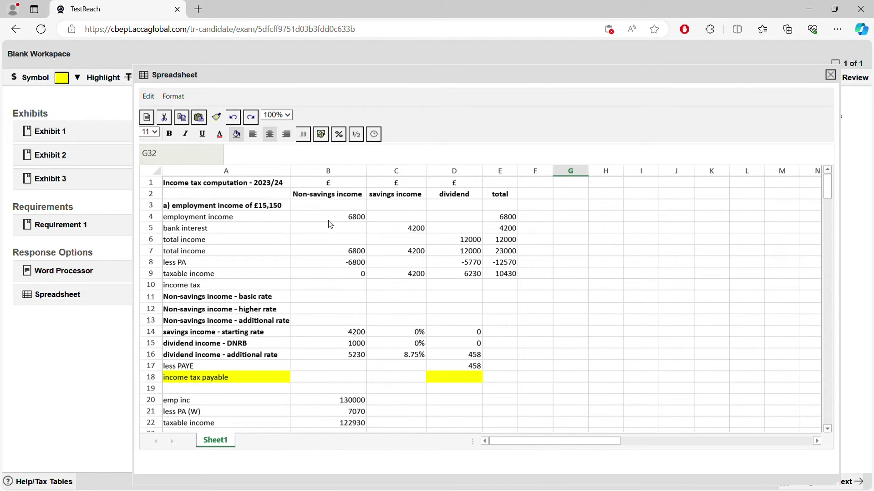
left_click(344, 218)
left_click_drag(346, 218, 390, 220)
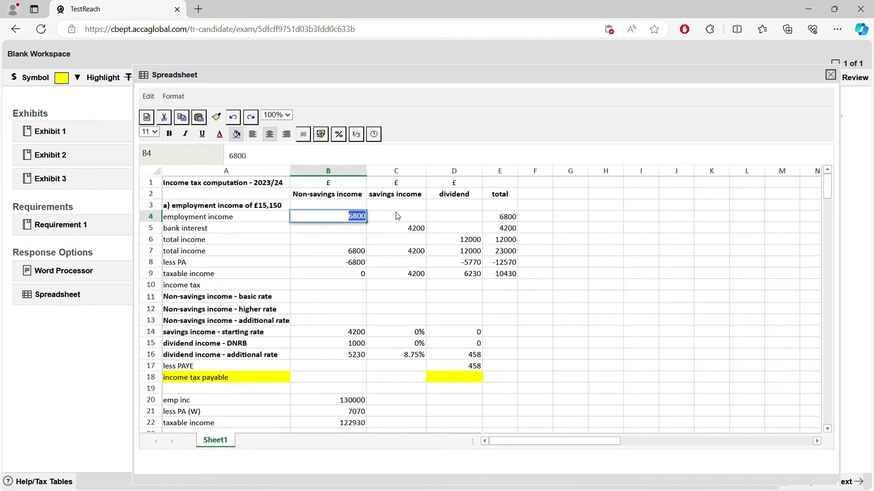
type("137700")
key("Return")
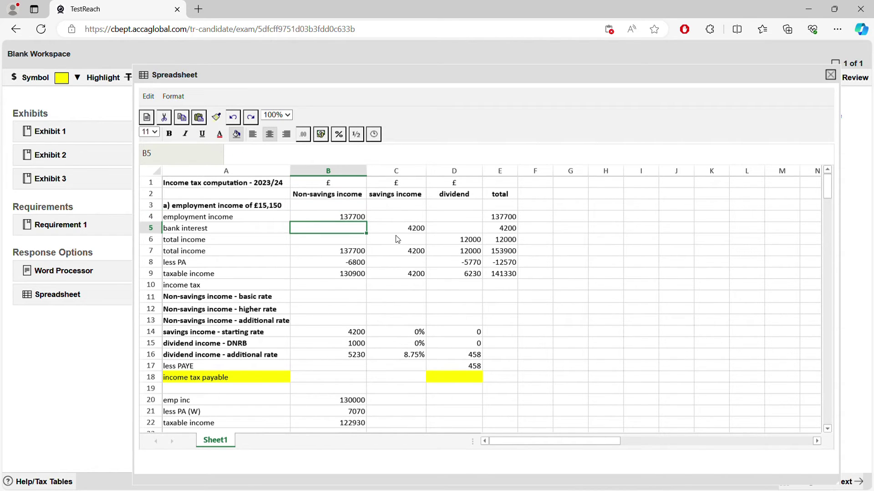
Step: Set the bank interest in cell C5 of the savings income column to 22300
left_click(405, 231)
left_click_drag(412, 228, 430, 227)
type("22300")
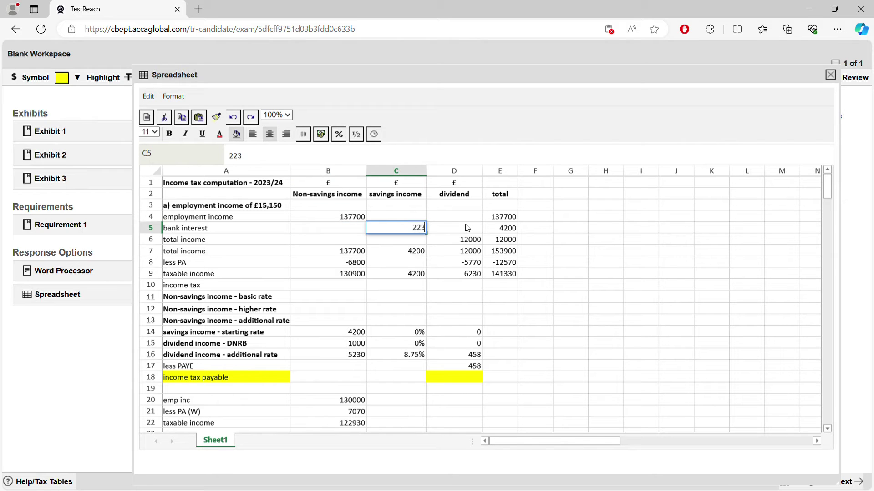
key("Return")
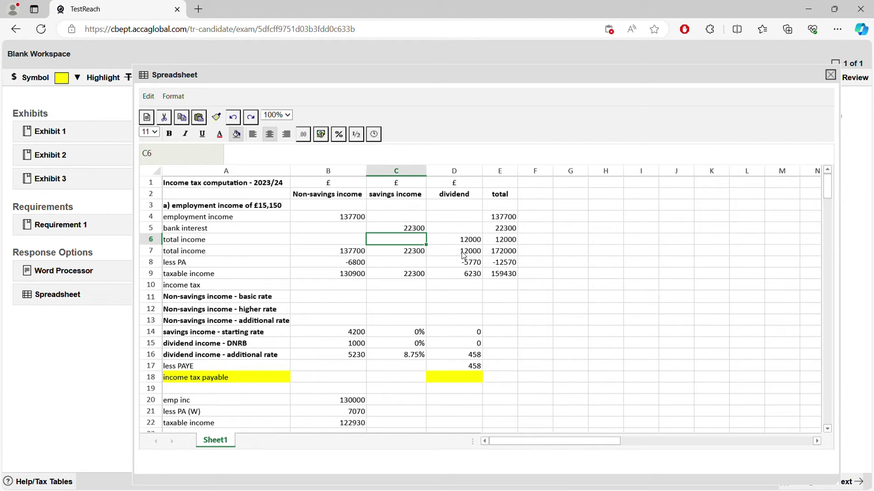
Step: Set the dividend income in cell D6 to 17000
left_click(464, 240)
left_click_drag(458, 239, 515, 234)
type("17000")
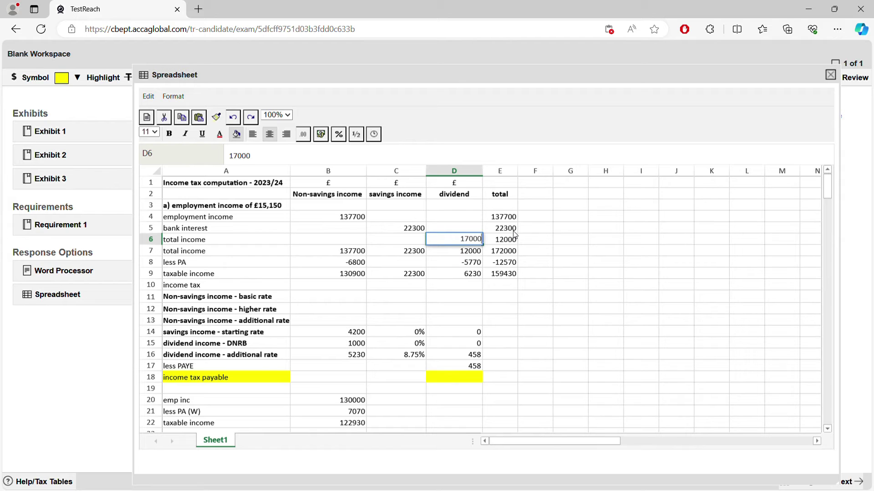
key("Return")
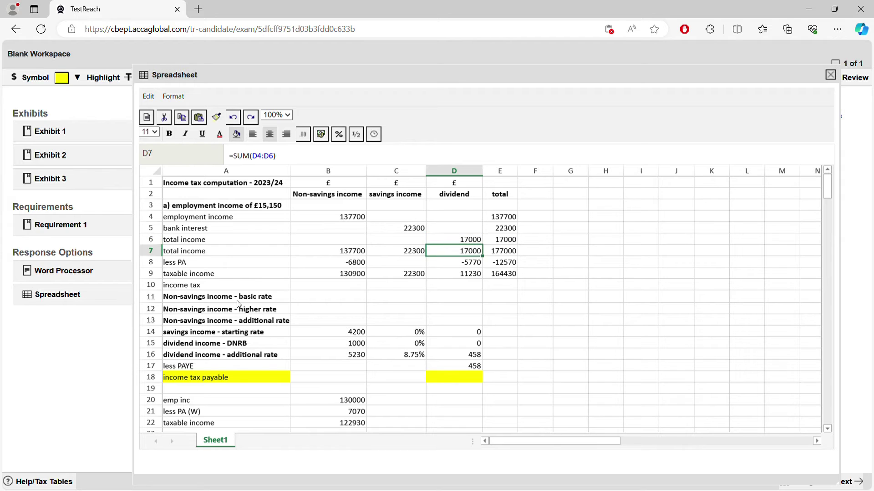
Step: Set the personal allowance deduction against non-savings income in cell B8 to 0
left_click(339, 264)
left_click_drag(341, 268, 398, 266)
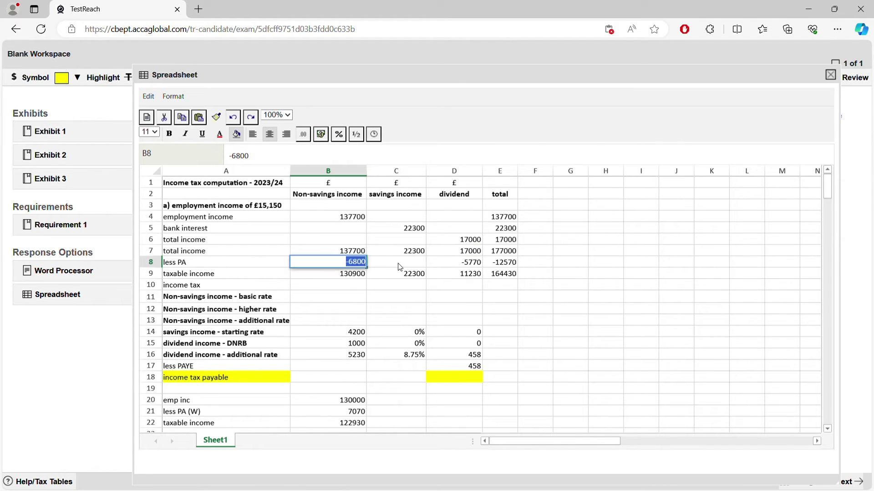
type("0")
key("Return")
Step: Remove the personal allowance deduction from the dividend column in cell D8, leaving the cell empty
left_click(463, 264)
left_click_drag(462, 263, 500, 265)
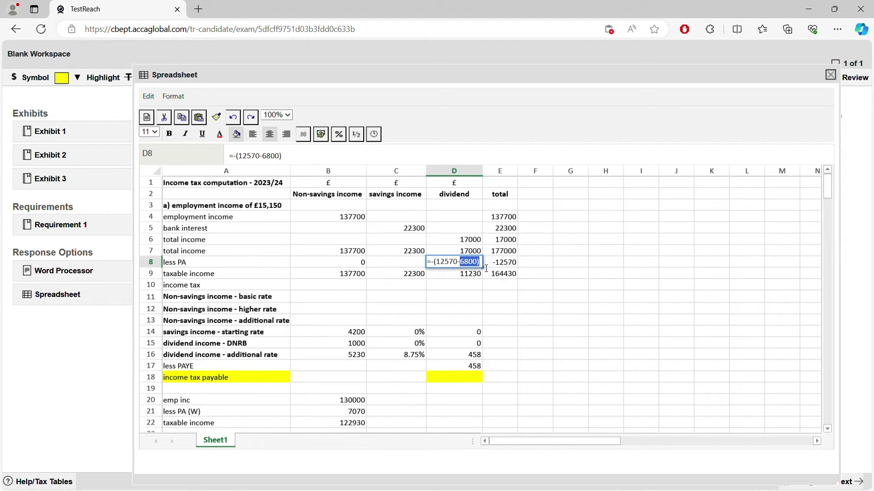
key("BackSpace")
key("BackSpace")
key("BackSpace")
key("BackSpace")
key("BackSpace")
key("BackSpace")
key("BackSpace")
key("BackSpace")
key("BackSpace")
key("BackSpace")
type("0")
key("Return")
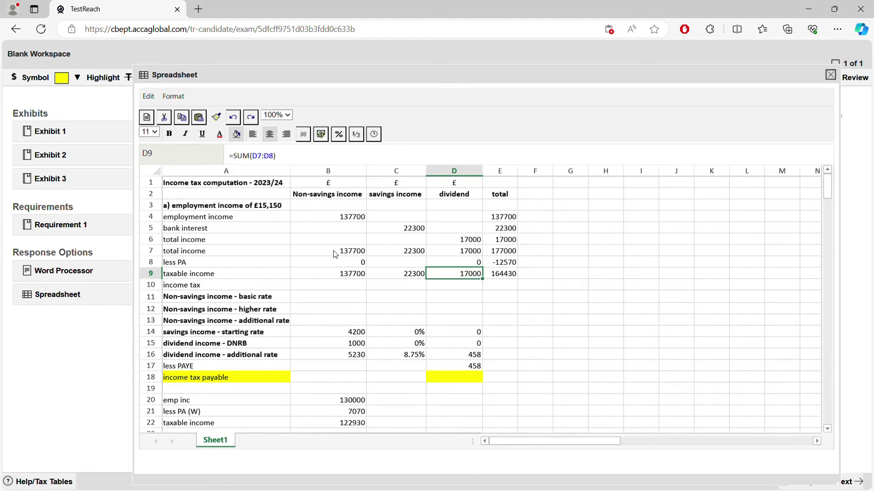
key("Up")
key("Delete")
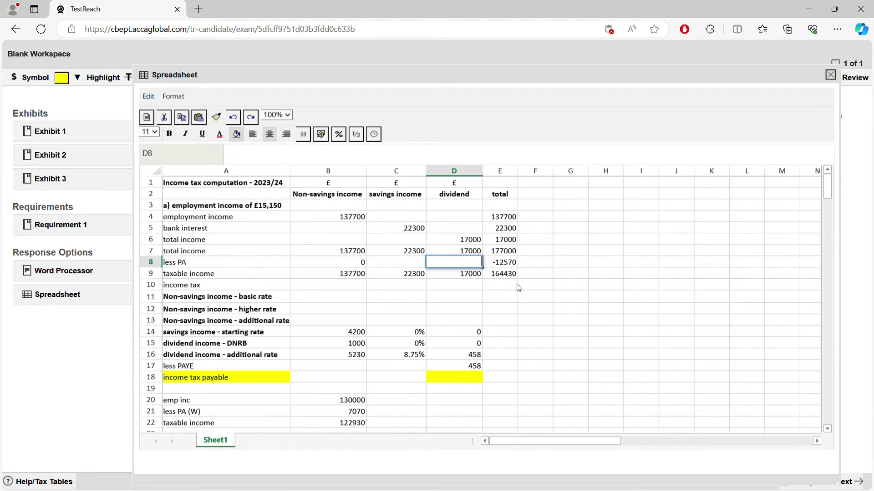
Step: Set the total personal allowance in cell E8 to 0
left_click(505, 264)
type("0")
key("Return")
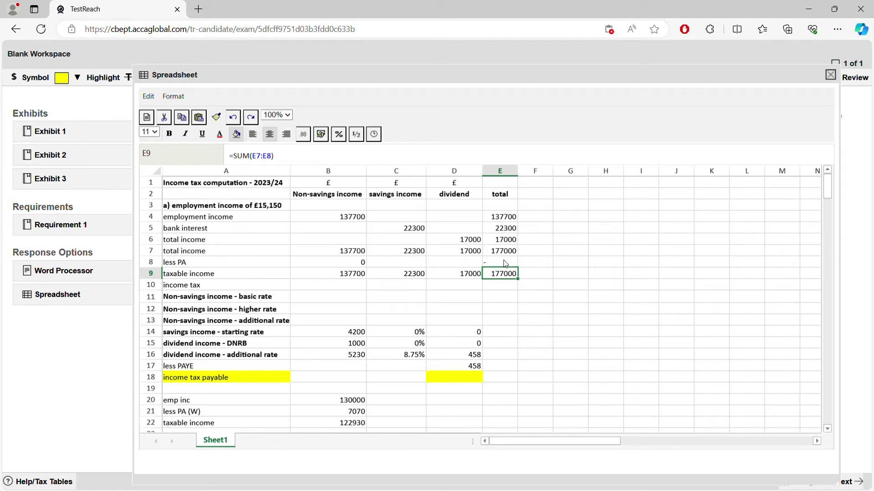
left_click(505, 264)
type("0")
key("Return")
Step: Enter 37700 in B11 and 20% in C11 for the basic rate band of non-savings income
left_click(349, 299)
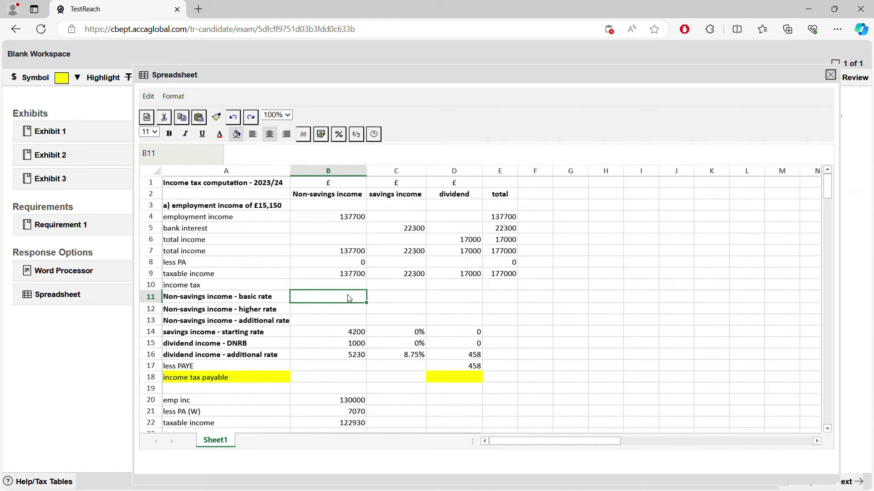
left_click(356, 278)
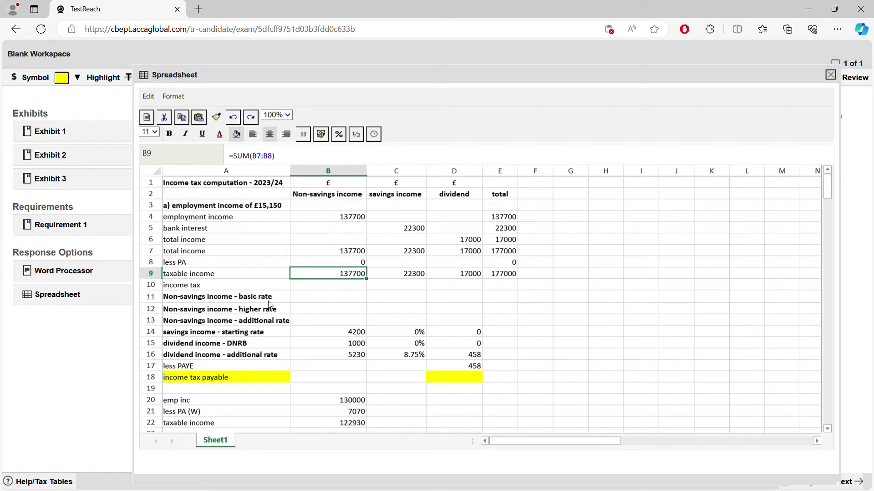
left_click(342, 298)
type("37700")
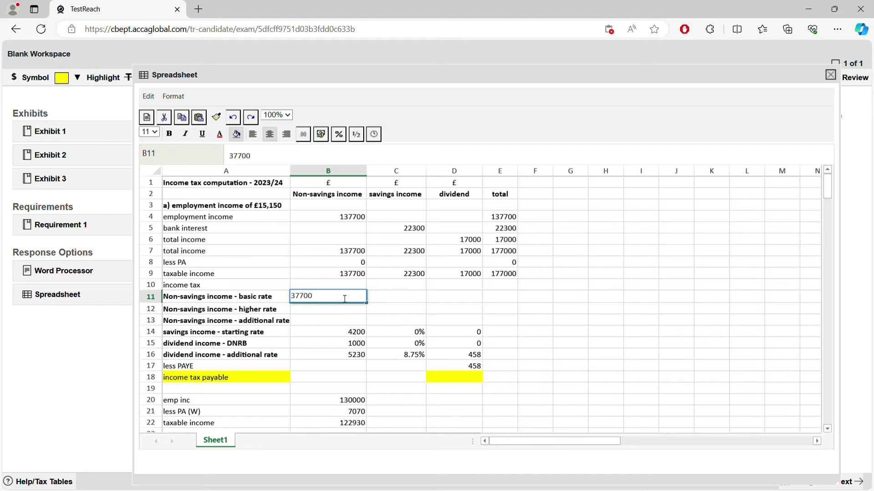
key("Tab")
type("20%")
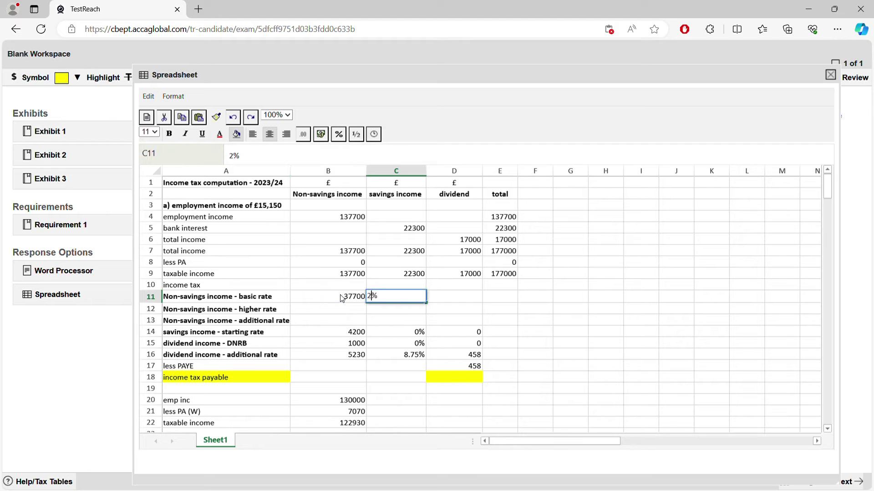
key("Tab")
key("shift+Tab")
type("20")
key("Return")
Step: Calculate the basic rate tax in D11 with the formula =B11*C11
left_click(468, 302)
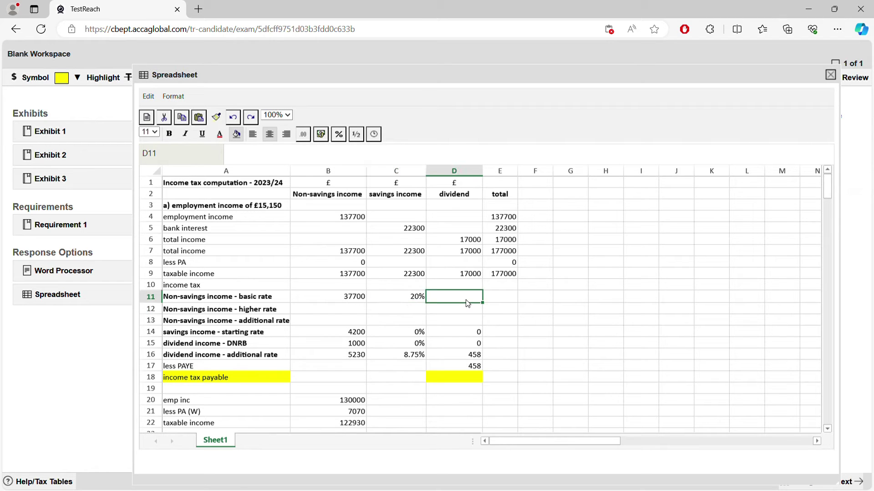
type("=")
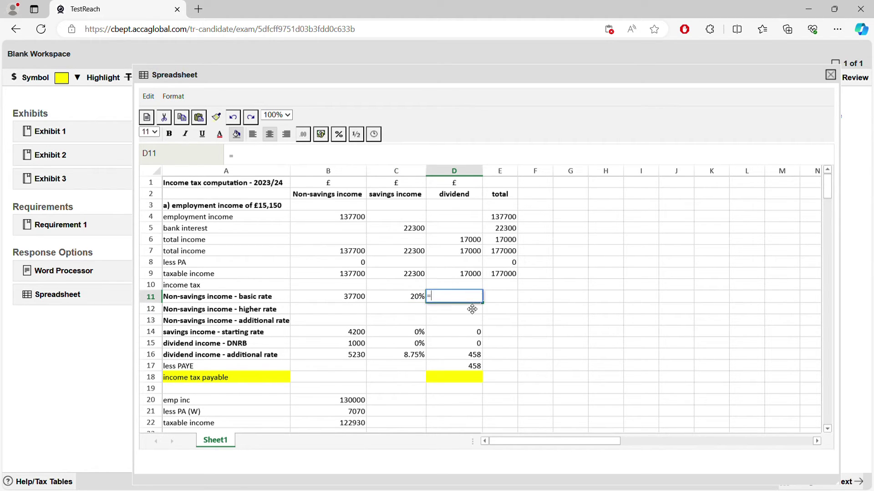
left_click(348, 297)
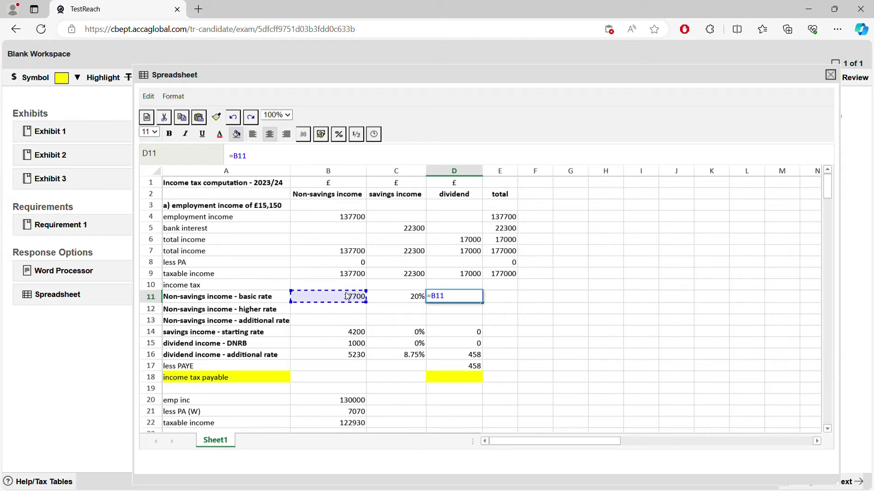
type("*")
left_click(406, 301)
key("Return")
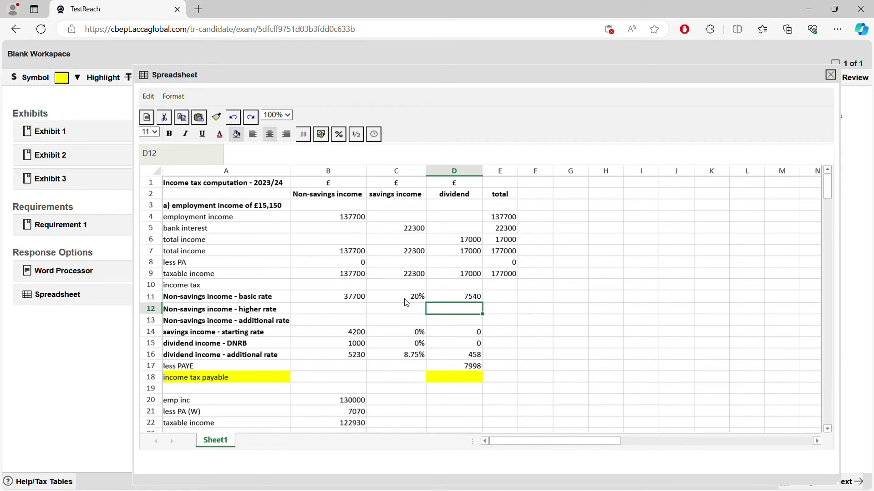
Step: Calculate the higher rate band of non-savings income in B12 with the formula =125140-B11
left_click(352, 311)
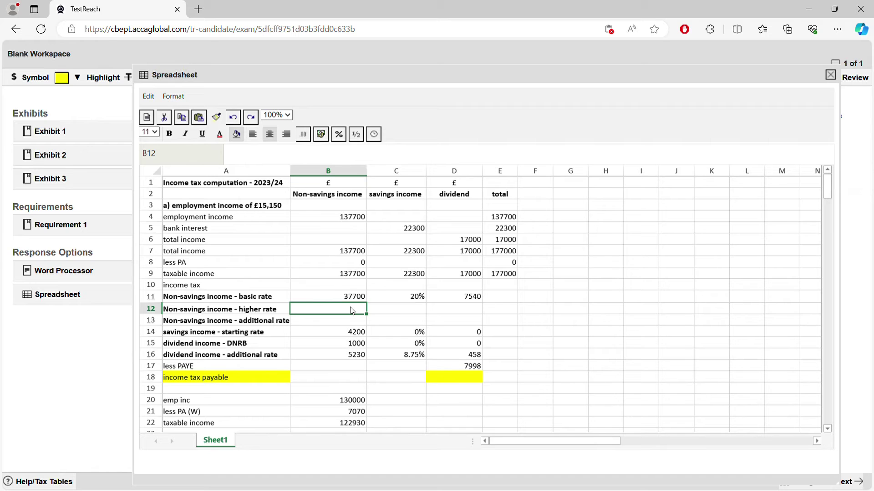
type("=1251")
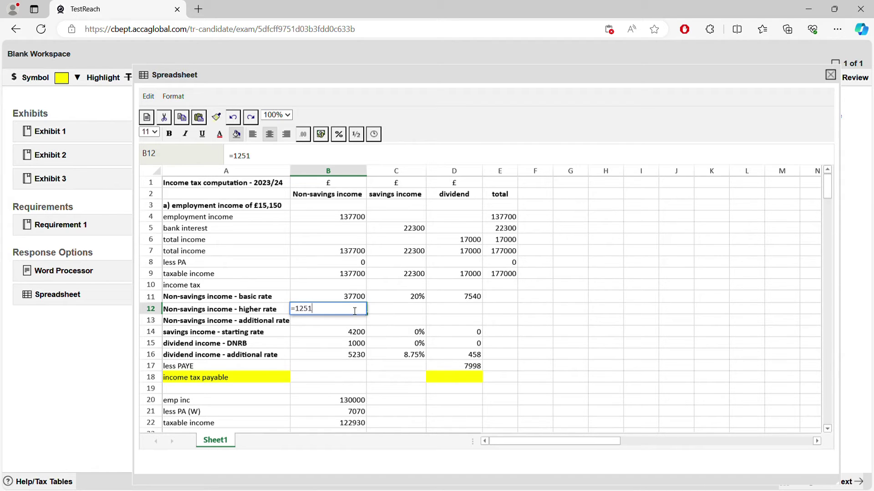
type("40-")
left_click(355, 301)
key("Return")
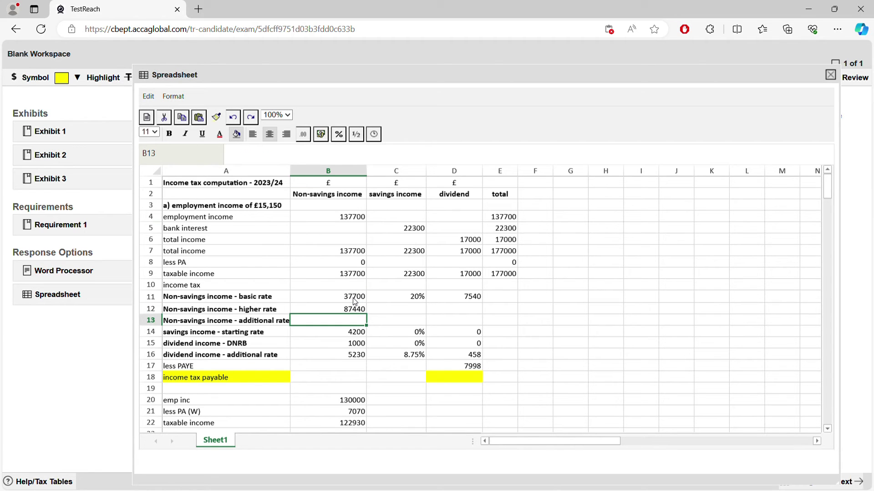
Step: Set the higher rate in C12 to 40% and copy the tax formula from D11 down to D12
left_click(395, 308)
type("40%")
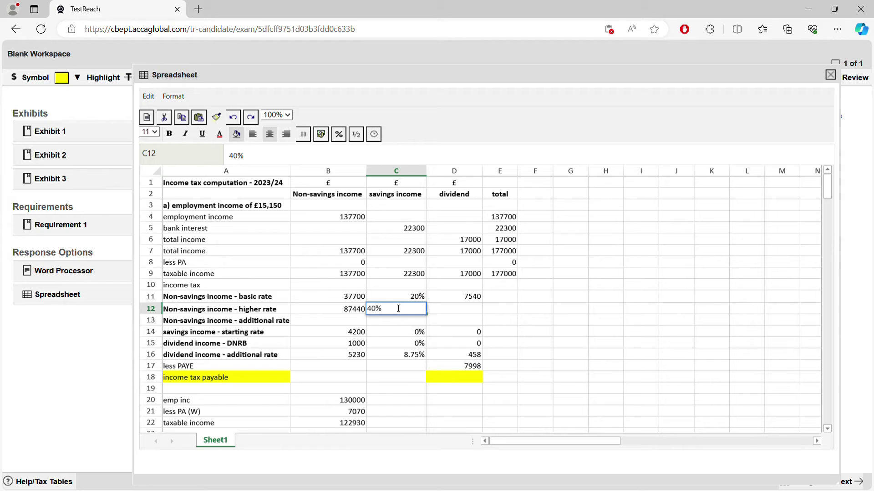
key("Return")
left_click(467, 298)
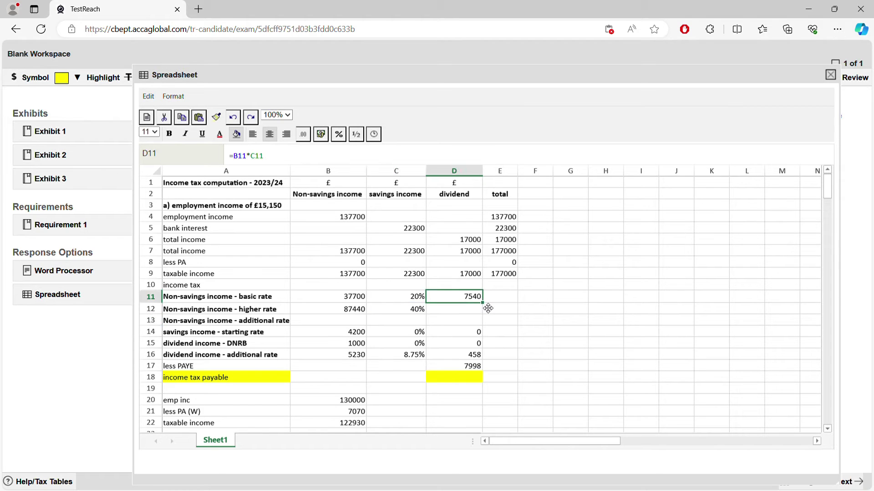
mouse_move(482, 302)
left_mouse_down()
mouse_move(490, 318)
mouse_move(484, 313)
left_mouse_up()
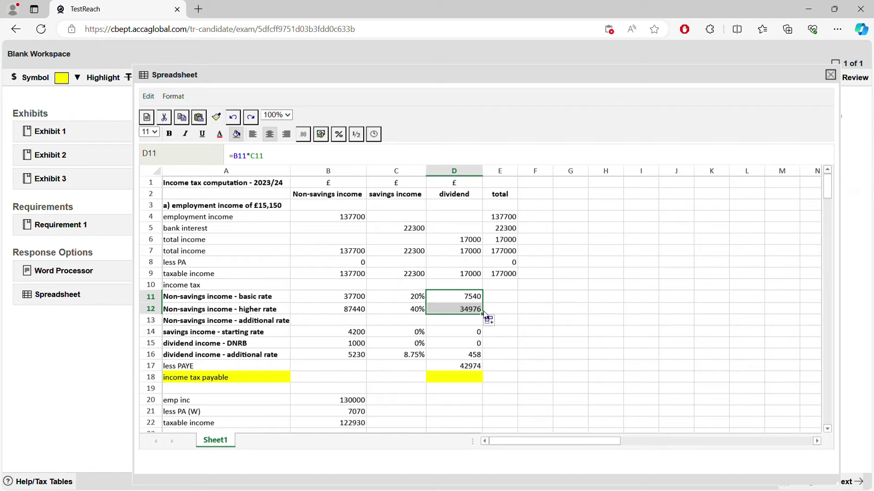
Step: Calculate the additional rate portion of non-savings income in B13 with the formula =B9-125140
left_click(347, 323)
type("=")
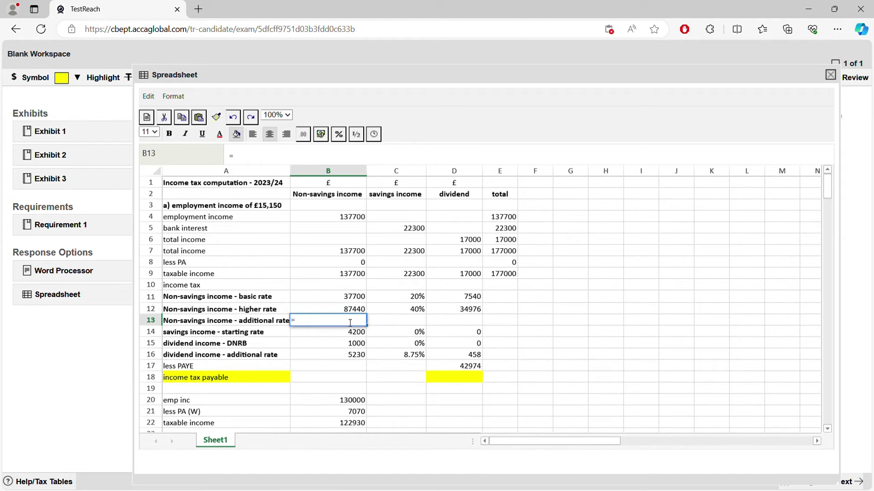
left_click(355, 276)
type("-125140")
key("Return")
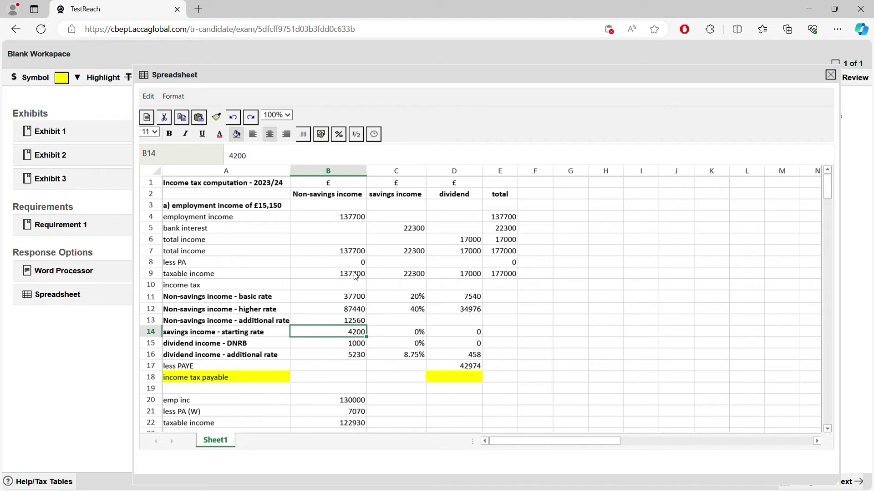
Step: Set the additional rate in C13 to 45% and copy the tax formula from D12 down to D13
left_click(392, 319)
type("45%")
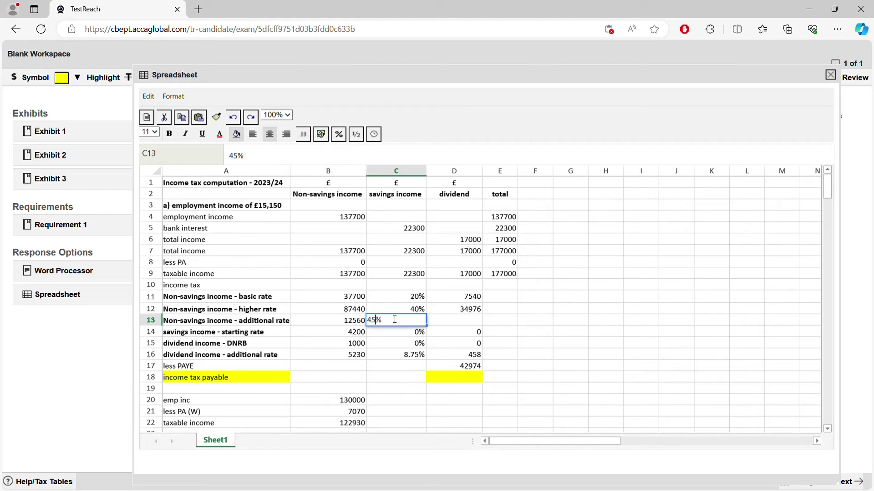
key("Tab")
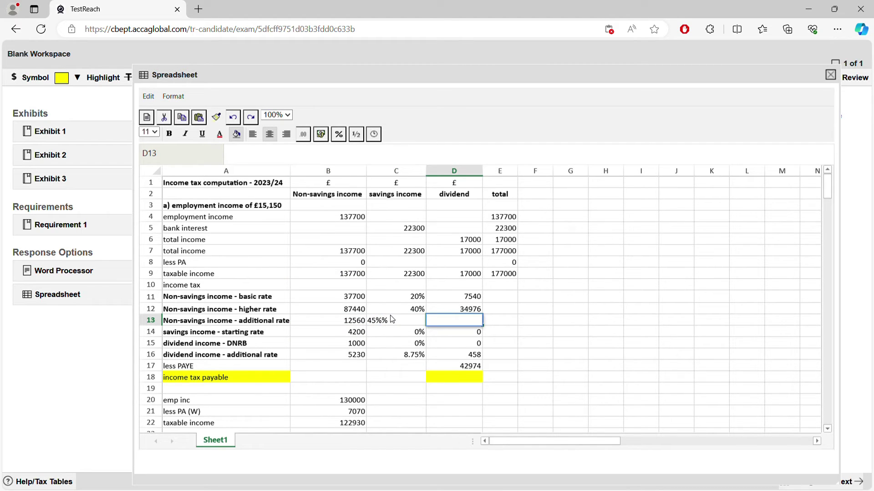
double_click(392, 319)
key("BackSpace")
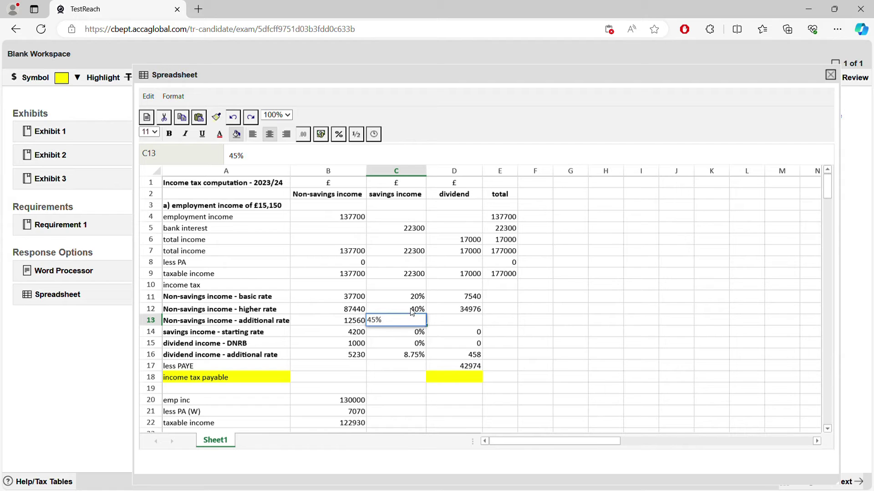
left_click(441, 324)
left_click(461, 313)
left_click_drag(482, 315, 482, 323)
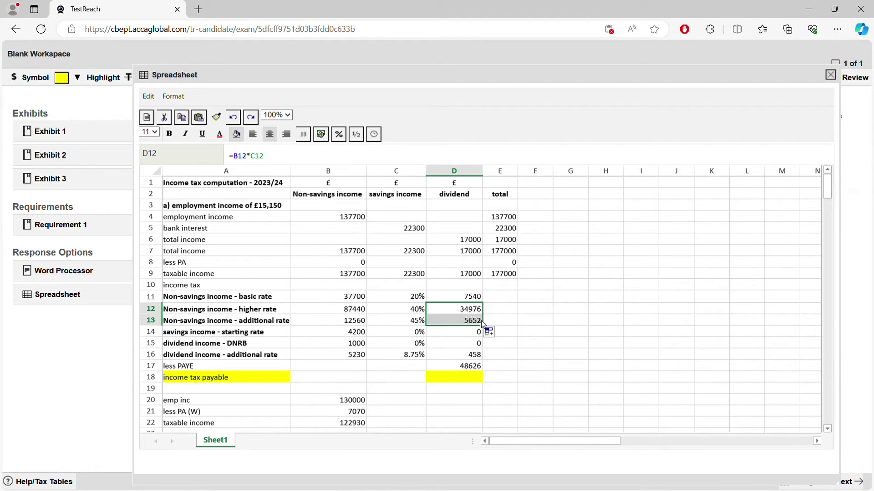
left_click(414, 273)
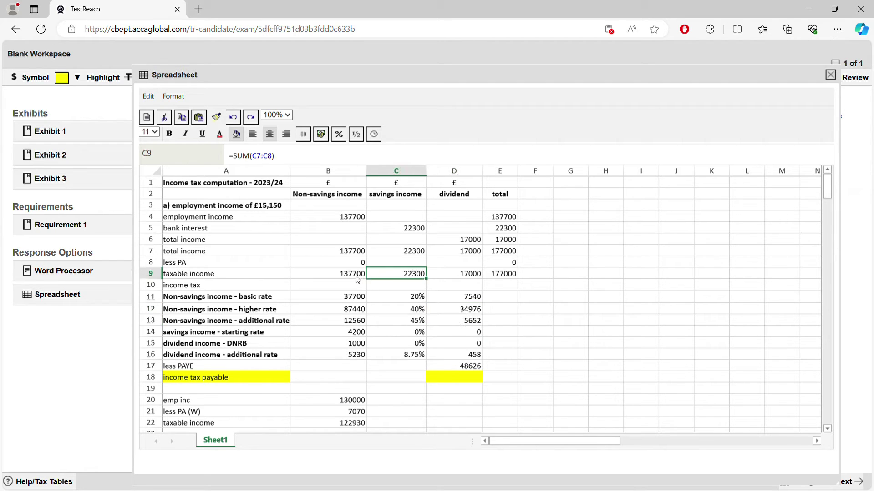
left_click(356, 273)
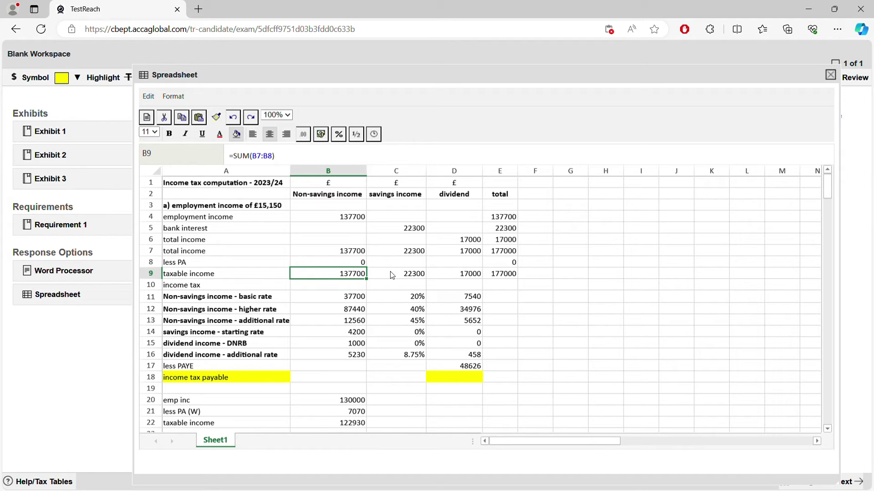
left_click(392, 274)
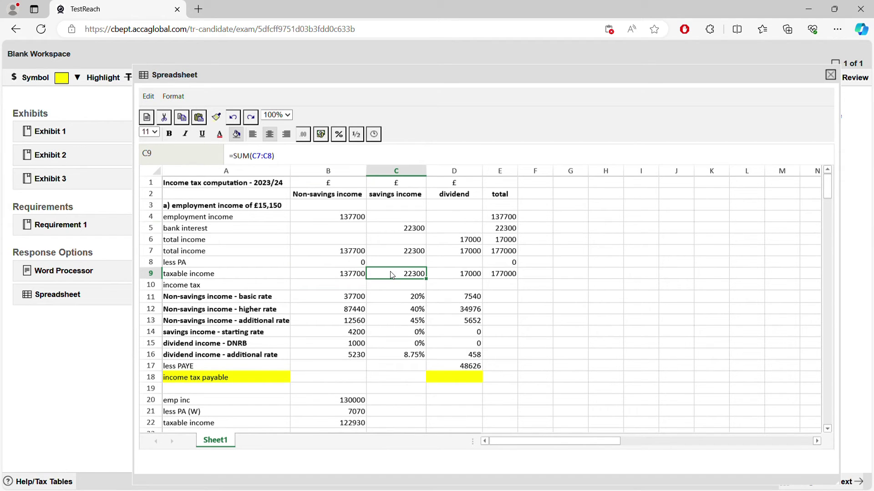
left_click(503, 265)
left_click(503, 276)
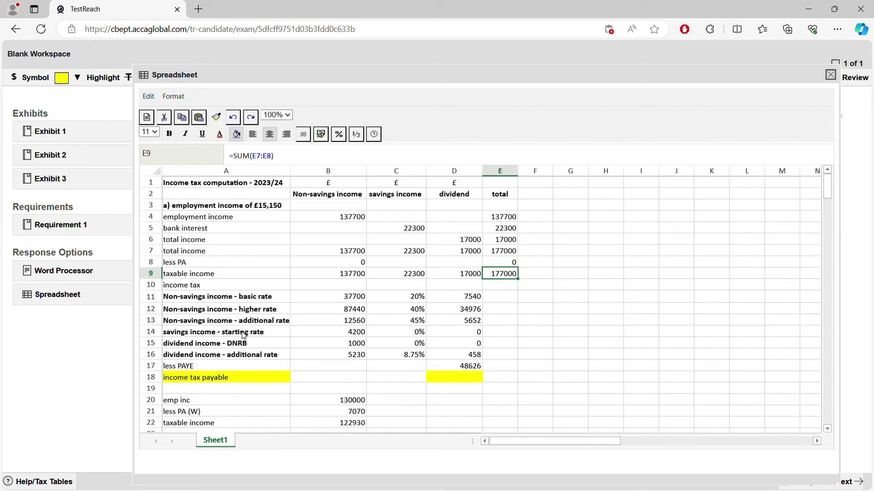
Step: Set the savings income row to 22300 in B14 at 45% in C14, and copy the tax formula from D13 down to D14
left_click(346, 333)
double_click(347, 332)
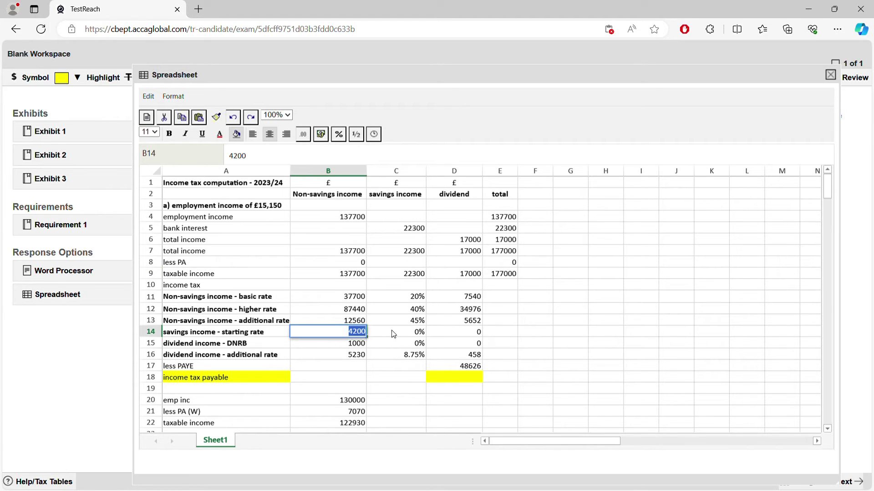
type("22300")
left_click(394, 334)
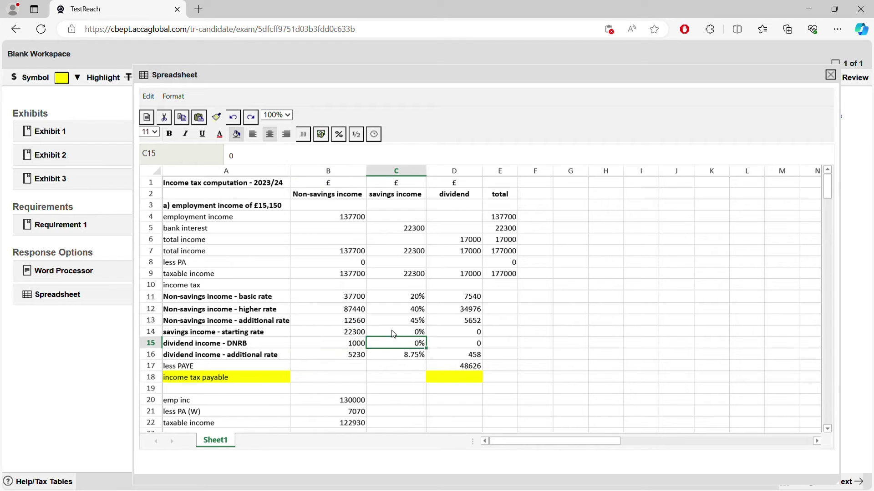
type("45%")
key("Return")
left_click(465, 324)
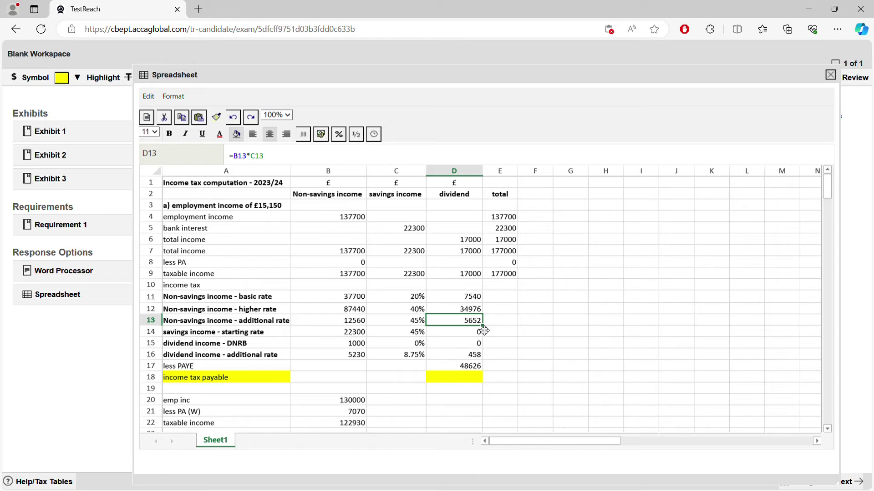
left_click_drag(483, 326, 491, 339)
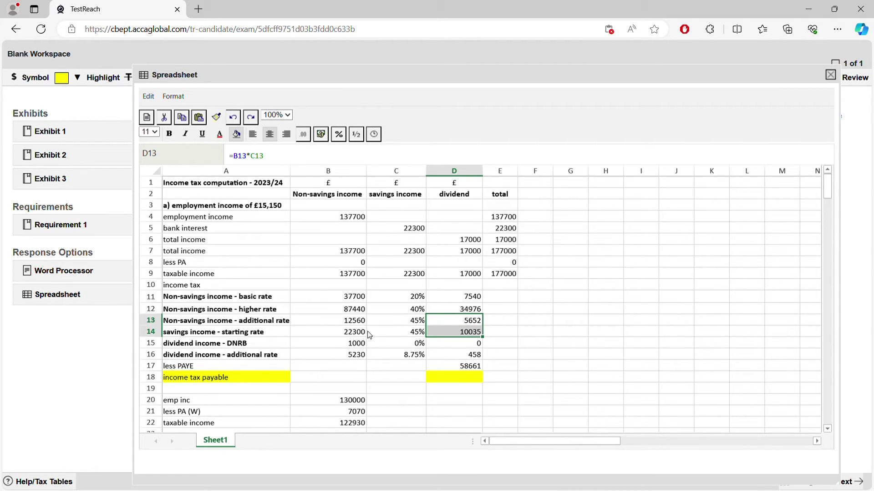
Step: Set the dividend income taxed at the additional rate in B16 to 16000
left_click(414, 345)
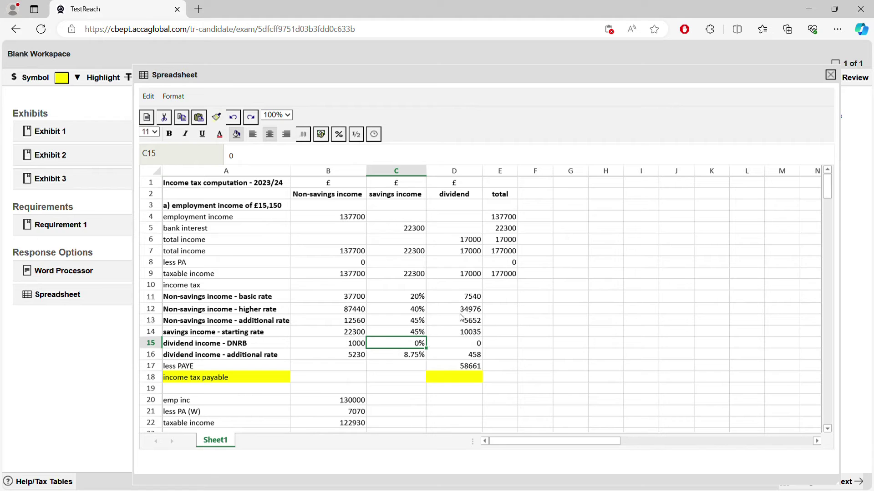
double_click(359, 357)
type("16000")
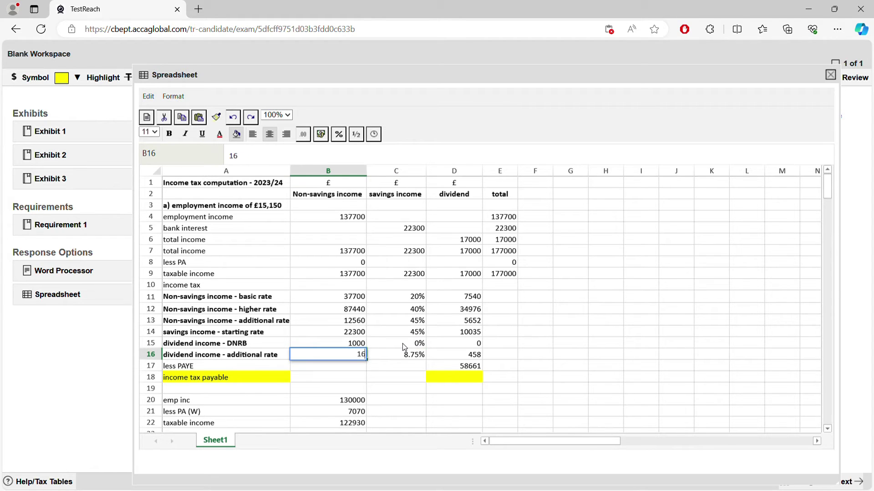
key("Return")
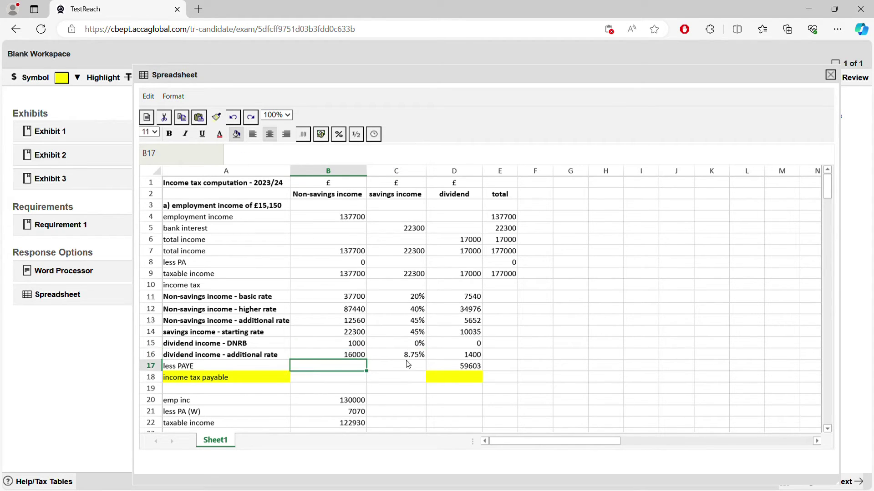
Step: Set the additional dividend tax rate in C16 to 39.35% and select the total tax in D17
double_click(411, 359)
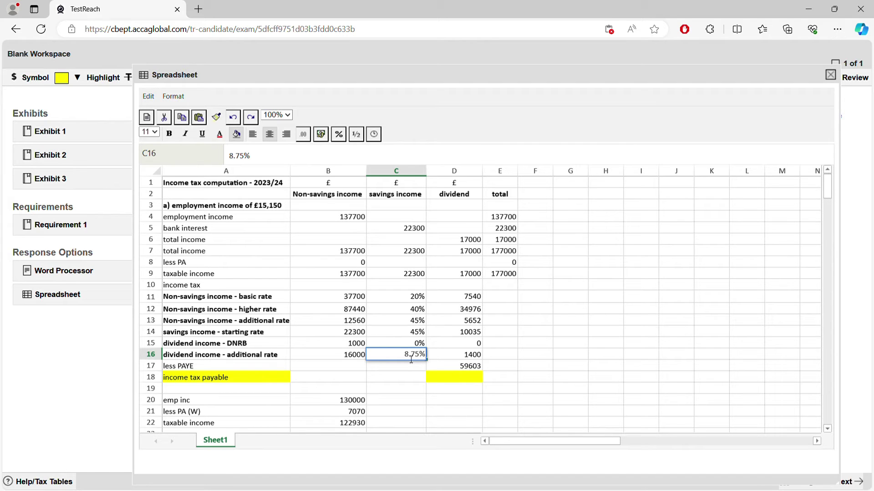
key("Home")
key("Delete")
type("39")
key("Right")
key("Right")
key("BackSpace")
type("3")
key("Return")
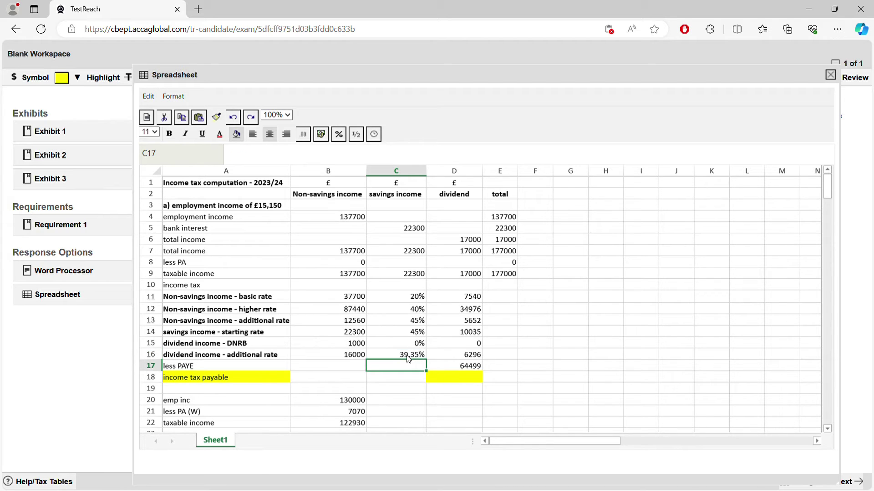
left_click(466, 367)
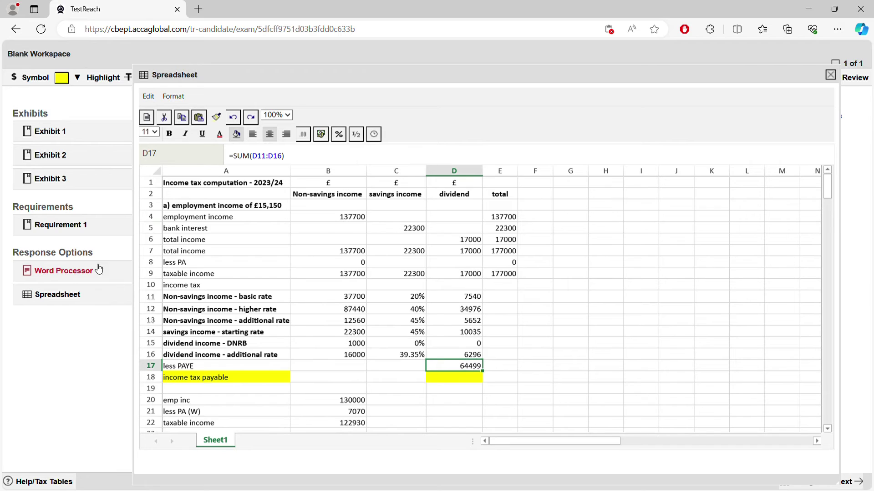
Step: Read the income details and requirement of Illustration 2 – Allocation of the personal allowance in the word processor, and return to the spreadsheet
left_click(77, 271)
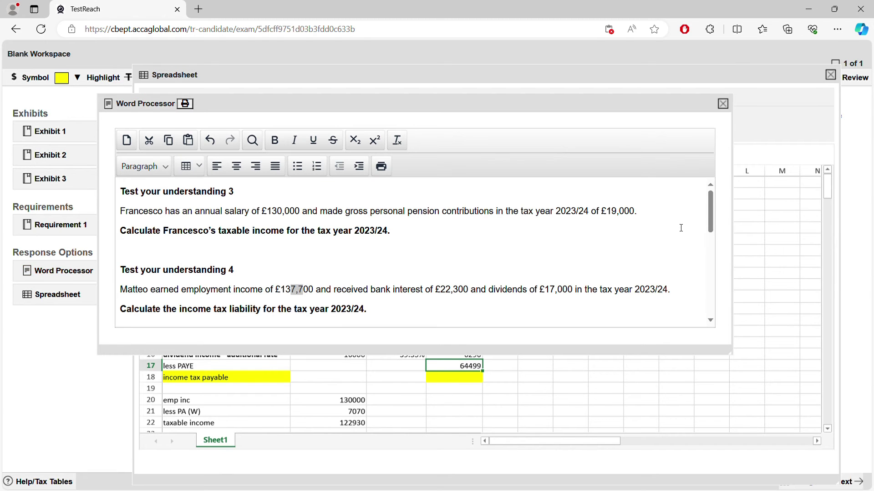
left_click_drag(713, 219, 713, 250)
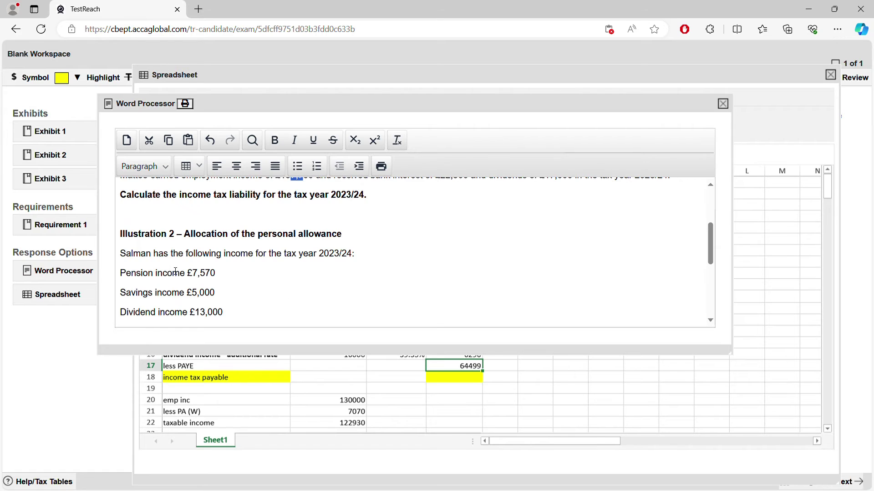
double_click(203, 273)
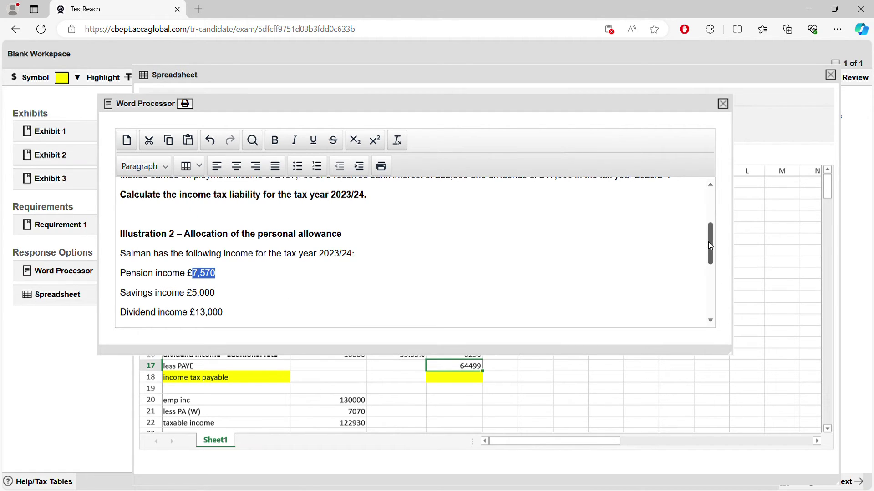
left_click_drag(708, 242, 708, 254)
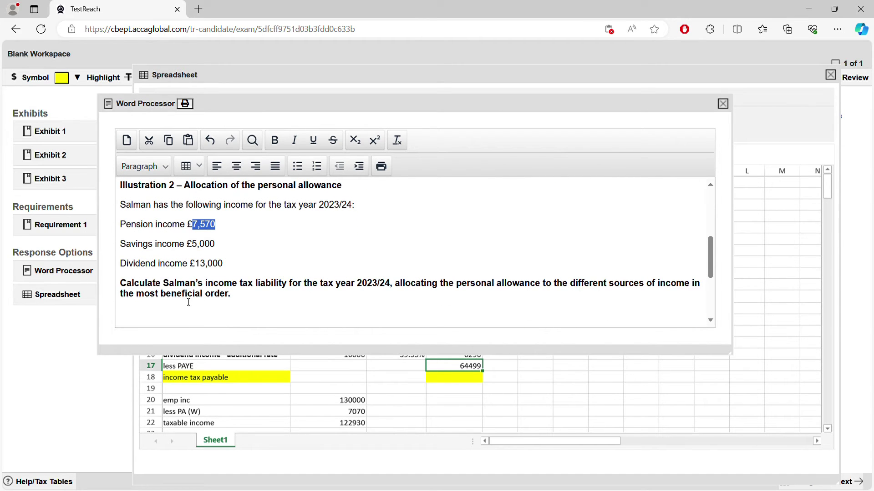
left_click_drag(185, 296, 202, 296)
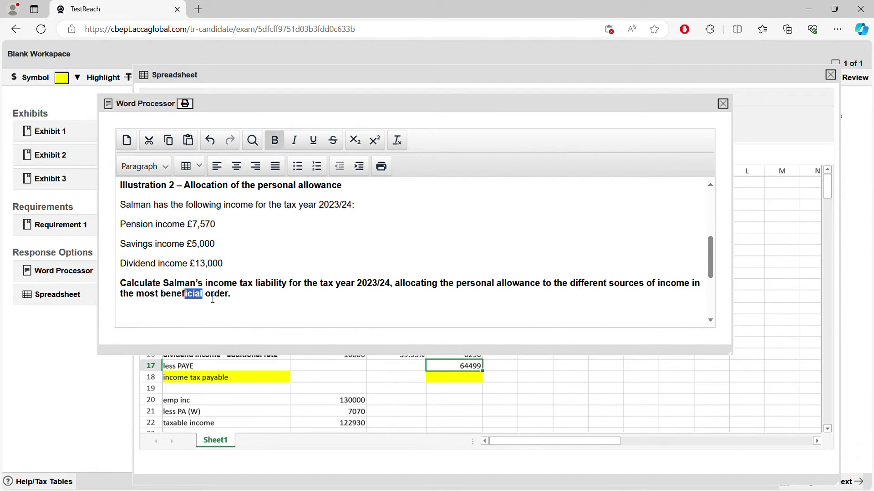
left_click(723, 104)
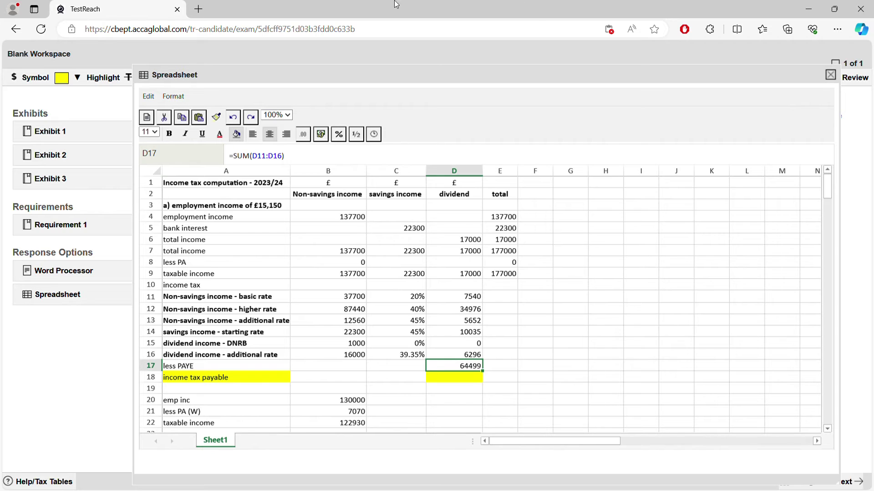
Step: Set the employment income in B4 to 7570 and the bank interest in C5 to 5000
double_click(342, 217)
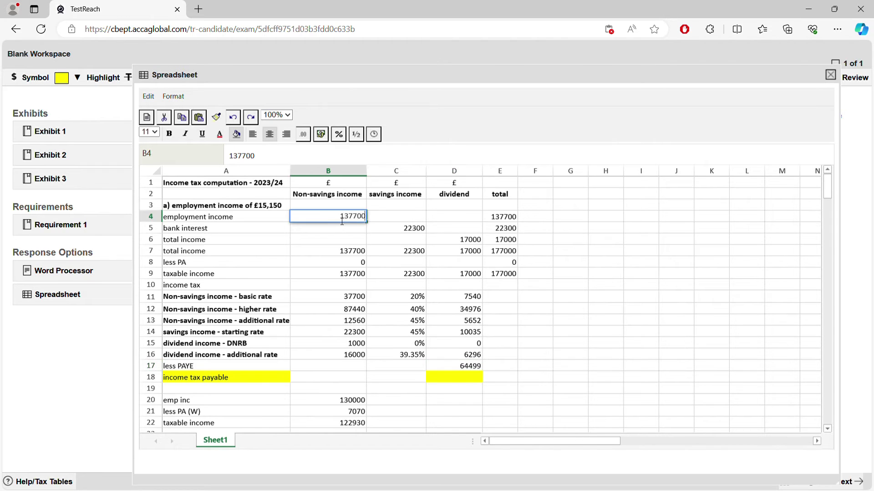
type("7570")
key("Return")
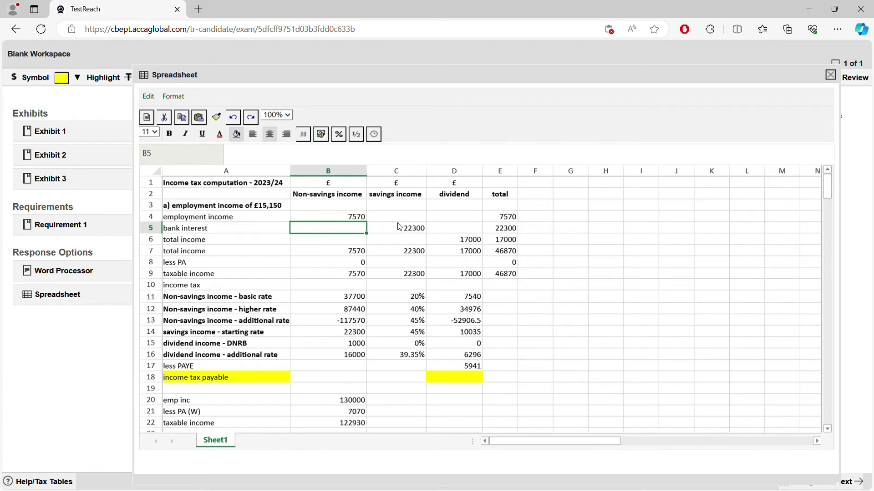
left_click(397, 226)
double_click(405, 230)
left_click_drag(405, 230, 439, 228)
key("BackSpace")
type("500")
key("Return")
double_click(422, 228)
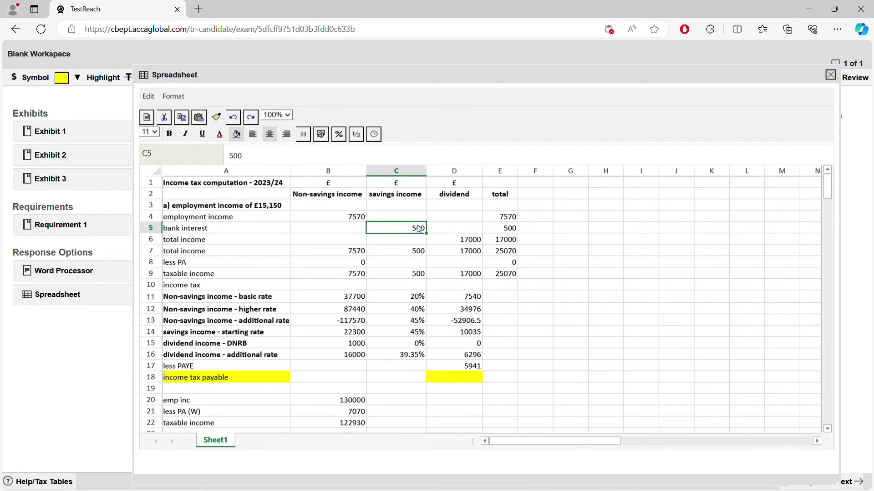
type("0")
key("Return")
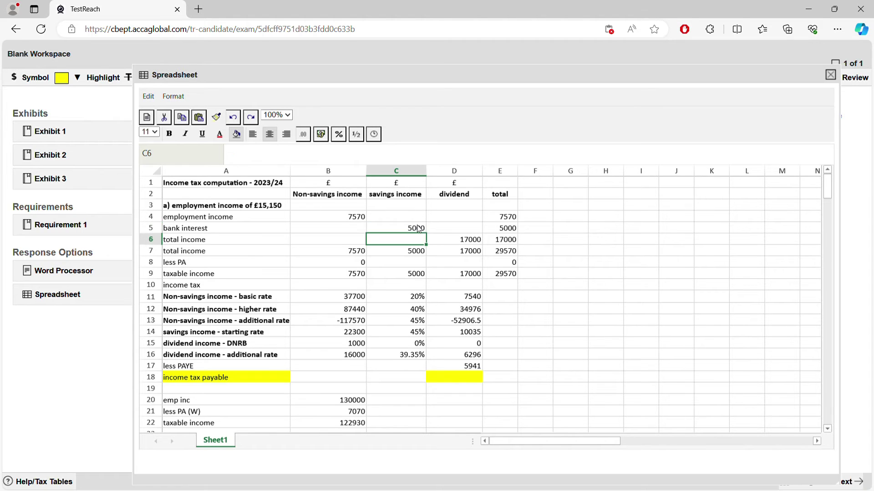
Step: Set the dividend income in D6 to 13000
double_click(471, 240)
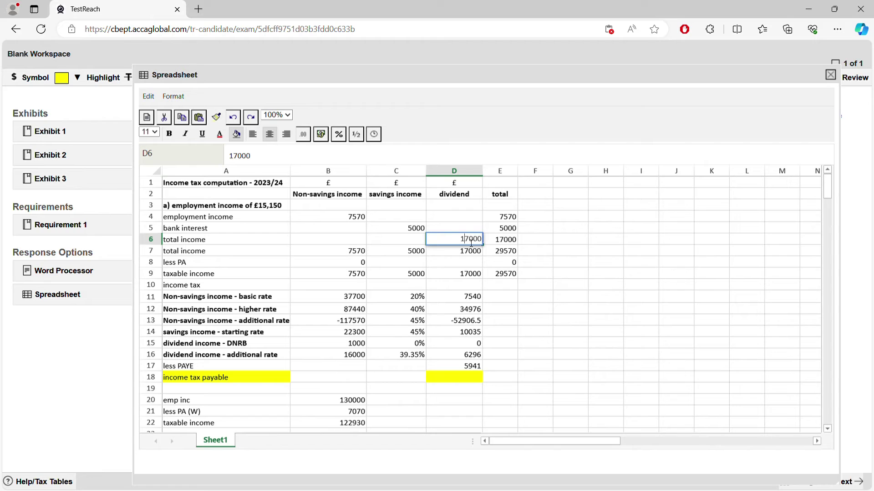
key("Delete")
type("3")
key("Return")
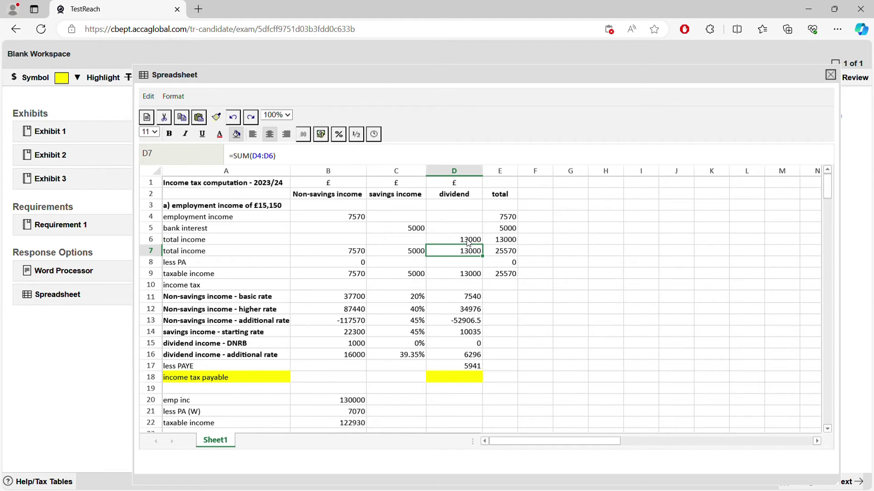
Step: Set the personal allowance deducted from non-savings income in B8 to -7570
left_click(351, 255)
double_click(359, 264)
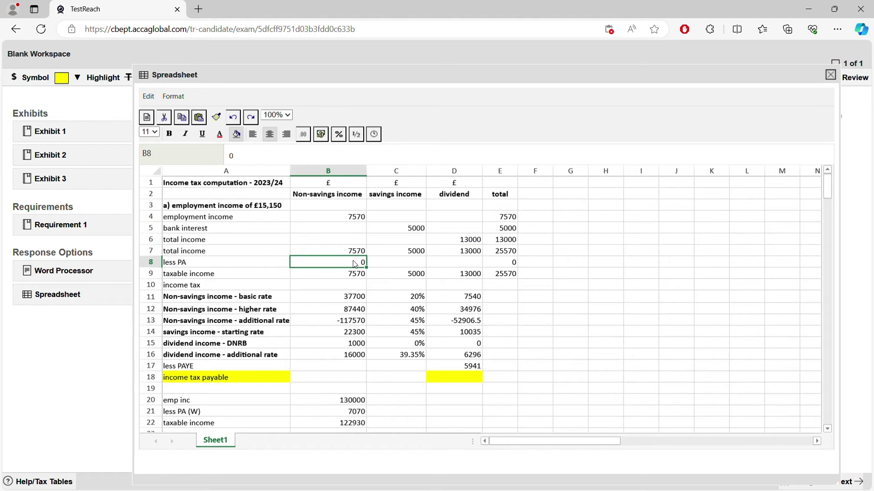
type("-")
key("BackSpace")
type("7570")
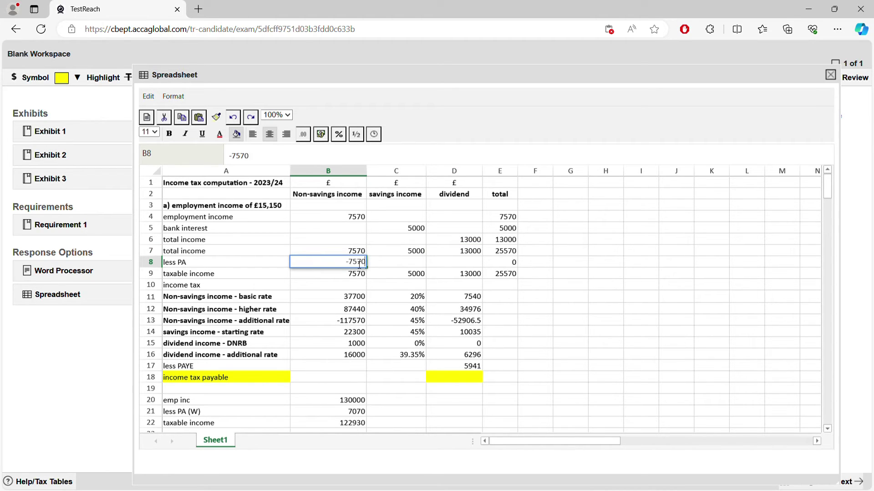
key("Return")
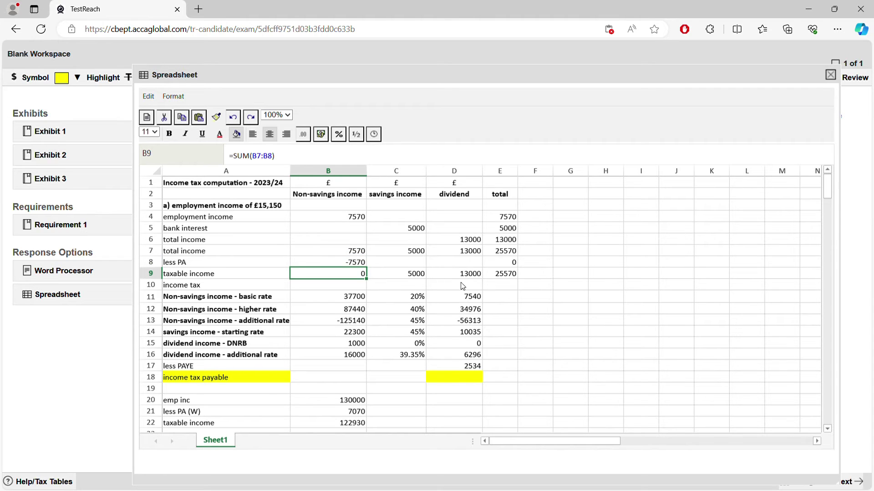
Step: Set the personal allowance in the total column, E8, to -12570
left_click(504, 263)
left_click_drag(507, 264, 529, 264)
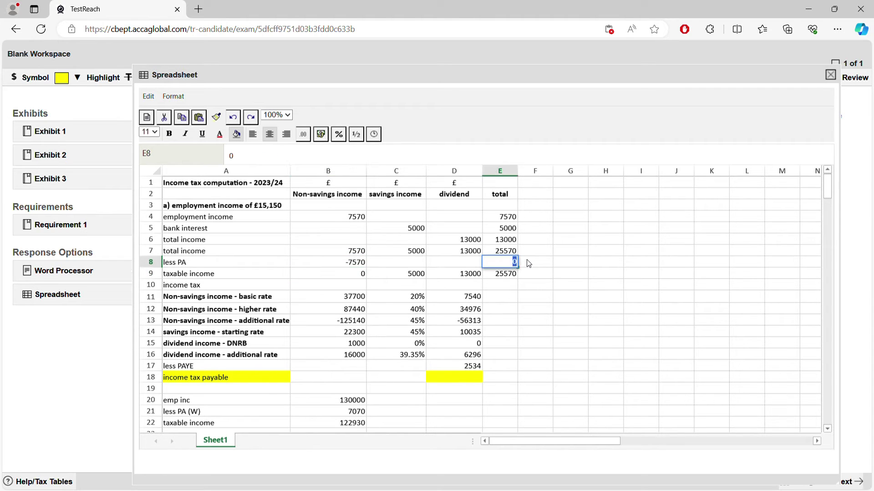
type("-12570")
key("Return")
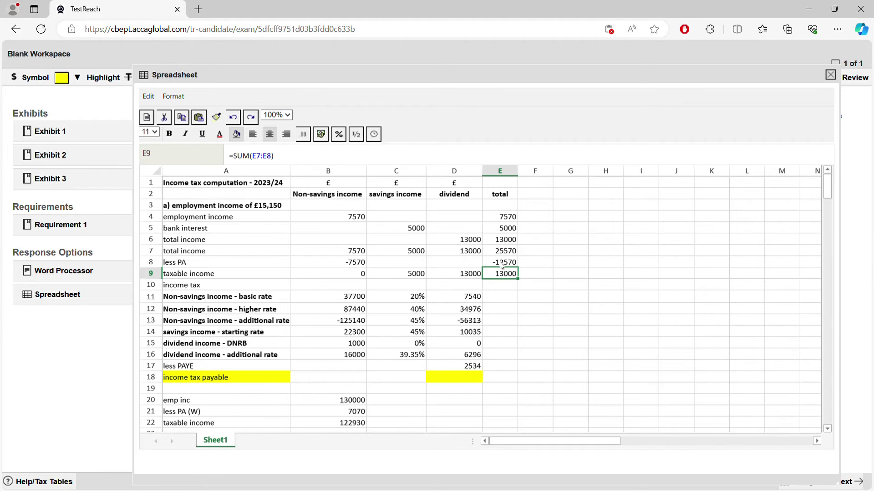
Step: Compare the income sources and allocate -5000 of the personal allowance to dividend income in D8
left_click(504, 264)
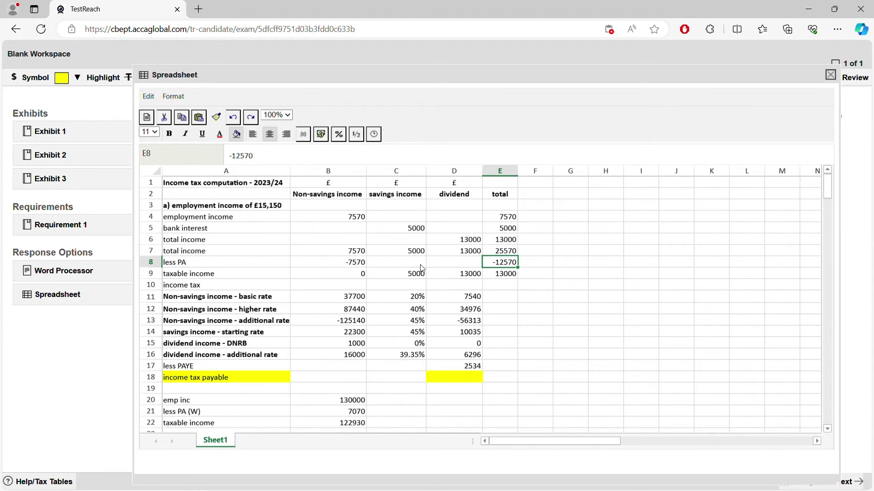
left_click(364, 264)
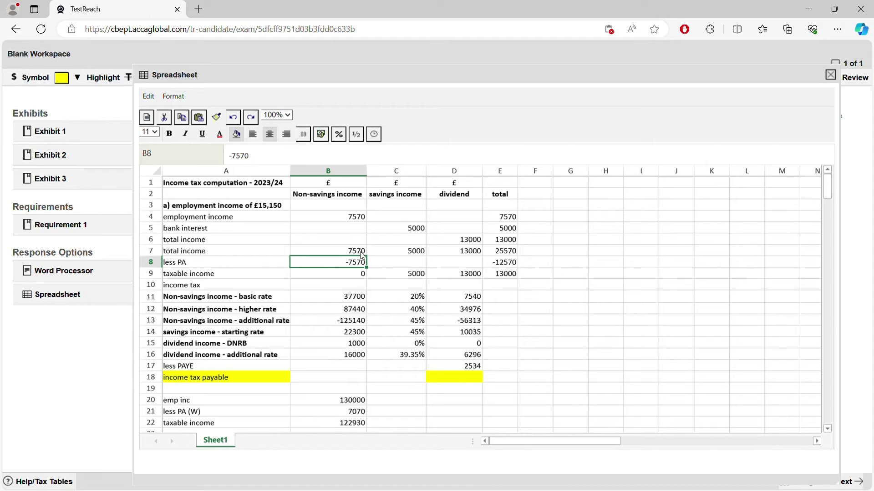
left_click(476, 255)
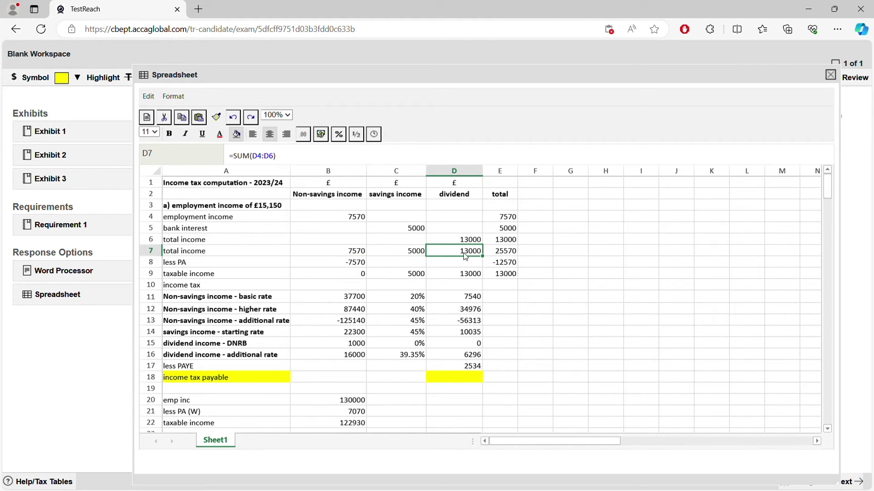
left_click(415, 251)
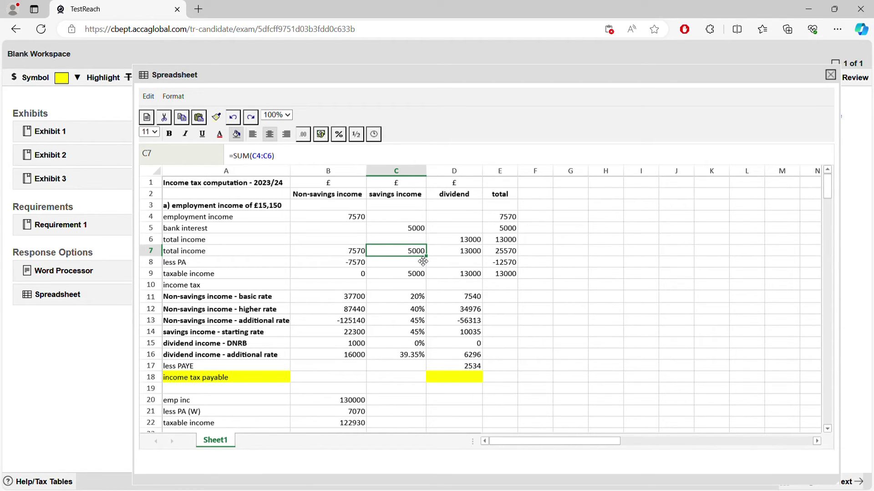
left_click(457, 255)
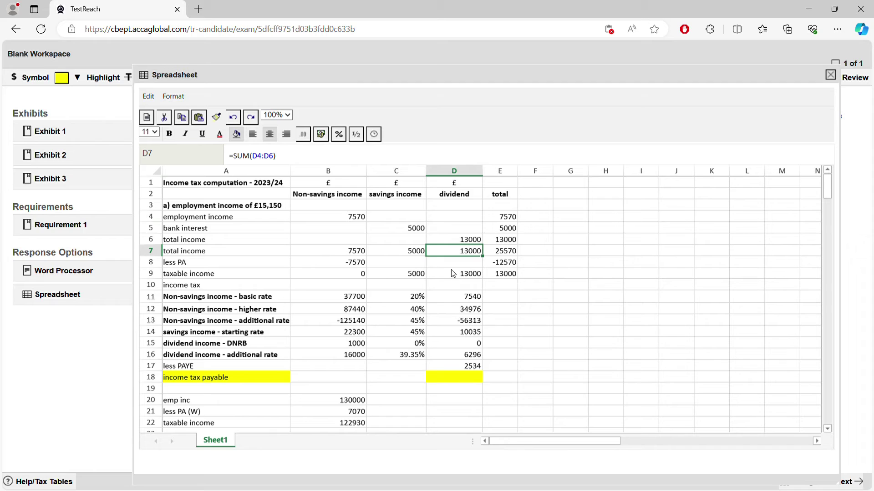
left_click(423, 253)
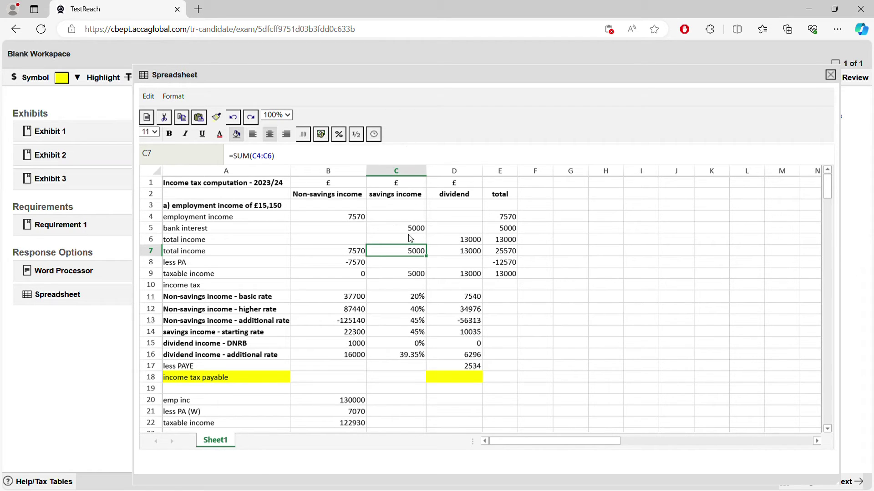
left_click(480, 253)
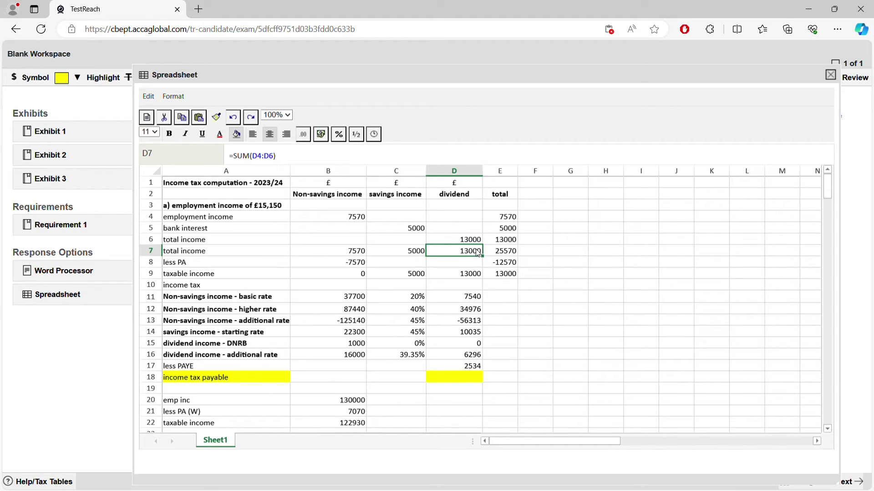
left_click(471, 267)
type("-5000")
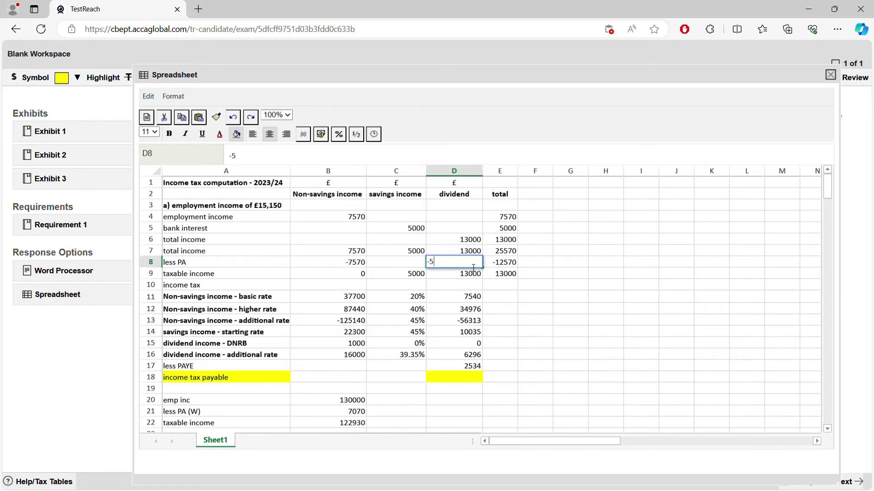
key("Return")
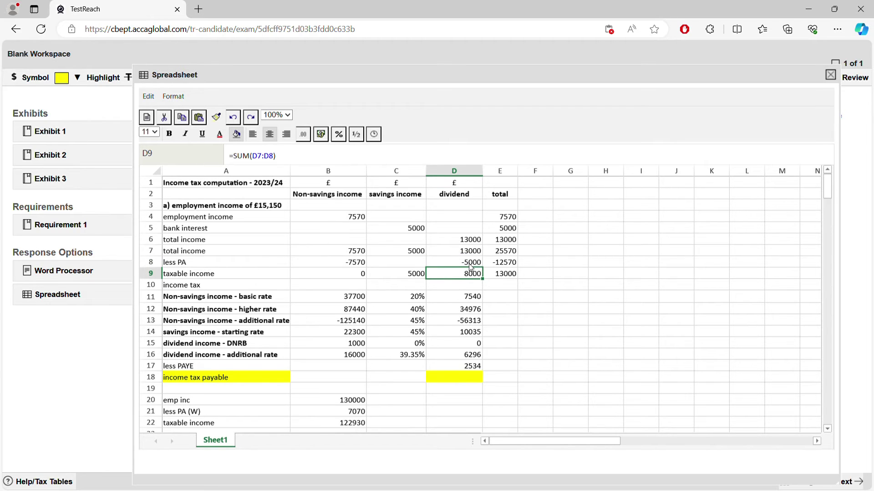
Step: Set the savings income starting-rate row to an amount of 5000 in B14 and a rate of 0% in C14
left_click(515, 277)
left_click(422, 277)
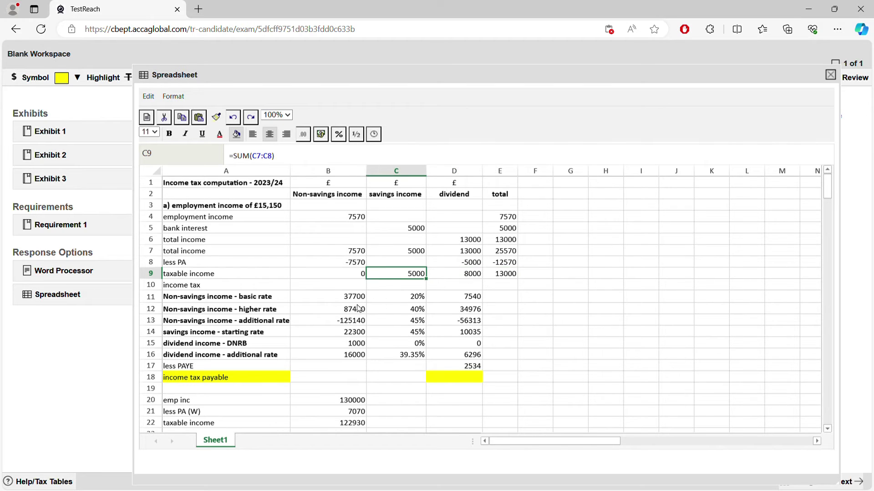
left_click(343, 336)
double_click(347, 335)
type("5000")
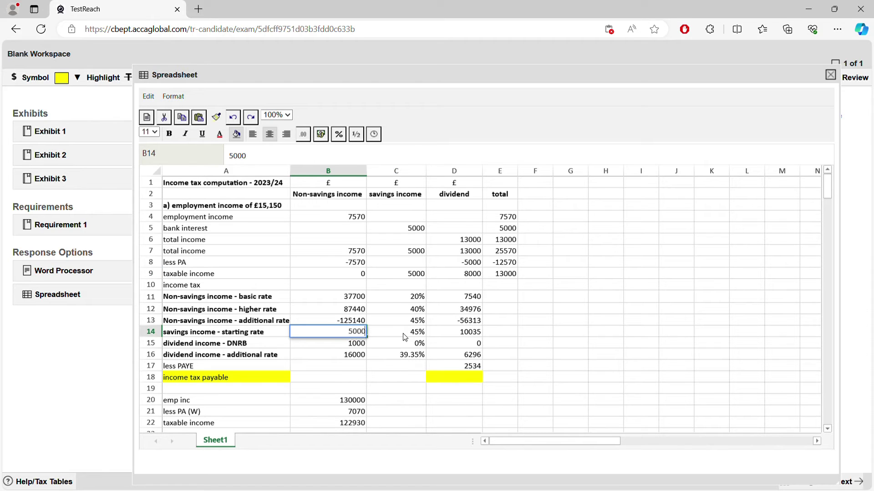
left_click(405, 337)
double_click(412, 335)
type("0%")
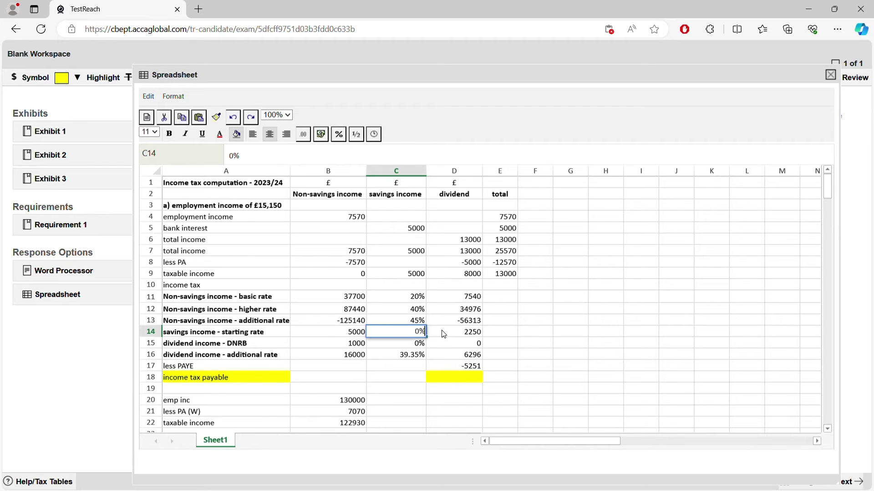
key("Return")
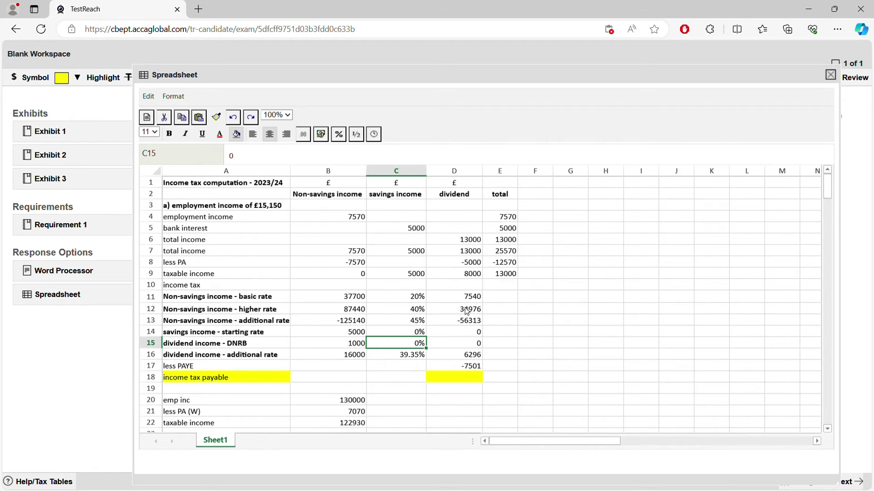
Step: Set the taxed dividend income in row 16 to 7000 at a rate of 8.75%
left_click(464, 275)
left_click(361, 346)
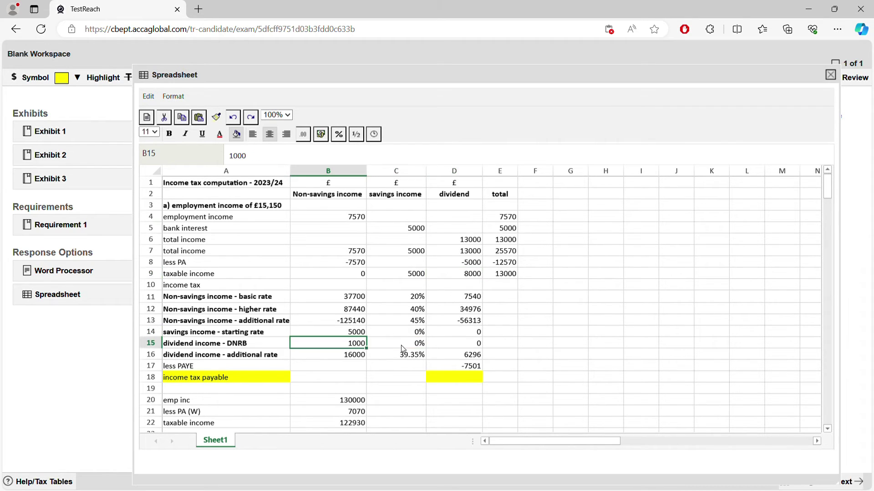
left_click(421, 344)
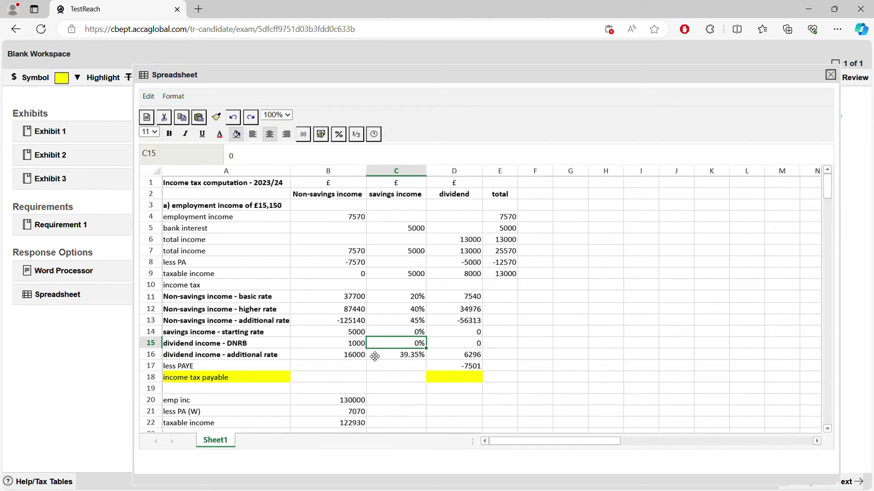
double_click(350, 359)
double_click(350, 359)
type("7000")
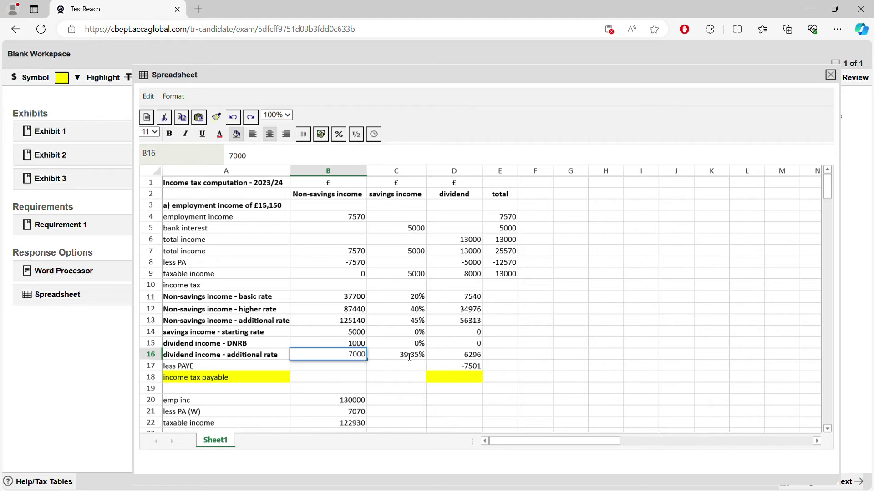
left_click(406, 356)
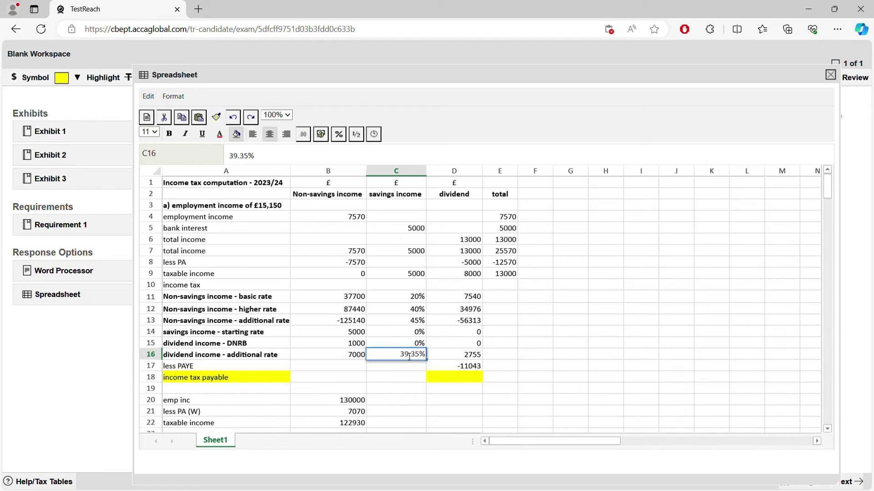
key("BackSpace")
key("BackSpace")
type("75")
key("Return")
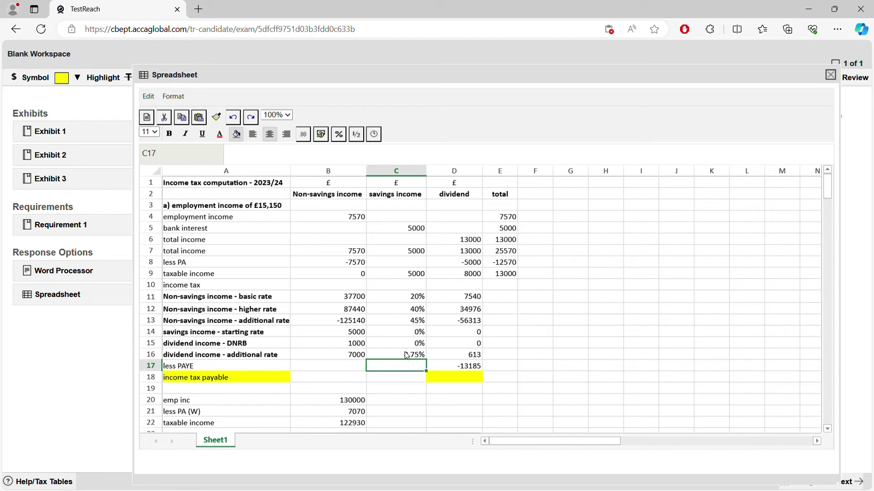
left_click(470, 357)
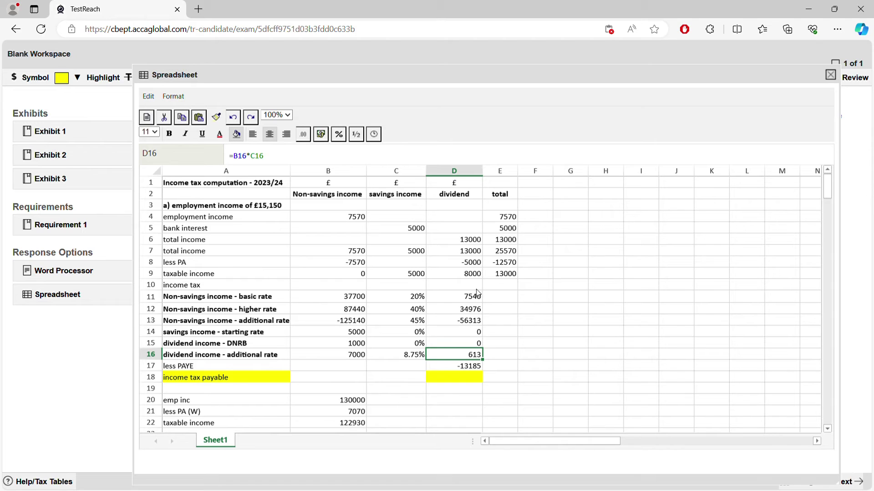
Step: Reallocate the remaining personal allowance by entering -5000 for savings income in C8 and 0 for dividends in D8
left_click(463, 263)
left_click(408, 266)
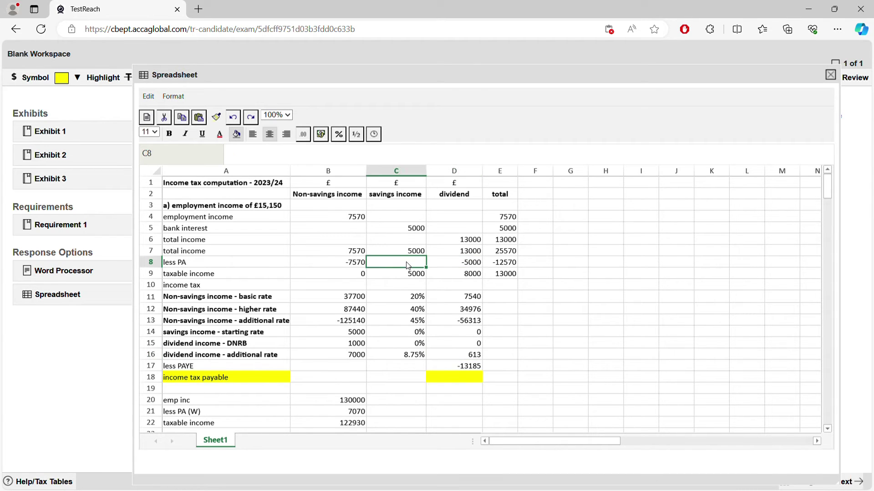
double_click(409, 265)
type("-5000")
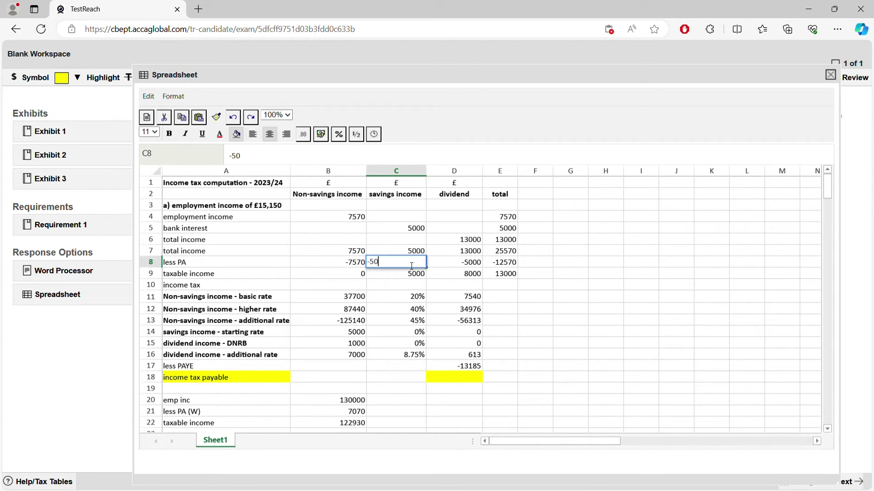
key("Return")
left_click(443, 266)
type("0")
key("Return")
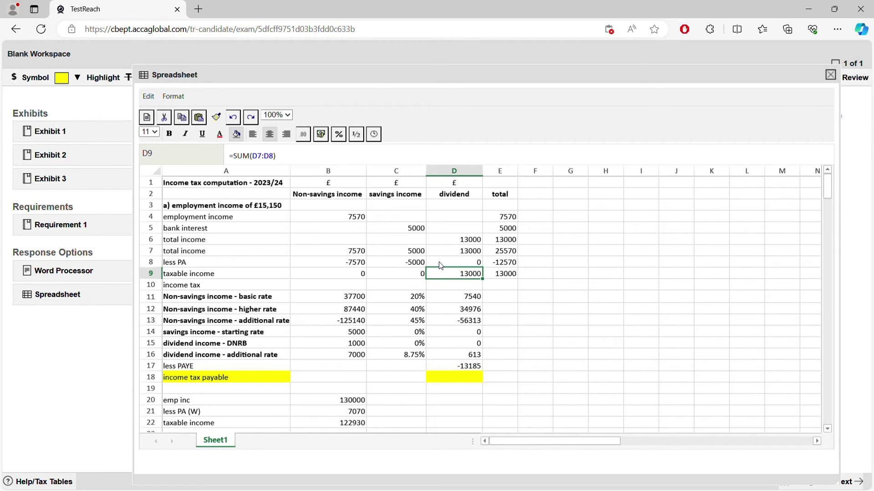
Step: Set the dividend amount taxed in B16 to 12000 for the alternative allocation and check its tax in D16
left_click(406, 277)
left_click(363, 276)
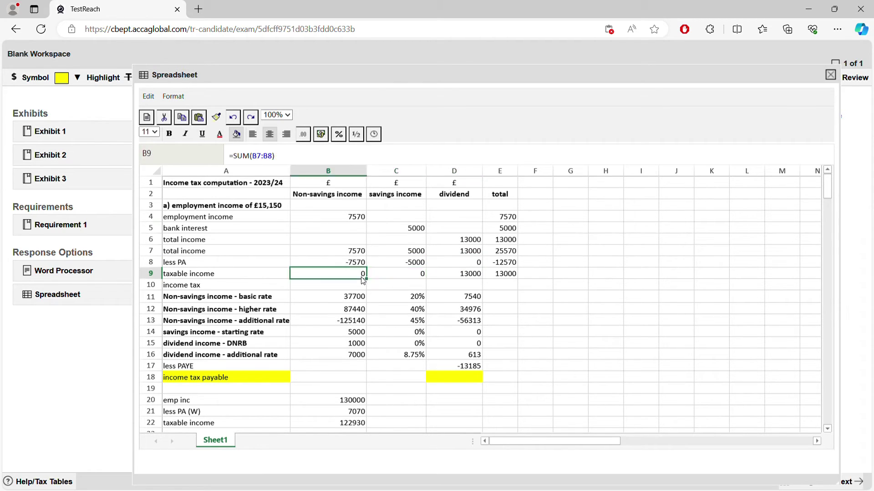
left_click(470, 278)
left_click(361, 344)
left_click(357, 359)
double_click(355, 359)
left_click(352, 359)
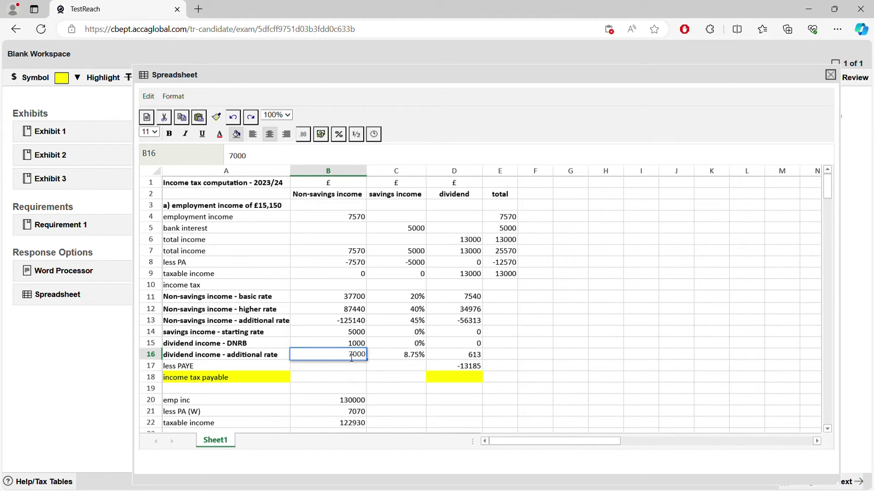
type("12")
key("Return")
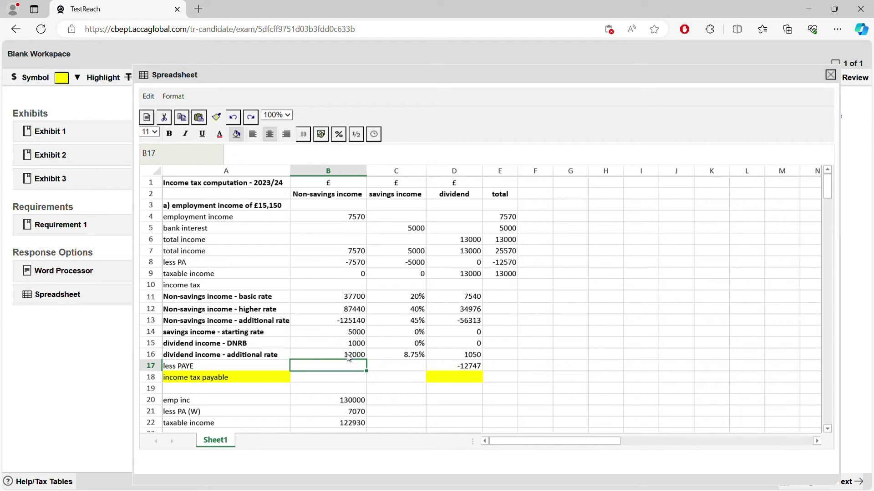
left_click(453, 359)
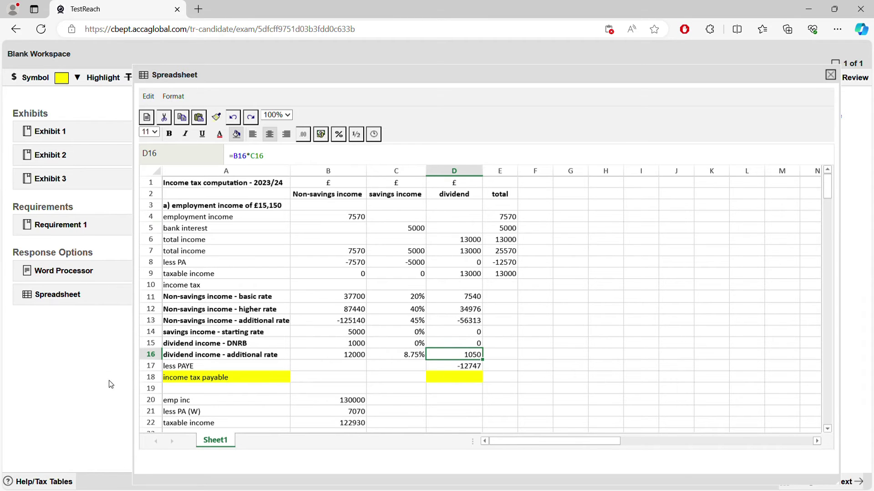
Step: Read the income figures and requirement of Test your understanding 5 in the word processor, and return to the spreadsheet
left_click(69, 228)
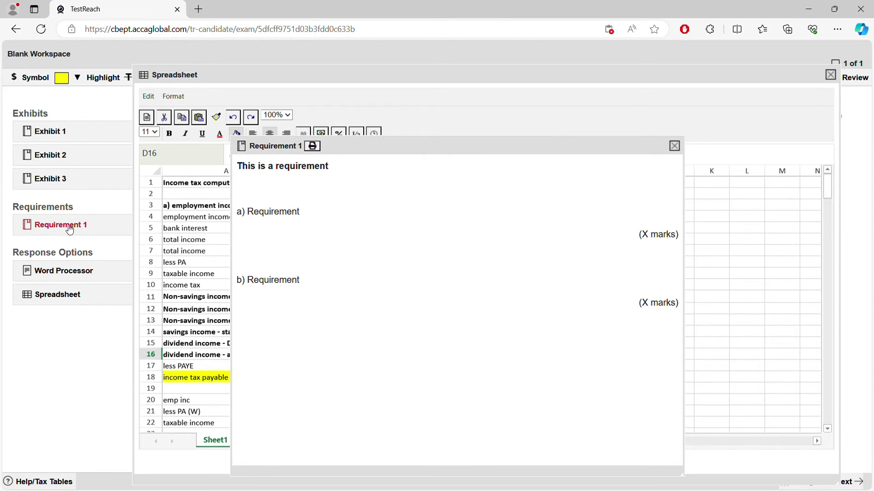
left_click(70, 271)
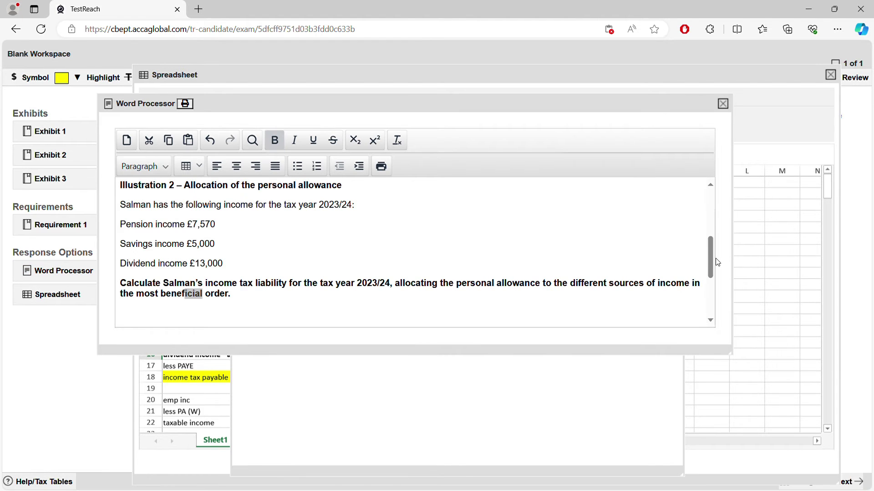
left_click_drag(711, 258, 710, 291)
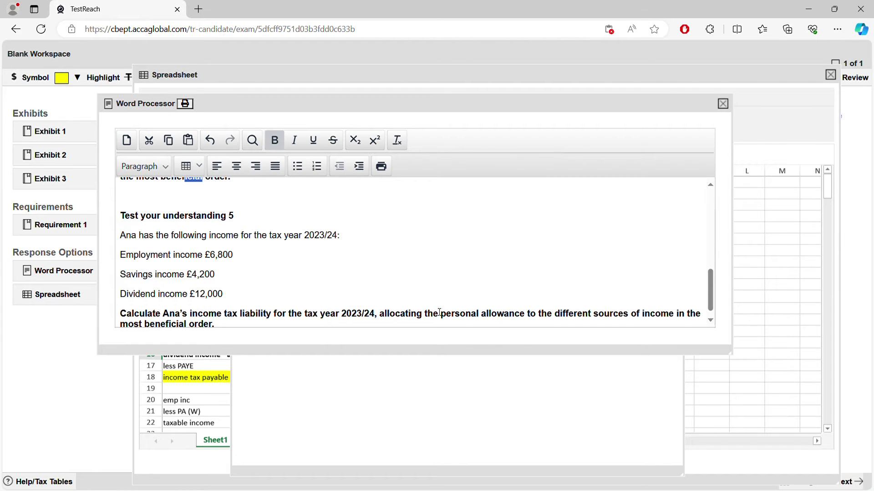
left_click(723, 104)
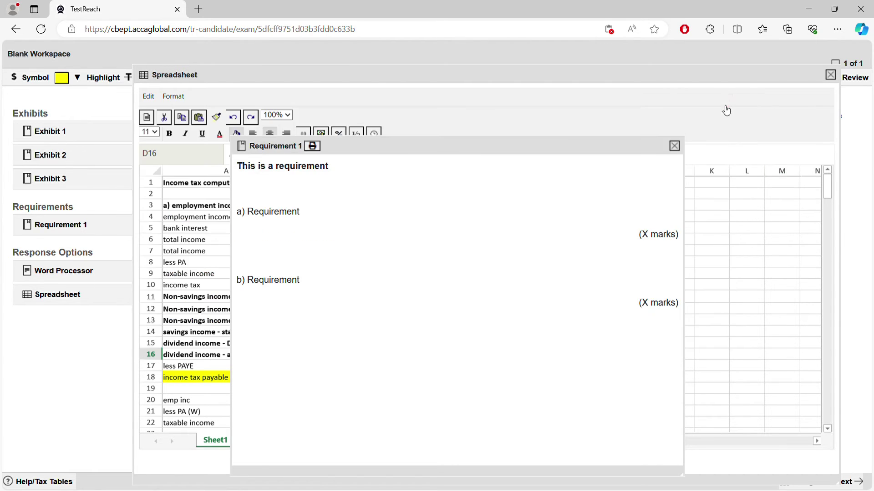
left_click(674, 146)
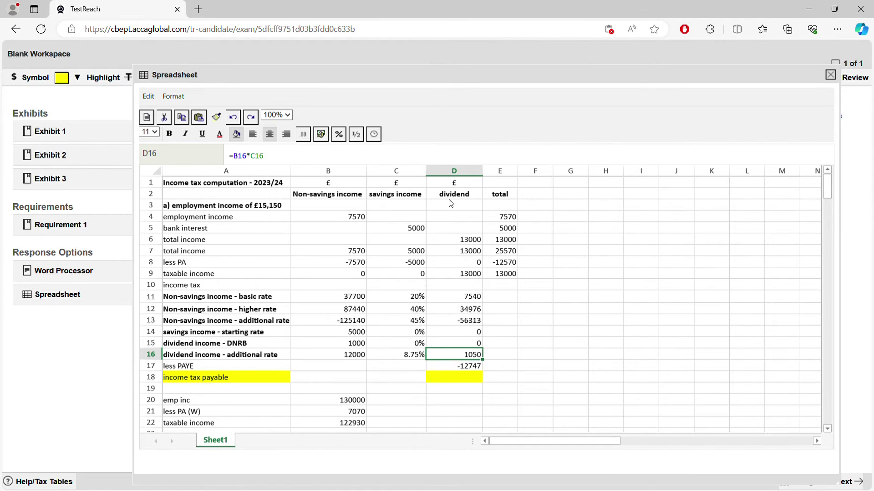
Step: Set the employment income in B4 to 6800 and the bank interest in C5 to 4200
double_click(353, 217)
type("6800")
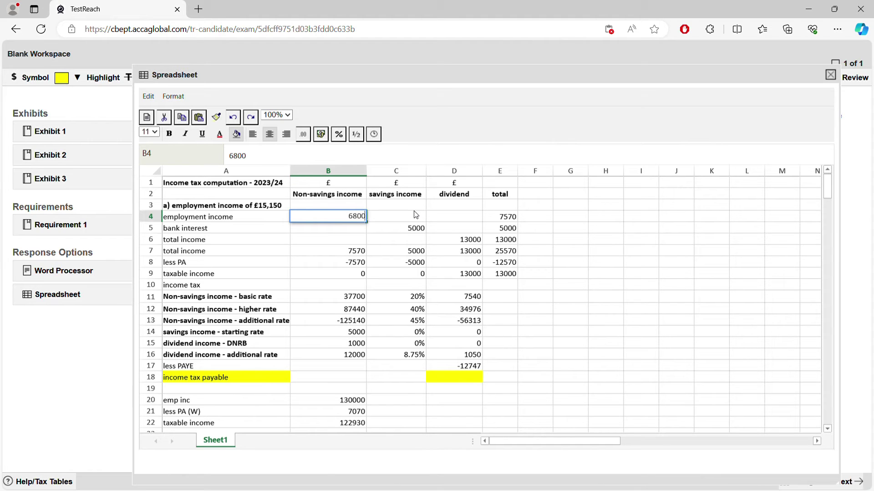
double_click(418, 229)
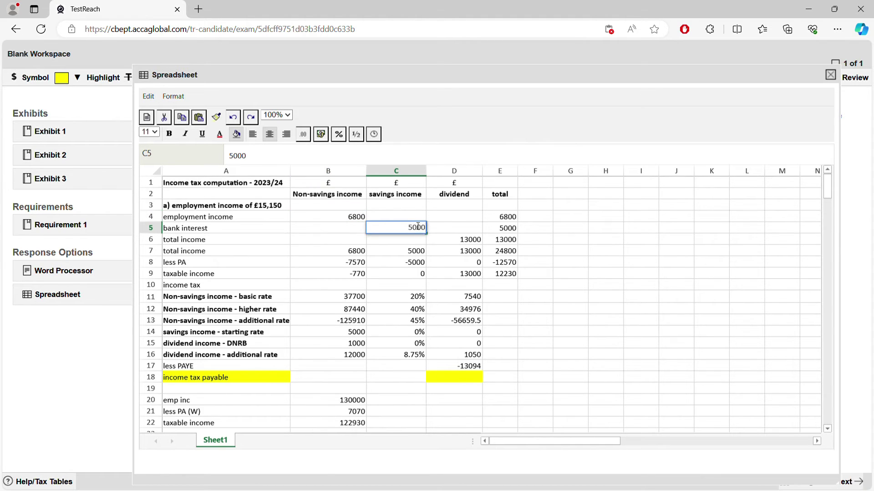
left_click(417, 227)
key("BackSpace")
key("BackSpace")
type("42")
key("Return")
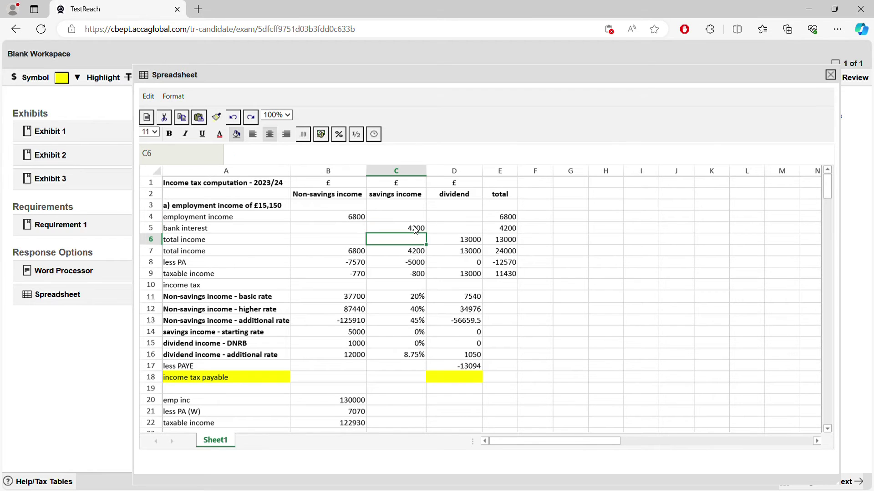
Step: Set the dividend income in D6 to 12000
double_click(472, 240)
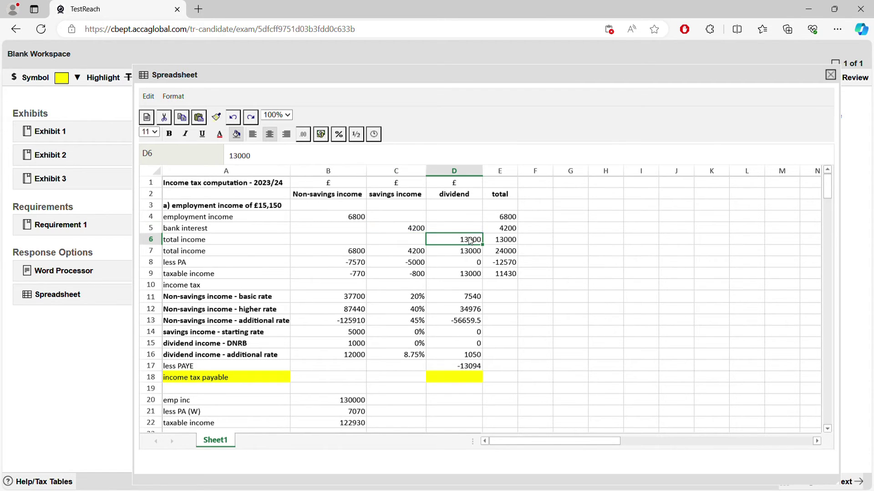
key("BackSpace")
type("2")
key("Return")
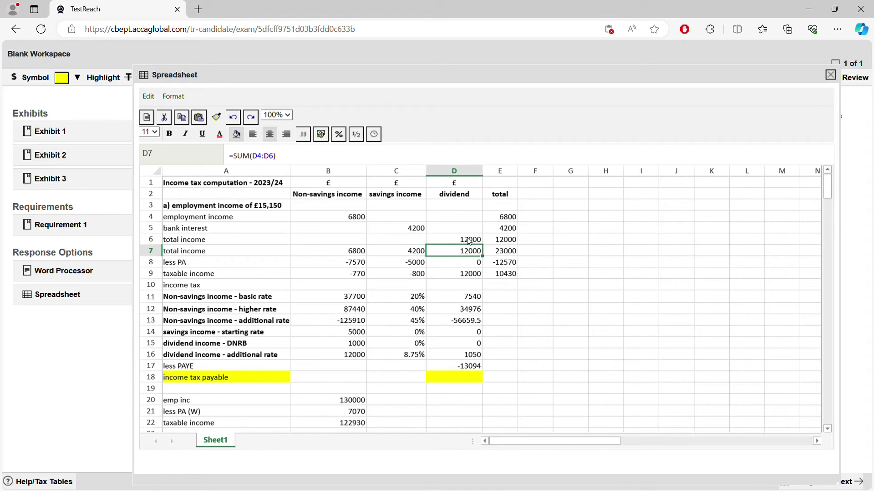
Step: Set the personal allowance deducted from non-savings income in B8 to -6800
left_click(346, 267)
double_click(346, 267)
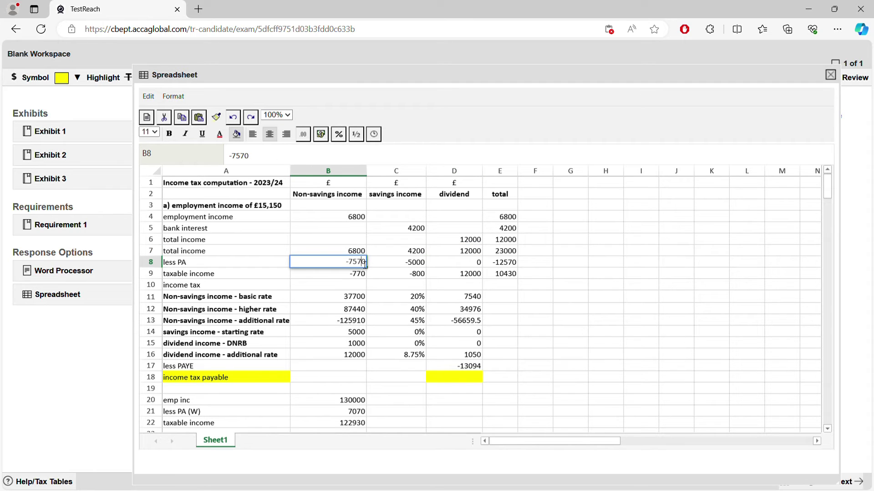
key("BackSpace")
key("BackSpace")
key("BackSpace")
type("680")
key("Return")
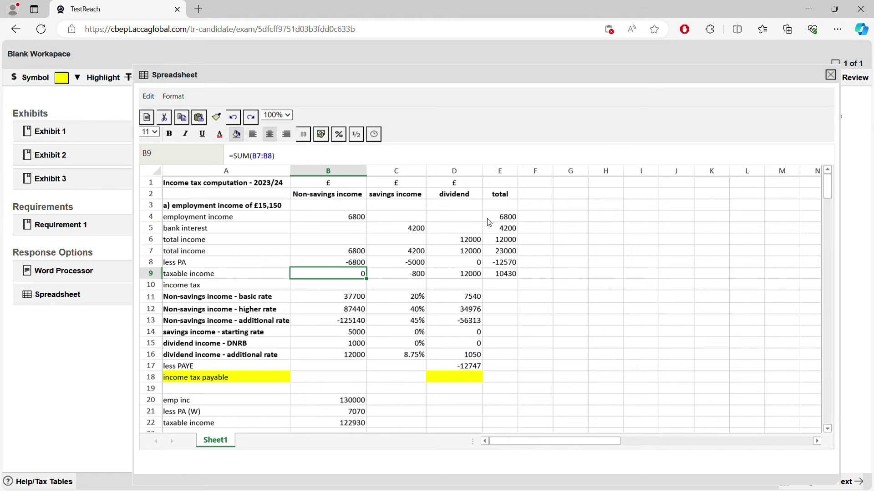
Step: Allocate the remaining personal allowance to dividend income by entering -12570+6800 in D8
left_click(479, 264)
double_click(480, 266)
key("BackSpace")
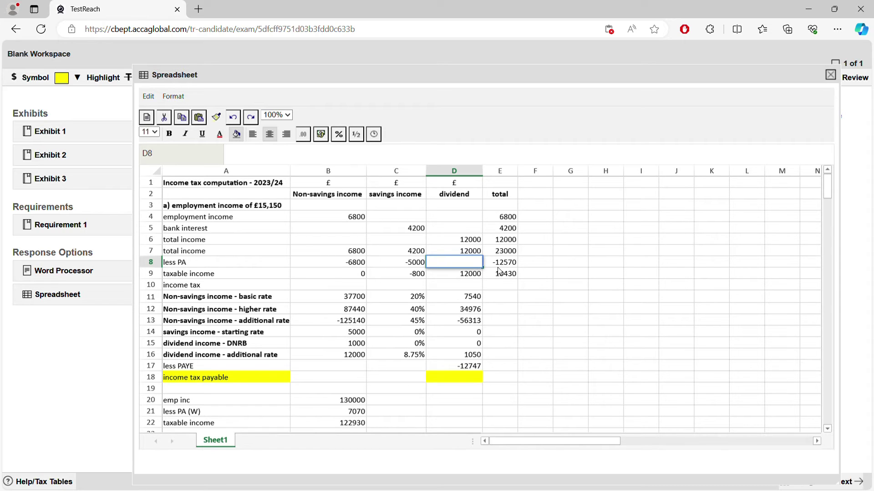
type("-12570+6800")
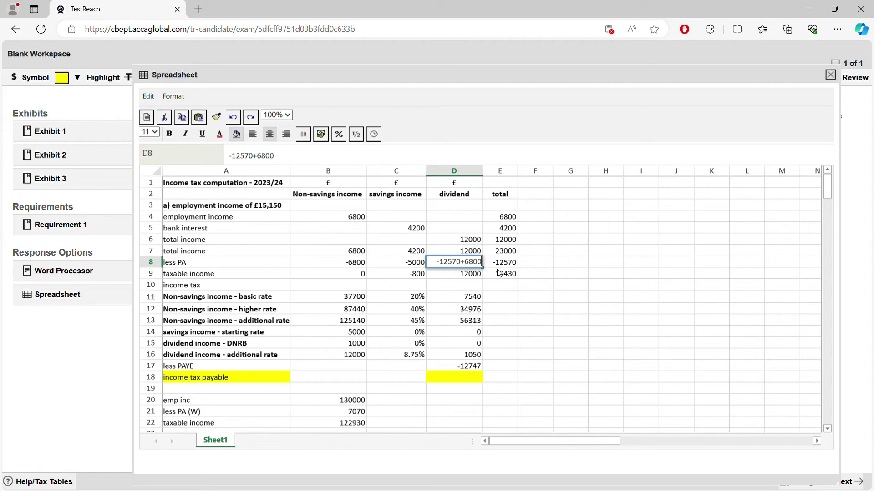
key("Return")
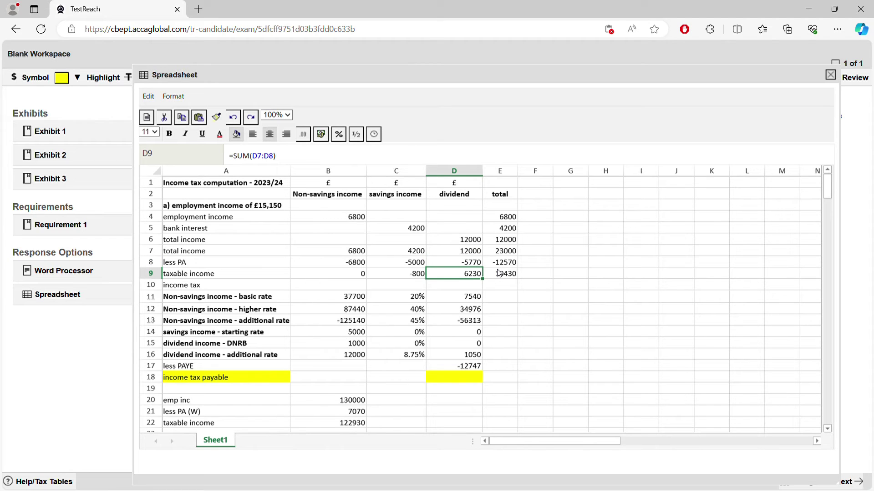
left_click(472, 264)
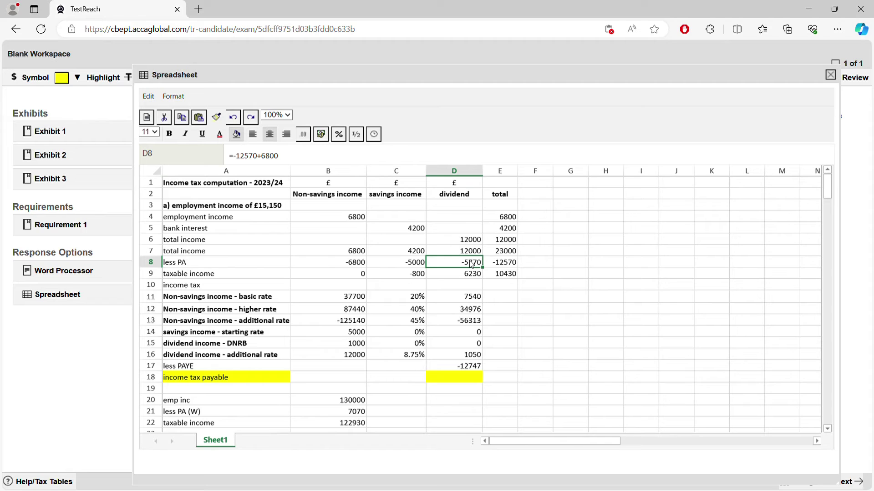
Step: Set the personal allowance deducted from savings income in C8 to 0
left_click(510, 278)
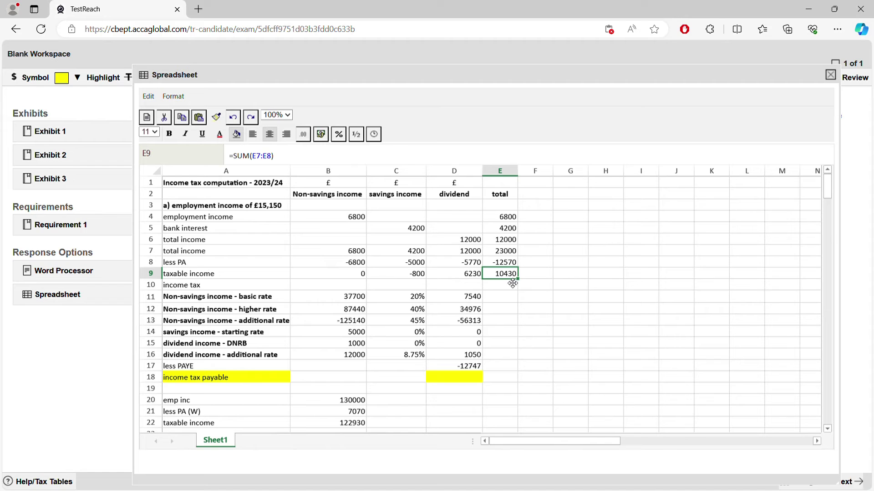
double_click(421, 278)
left_click(423, 268)
left_click(434, 298)
left_click(411, 268)
type("0")
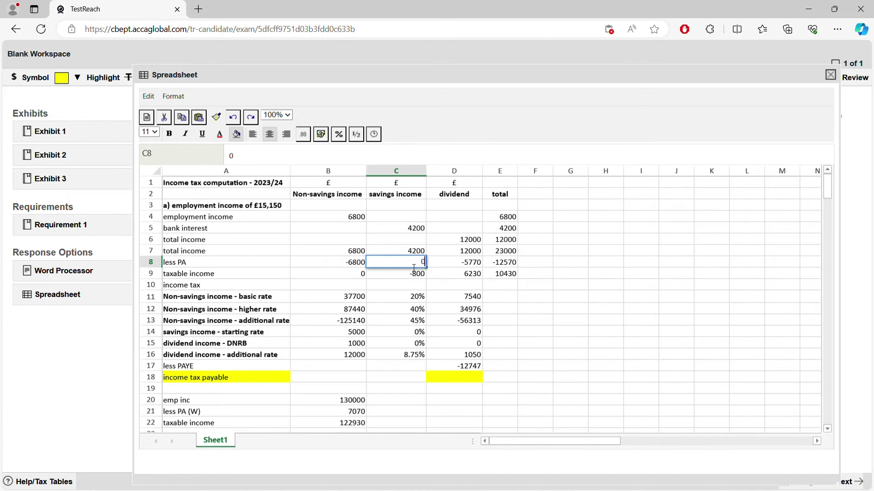
key("Return")
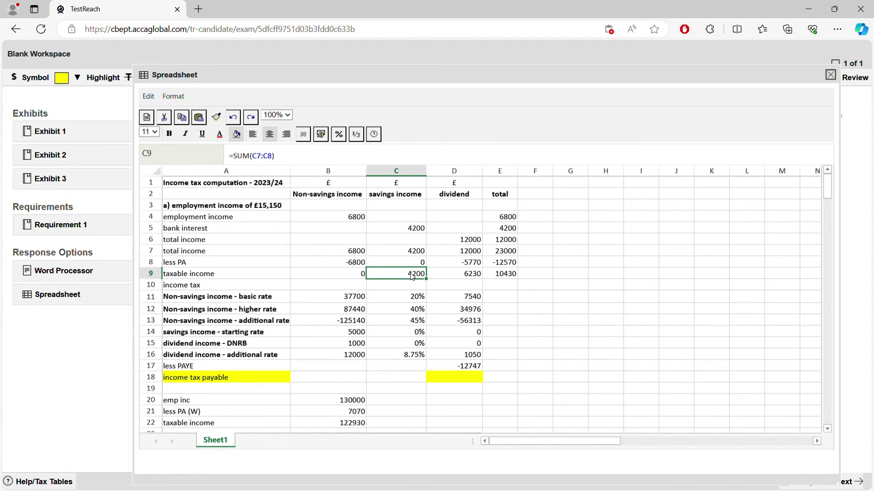
Step: Set the savings income taxed at the starting rate in B14 to 4200
double_click(354, 333)
left_click_drag(348, 332, 417, 337)
type("4200")
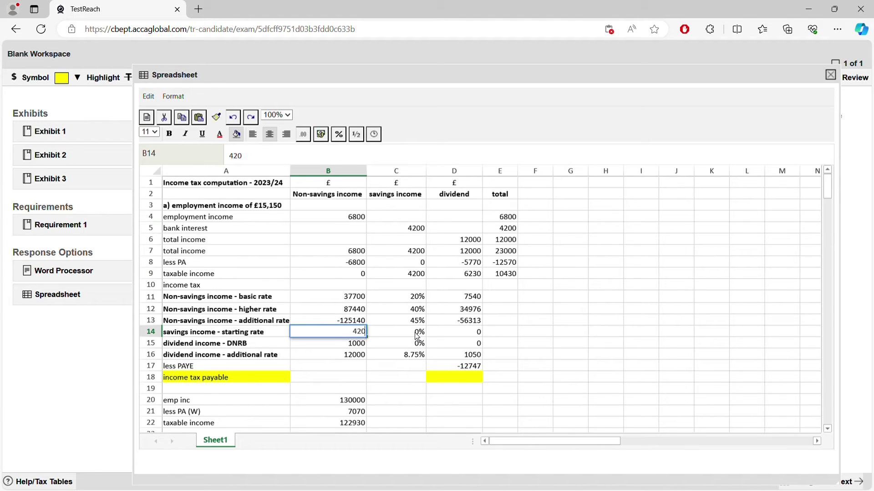
key("Return")
Step: Set the dividend income taxed at 8.75% in B16 to 5230 and check the resulting tax formula
left_click(477, 273)
left_click(363, 344)
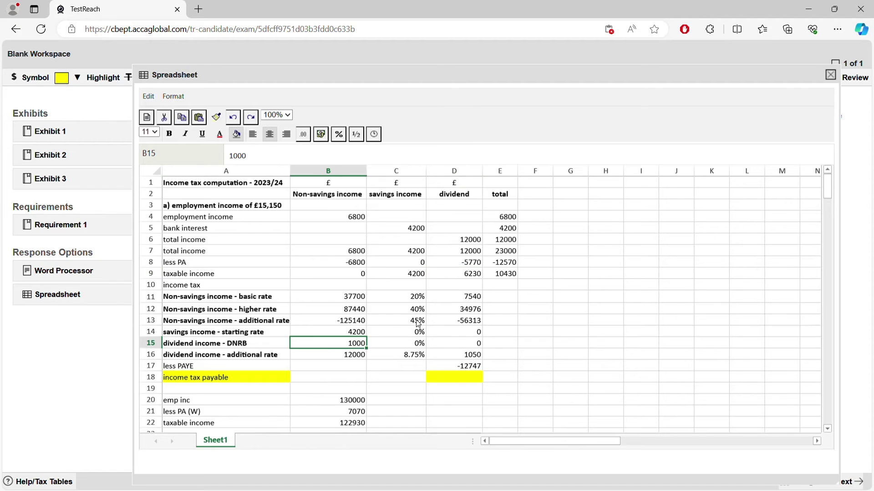
double_click(354, 359)
left_click_drag(351, 359, 400, 338)
type("5230")
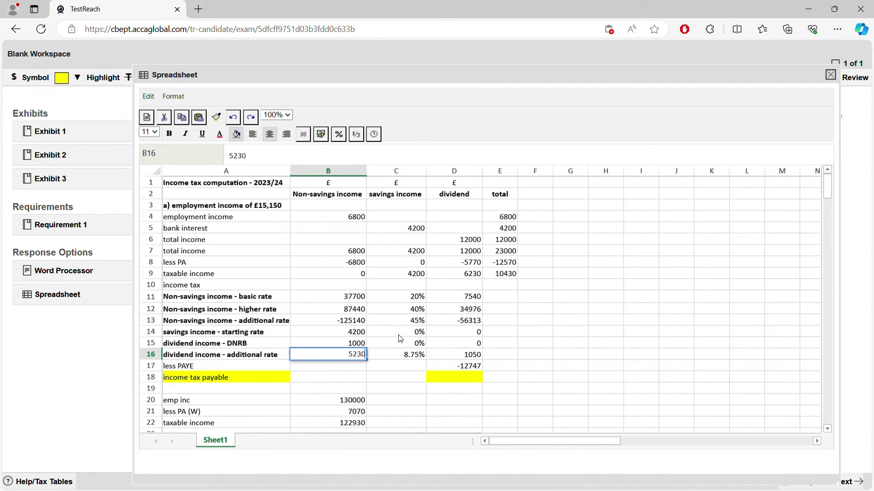
key("Return")
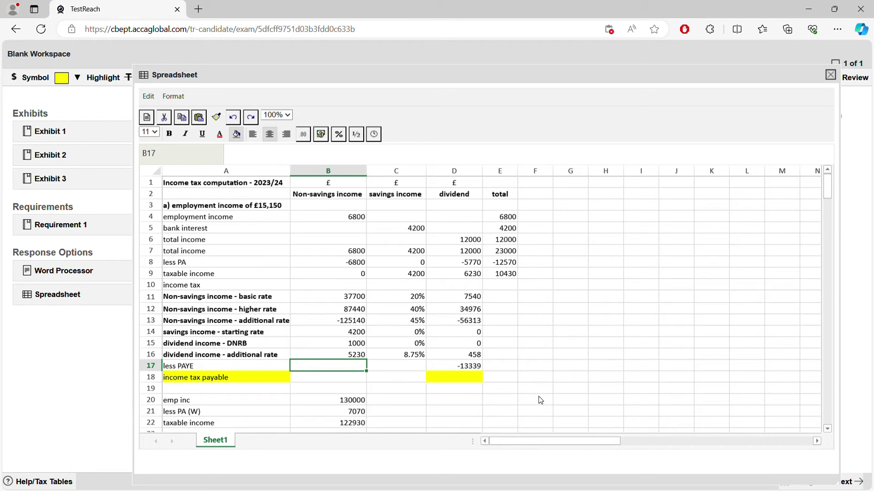
left_click(474, 358)
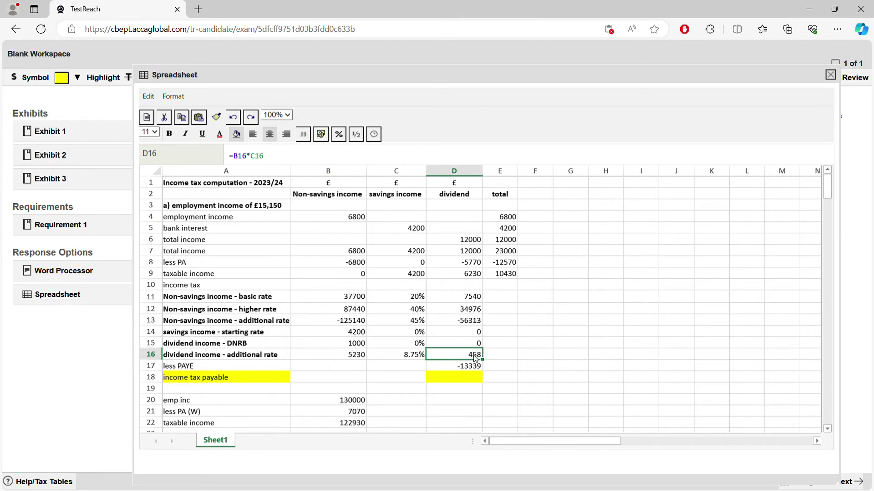
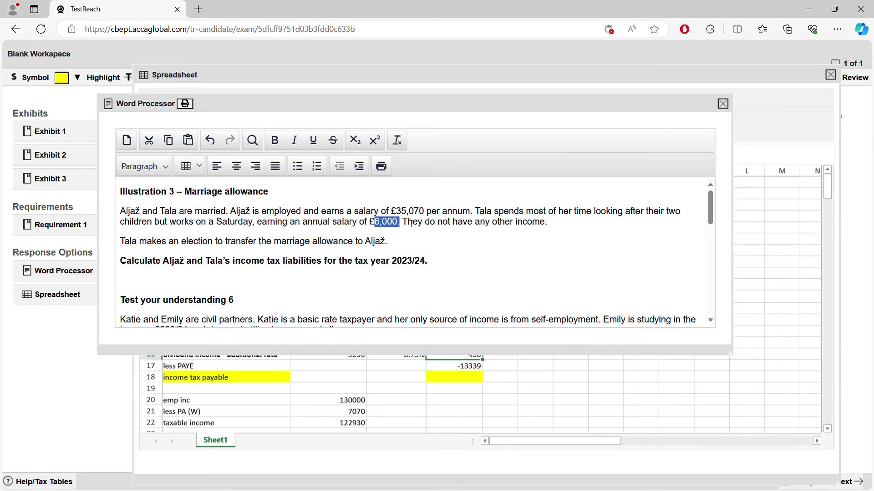
Step: Highlight the two spouses' salary figures in the Illustration 3 marriage allowance question
left_click(390, 240)
left_click_drag(392, 212, 427, 205)
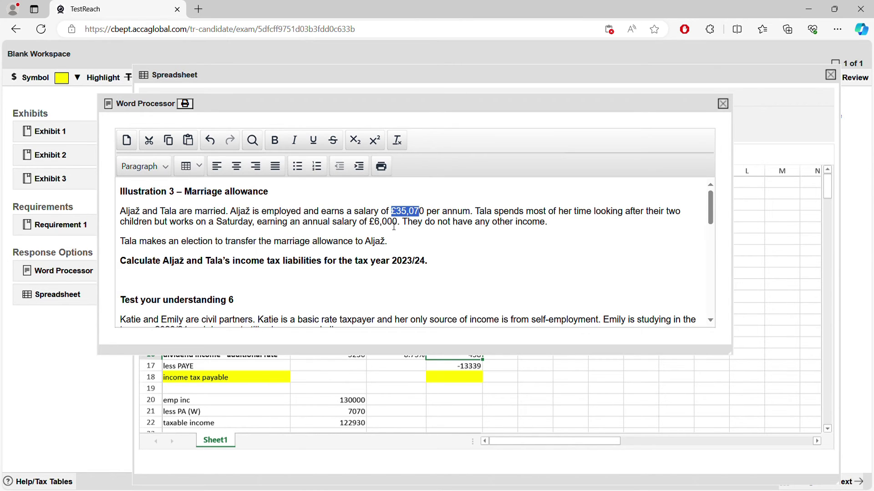
left_click_drag(369, 223, 399, 225)
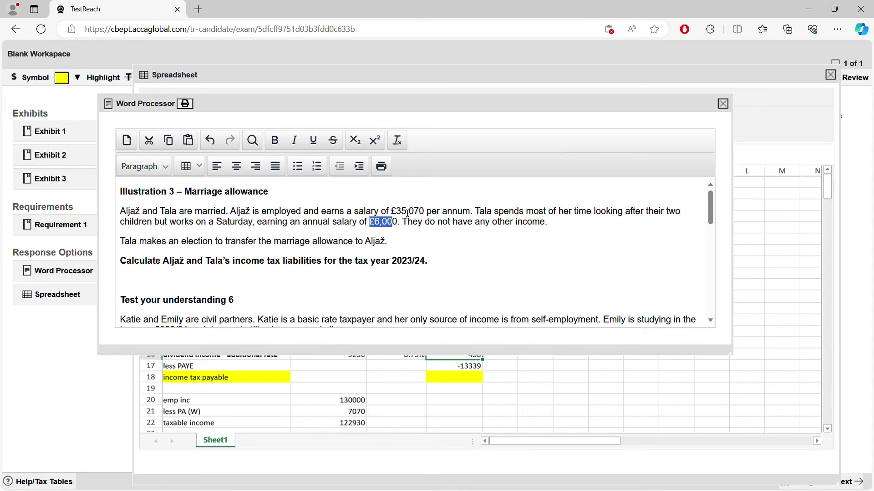
Step: Bring the spreadsheet in front and enter the column headings A in B35 and T in C35
left_click(549, 414)
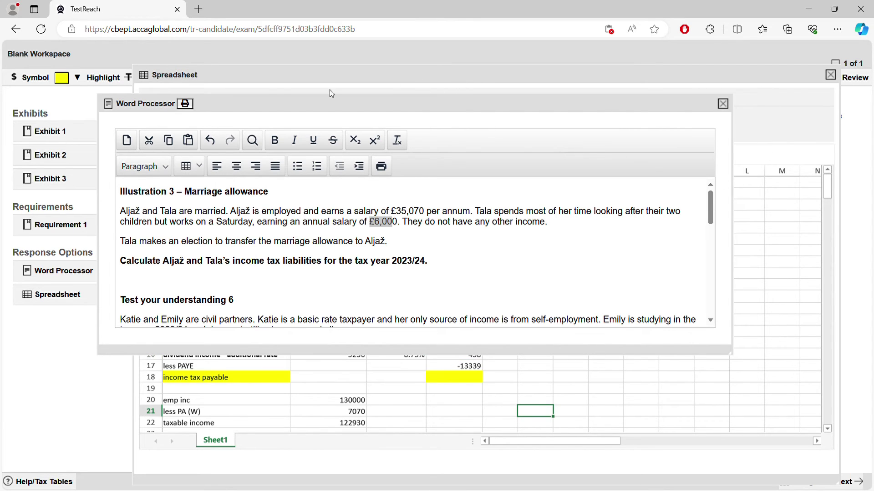
left_click(261, 81)
left_click_drag(289, 80, 246, 71)
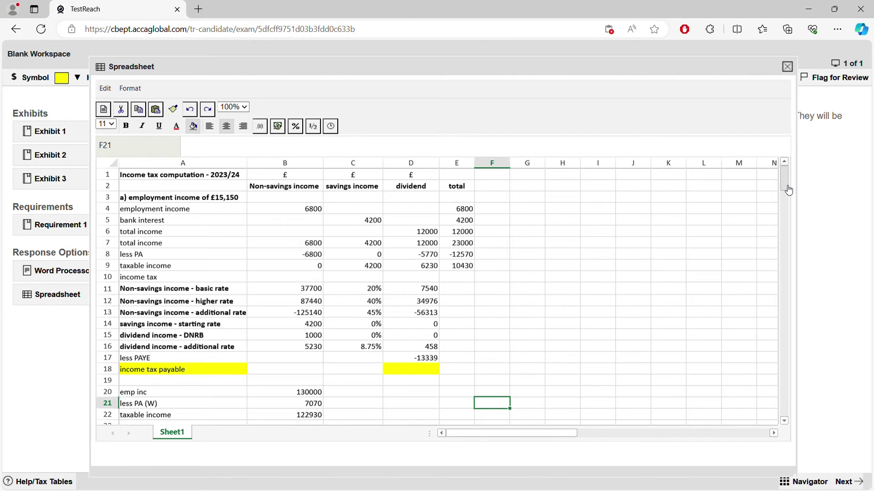
left_click_drag(788, 190, 783, 211)
left_click(305, 325)
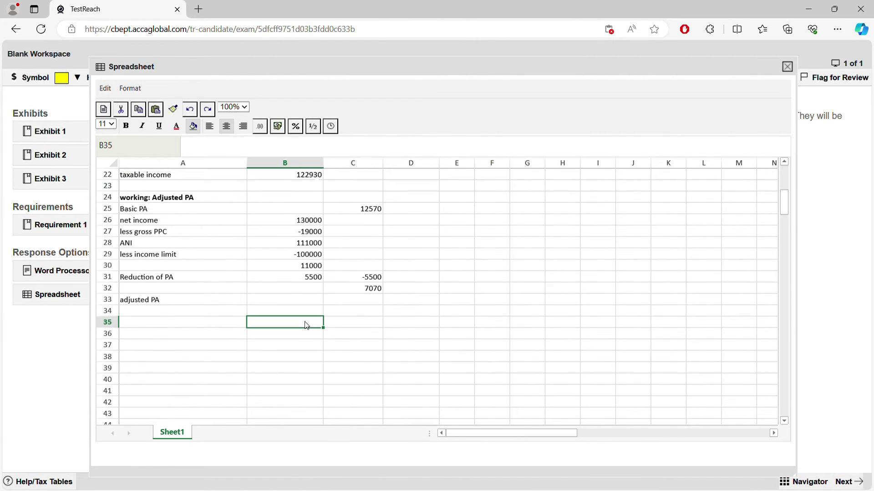
type("A")
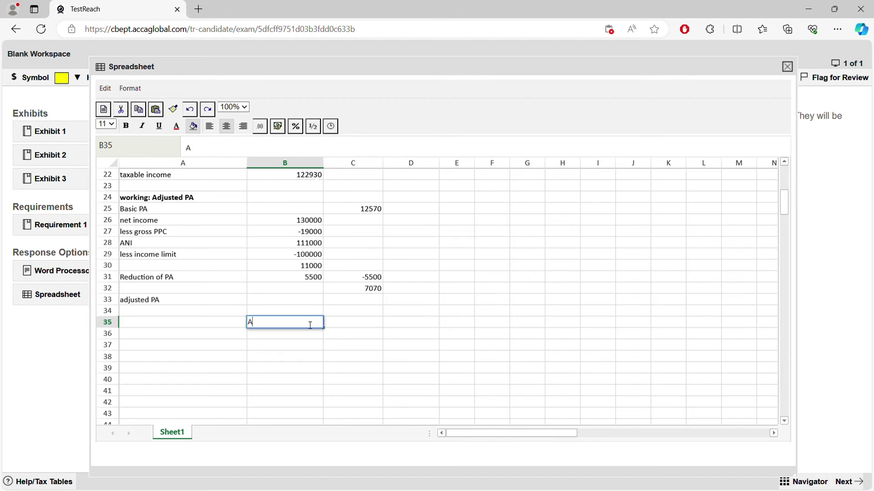
key("Tab")
type("R")
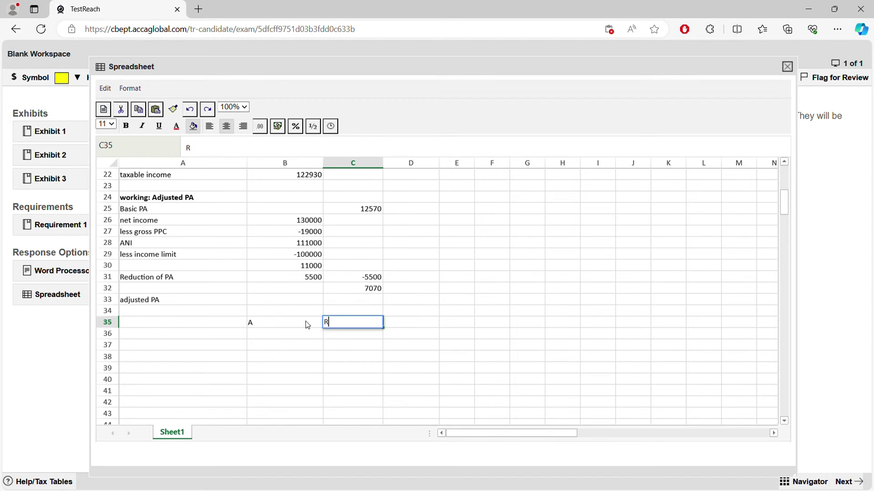
key("BackSpace")
type("T")
left_click(308, 325)
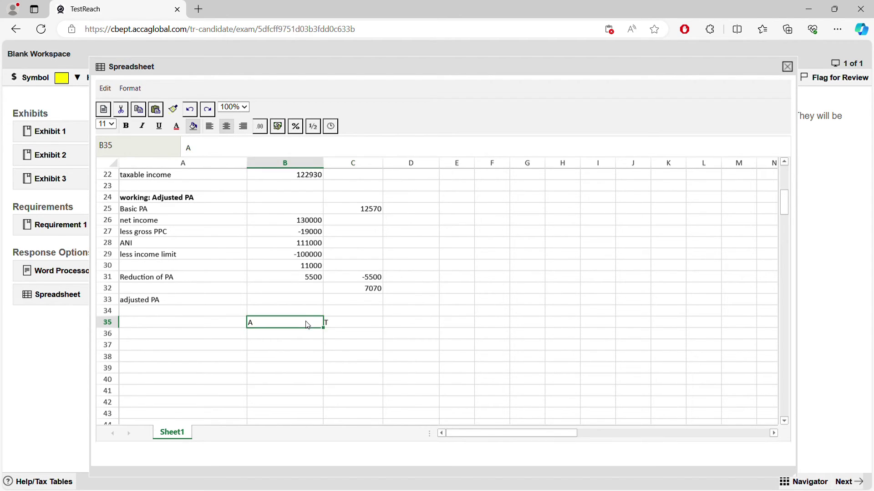
Step: Enter the salaries 35070 in B36 and 6000 in C36
key("Down")
key("Left")
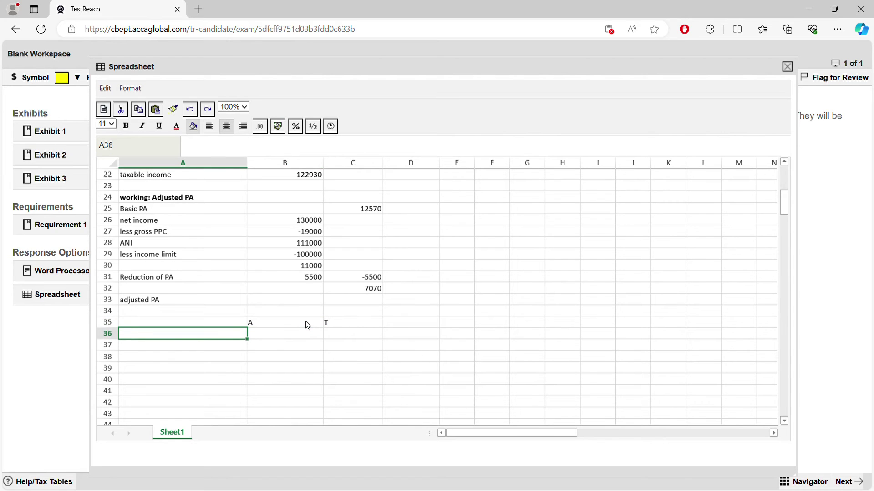
key("Right")
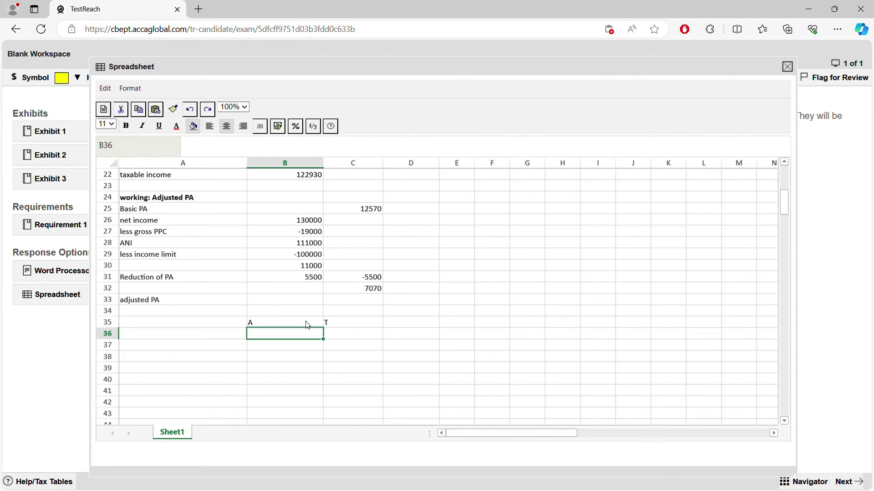
type("35070")
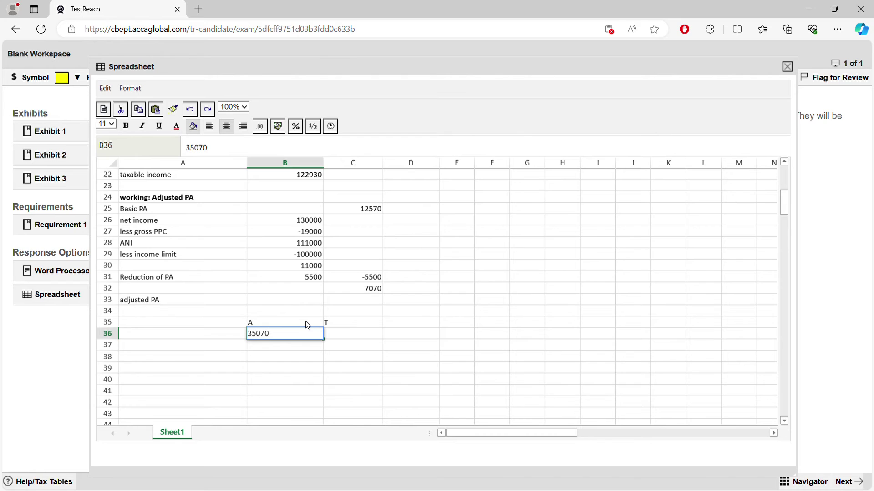
key("Tab")
type("6000")
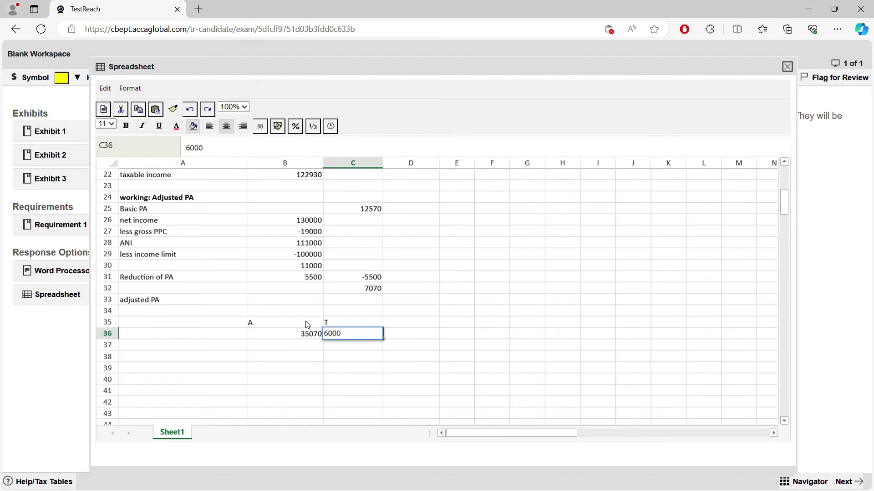
key("Return")
Step: Label A37 "less PA" and enter the personal allowances -12570 in B37 and -6000 in C37
key("Left")
key("Left")
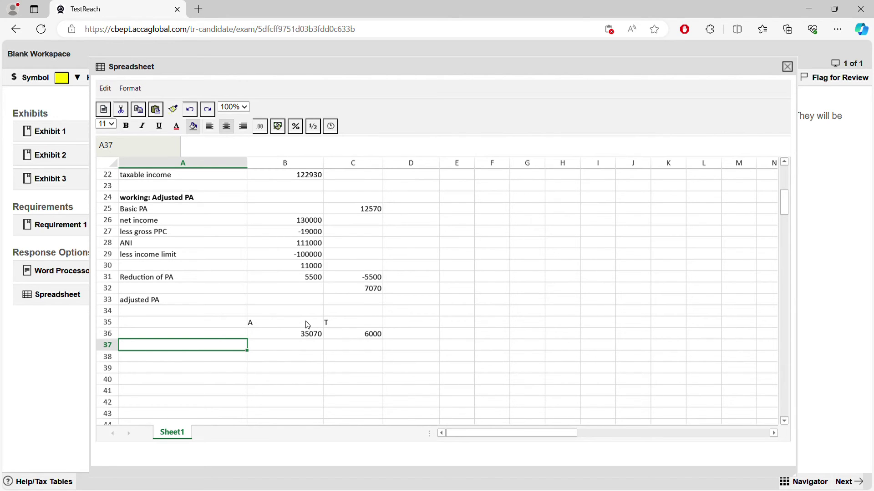
type("le")
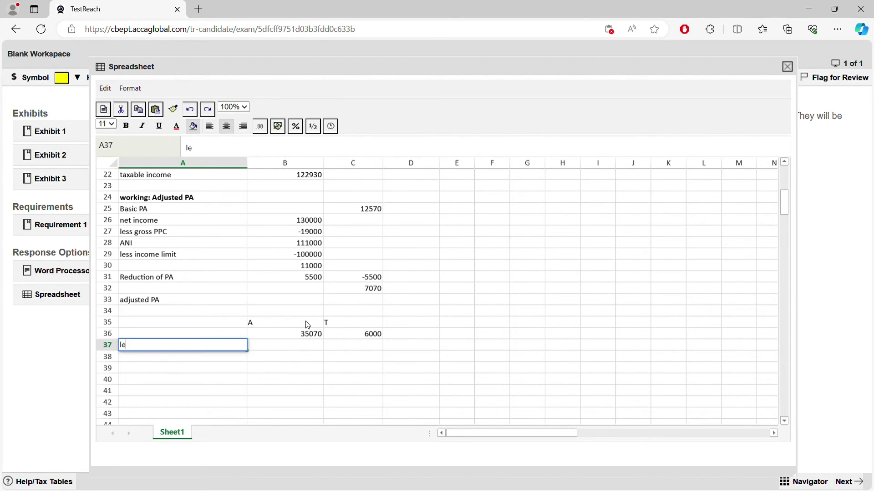
type("ss PA")
key("Tab")
type("-12568")
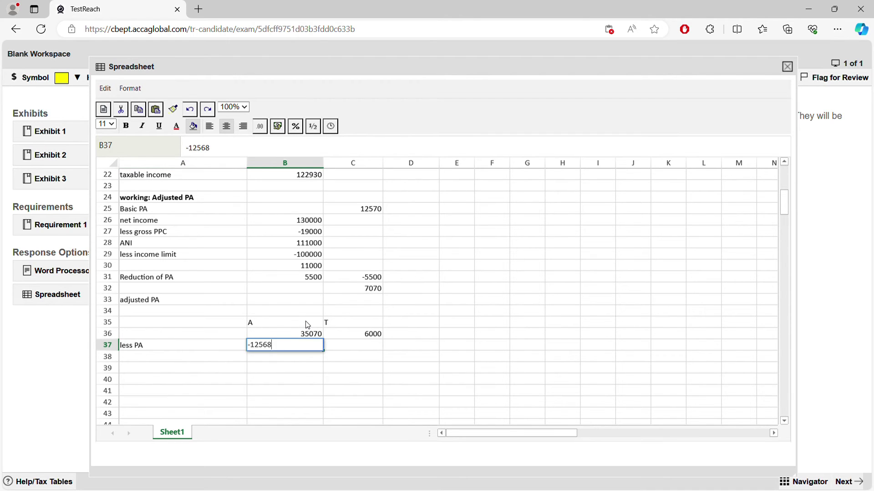
key("BackSpace")
key("BackSpace")
type("70")
key("Tab")
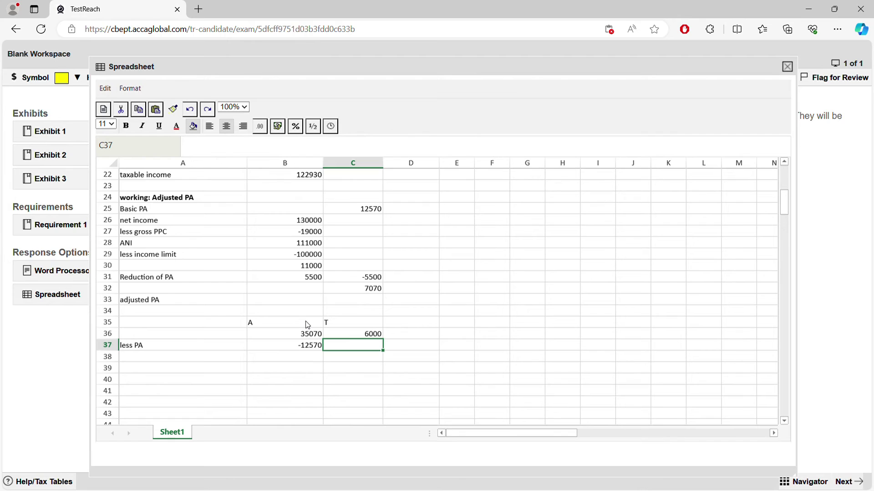
type("-6000")
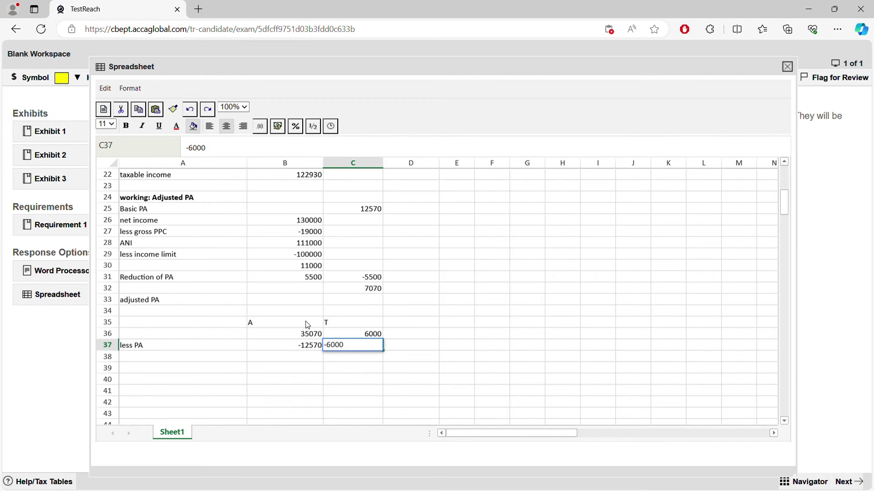
key("Return")
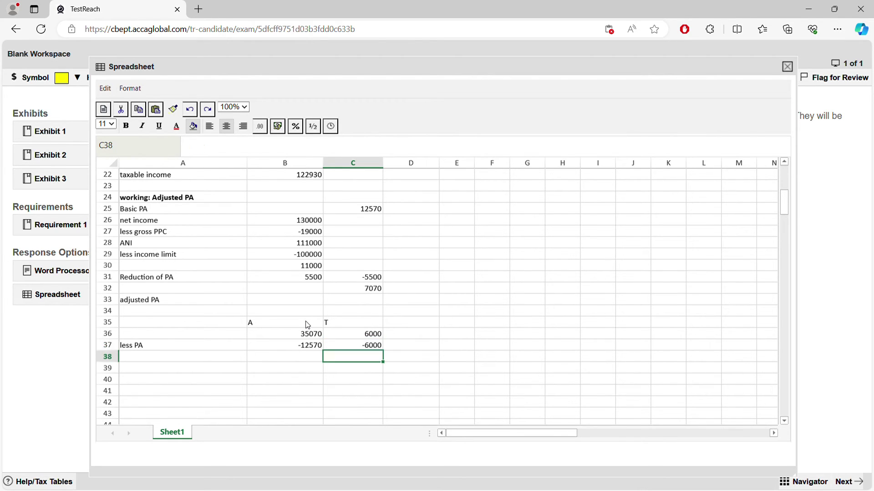
Step: Label the taxable income row "TI" in A38
key("Left")
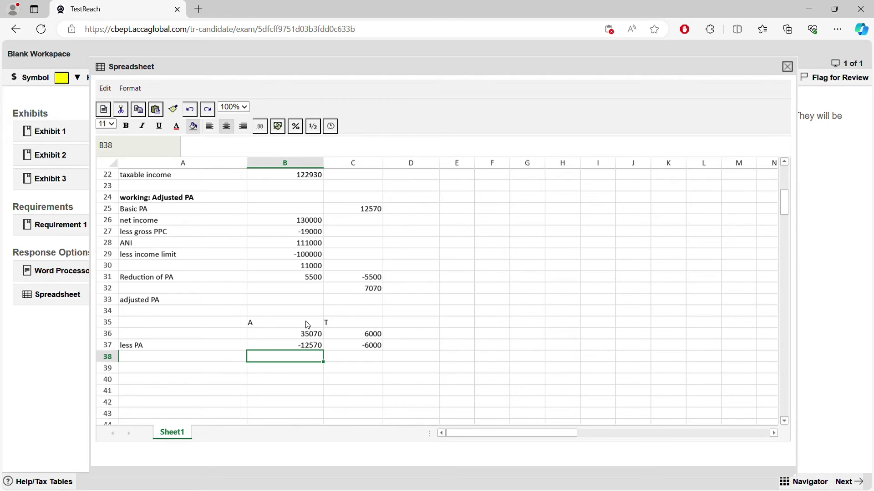
type("TI")
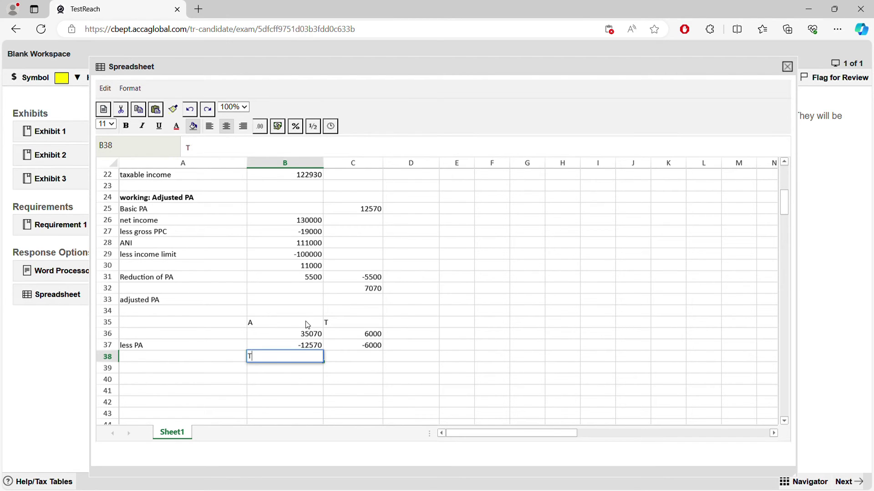
key("BackSpace")
key("Left")
type("T")
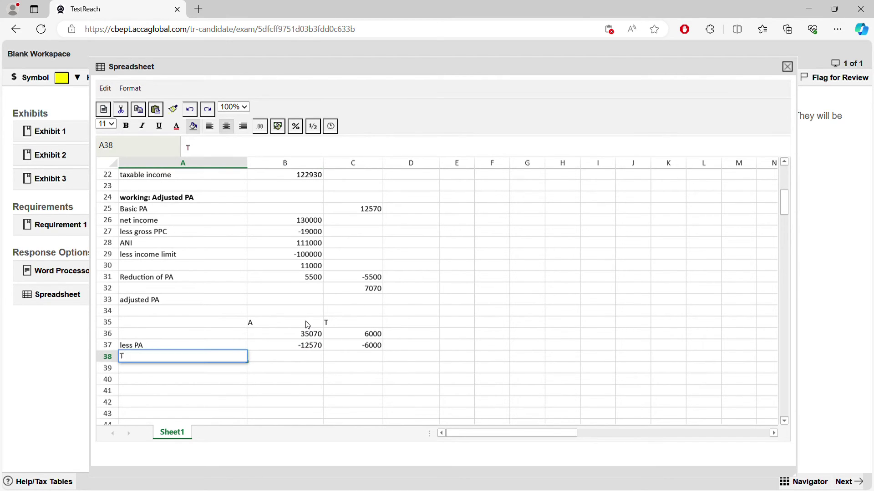
type("Z")
key("BackSpace")
type("I")
Step: Calculate column A's taxable income in B38 by summing B36:B37
left_click(313, 358)
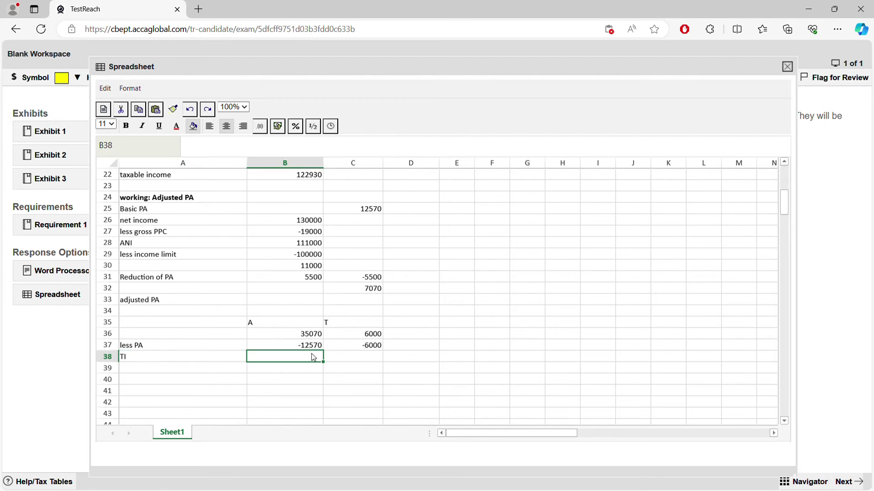
type("=sum(")
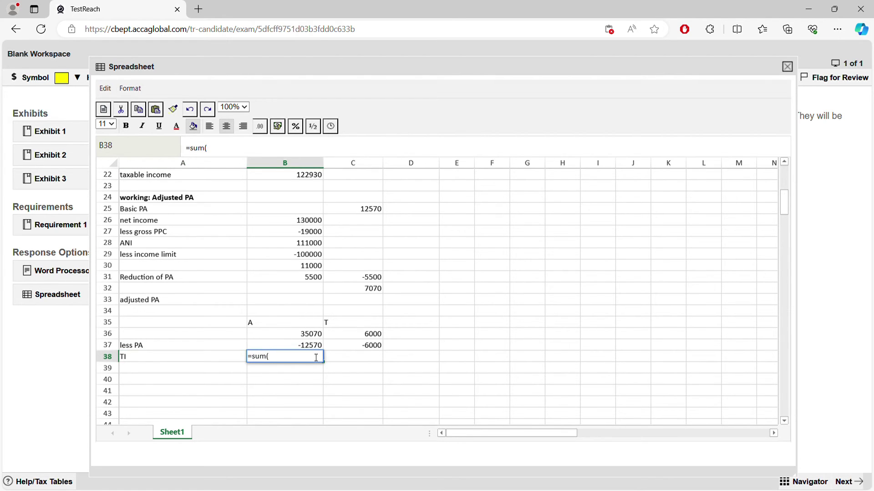
left_click_drag(314, 333, 311, 349)
key("Return")
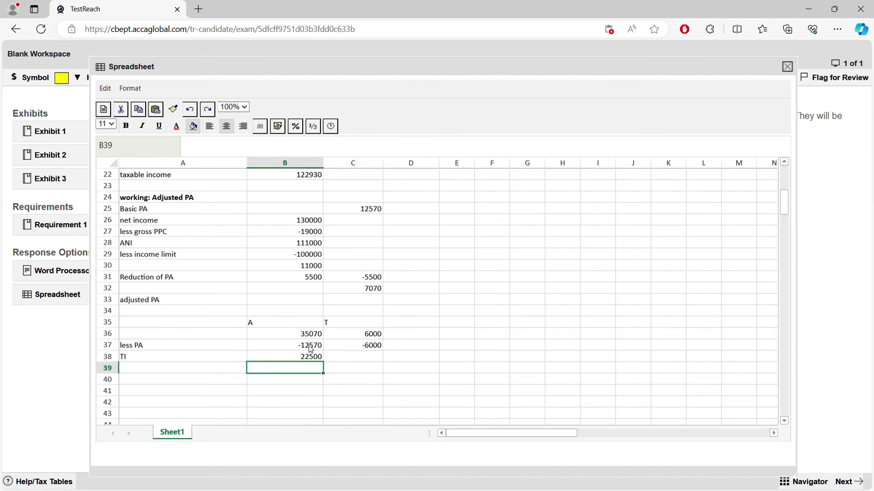
Step: Copy the taxable income formula from B38 across to C38
left_click(313, 358)
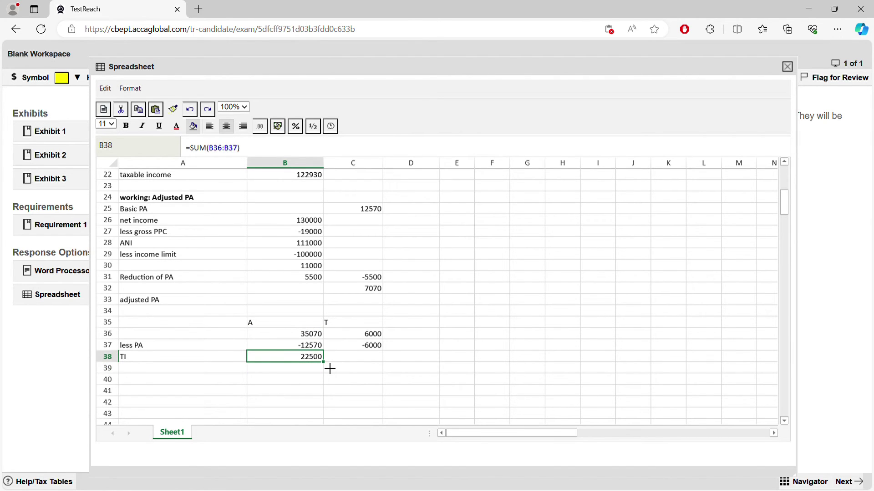
type("Non-savings income - basic rate")
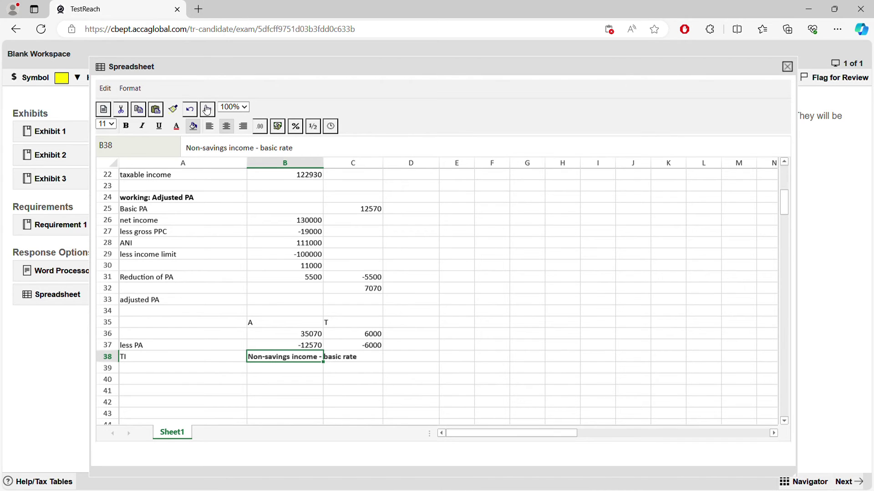
left_click(190, 109)
left_click_drag(324, 362, 357, 365)
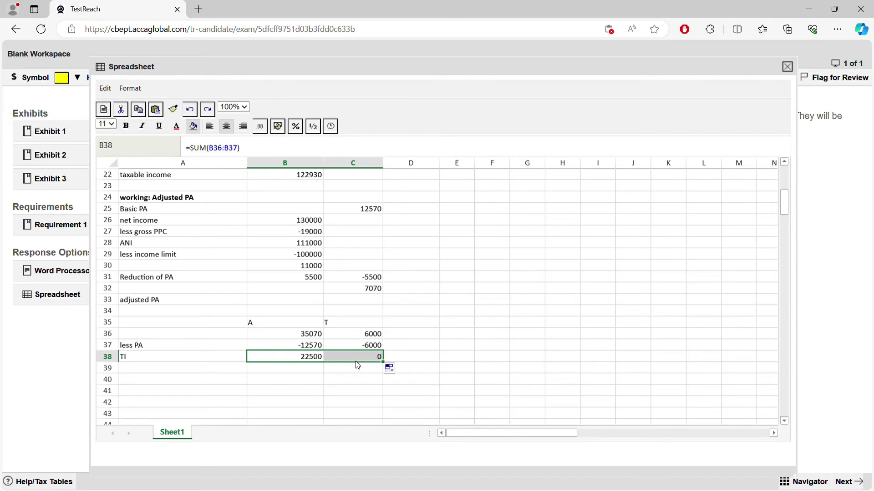
left_click(317, 371)
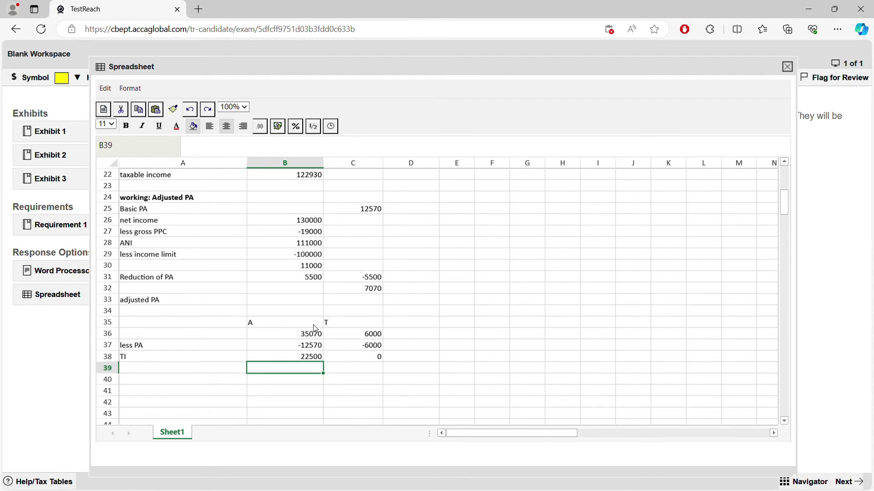
left_click(270, 323)
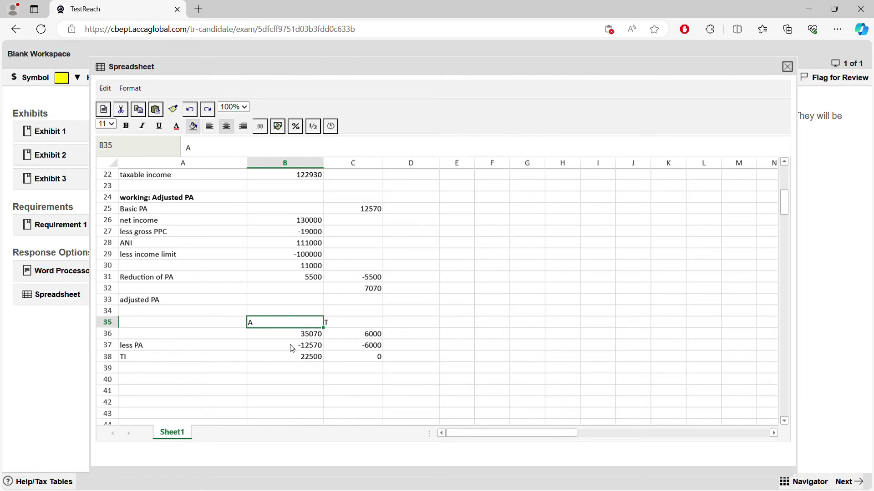
Step: Label A39 "ITL" and calculate column A's income tax in B39 as B38*20%
left_click(194, 373)
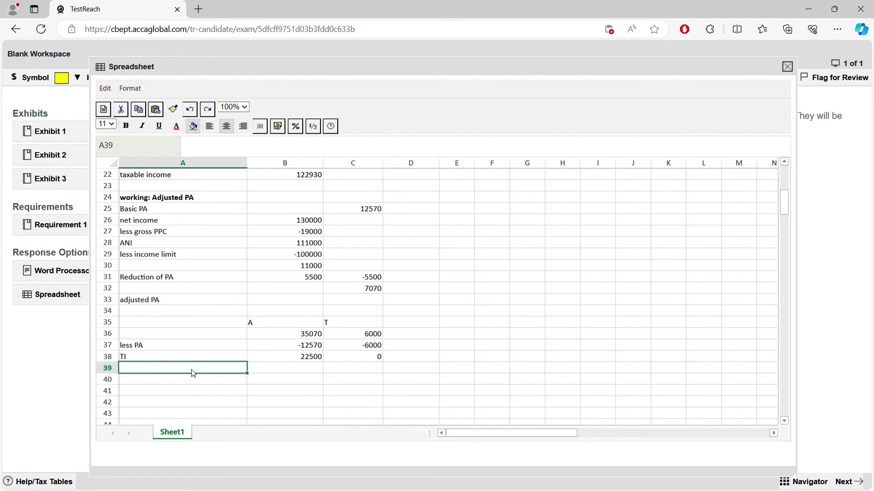
type("ITL")
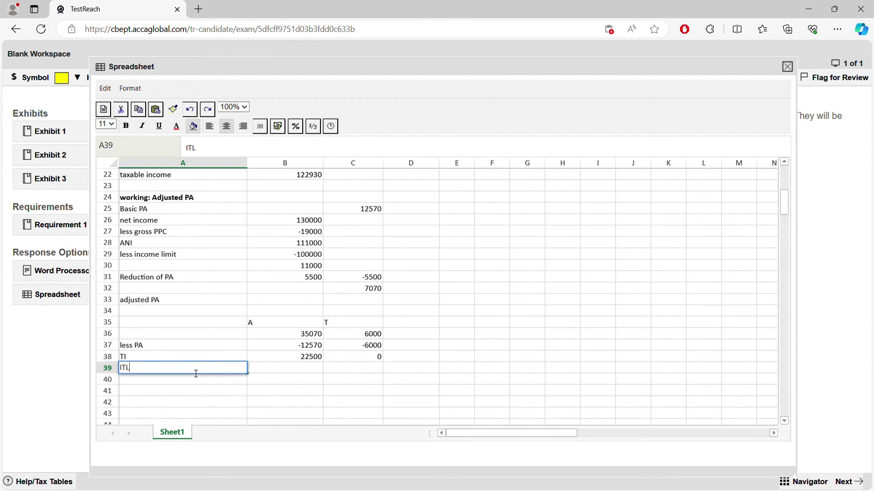
key("Tab")
type("=")
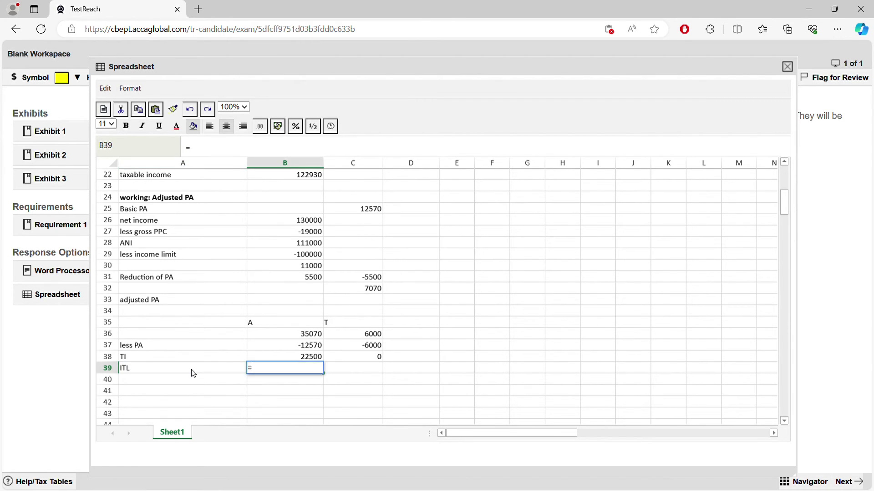
left_click(305, 359)
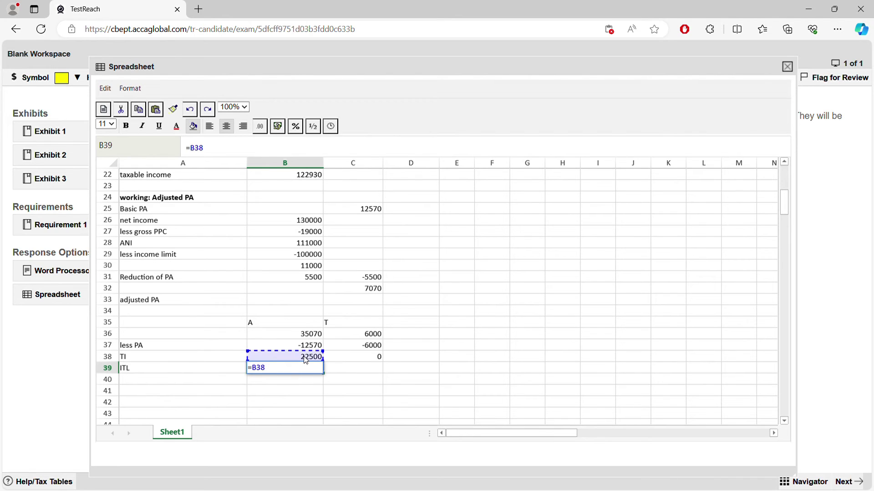
type("*20%")
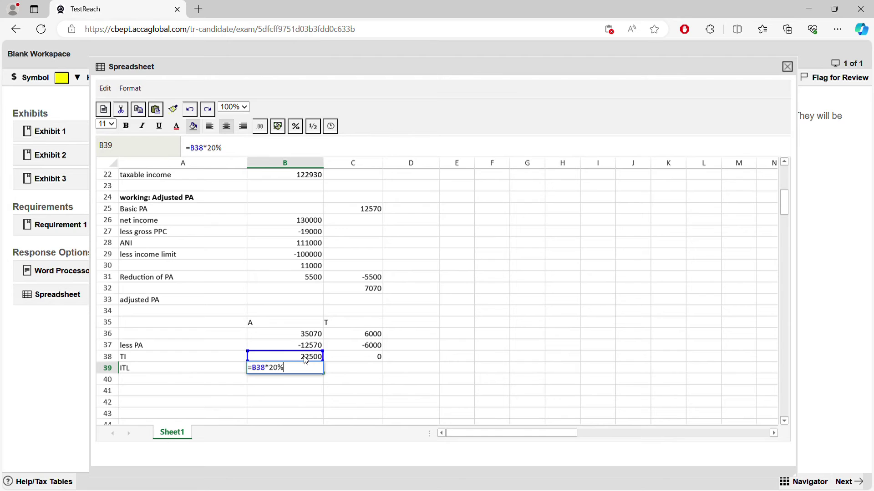
key("Return")
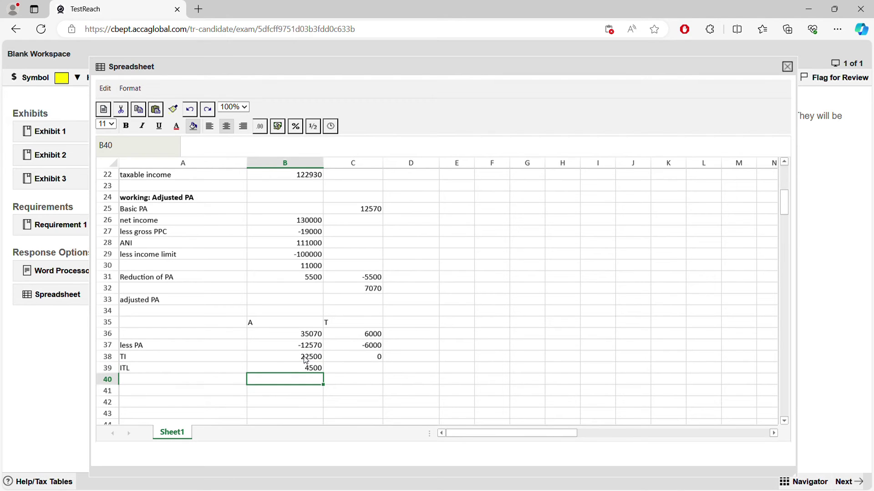
Step: Label A40 "less MA" and enter the marriage allowance deduction of -252 in B40
left_click(232, 383)
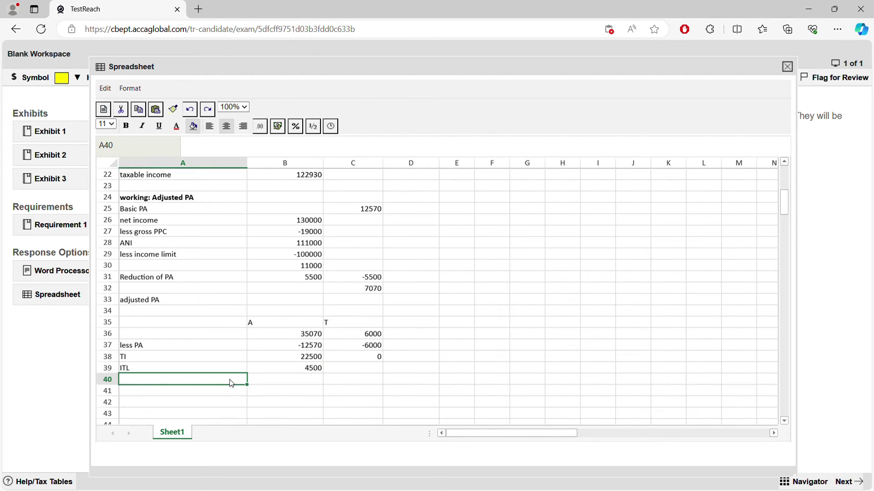
type("-less")
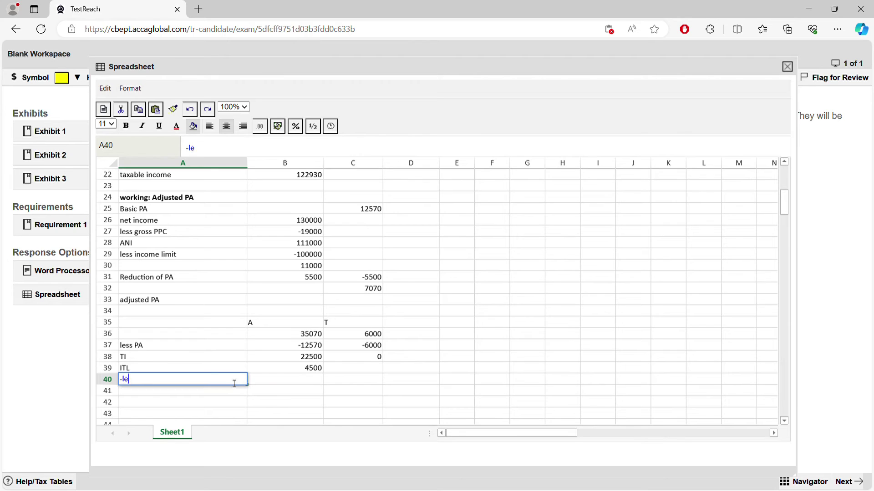
key("BackSpace")
key("BackSpace")
key("BackSpace")
key("BackSpace")
key("BackSpace")
type("less ")
type("<")
key("BackSpace")
type("MA")
key("Tab")
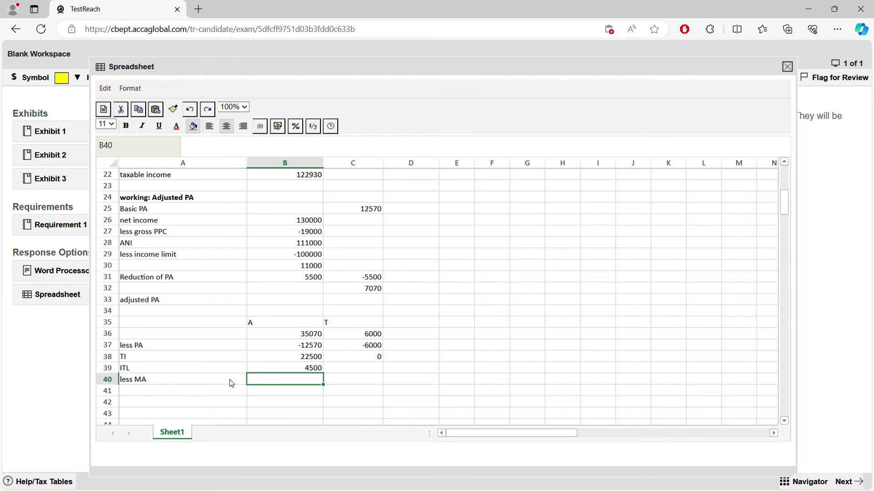
type("-252")
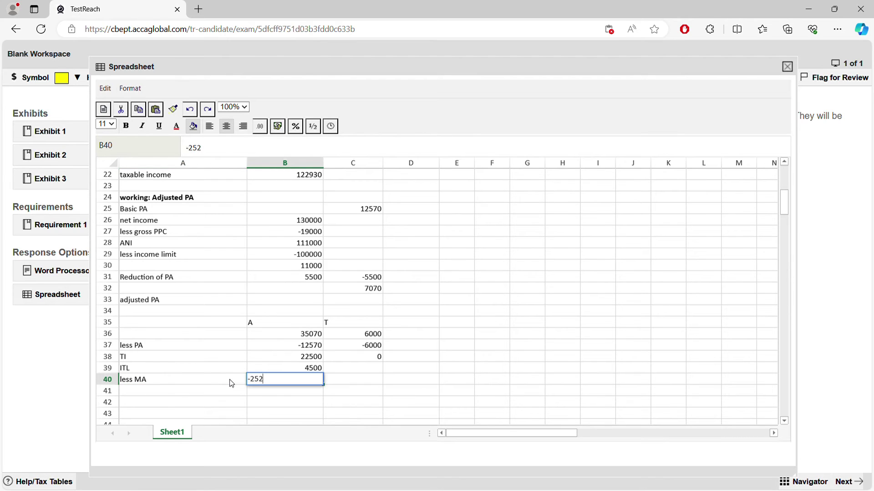
key("Return")
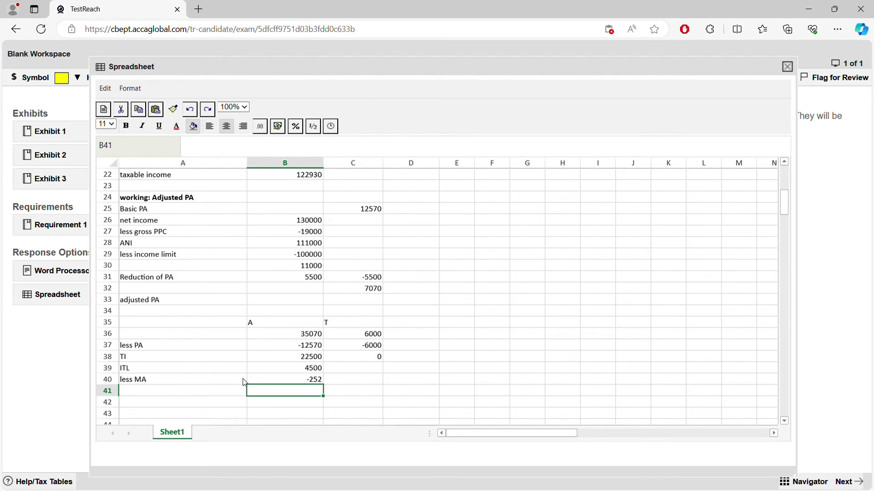
Step: Calculate the final tax liability in B41 by summing B39:B40, and enter 0 for column T in C41
type("=sum(")
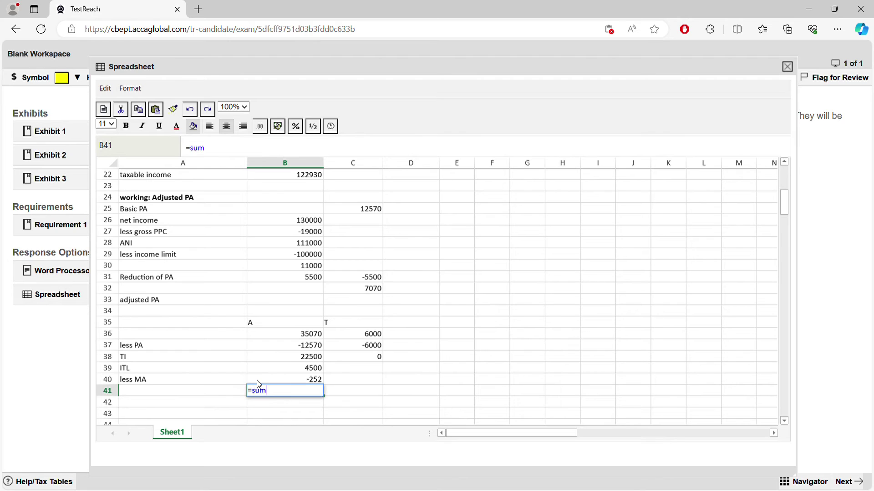
left_click(266, 370)
left_click_drag(267, 376, 268, 380)
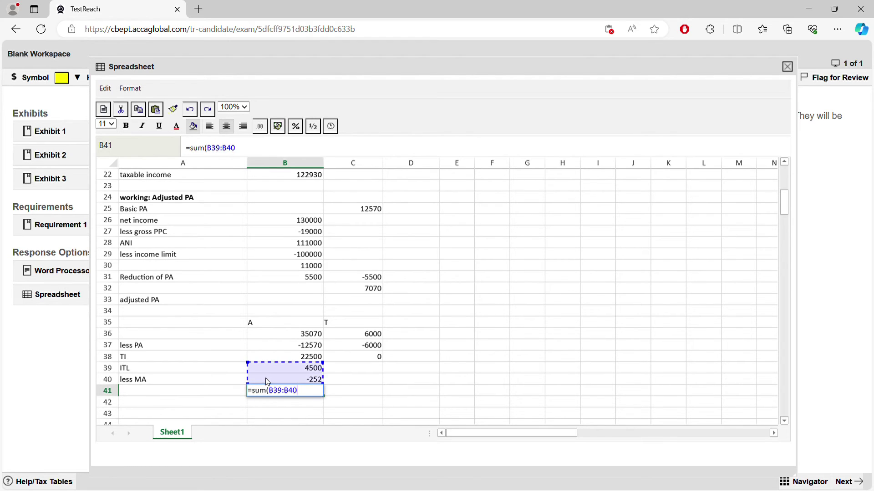
key("Return")
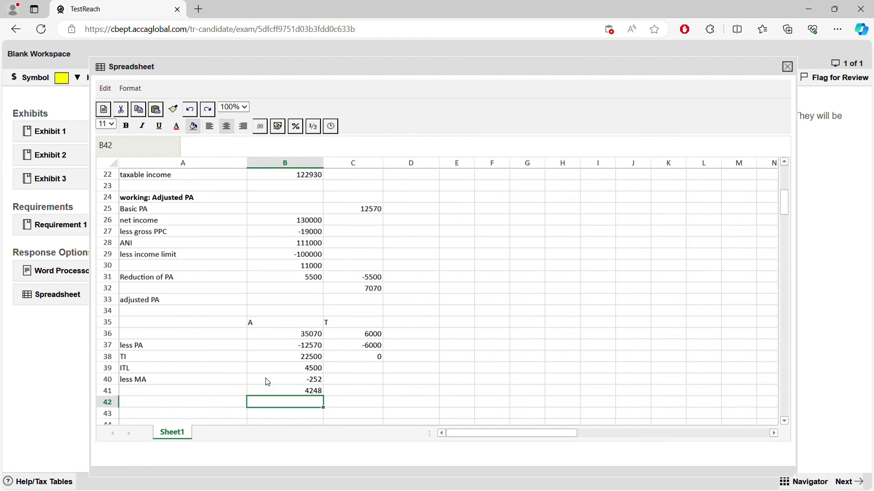
left_click(319, 394)
left_click(338, 394)
type("0")
key("Tab")
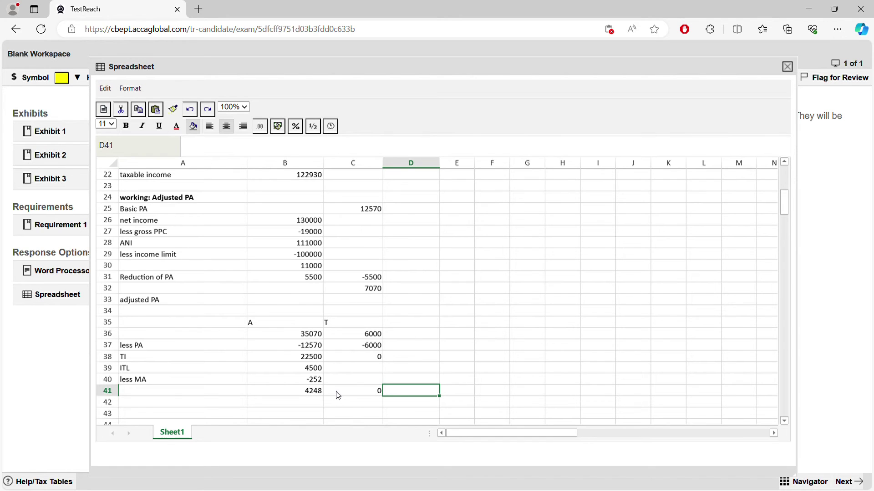
left_click(318, 394)
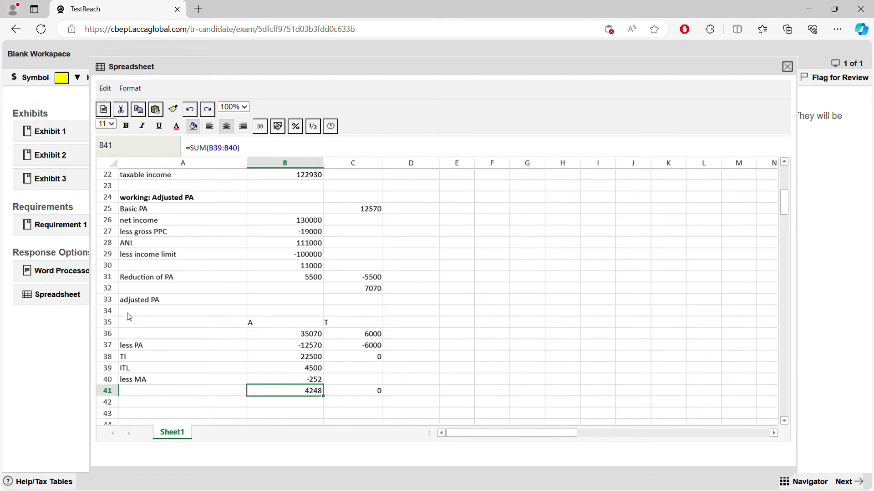
Step: Read the Test your understanding 6 question in the Word Processor, including both partners' income amounts for cases (a) to (c)
left_click(72, 273)
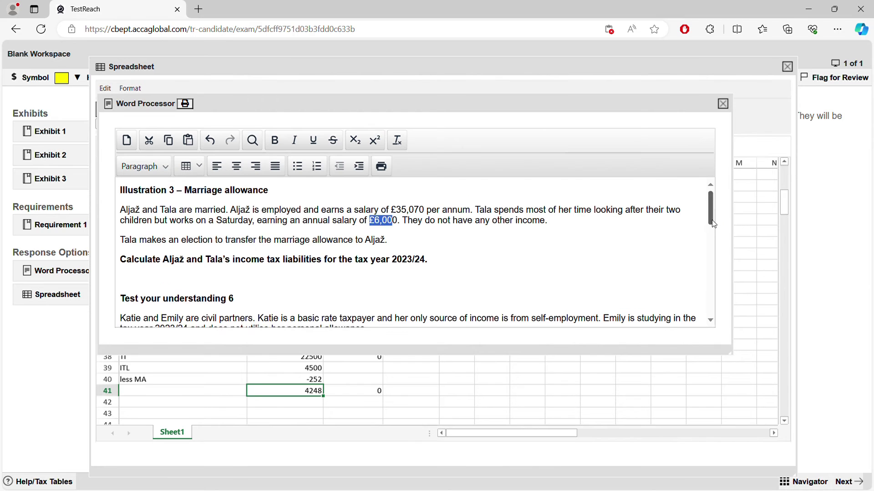
left_click_drag(711, 221, 711, 234)
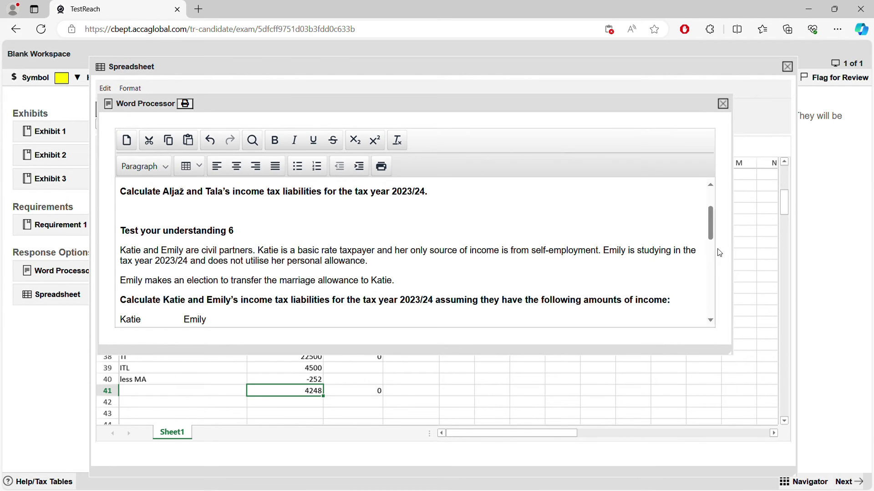
left_click_drag(711, 239, 710, 259)
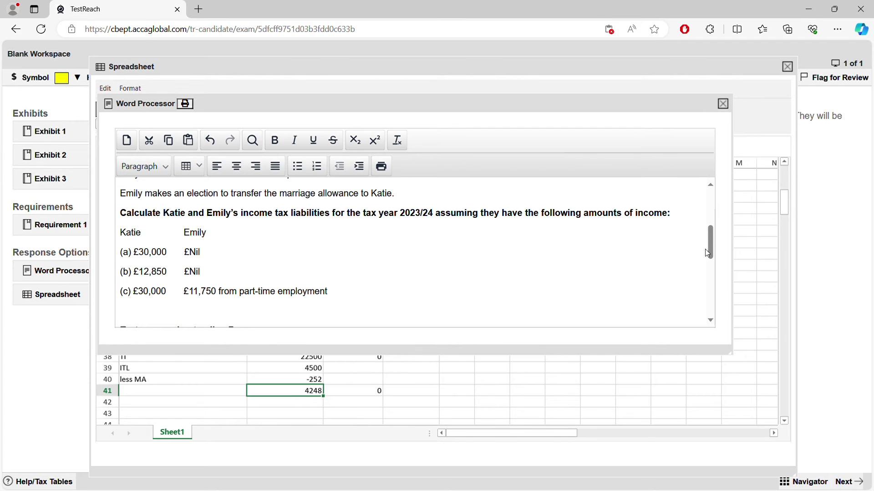
left_click_drag(711, 247, 718, 235)
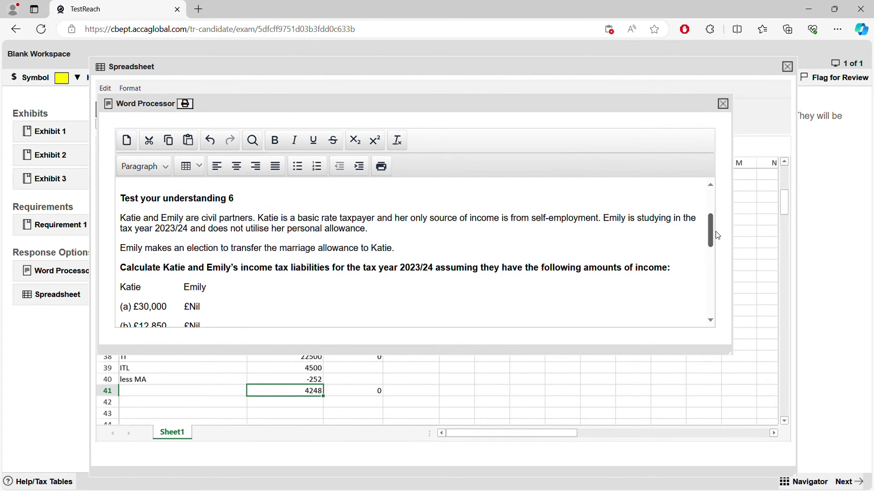
scroll(717, 235, "down", 1)
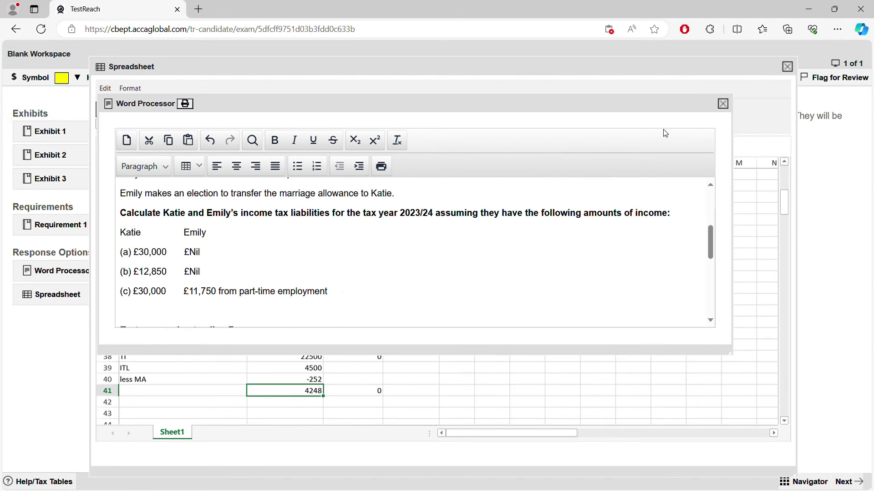
left_click(723, 104)
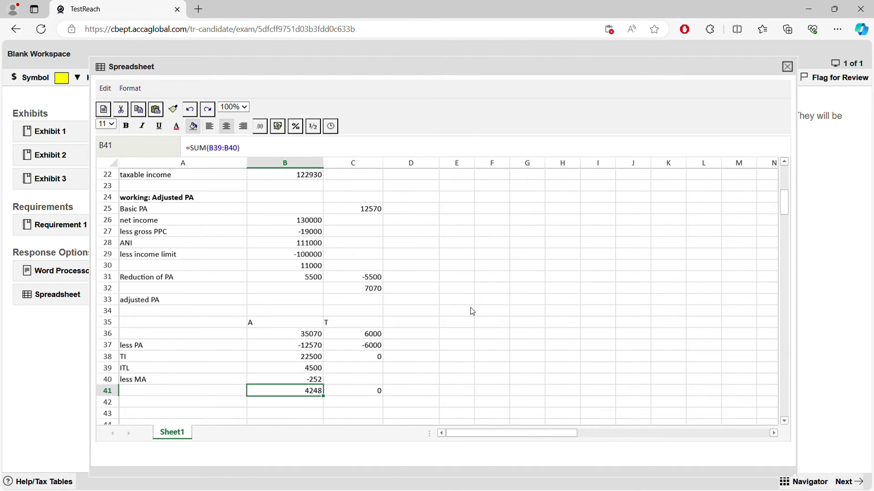
Step: Change the column headings to K in B35 and E in C35
double_click(296, 326)
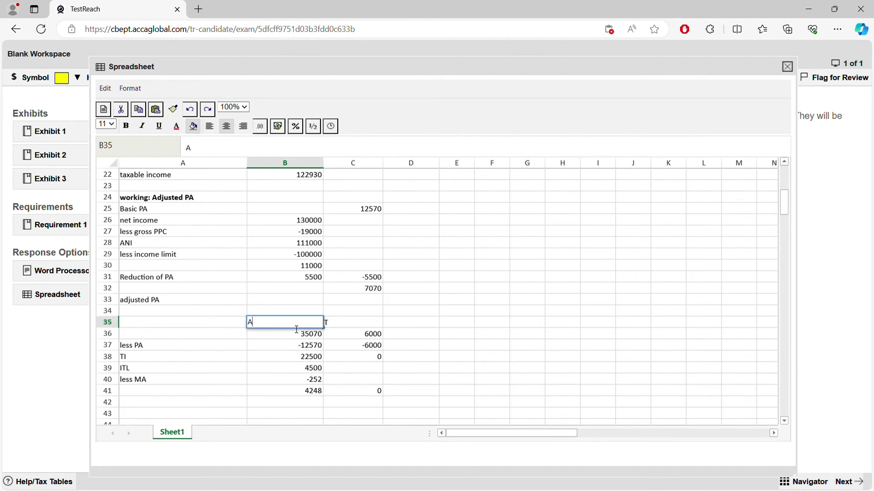
key("BackSpace")
type("K")
double_click(338, 326)
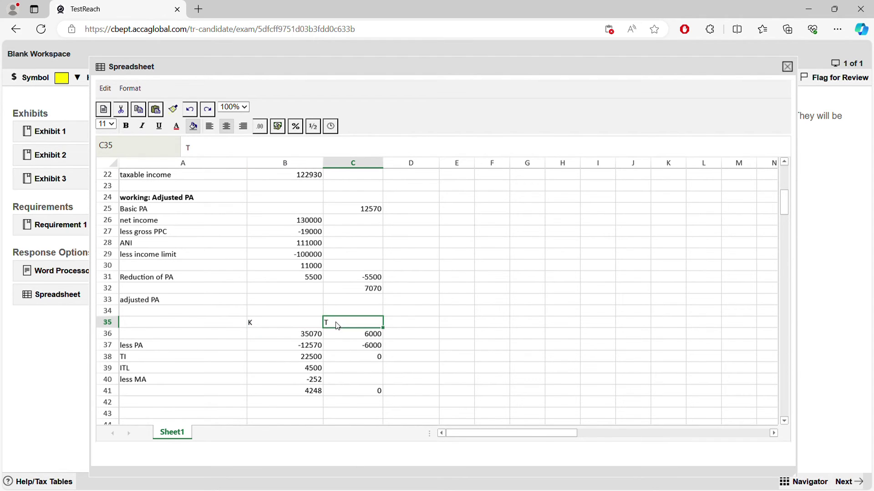
key("BackSpace")
type("E")
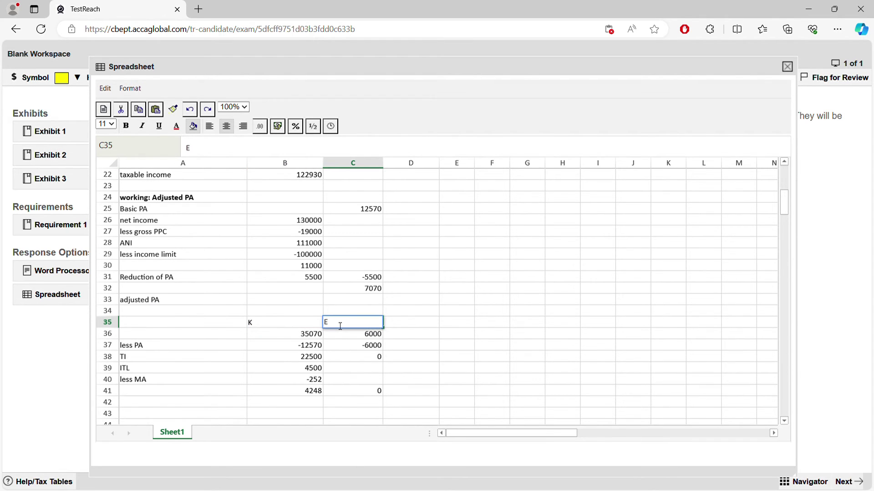
Step: Set the case (a) income amounts to 30000 in B36 and 0 in C36
double_click(300, 337)
left_click_drag(298, 337, 354, 334)
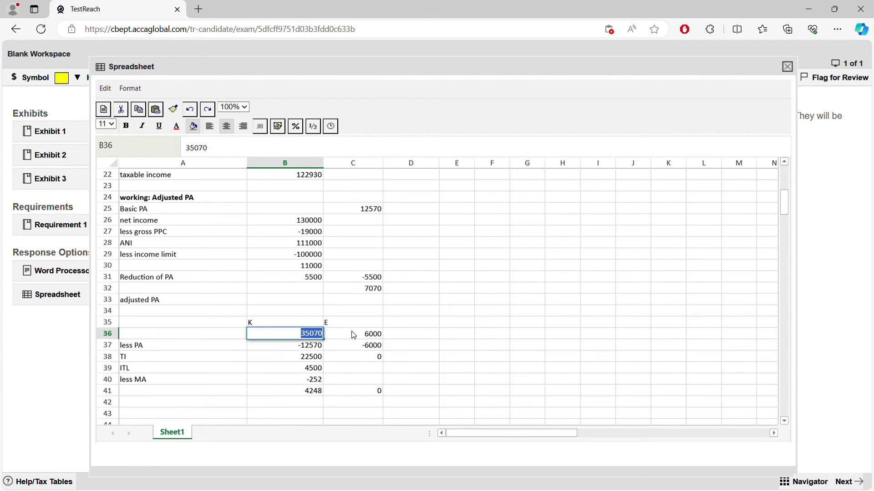
type("30000")
key("Return")
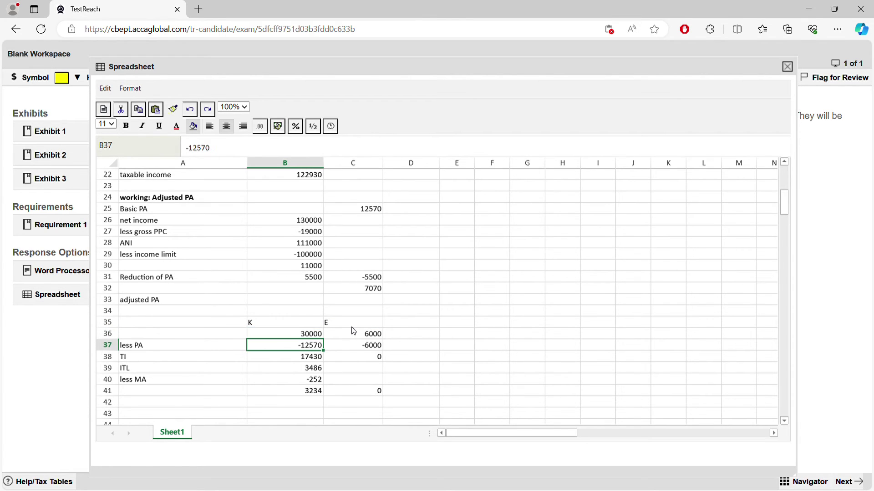
left_click(380, 338)
type("0")
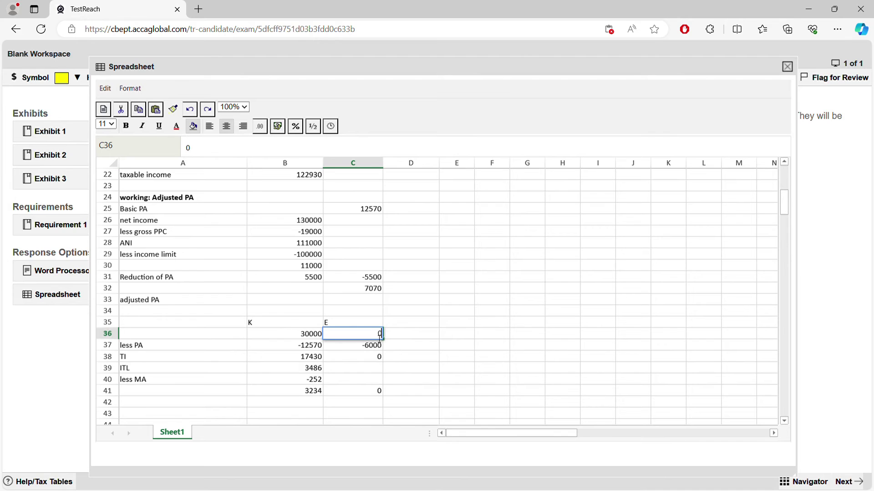
left_click(314, 348)
Step: Set the personal allowance deduction for column E in C37 to 0
left_click(369, 346)
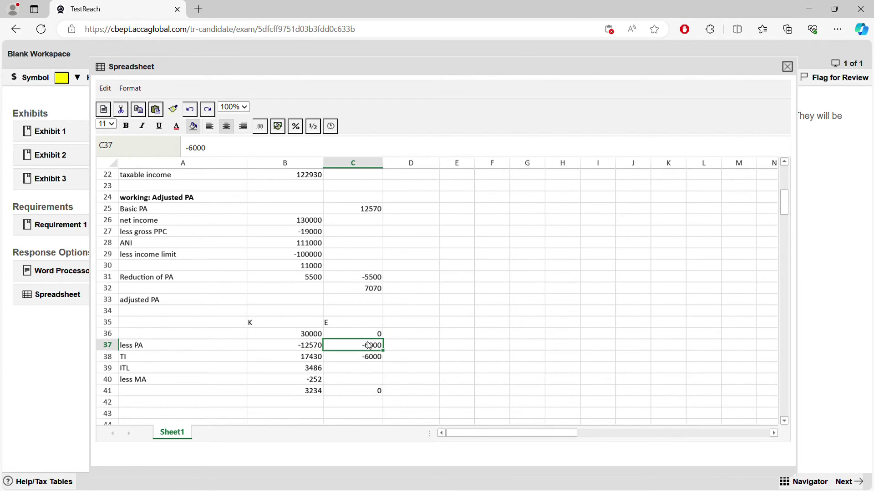
type("0")
key("Return")
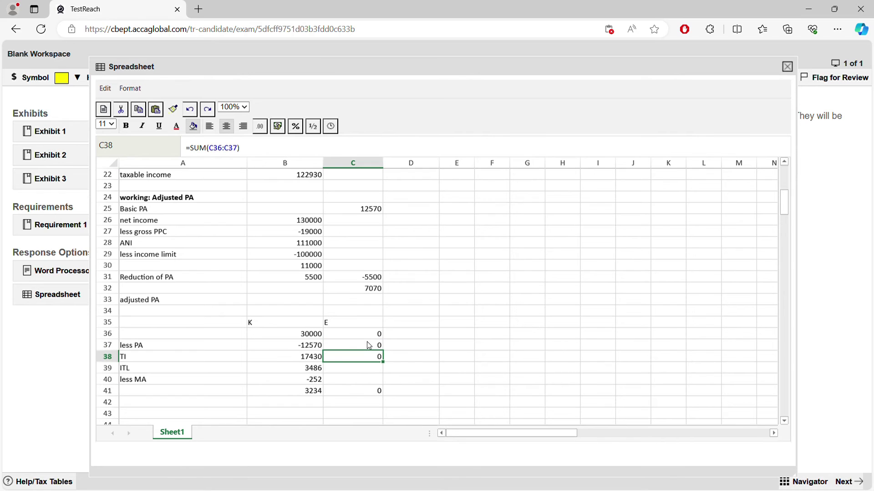
Step: Review the case (a) income tax liability, marriage allowance deduction and final liabilities in rows 39 to 41 for both partners
left_click(314, 368)
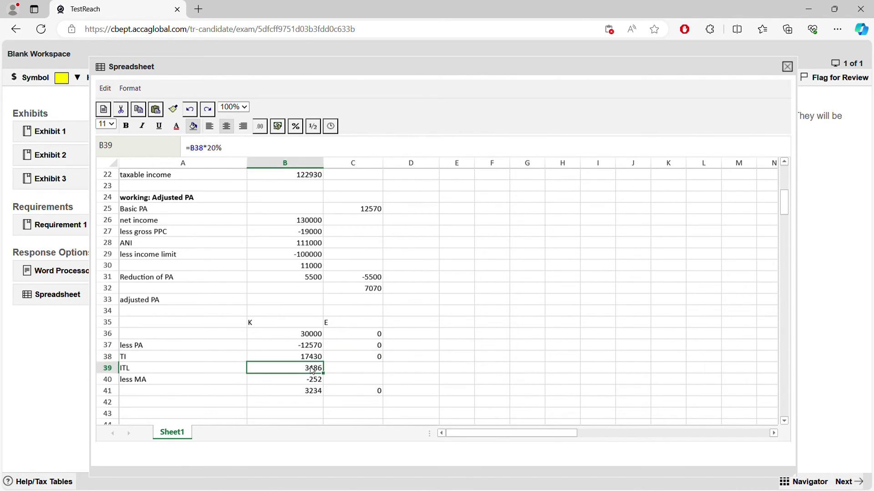
double_click(315, 367)
left_click(279, 390)
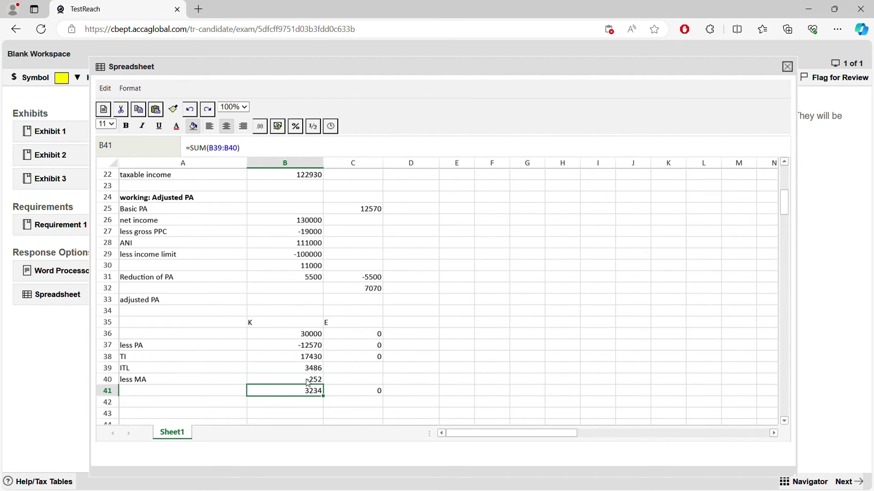
left_click(314, 382)
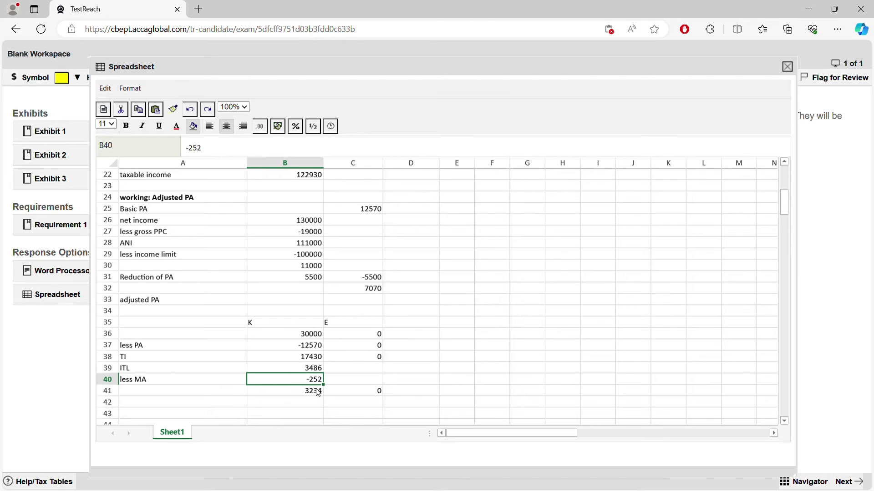
left_click(320, 398)
left_click(345, 396)
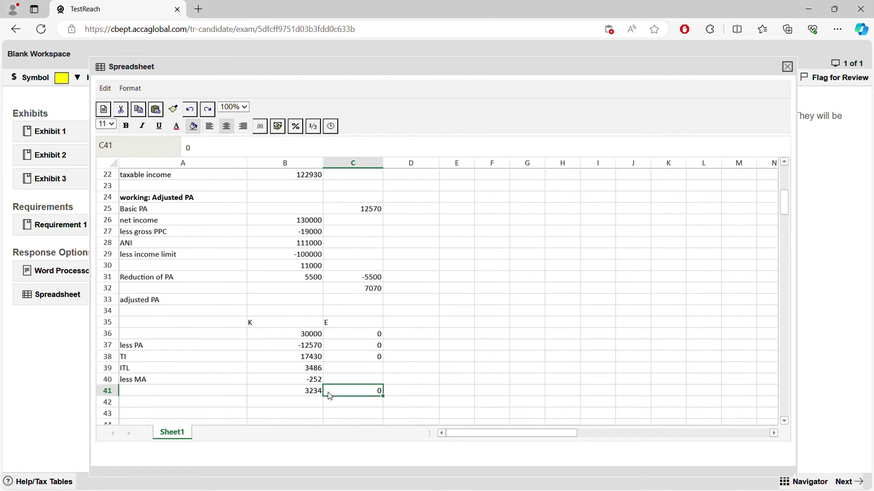
left_click(313, 397)
left_click(347, 397)
left_click(314, 397)
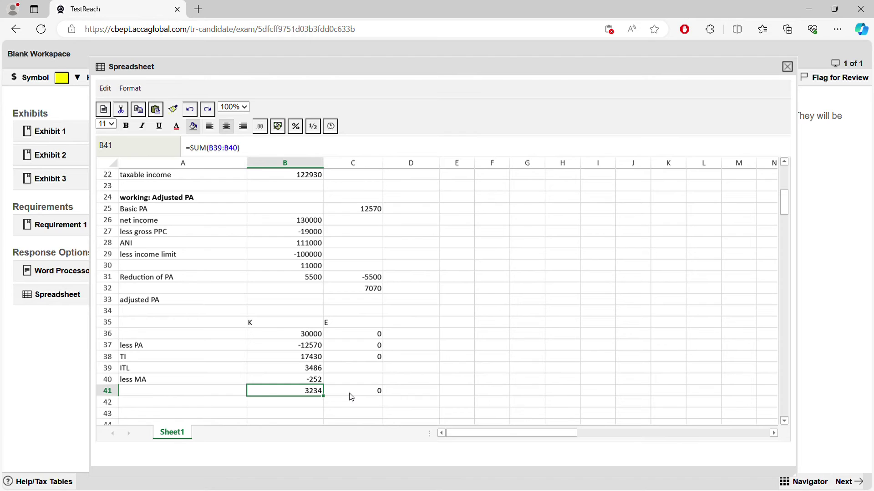
left_click(278, 385)
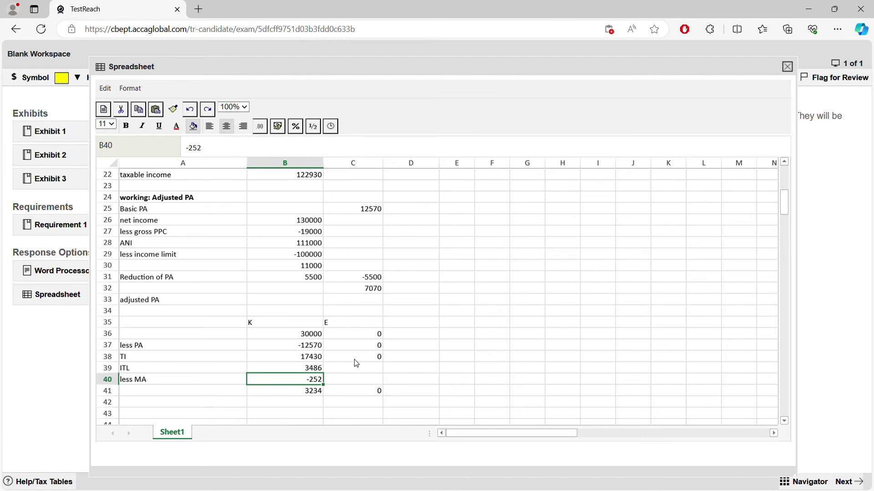
Step: Set column K's income in B36 to 12850 for case (b)
left_click(313, 336)
double_click(312, 336)
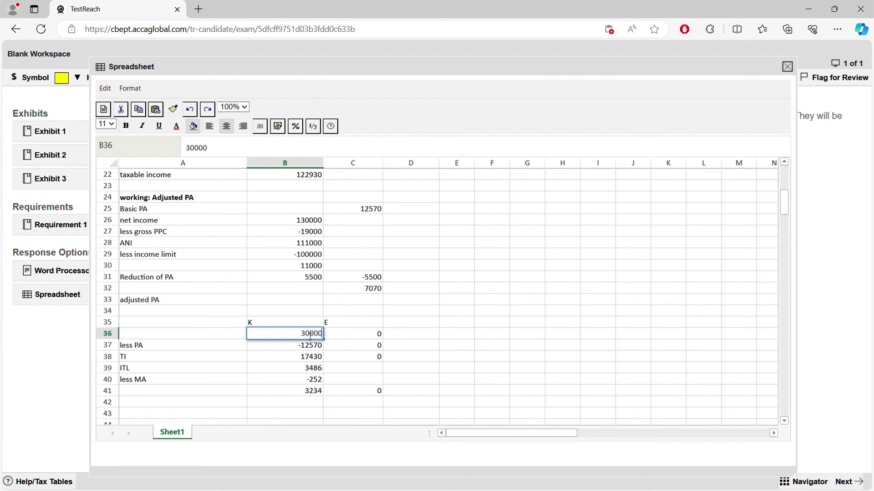
type("12850")
key("Return")
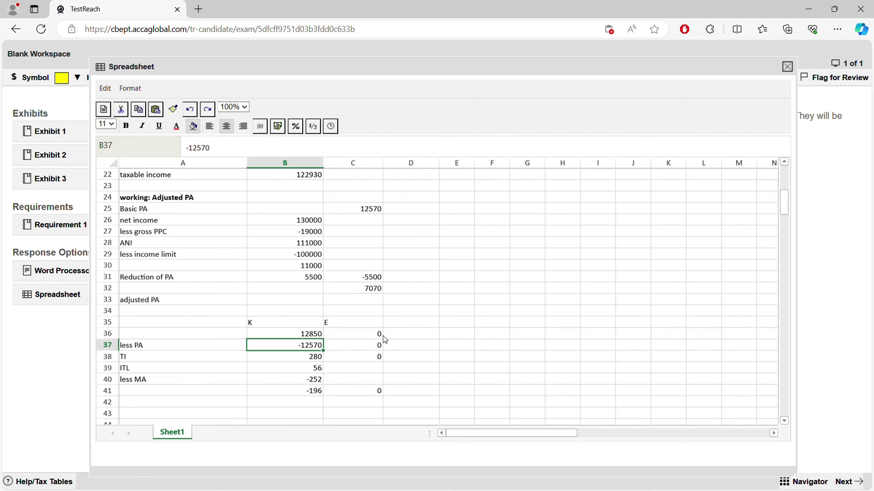
Step: Check column K's taxable income and tax liability, and set the marriage allowance deduction in B40 to -56
left_click(317, 360)
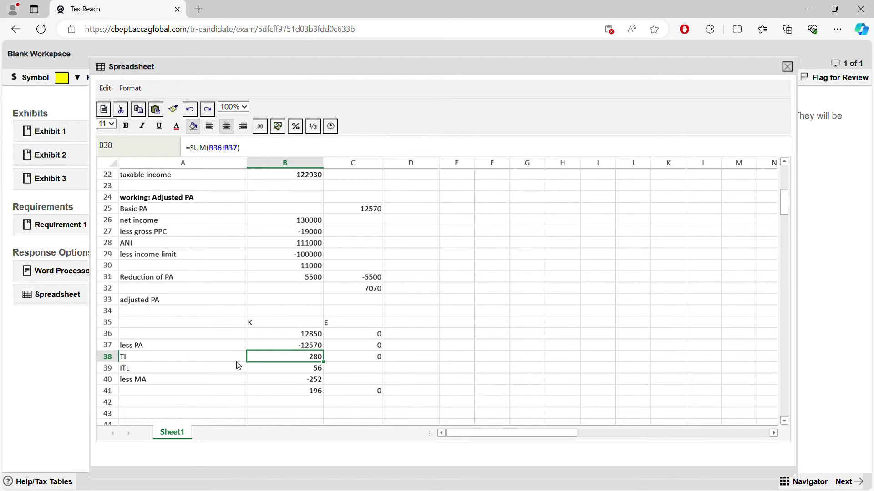
left_click(314, 372)
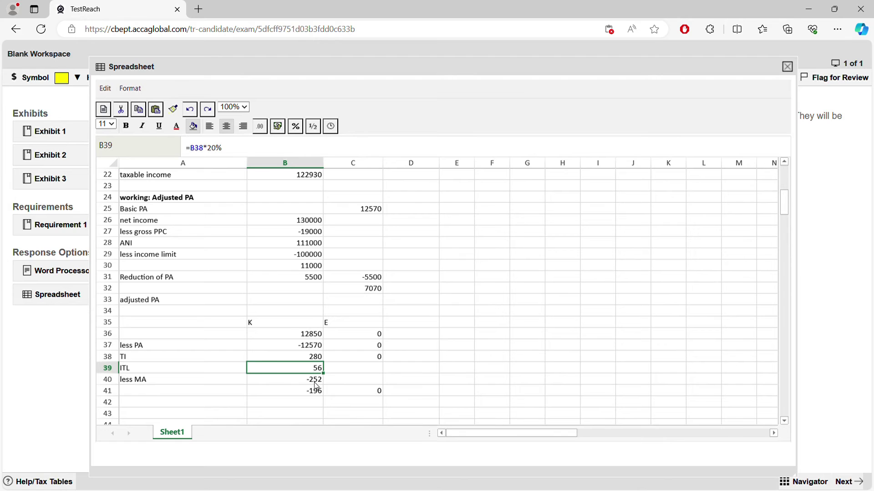
left_click(312, 388)
double_click(310, 380)
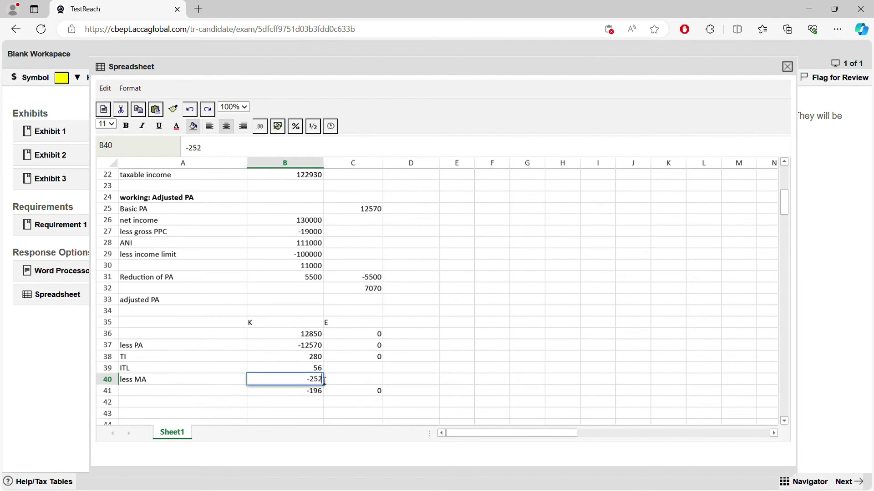
key("BackSpace")
key("BackSpace")
key("BackSpace")
type("56")
key("Return")
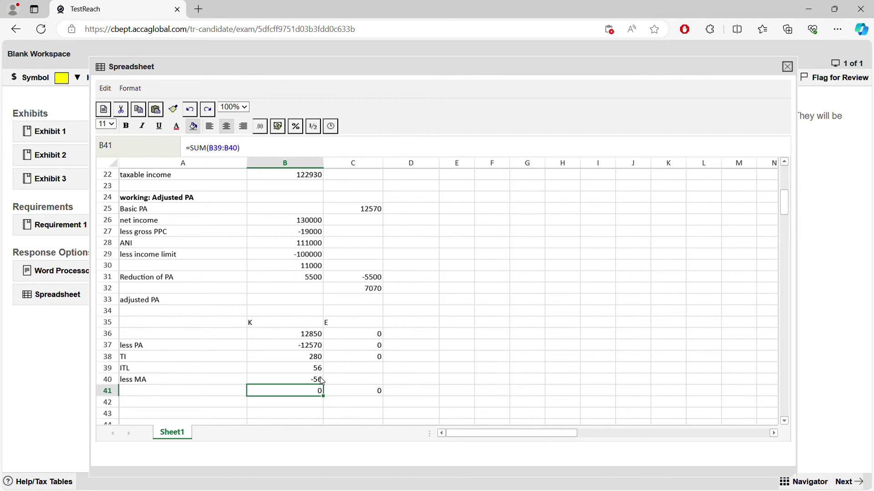
Step: Set the case (c) income amounts to 30000 in B36 and 11750 in C36
double_click(314, 336)
type("300")
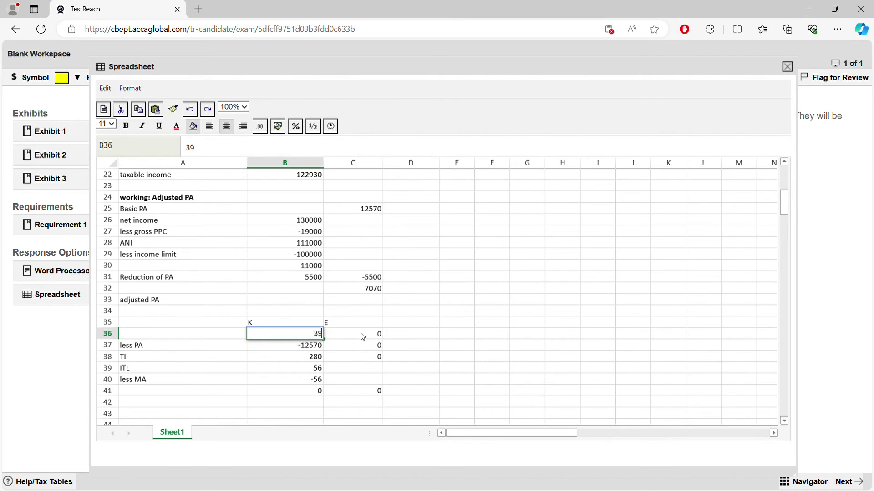
key("BackSpace")
key("BackSpace")
key("BackSpace")
type("30000")
key("Return")
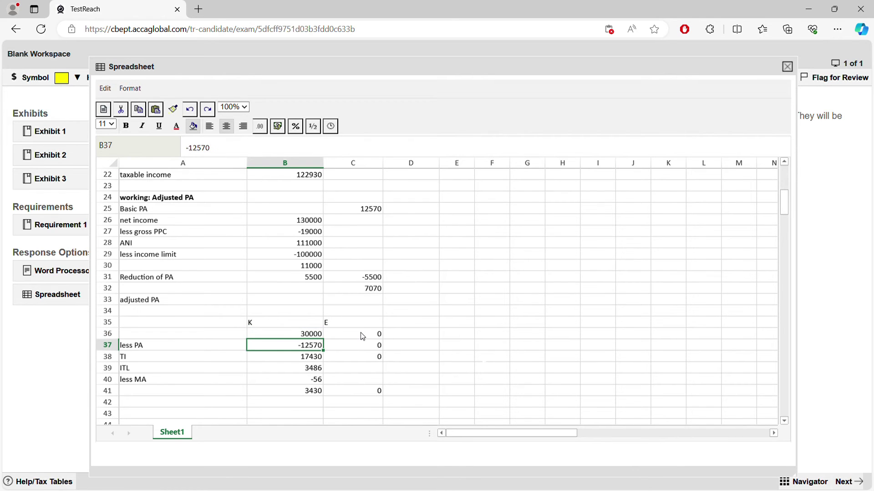
left_click(362, 334)
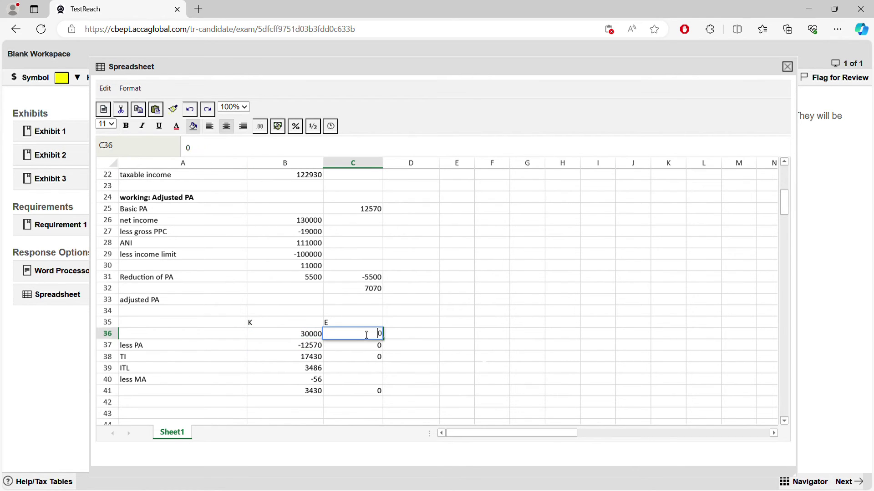
type("11750")
key("Return")
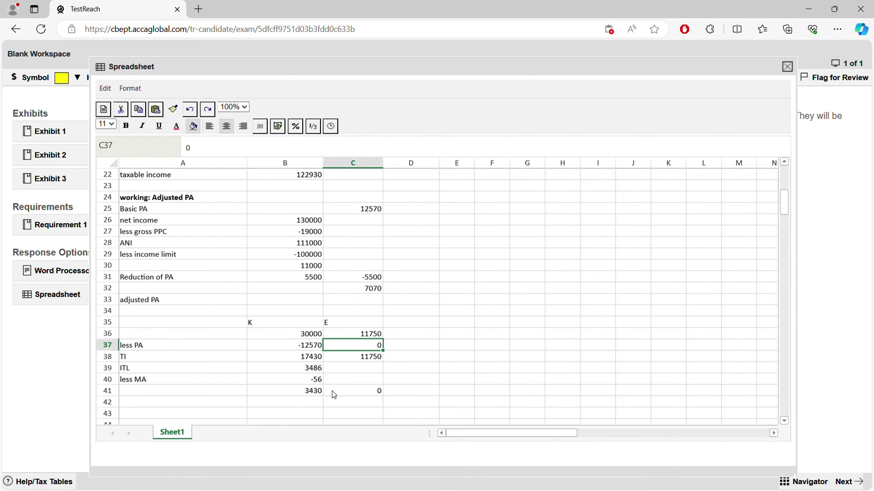
Step: Set the marriage allowance deduction for column K in B40 to -252
left_click(320, 383)
double_click(321, 382)
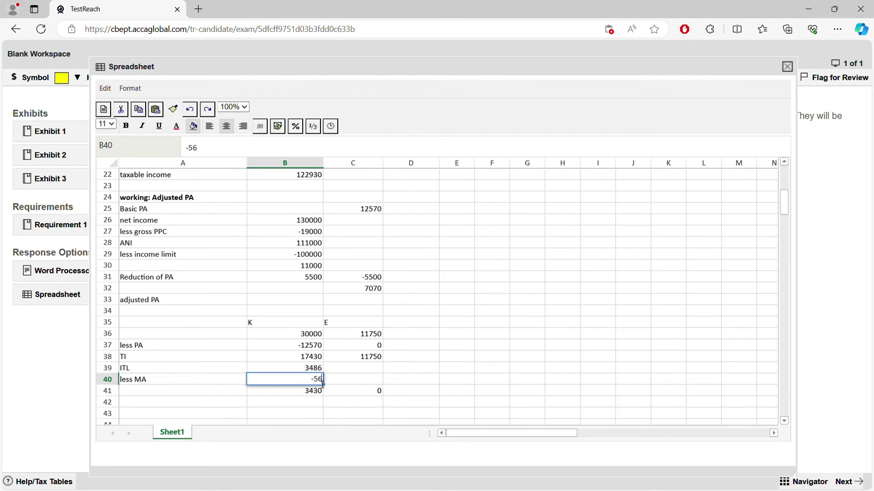
key("BackSpace")
key("BackSpace")
type("252")
key("Return")
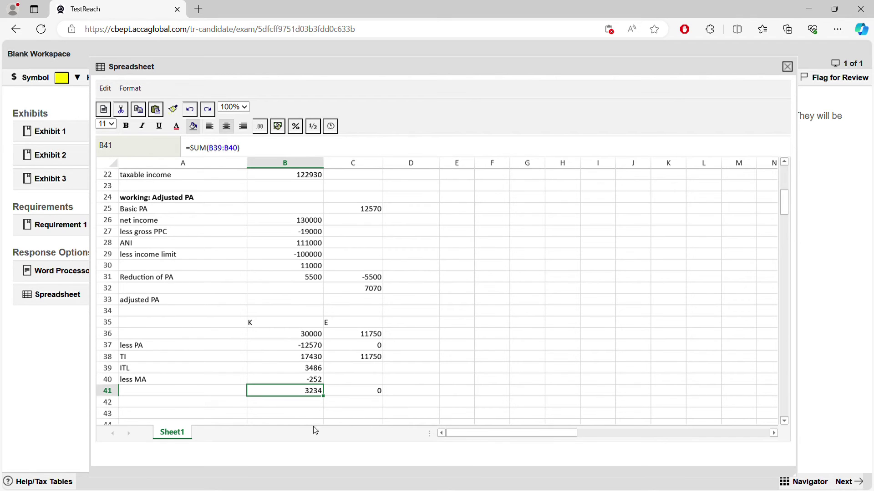
Step: Calculate column E's unused personal allowance in B43 with the formula =12570-C36
left_click(297, 415)
scroll(296, 418, "down", 2)
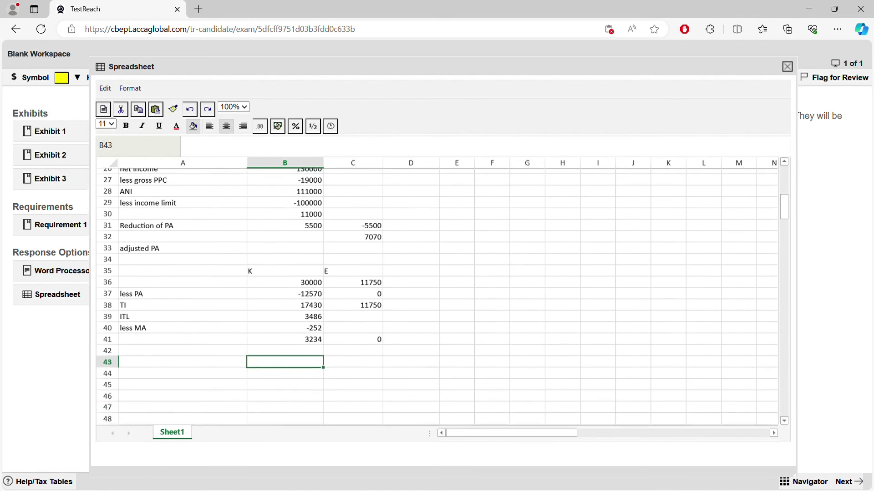
type("=12")
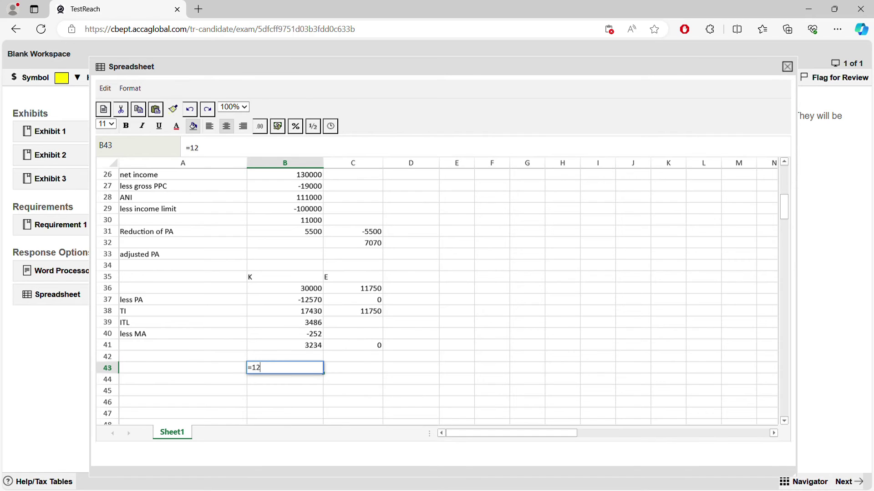
type("570-")
left_click(366, 291)
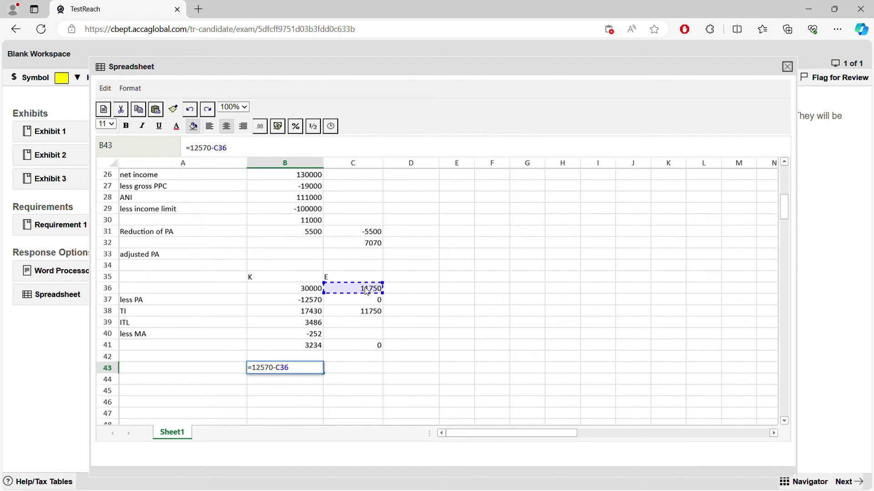
key("Return")
left_click(306, 370)
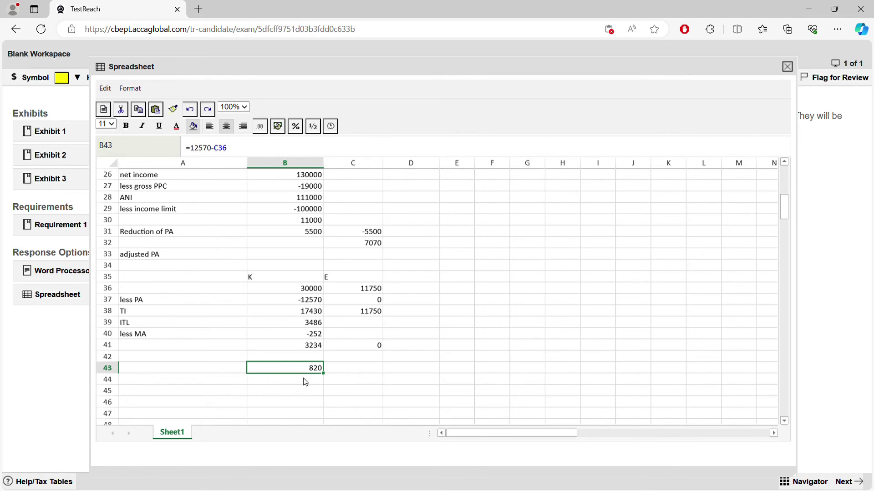
Step: Calculate the excess of the transferred allowance over the unused allowance in B44 with the formula =1260-B43
left_click(305, 383)
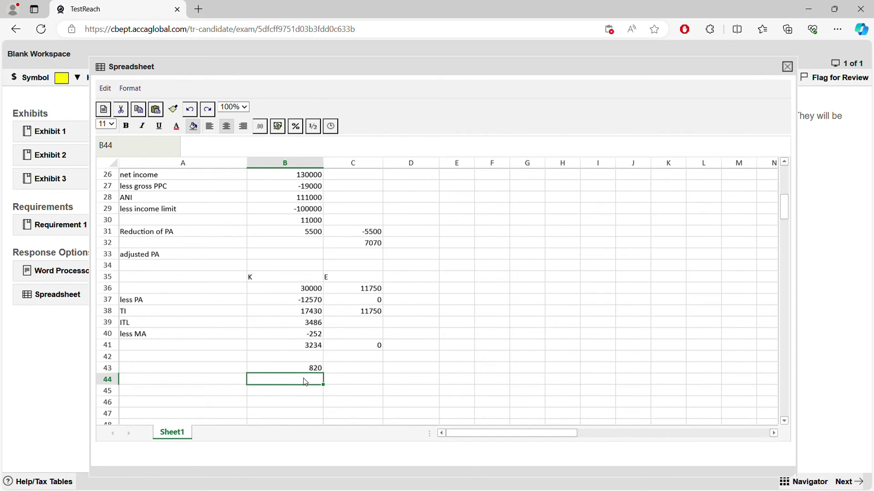
type("1260-")
left_click(309, 369)
double_click(277, 385)
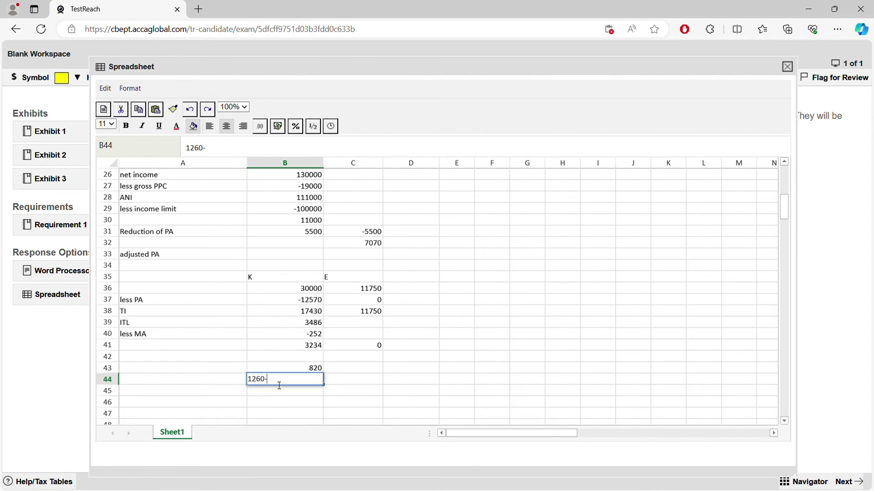
left_click(251, 381)
type("=")
left_click(310, 371)
key("Return")
left_click(316, 382)
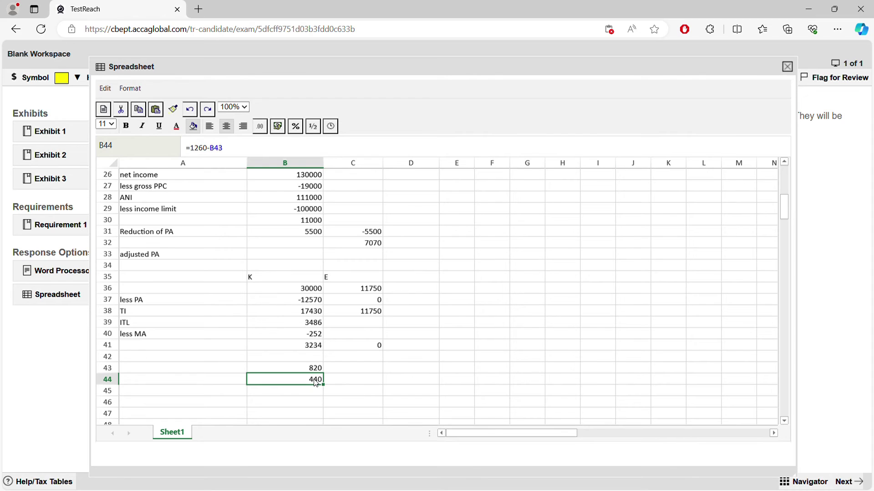
Step: Replace the sum formula for column E's taxable income in C38 with 440
left_click(364, 311)
double_click(359, 312)
left_click_drag(356, 312, 401, 313)
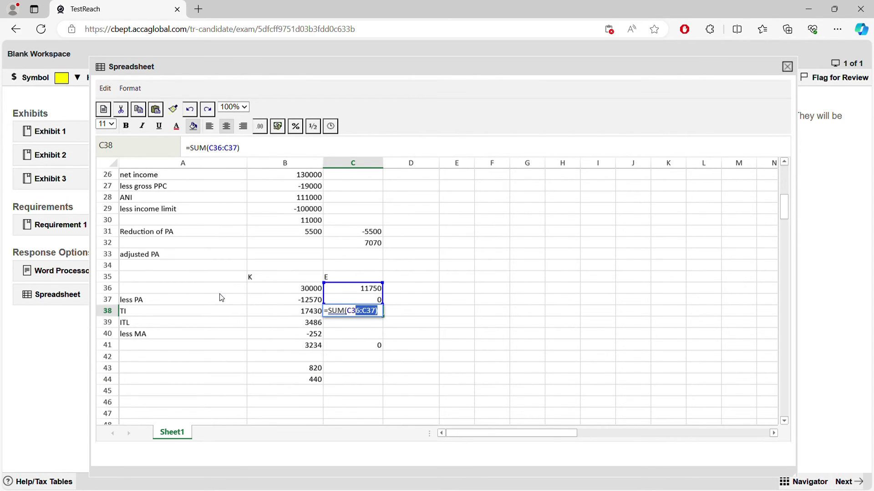
left_click(380, 332)
left_click(377, 311)
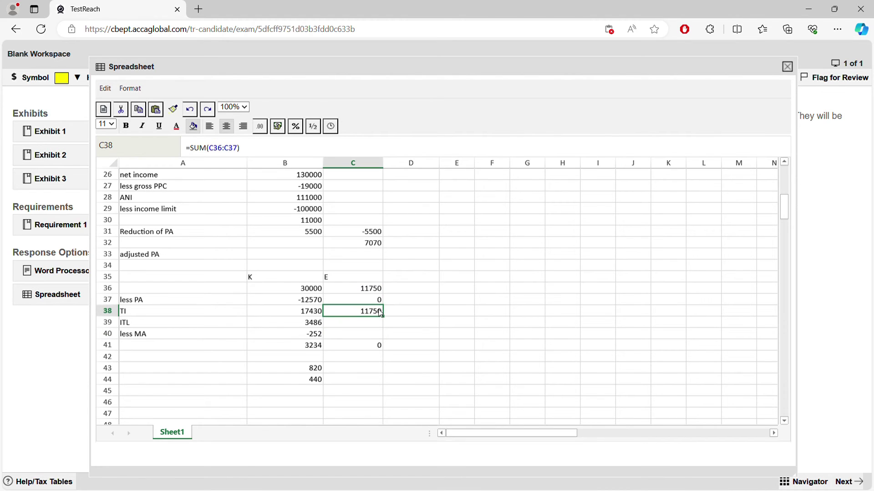
double_click(380, 312)
left_click_drag(382, 313, 298, 313)
type("440")
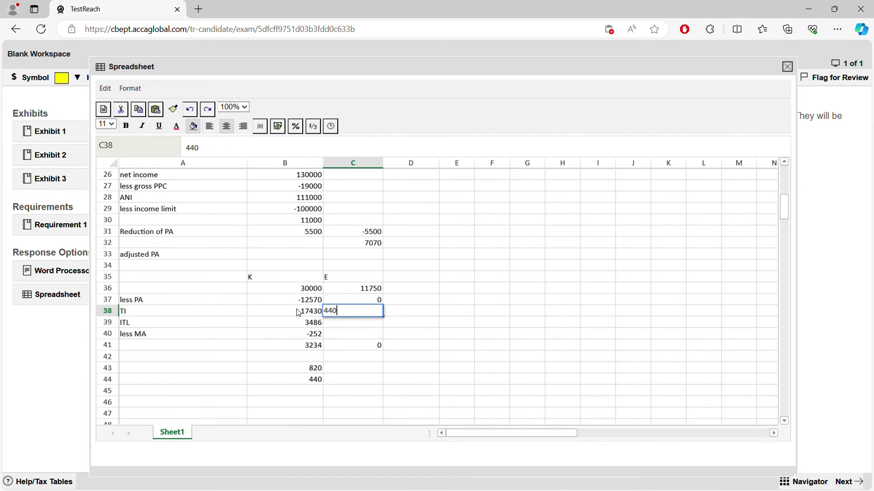
key("Return")
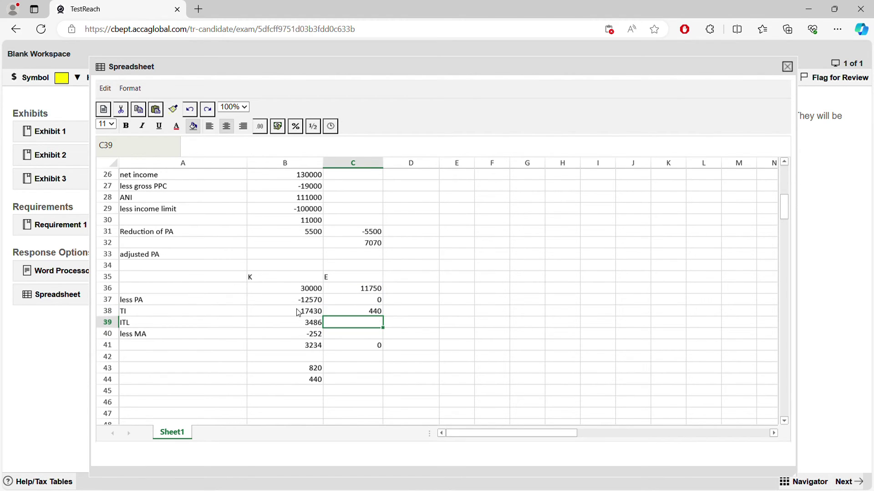
Step: Enter the marriage allowance amount 1260 in C43 beside the unused allowance working
left_click(339, 370)
type("12")
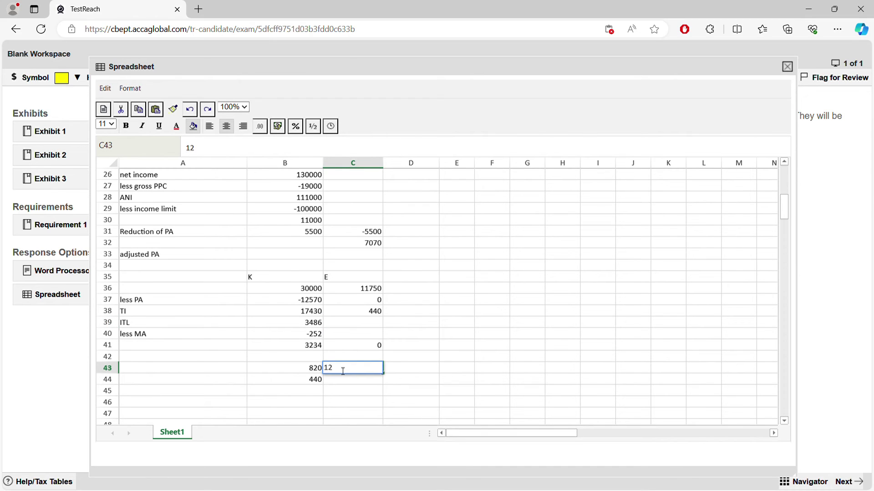
type("60")
key("Return")
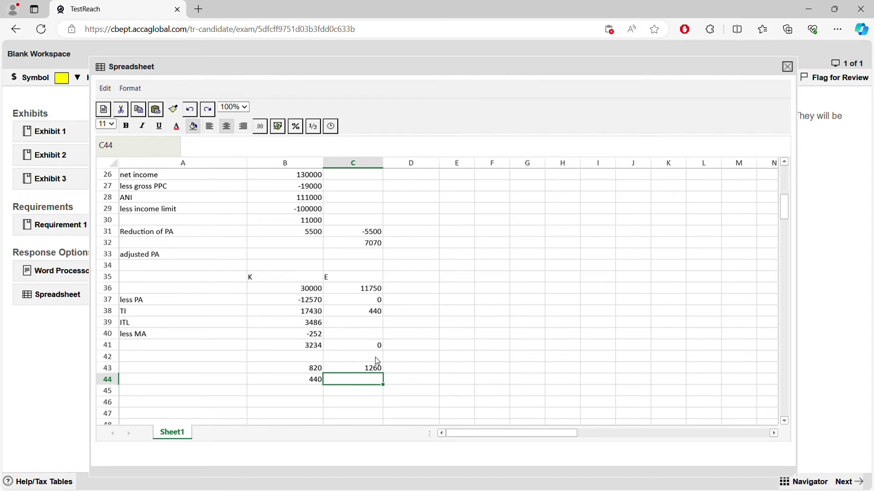
Step: Review the unused allowance working in rows 43 and 44 against column E's taxable income and the marriage allowance deduction in B40
left_click(320, 373)
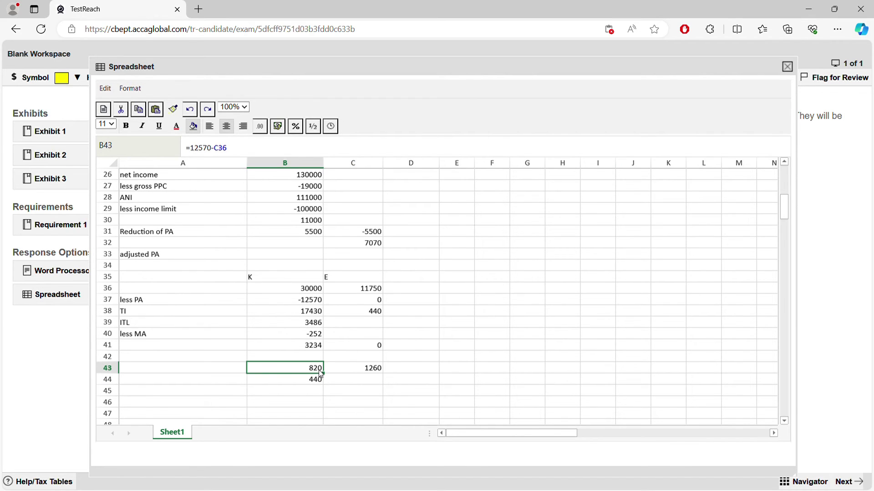
left_click(382, 312)
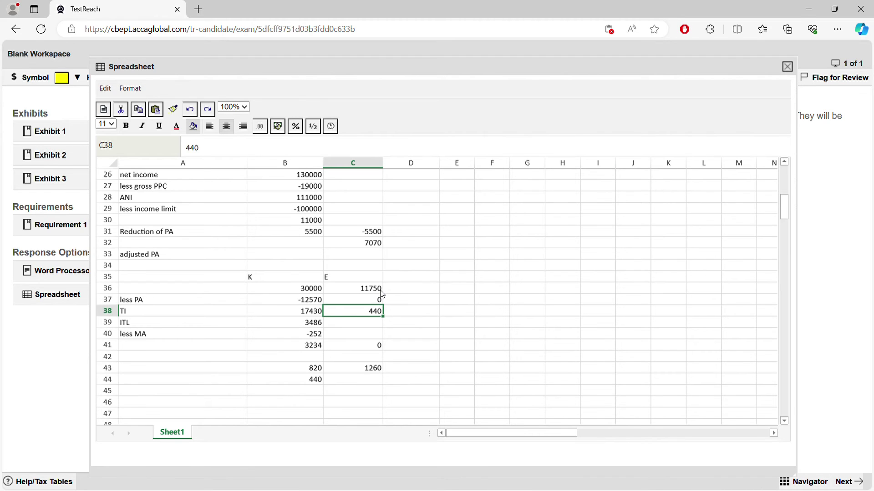
left_click(305, 335)
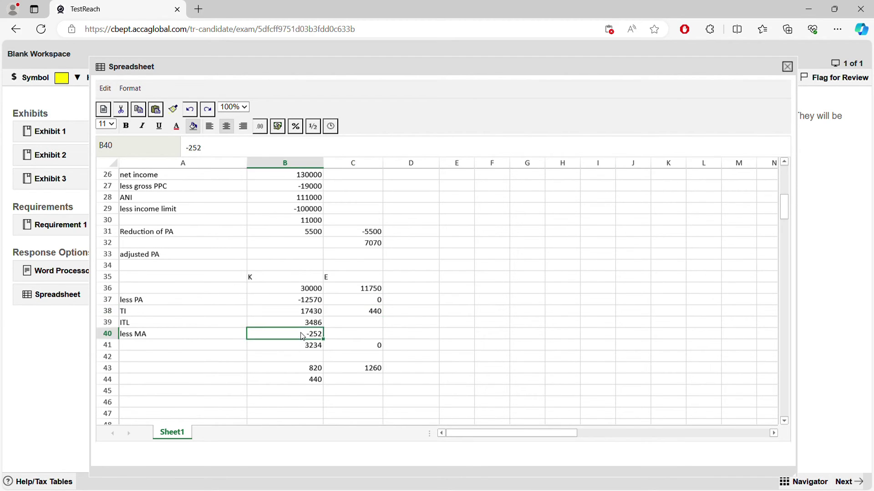
left_click(305, 335)
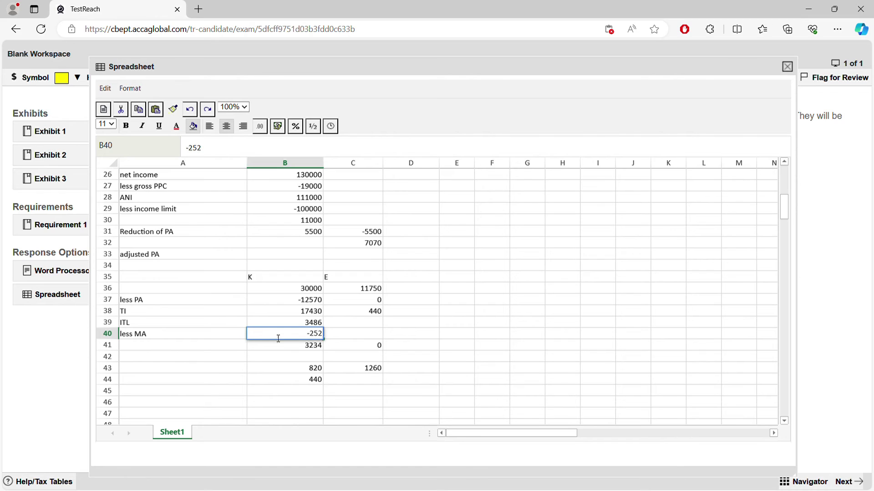
left_click(357, 373)
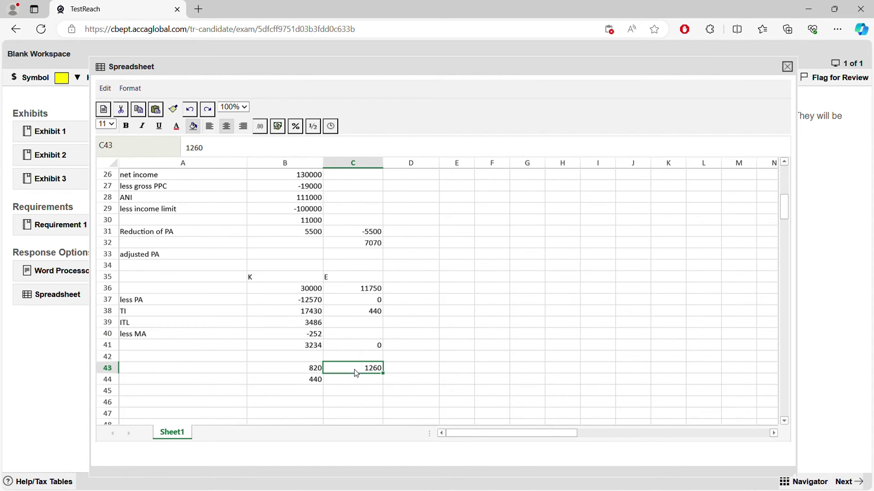
left_click(362, 390)
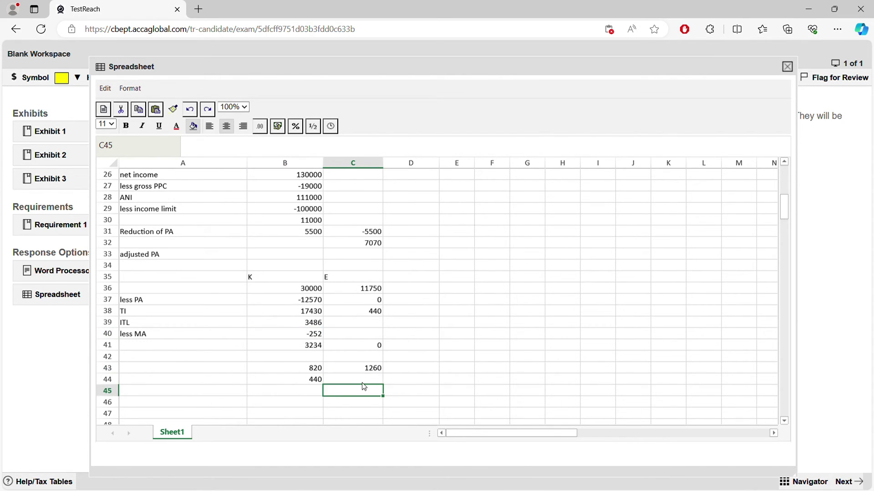
left_click(318, 371)
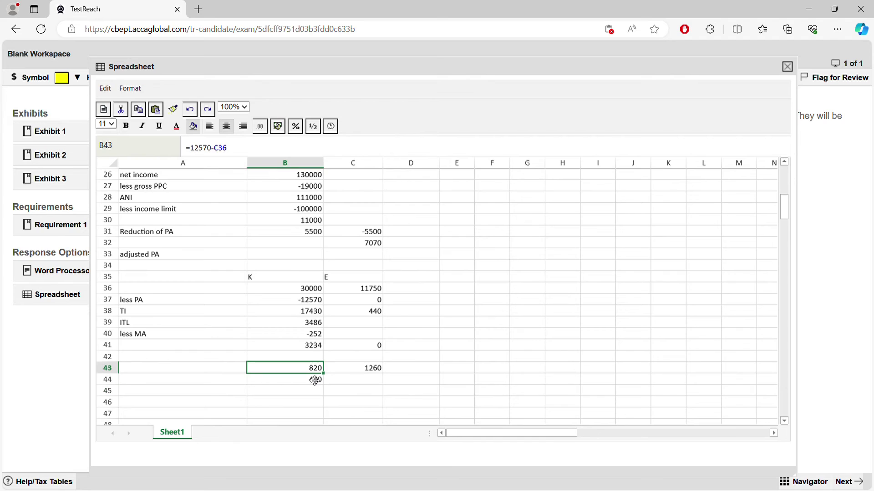
left_click(381, 312)
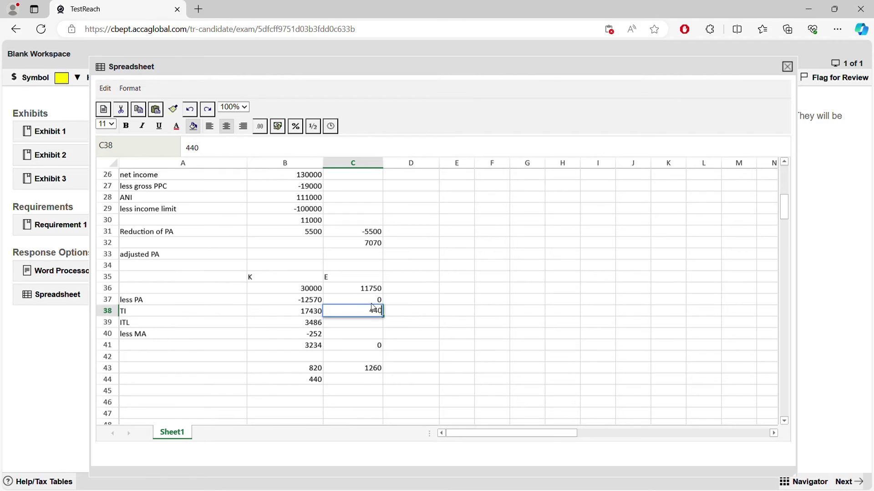
Step: Calculate column E's personal allowance deduction in C37 with the formula =C36-C38
double_click(380, 300)
type("=")
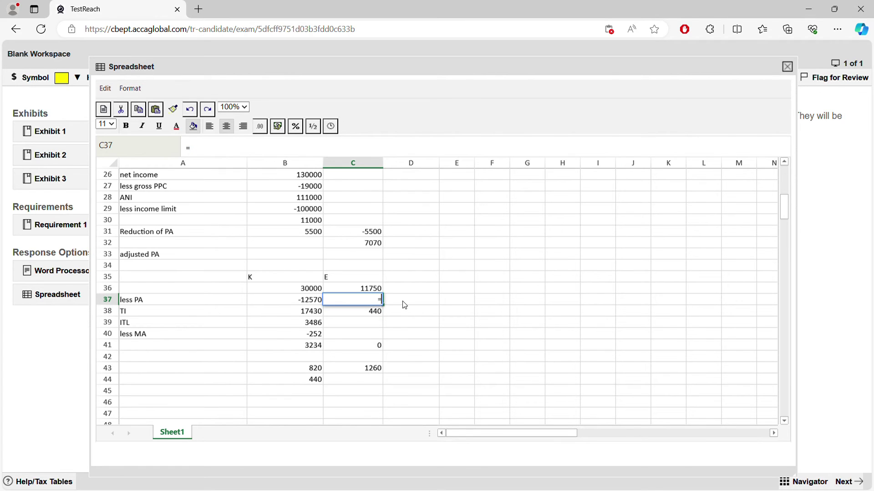
left_click(370, 288)
type("-")
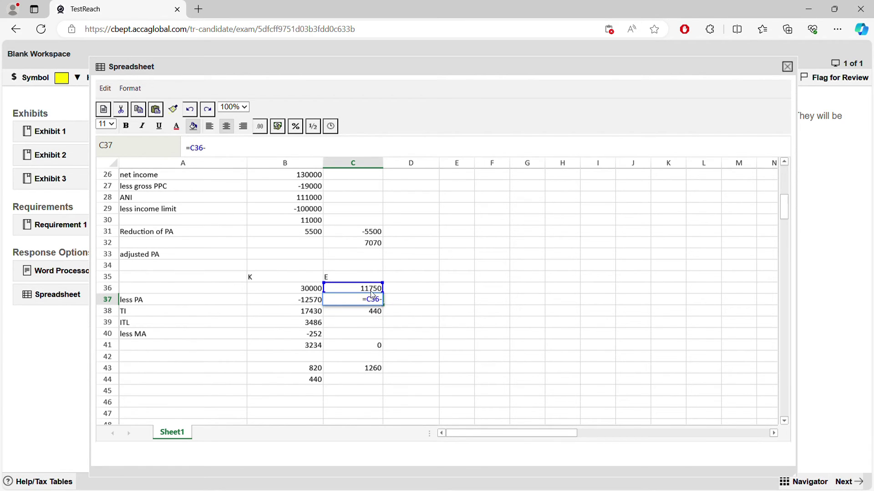
left_click(369, 313)
key("Return")
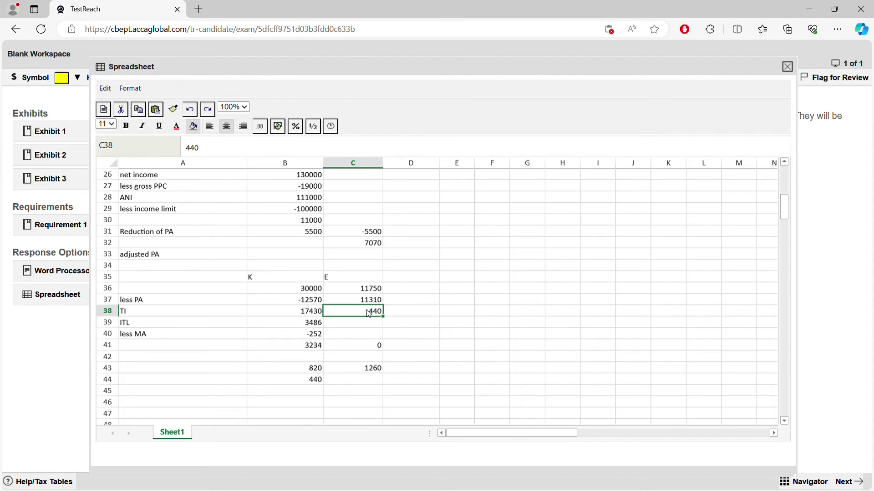
Step: Try to make the C37 deduction negative with the formula =-C36-C38, and restore it to =C36-C38
double_click(358, 302)
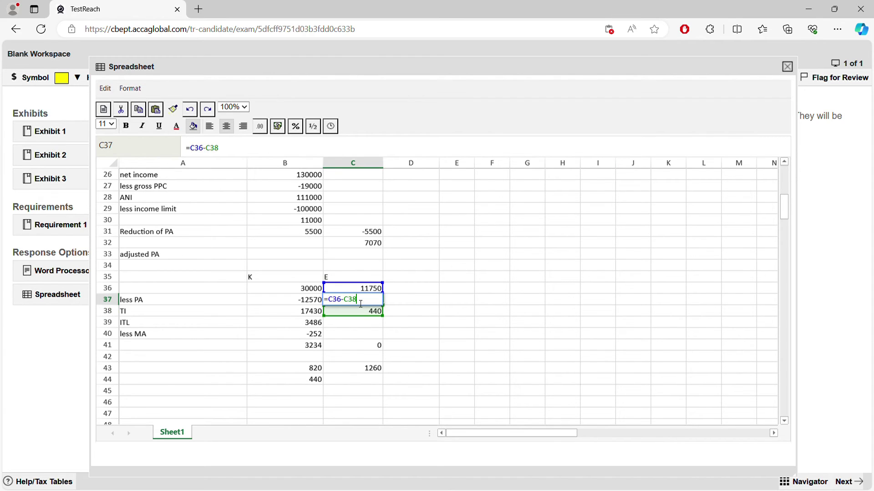
left_click(334, 306)
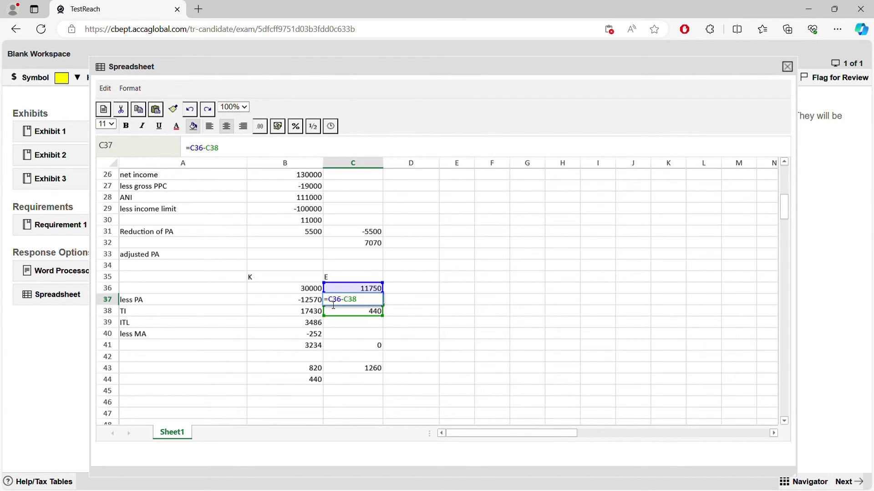
type("-")
key("Return")
left_click(347, 300)
double_click(356, 302)
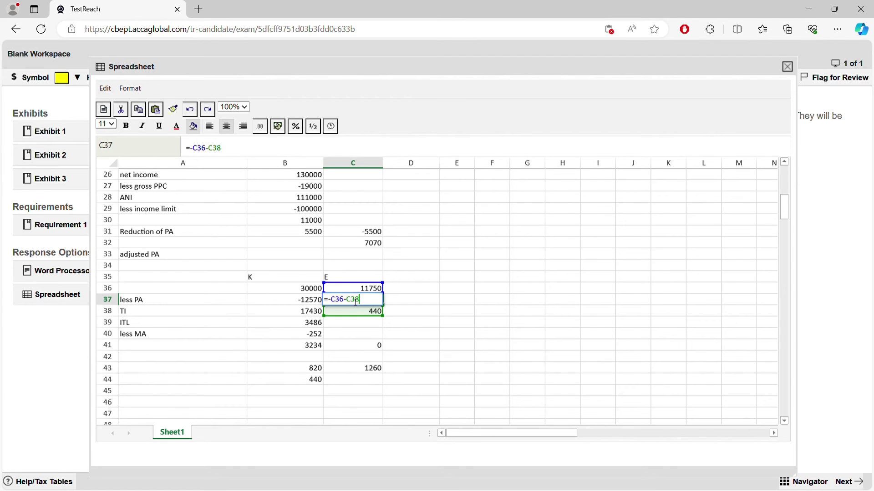
left_click(335, 305)
key("BackSpace")
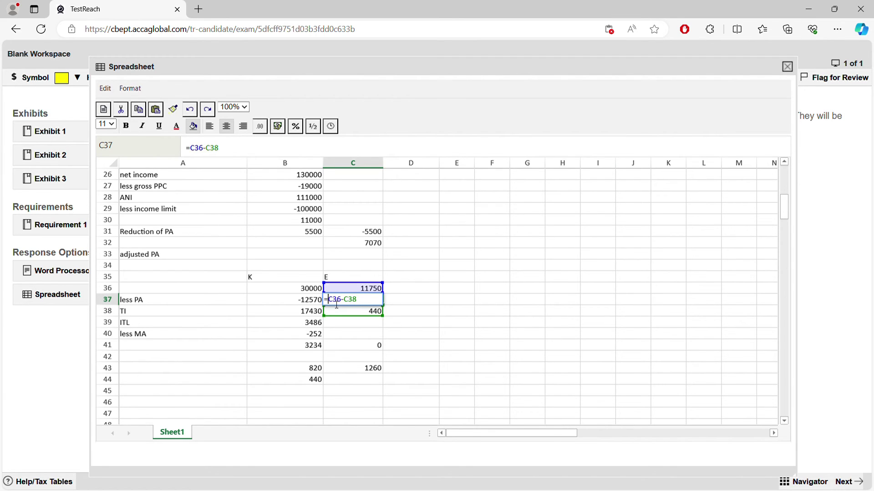
left_click(367, 349)
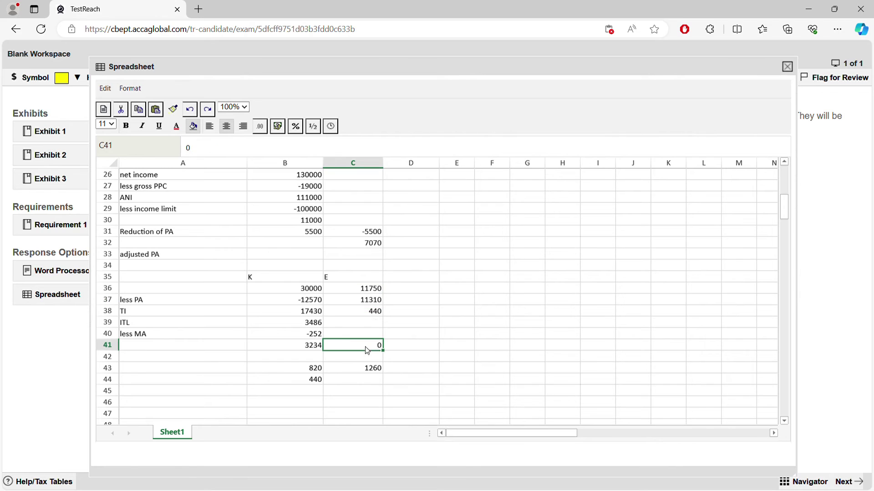
Step: Format cell C37 as Number with the -1234 negative style
left_click(371, 302)
right_click(371, 302)
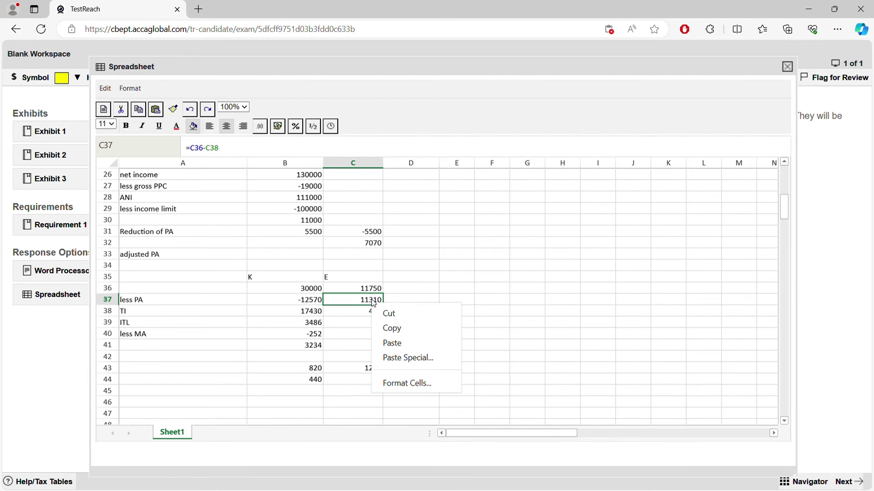
left_click(413, 382)
left_click(304, 200)
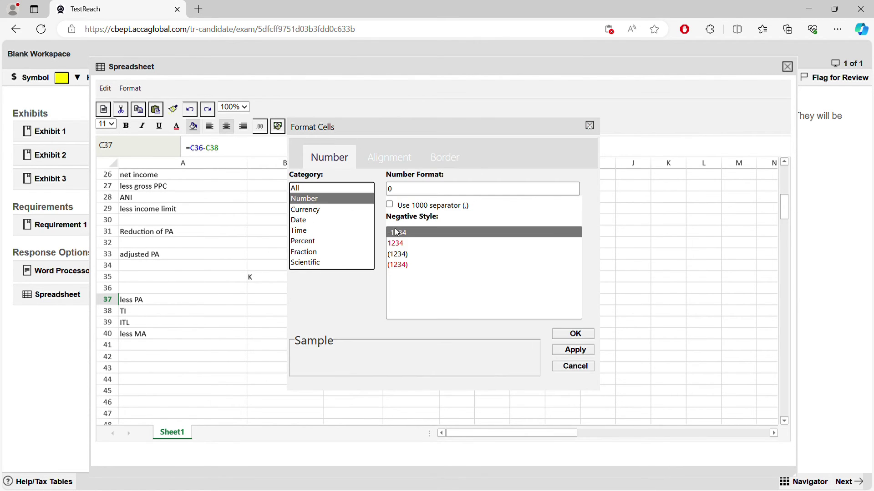
left_click(412, 235)
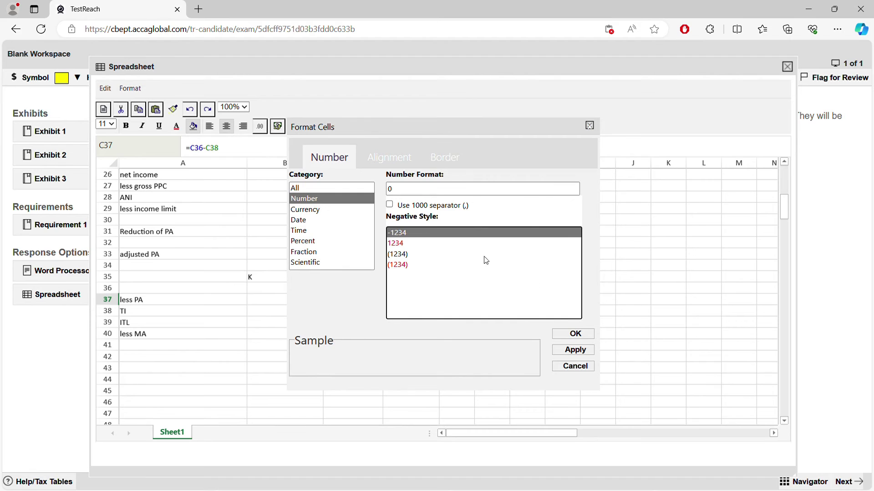
left_click(575, 333)
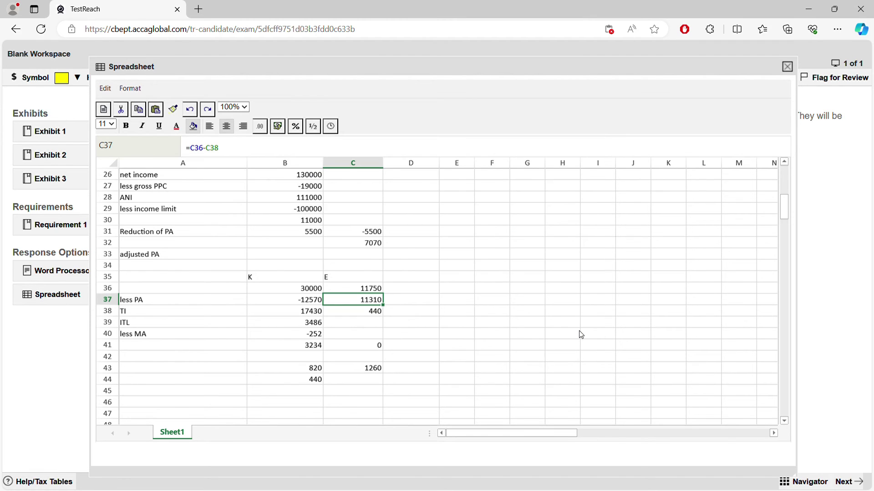
Step: Clear the formula from column E's personal allowance cell C37
double_click(363, 302)
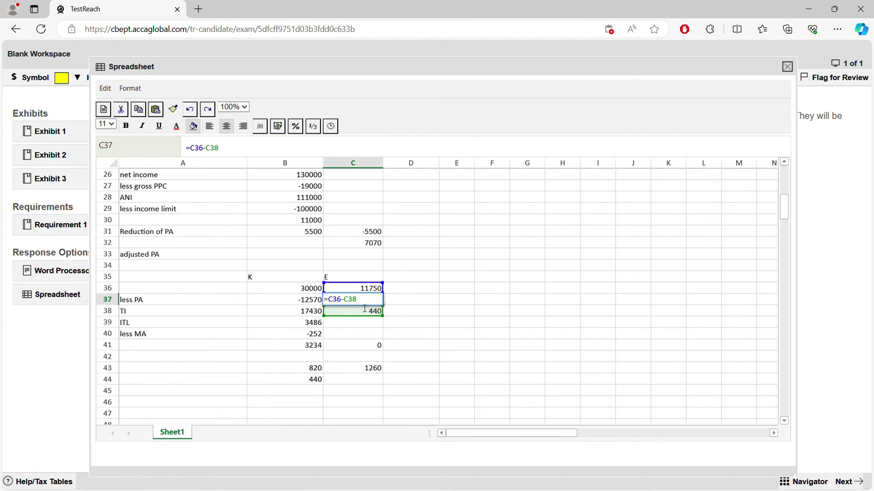
left_click(400, 331)
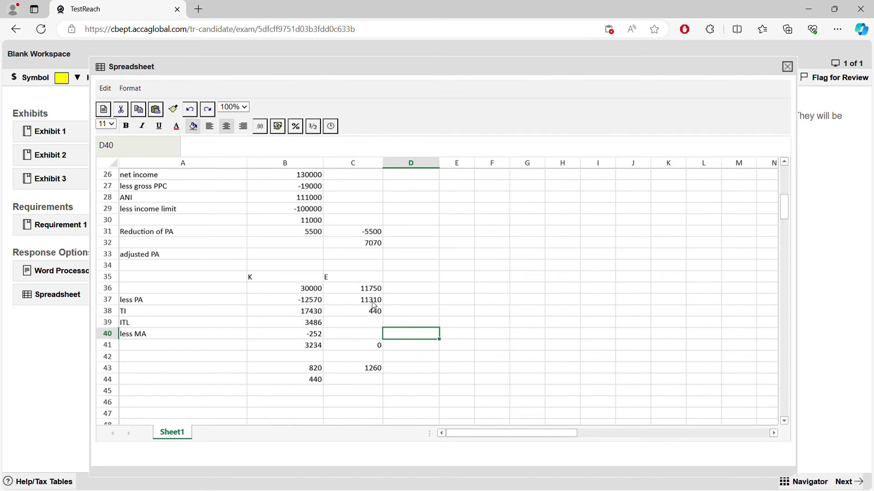
double_click(374, 301)
left_click_drag(373, 301, 305, 301)
key("BackSpace")
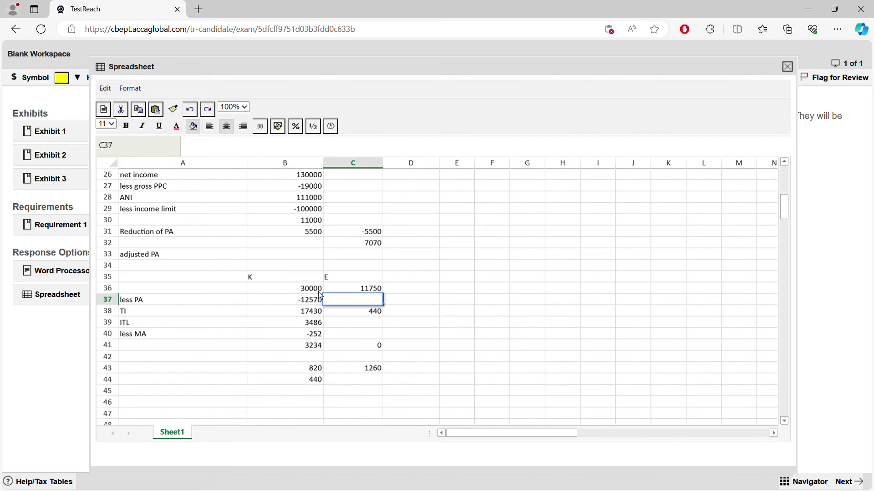
Step: Calculate E's less PA amount in C37 with the formula =C38-C36
type("=")
left_click(343, 315)
type("-")
left_click(359, 291)
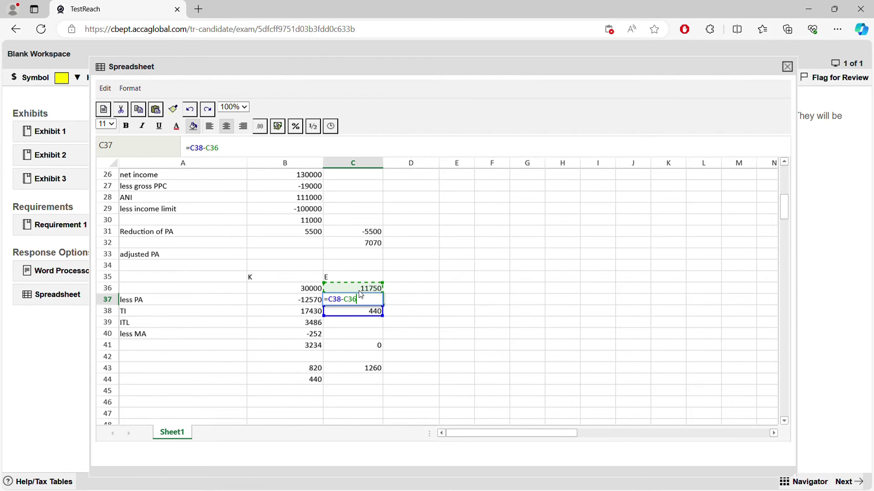
key("Return")
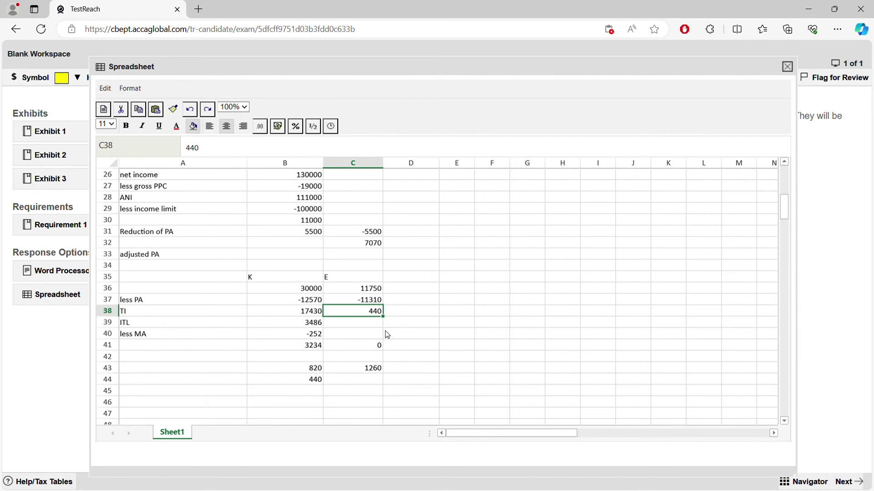
Step: Replace the value in C41 with a formula for E's tax at 20% of C38
double_click(380, 345)
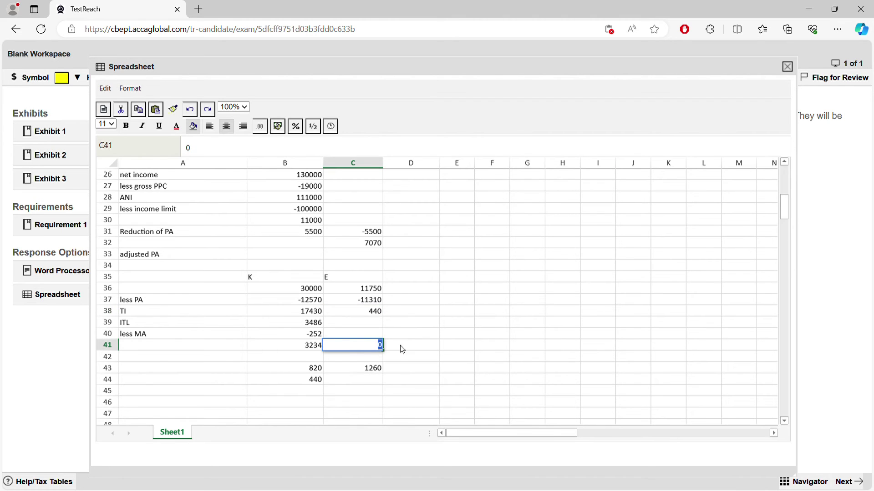
key("Delete")
type("=")
left_click(367, 315)
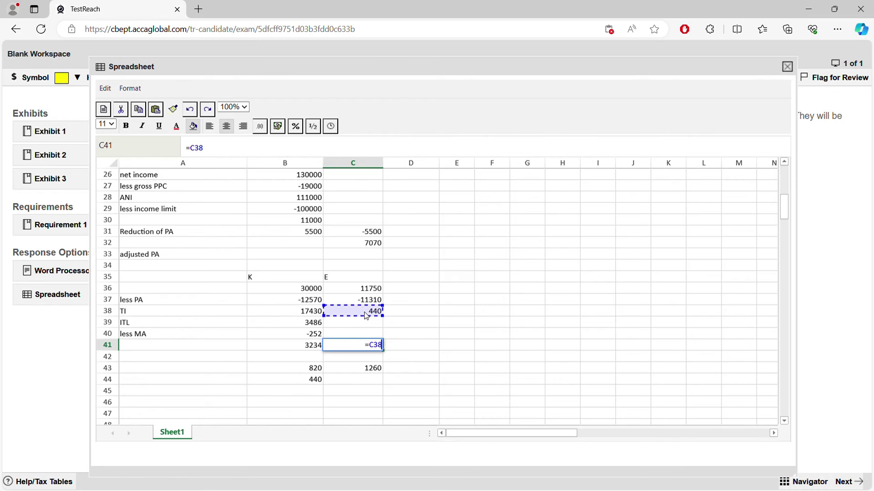
type("*30")
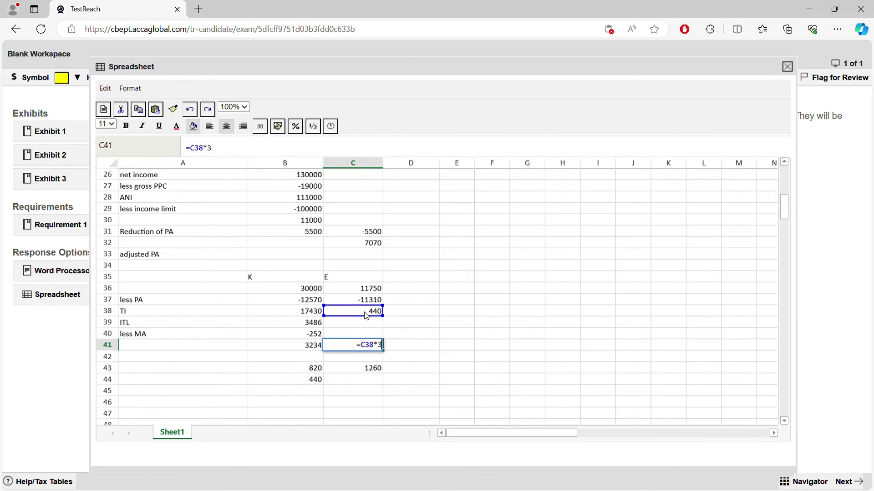
key("BackSpace")
key("BackSpace")
type("20%")
key("Return")
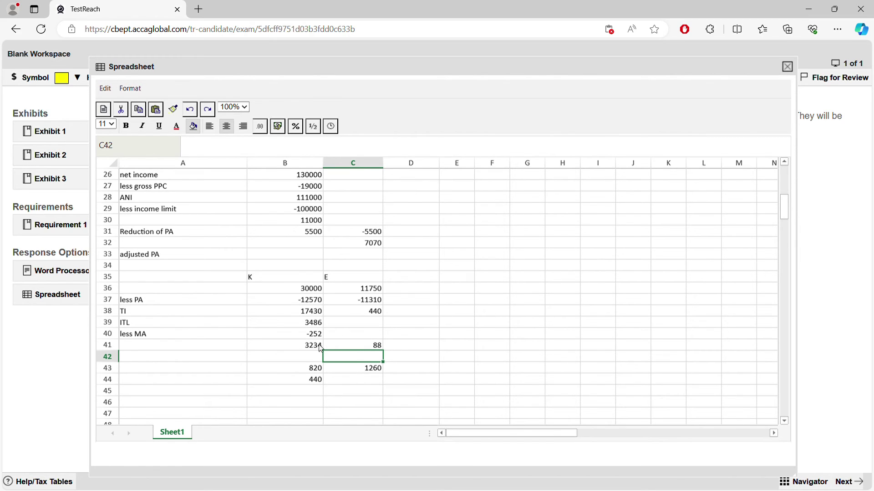
Step: Add the combined tax total in D41 by summing B41:C41
left_click(412, 345)
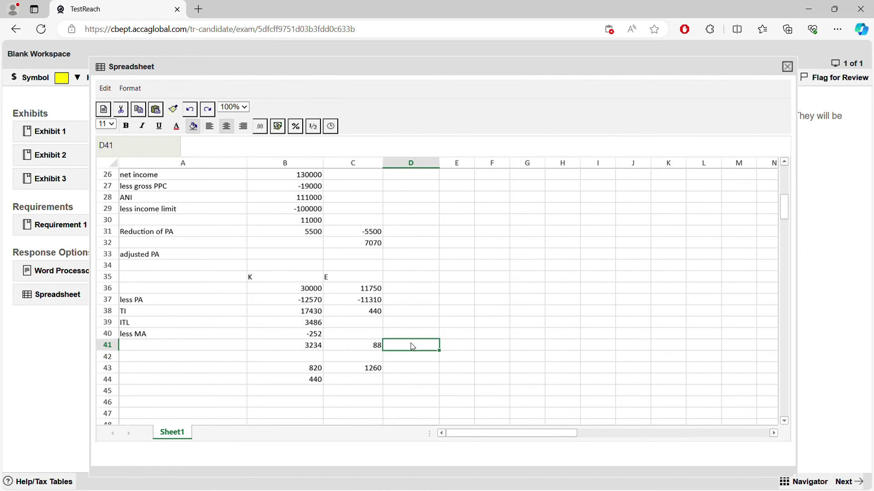
type("=sum(")
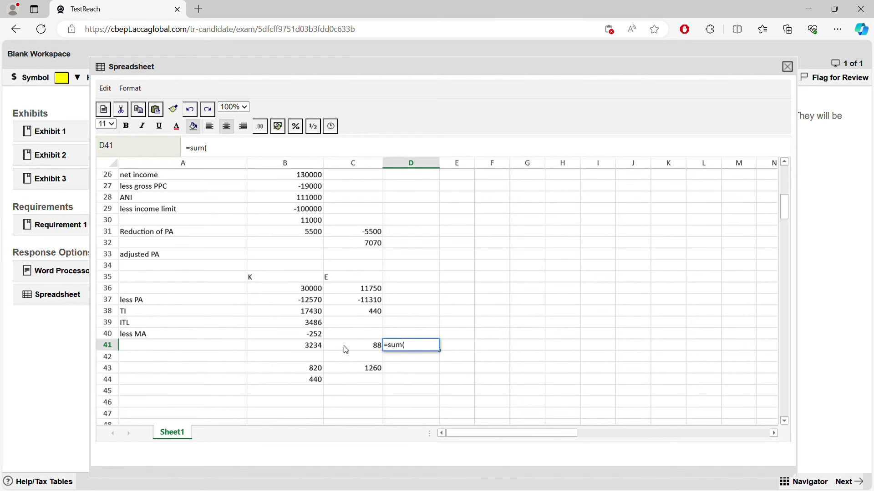
left_click_drag(305, 346, 363, 346)
key("Return")
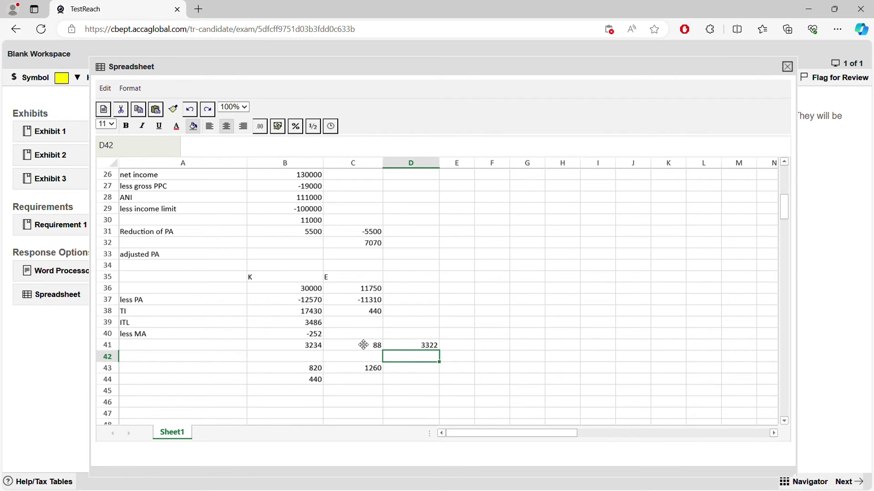
left_click(314, 349)
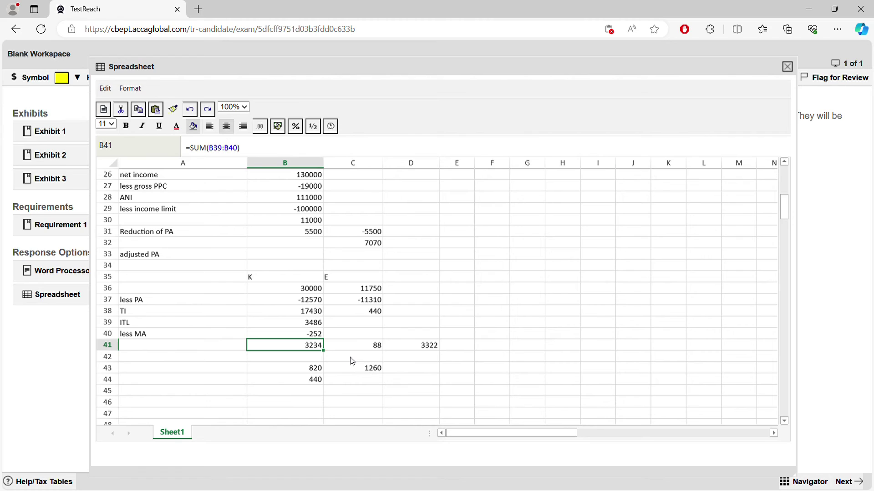
left_click(302, 324)
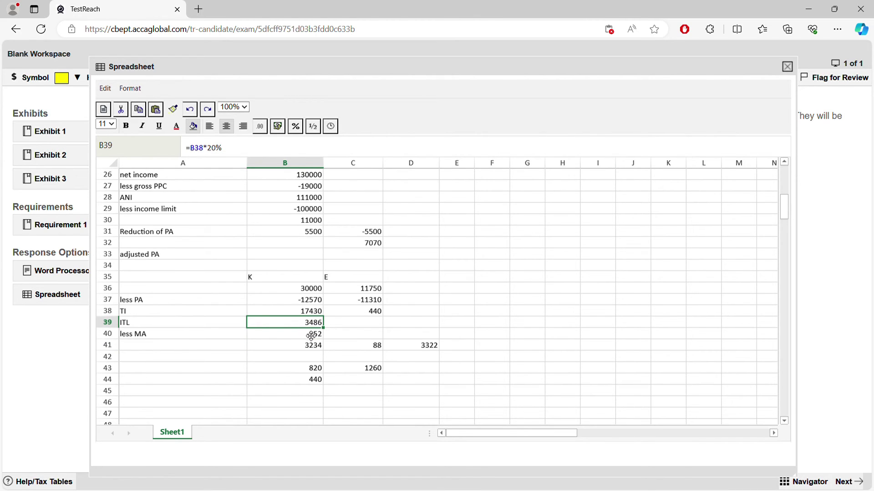
left_click(311, 338)
left_click(312, 326)
left_click(379, 312)
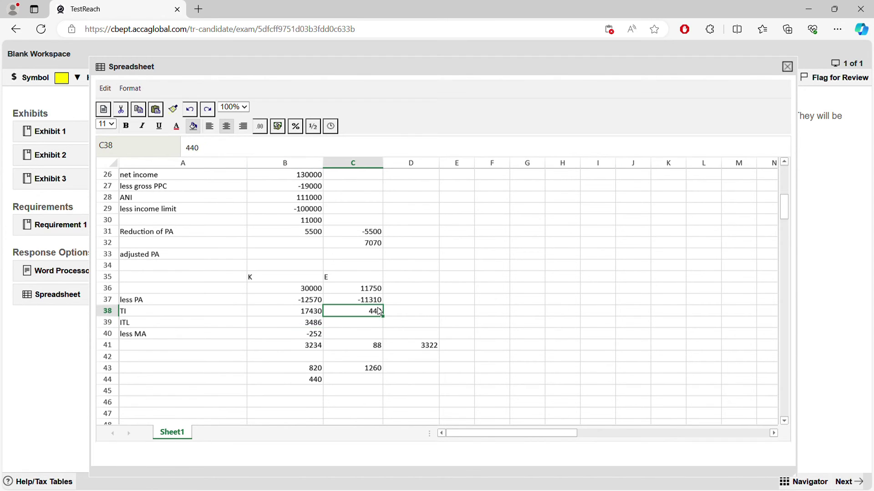
Step: Set E's less PA amount in C37 to -11750 and the TI in C38 to 0
left_click(380, 302)
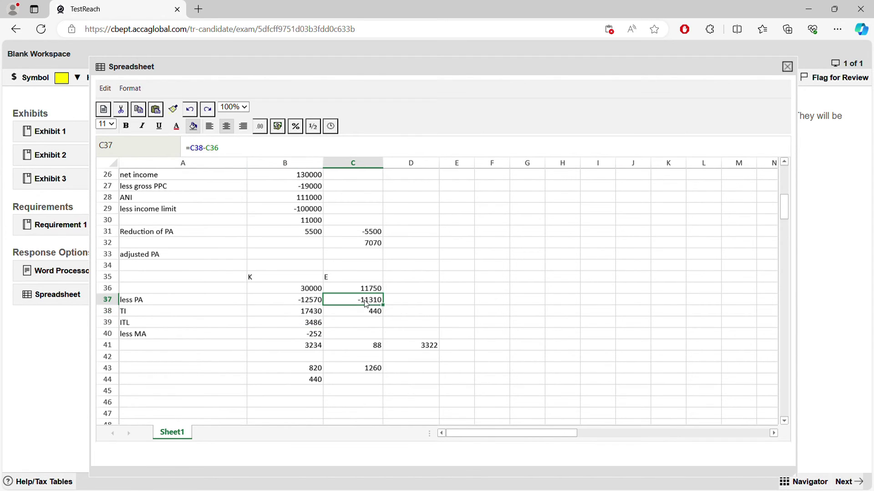
double_click(380, 301)
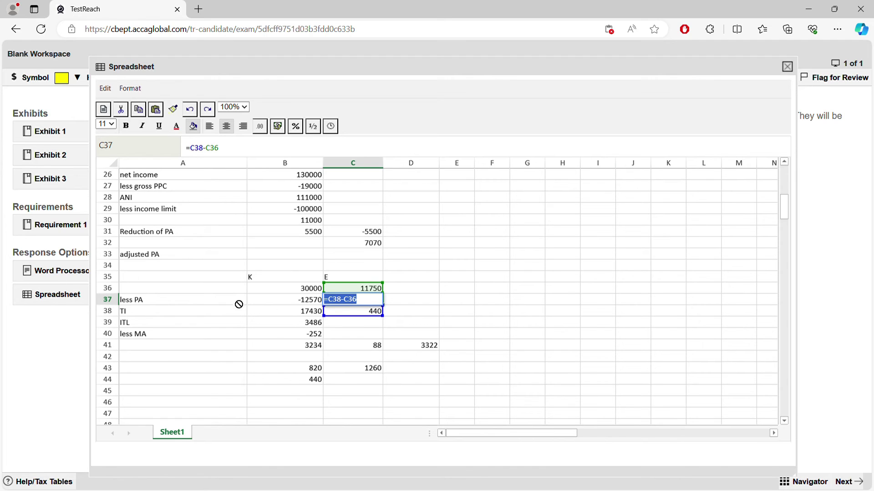
type("-11750")
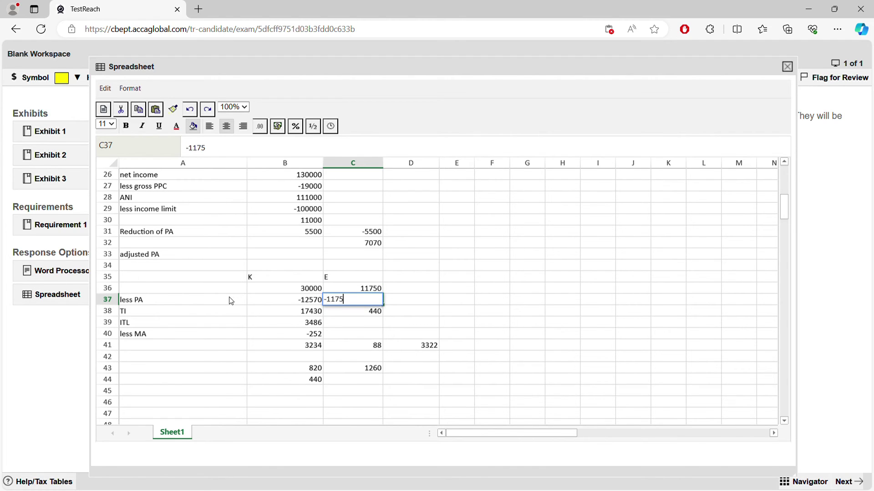
key("Return")
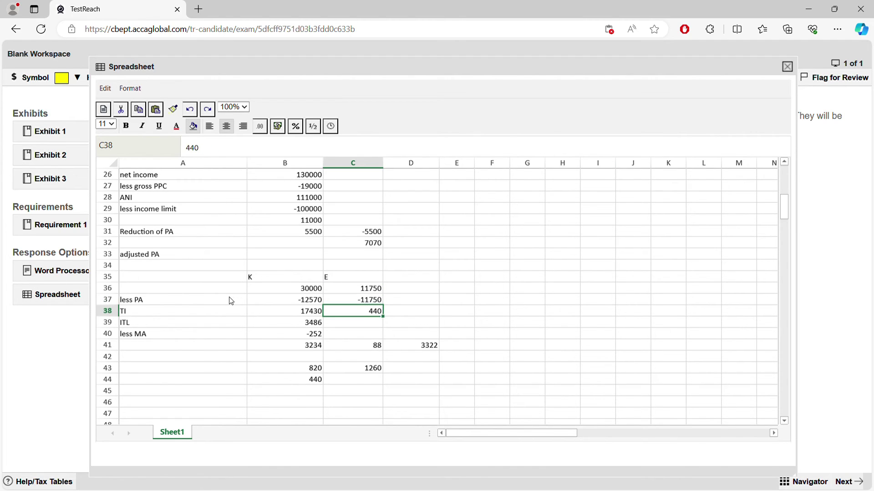
double_click(359, 312)
type("0")
key("Return")
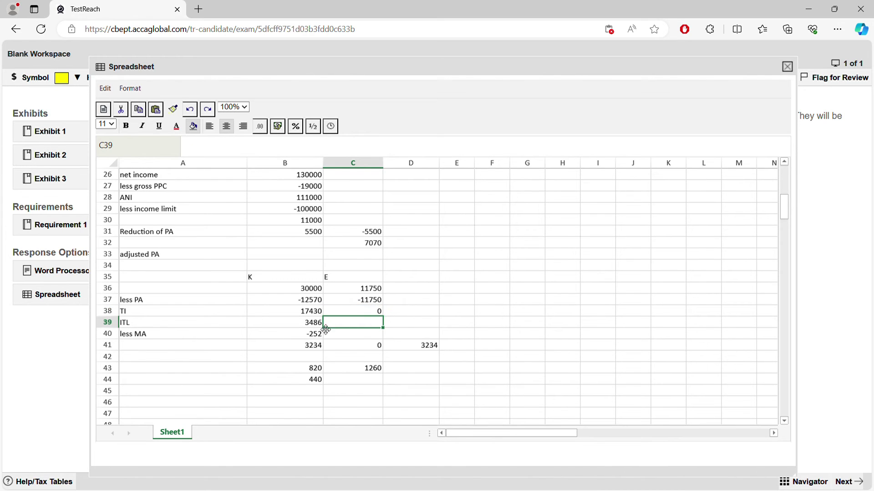
left_click(306, 327)
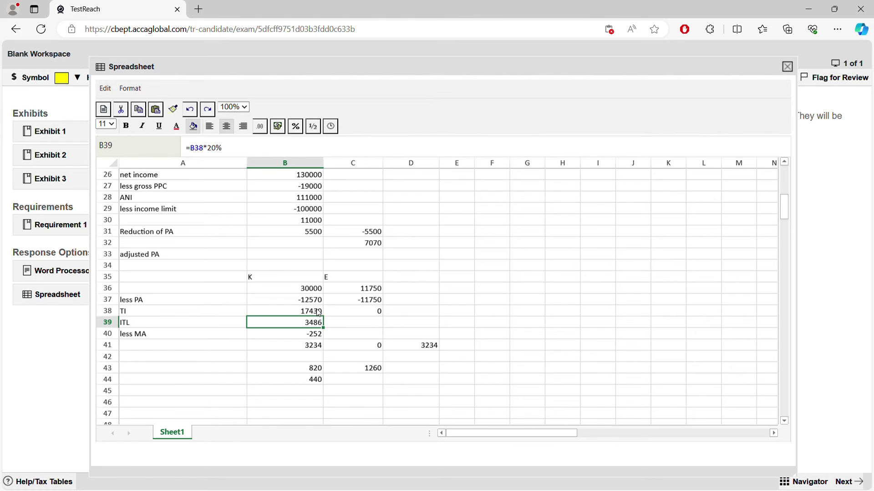
left_click(317, 311)
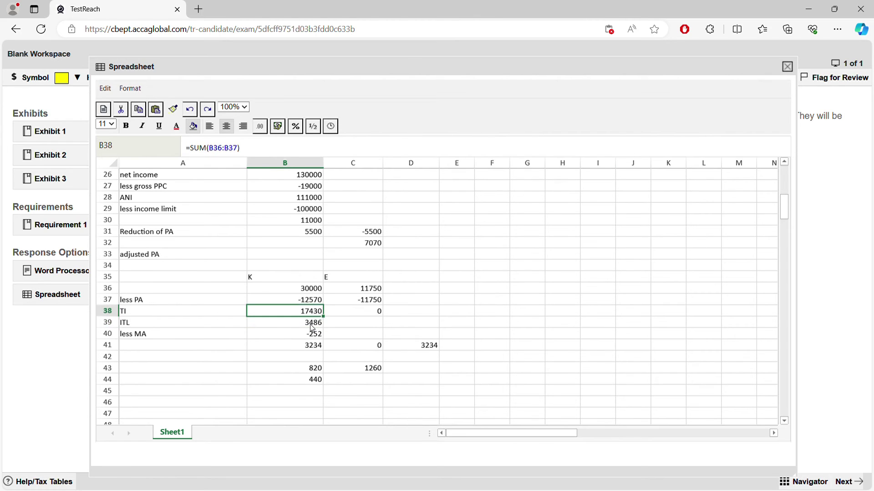
left_click(313, 327)
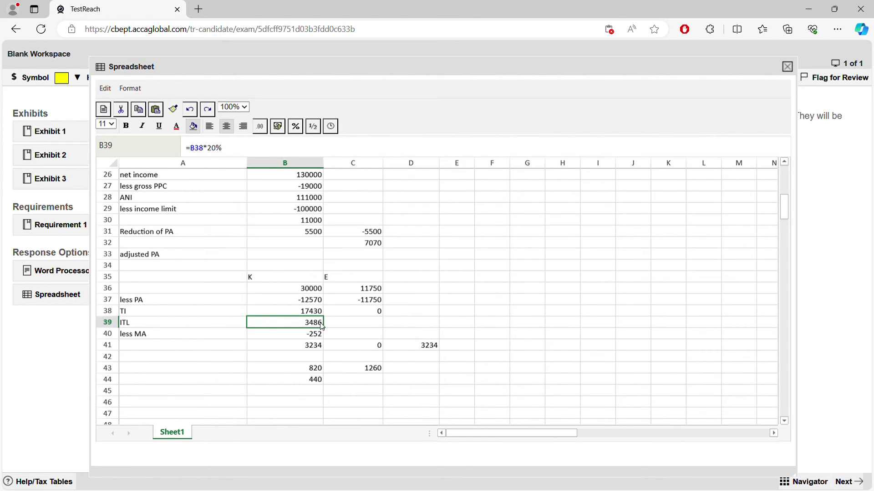
left_click(420, 351)
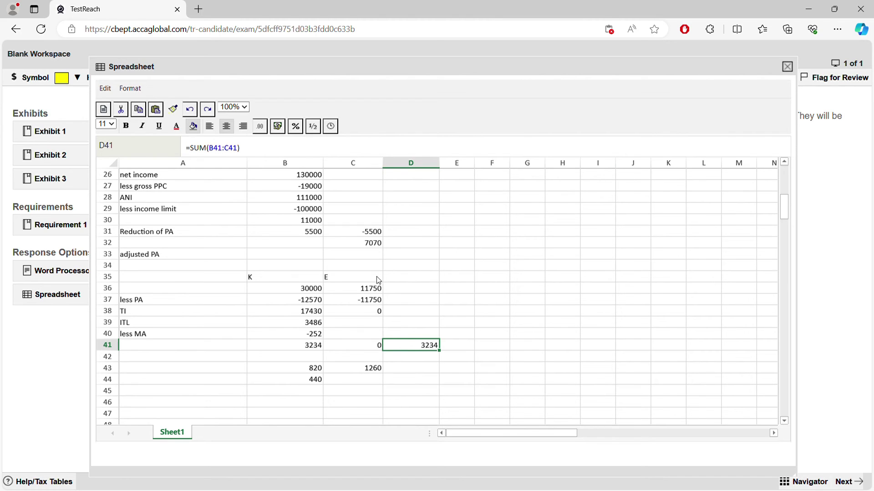
Step: Set E's less PA amount in C37 to -11310
double_click(377, 300)
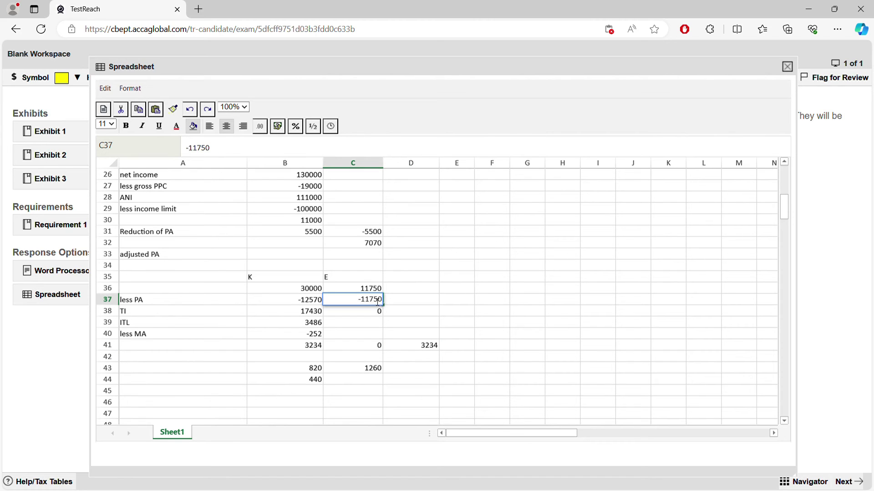
key("BackSpace")
type("31")
key("Return")
left_click(378, 296)
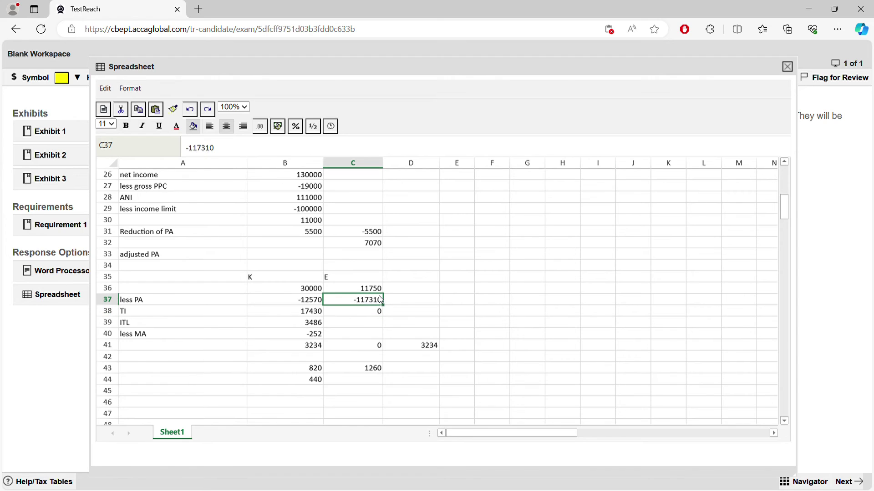
double_click(356, 304)
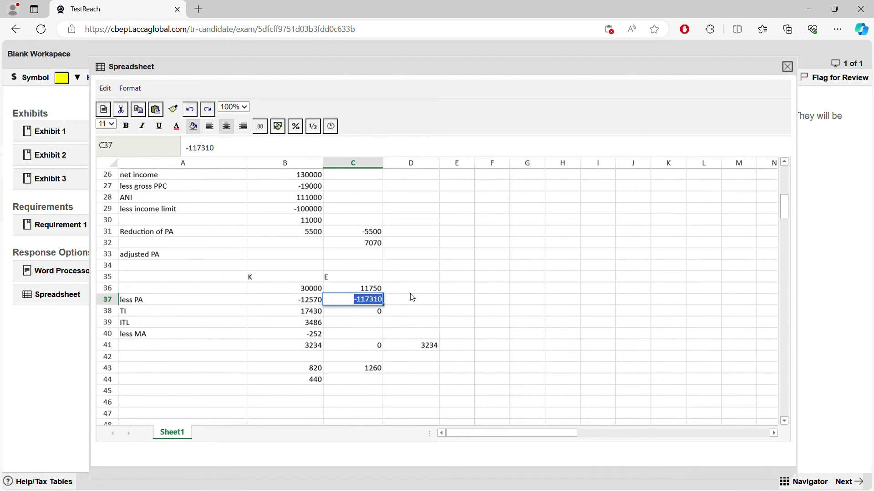
key("BackSpace")
type("-11310")
Step: Set E's TI in C38 to 440
left_click(382, 312)
double_click(382, 312)
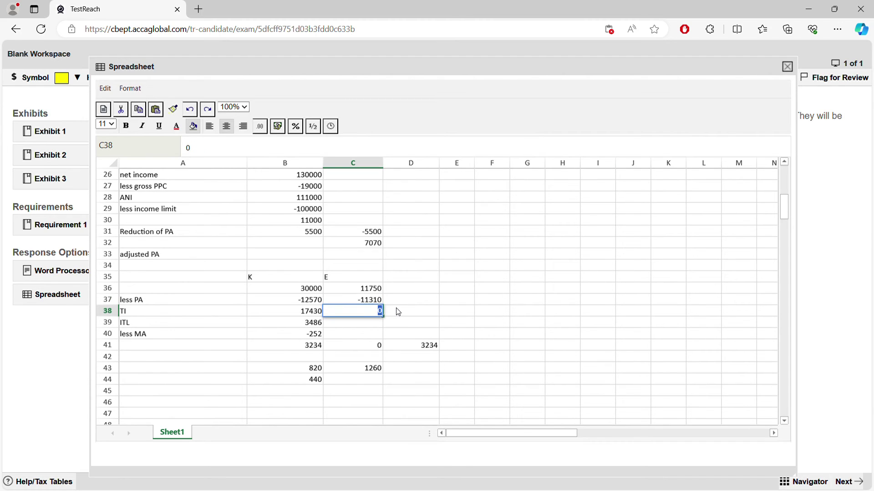
type("440")
key("Return")
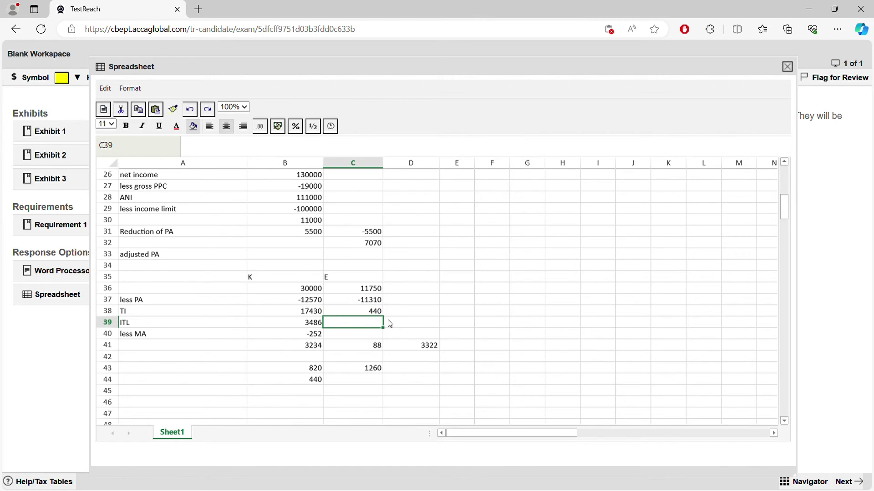
Step: Extend the marriage allowance label in A40 to read "less MA 1260*20%"
left_click(376, 303)
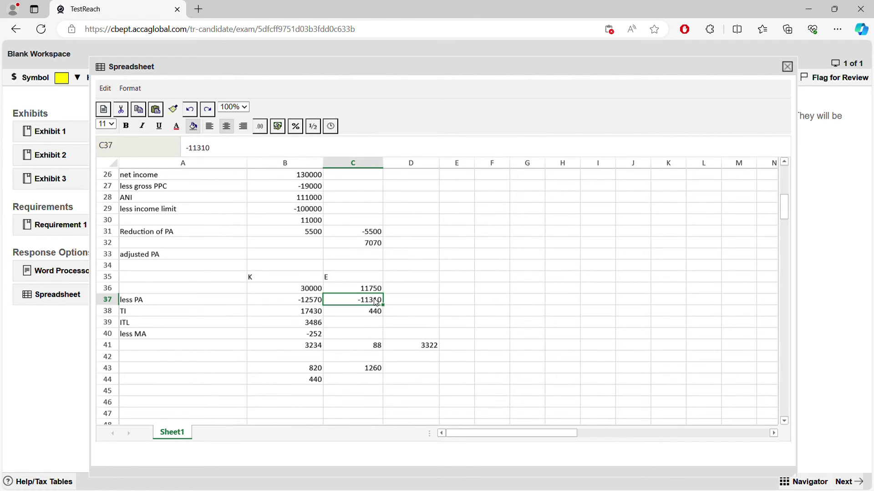
left_click(236, 339)
double_click(237, 339)
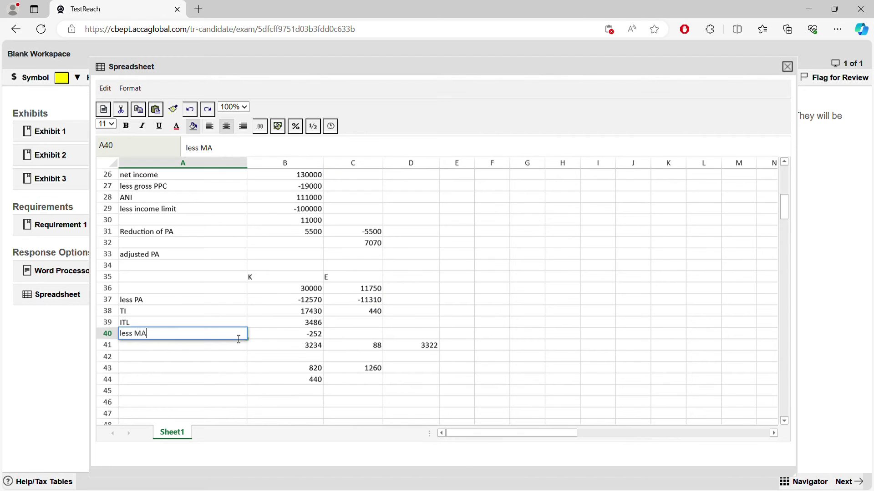
type("1260*20%")
key("Return")
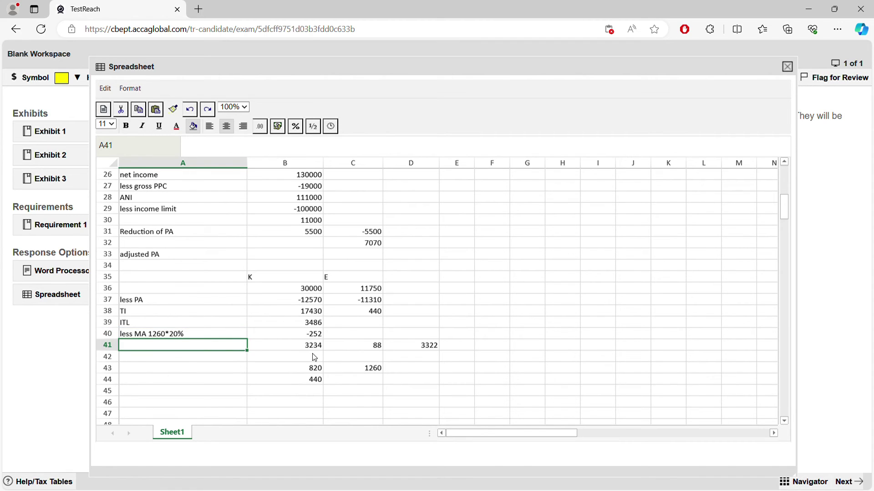
Step: Enter 12570 in D36, beside E's income figure
left_click(295, 337)
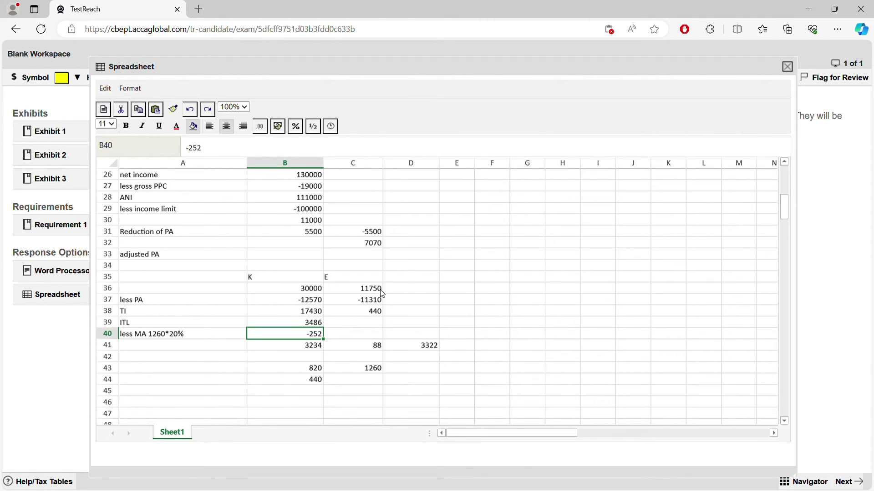
left_click(395, 290)
type("12570")
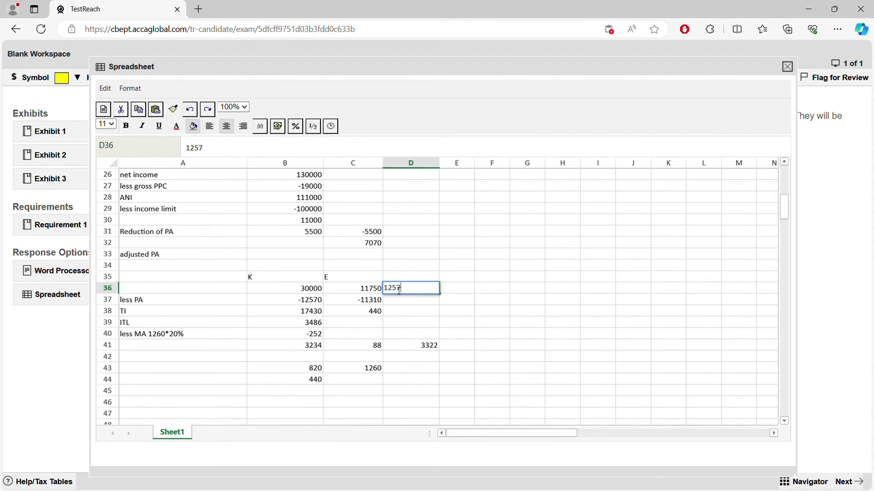
key("Return")
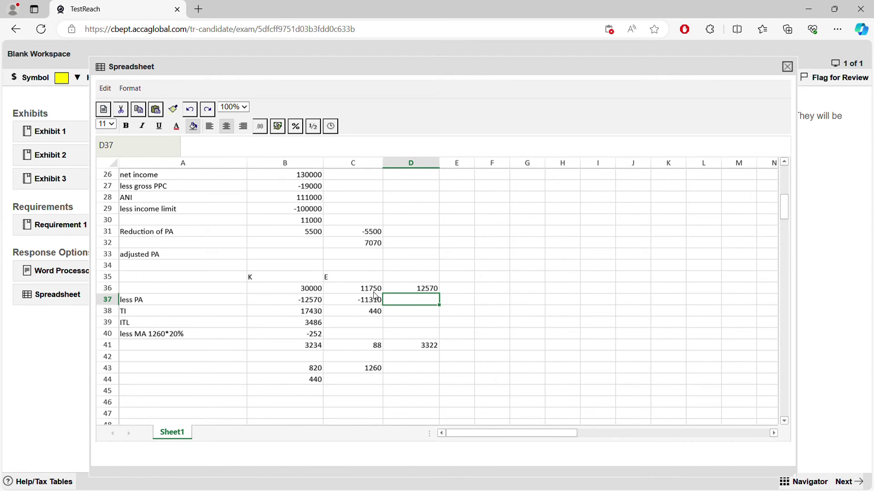
Step: Compare E's income in C36 with the allowance in D36 and check the difference formula in B43
left_click(374, 291)
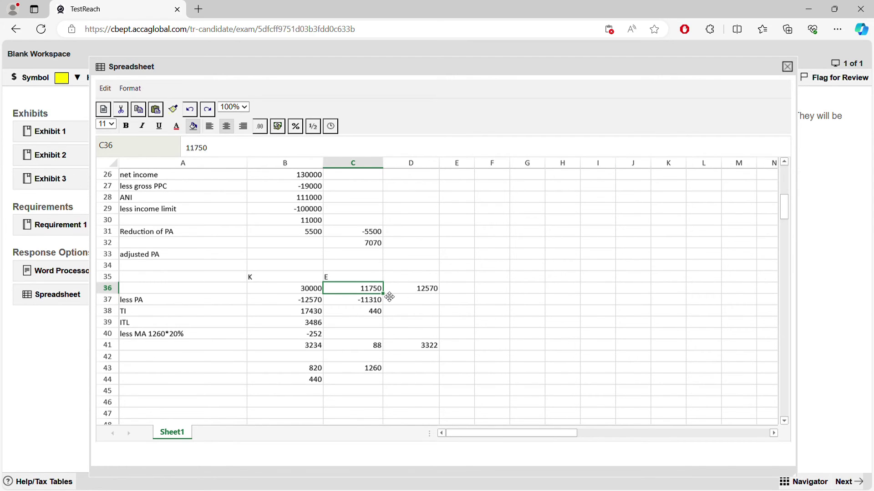
left_click(427, 295)
left_click(374, 294)
left_click(432, 294)
left_click(373, 296)
left_click(318, 371)
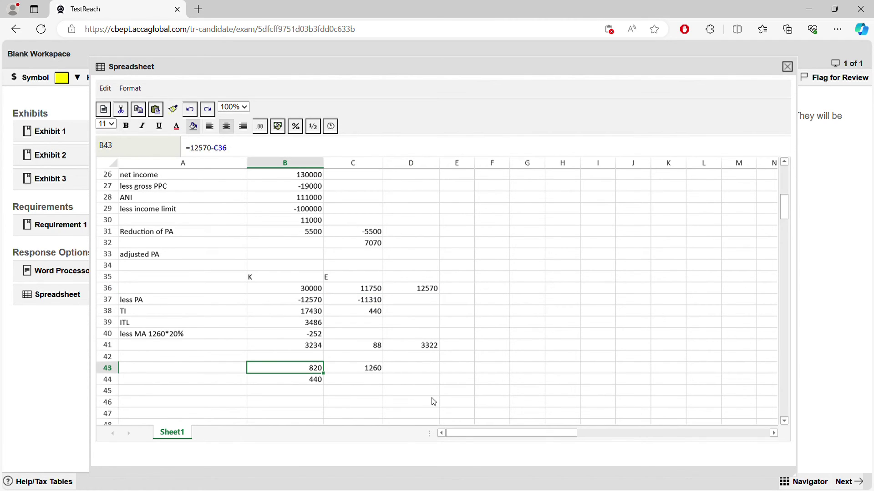
left_click(428, 292)
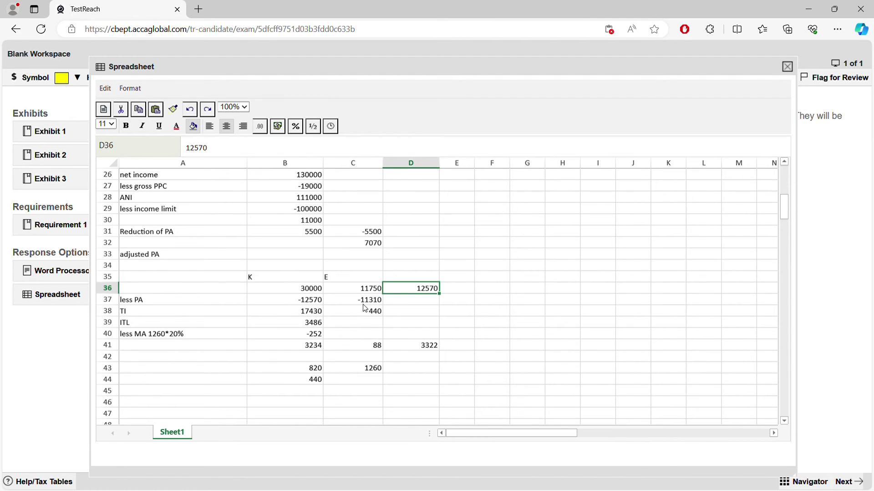
Step: Enter 11310 in D37, beside E's reduced personal allowance and below the full allowance
left_click(370, 303)
left_click(419, 301)
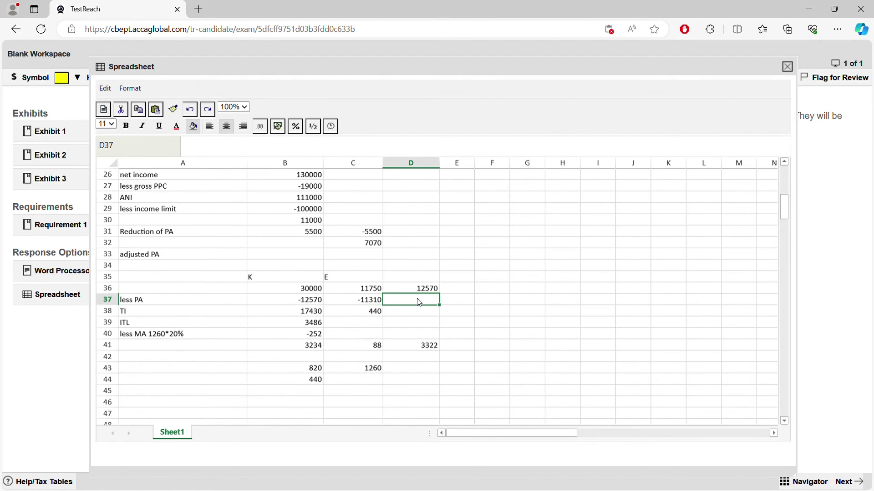
type("11310")
key("Return")
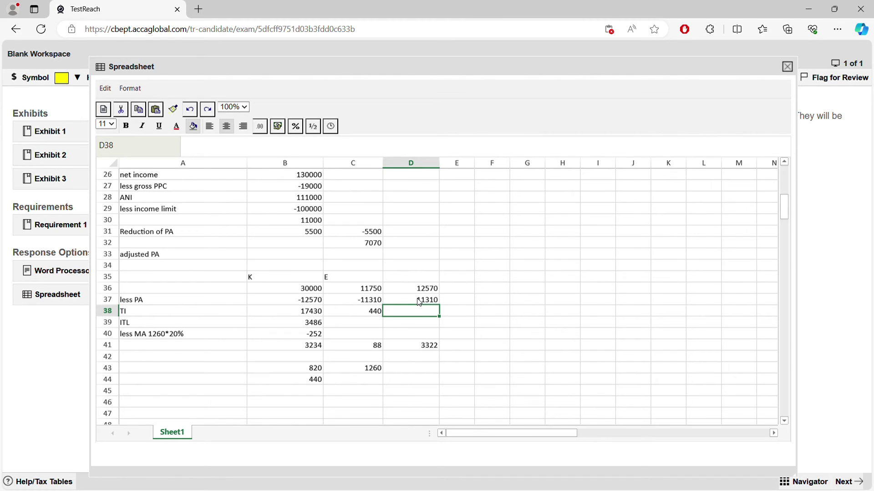
Step: Calculate the difference between the full and reduced allowances in D38 with the formula =D36-D37
type("=")
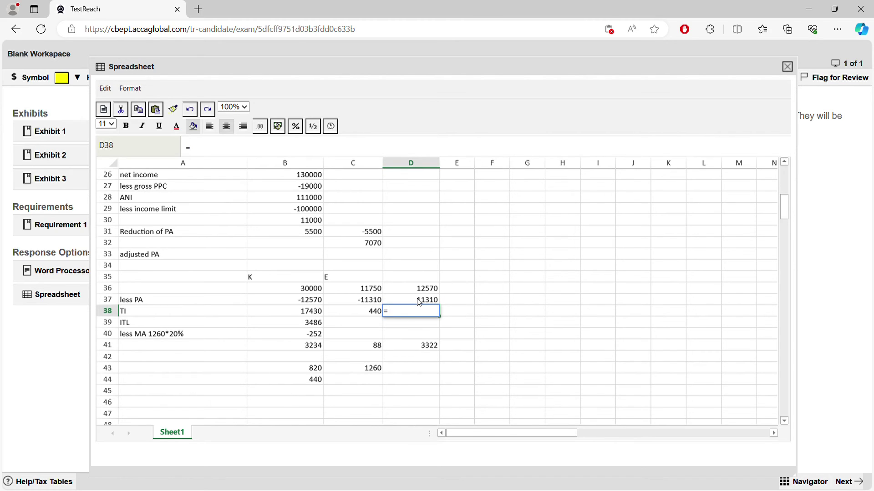
type("s")
key("BackSpace")
key("BackSpace")
type("=")
left_click(423, 291)
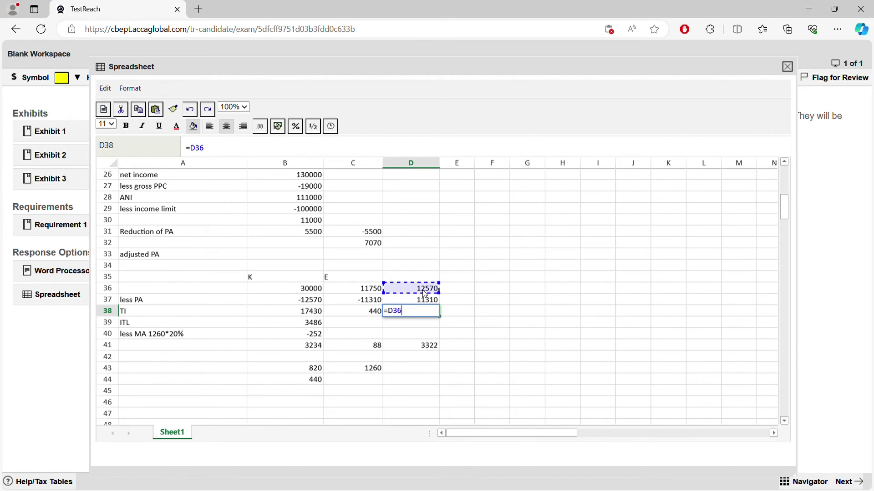
type("-")
left_click(426, 302)
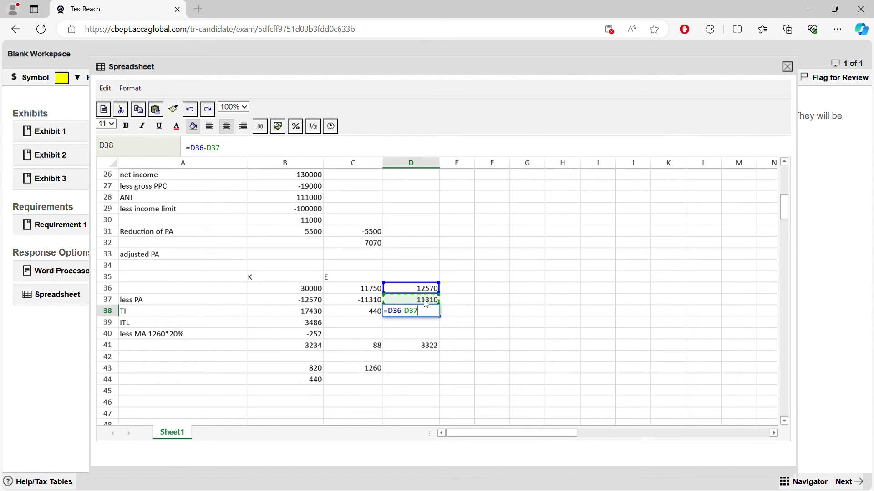
key("Return")
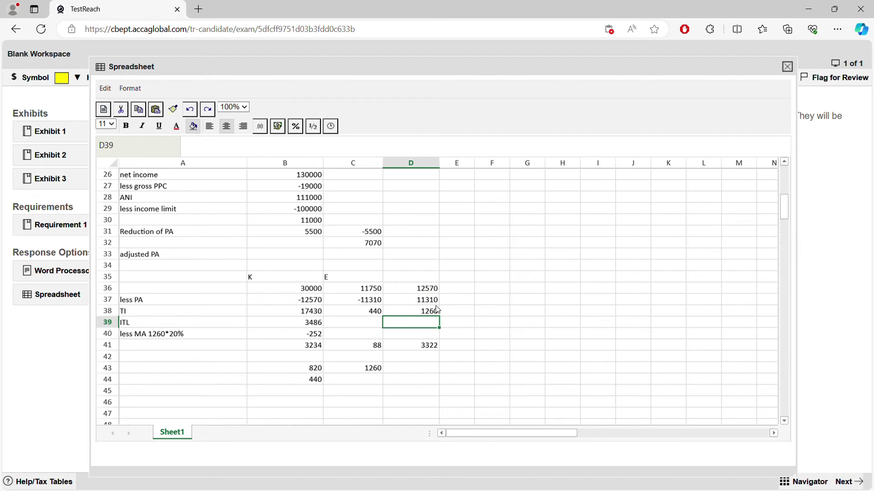
Step: Compare E's income, reduced allowance and taxable income in C36:C38 with the allowance difference in D38
left_click(427, 316)
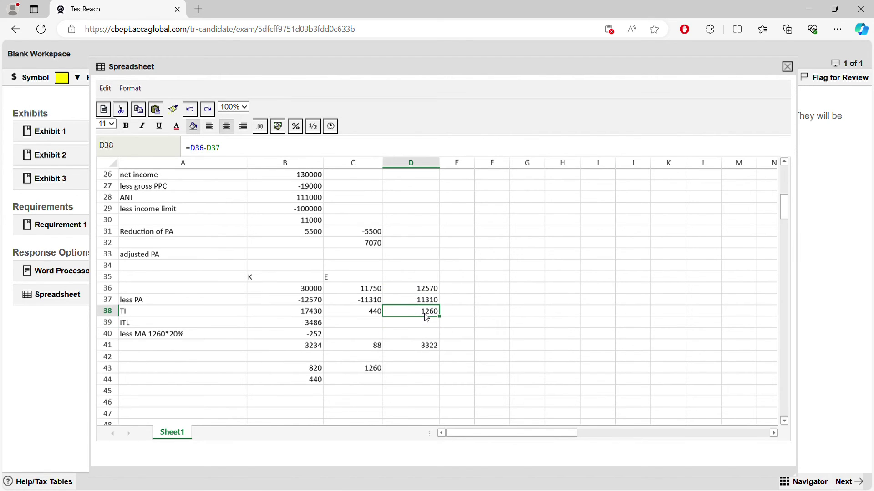
double_click(364, 300)
left_click(530, 369)
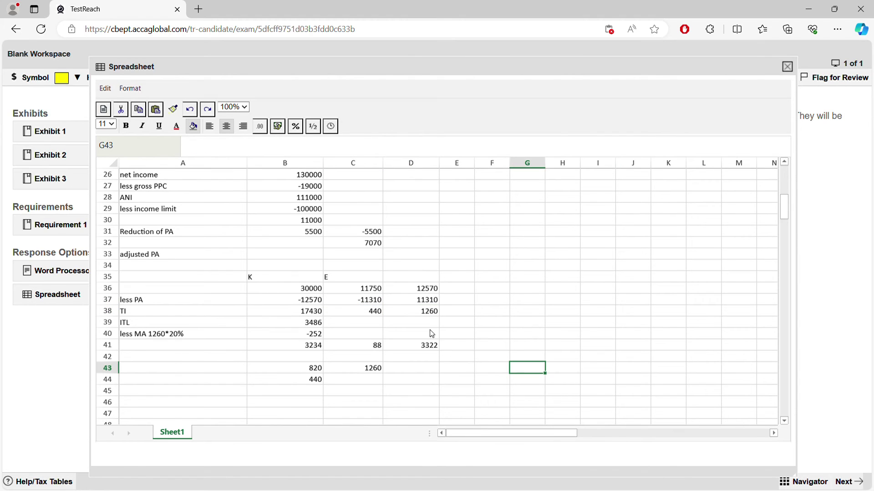
double_click(434, 316)
left_click(551, 401)
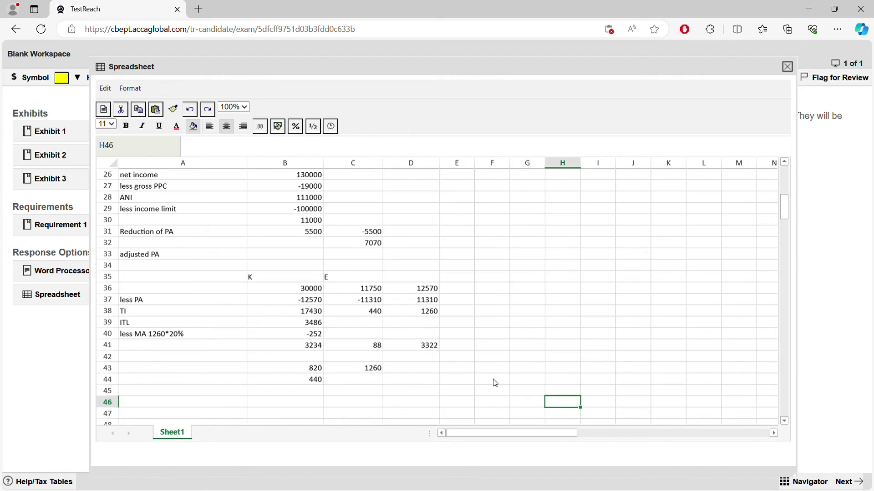
left_click(388, 300)
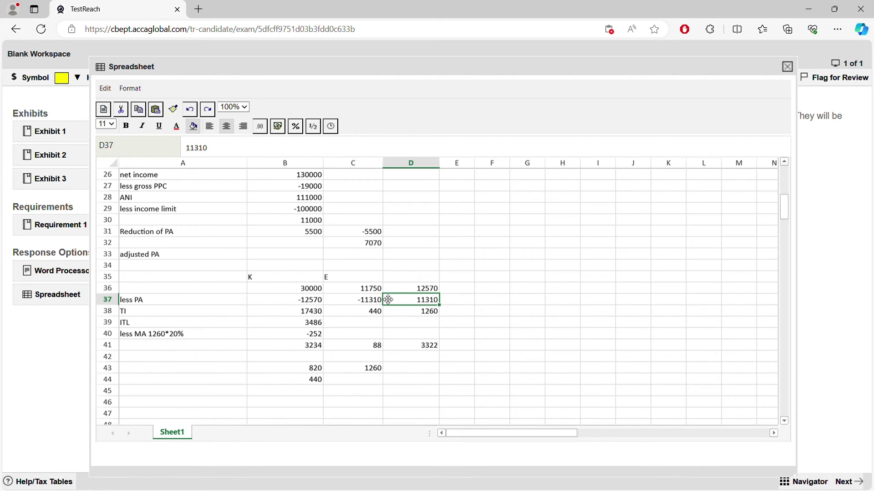
left_click(375, 292)
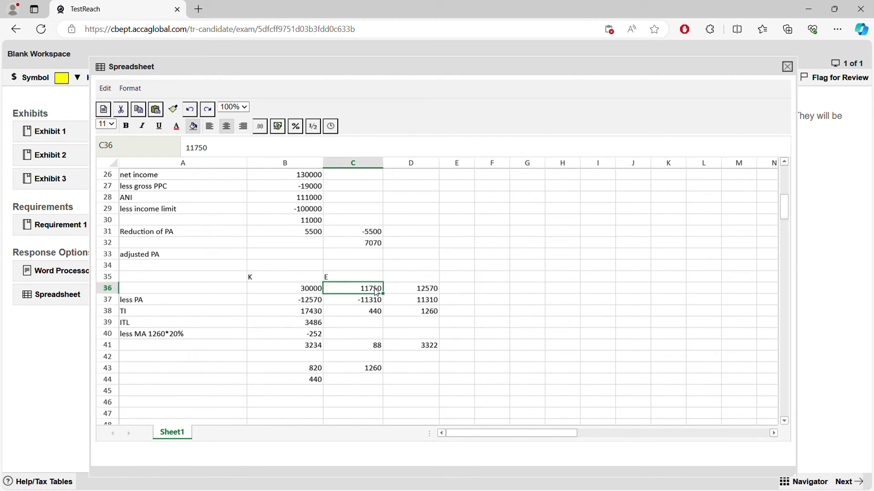
left_click(380, 316)
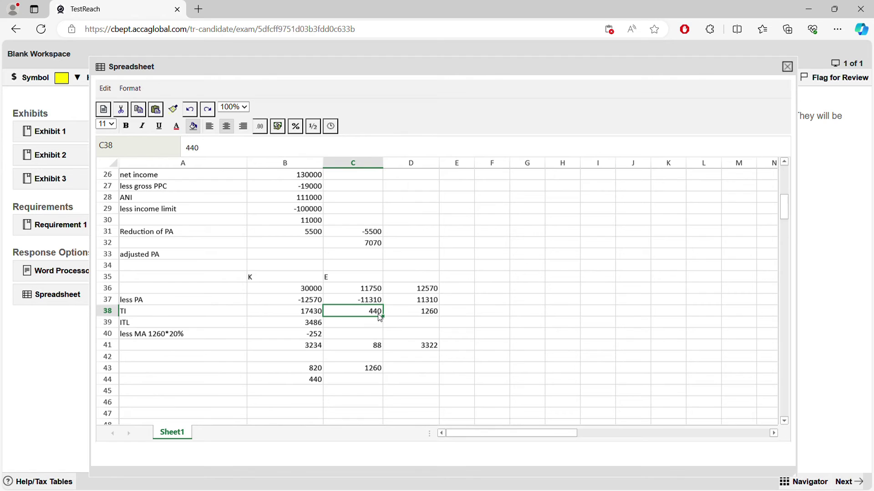
left_click(438, 312)
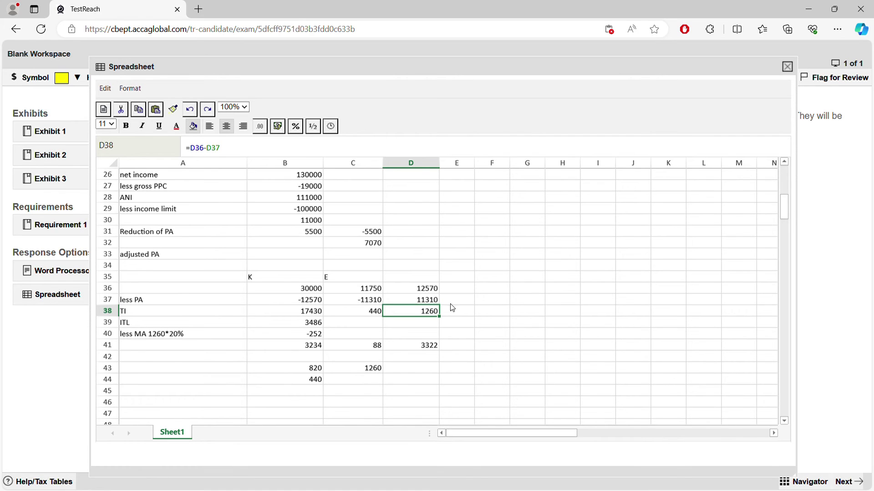
left_click(378, 292)
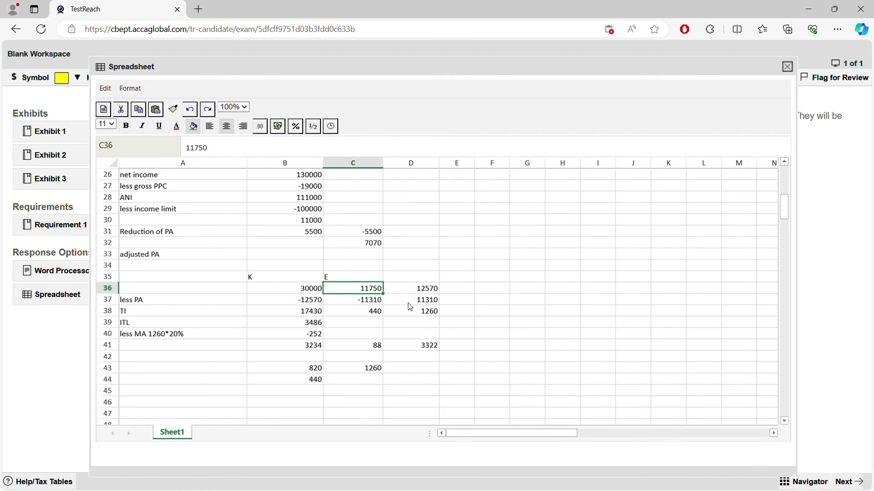
left_click(380, 316)
left_click(436, 315)
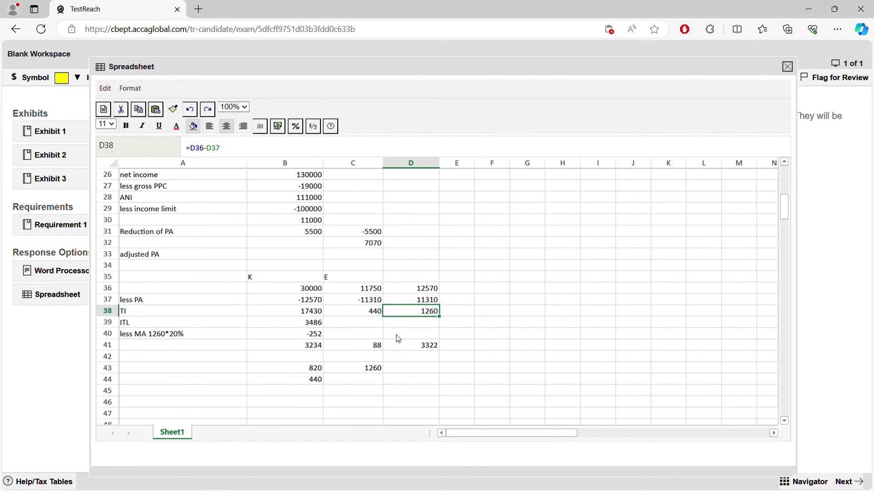
left_click(374, 315)
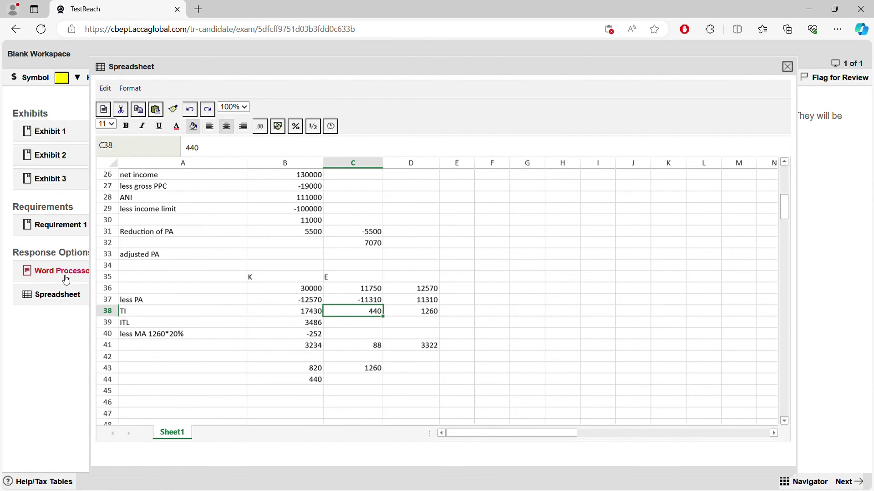
Step: Open the question text in the word processor and examine the Test your understanding 7 income list, from salary to ISA interest
left_click(72, 229)
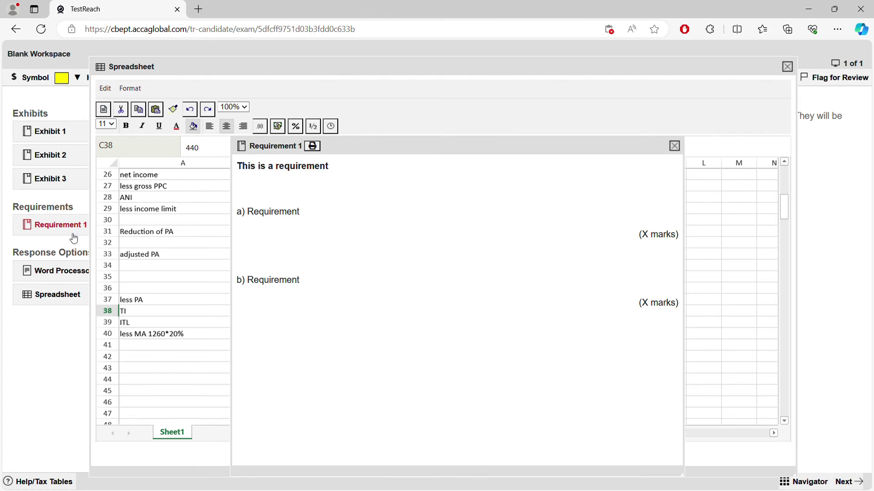
left_click(63, 275)
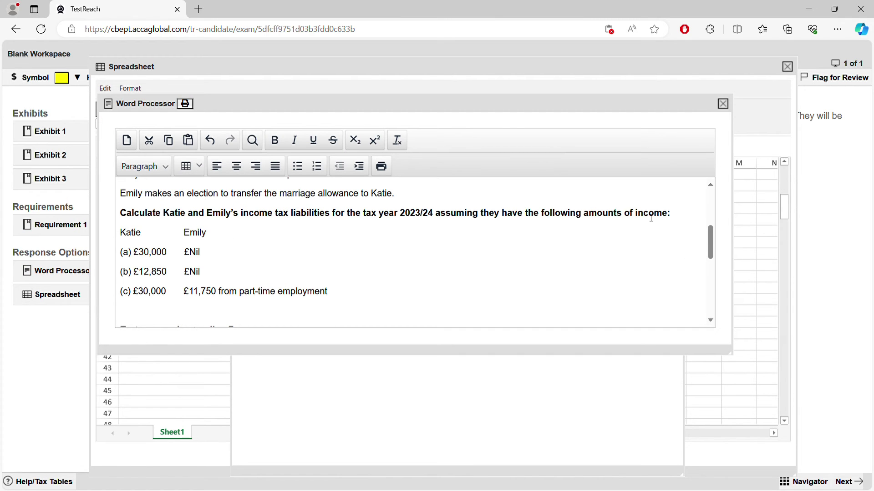
left_click_drag(711, 242, 706, 276)
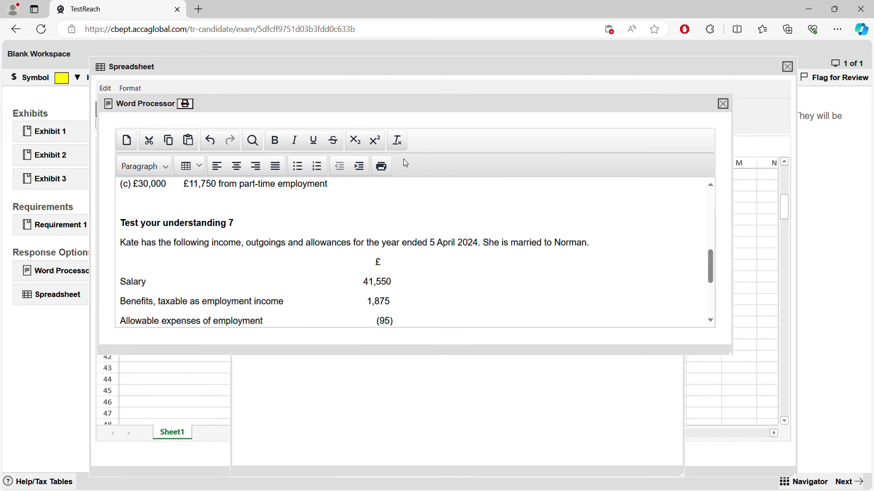
left_click_drag(362, 281, 401, 283)
left_click_drag(366, 303, 405, 303)
left_click_drag(709, 268, 709, 276)
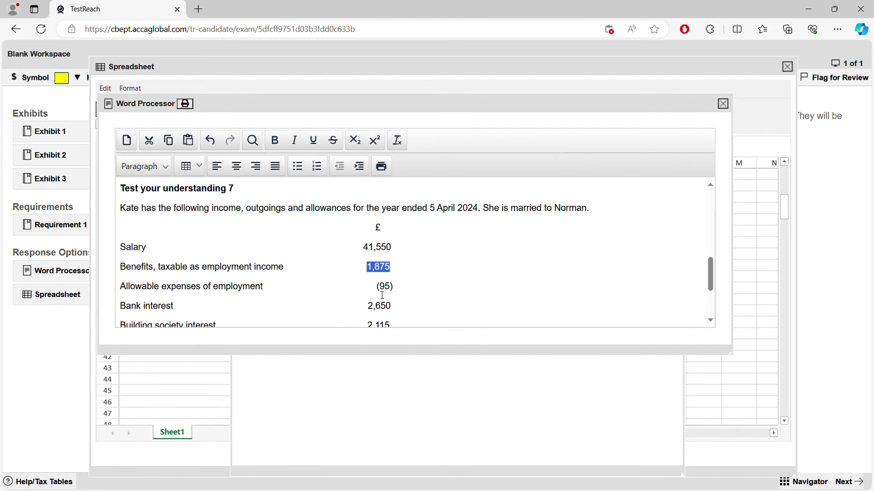
left_click_drag(376, 288, 415, 290)
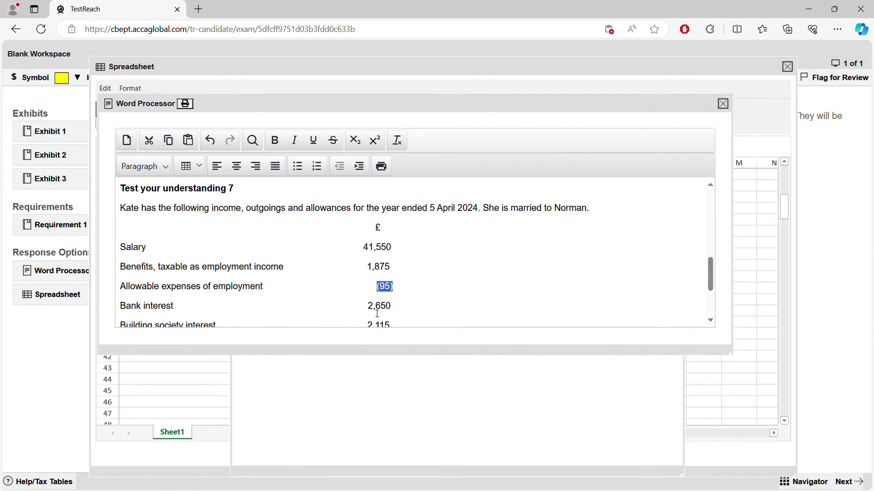
left_click_drag(362, 307, 458, 305)
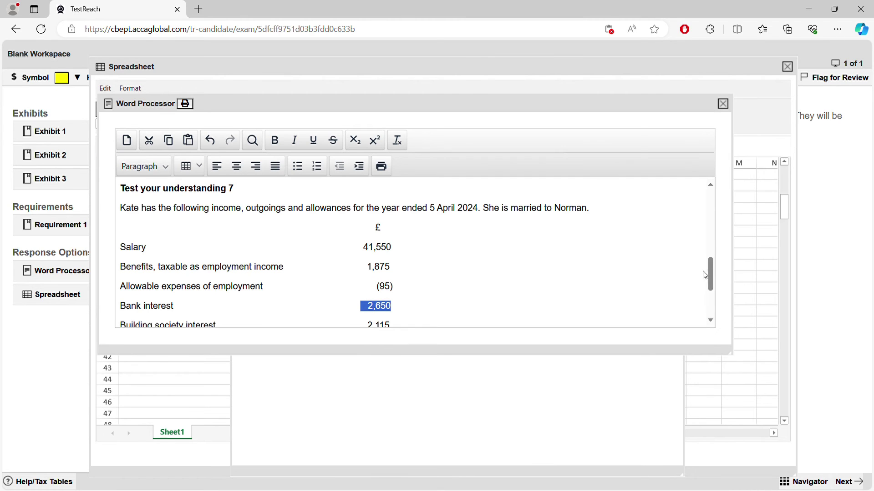
scroll(709, 269, "down", 1)
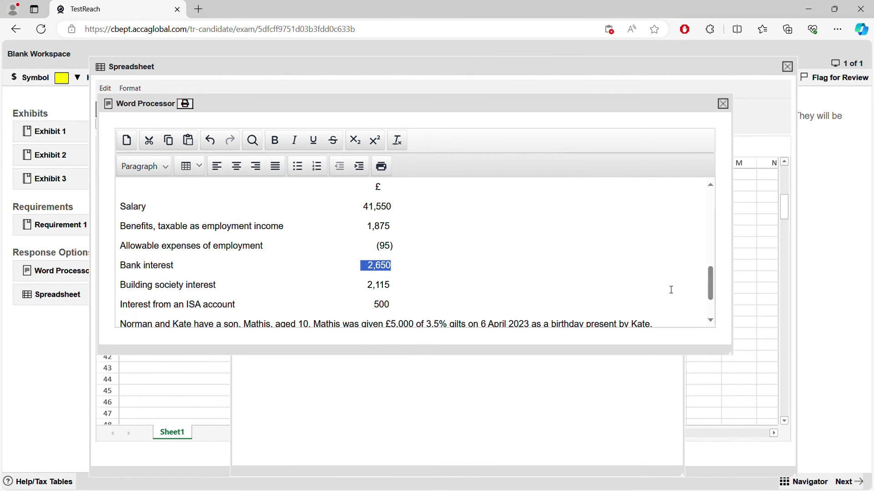
double_click(373, 293)
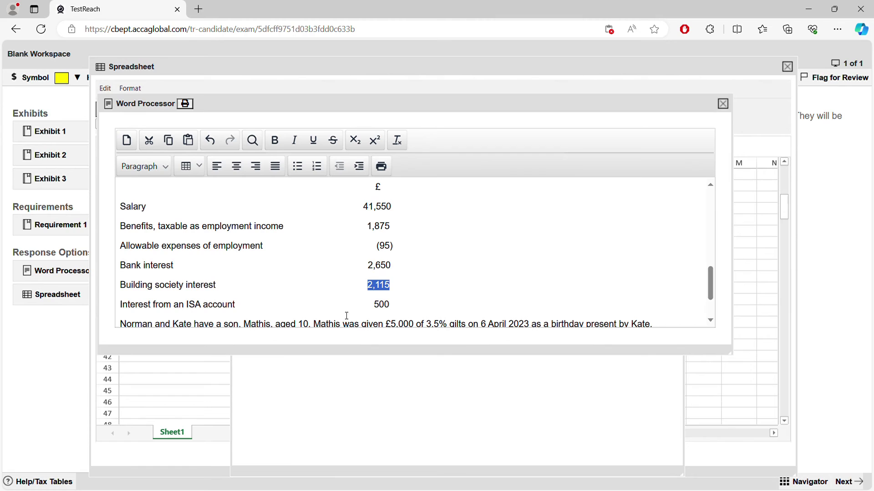
left_click_drag(372, 309, 400, 308)
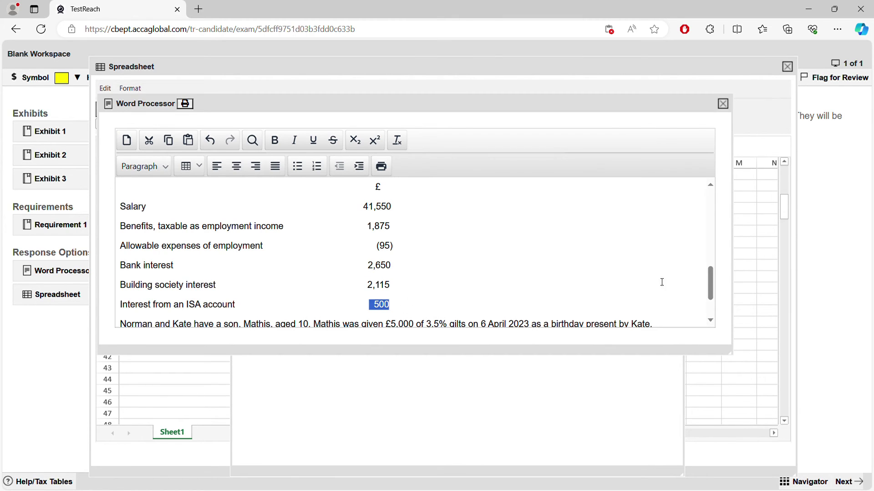
Step: Read the gilts gift, the jointly owned property income and the calculation requirement at the end of Test your understanding 7
left_click_drag(711, 281, 706, 296)
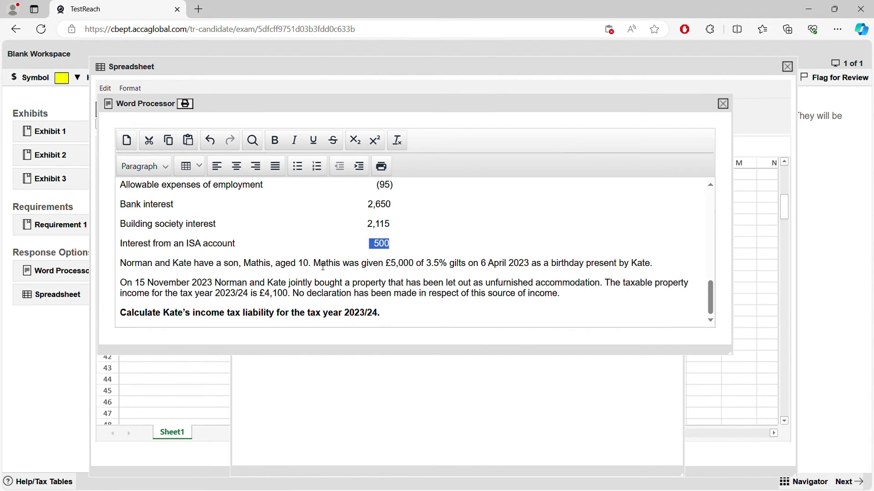
left_click_drag(385, 264, 408, 266)
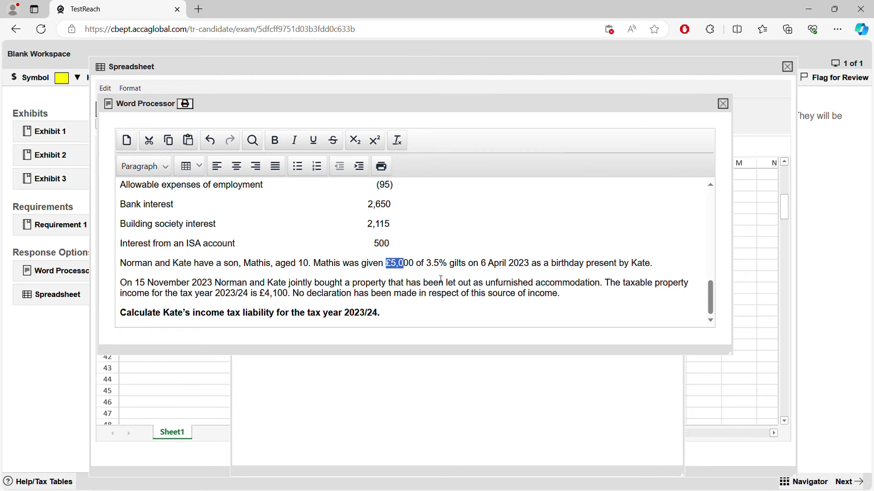
left_click_drag(466, 265, 487, 266)
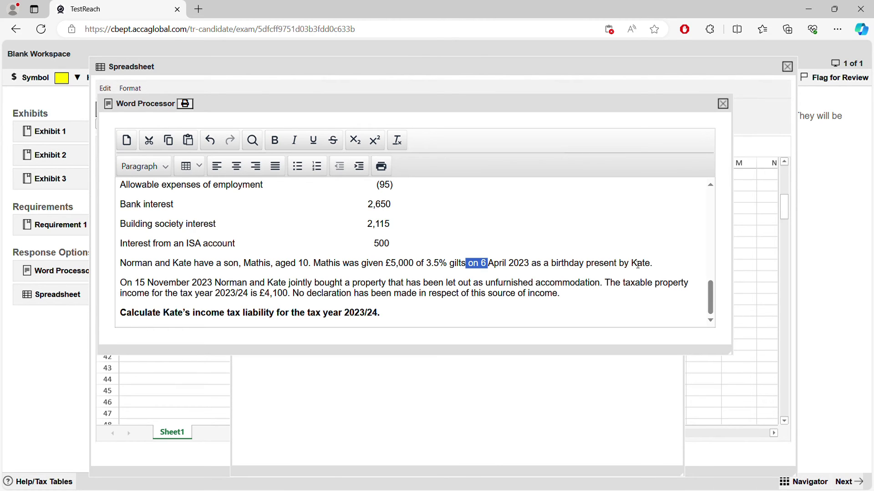
left_click_drag(645, 264, 623, 264)
left_click_drag(391, 264, 415, 264)
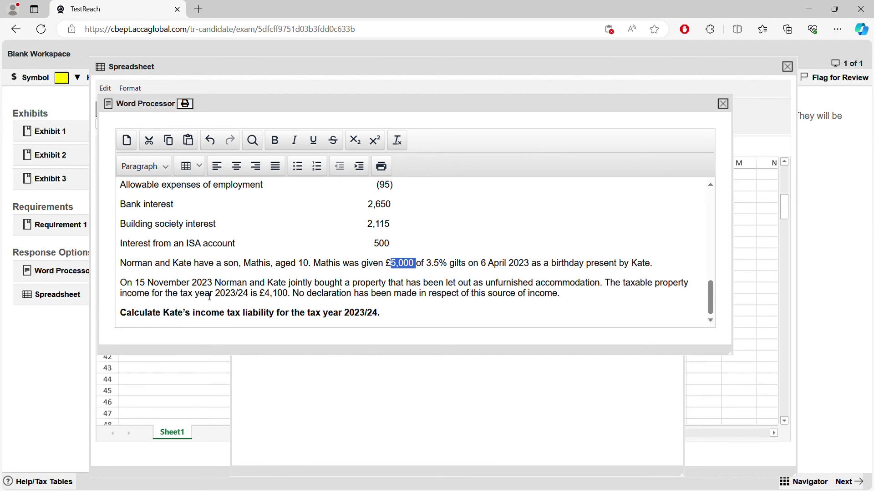
double_click(271, 295)
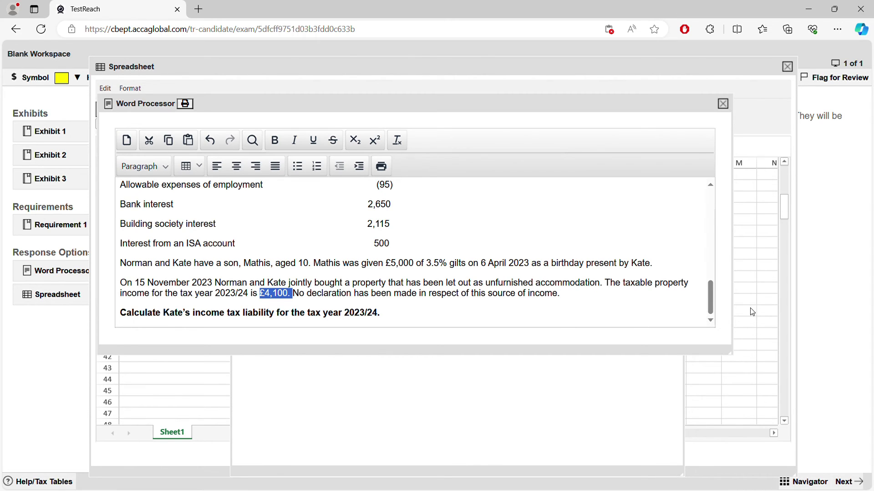
left_click_drag(225, 313, 285, 313)
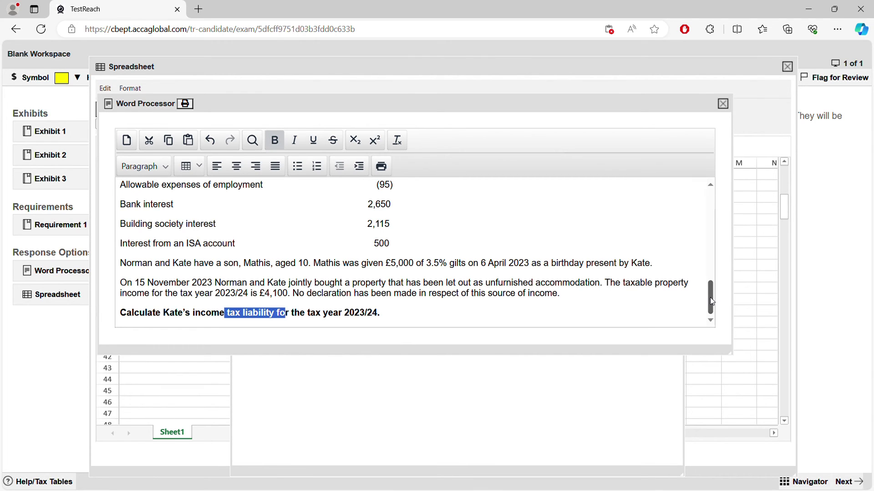
Step: Review the opening and first income items of Test your understanding 7 again and return to the spreadsheet
left_click_drag(710, 298, 714, 282)
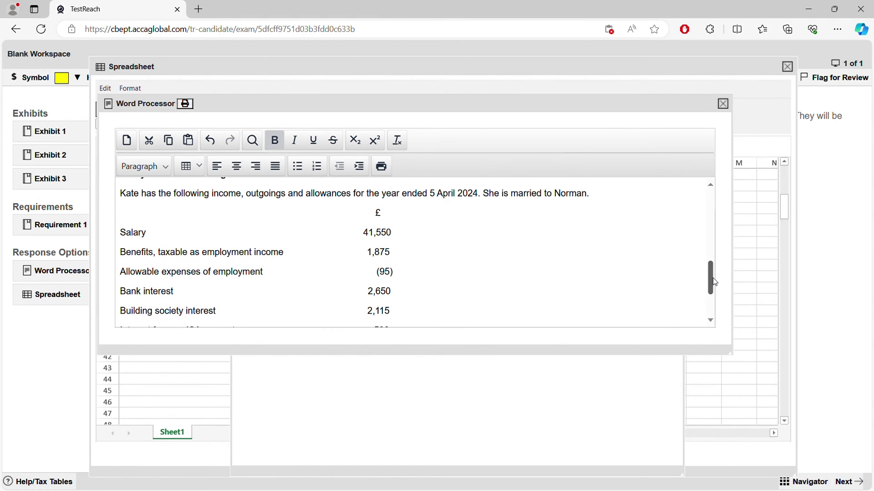
left_click_drag(714, 282, 716, 267)
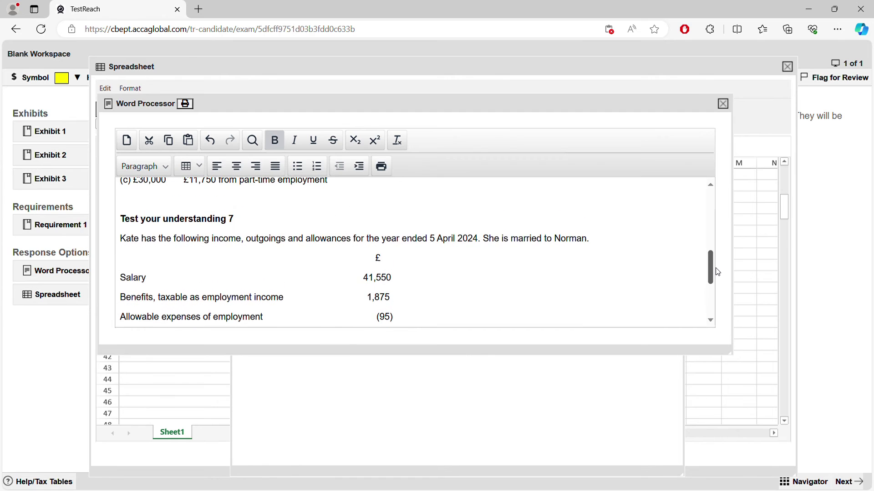
left_click(724, 104)
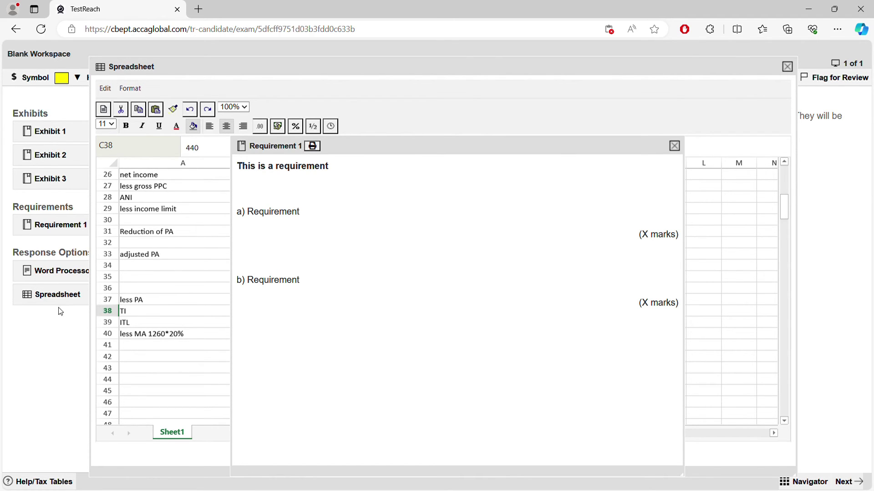
left_click(79, 298)
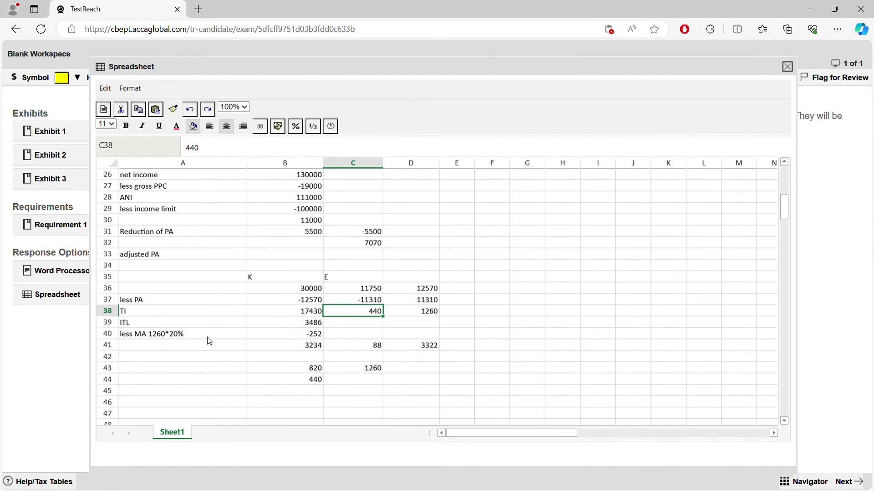
Step: Replace the E heading in C35 with K
left_click(304, 292)
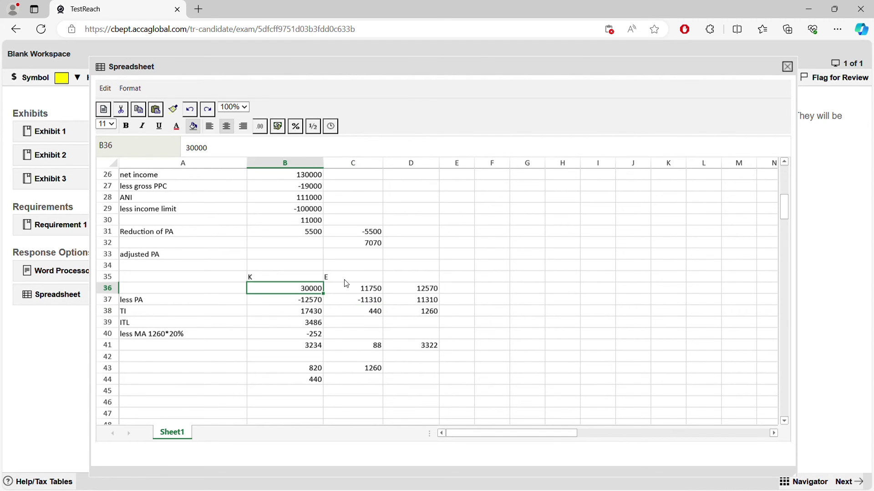
left_click(367, 280)
key("BackSpace")
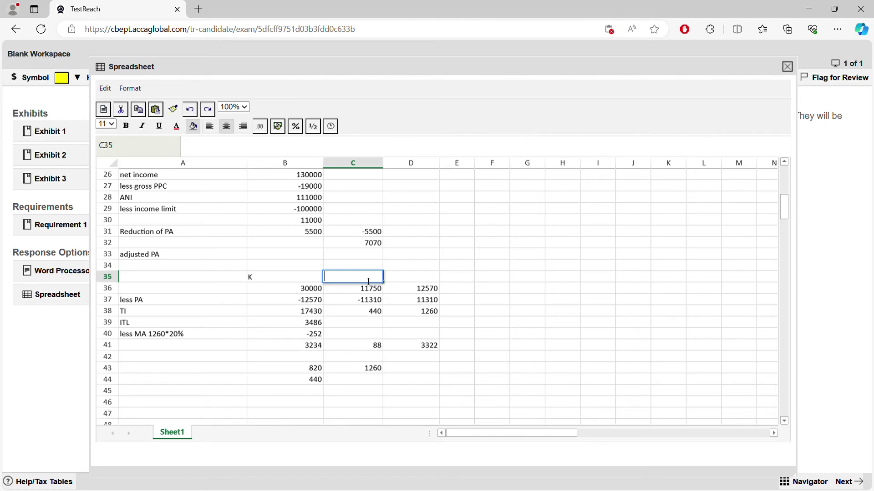
type("K")
Step: Clear the old allowance workings in D36:D38 and the combined total in D41
left_click(224, 292)
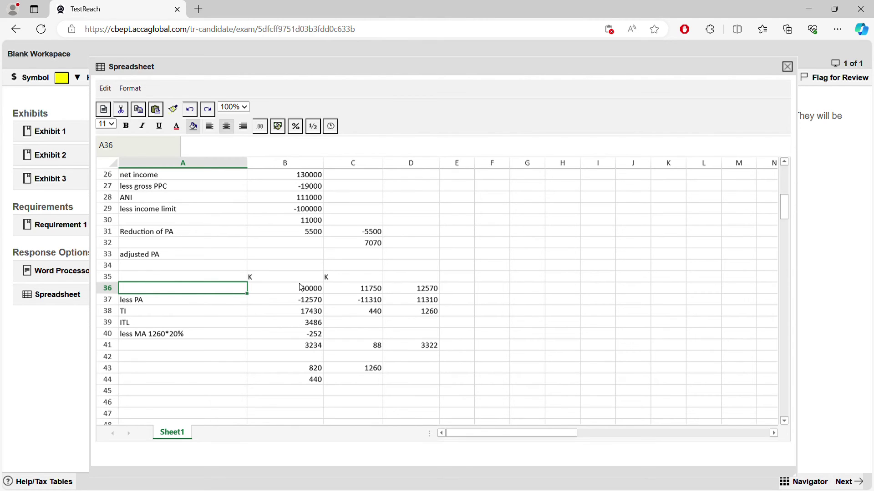
left_click(375, 291)
left_click(418, 291)
key("BackSpace")
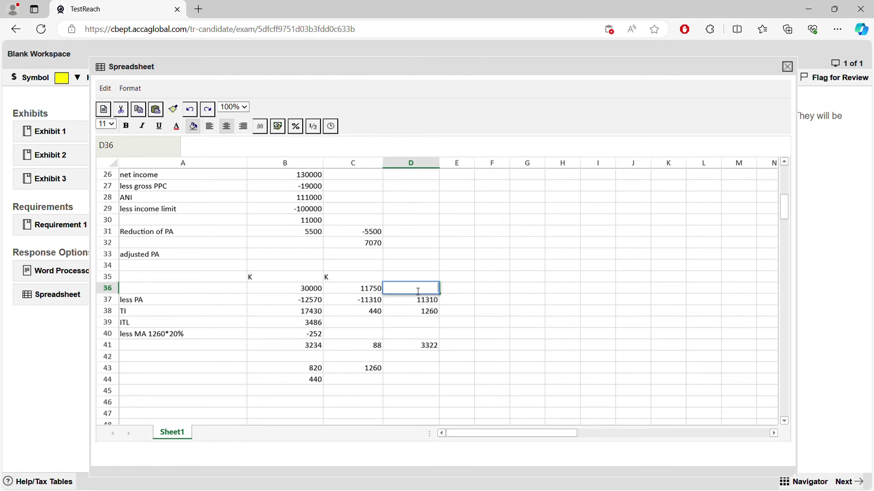
key("Return")
key("BackSpace")
key("Return")
key("Return")
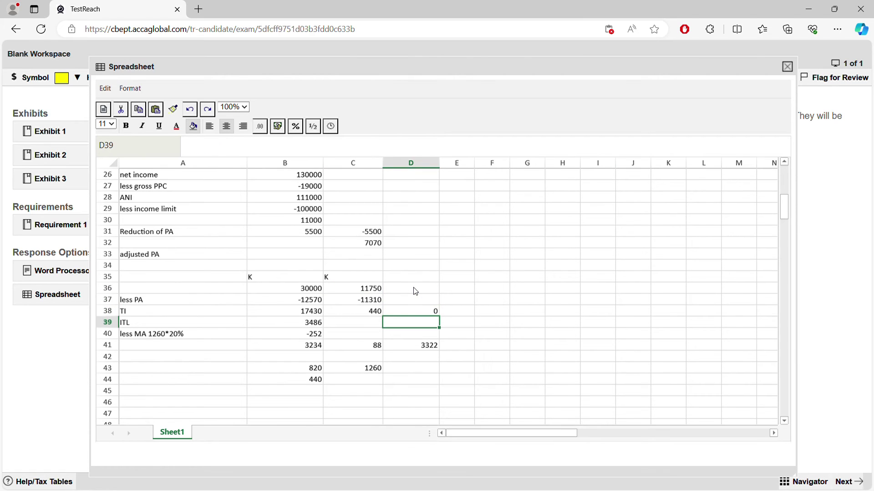
key("Up")
key("BackSpace")
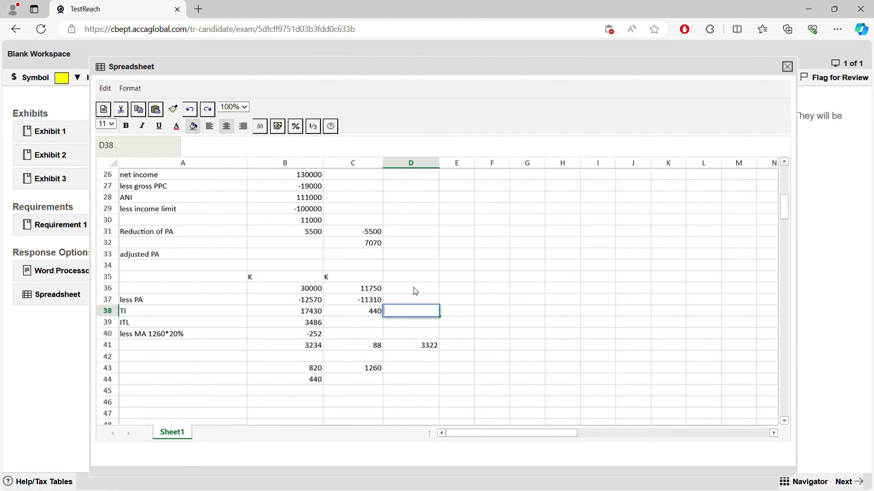
key("Return")
key("Return")
key("Return")
key("BackSpace")
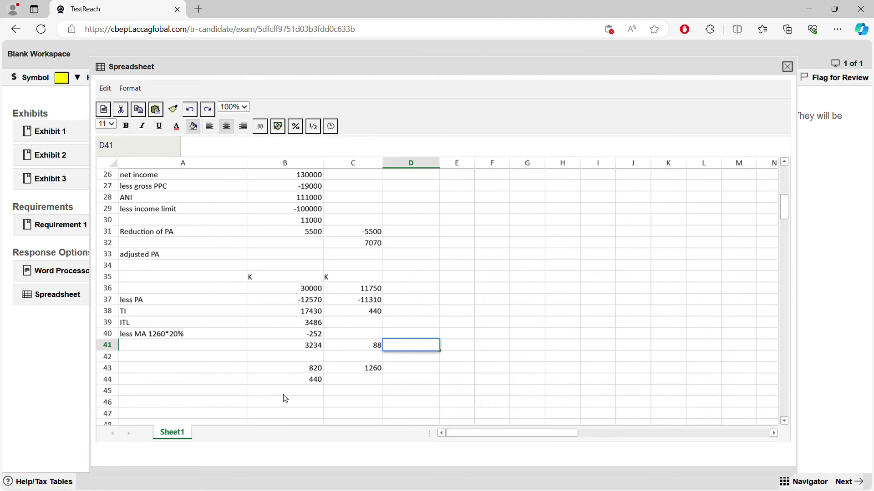
Step: Clear the leftover figures in B43, B44 and C43 below the marriage allowance calculation
left_click(286, 372)
key("BackSpace")
key("Return")
key("BackSpace")
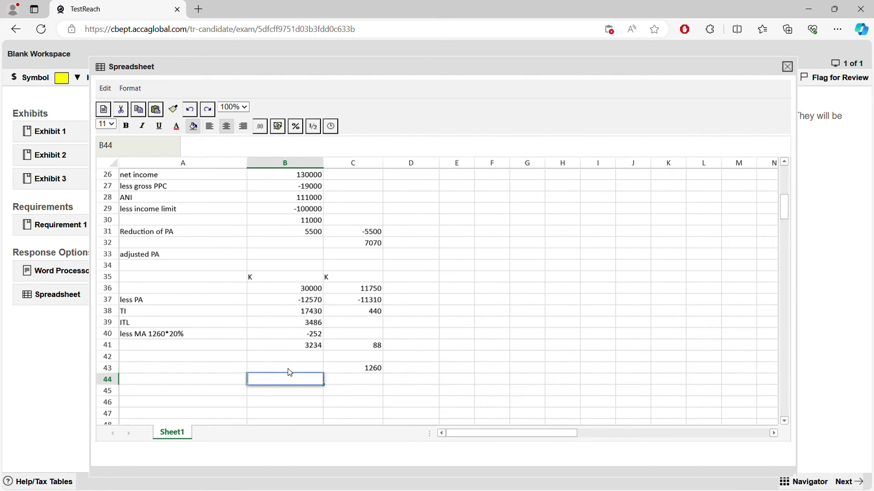
key("Up")
key("Right")
key("BackSpace")
Step: Clear the old tax liability and marriage allowance figures in B39:B41 and C41
key("Up")
key("Up")
key("BackSpace")
key("Left")
key("Up")
key("BackSpace")
key("Up")
key("BackSpace")
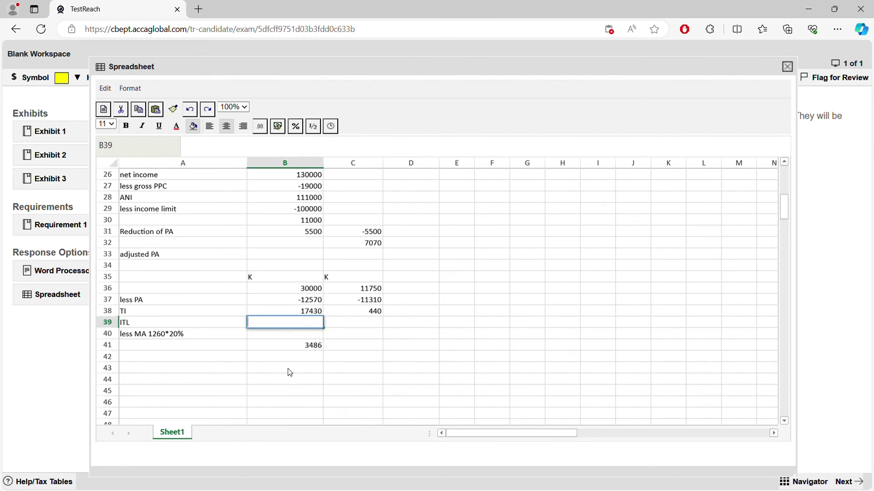
key("Down")
key("Down")
key("BackSpace")
Step: Clear the old income, personal allowance and taxable income figures in B36:C38
key("Up")
key("Up")
key("Up")
key("BackSpace")
key("Right")
key("BackSpace")
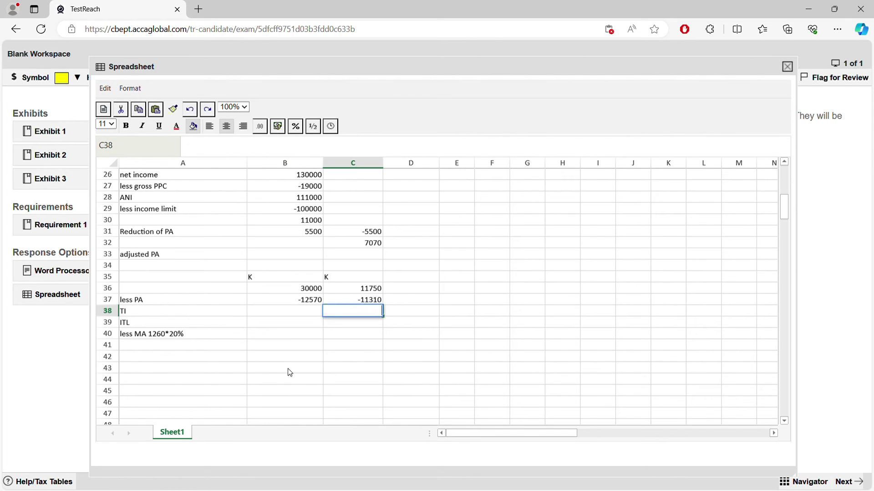
key("Up")
key("Left")
key("BackSpace")
key("Right")
key("BackSpace")
key("Up")
key("BackSpace")
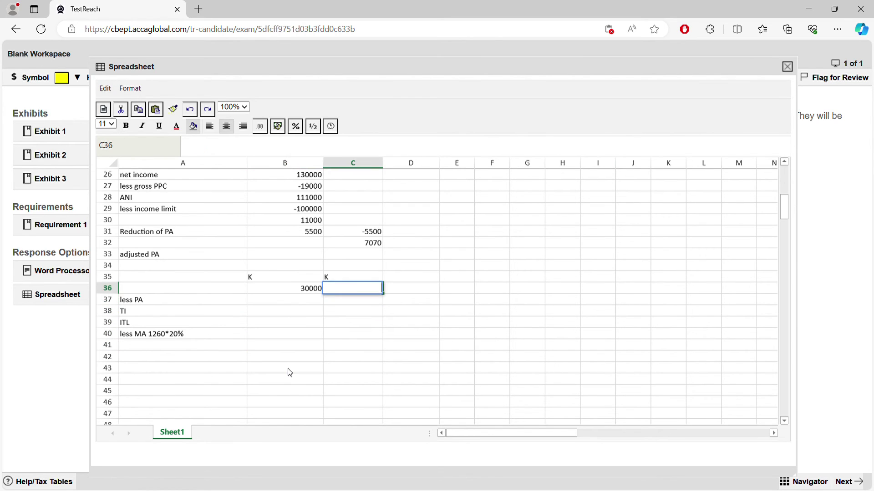
key("Left")
key("BackSpace")
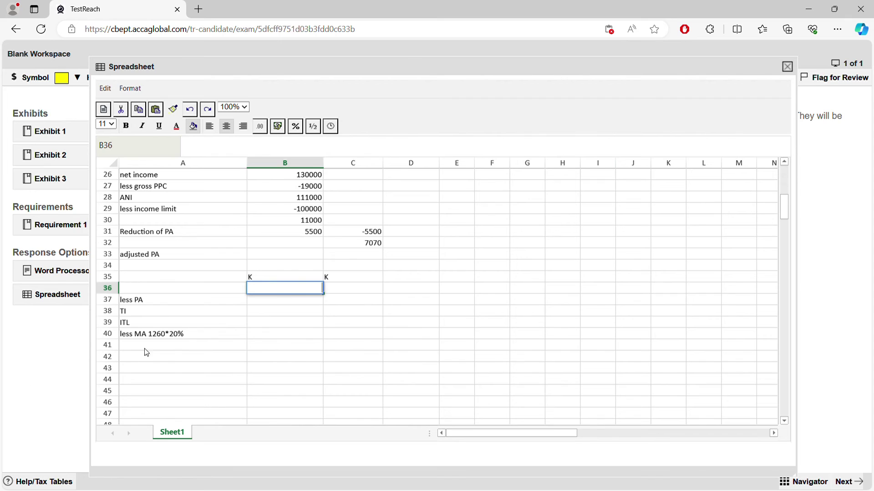
Step: Remove the row labels in A37:A40, from less PA to less MA 1260*20%
left_click(161, 338)
key("BackSpace")
key("Up")
key("BackSpace")
key("Up")
key("BackSpace")
key("Up")
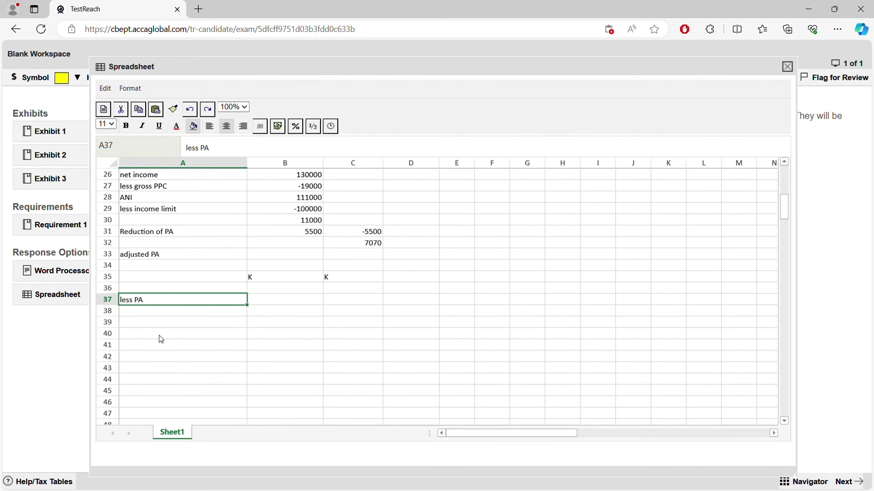
key("BackSpace")
Step: Label A36 as EI and begin the employment income formula in C36 with =41550+1875
key("Right")
key("Up")
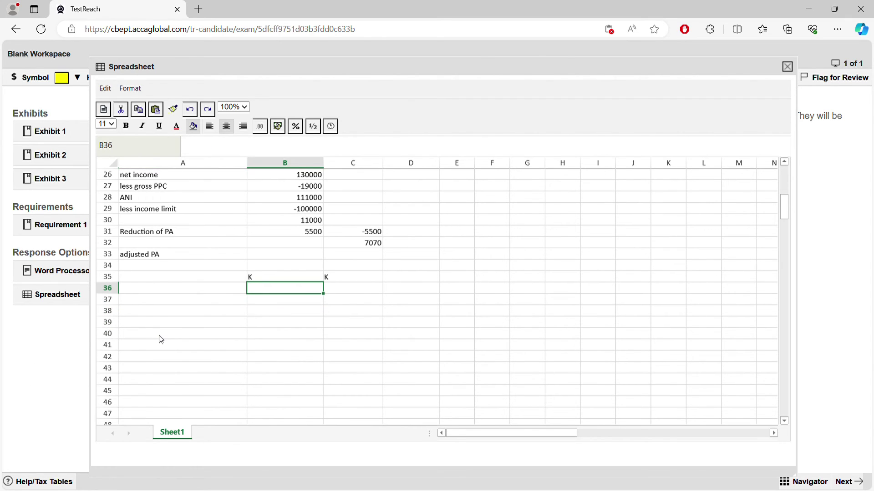
key("Left")
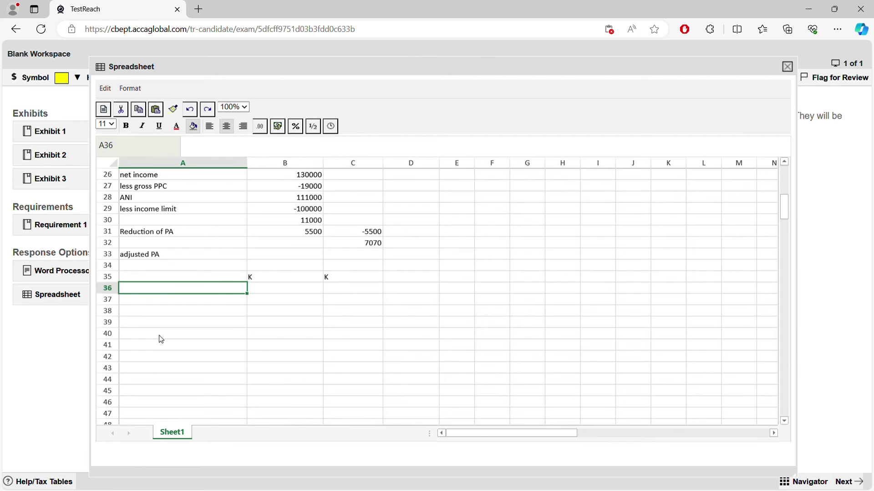
type("El")
key("Right")
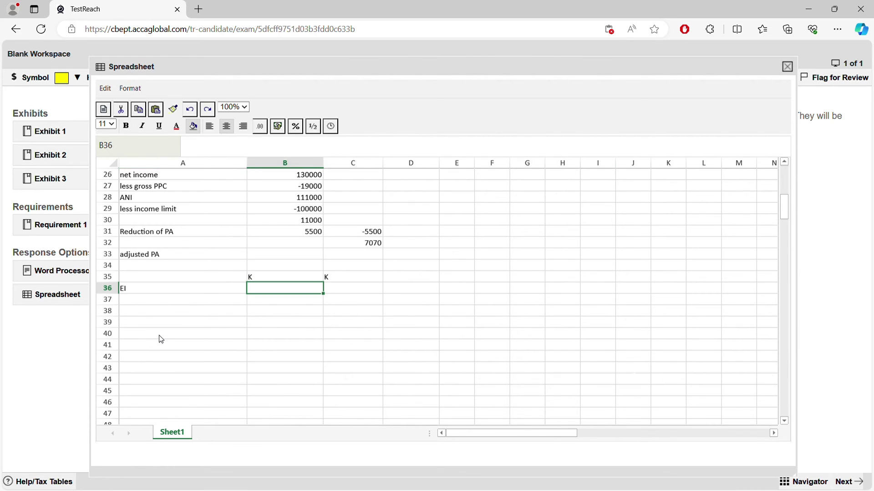
key("Right")
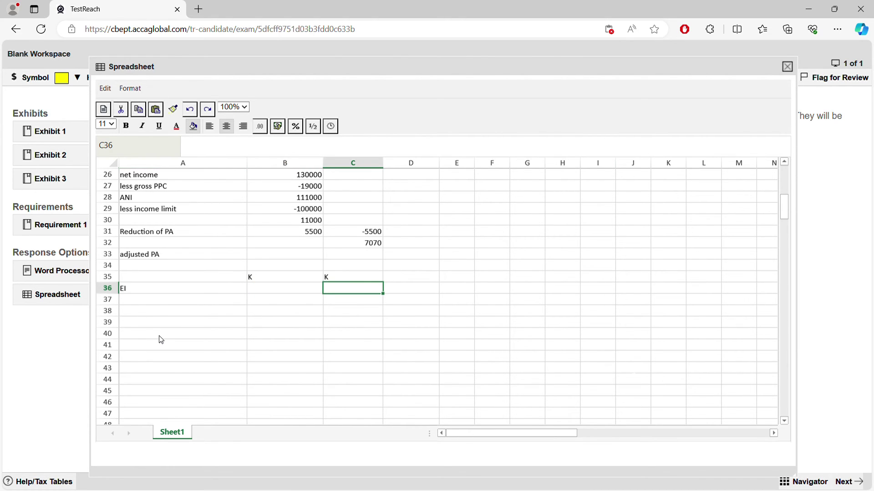
type("=4100")
key("BackSpace")
key("BackSpace")
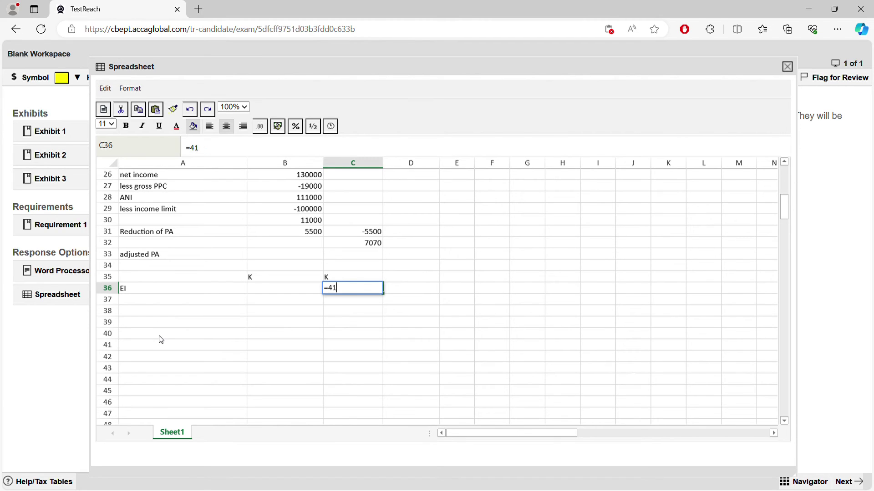
type("550+1875")
Step: Check the allowable employment expenses in the question text and subtract 95 in the C36 formula
left_click(63, 274)
left_click_drag(402, 289, 408, 314)
left_click(412, 290)
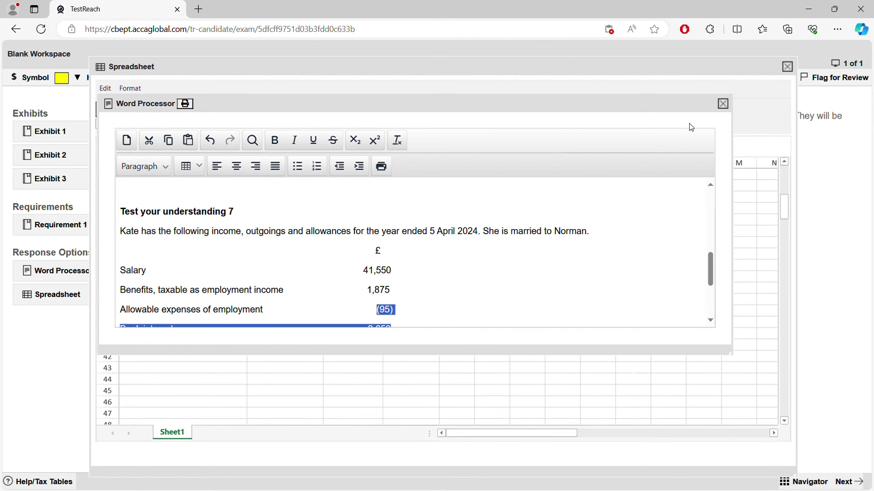
left_click(723, 104)
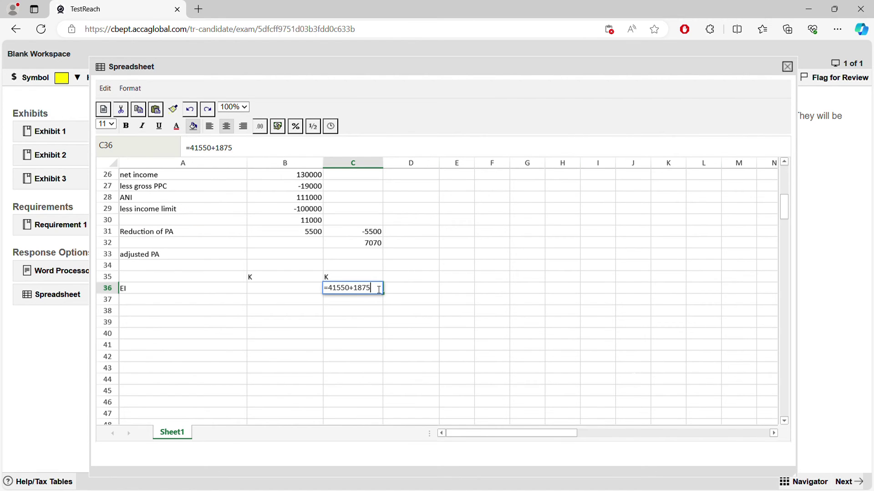
type("-95")
key("Return")
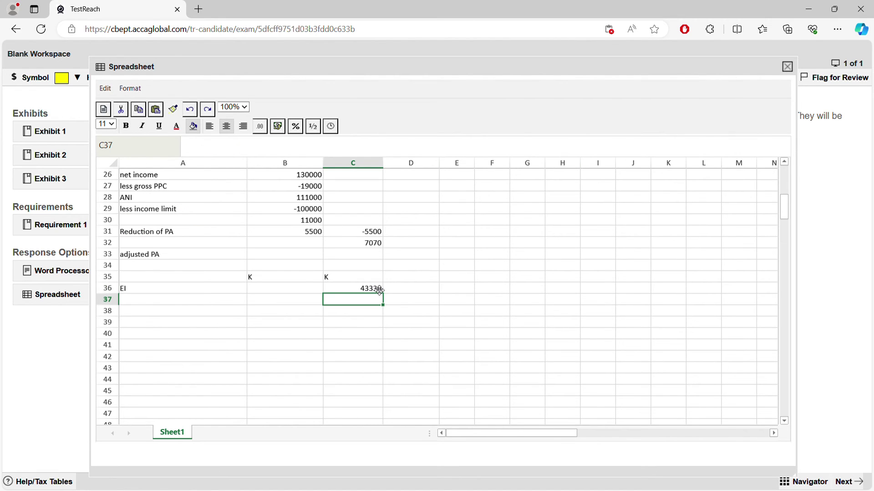
Step: Add a BI row in A37 with 2650 in B37
left_click(206, 302)
type("BI")
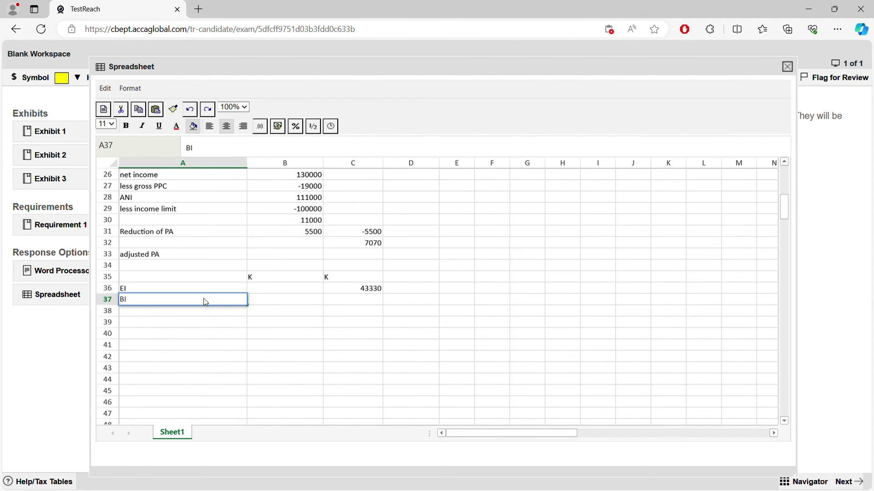
key("Tab")
type("2650")
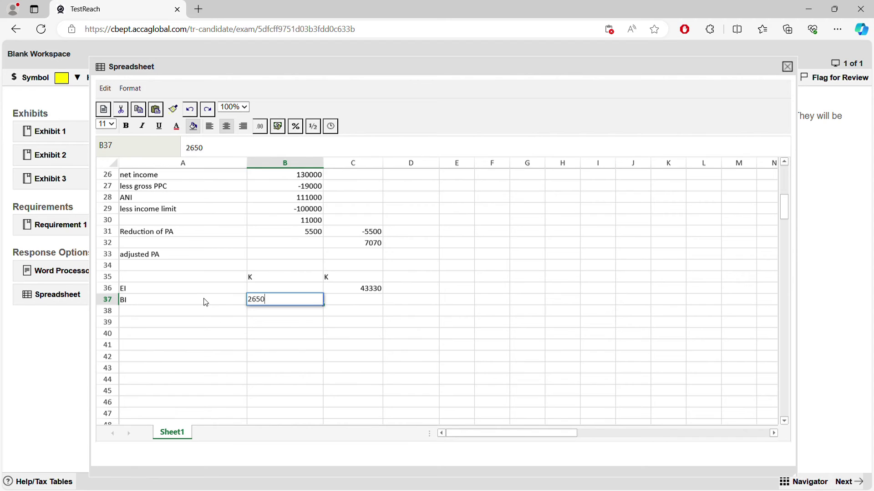
key("Return")
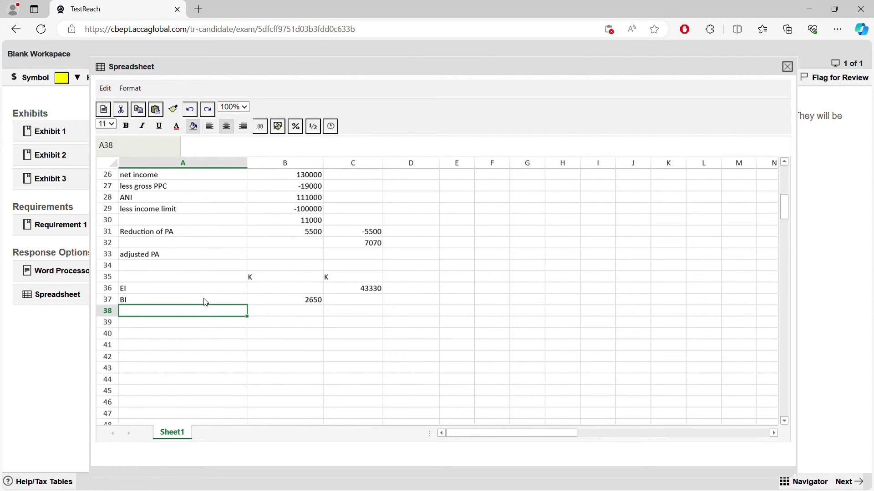
Step: Add a GI row in A38 with the interest rate =3.5% in B38
type("GI")
key("Tab")
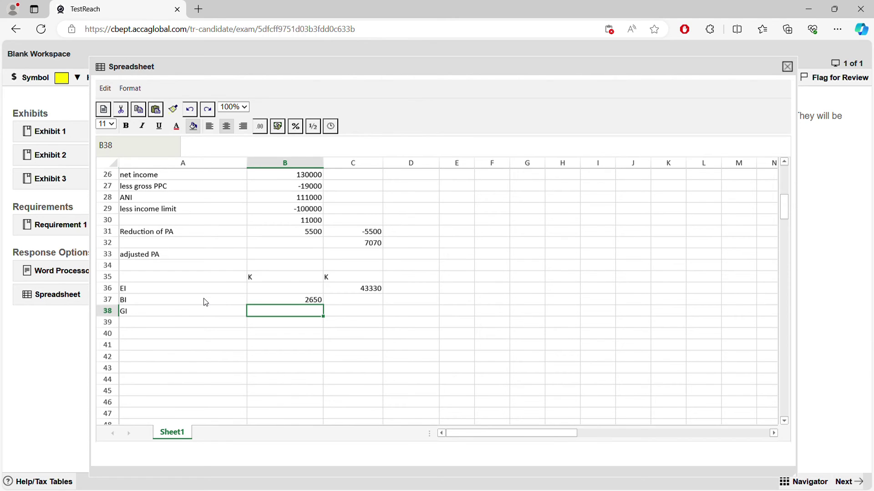
type("3.55")
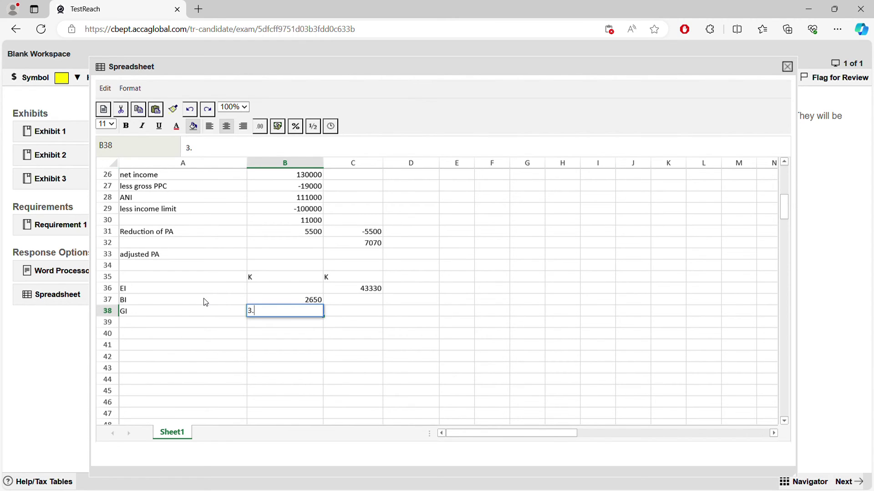
key("BackSpace")
key("BackSpace")
key("BackSpace")
key("BackSpace")
type("-")
key("BackSpace")
type("=3.5%")
key("Return")
Step: Calculate the gilt interest in B39 as =3.5%*5000
type("8")
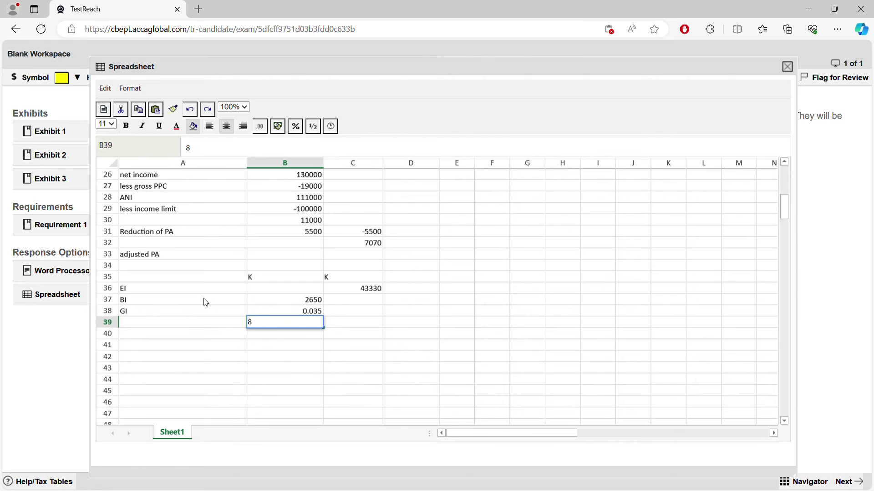
key("BackSpace")
type("=3.5%*5000")
key("Return")
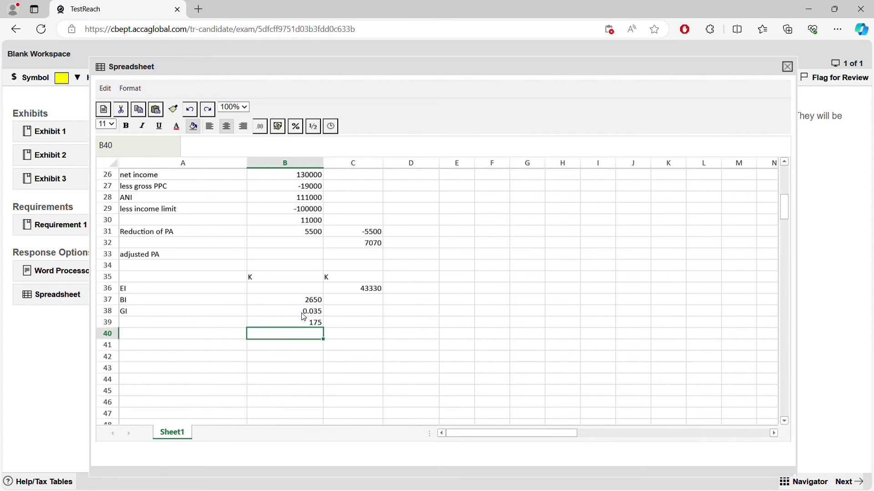
Step: Add an ISA (exempt) row in A40 with 0 in B40
left_click(222, 339)
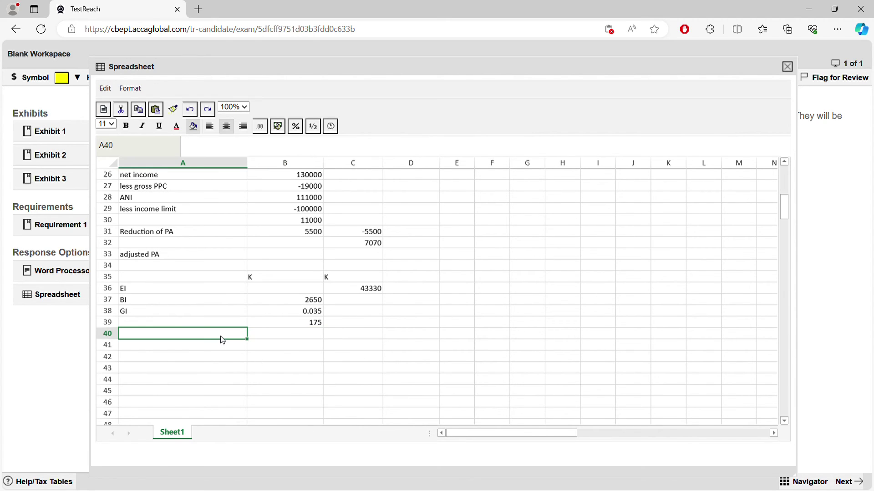
type("ISA ")
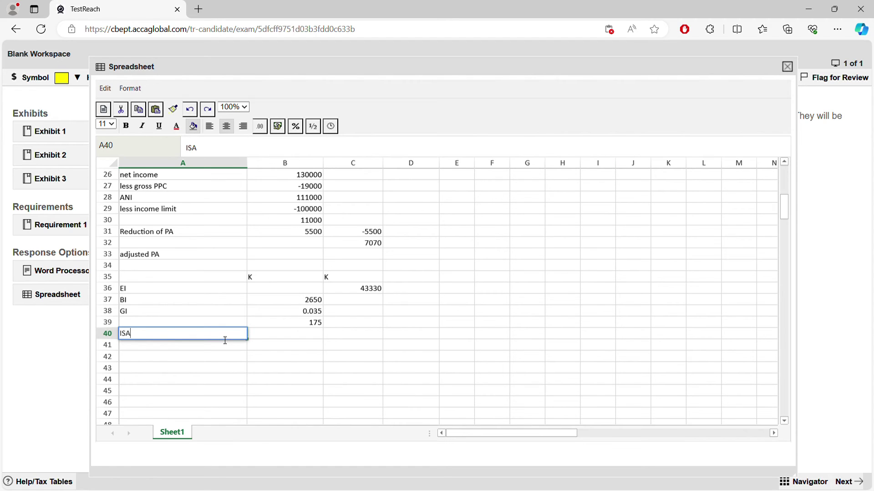
type("(exempt)")
left_click(295, 334)
type("0")
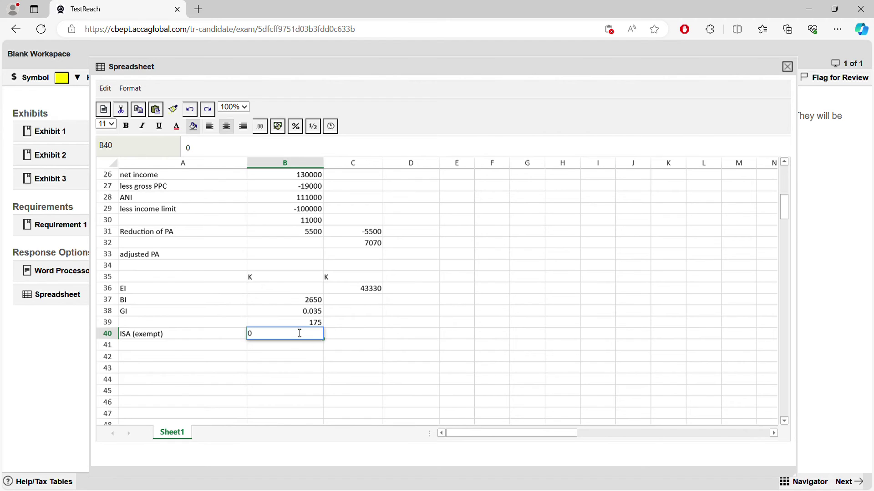
key("Return")
Step: Add a property income row in A41 with =4100/2 in B41
key("Left")
type("pr")
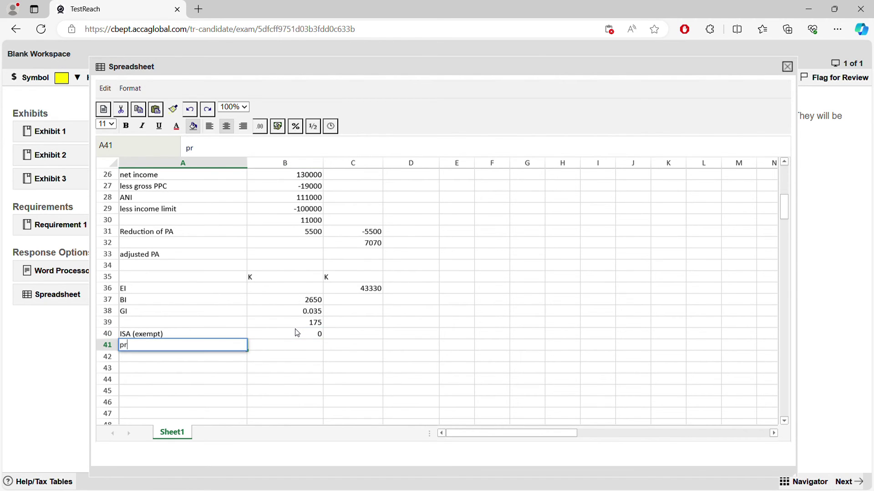
type("operty  income")
key("Tab")
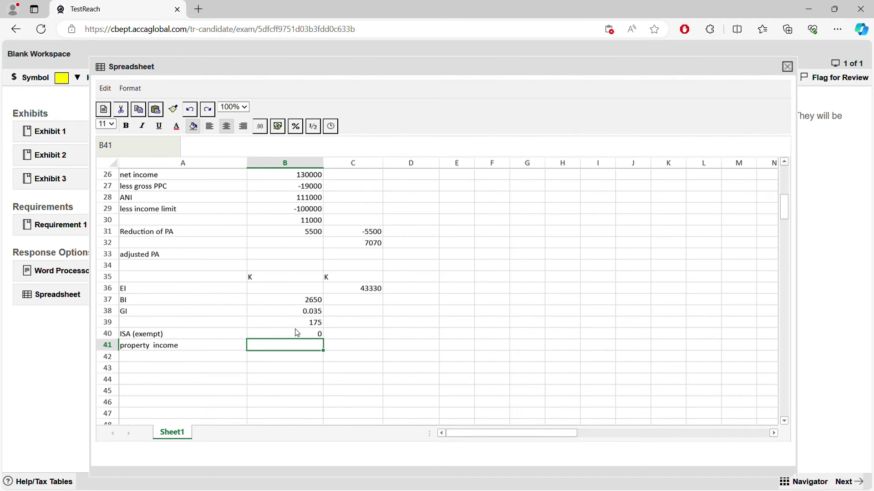
type("=4100/2")
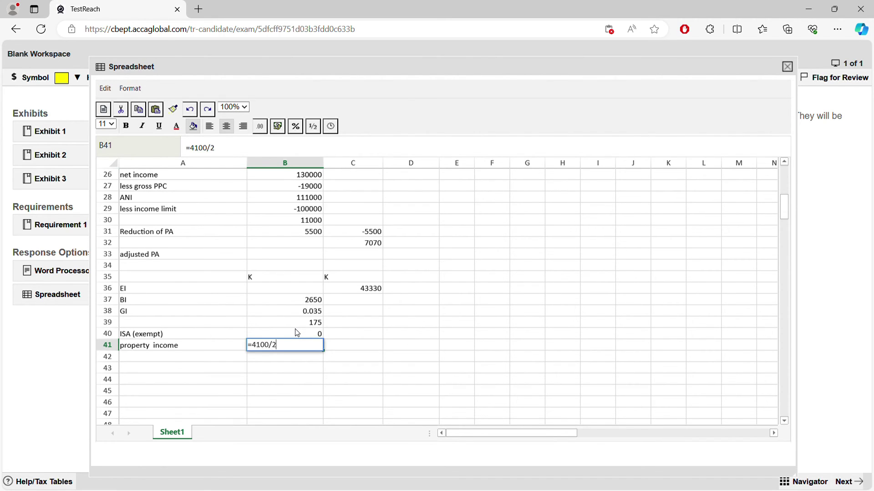
key("Return")
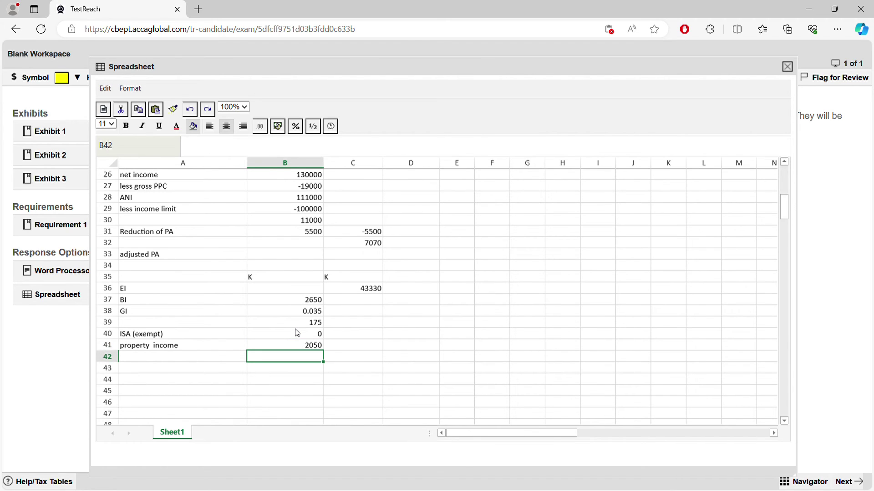
Step: Label A42 as Total I and select C41 beside the property income row
key("Left")
type("T")
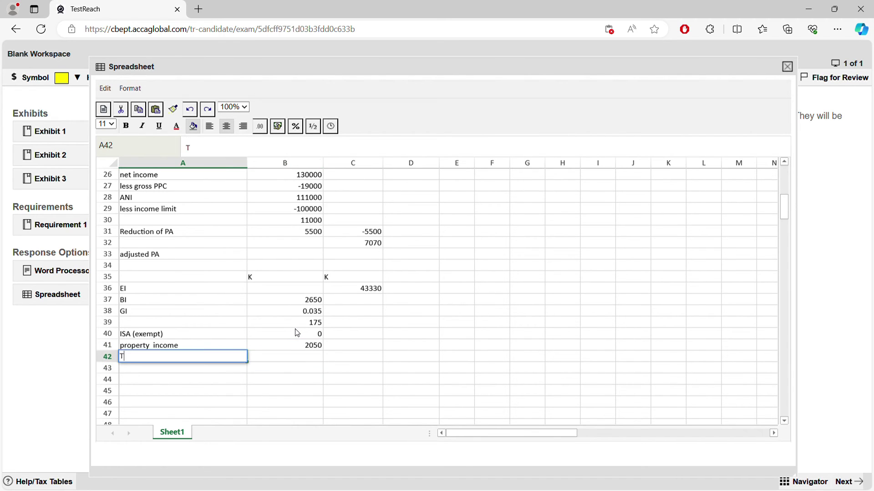
type("otal")
key("Right")
key("Right")
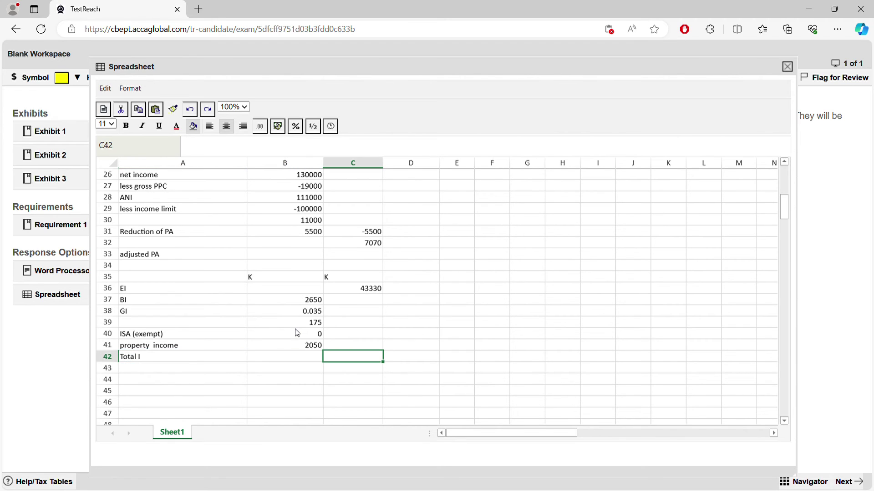
type("=")
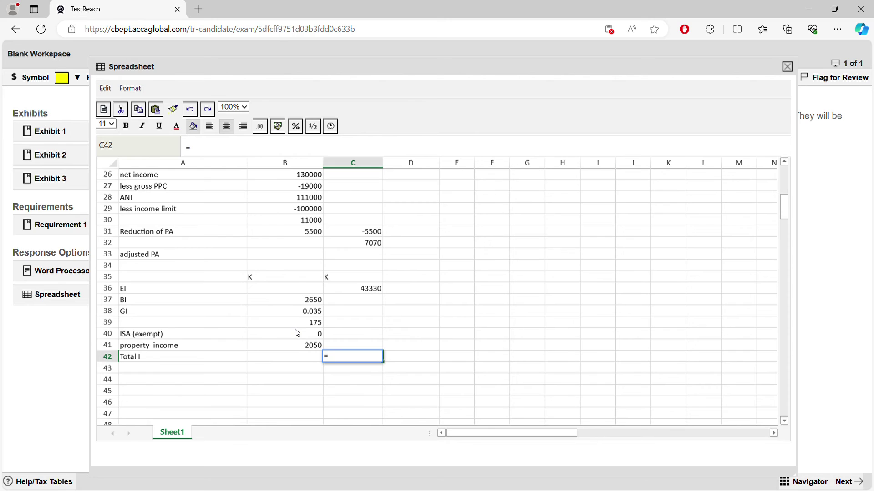
key("BackSpace")
key("Up")
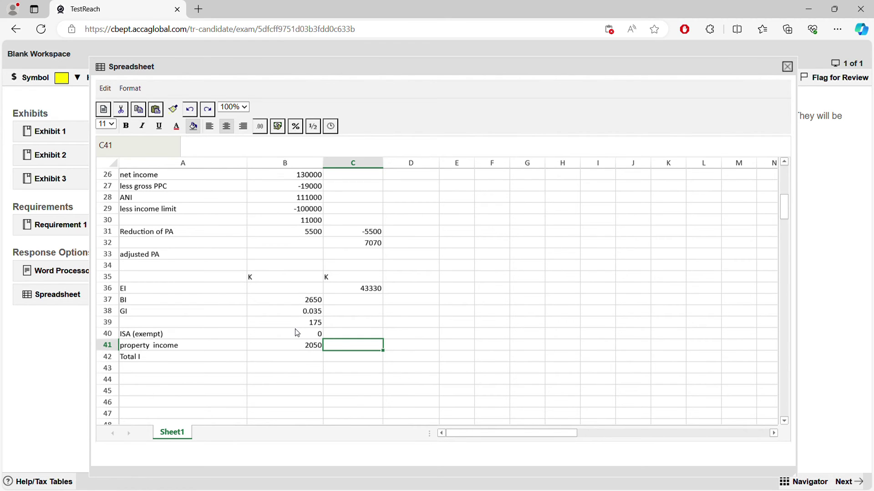
type("=si")
type("m")
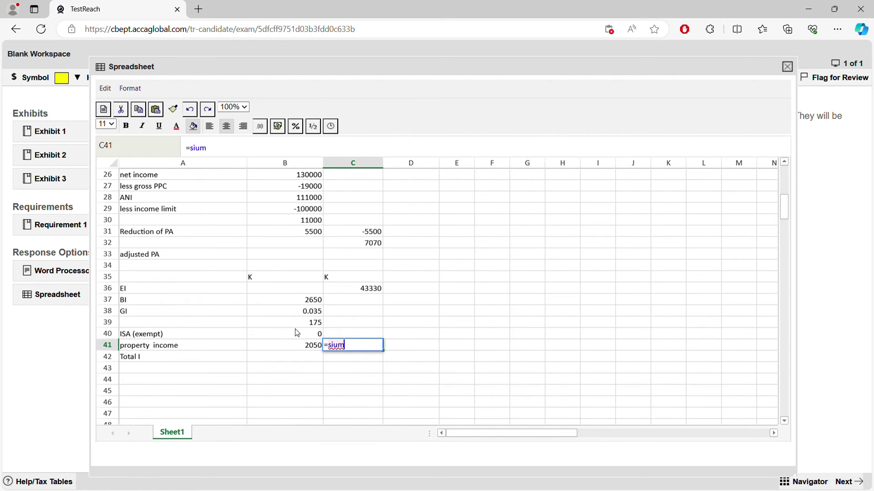
key("BackSpace")
key("BackSpace")
type("um")
key("Up")
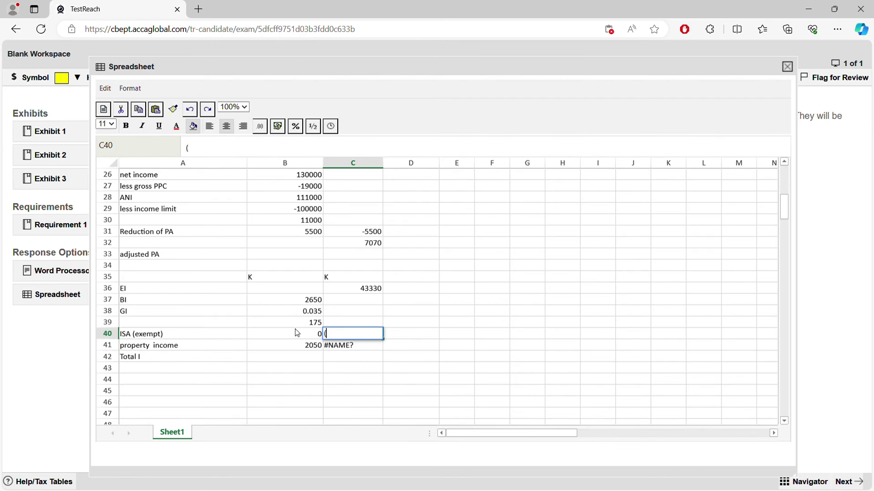
key("Down")
key("Delete")
key("Up")
type("(")
key("BackSpace")
key("Down")
Step: Subtotal the non-employment income from B37 to B41 in C41 with the SUM function
type("=sum(")
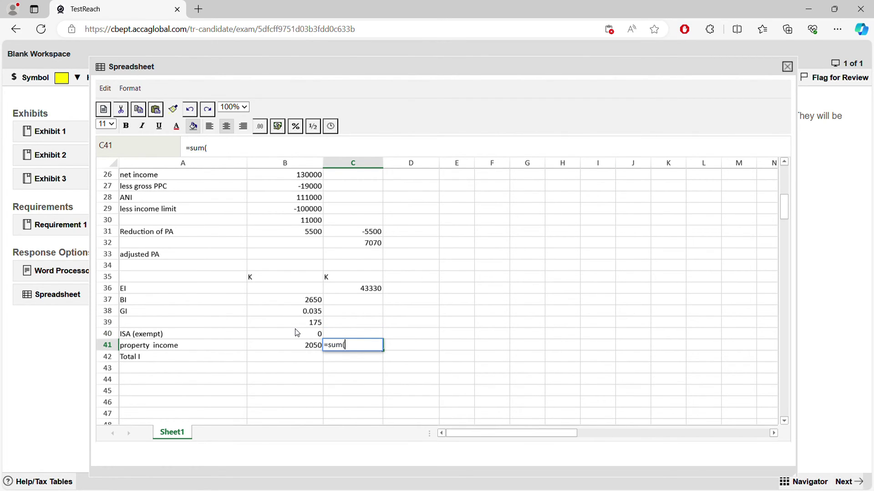
left_click_drag(308, 301, 309, 342)
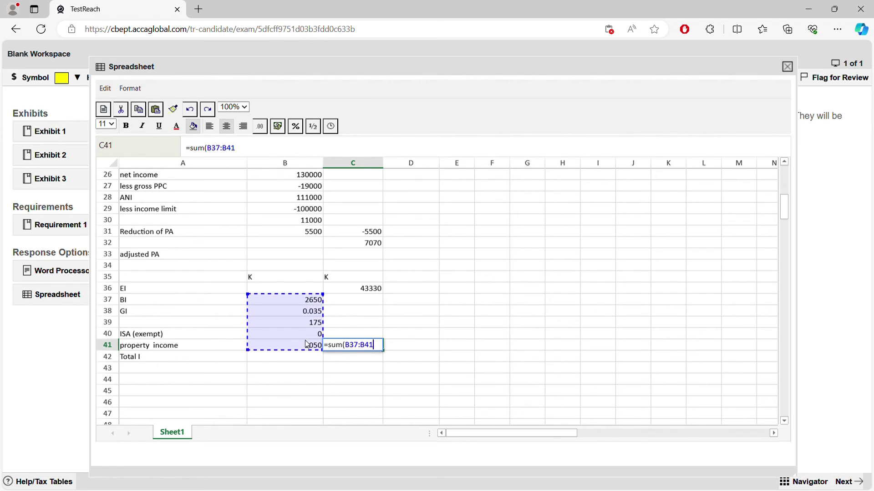
key("Return")
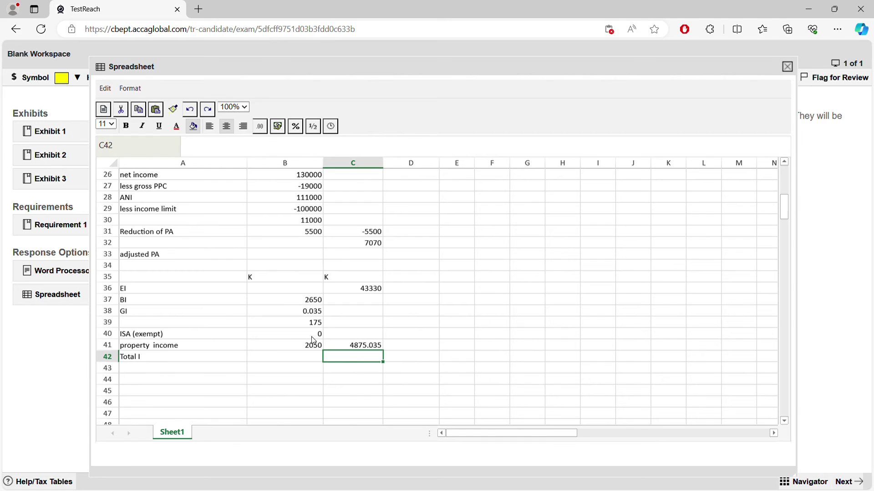
Step: Try to format the subtotal in C41 as 0.00 and with the custom number format 0
left_click(367, 345)
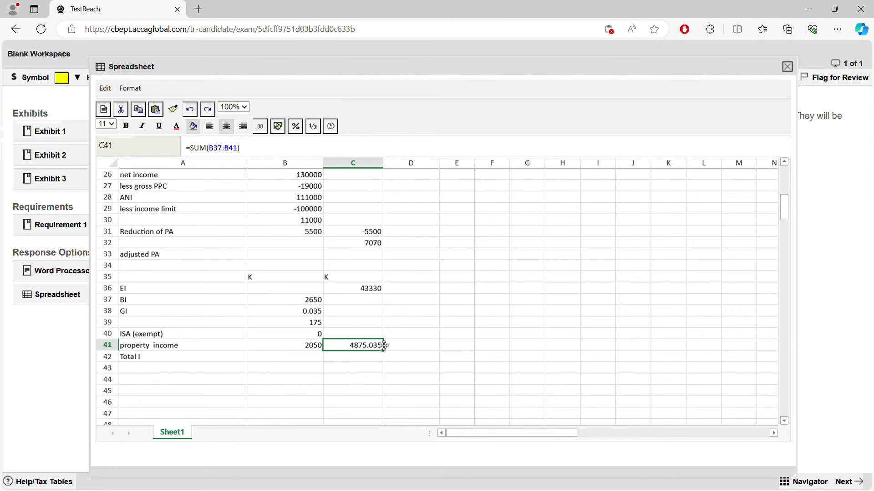
left_click(263, 137)
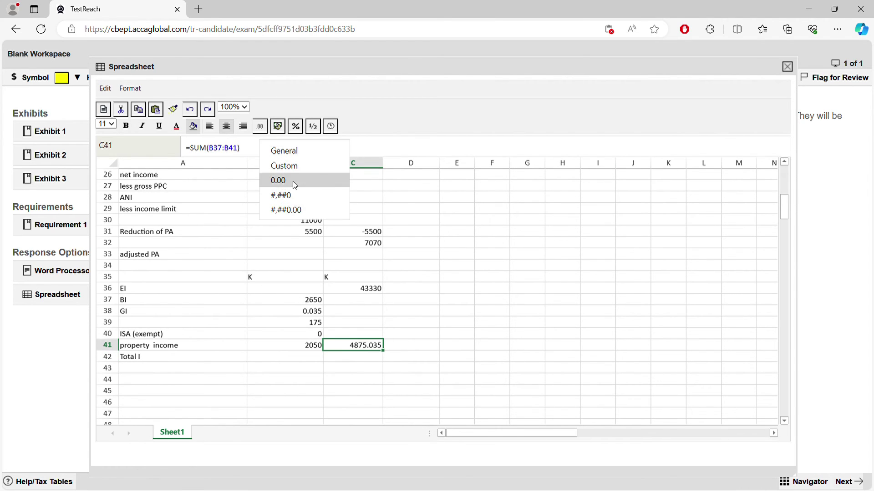
left_click(295, 178)
left_click(260, 127)
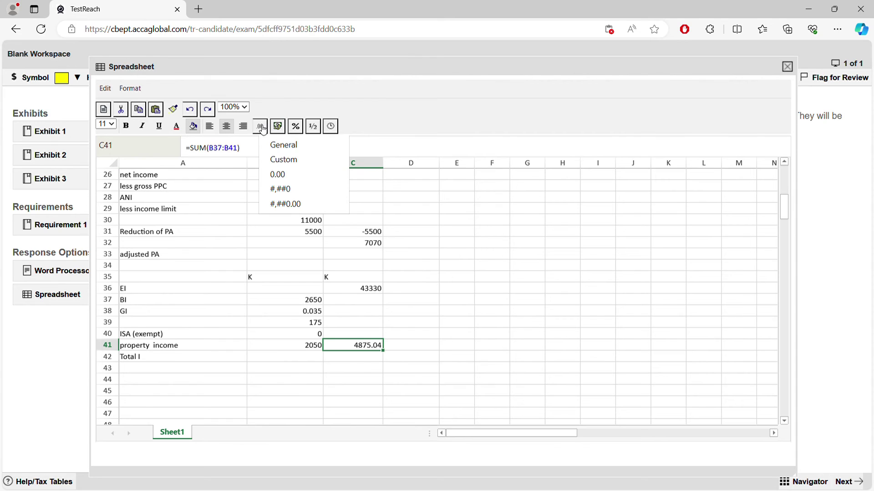
left_click(284, 159)
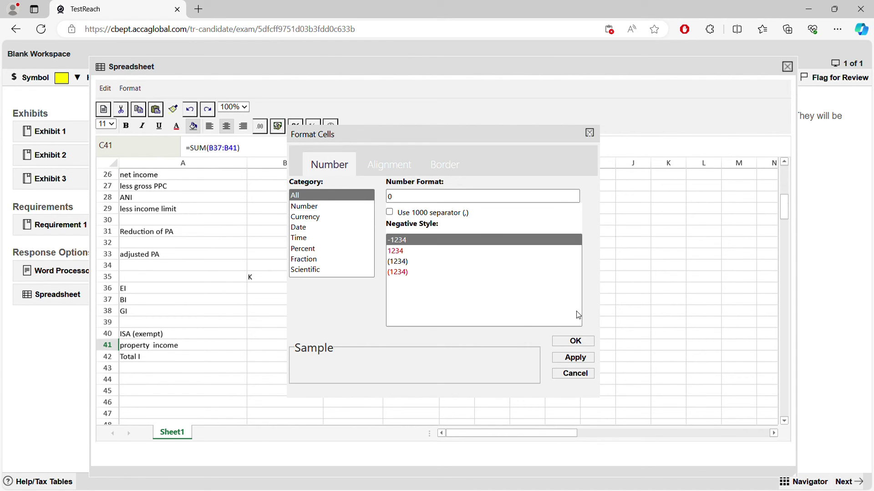
left_click(306, 197)
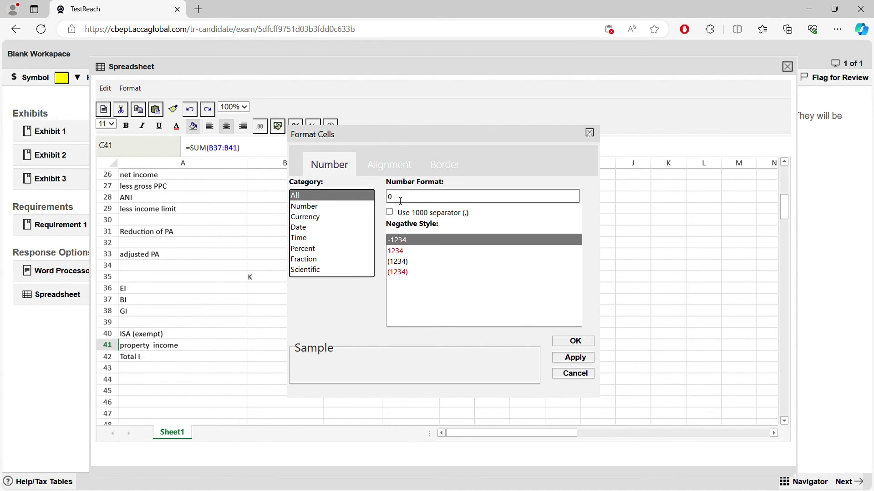
left_click(304, 206)
left_click(337, 195)
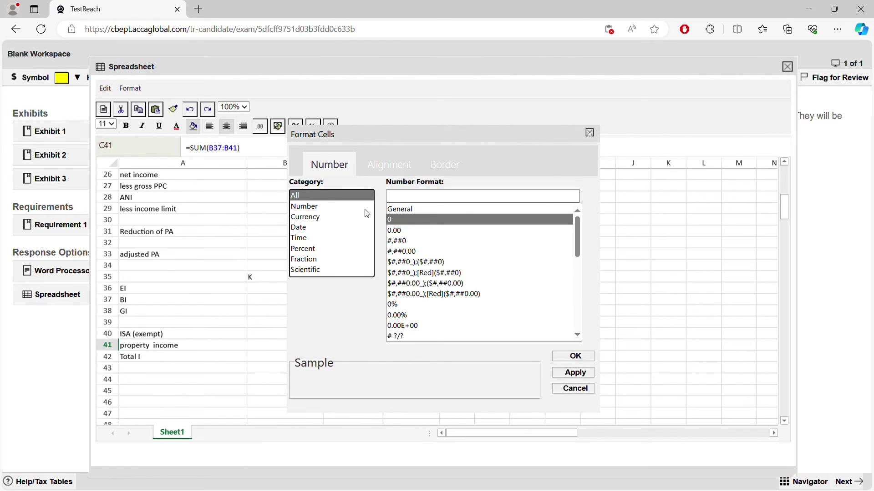
left_click(423, 220)
left_click(575, 356)
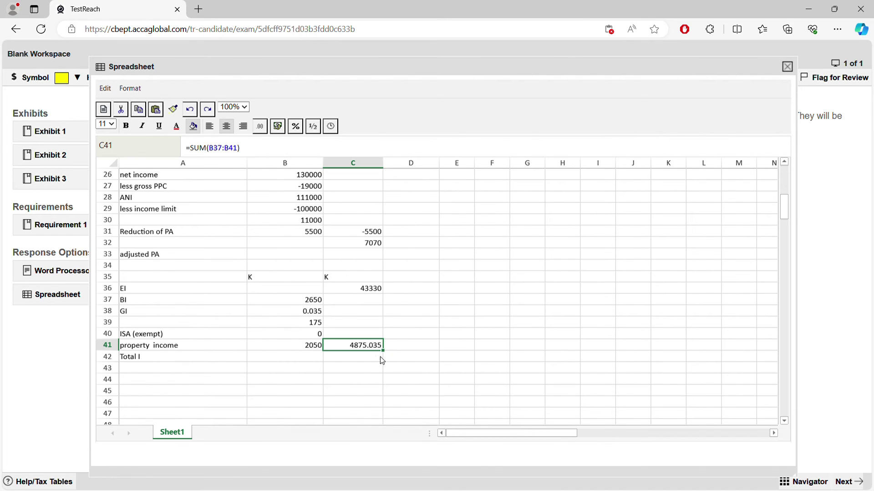
Step: Apply the custom number format 0 to the subtotal in C41
left_click(266, 131)
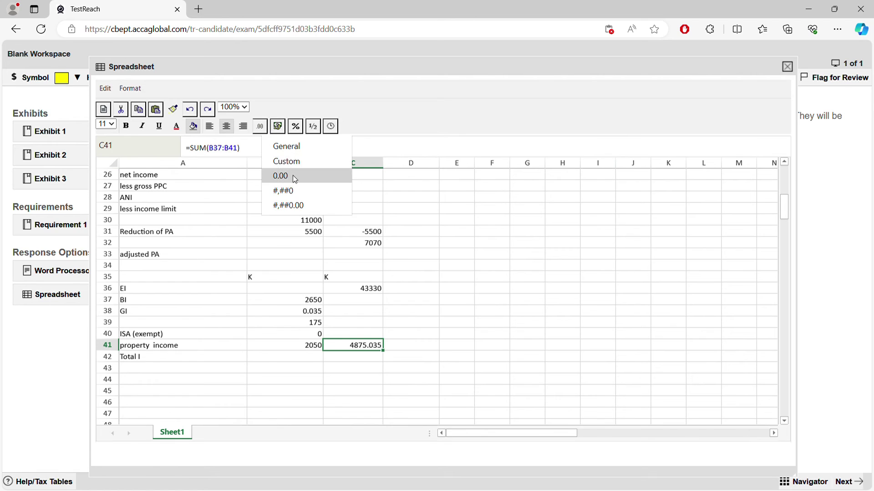
left_click(292, 160)
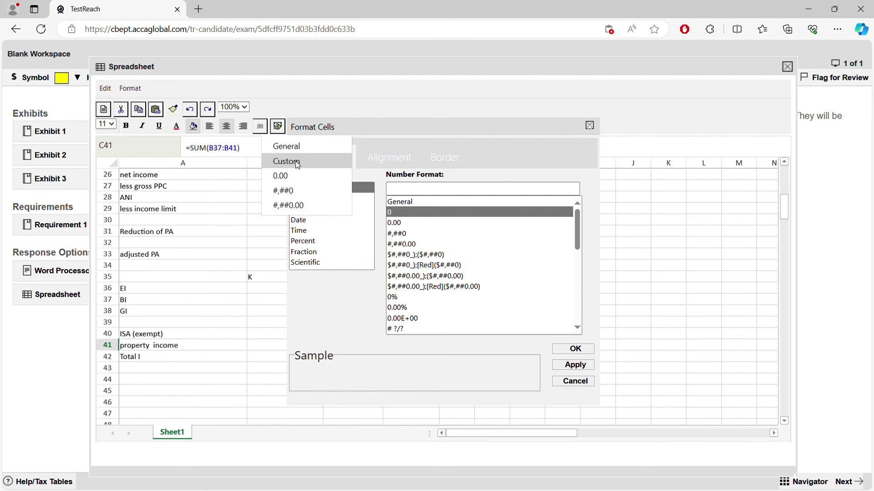
left_click(423, 222)
left_click(414, 212)
left_click(573, 355)
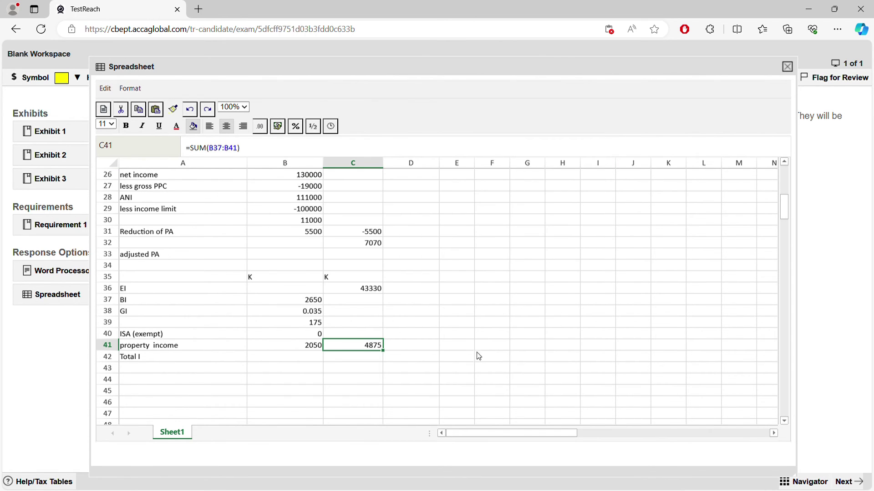
Step: Extend the GI formula in B38 to =3.5%*5000
left_click(375, 358)
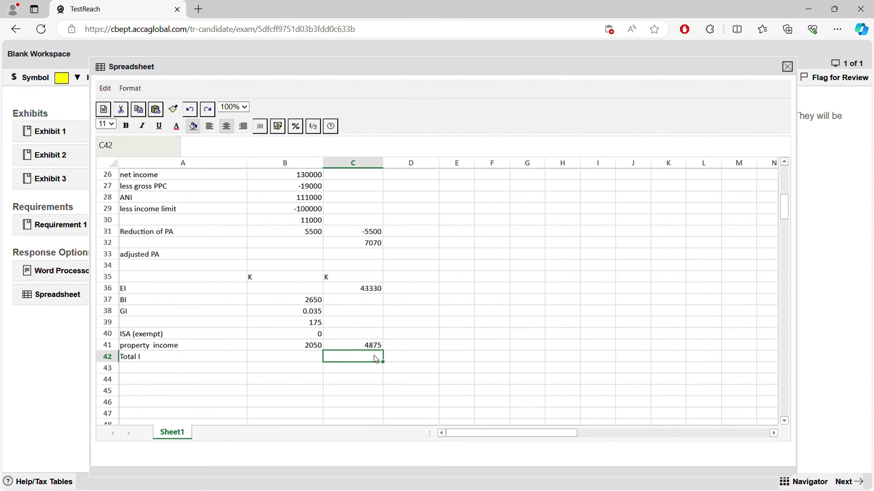
double_click(318, 313)
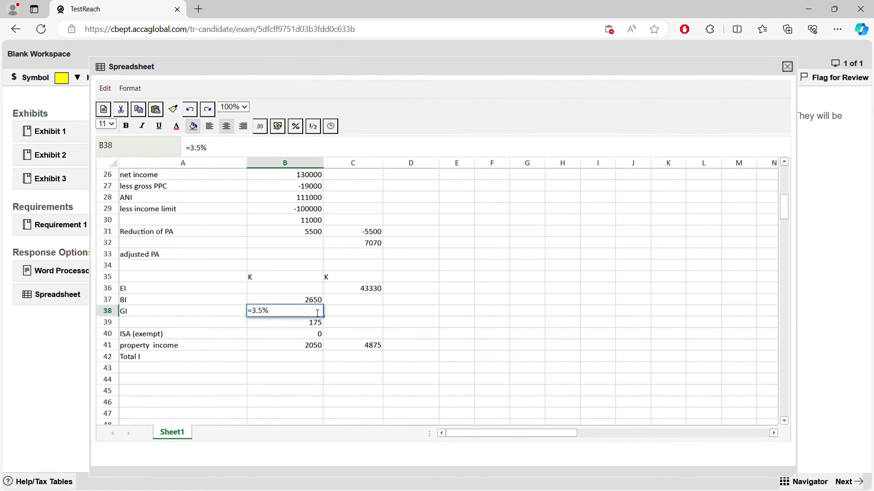
type("*5000")
key("Return")
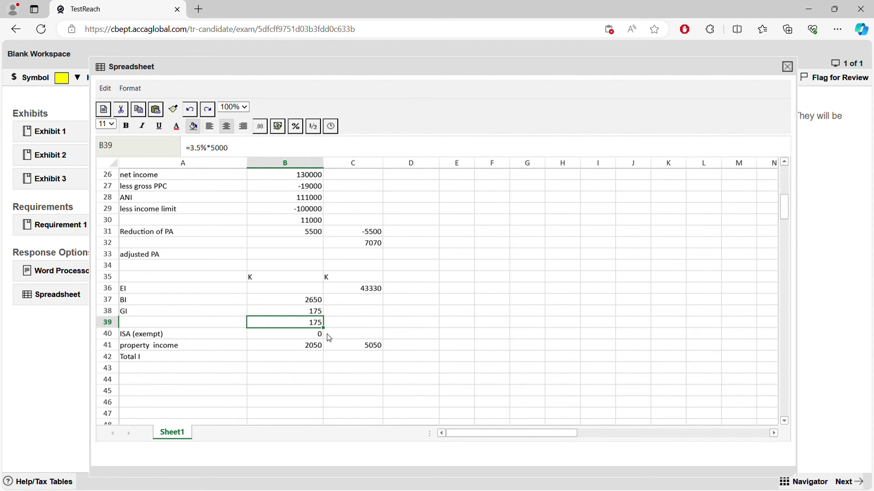
Step: Replace the GI formula in B38 with the value 2115
double_click(312, 312)
left_click_drag(304, 313, 202, 305)
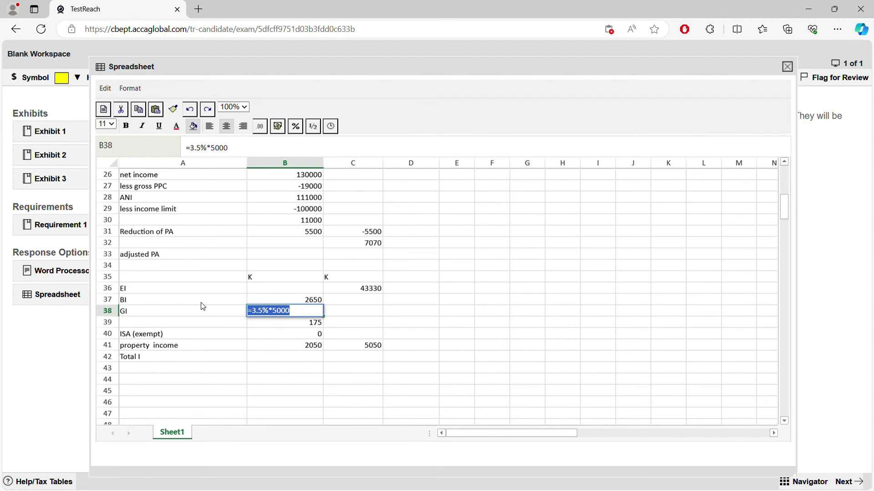
type("2")
type("11")
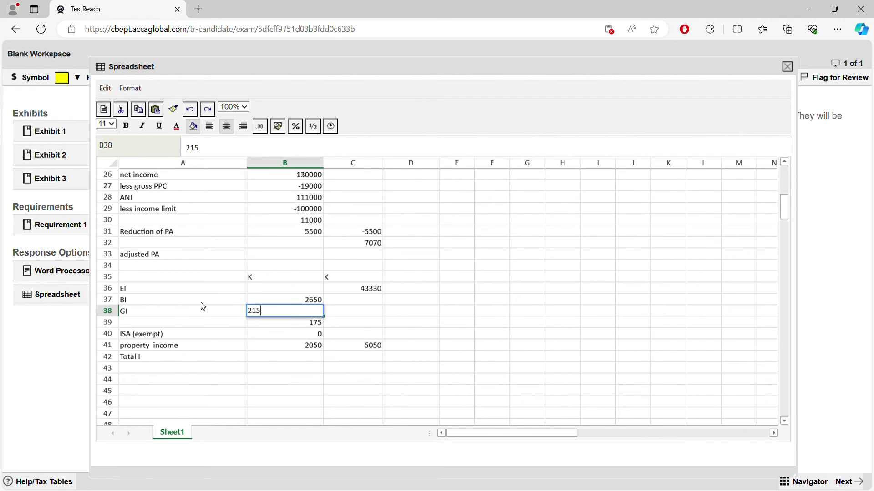
key("BackSpace")
type("15")
key("Return")
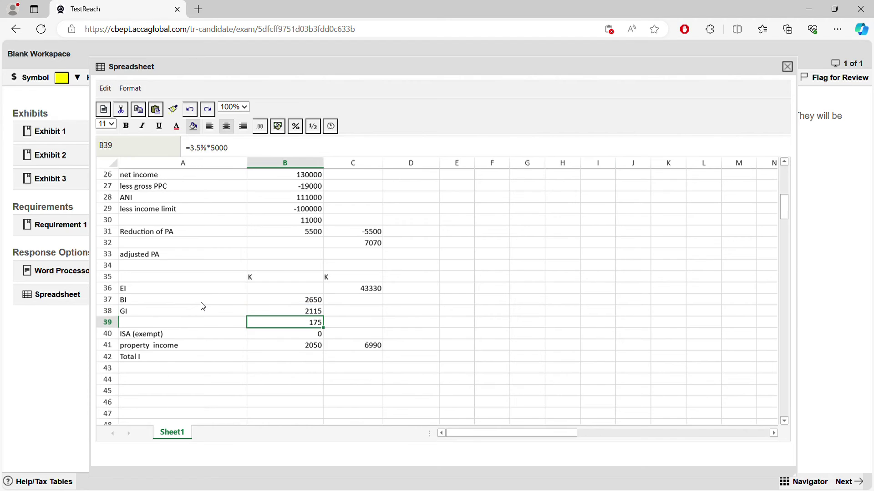
Step: Calculate total income in C42 with a SUM of C36 to C41
left_click(360, 358)
type("=sum(")
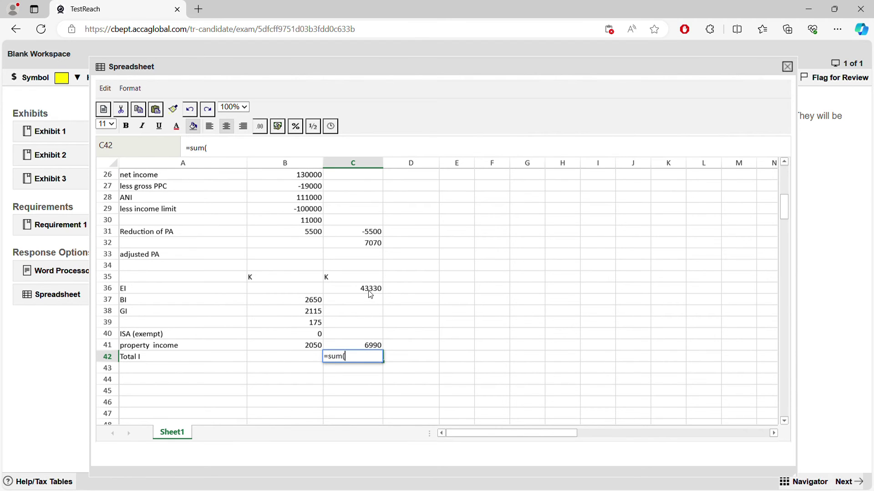
left_click_drag(370, 288, 372, 342)
key("Return")
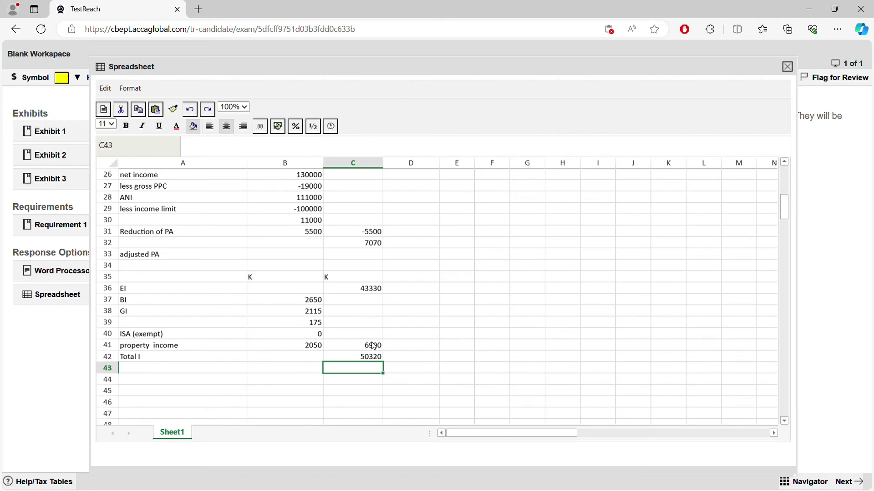
Step: Add a less pa row in A43 with -12570 in C43
left_click(210, 367)
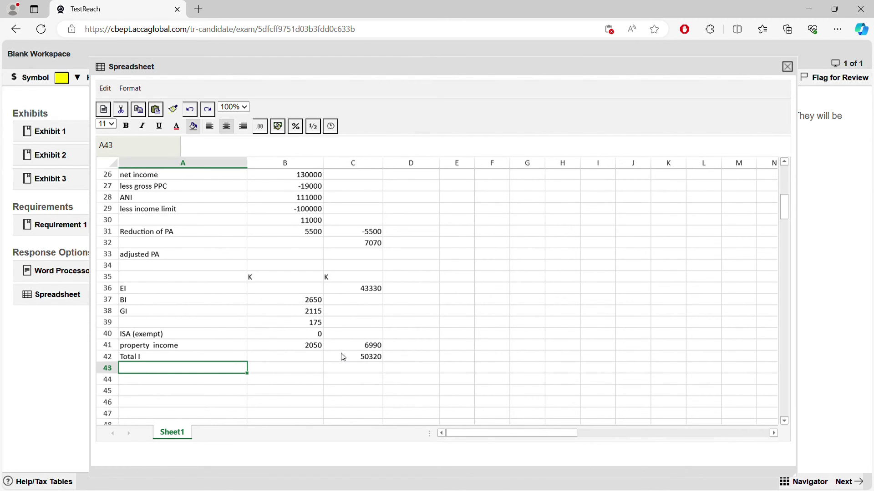
type("less pa")
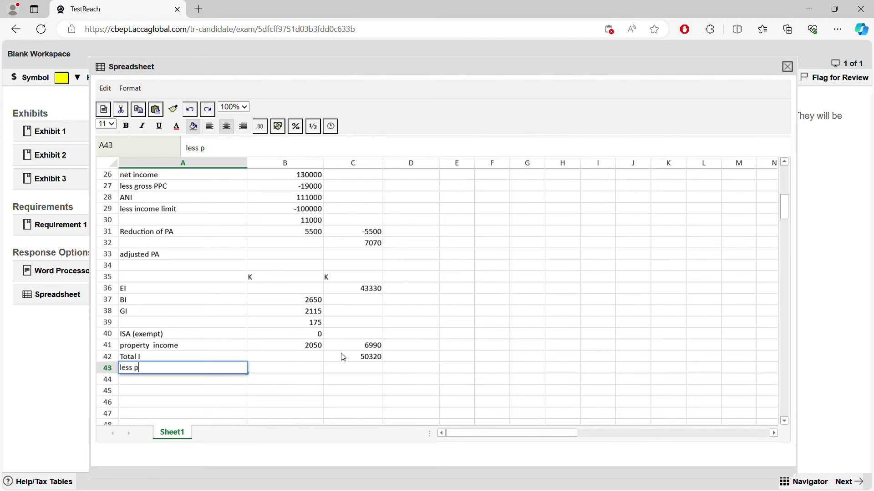
key("Tab")
key("Tab")
type("-")
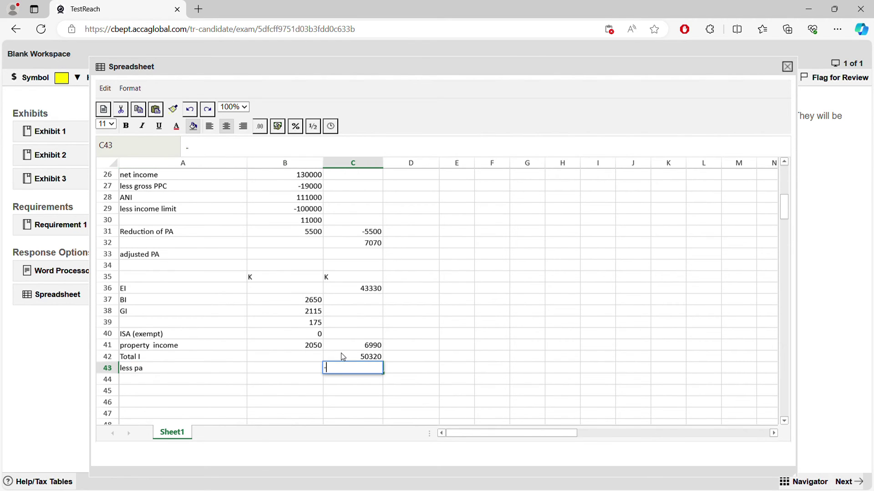
type("12567")
key("BackSpace")
key("BackSpace")
type("70")
key("Return")
Step: Calculate taxable income in C44 by summing C42 and C43
type("=sum(")
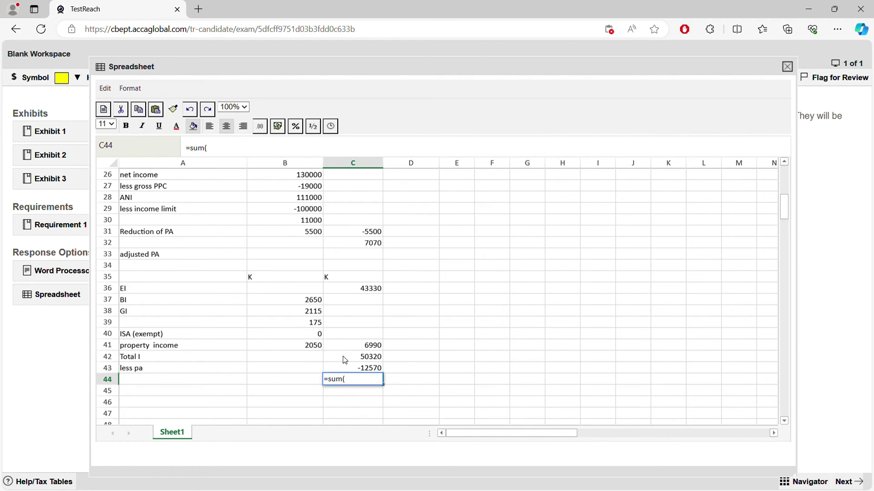
left_click_drag(343, 358, 345, 365)
key("Return")
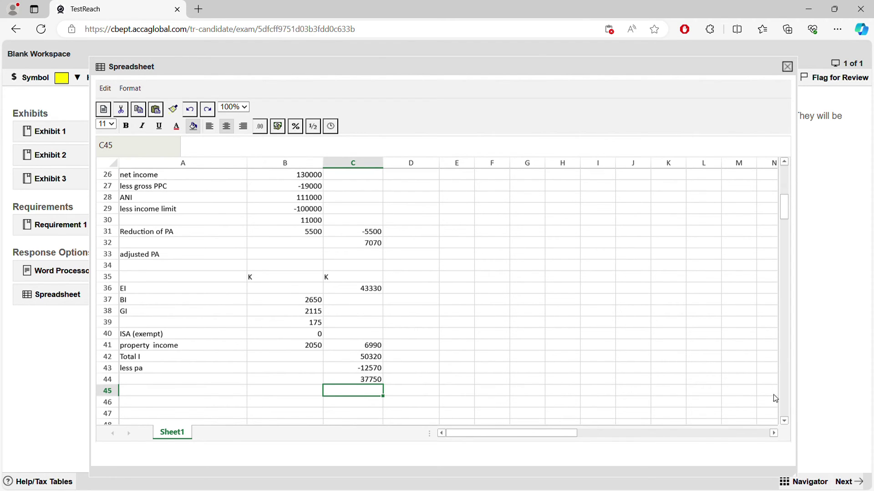
Step: Reposition and widen the spreadsheet window, and check the formulas behind the property income in B41 and the employment income in C36
left_click_drag(529, 69, 518, 53)
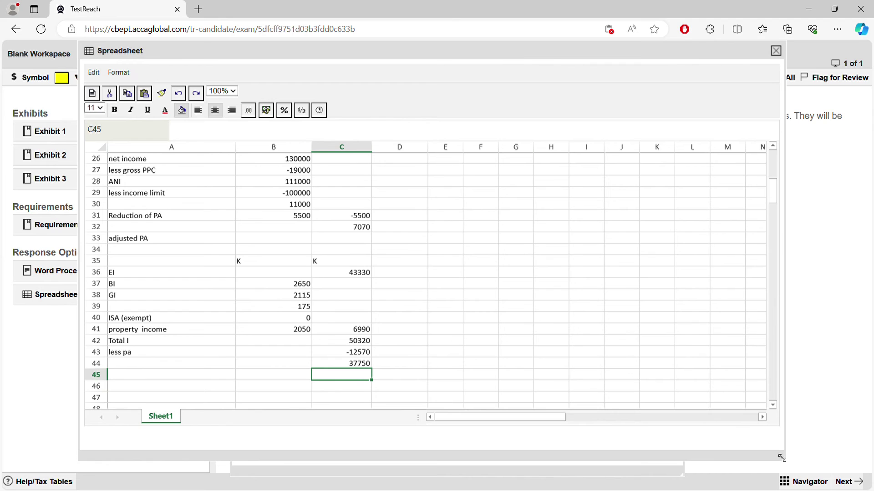
left_click_drag(782, 462, 821, 453)
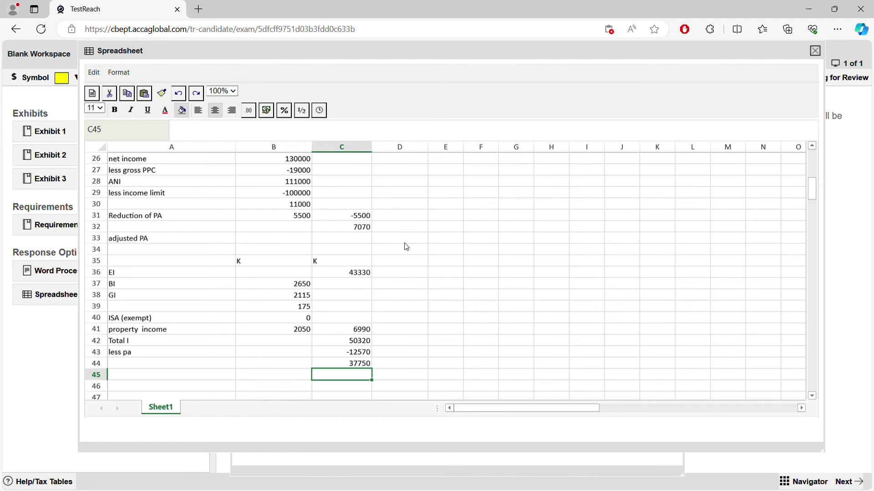
left_click(295, 330)
left_click(367, 275)
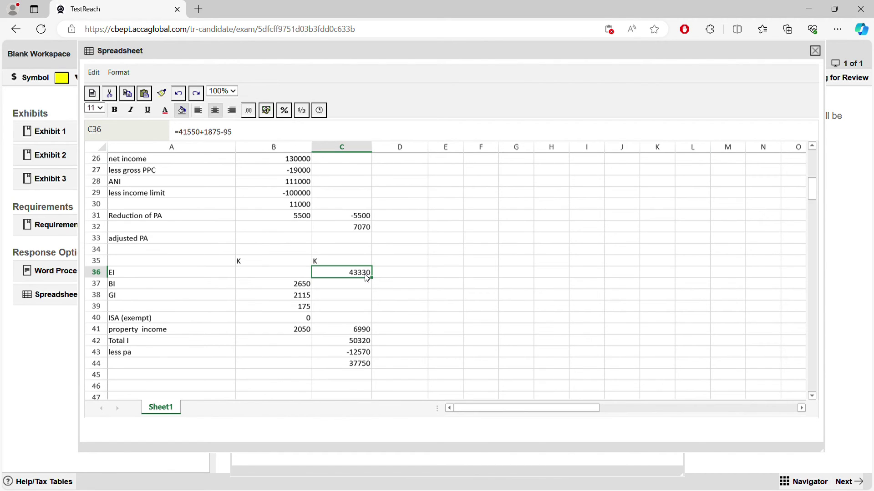
Step: Set the employment income in B4 of the income tax computation to 43330
left_click(212, 388)
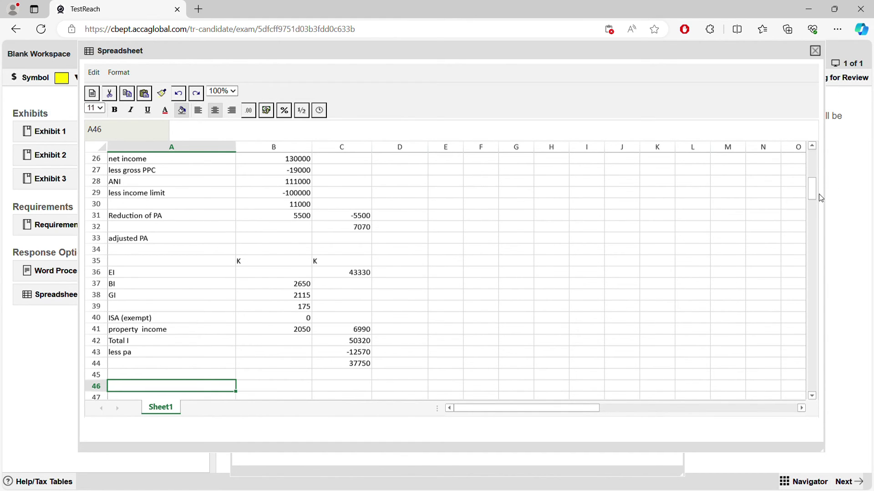
scroll(815, 182, "up", 8)
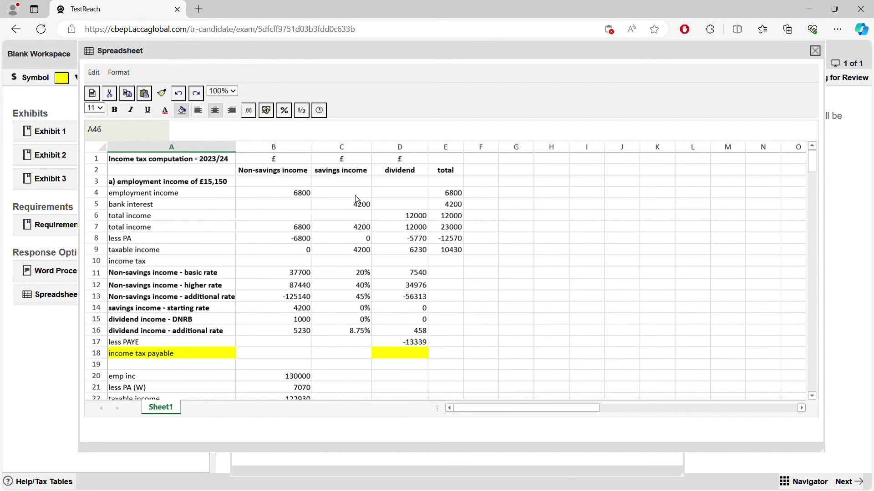
left_click(306, 195)
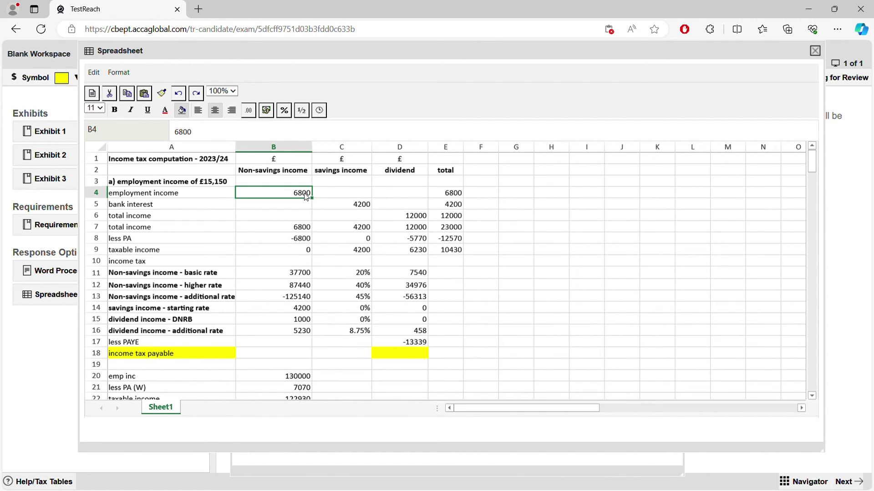
double_click(306, 195)
double_click(306, 196)
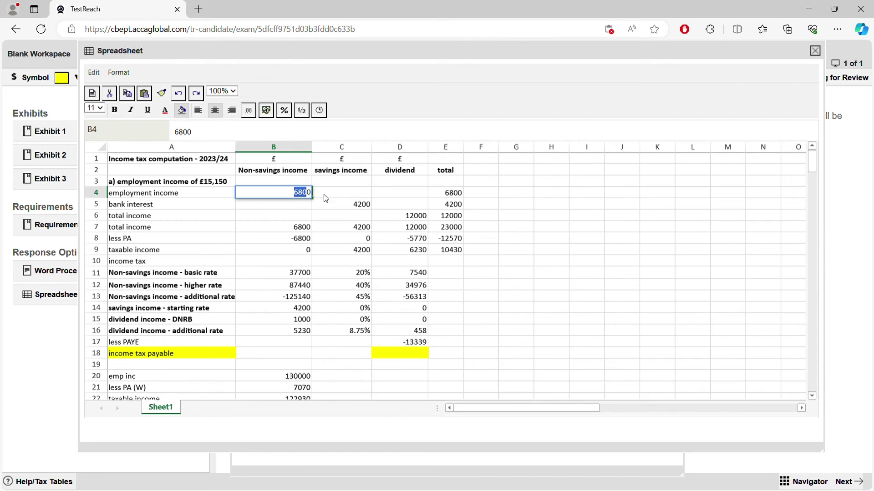
type("43330")
left_click(342, 201)
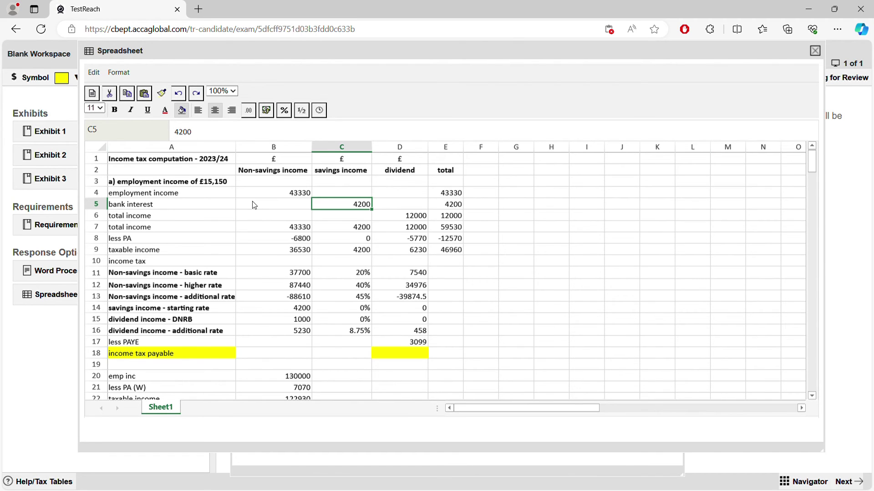
Step: Set the bank interest in C5 to 2650
double_click(354, 208)
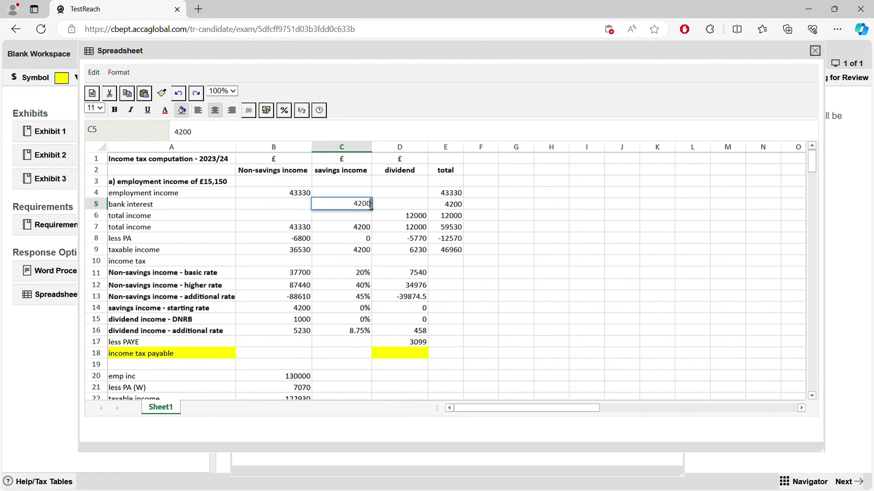
left_click_drag(358, 205, 394, 207)
left_click(378, 231)
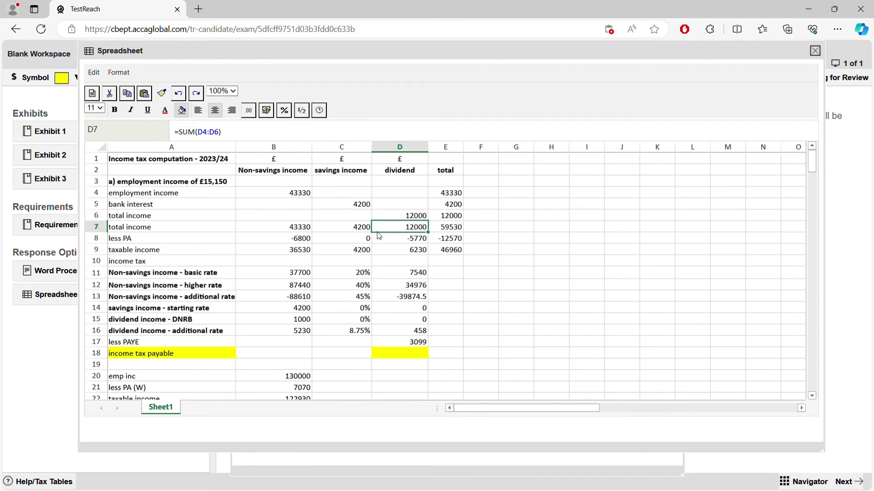
left_click(354, 197)
left_click(351, 205)
double_click(351, 205)
left_click_drag(353, 205, 392, 206)
type("2650")
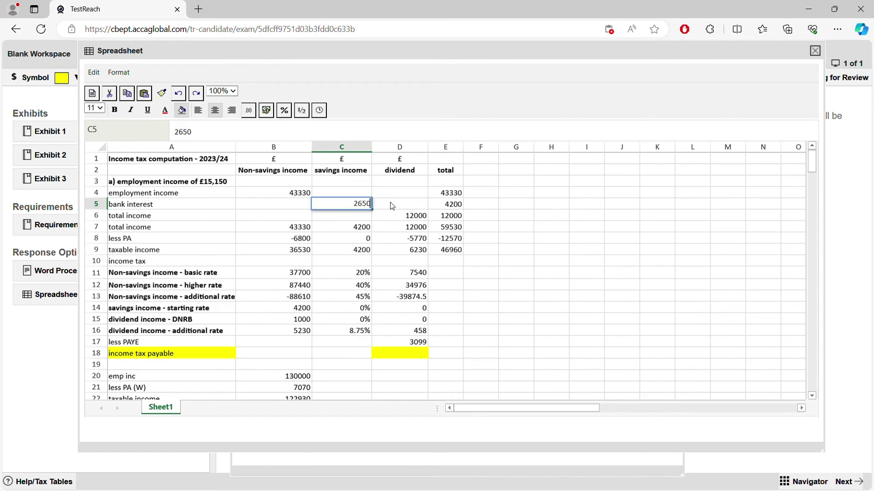
key("Return")
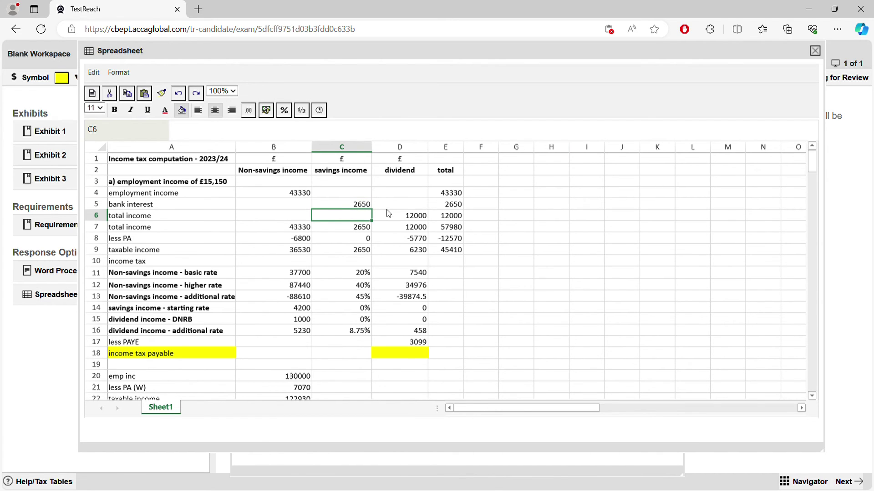
Step: Enter 2115 in C6 and 175 in C7 as further savings income
type("2115")
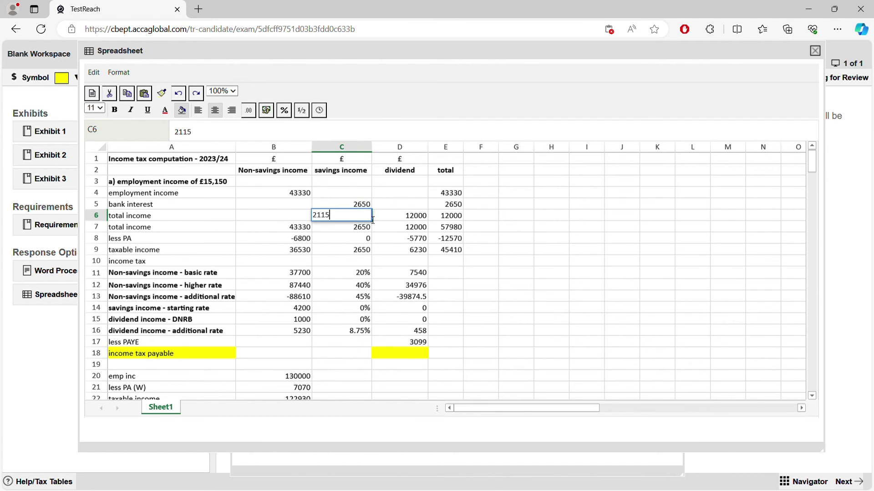
key("Return")
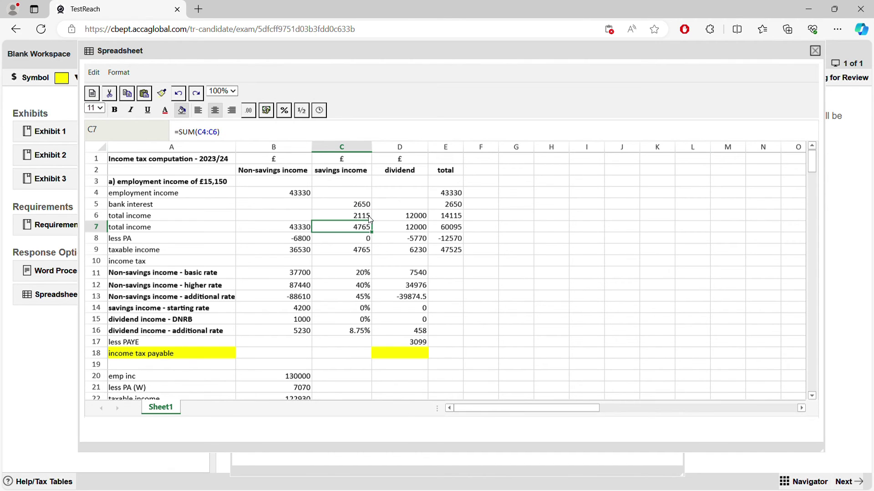
type("175")
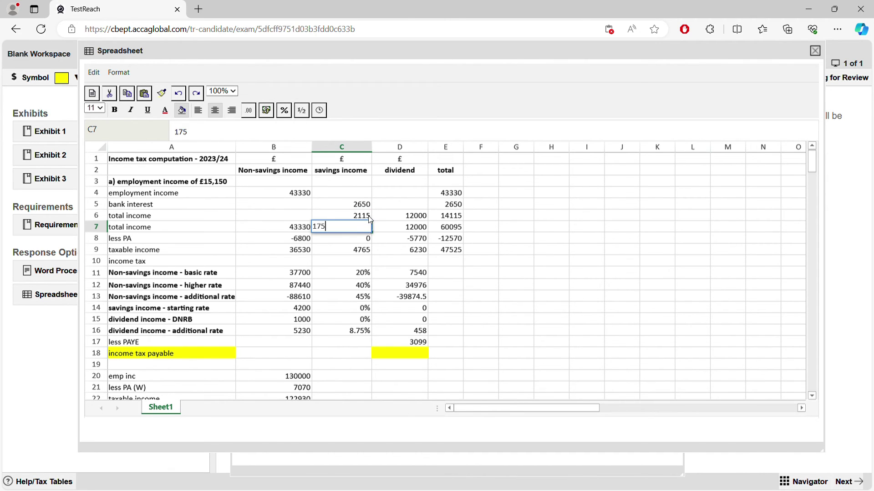
key("Return")
Step: Clear the dividend amount in D6 and the old total income formulas in B7, D7 and E7
left_click(280, 229)
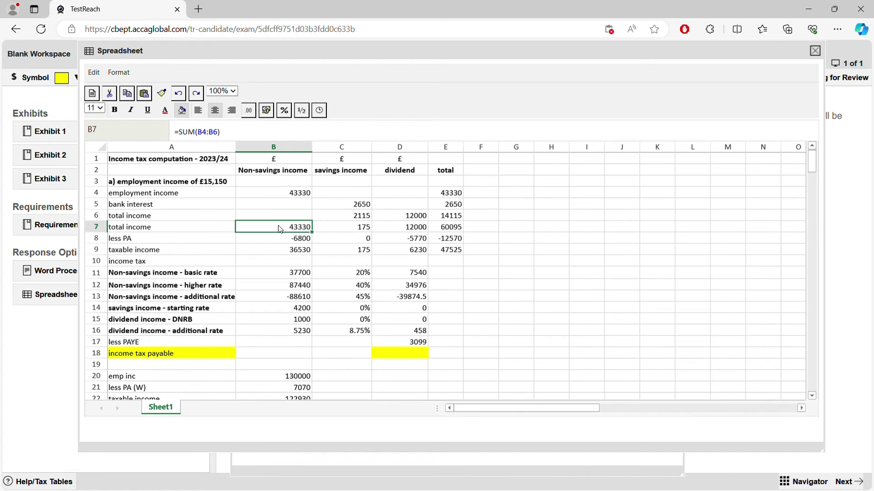
key("Delete")
key("Right")
key("Right")
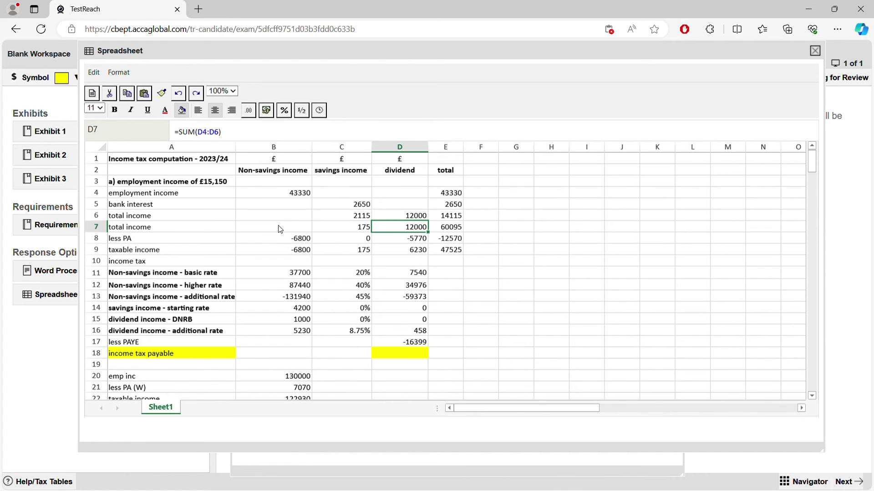
key("Up")
key("Delete")
key("Down")
key("Delete")
key("Right")
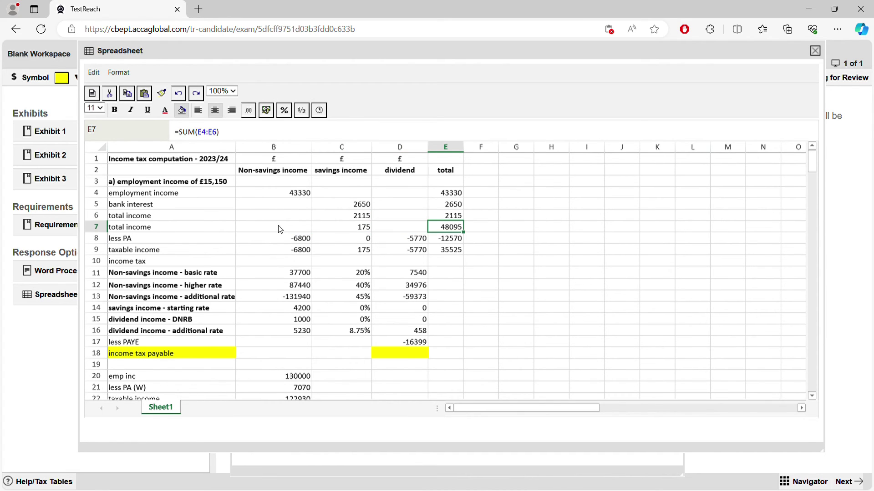
key("Left")
key("Right")
key("Delete")
key("Left")
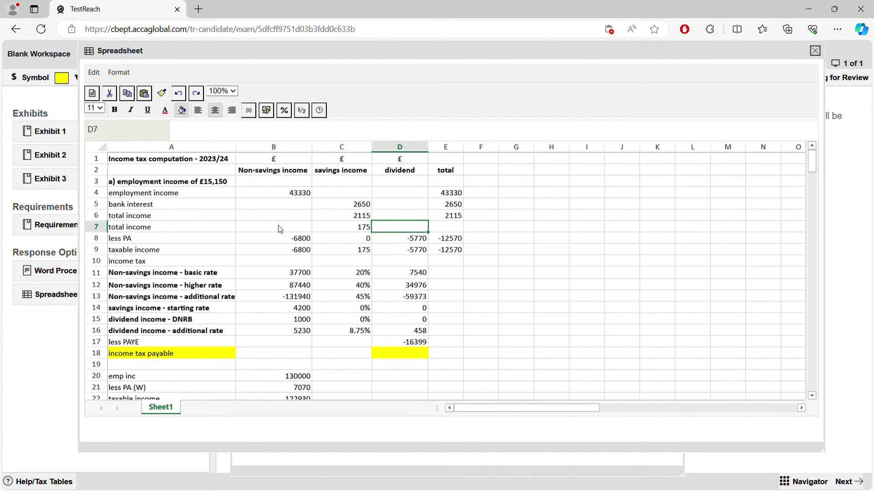
Step: Clear the old personal allowance amounts in B8, D8 and E8
key("Down")
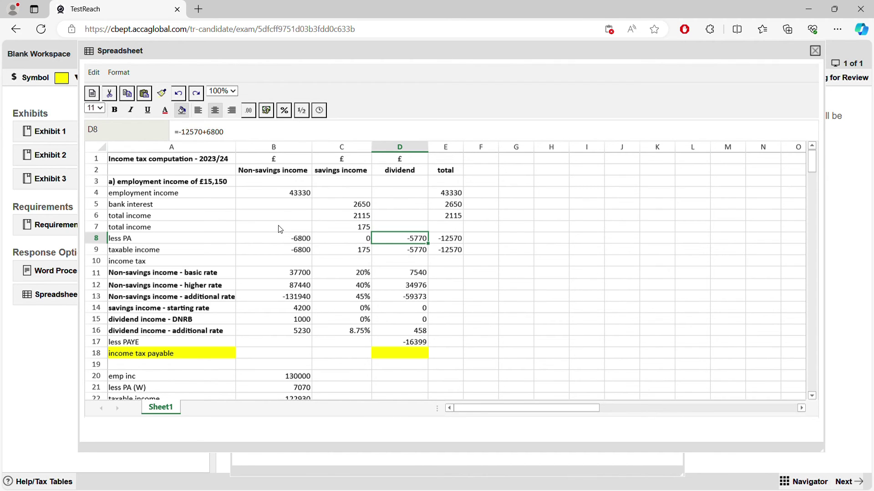
key("Left")
key("Left")
key("Delete")
key("Right")
key("BackSpace")
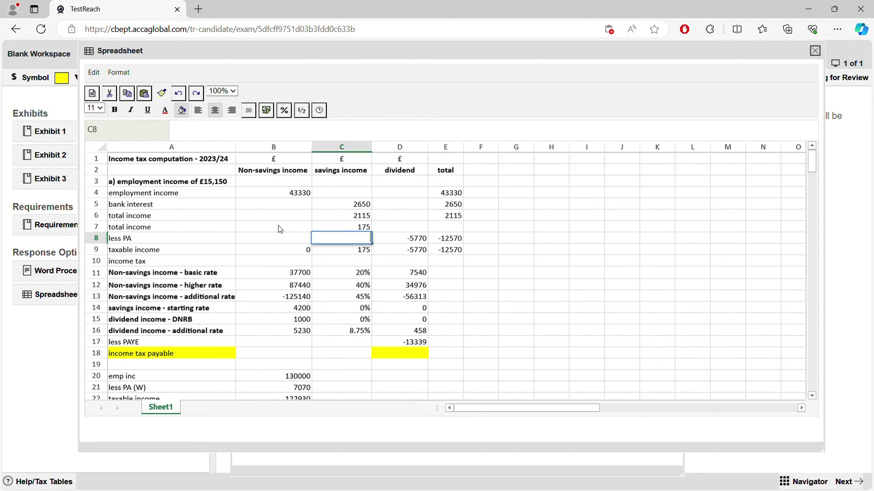
key("Right")
key("BackSpace")
key("Right")
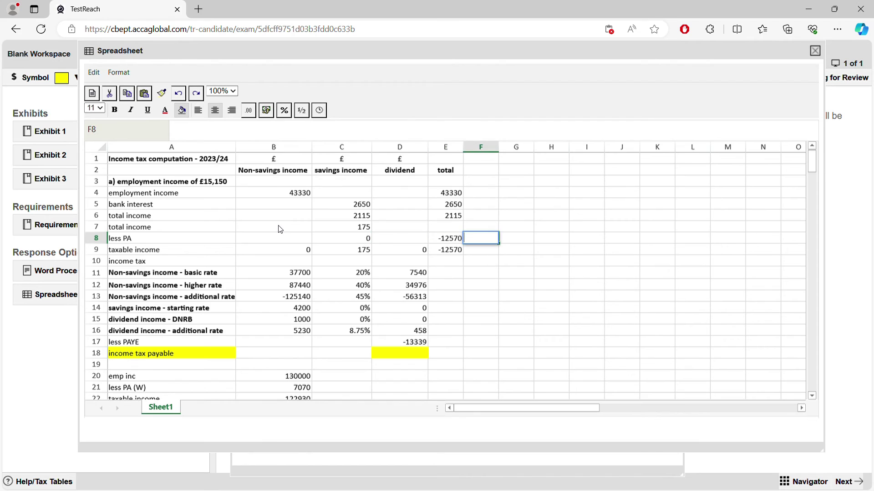
key("BackSpace")
Step: Replace the less PA label in A8 with exempt
key("Left")
key("Left")
key("Left")
key("Left")
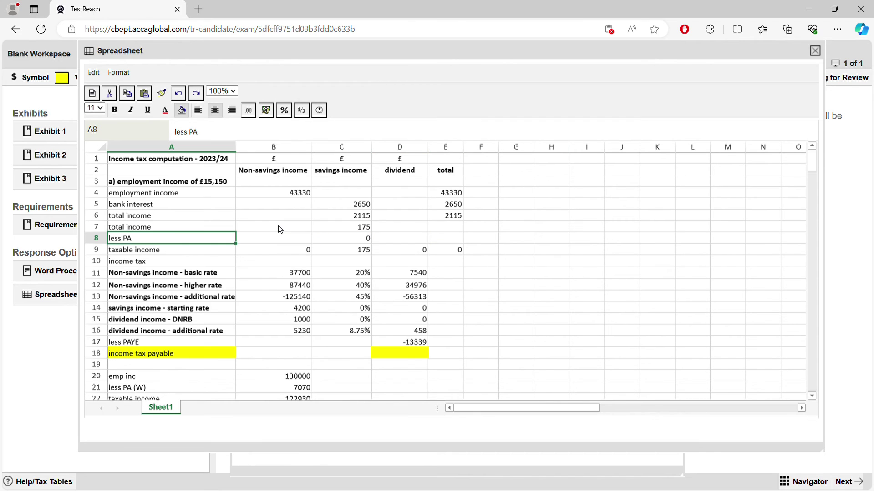
type("exempt")
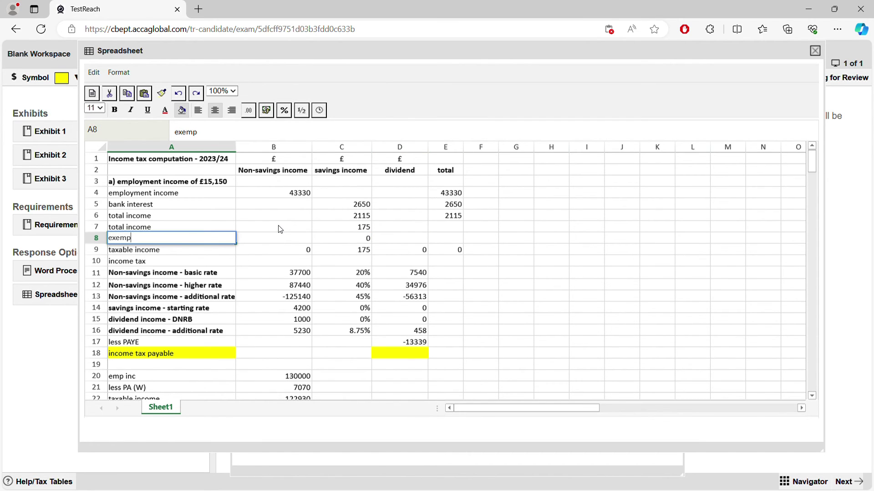
key("Right")
key("Right")
key("Right")
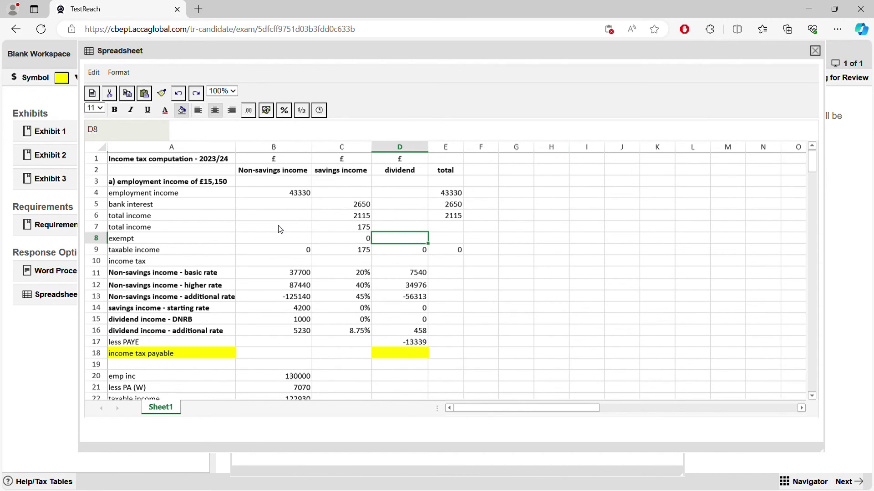
Step: Replace the taxable income label in A9 with Propert
key("Left")
key("Down")
key("Left")
key("Left")
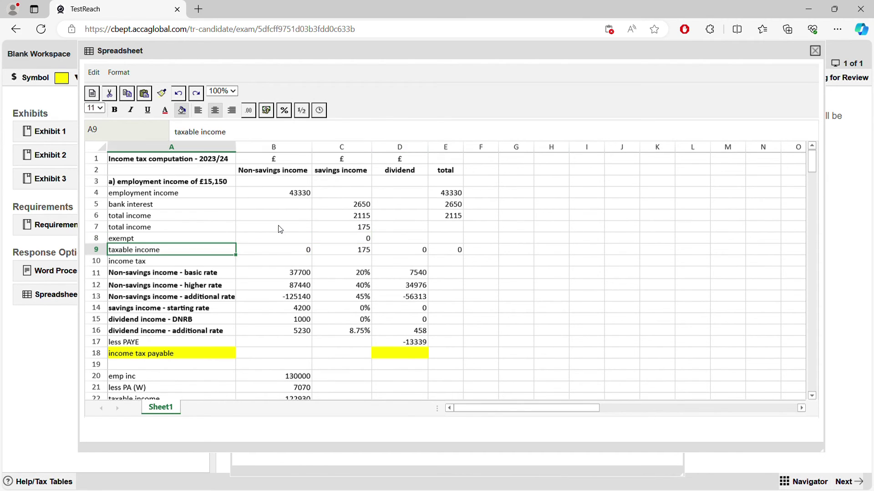
type("Propert")
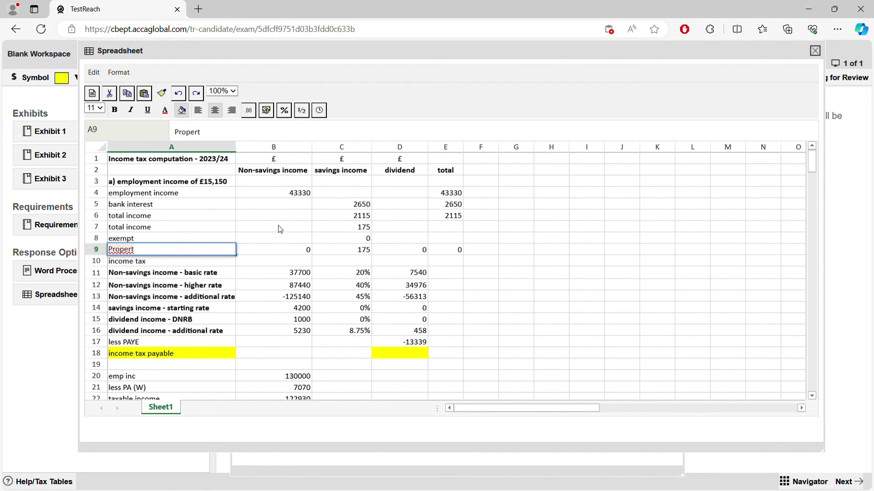
key("Right")
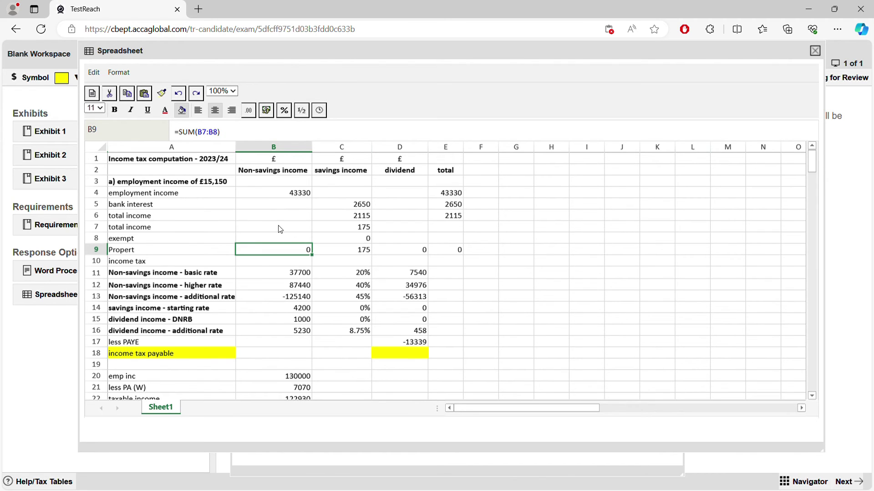
Step: Empty B9 and enter the property income of 2050 in B10 instead
type("2050")
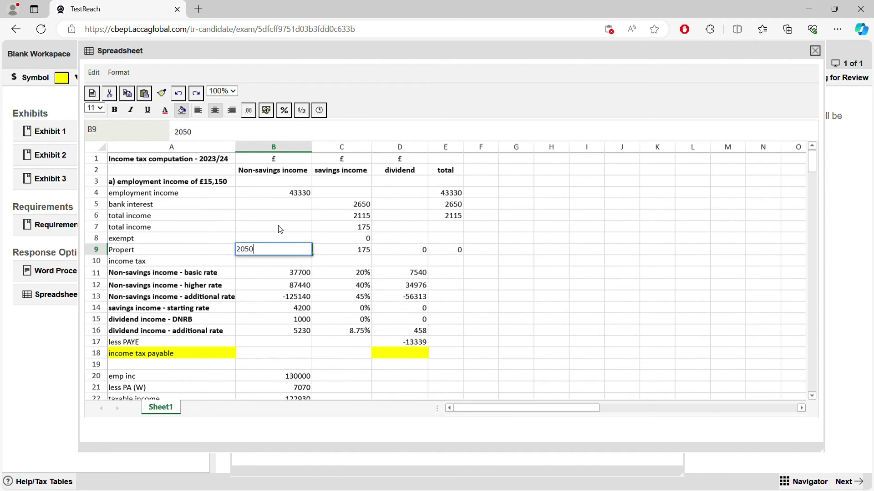
key("Return")
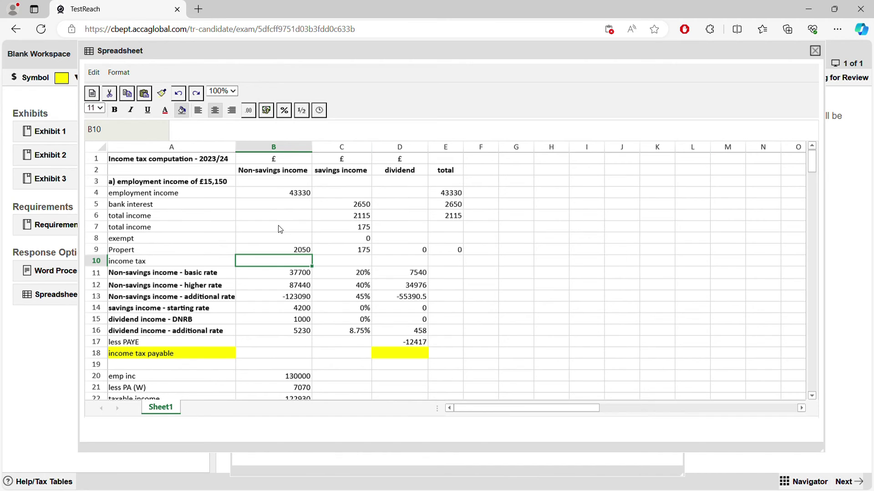
key("Up")
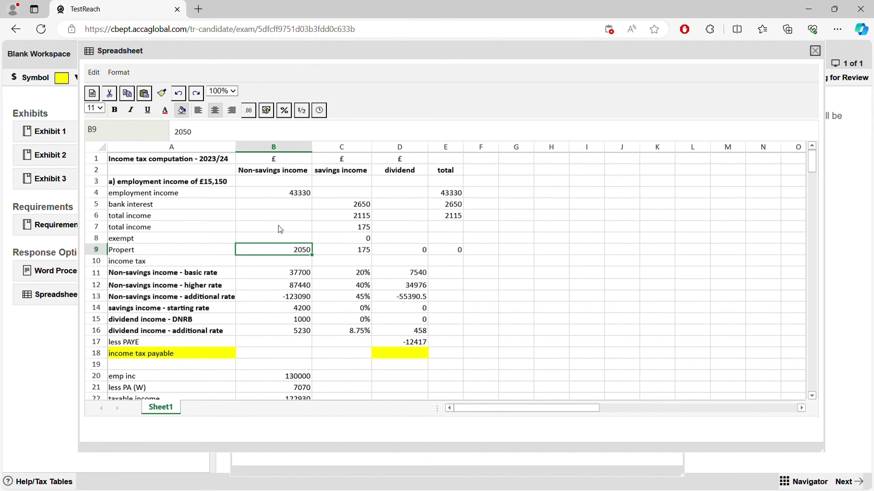
key("Delete")
key("Down")
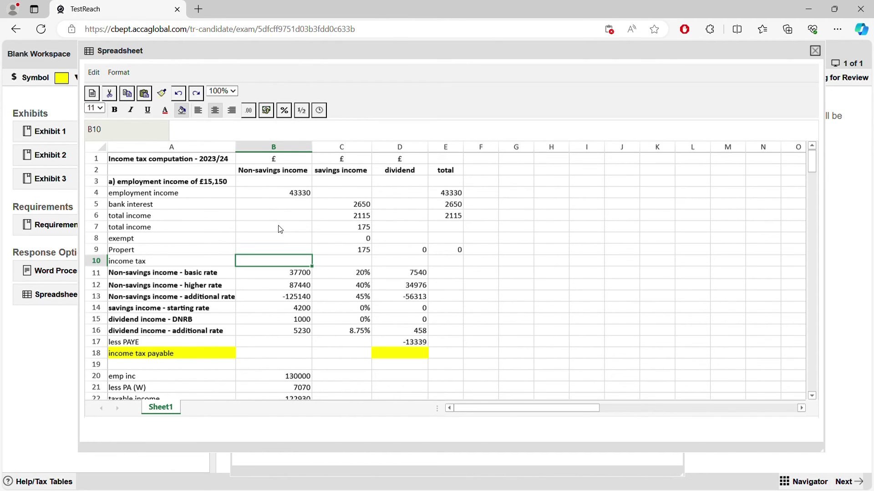
type("2050")
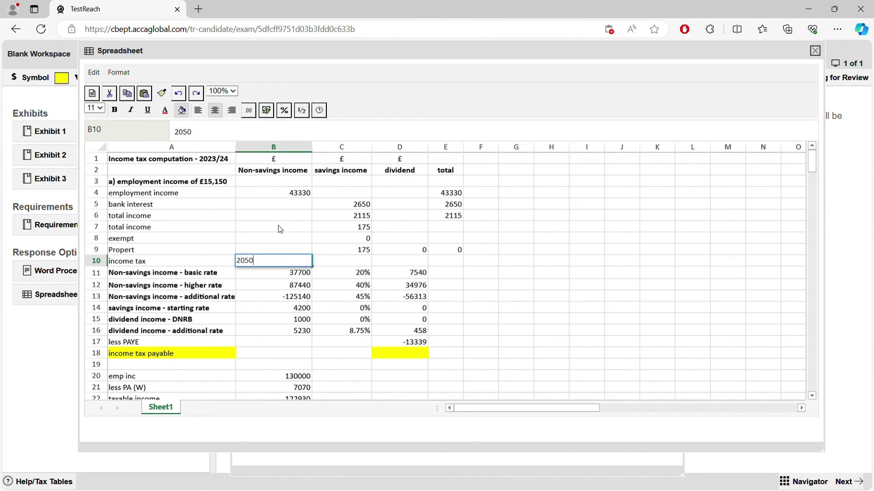
key("Tab")
key("Tab")
key("Tab")
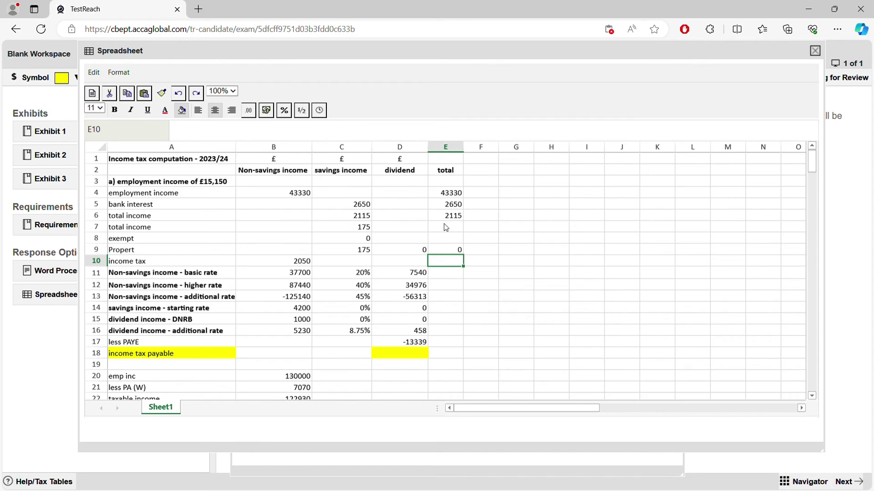
Step: Fill the row total formula =SUM(B4:D4) from E4 down to E10
left_click(453, 195)
double_click(454, 195)
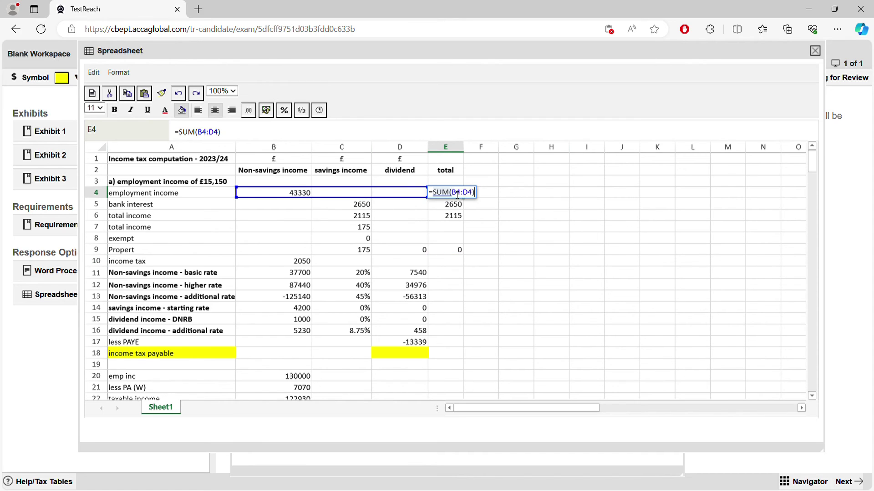
left_click(463, 229)
left_click(461, 195)
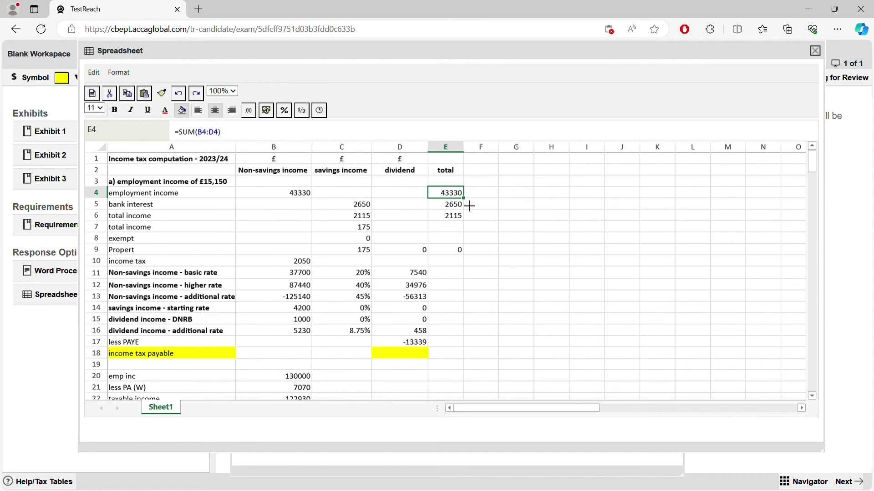
left_click_drag(471, 205, 471, 263)
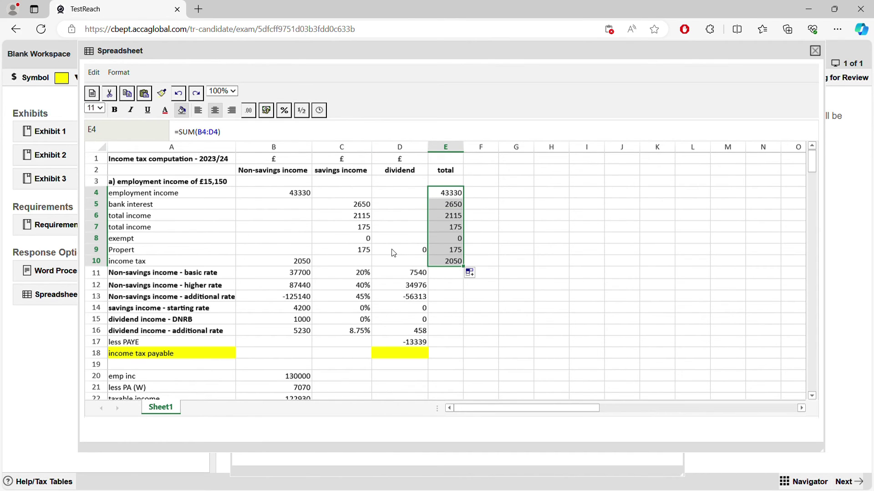
Step: Clear the leftover savings, dividend and total cells C9, D9 and E9 in the Propert row
left_click(366, 254)
key("Delete")
key("Right")
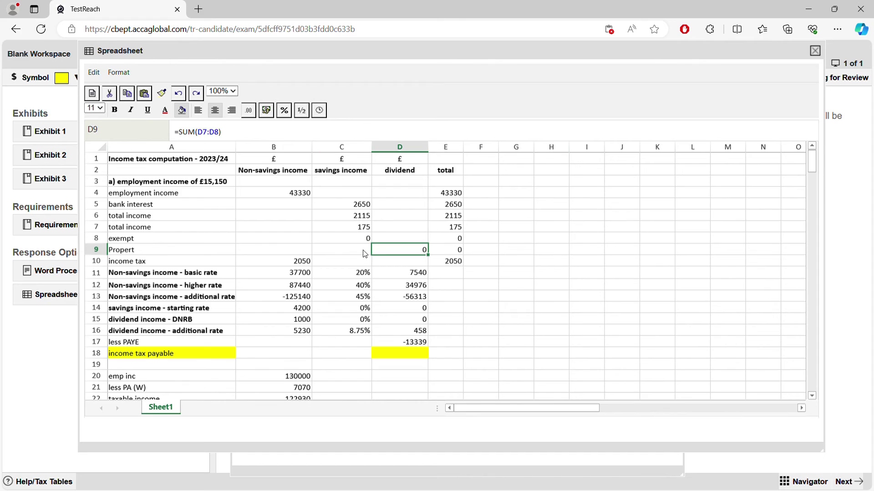
key("Delete")
key("Right")
key("BackSpace")
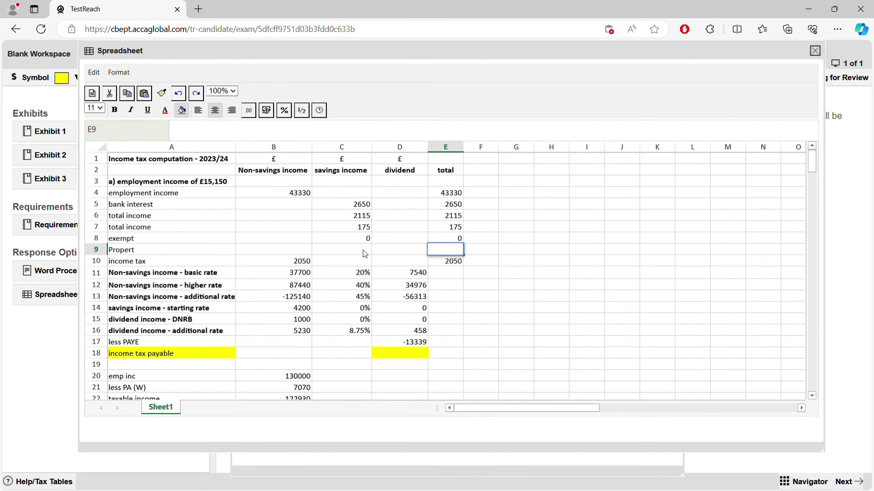
Step: Enter the property income of 2050 in B9 under non-savings income
key("Left")
key("Left")
key("Left")
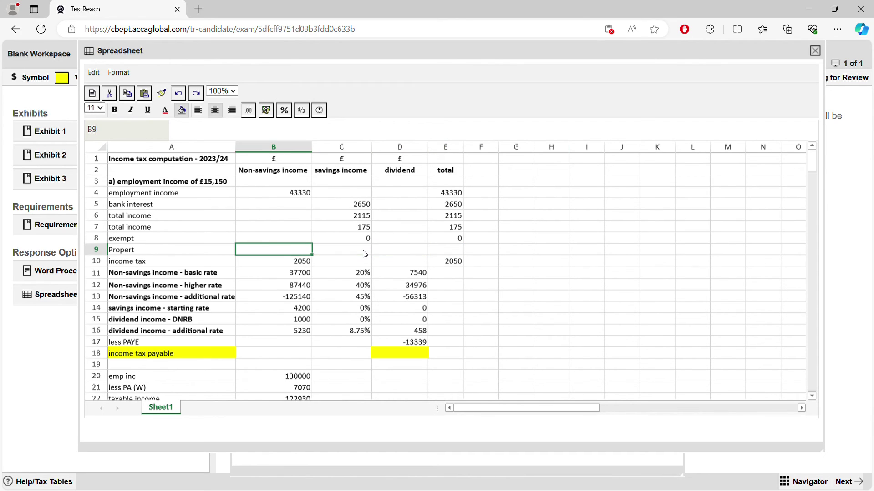
type("2050")
key("Return")
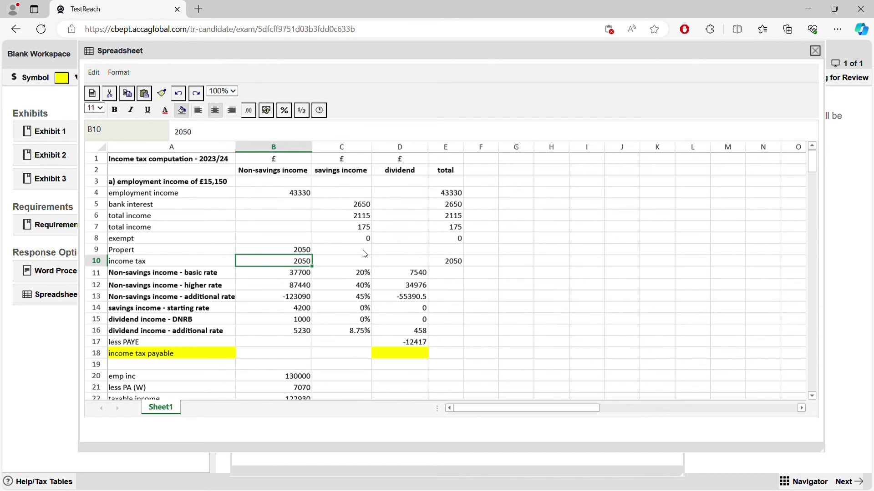
Step: Clear the figures from B10 to E10 and fill the row total formula from E8 down to E9
key("Delete")
key("Right")
key("Right")
key("BackSpace")
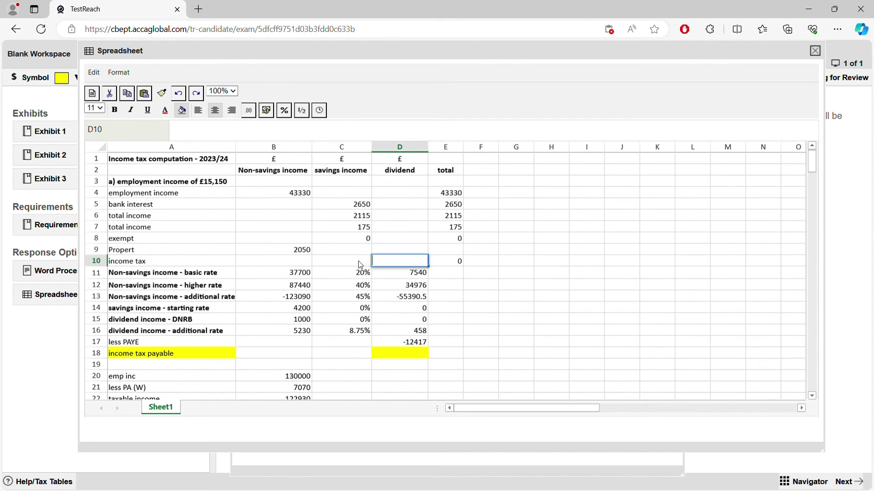
key("Right")
key("Delete")
left_click(458, 242)
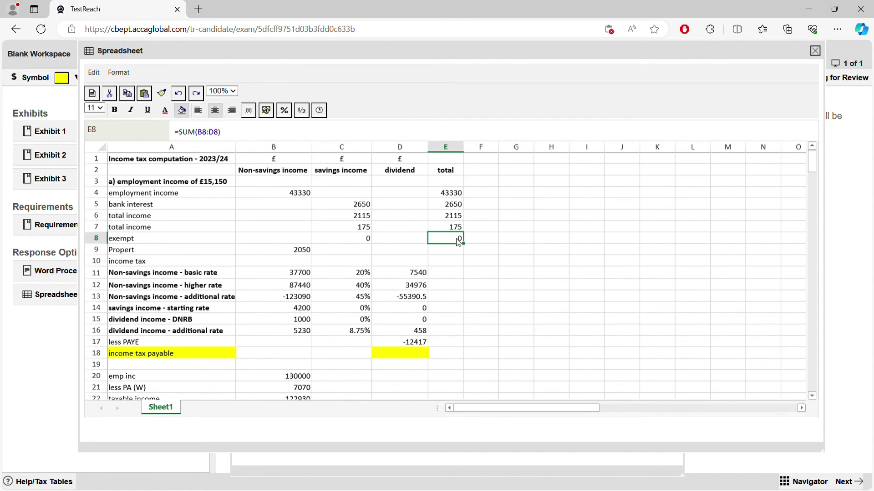
left_click_drag(462, 244, 471, 256)
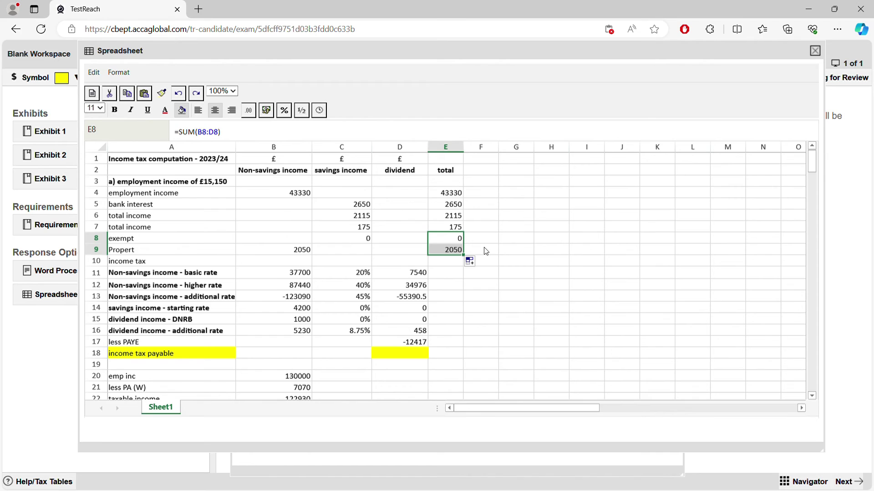
Step: Replace the income tax label in A10 with pa
double_click(214, 264)
key("ctrl+a")
key("BackSpace")
type("p")
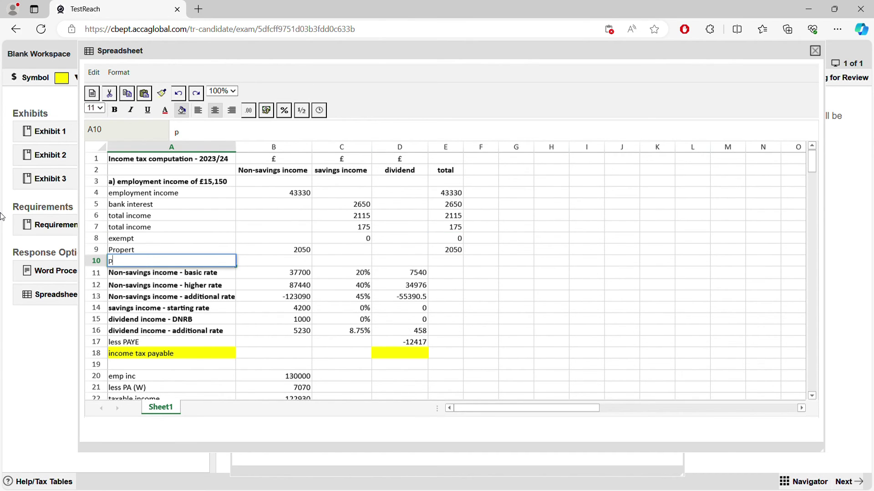
type("a")
left_click(285, 263)
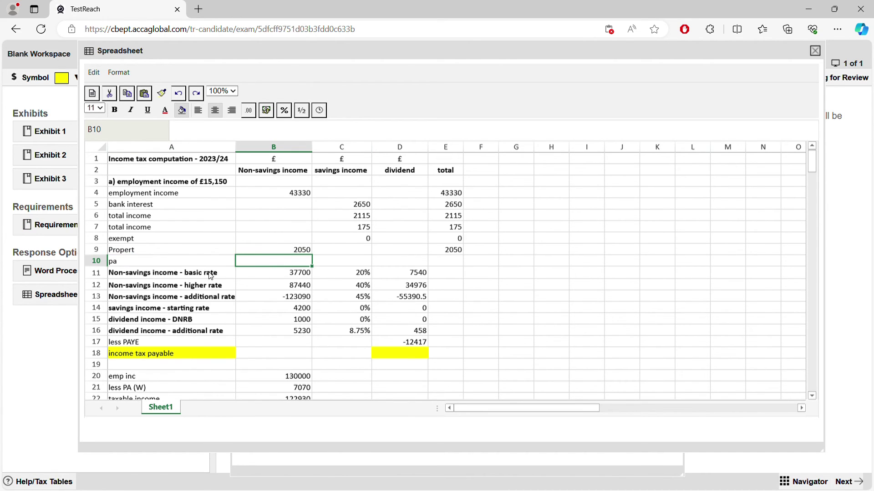
Step: Clear the non-savings basic rate label and its figures from A11 to D11
left_click(210, 276)
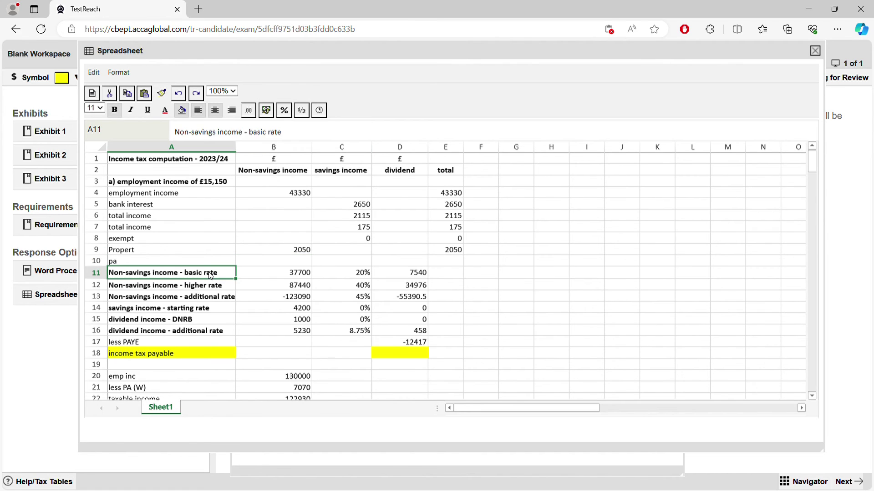
key("Delete")
key("Right")
key("Delete")
key("Right")
key("Delete")
key("Right")
key("Delete")
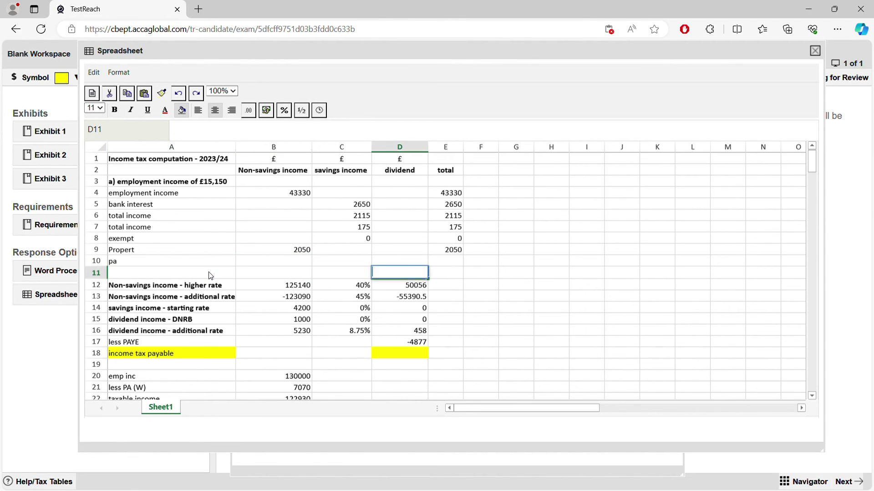
Step: Clear the non-savings higher rate figures from B12 to D12
key("Down")
key("Left")
key("Left")
key("Delete")
key("Right")
key("Delete")
key("Right")
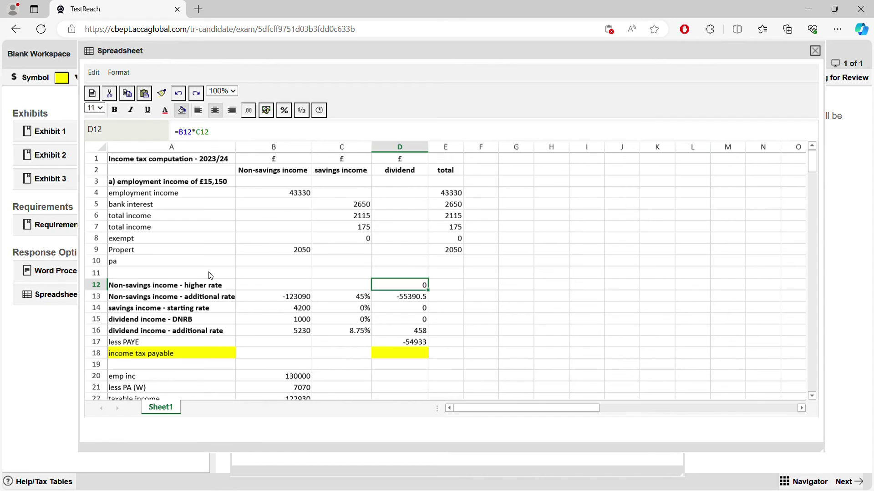
key("Delete")
Step: Replace the pa label in A10 with total
left_click(271, 264)
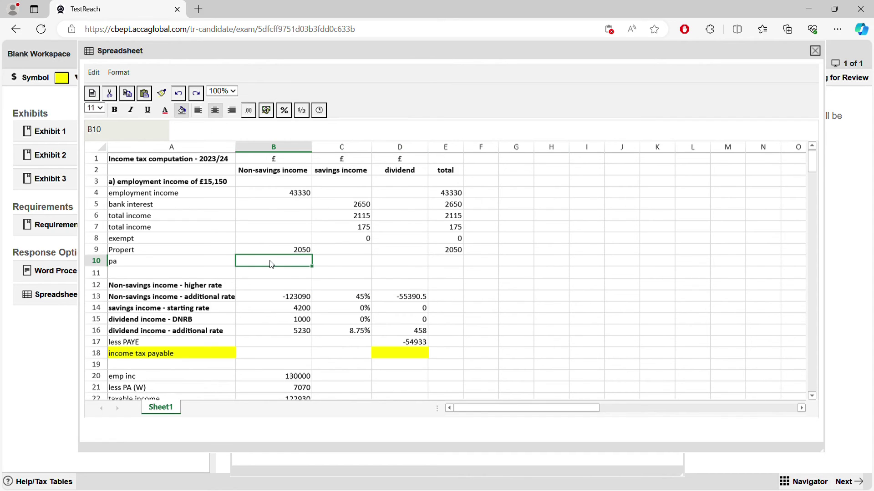
left_click(201, 264)
key("BackSpace")
type("total")
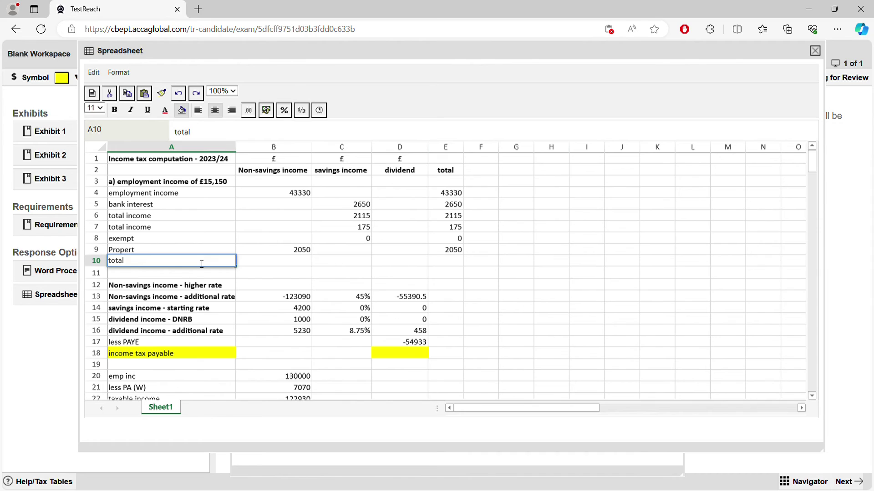
Step: Sum the non-savings income in B10 with =SUM(B4:B9) and fill the formula across to E10
key("Tab")
type("=")
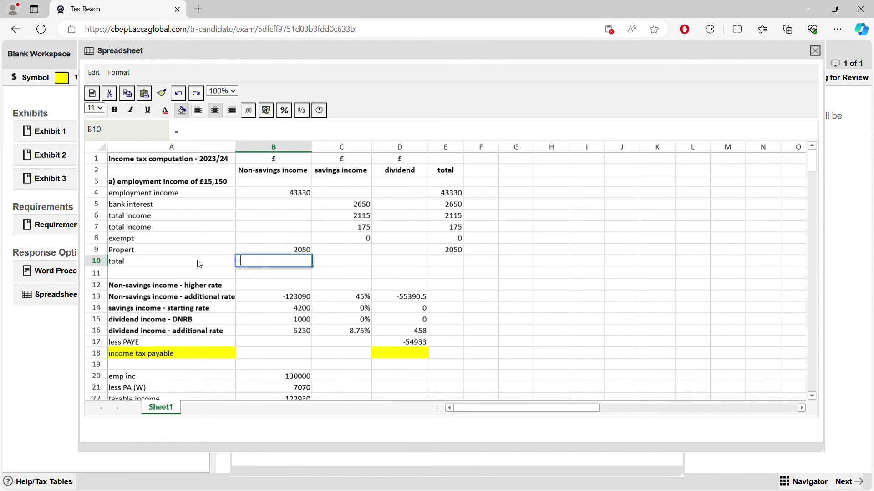
type("sum(")
left_click_drag(274, 197, 297, 255)
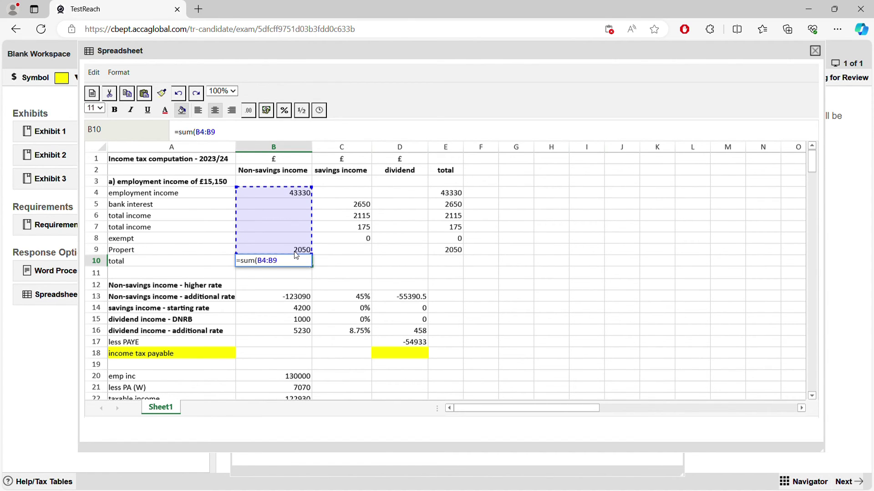
key("Return")
left_click(298, 263)
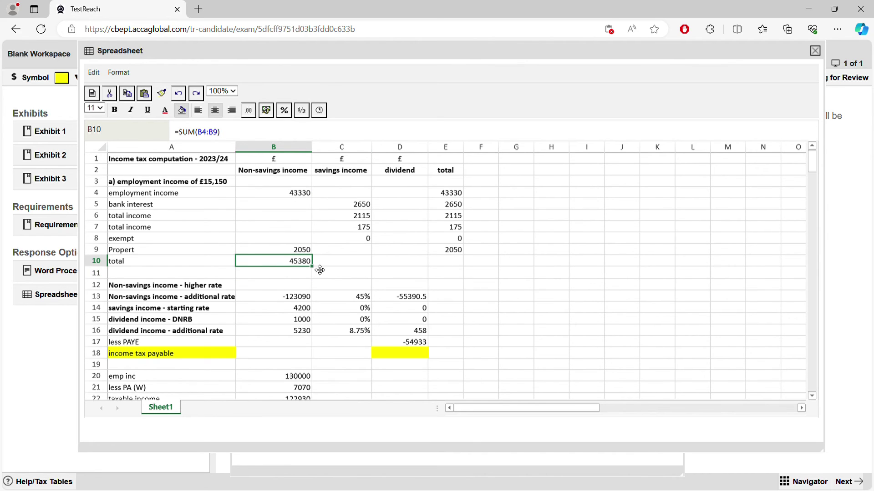
left_click_drag(318, 273, 455, 273)
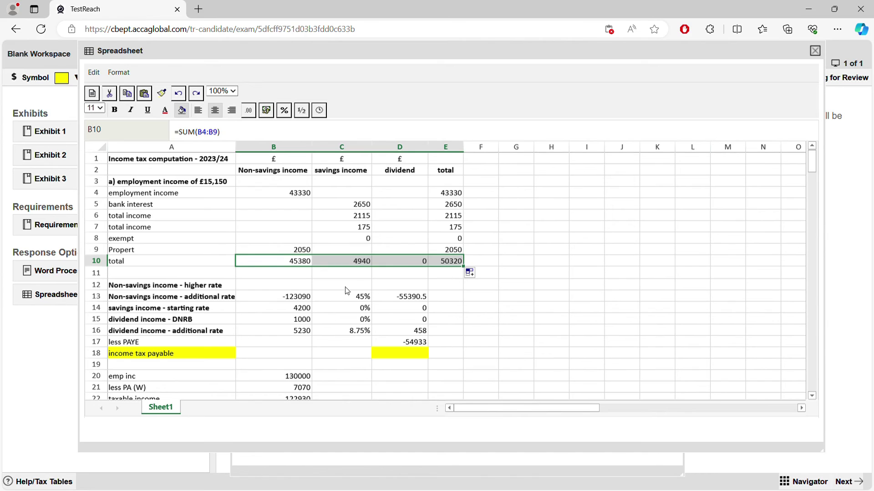
Step: Enter the personal allowance of -12570 in B11 and in the total column at E11
left_click(266, 274)
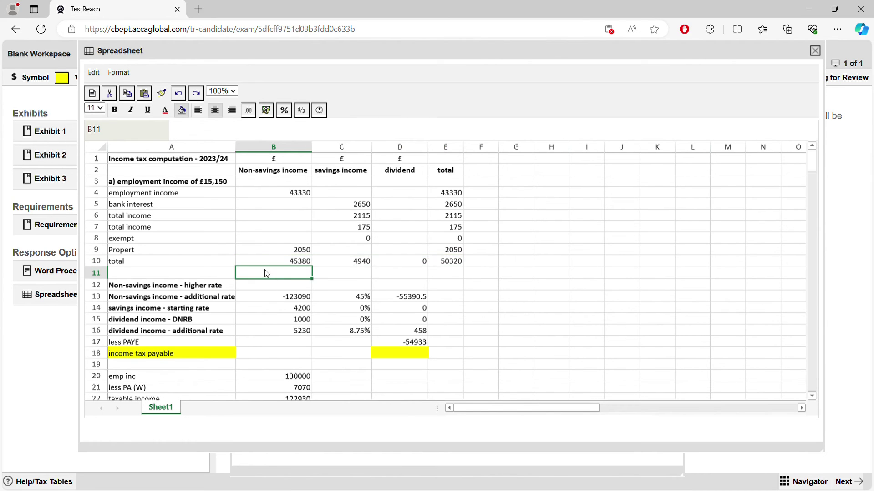
type("-12570")
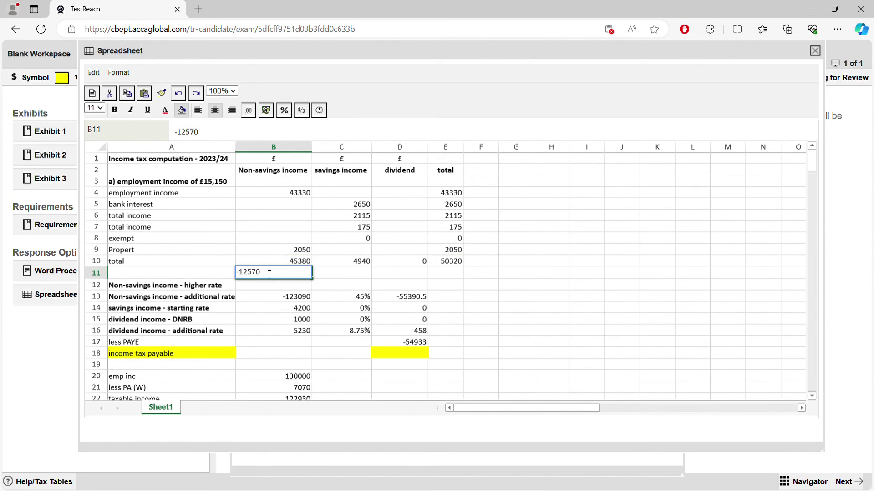
key("Return")
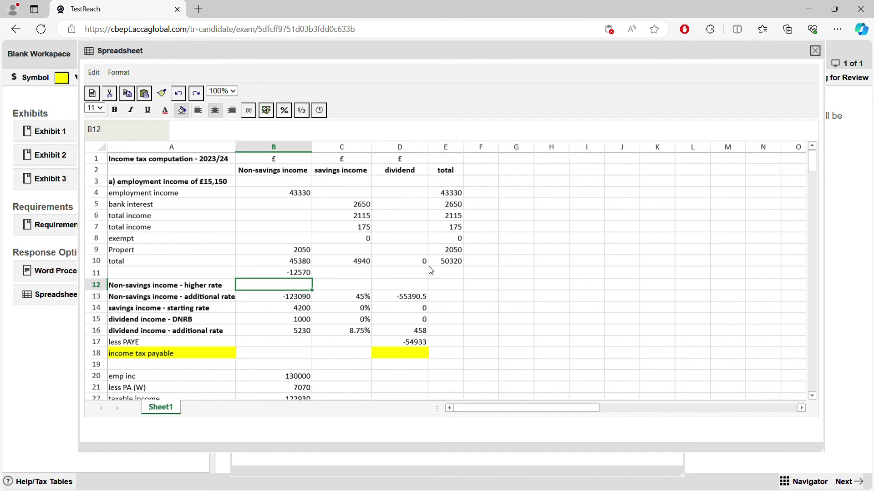
left_click(454, 275)
type("-")
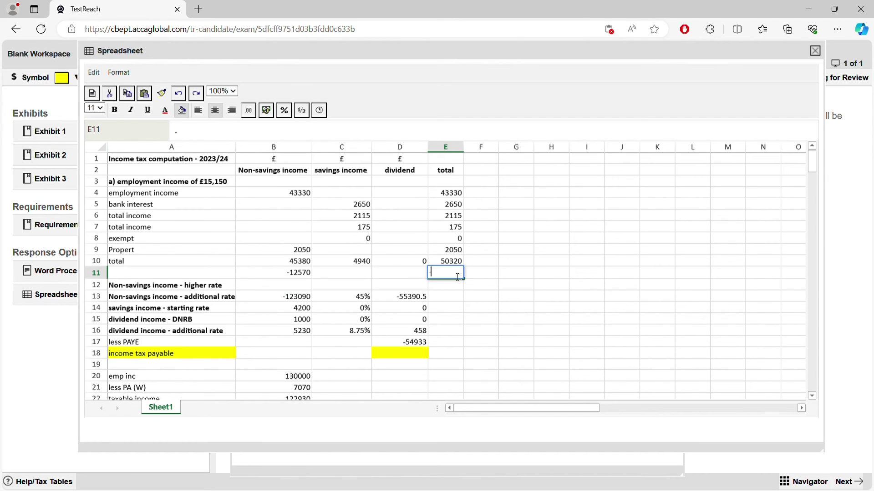
type("12570")
key("Return")
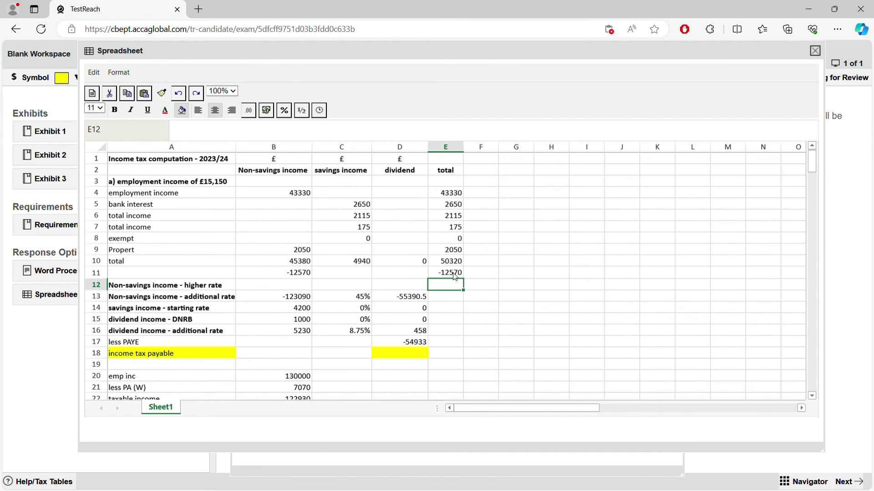
Step: Compute taxable income in B12 with =SUM(B10:B11) and fill the formula across to E12
left_click(295, 284)
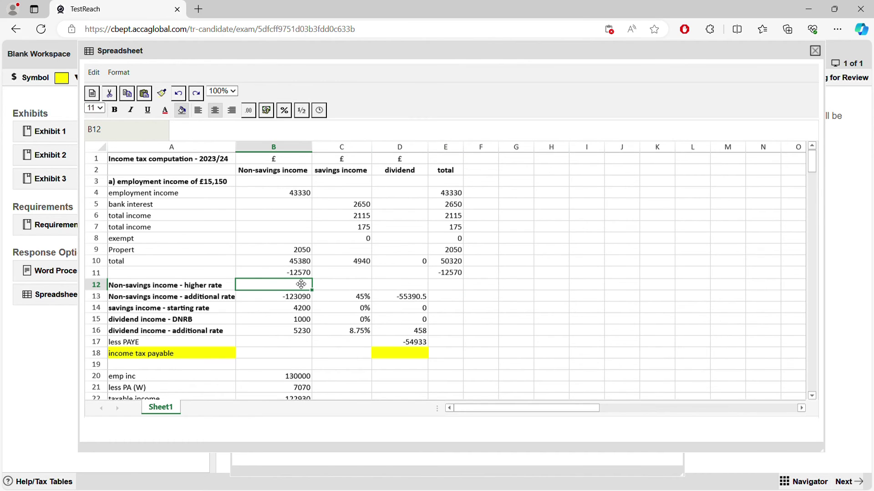
type("=sum(")
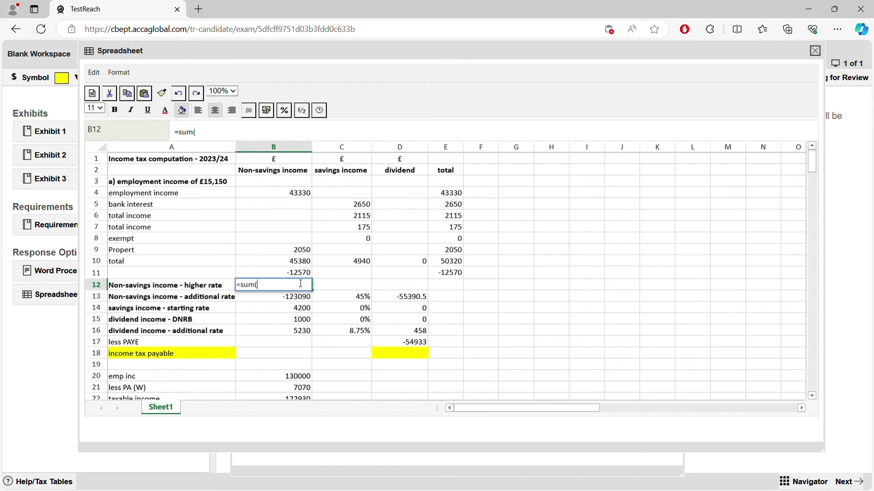
left_click_drag(304, 263, 304, 273)
key("Return")
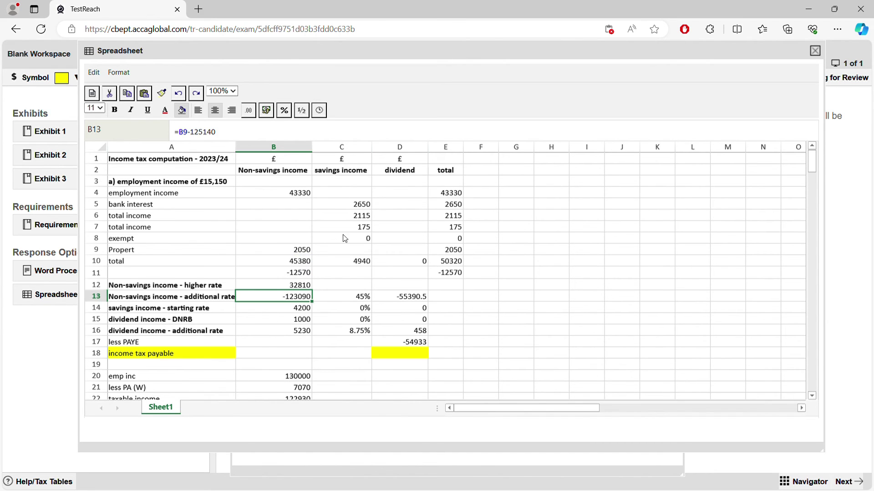
left_click(279, 286)
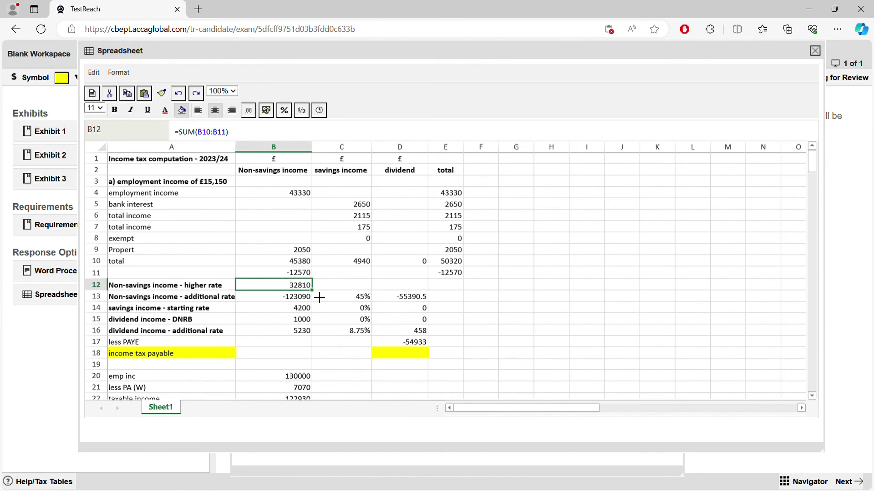
left_click_drag(318, 296, 448, 294)
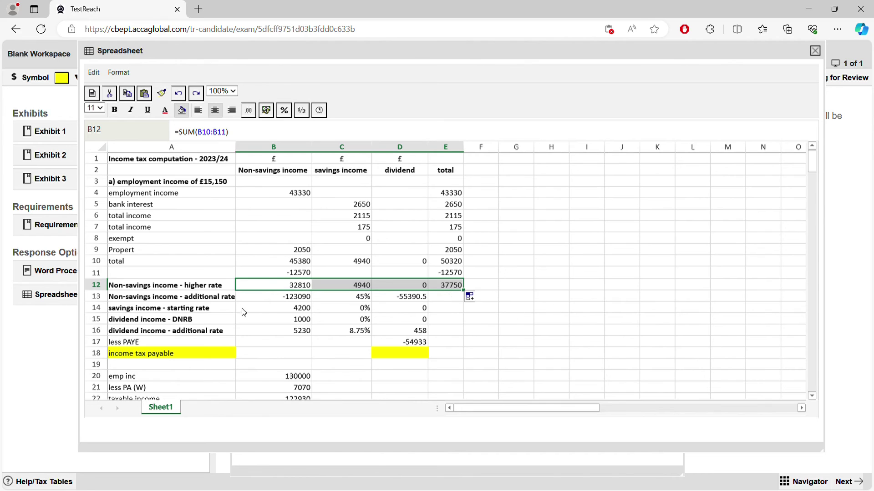
key("BackSpace")
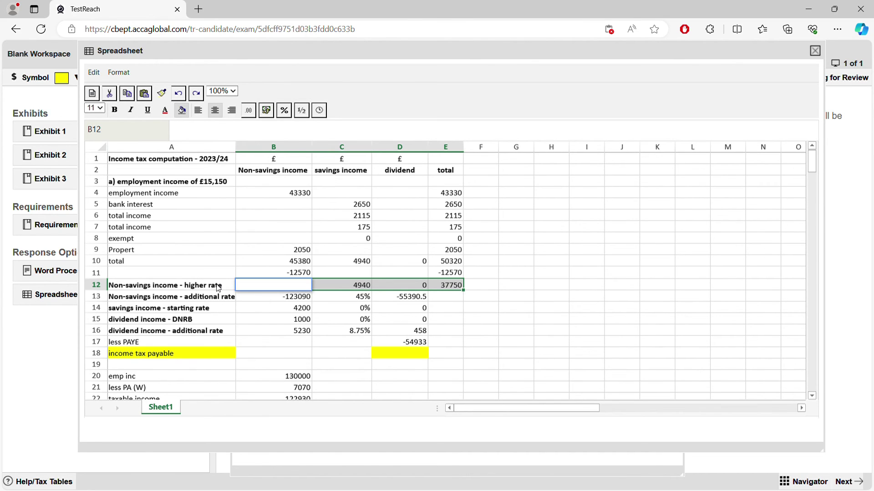
left_click(178, 93)
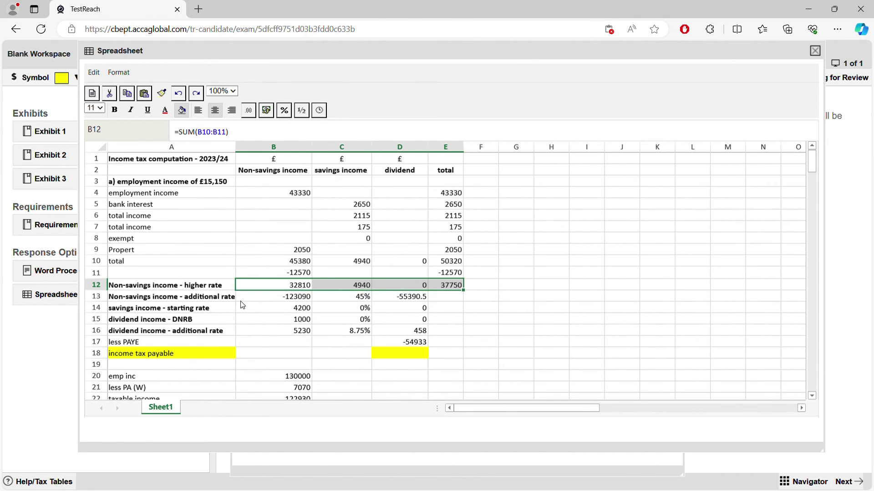
Step: Clear the old rate band labels from A12 to A14
left_click(222, 301)
left_click(218, 287)
key("BackSpace")
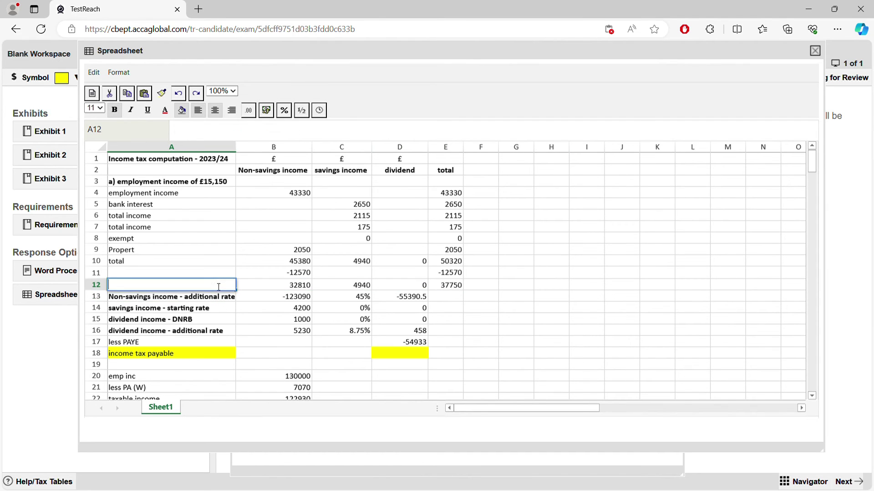
key("Return")
key("BackSpace")
key("Return")
key("BackSpace")
Step: Clear the leftover additional rate figures from B13 to D13
key("Right")
key("Up")
key("Right")
key("Left")
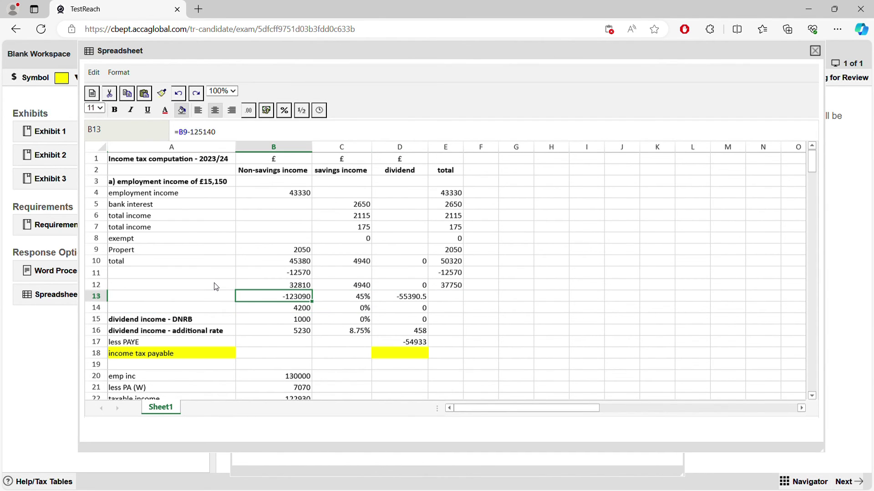
key("BackSpace")
key("Right")
key("Right")
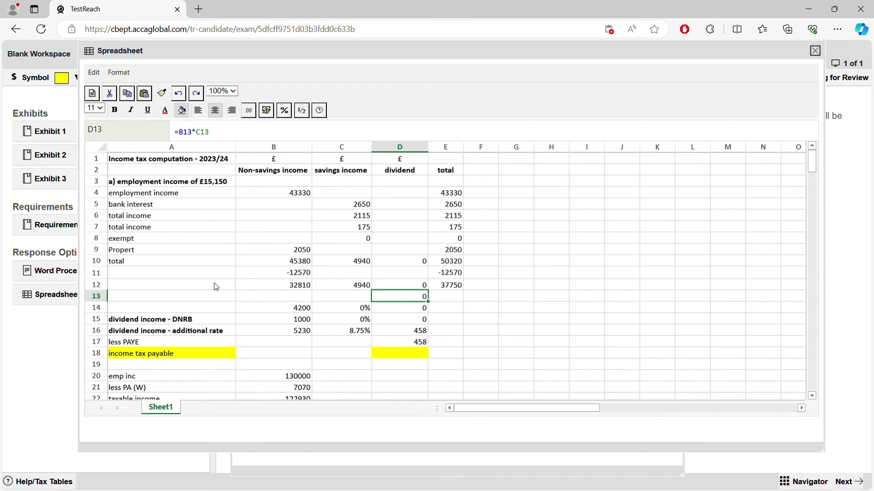
key("BackSpace")
key("Right")
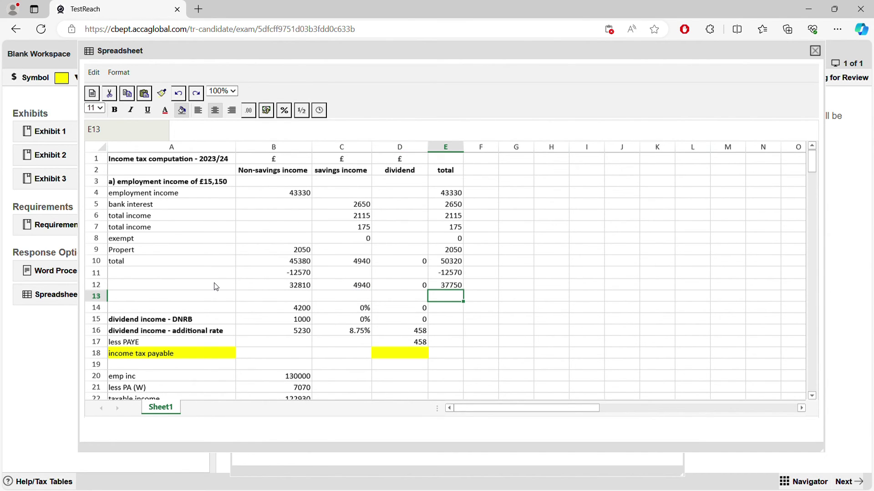
key("Down")
key("Left")
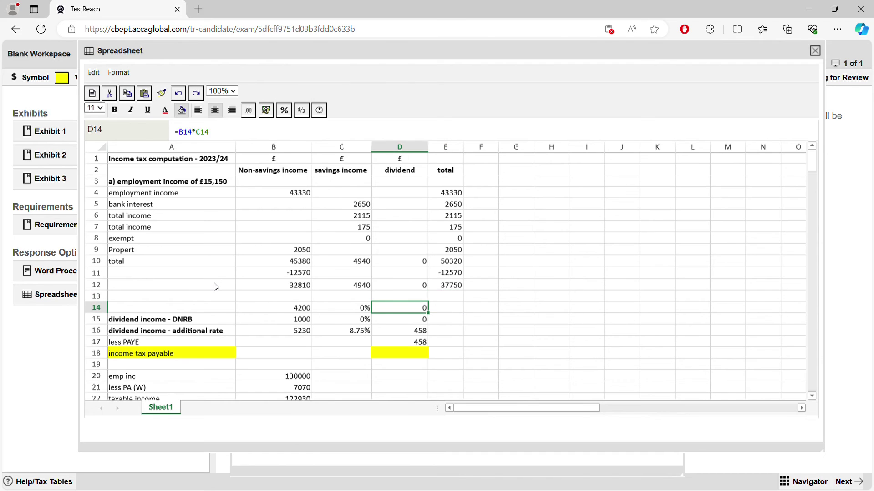
Step: Clear the old dividend band figures from B14 to D14
key("BackSpace")
key("Left")
key("BackSpace")
key("Left")
key("BackSpace")
Step: Clear the old dividend nil rate band figures from B15 to D15
key("Down")
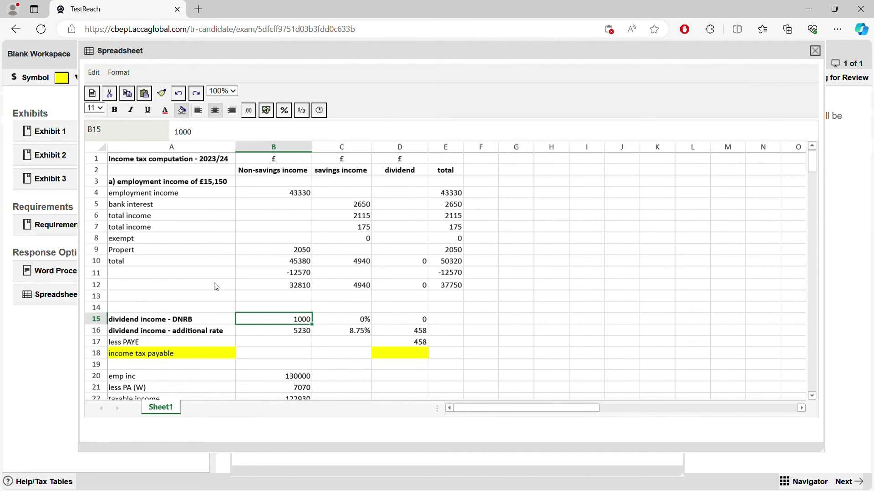
key("Right")
key("Left")
key("BackSpace")
key("Right")
key("BackSpace")
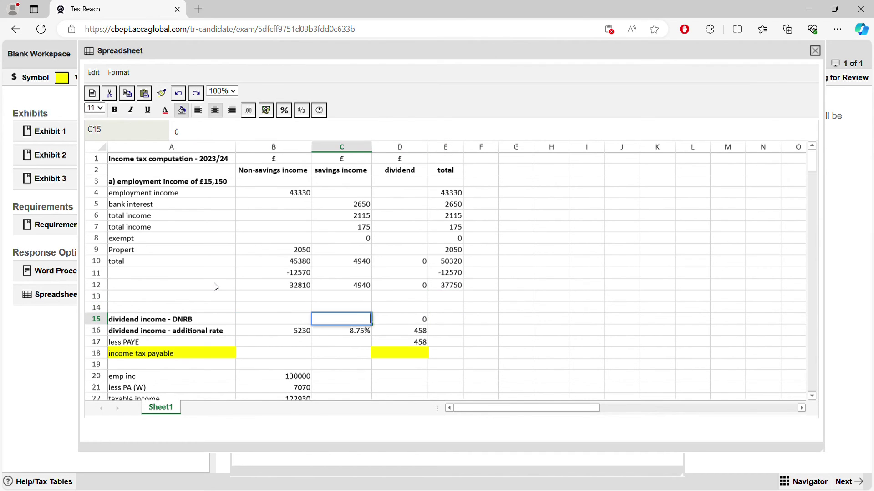
key("Right")
key("BackSpace")
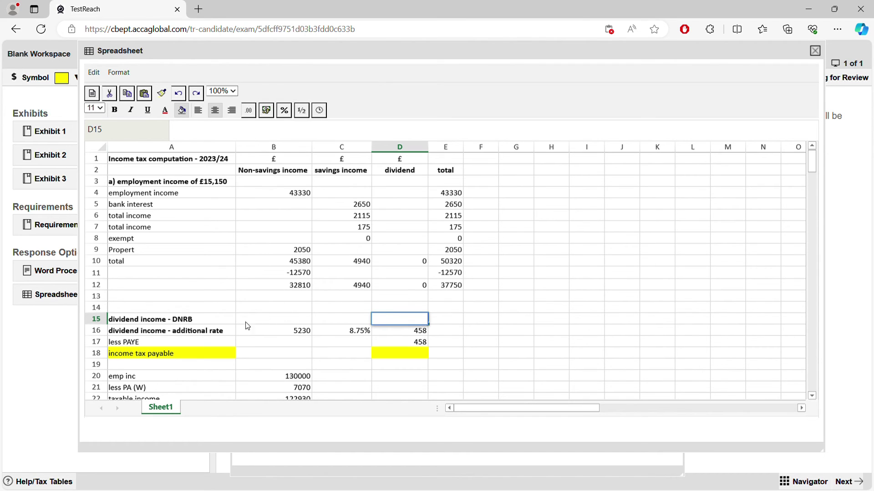
Step: Enter 32810 as the taxable non-savings income in B14 and its 20% rate in C14
left_click(295, 310)
left_click(305, 288)
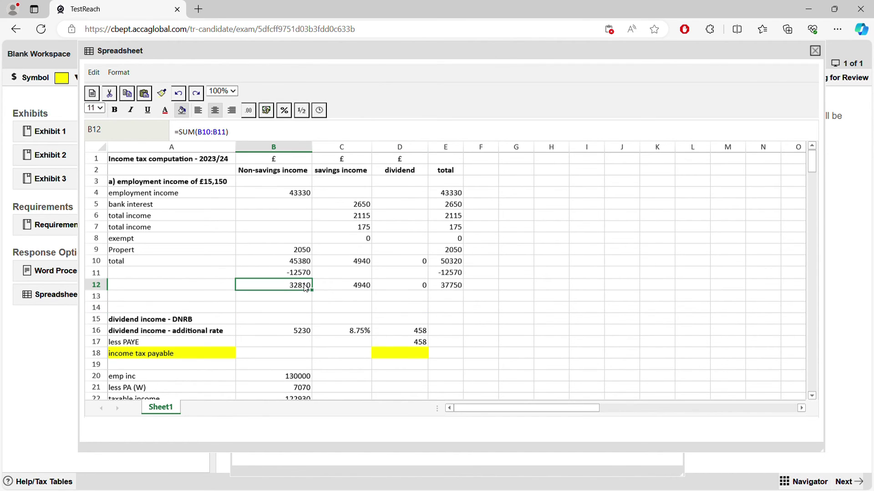
left_click(305, 308)
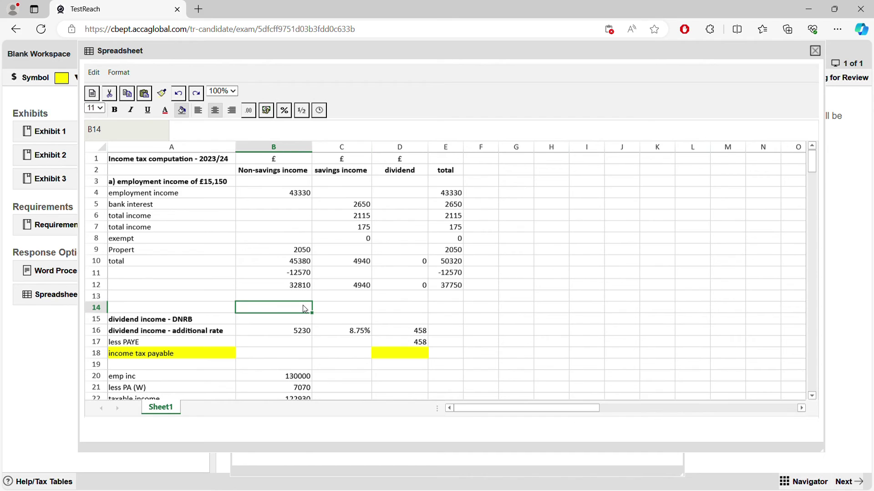
type("32810")
key("Tab")
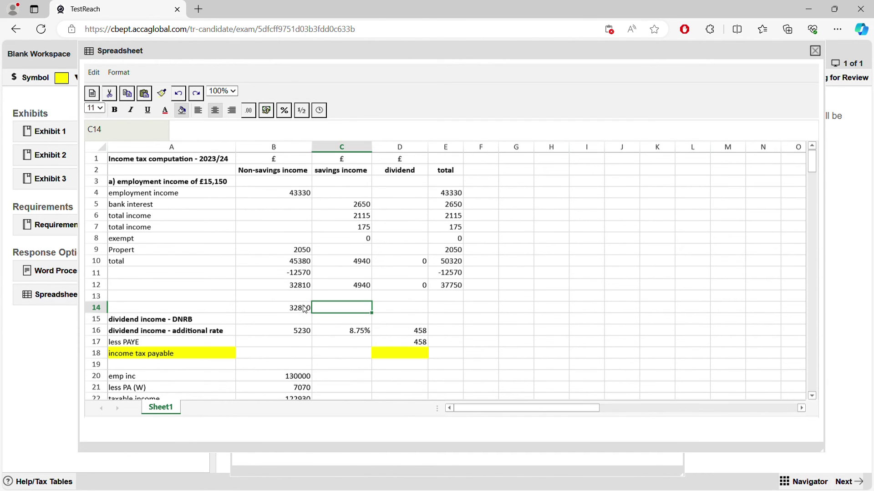
type("20%%")
key("Tab")
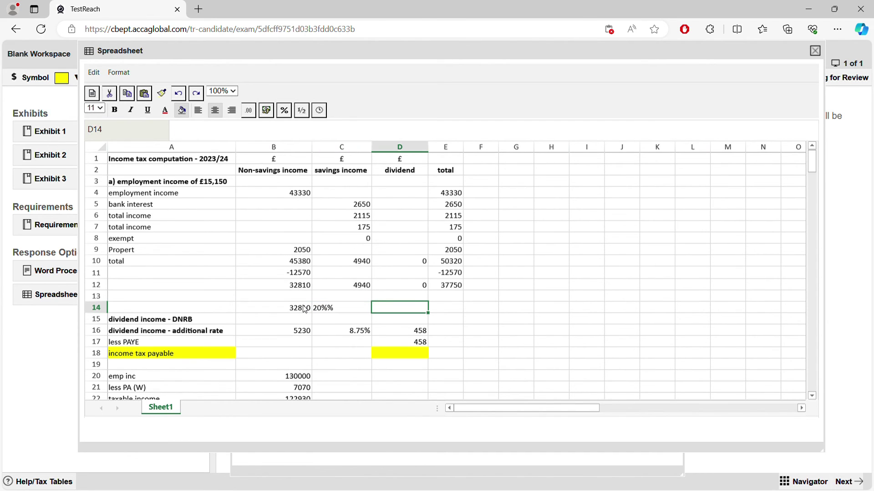
double_click(342, 312)
key("BackSpace")
Step: Calculate the tax on the non-savings income in D14 with =B14*C14
key("Tab")
type("=")
left_click(273, 308)
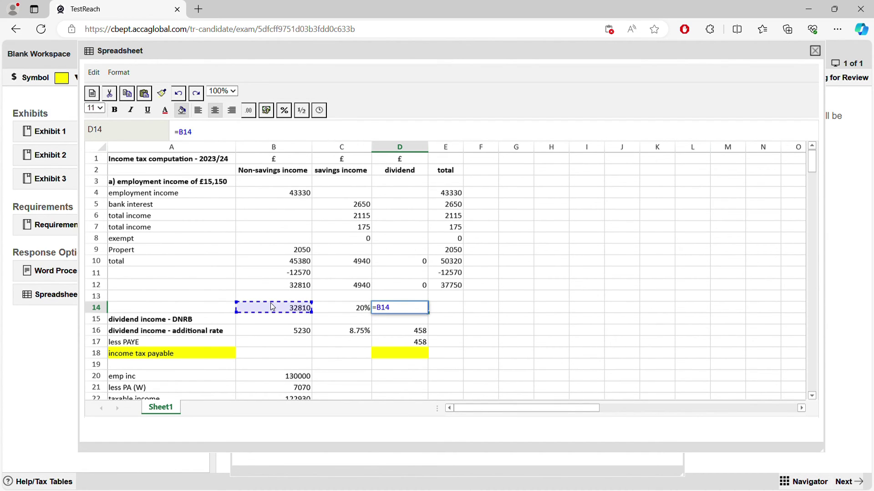
type("*")
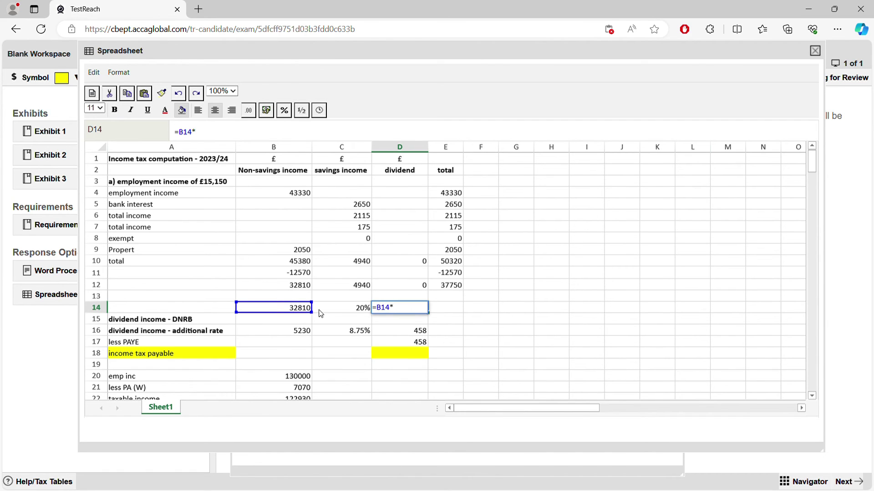
left_click(336, 311)
key("Return")
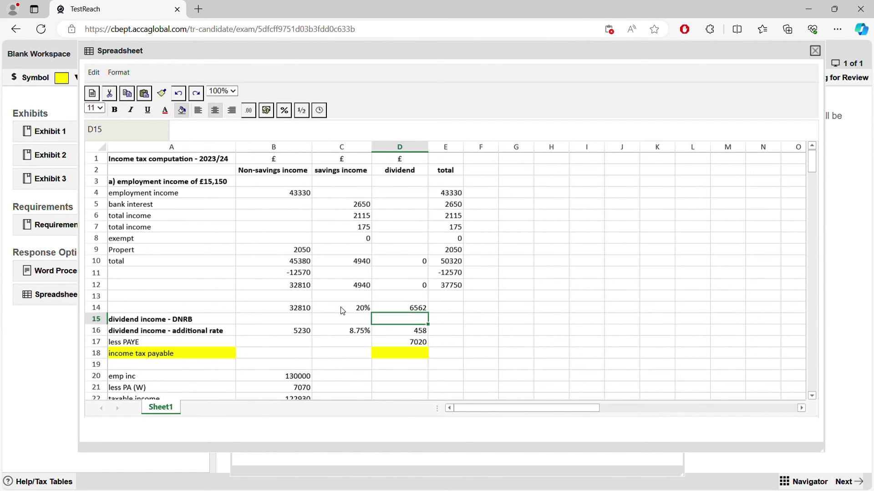
Step: Enter the nil rate savings band of 500 in B15 and its 0% rate in C15
left_click(307, 290)
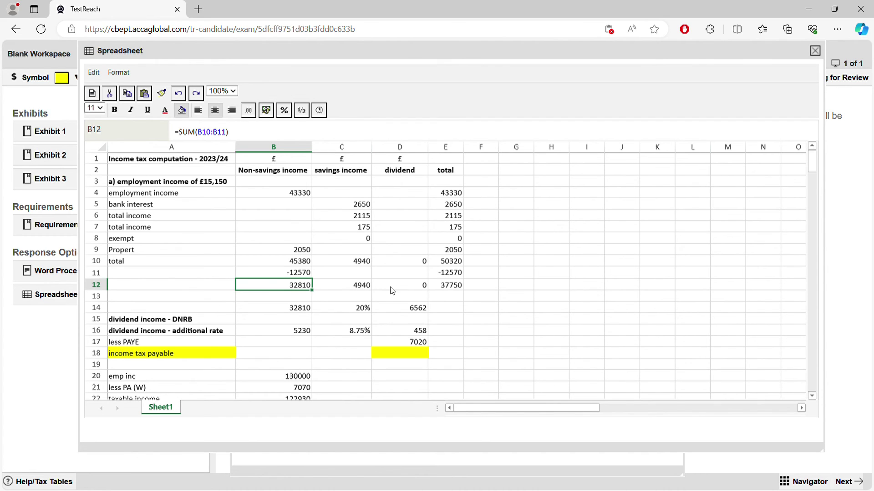
left_click(366, 290)
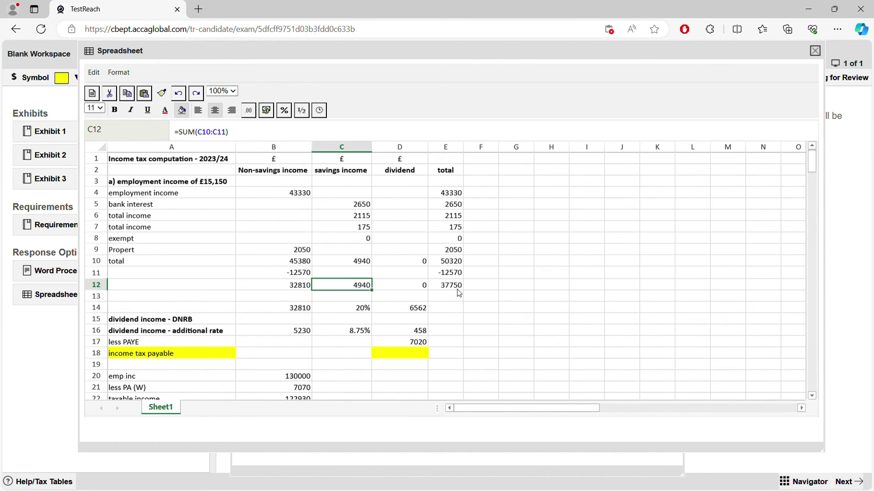
left_click(311, 320)
type("5")
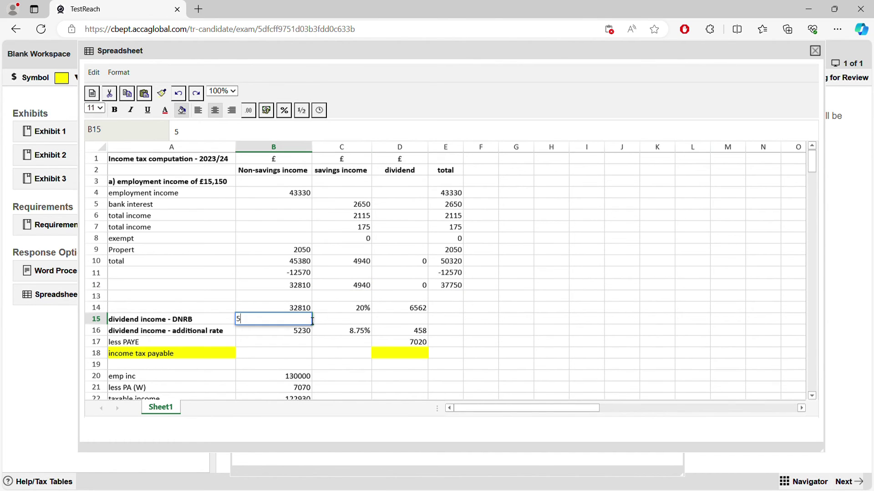
type("00")
key("Tab")
type("0%")
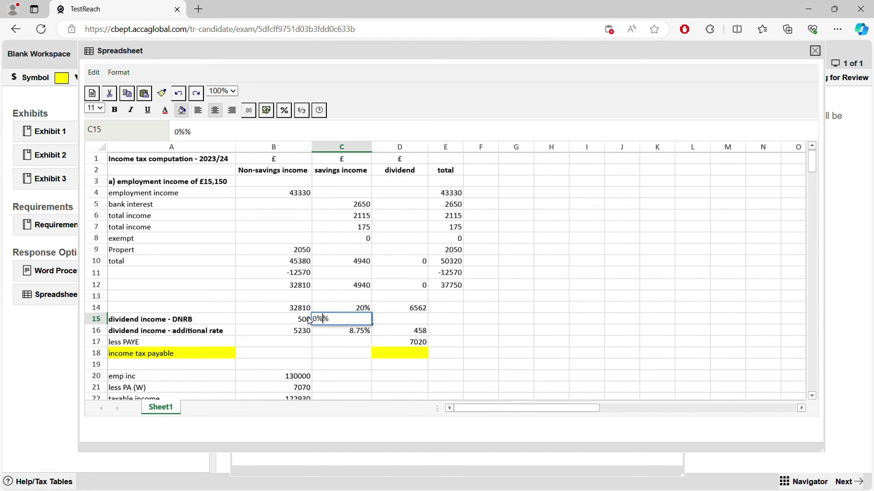
left_click(308, 317)
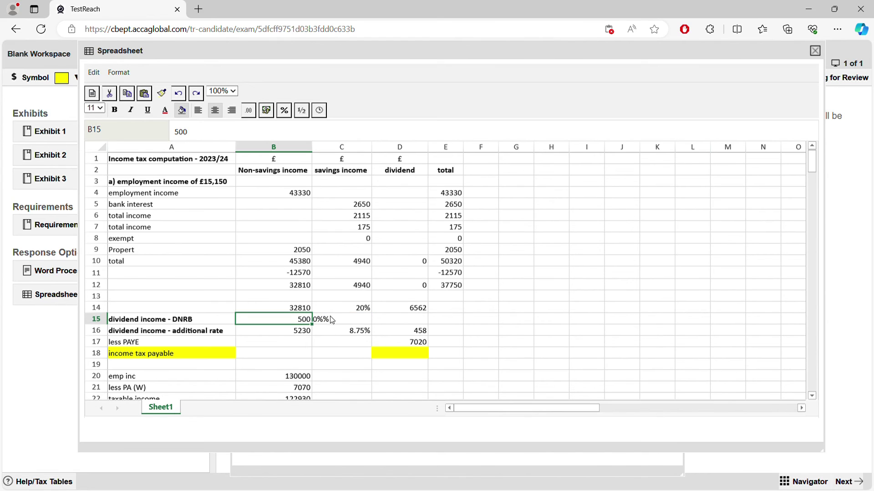
left_click(335, 319)
double_click(334, 320)
key("BackSpace")
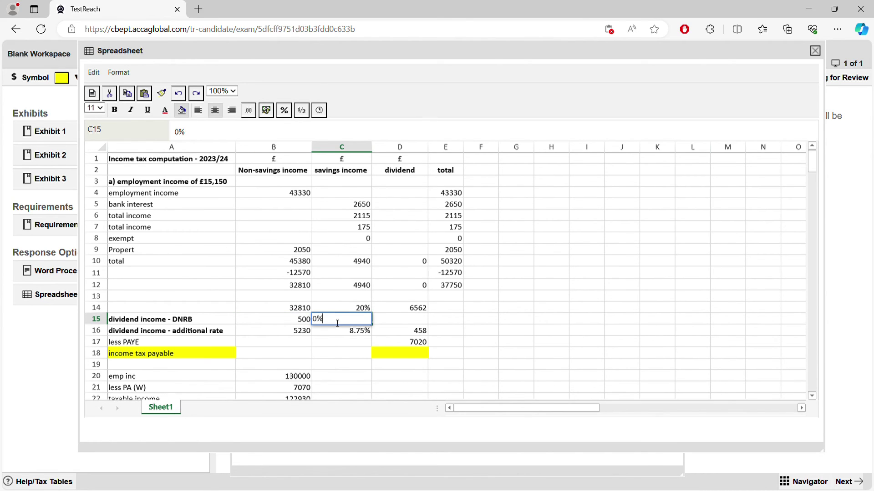
Step: Fill the tax formula from D14 down to D15
left_click(380, 324)
type("0")
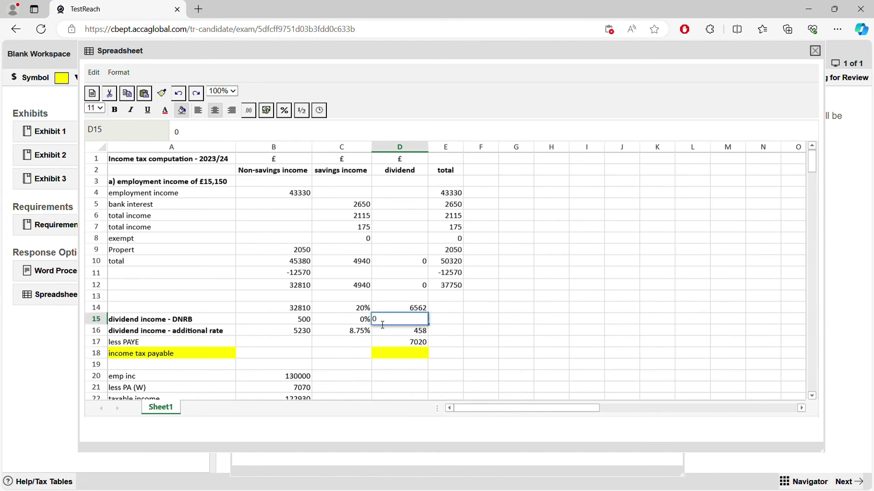
key("BackSpace")
left_click(394, 310)
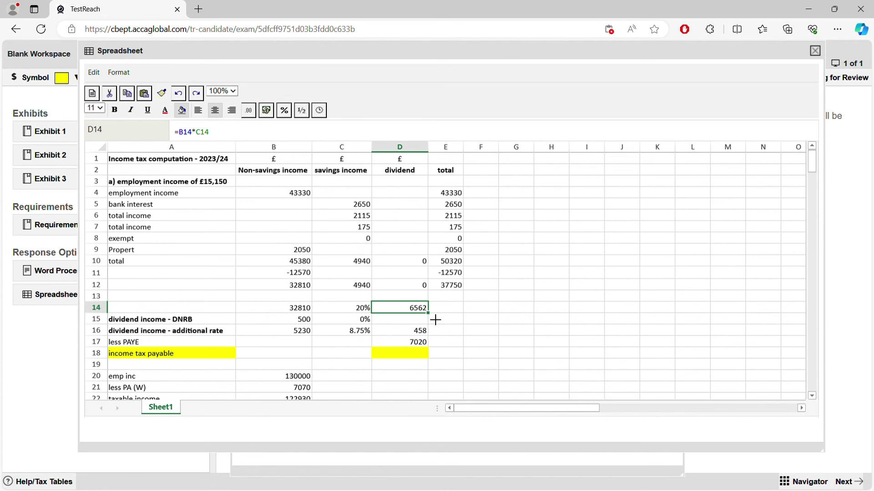
left_click_drag(429, 314, 438, 329)
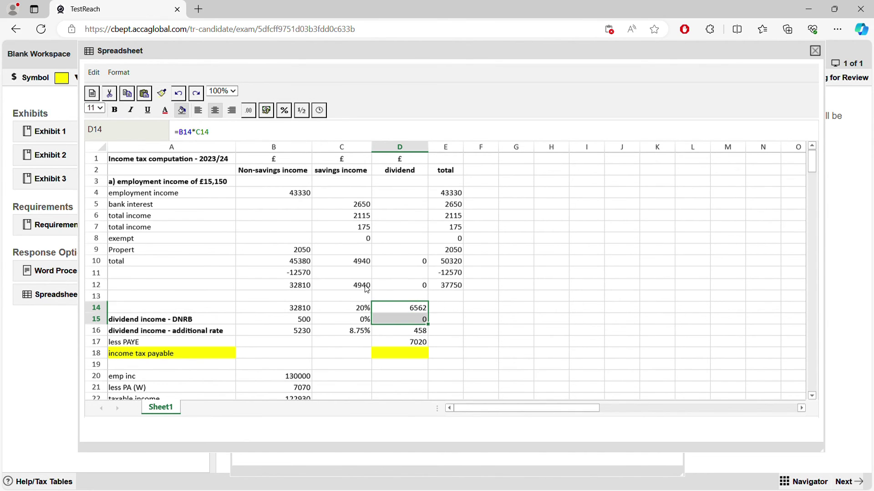
Step: Replace the figure in B16 with the remaining basic rate band, =37700-B14-B15
double_click(297, 332)
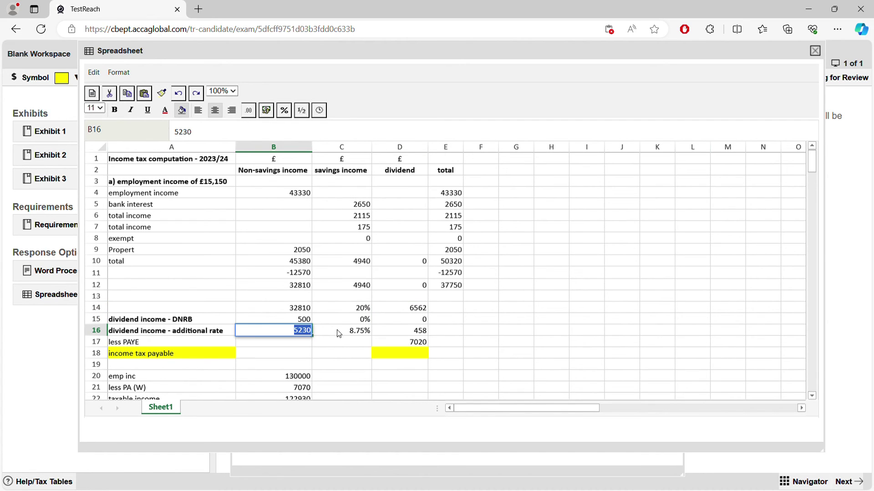
left_click(336, 364)
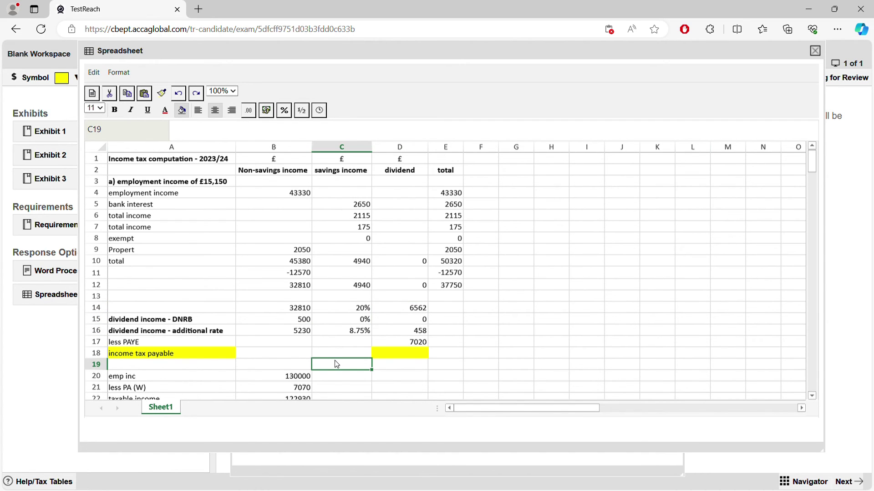
double_click(296, 332)
key("BackSpace")
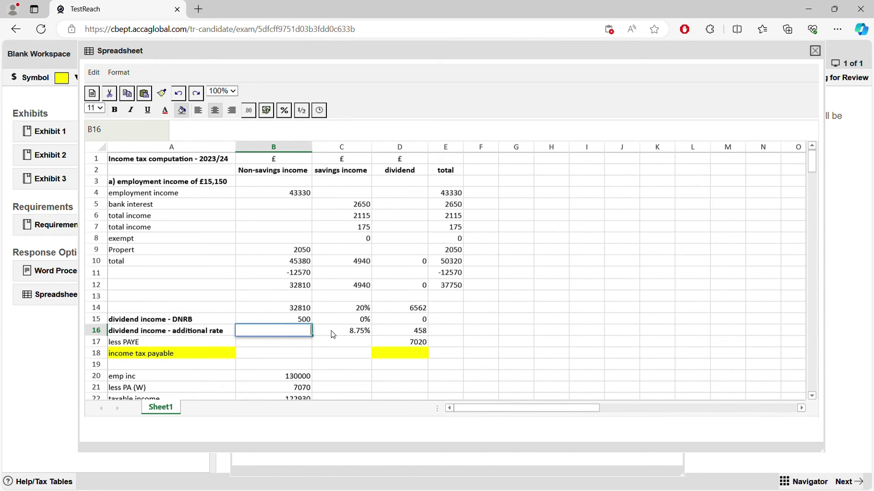
type("37700-")
left_click(308, 289)
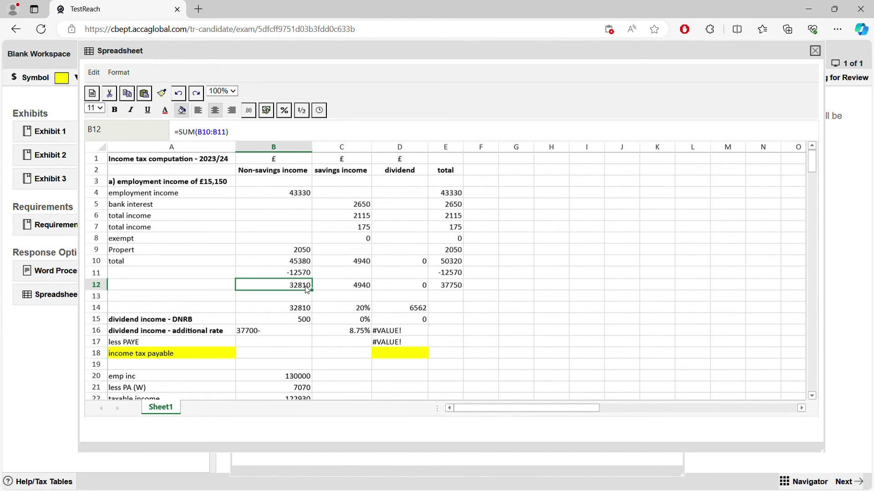
double_click(301, 331)
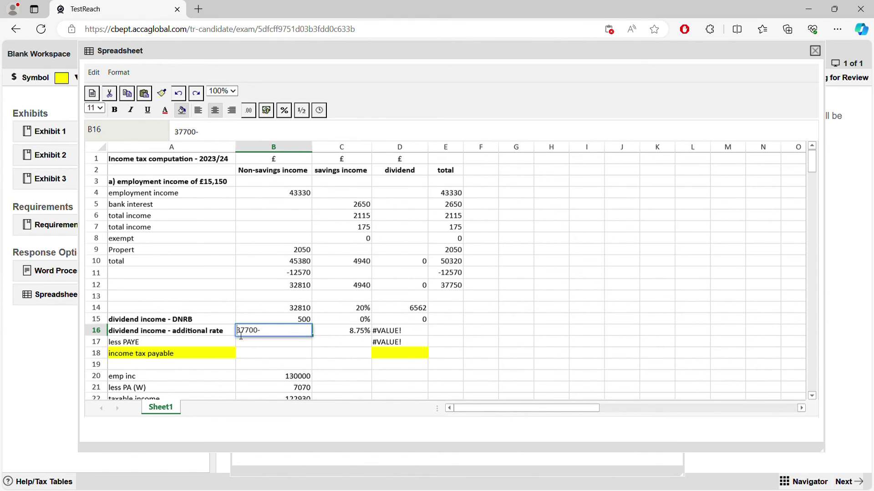
type("=")
left_click(295, 312)
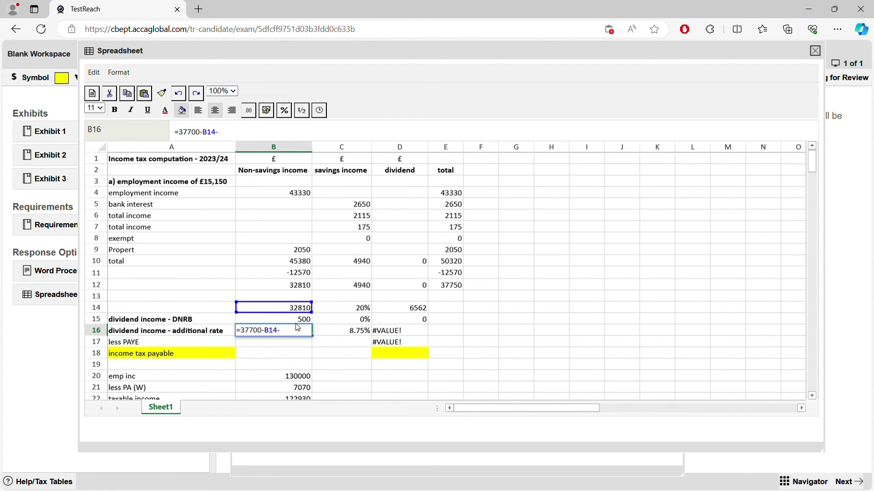
left_click(299, 323)
key("Return")
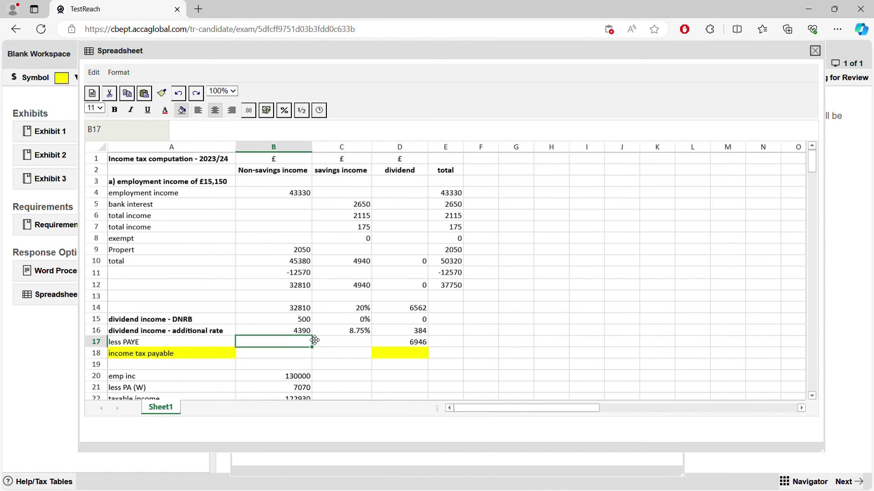
Step: Set the tax rate in C16 to 20%
double_click(359, 334)
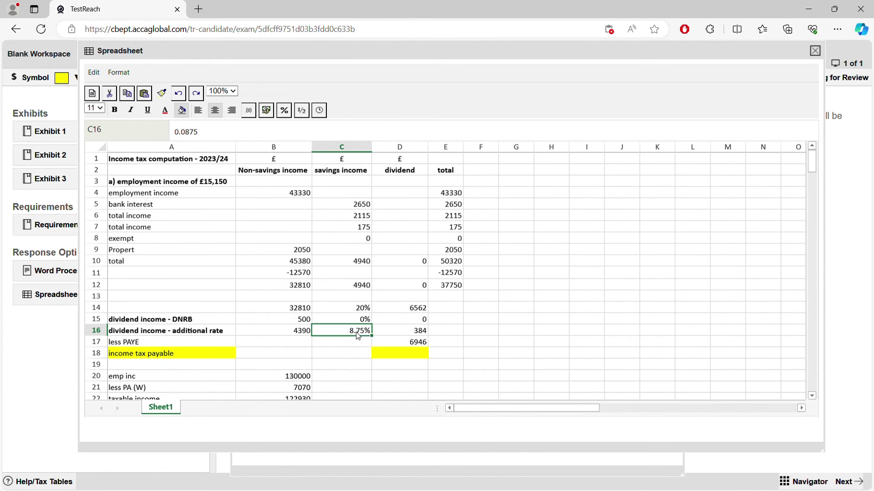
double_click(360, 333)
left_click_drag(360, 332, 352, 332)
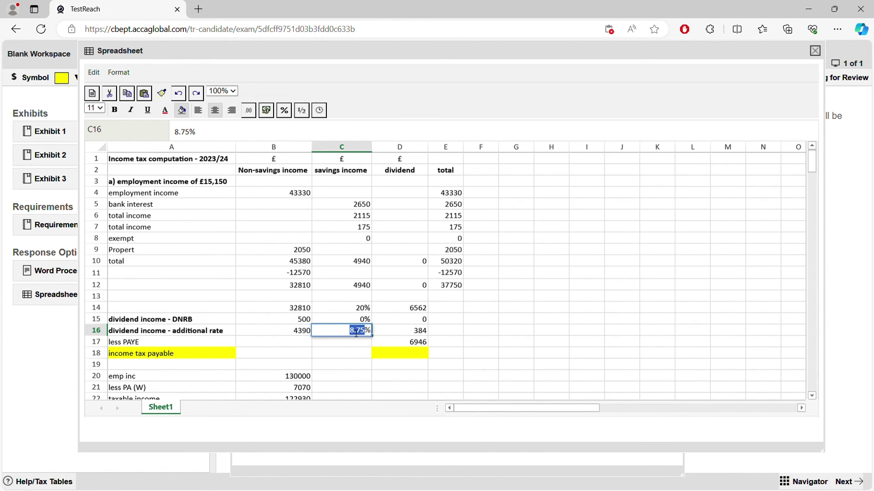
type("20")
key("Return")
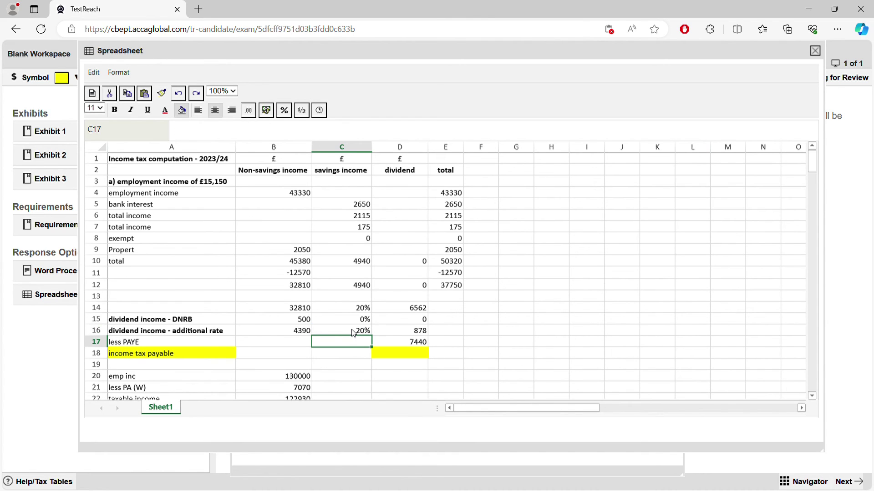
Step: Enter the 50 of savings income above the basic rate band in B17 and its 40% rate in C17
left_click(309, 344)
type("50")
key("Tab")
type("40%")
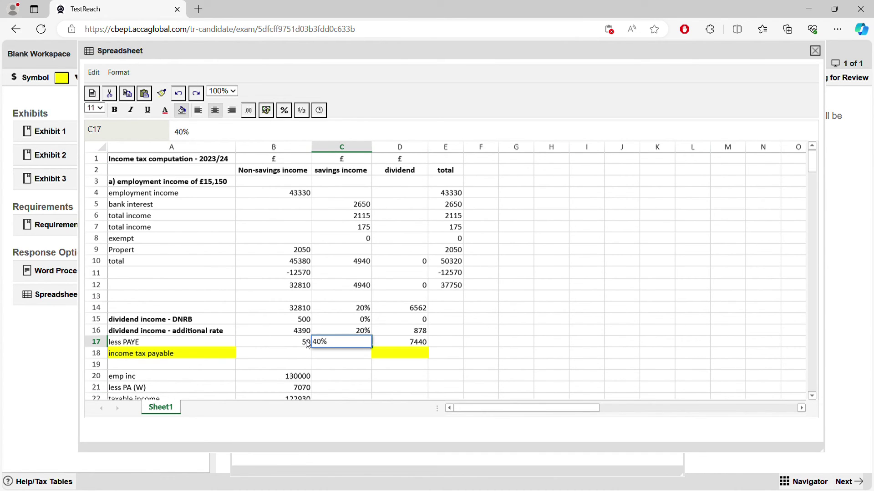
key("Return")
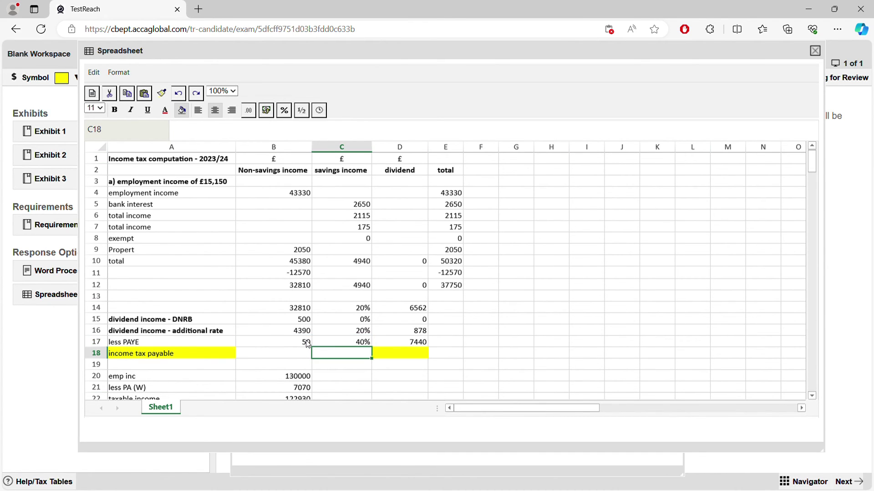
Step: Try to fill the tax formula from D16 down to D17 for the 40% band
left_click(420, 331)
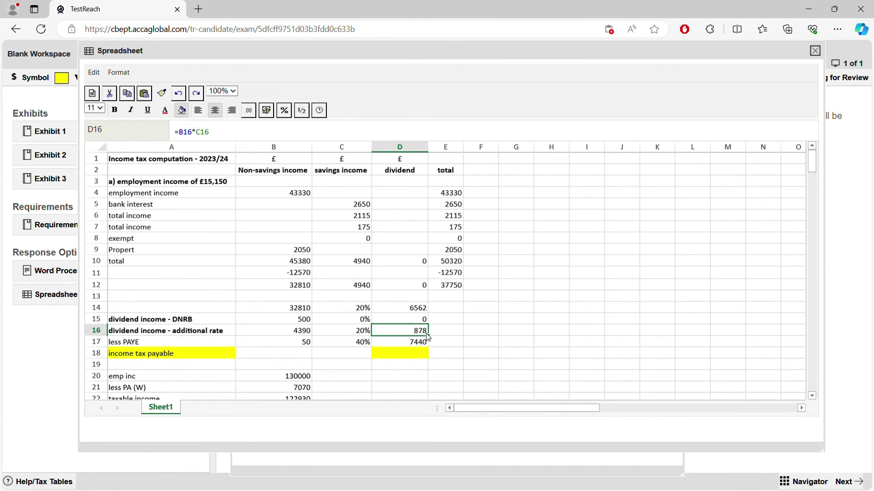
left_click_drag(429, 337, 436, 350)
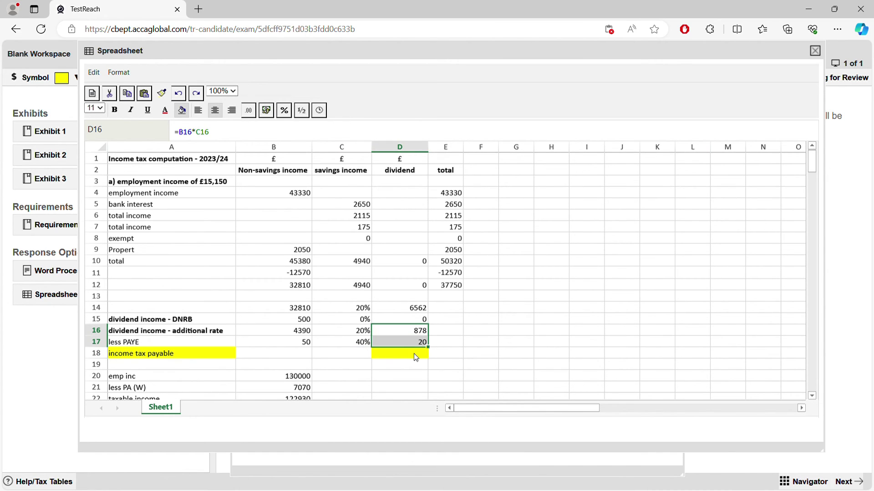
type("=sum(")
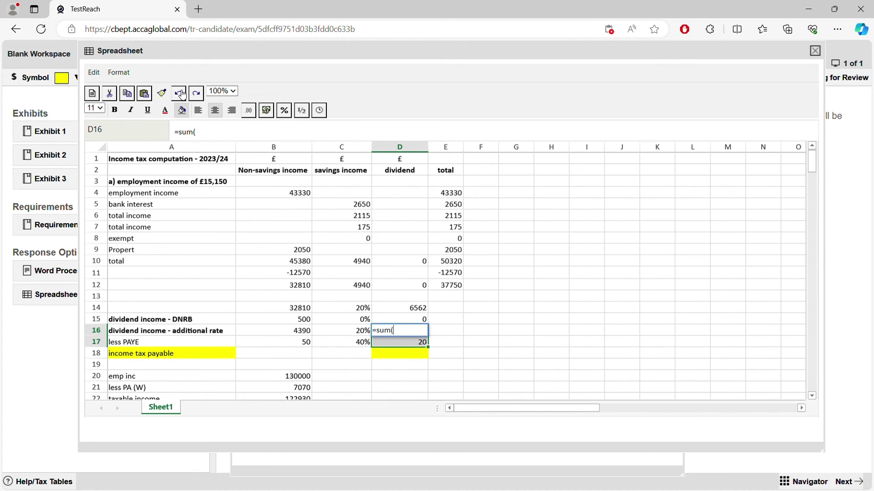
left_click(179, 94)
Step: Total the income tax payable in D18 with a sum of D14:D17
left_click(407, 358)
type("=sum(")
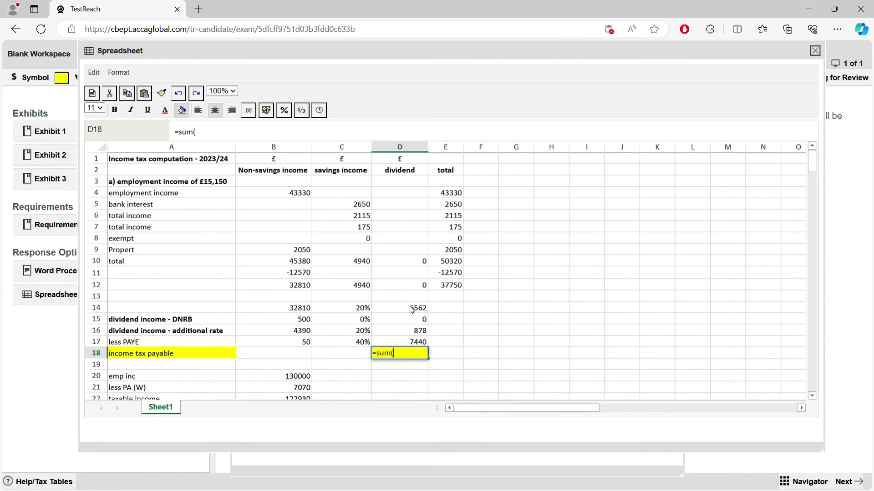
left_click_drag(412, 308, 411, 338)
key("Return")
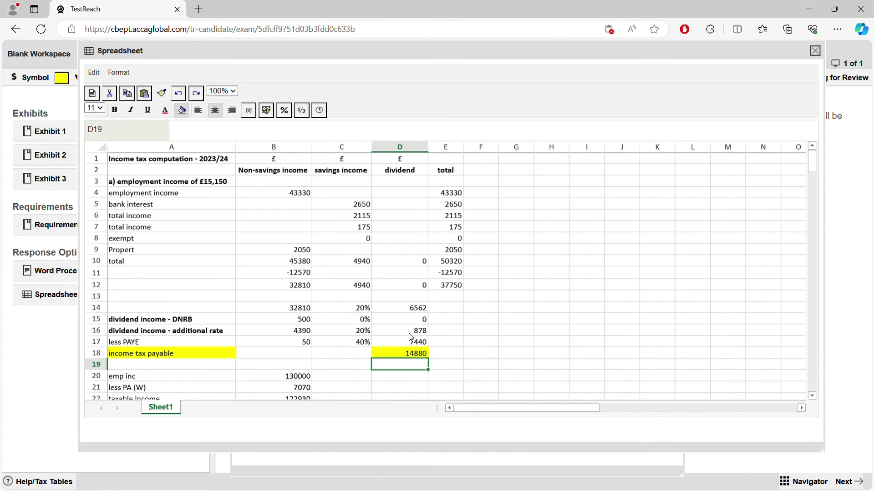
Step: Check the income tax payable formula in D18 and re-enter it as the sum of D14:D17
double_click(416, 354)
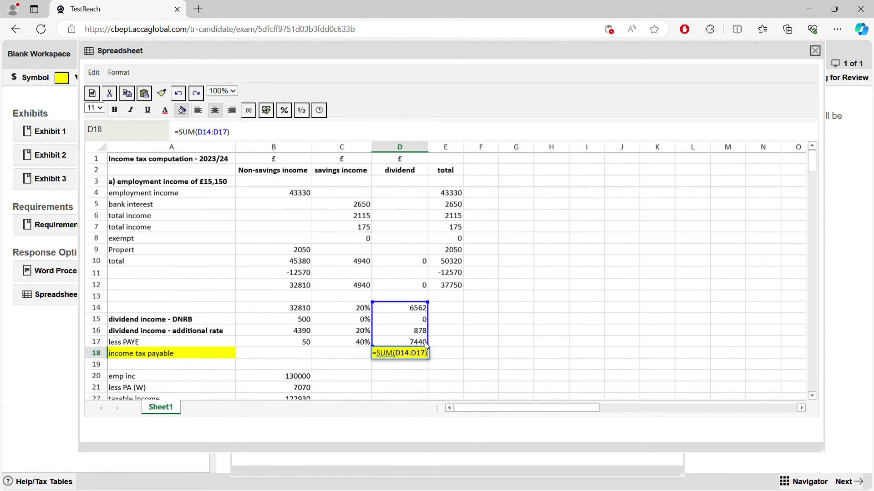
left_click(426, 299)
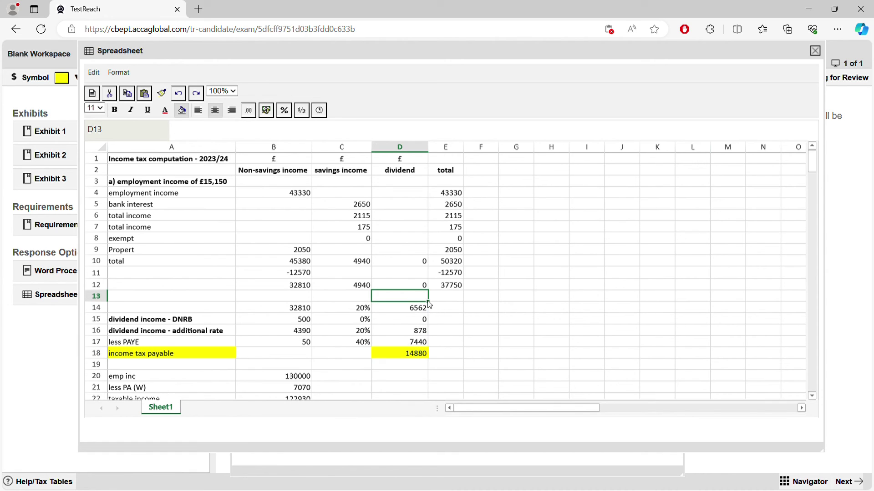
left_click_drag(414, 322, 416, 342)
left_click(416, 331)
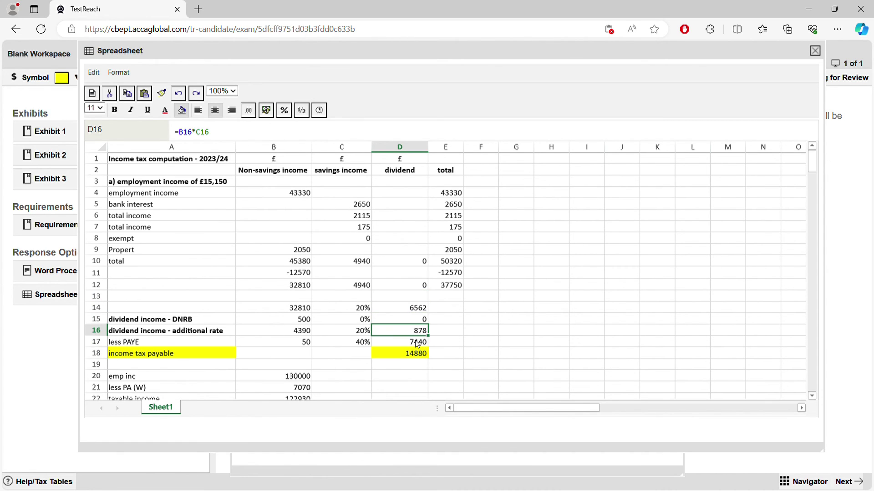
double_click(414, 356)
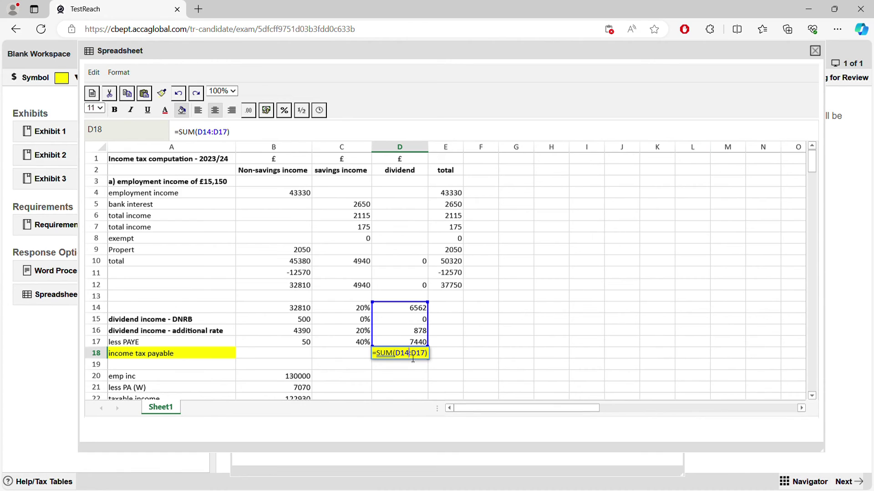
key("BackSpace")
key("BackSpace")
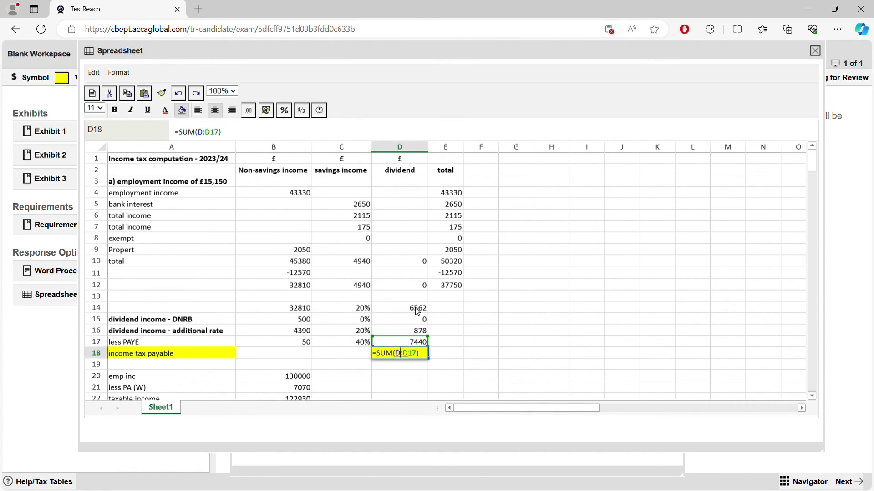
left_click(417, 311)
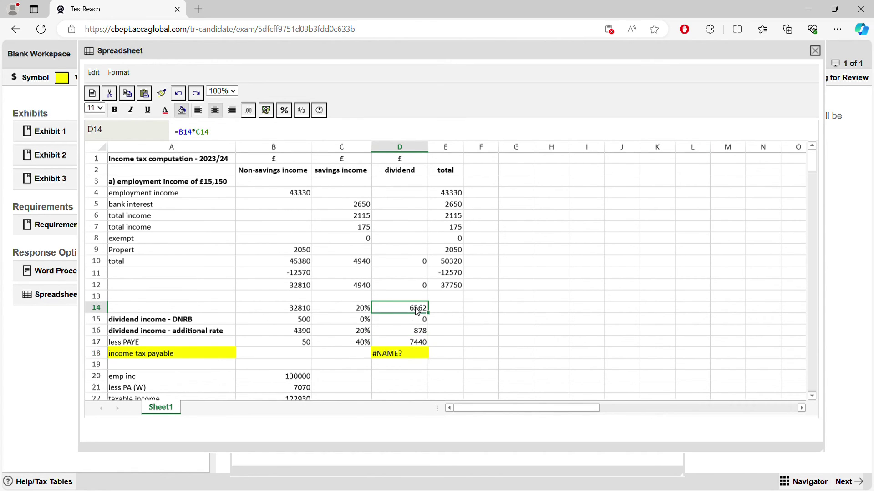
double_click(405, 358)
key("BackSpace")
key("BackSpace")
key("BackSpace")
key("BackSpace")
key("BackSpace")
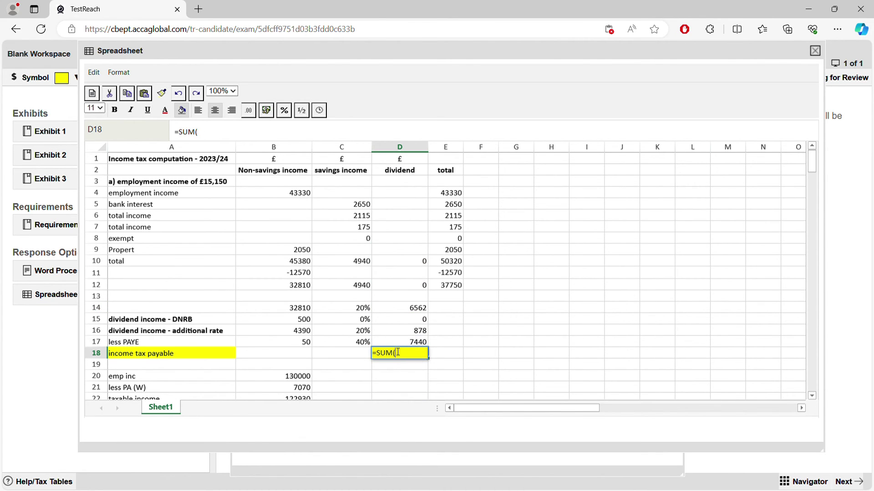
left_click_drag(413, 308, 415, 341)
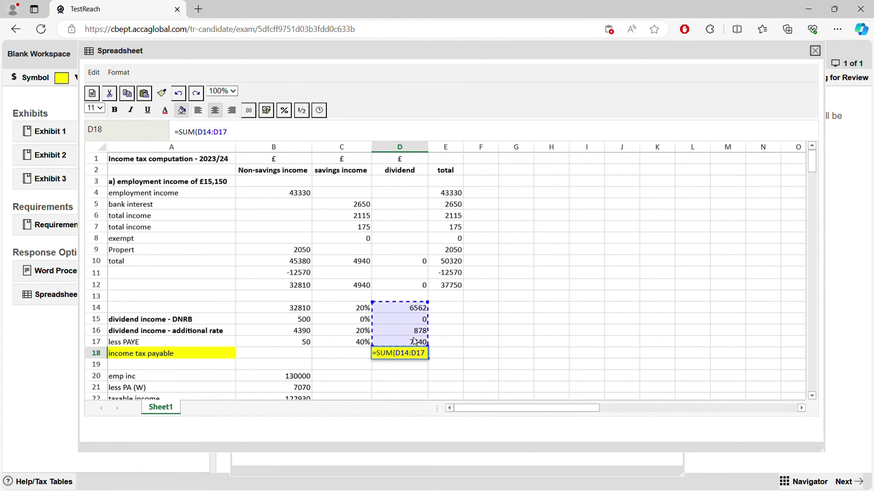
key("Return")
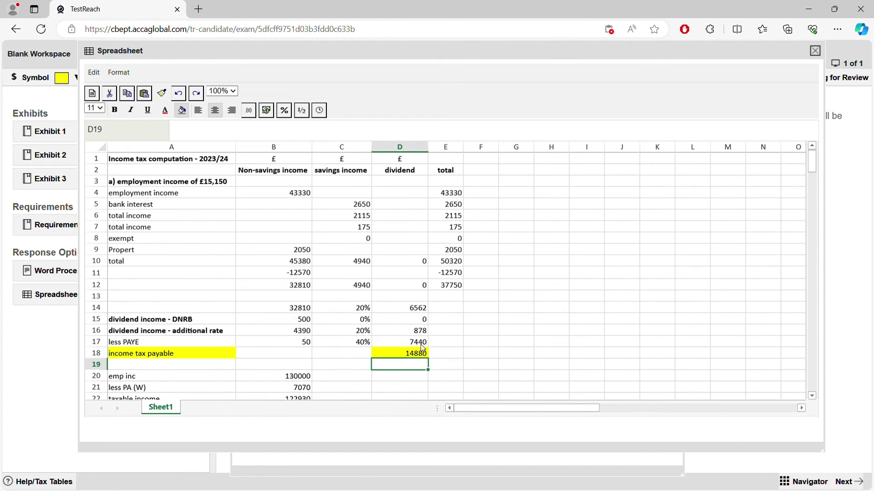
Step: Replace the sum formula in D17 with 20 as the tax on the 40% band
double_click(422, 343)
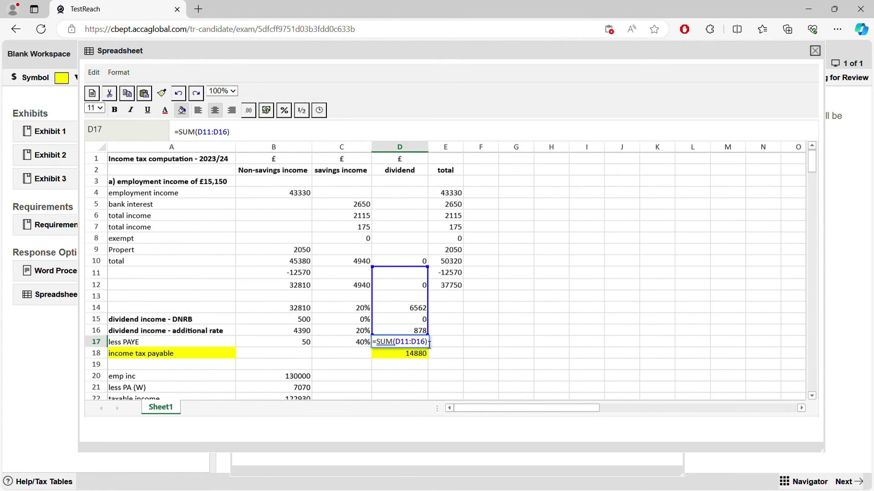
left_click_drag(425, 342, 360, 343)
key("BackSpace")
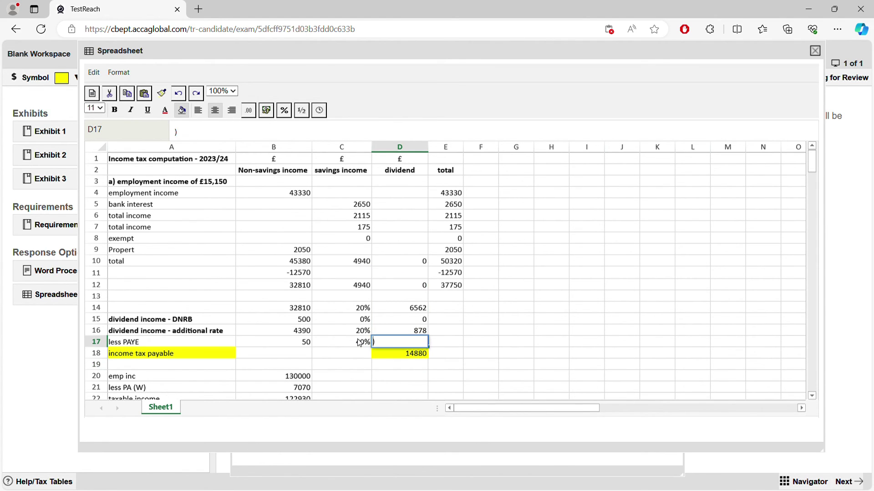
type("20")
key("Return")
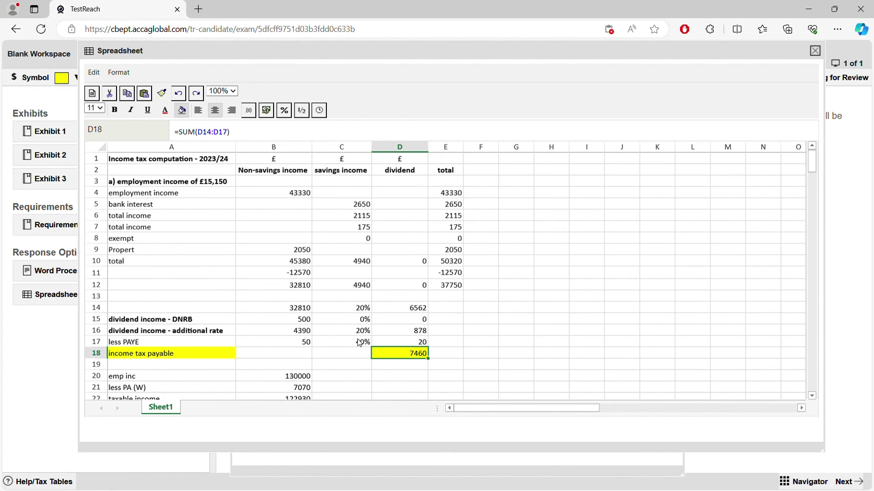
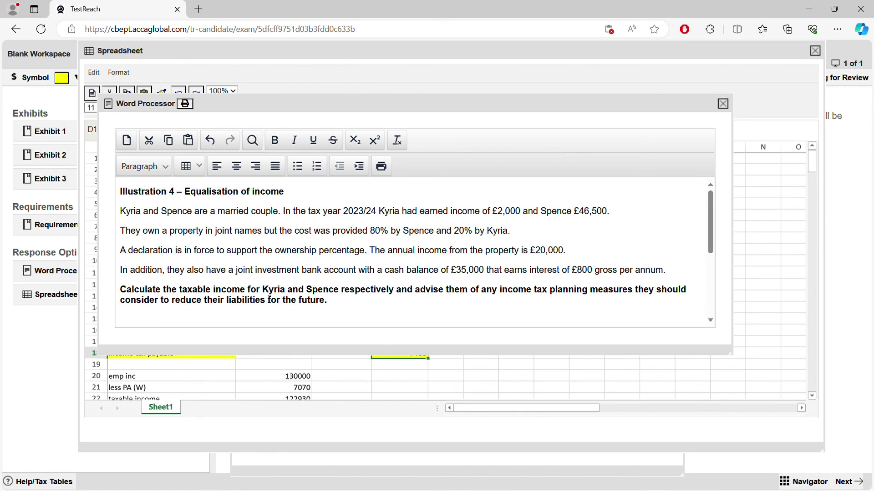
Step: Read the Illustration 4 requirement on taxable income and tax planning measures, and return to the spreadsheet
left_click_drag(187, 289, 337, 284)
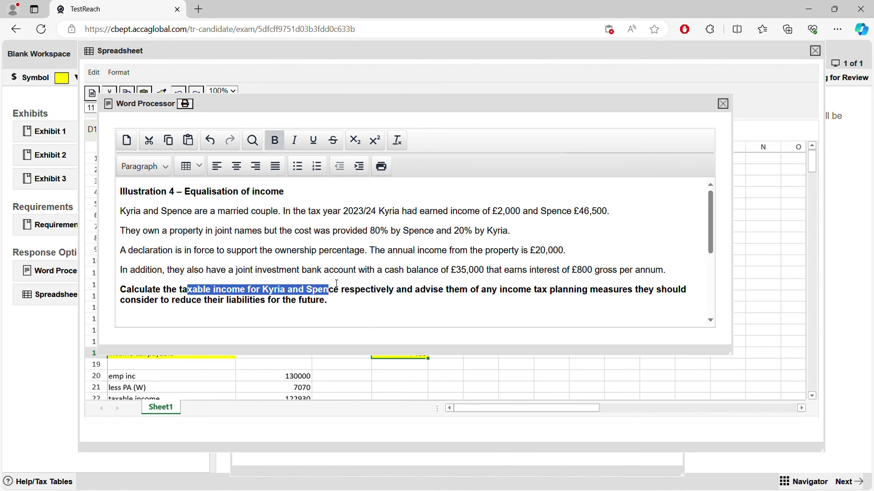
left_click_drag(415, 290, 608, 292)
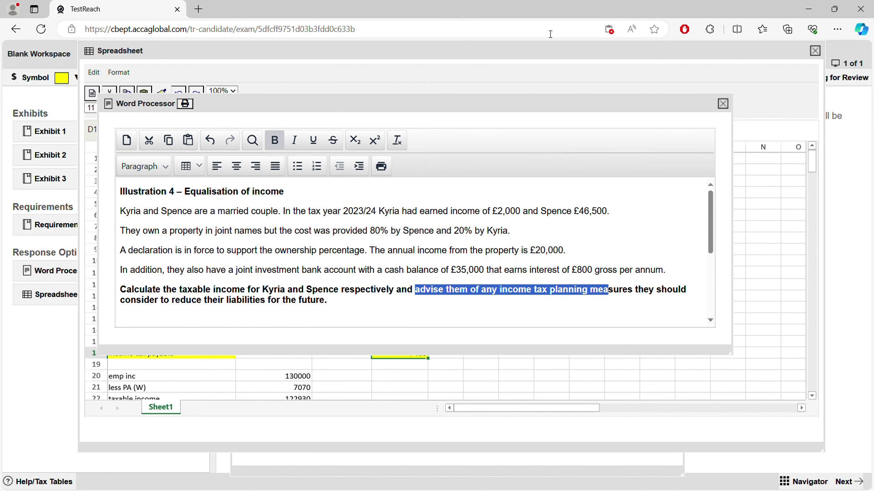
left_click(723, 104)
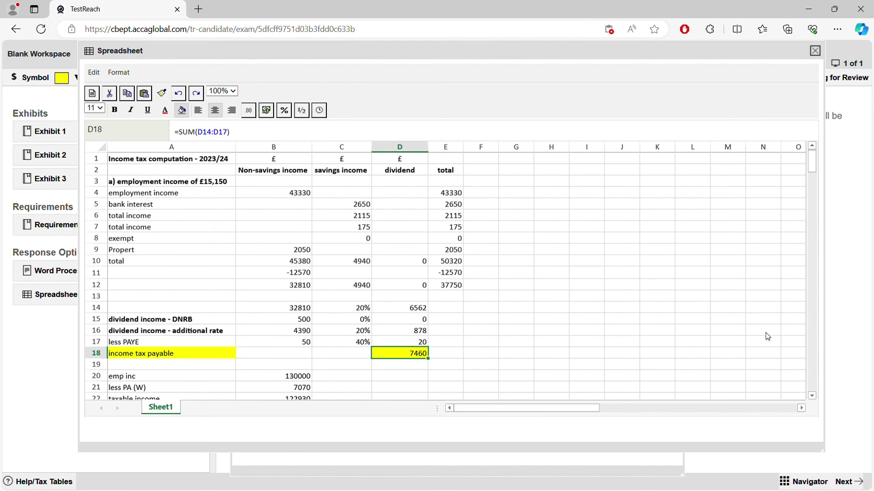
Step: Change the second spouse's column heading in C35 to "s" in the working below the adjusted PA
left_click(812, 396)
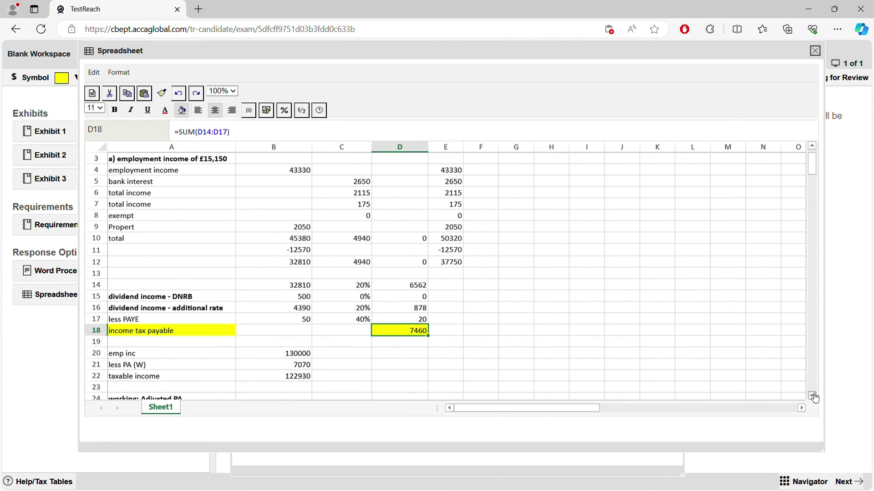
left_click(812, 396)
left_click(812, 395)
left_click(813, 396)
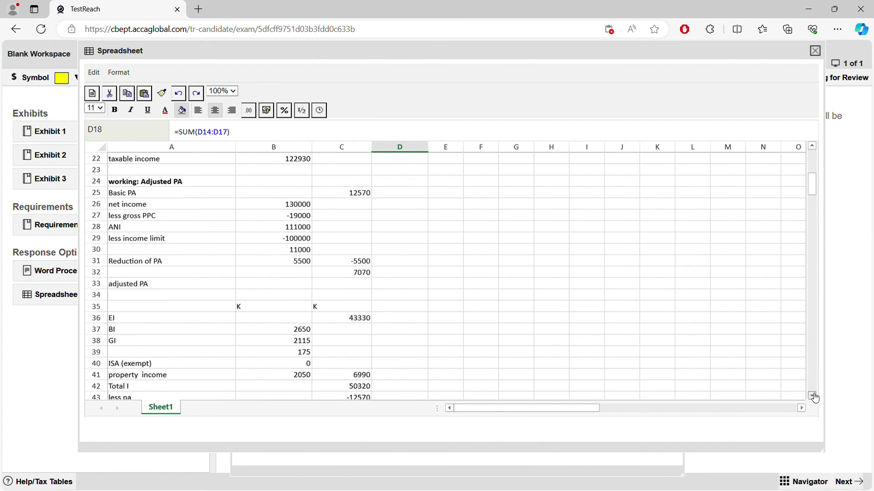
left_click(812, 396)
left_click(258, 286)
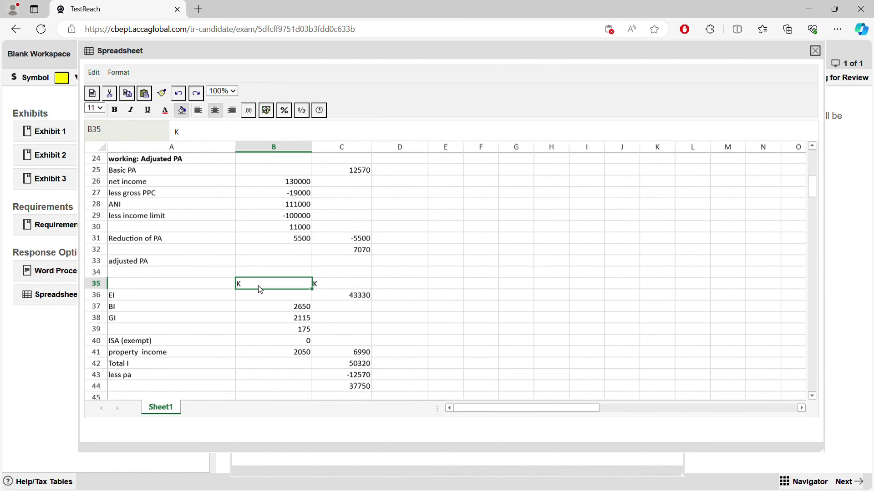
double_click(327, 287)
key("BackSpace")
type("s")
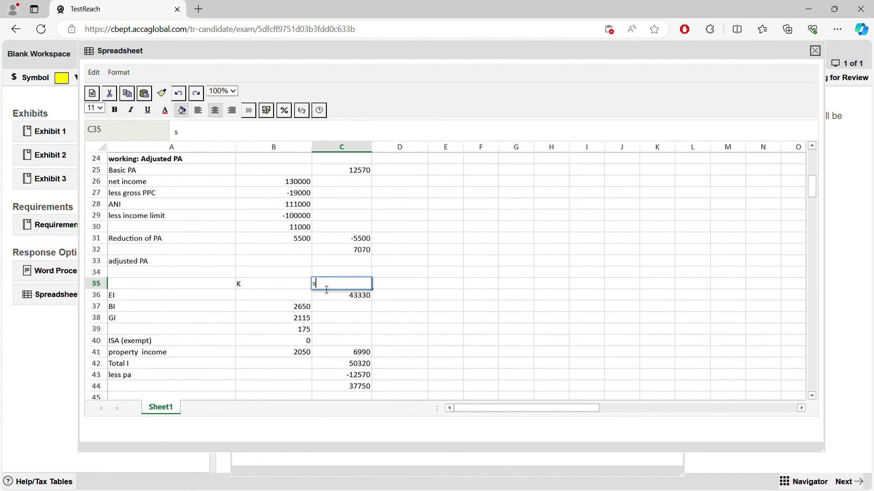
left_click(338, 356)
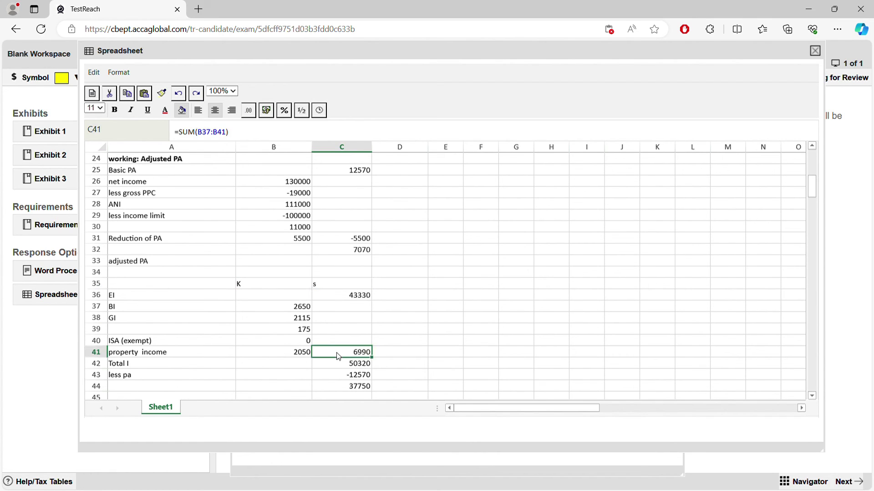
Step: Enter the earned income in the EI row: 2000 in B36 and 46500 in C36
left_click(290, 297)
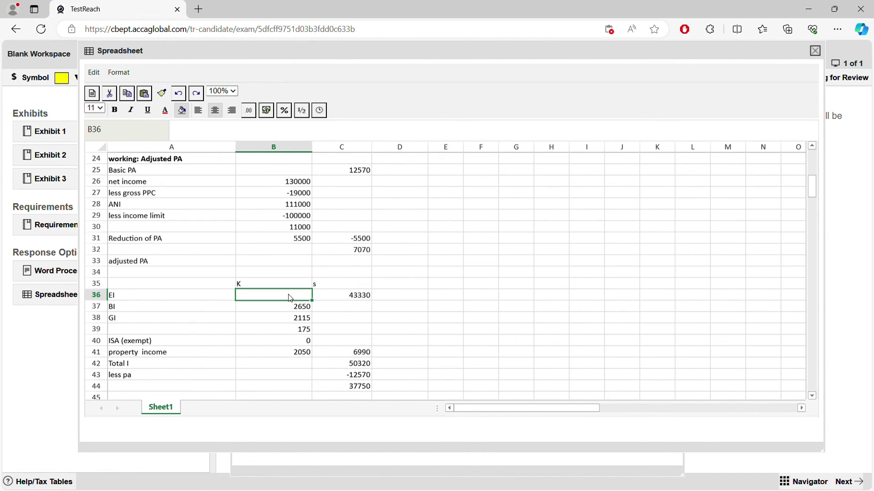
type("2000")
key("Tab")
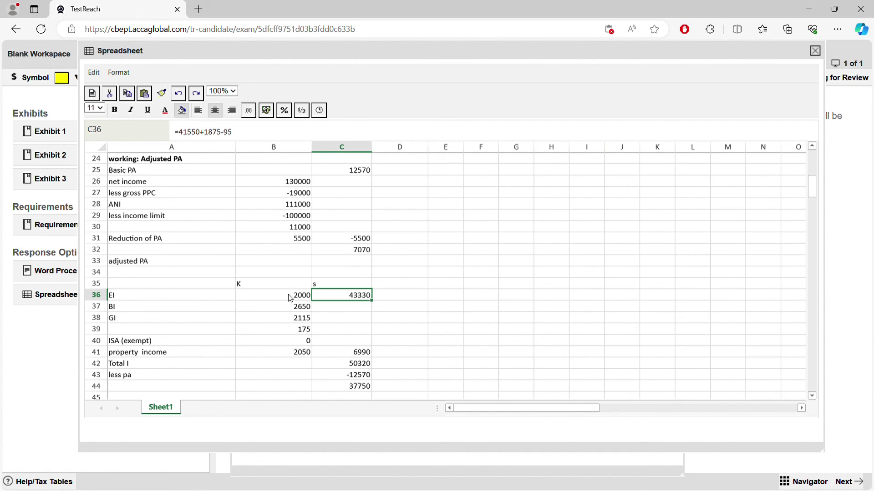
type("46500")
key("Return")
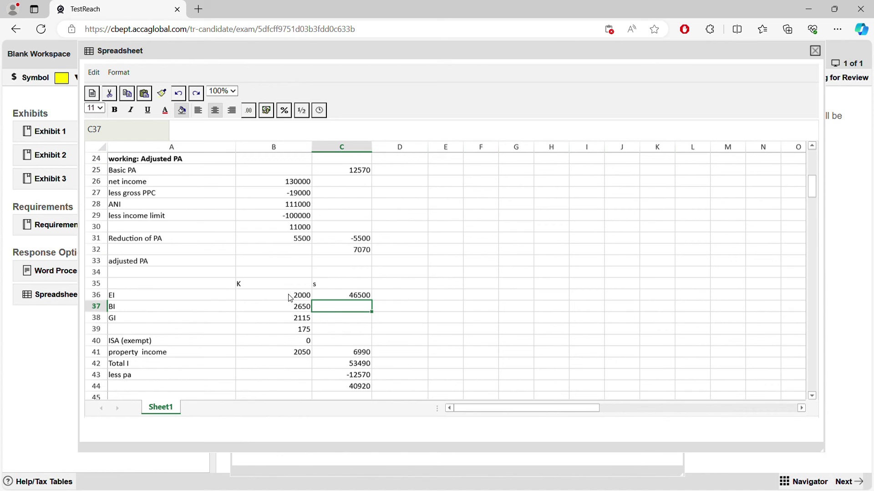
Step: Check the earned income figures and the joint bank account interest in the Illustration 4 text
left_click(55, 276)
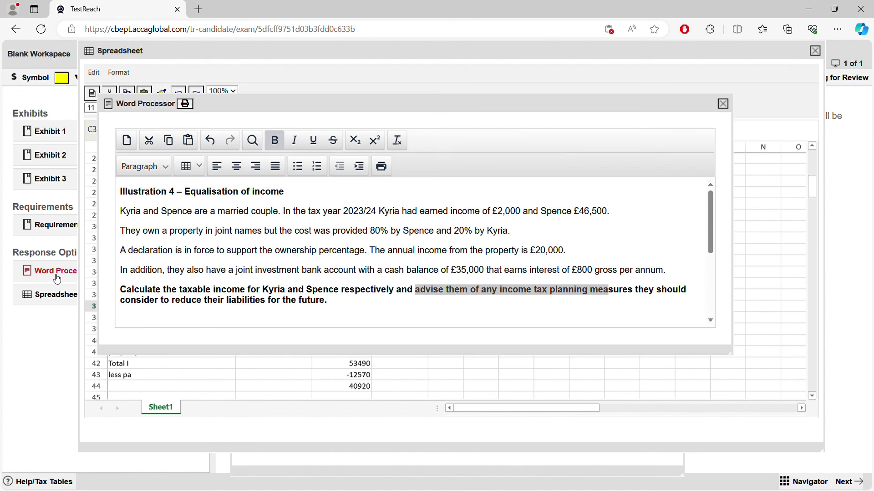
left_click_drag(495, 211, 509, 212)
left_click_drag(586, 212, 606, 216)
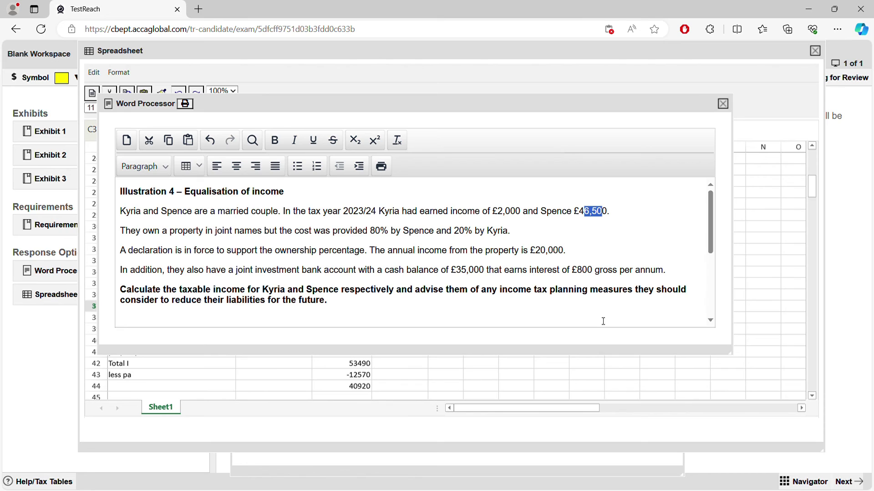
left_click_drag(572, 272, 587, 273)
left_click_drag(245, 270, 351, 269)
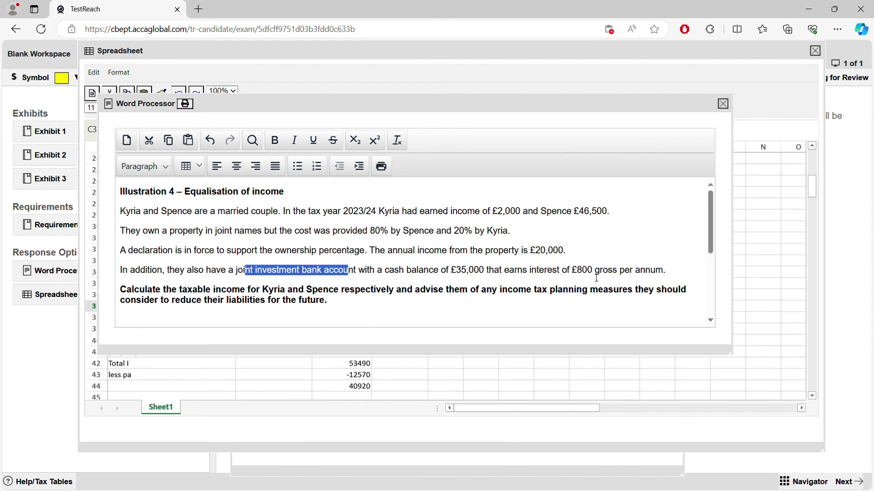
left_click_drag(592, 271, 568, 271)
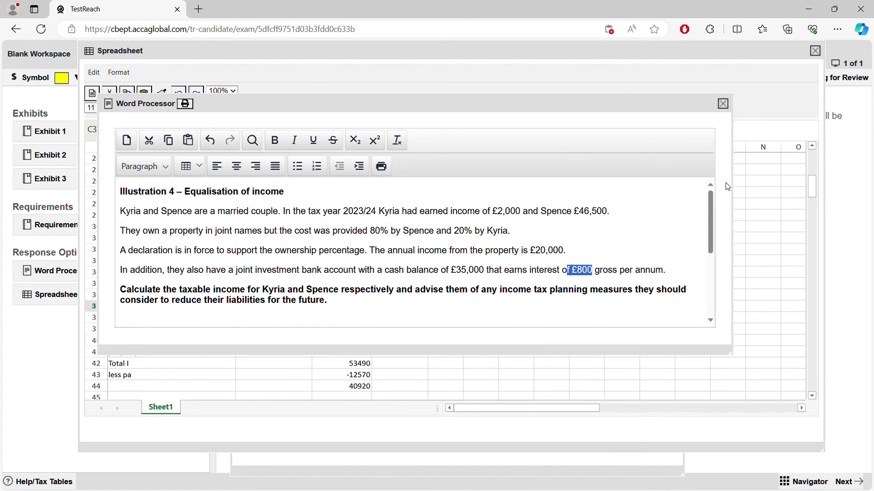
left_click(723, 104)
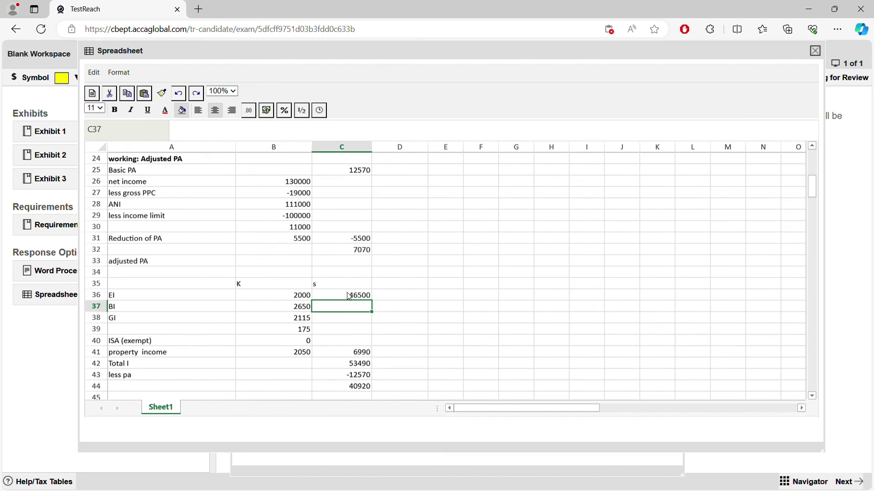
Step: Split the joint bank interest equally in the BI row, entering 400 in both B37 and C37
left_click(304, 307)
double_click(304, 307)
type("400")
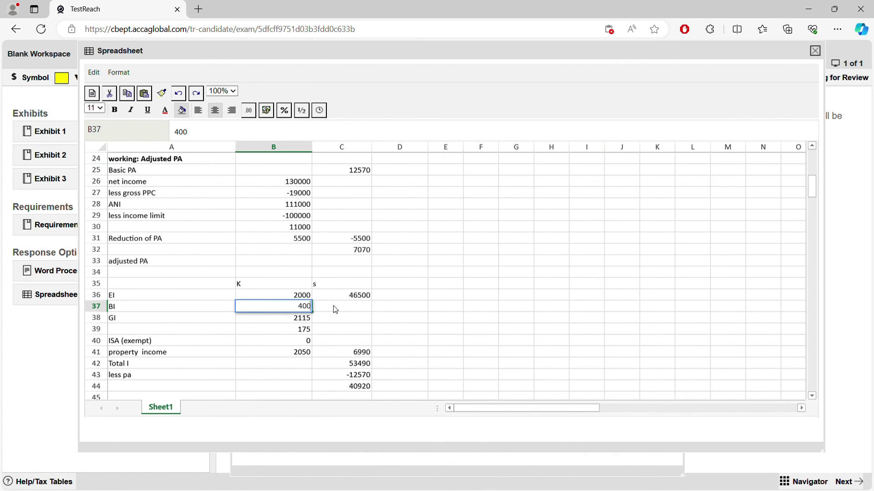
left_click(335, 310)
double_click(337, 309)
type("400")
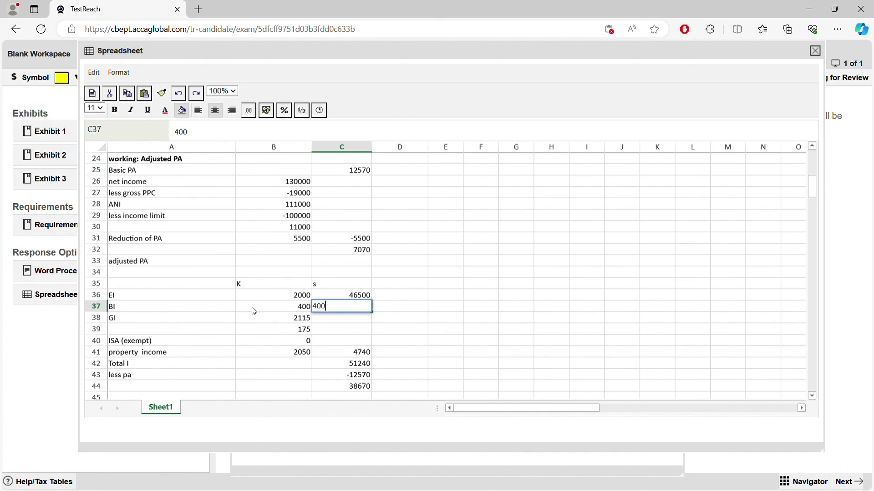
Step: Clear the GI figure in B38
left_click(168, 317)
left_click(281, 321)
key("BackSpace")
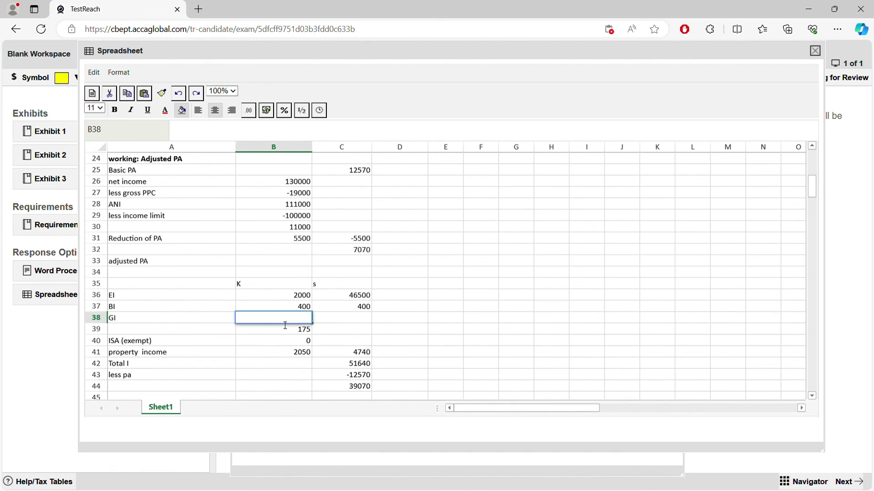
Step: Check the annual property income and the couple's ownership percentages in the Illustration 4 text
left_click(51, 271)
left_click_drag(541, 250, 567, 251)
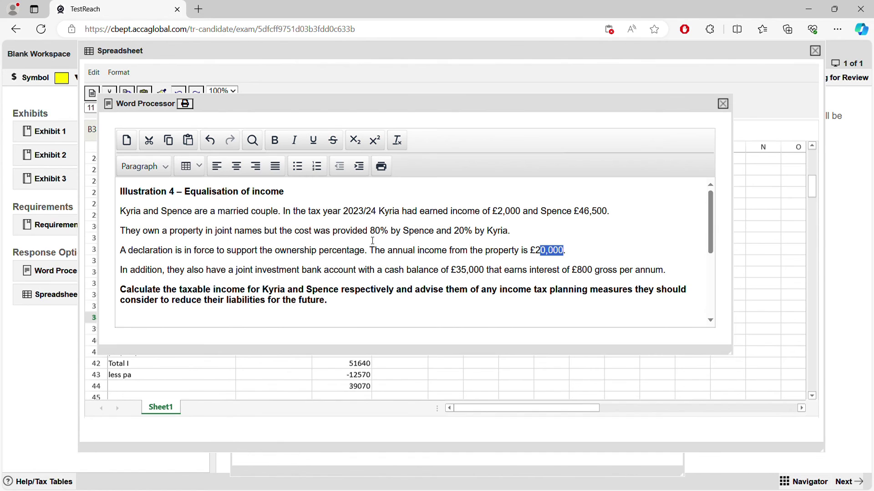
left_click(252, 258)
double_click(376, 231)
left_click_drag(473, 233, 442, 232)
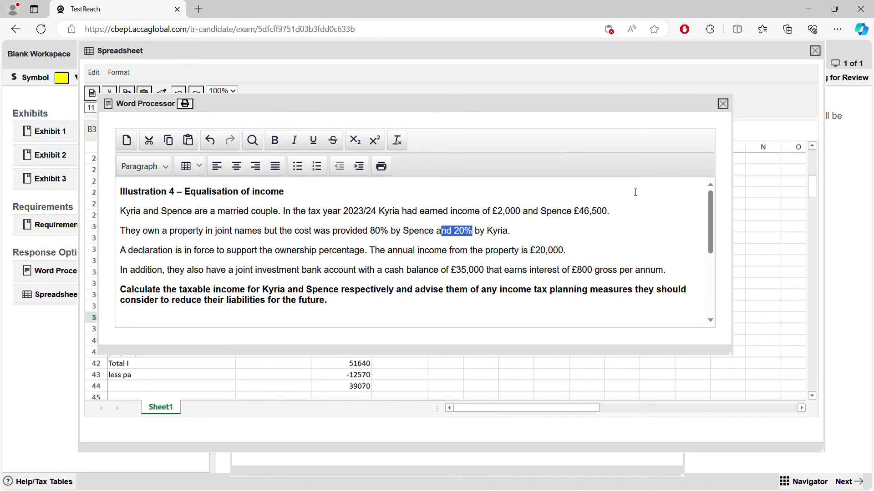
left_click(722, 115)
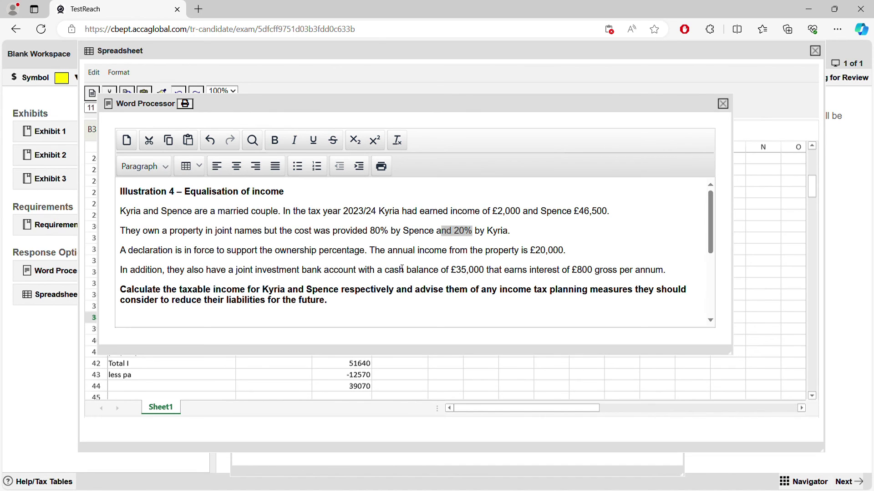
left_click(723, 105)
Step: Enter the property income shares in the GI row: 4000 in B38 and 16000 in C38
type("4000160")
type("000")
key("BackSpace")
key("BackSpace")
key("BackSpace")
key("BackSpace")
key("BackSpace")
type("\\")
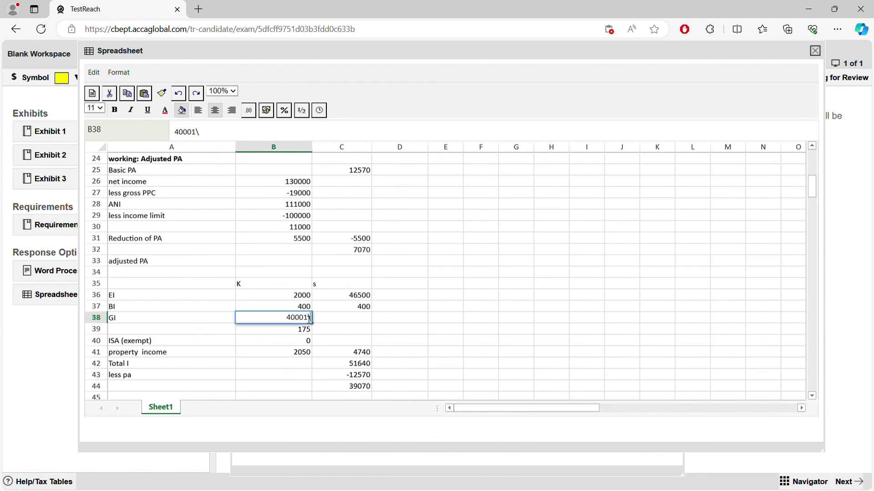
key("BackSpace")
key("BackSpace")
left_click(338, 319)
type("16000")
key("Tab")
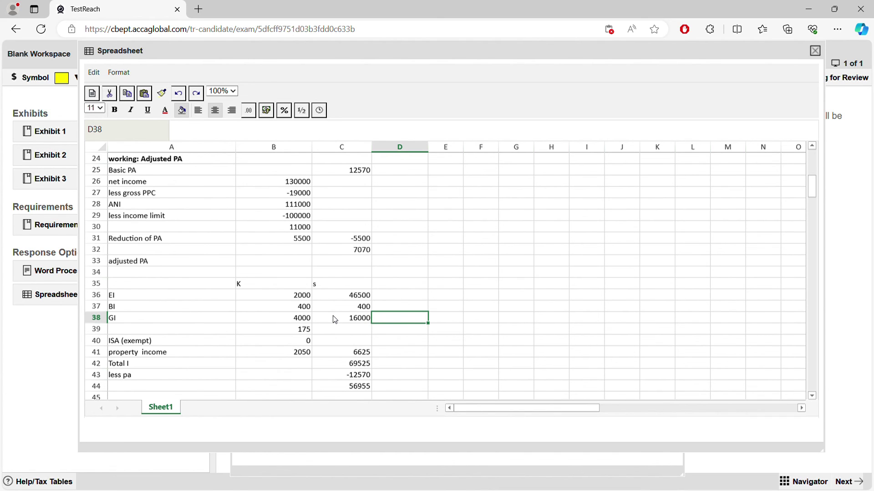
Step: Replace the value in B39 with a SUM formula totalling B36:B38
double_click(293, 330)
key("BackSpace")
key("BackSpace")
key("BackSpace")
key("BackSpace")
key("BackSpace")
key("BackSpace")
key("BackSpace")
key("BackSpace")
key("BackSpace")
type("sum(")
left_click_drag(276, 298, 280, 318)
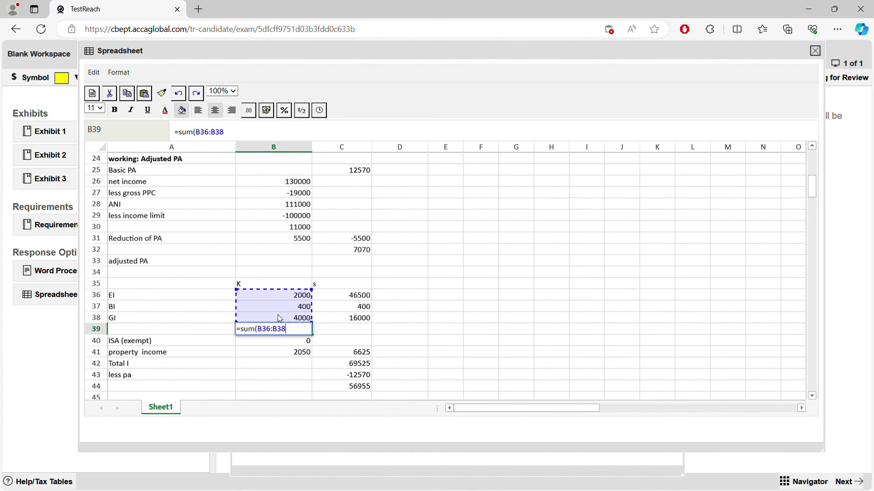
key("Return")
Step: Fill the total formula from B39 across to C39, undoing a mistaken move of the cell
left_click(295, 330)
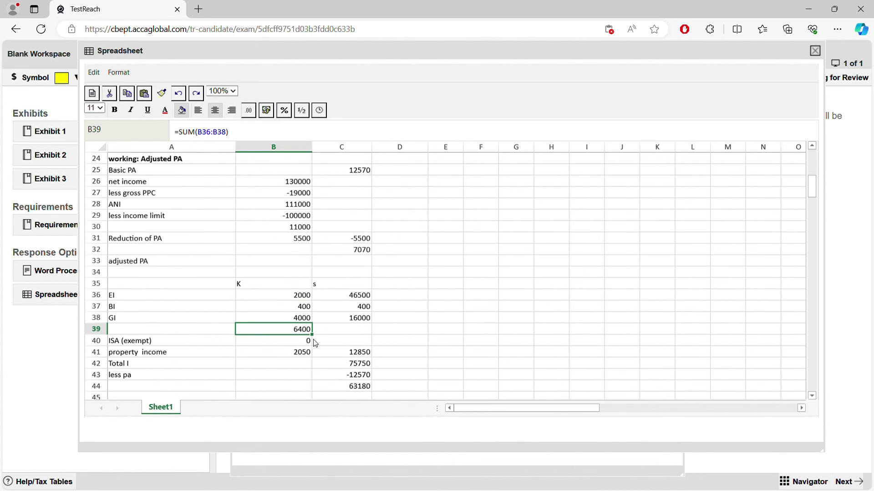
left_click_drag(313, 335, 355, 336)
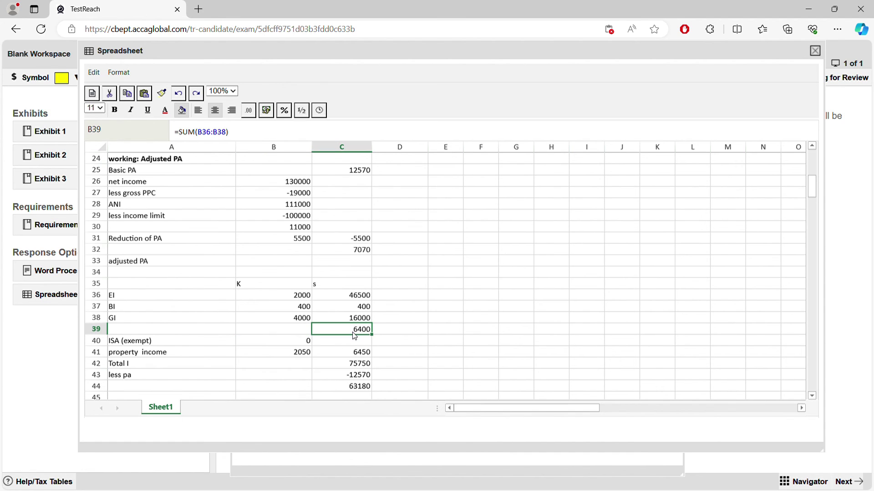
left_click(183, 95)
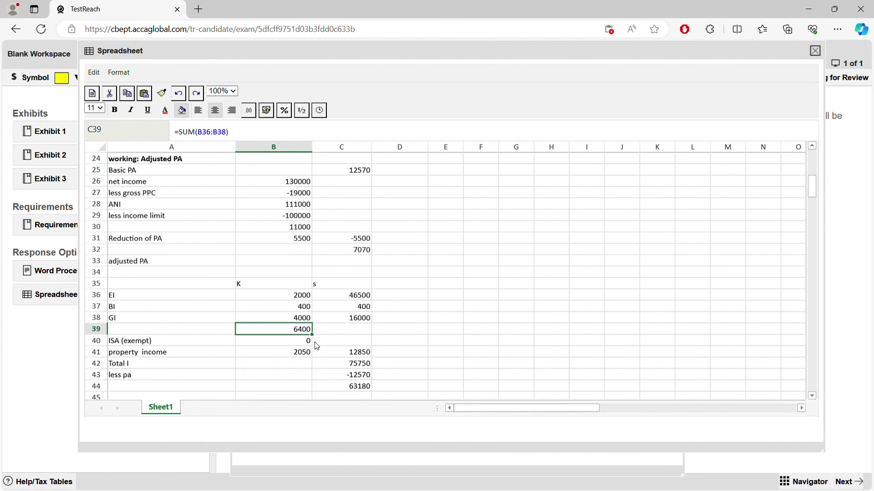
left_click_drag(312, 335, 360, 337)
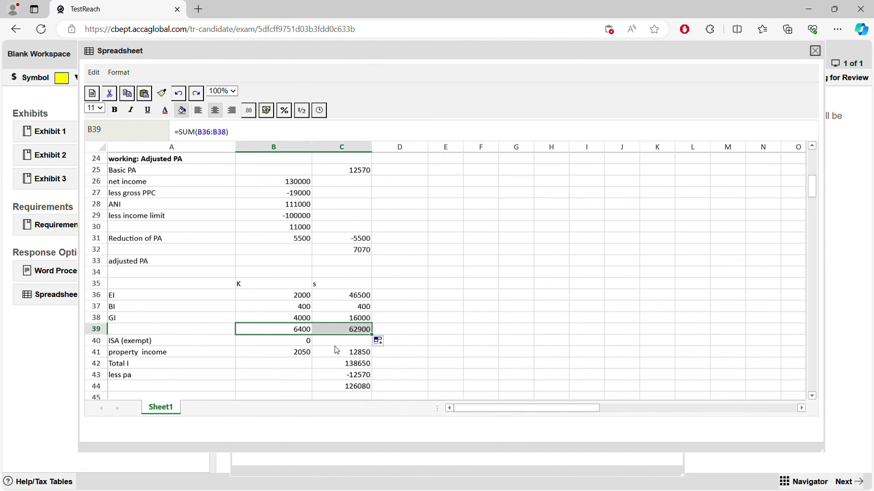
Step: Try to enter the negative of the B39 subtotal as the allowance deduction in B40
left_click(308, 345)
key("BackSpace")
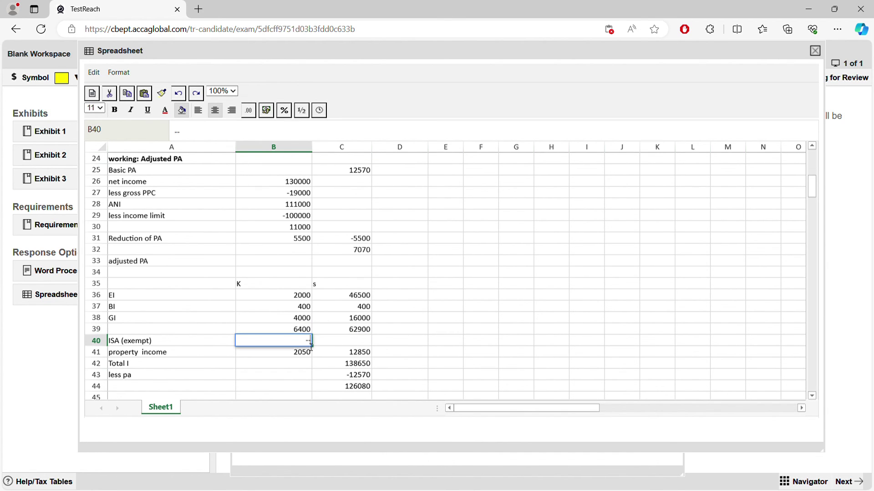
type("--B39")
key("Return")
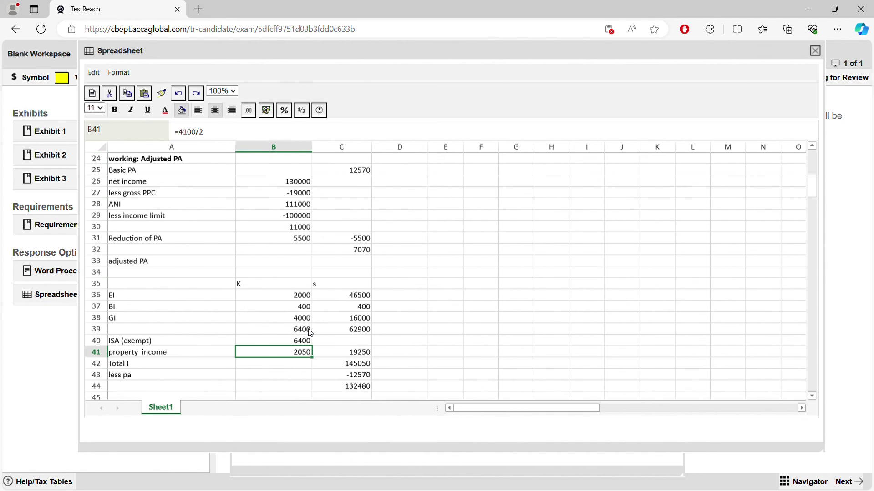
double_click(291, 342)
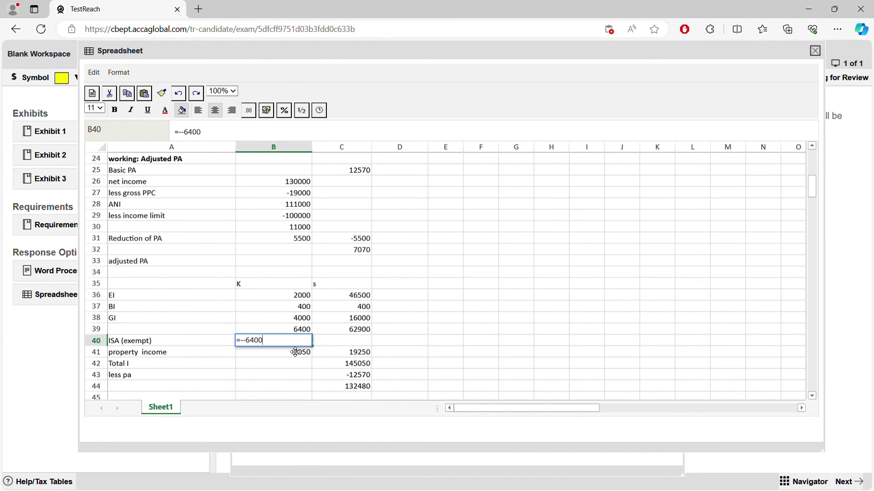
key("Return")
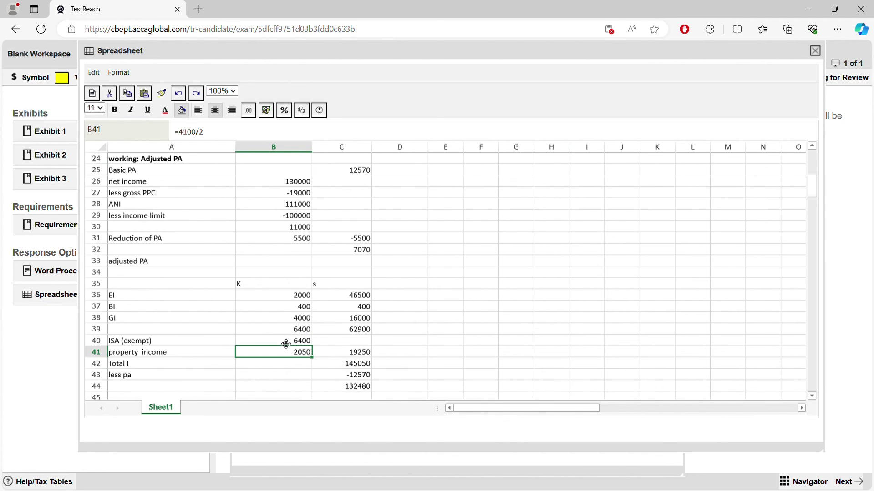
Step: Enter the personal allowance deductions in row 40: -6400 in B40 and -12570 in C40
double_click(286, 344)
left_click_drag(285, 344, 203, 339)
key("BackSpace")
type("=-6400")
key("Return")
left_click(352, 344)
type("-12570")
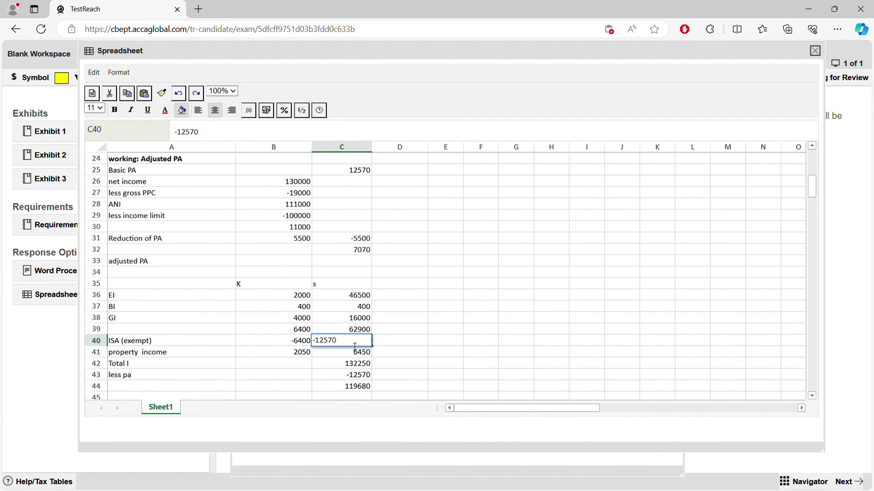
key("Return")
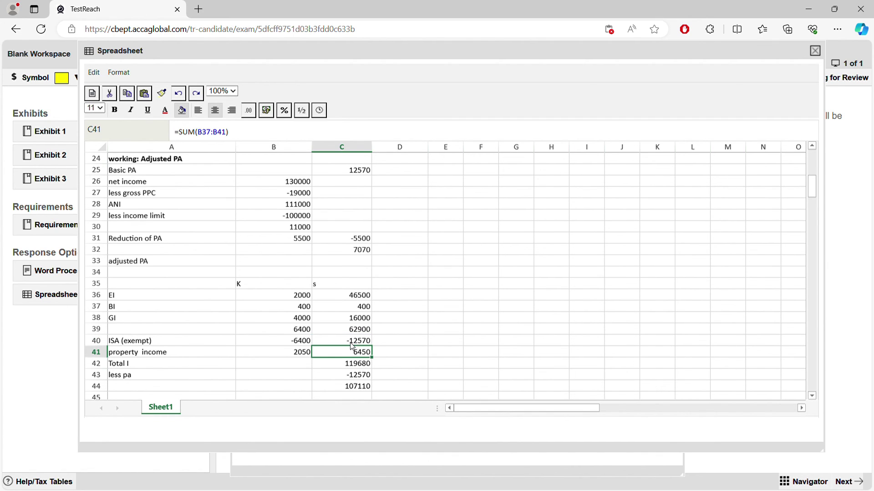
Step: Calculate taxable income in B41 with a SUM of B39:B40 and fill the formula across to C41
double_click(298, 355)
key("ctrl+a")
type("=sum(")
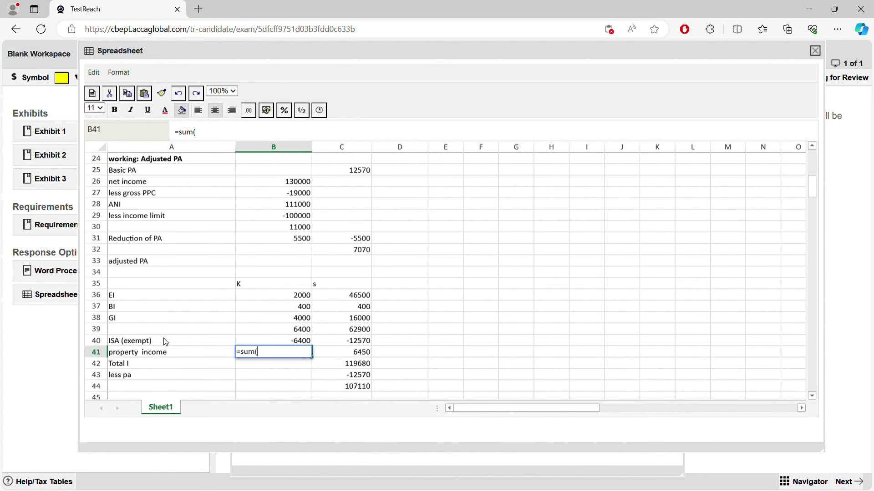
left_click_drag(249, 329, 248, 342)
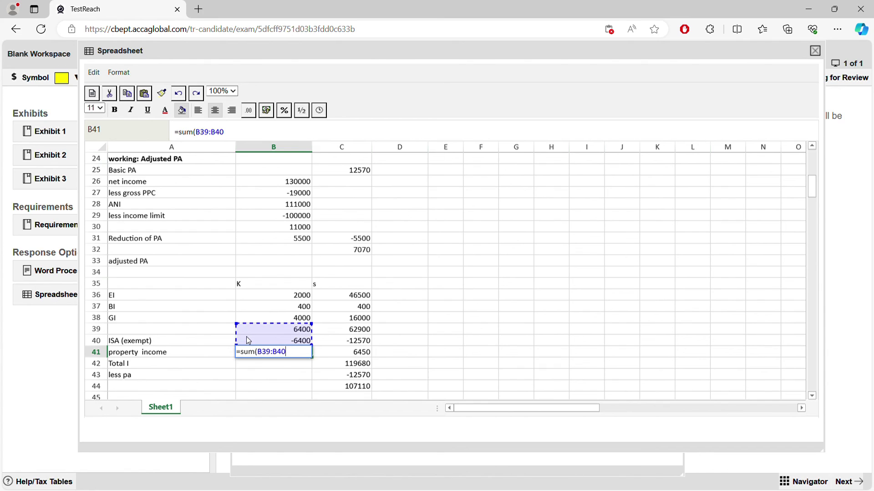
key("Return")
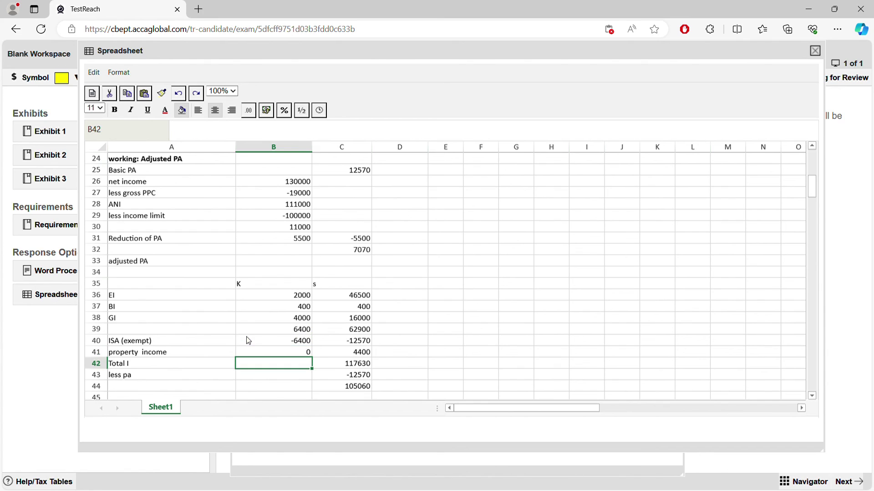
left_click(305, 353)
left_click_drag(317, 362, 364, 363)
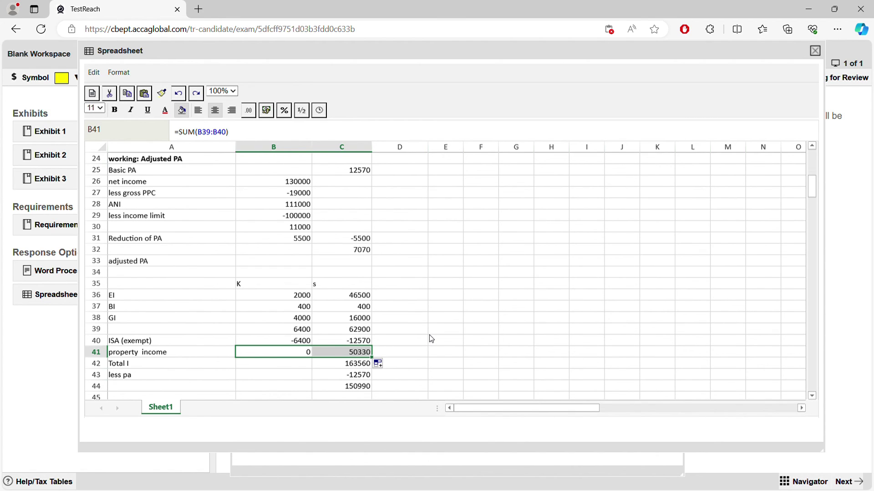
Step: Clear the leftover figures from the previous working in C42, C43 and C44
left_click(361, 364)
key("BackSpace")
key("Return")
key("BackSpace")
key("Return")
key("BackSpace")
key("Up")
key("Up")
key("Up")
key("Left")
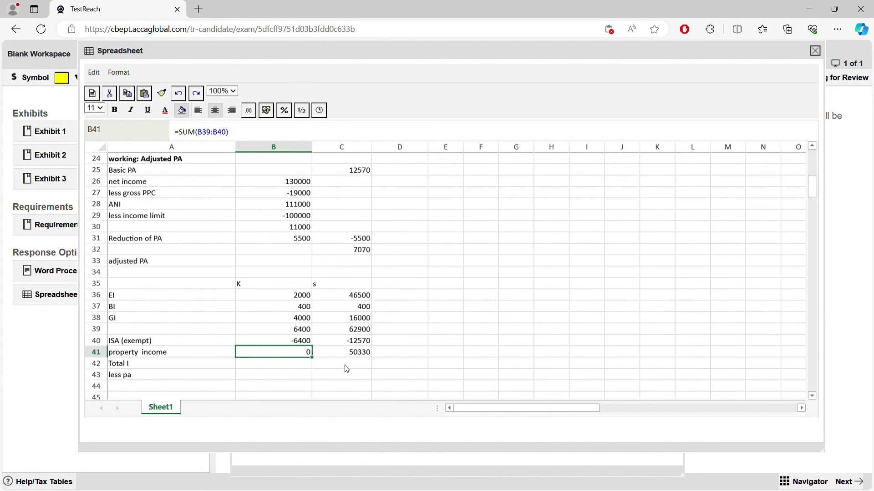
left_click(360, 360)
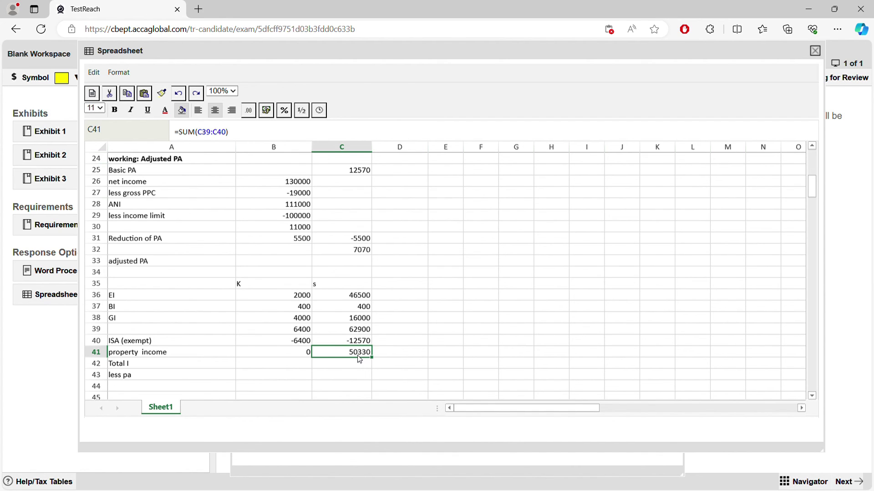
Step: Read the Illustration 4 requirement on taxable income and tax planning measures in the question text
left_click(48, 271)
left_click(185, 327)
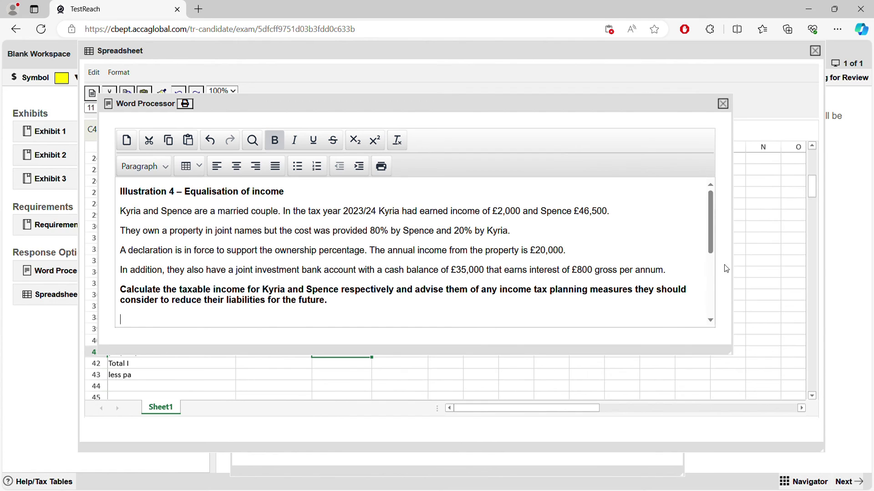
scroll(714, 254, "down", 1)
scroll(713, 255, "down", 2)
scroll(713, 257, "up", 1)
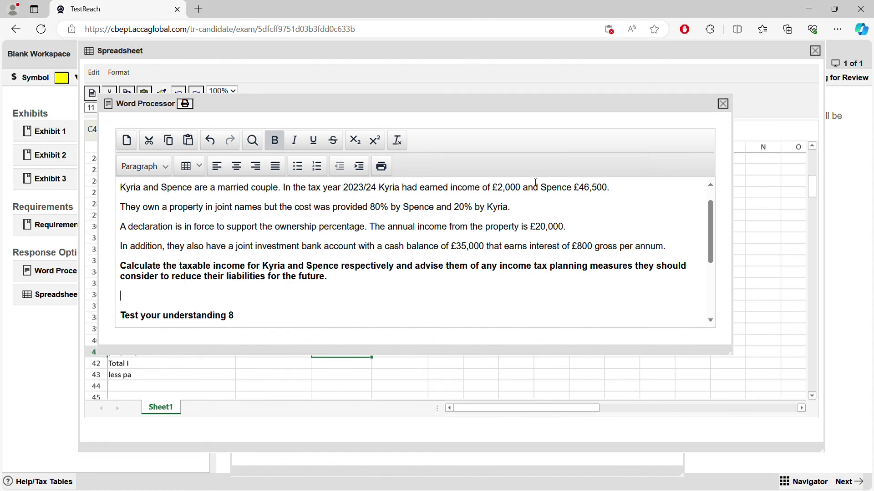
left_click(722, 104)
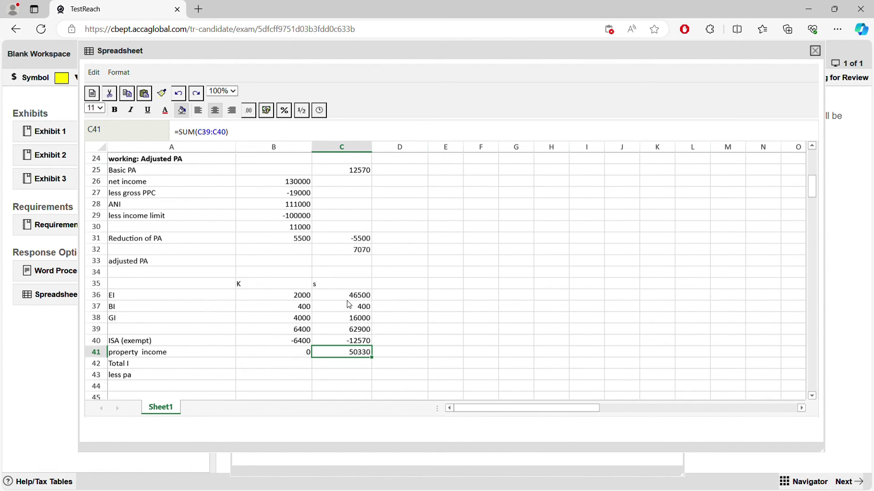
Step: Review both spouses' taxable income in row 41 against the allowance deduction in B40 and the earned income in C36
left_click(303, 356)
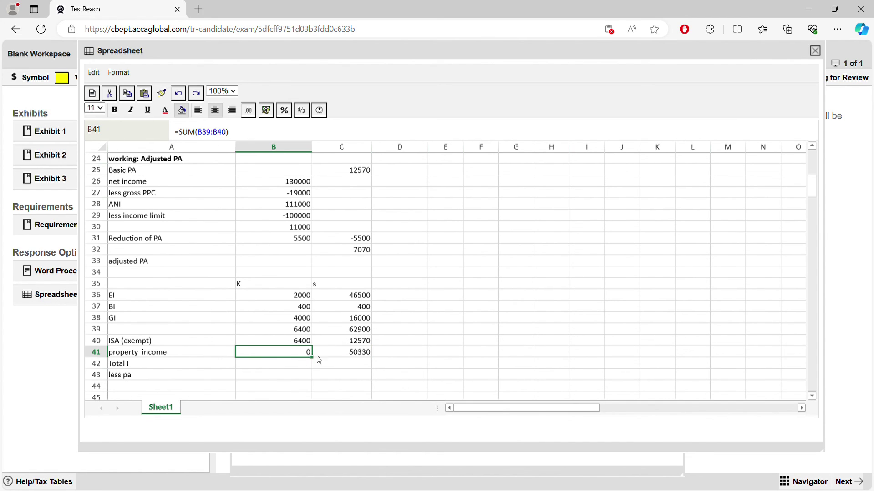
left_click(368, 356)
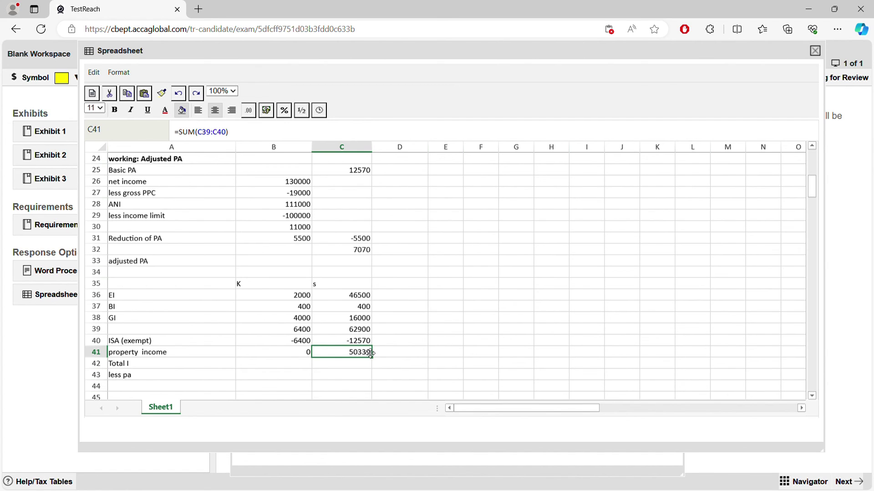
left_click(265, 287)
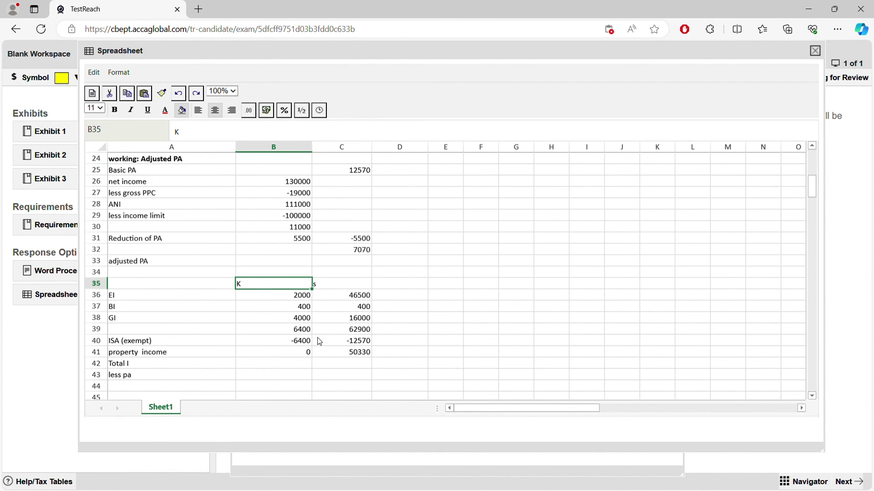
left_click(295, 343)
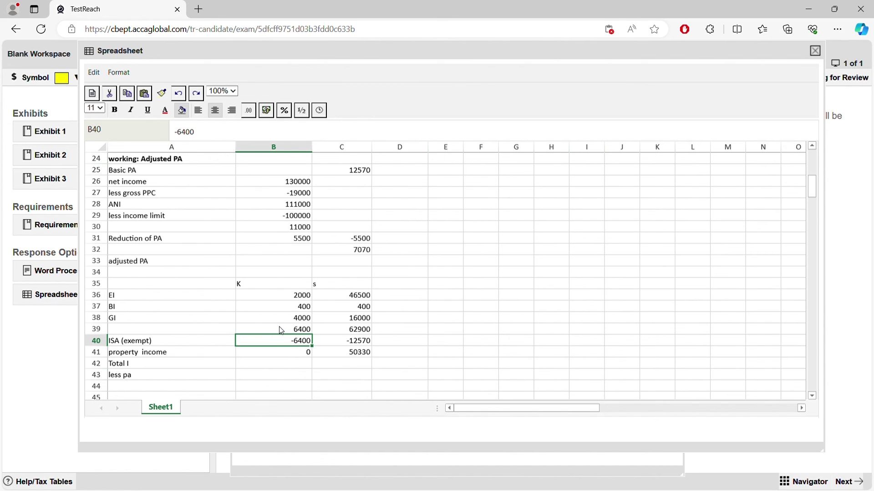
left_click(359, 354)
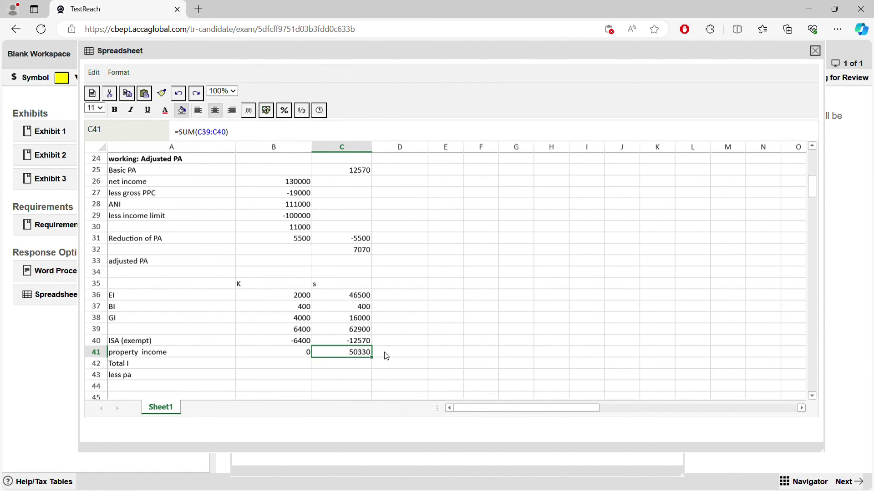
left_click(364, 298)
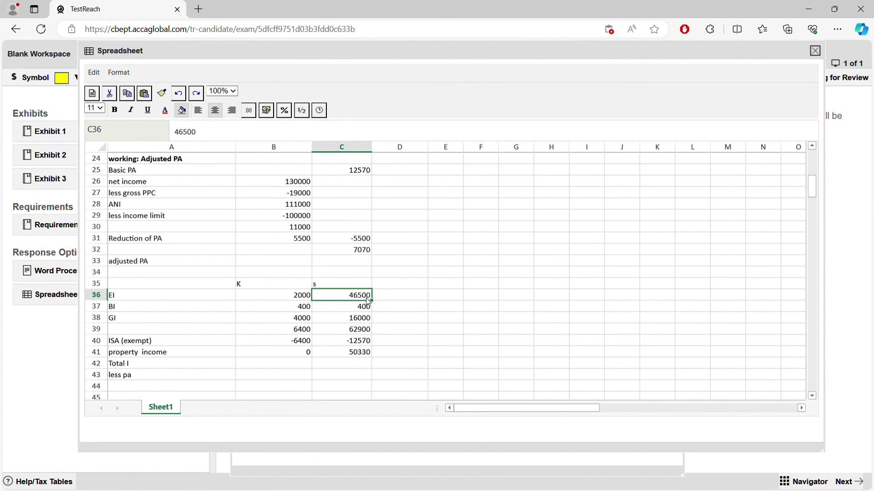
left_click(354, 348)
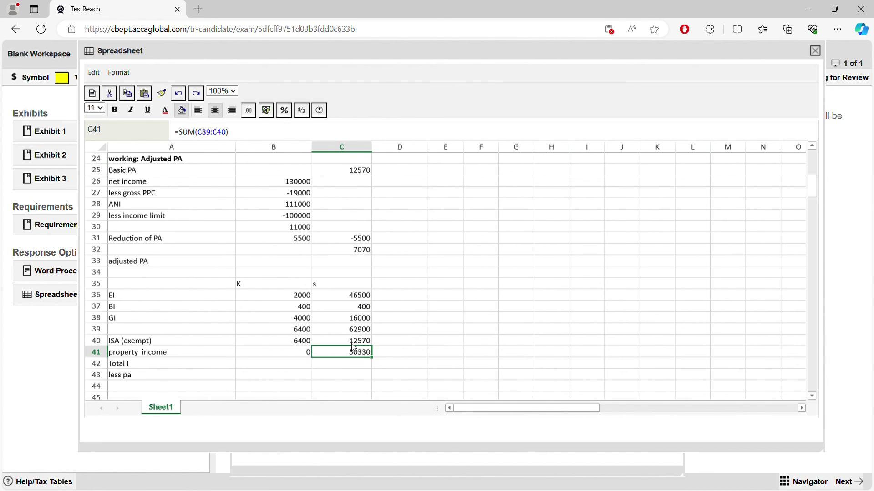
Step: Enter 500 in D37, beside the second spouse's bank interest
left_click(358, 306)
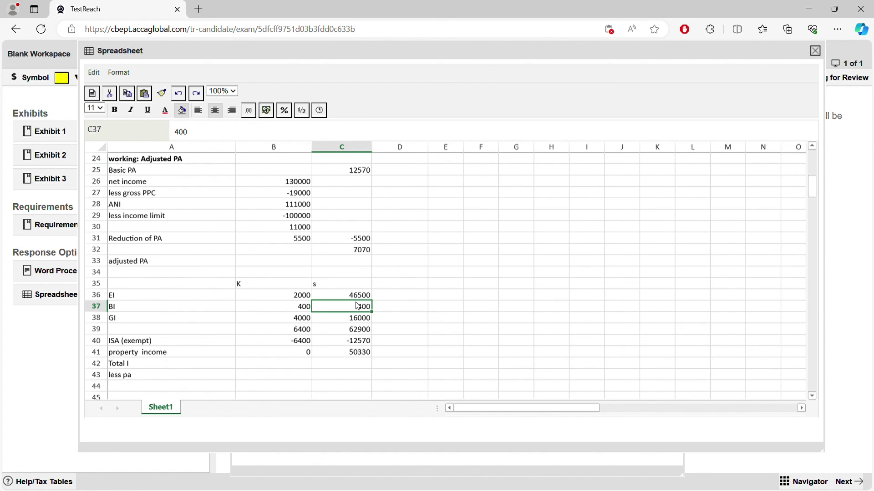
left_click(390, 306)
type("500")
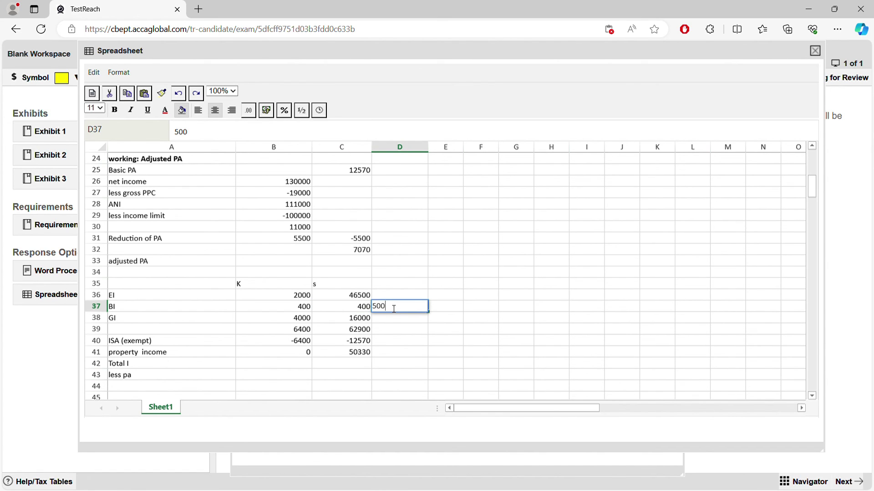
key("Tab")
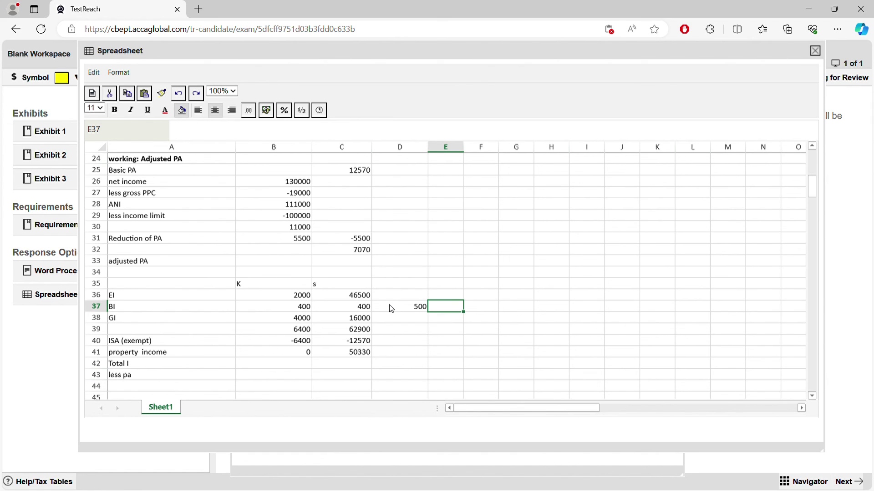
Step: Compare the second spouse's bank interest in C37 with the allowance in D37 and the taxable income in C41
left_click(392, 308)
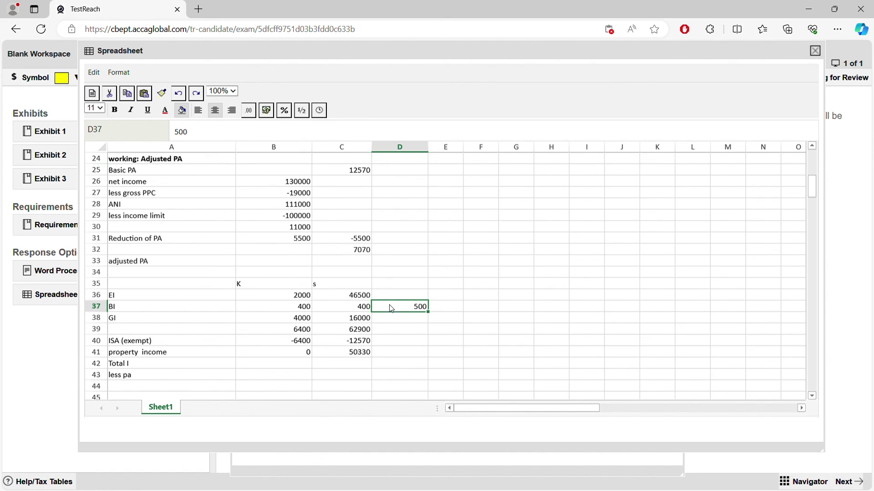
left_click(354, 356)
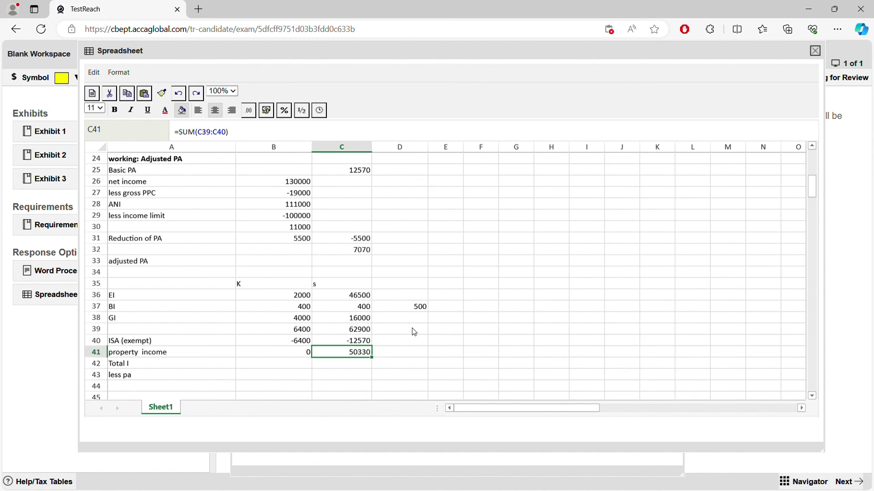
left_click(423, 310)
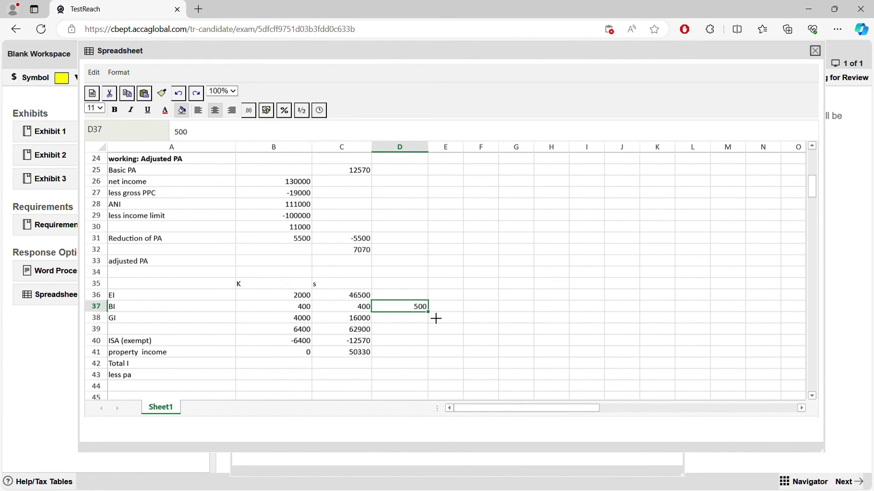
left_click(364, 309)
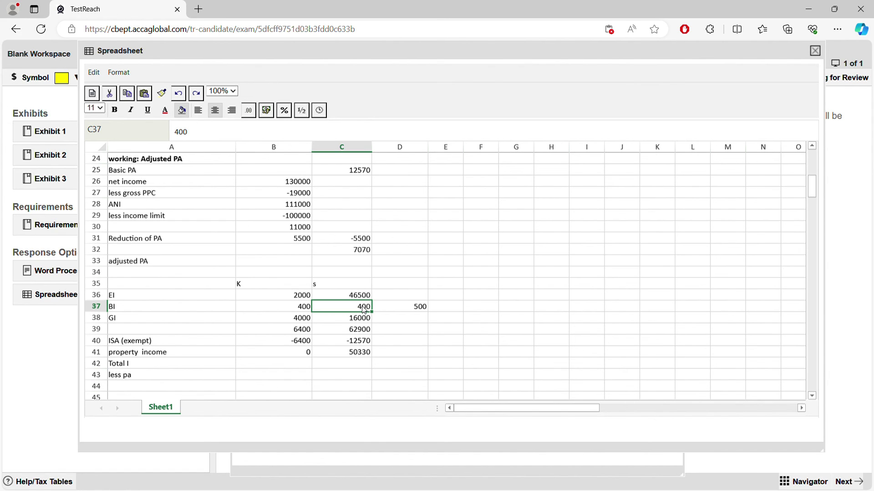
Step: Reread the property cost split and ownership declaration in the Illustration 4 question text
left_click(70, 272)
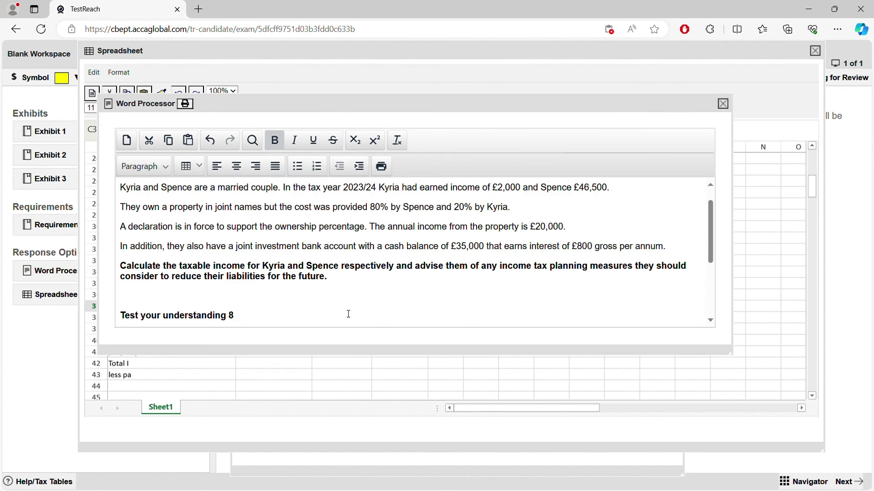
left_click_drag(465, 208, 459, 208)
left_click_drag(389, 208, 363, 208)
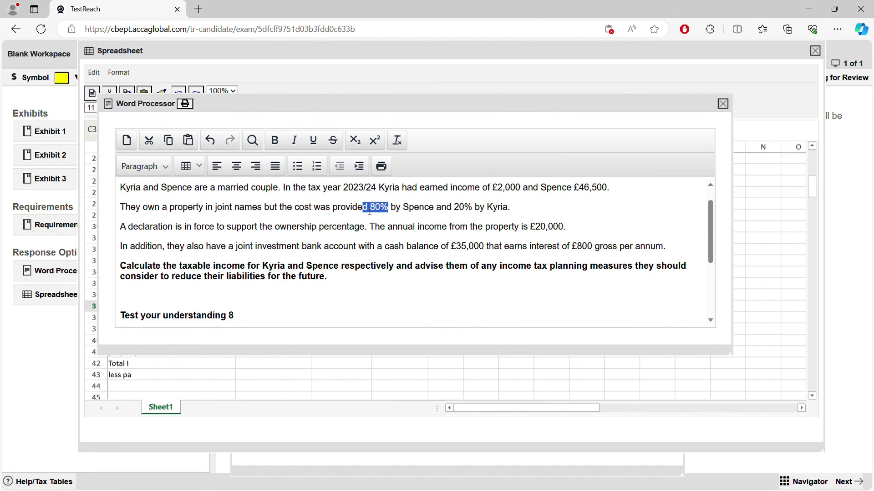
left_click(723, 104)
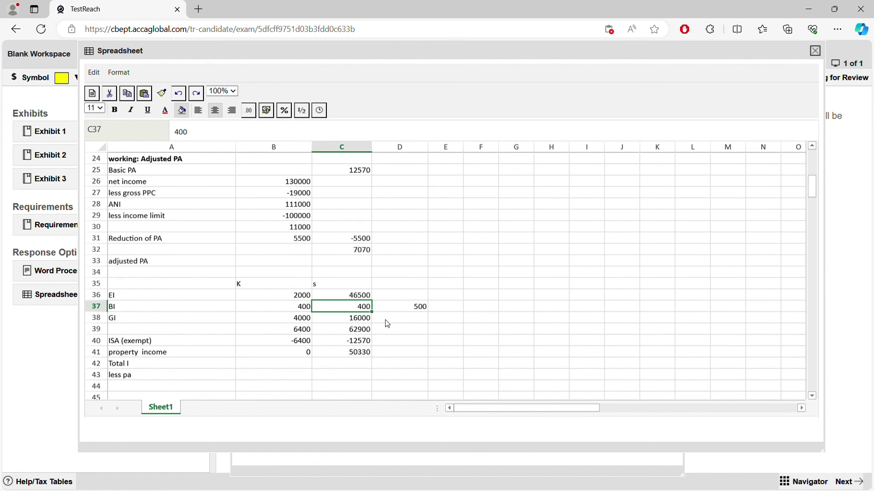
left_click(42, 271)
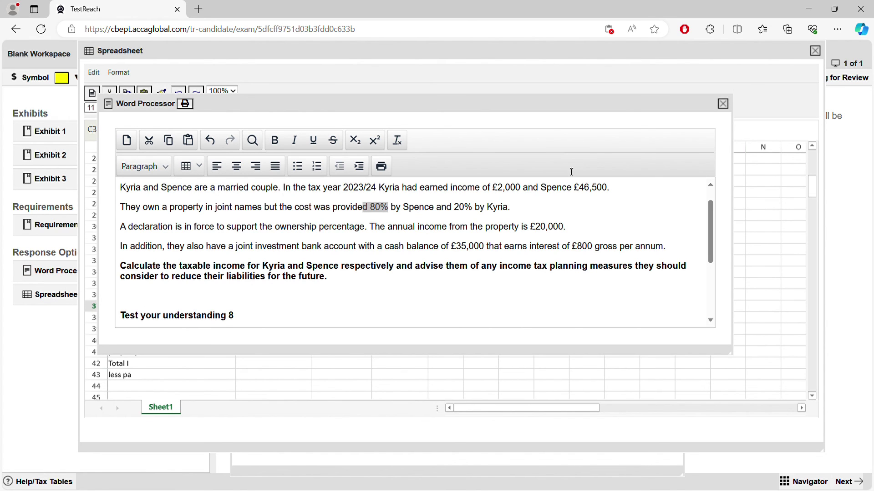
left_click(723, 104)
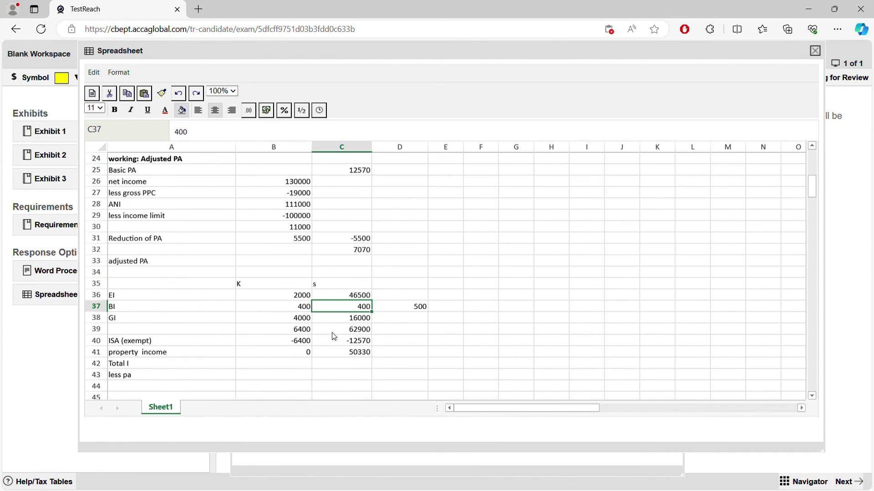
Step: Enter the ownership percentages in row 43, with 80% in C43 for the second spouse and 20% in B43 for the first
left_click(356, 376)
type("80%")
key("Left")
type("20%")
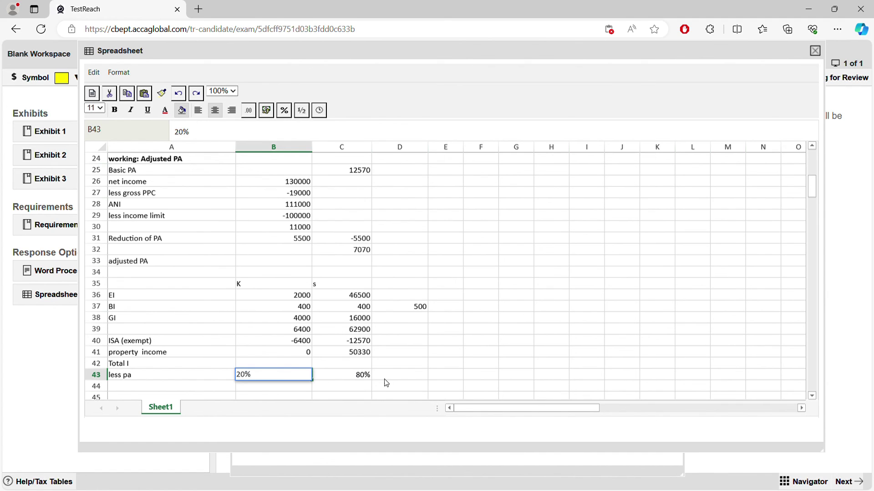
left_click(384, 383)
left_click(368, 380)
left_click(309, 380)
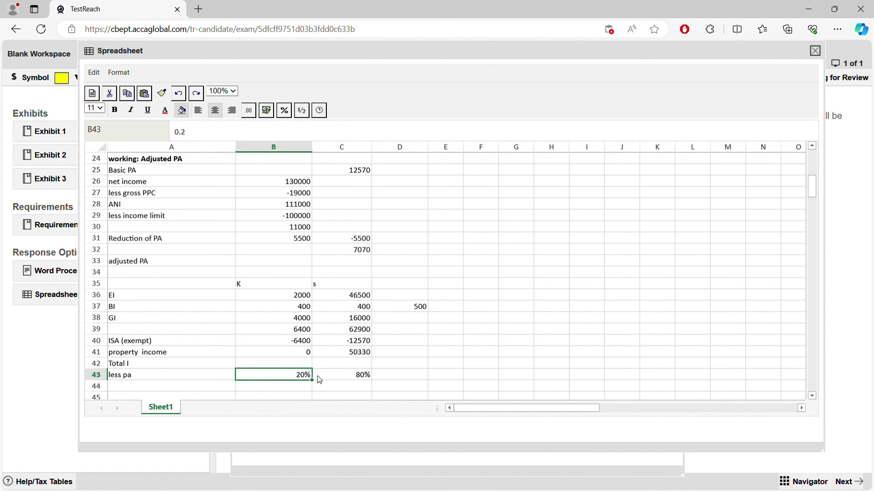
left_click(357, 384)
left_click(287, 375)
left_click(328, 289)
left_click(343, 386)
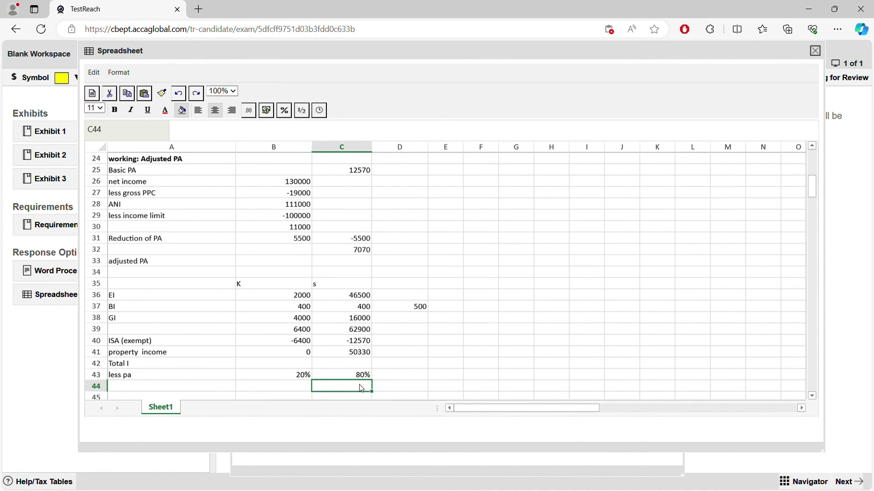
Step: Enter a 40% rate in D44, correcting the mistyped percent sign
left_click(385, 389)
type("40$")
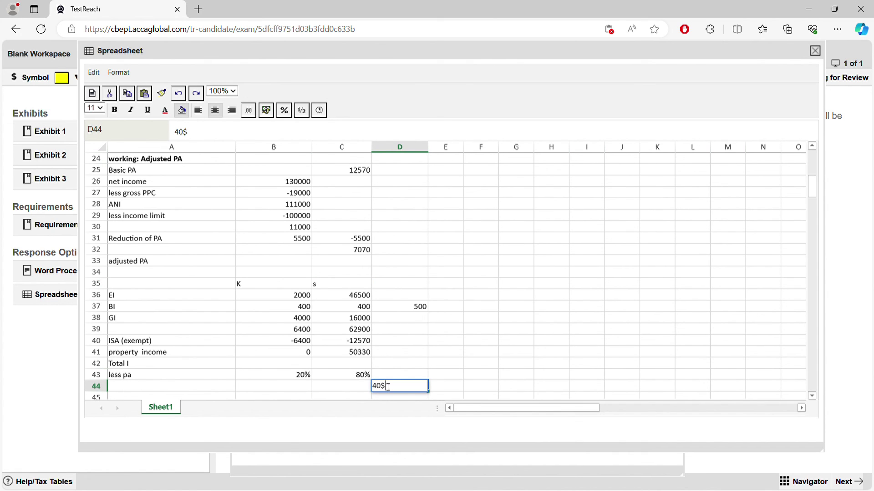
key("Left")
left_click(386, 387)
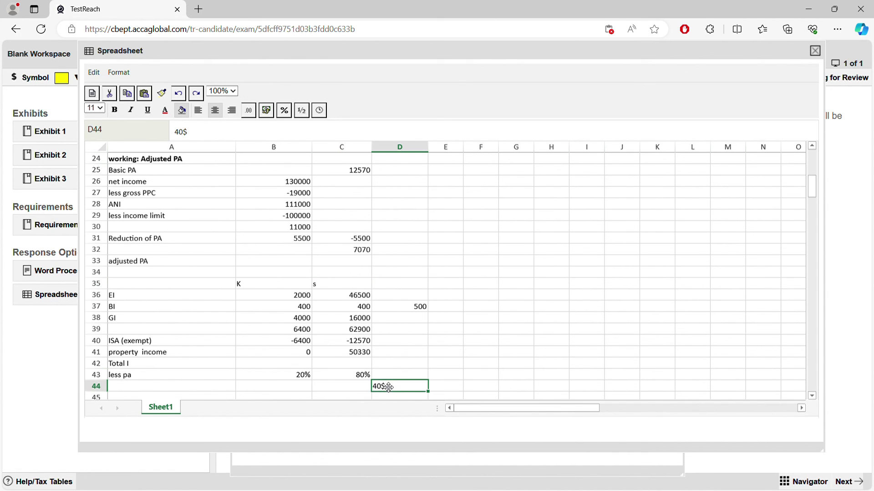
type("40%")
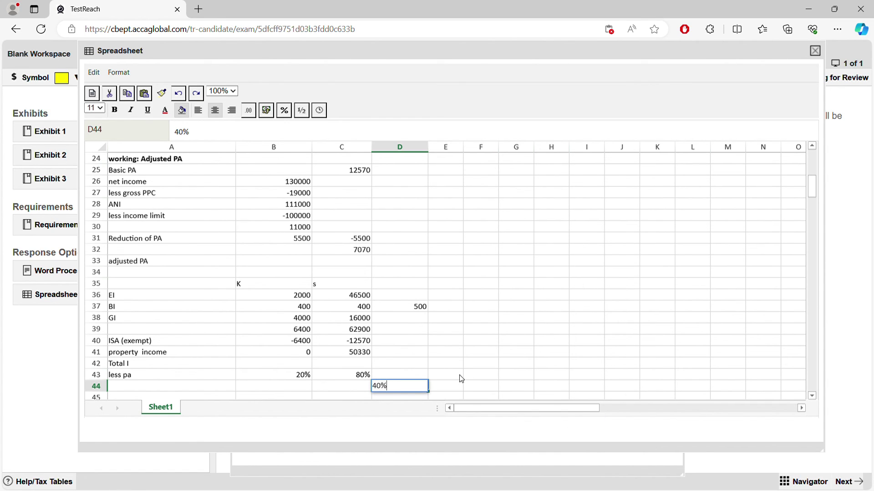
key("Right")
left_click(412, 388)
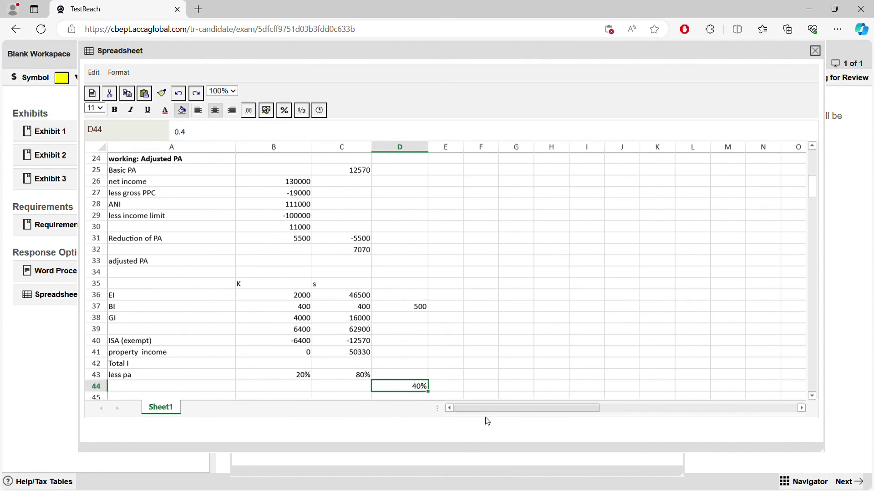
Step: Review the first spouse's allowance, property income, bank interest and taxable income against the 40% rate and the second spouse's column
left_click(304, 342)
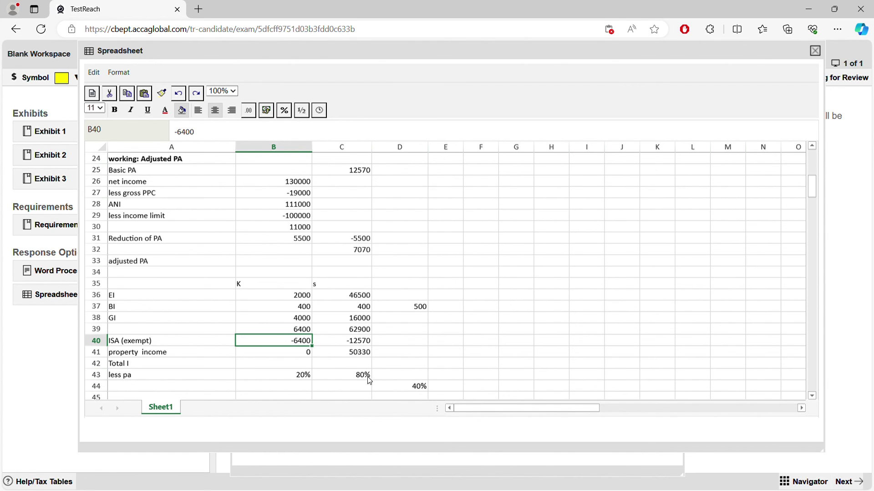
left_click(306, 322)
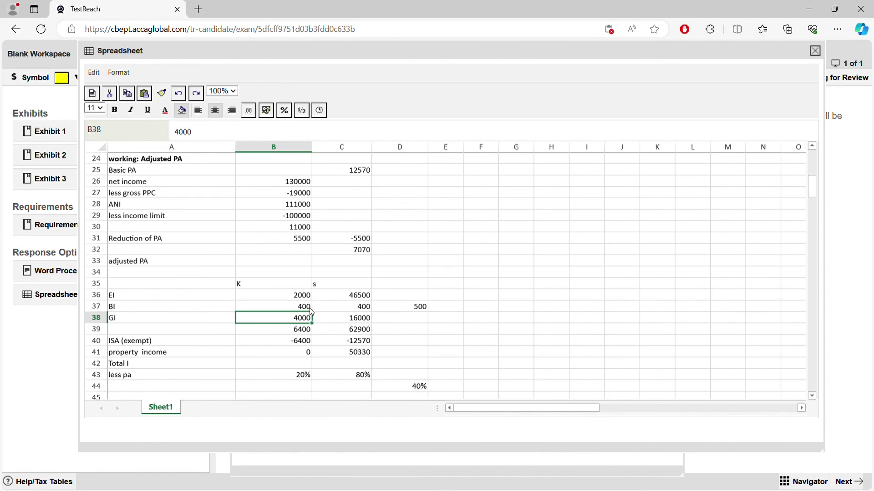
left_click(311, 310)
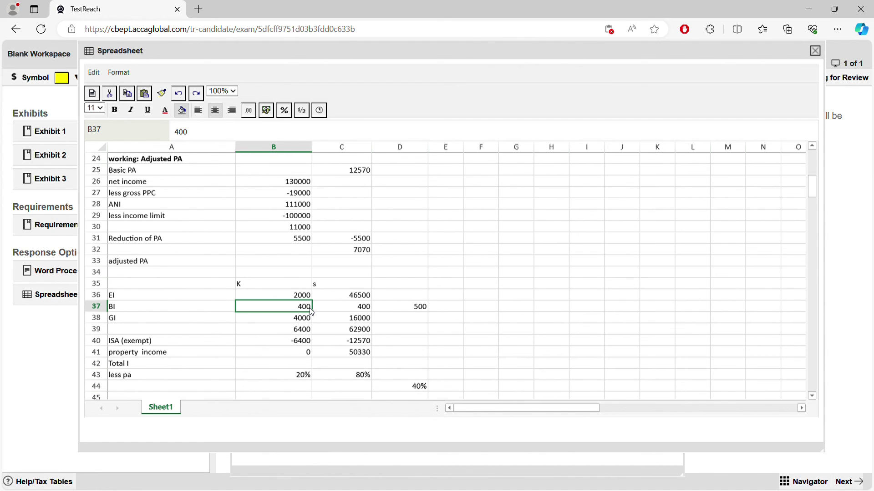
left_click(304, 355)
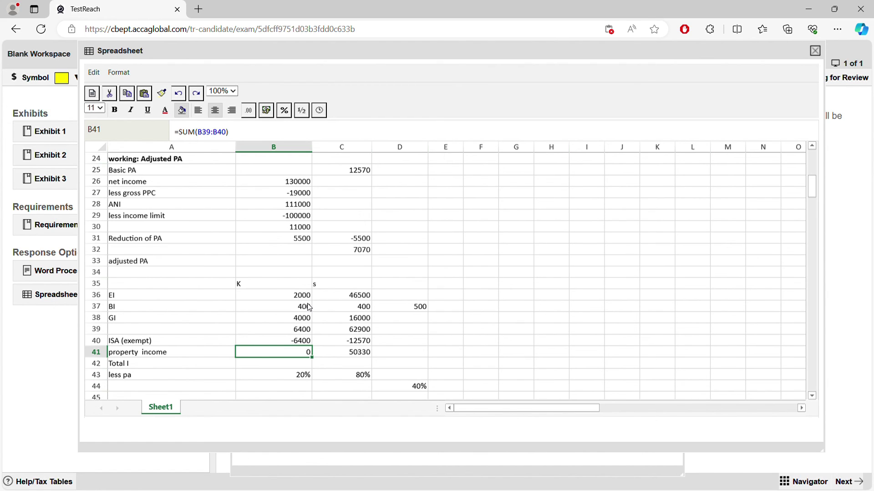
left_click(413, 379)
left_click(413, 389)
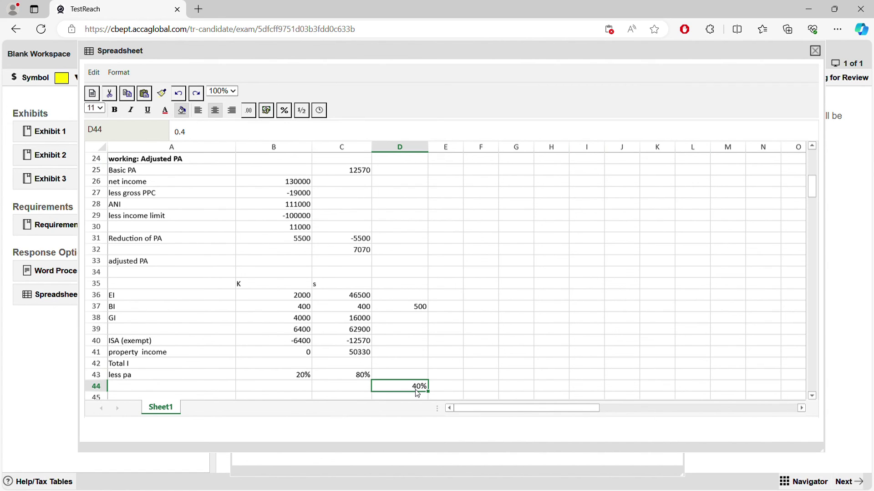
left_click(351, 296)
left_click(351, 287)
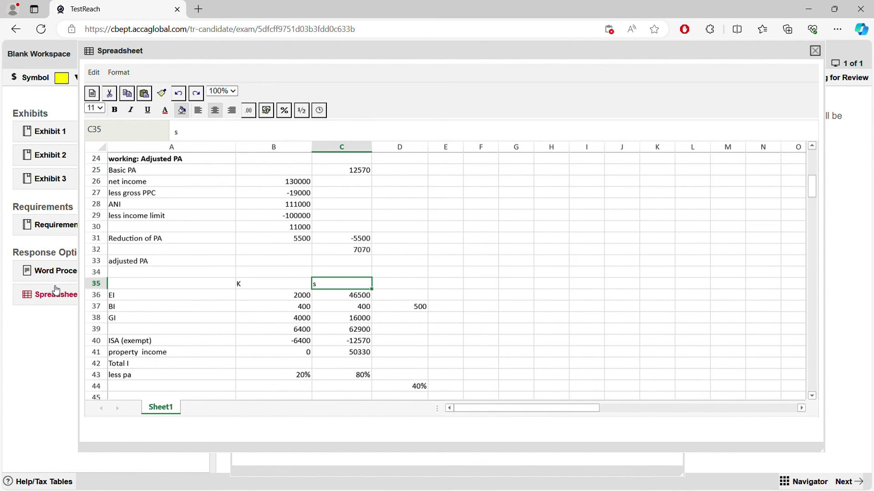
Step: Read the Test your understanding 8 requirement on beneficial tax planning measures in the question text
left_click(68, 272)
left_click_drag(711, 242, 691, 307)
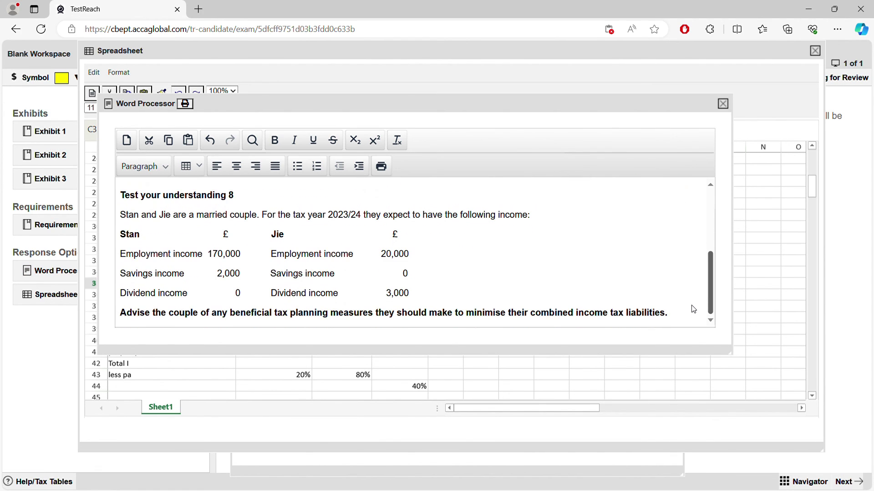
left_click_drag(252, 315, 378, 323)
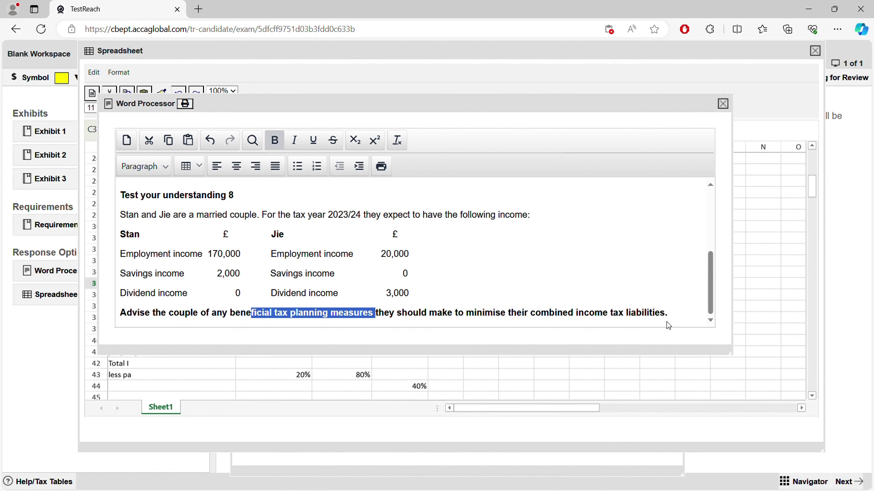
left_click_drag(711, 300, 711, 299)
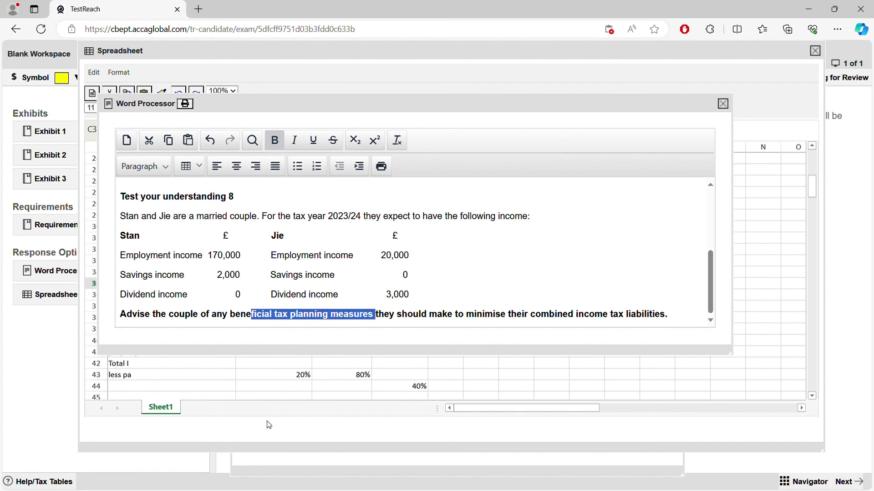
left_click_drag(132, 315, 159, 320)
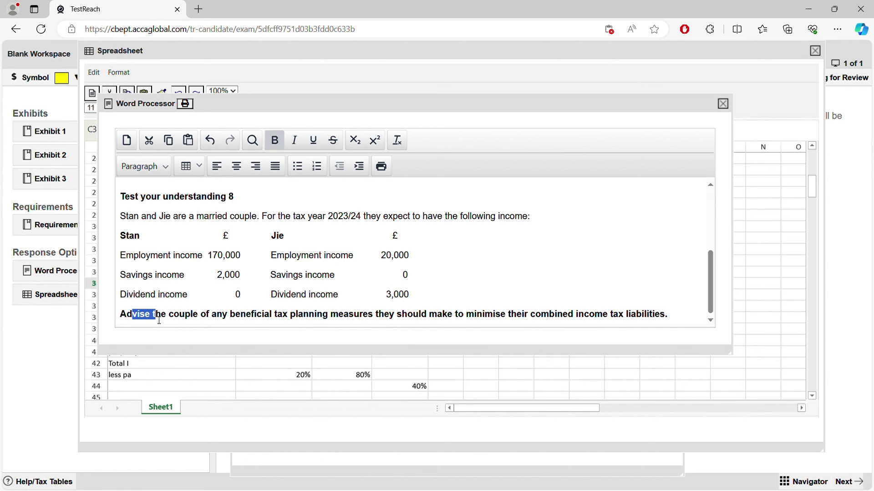
Step: Examine the first spouse's employment, savings and dividend income figures in Test your understanding 8
left_click_drag(206, 254, 241, 296)
left_click(547, 307)
left_click_drag(232, 261, 292, 289)
left_click(459, 284)
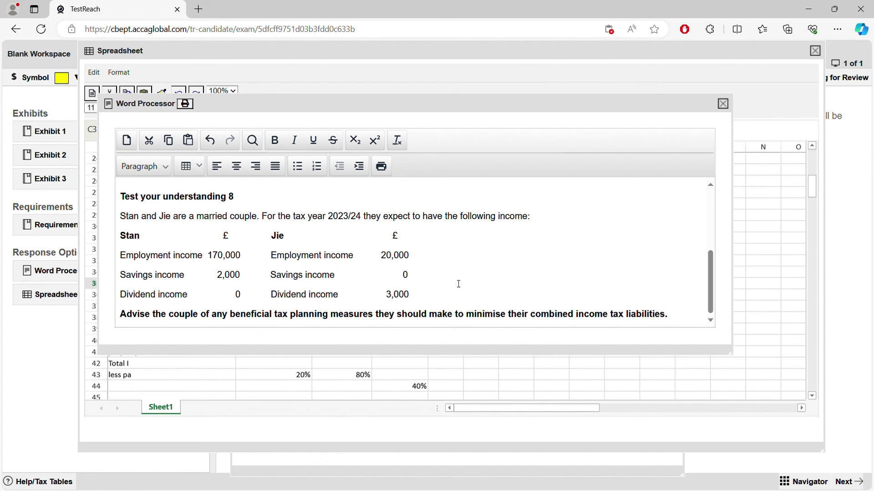
left_click_drag(212, 260, 247, 260)
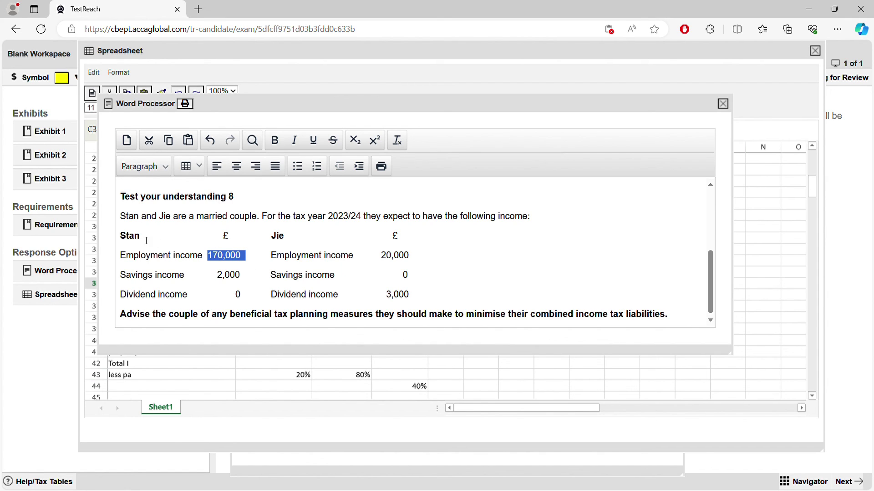
left_click_drag(146, 241, 121, 237)
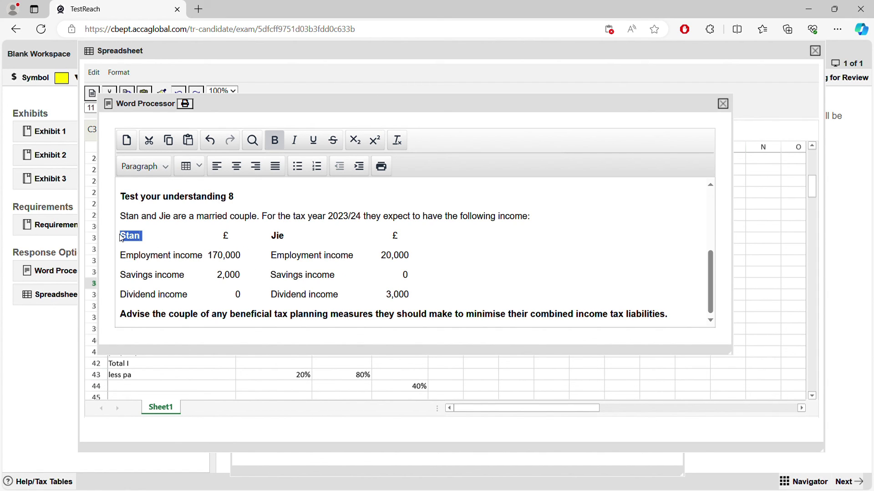
Step: Compare the savings and dividend income of both spouses in Test your understanding 8 to identify possible transfers between them
left_click(404, 295)
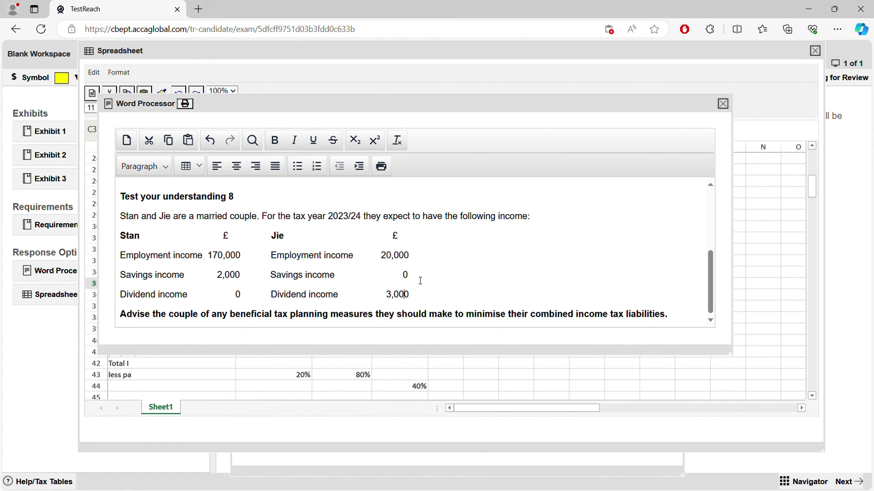
left_click_drag(136, 240, 97, 235)
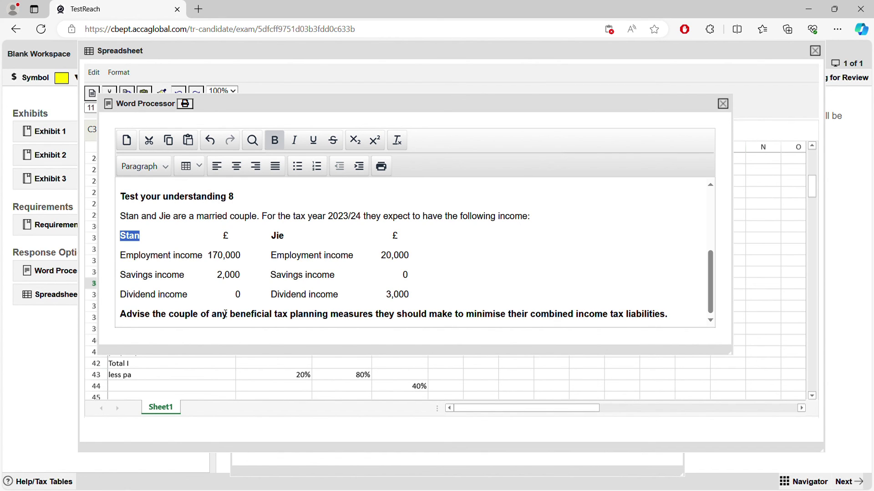
left_click_drag(208, 274, 235, 271)
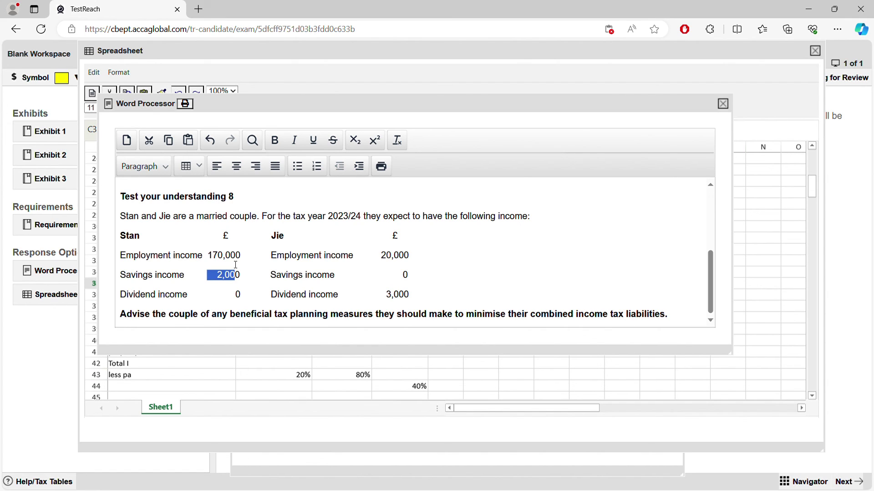
left_click_drag(275, 255, 293, 243)
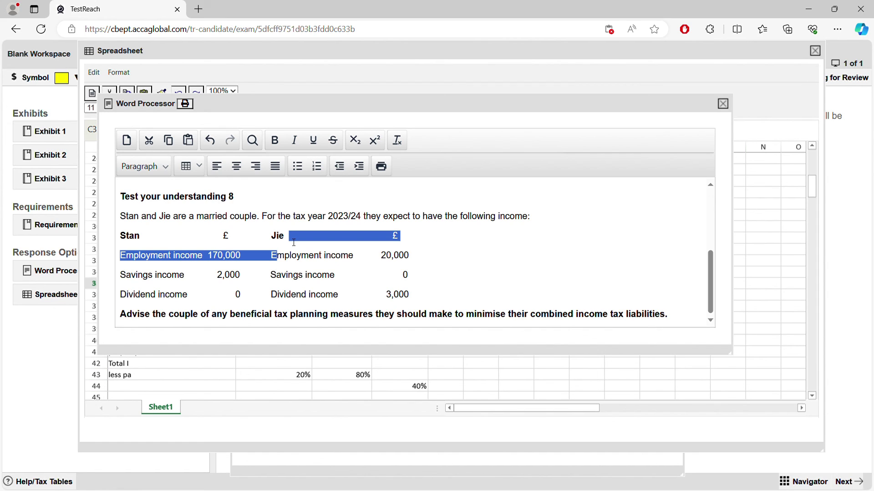
double_click(402, 275)
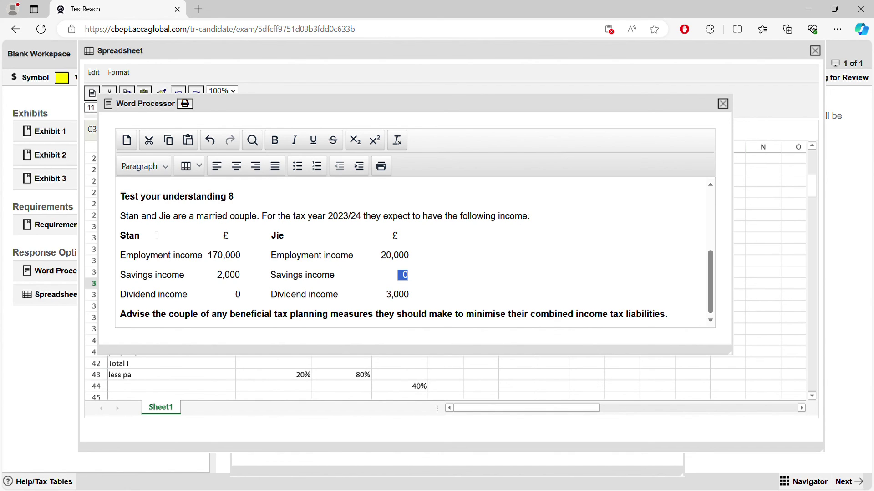
left_click_drag(158, 236, 119, 236)
left_click_drag(214, 276, 251, 276)
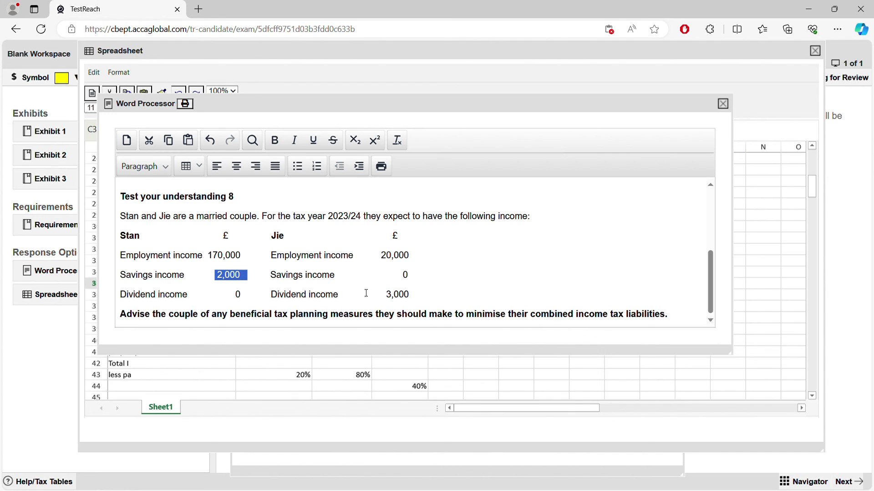
Step: Compare the savings income of both spouses in Test your understanding 8 for a possible transfer of savings
left_click(418, 276)
left_click_drag(408, 275, 383, 276)
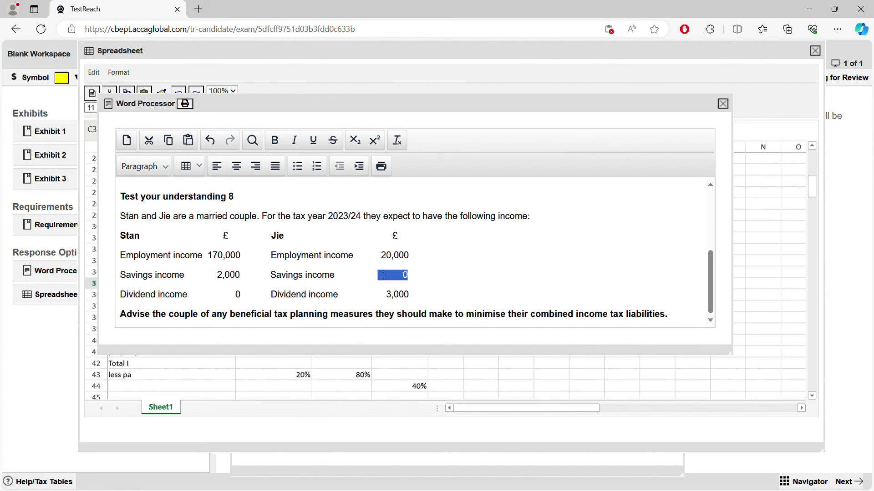
left_click(231, 279)
left_click_drag(213, 274, 249, 274)
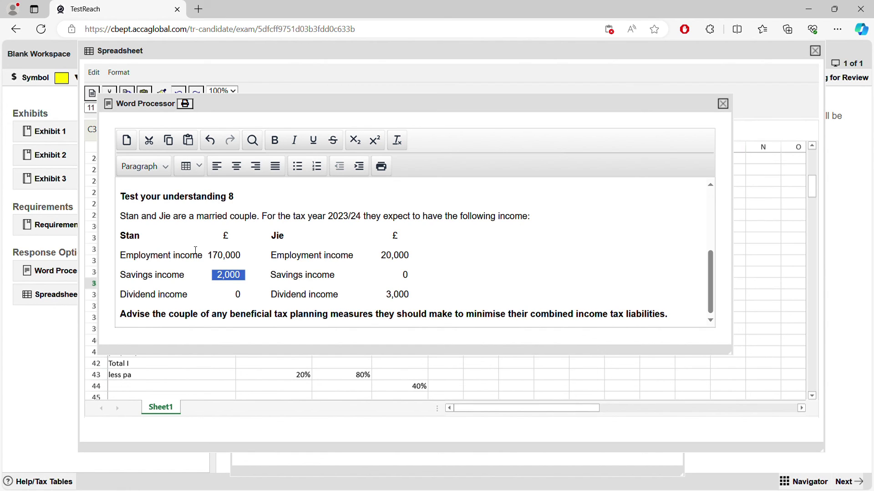
left_click(247, 283)
left_click_drag(242, 275, 210, 275)
left_click_drag(401, 276, 416, 276)
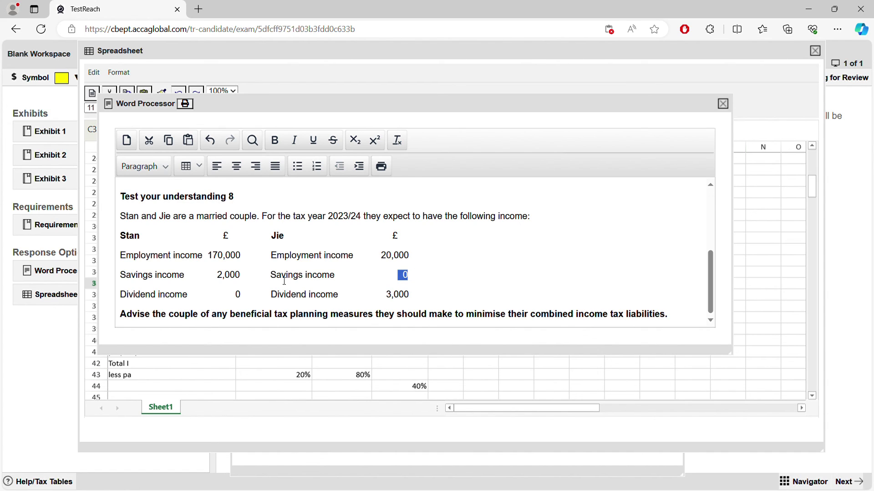
left_click_drag(254, 275, 217, 274)
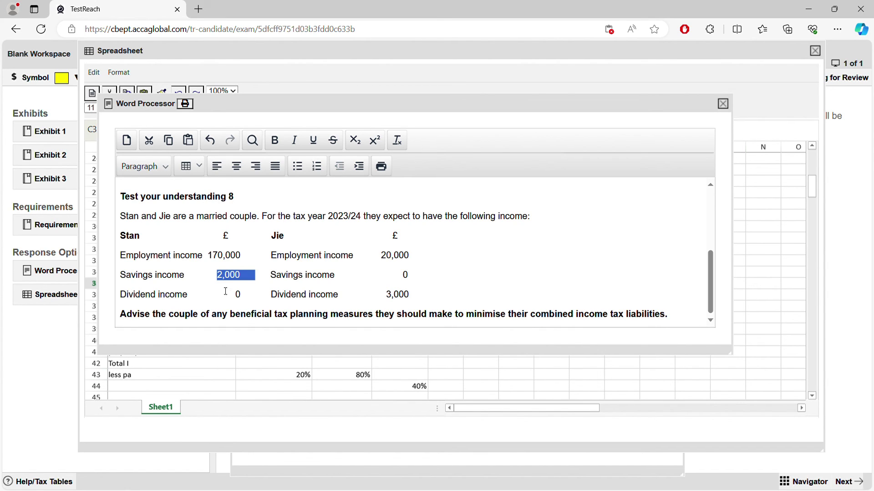
left_click_drag(217, 275, 244, 279)
scroll(705, 282, "down", 1)
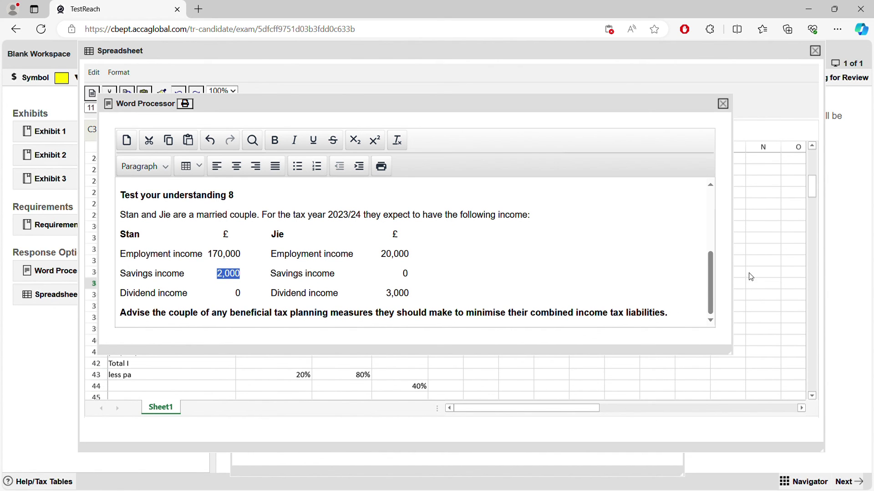
Step: Enlarge the word processor window and add blank lines below the tax planning requirement for an answer
left_click_drag(731, 354, 750, 365)
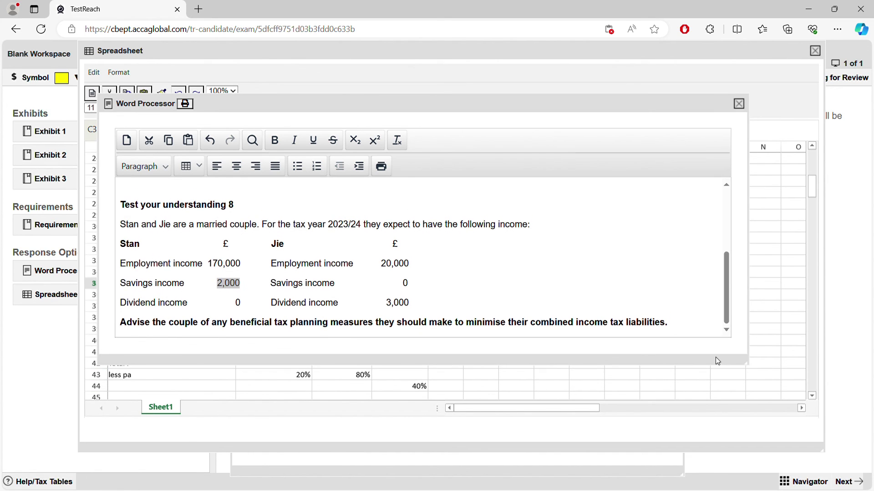
left_click(728, 333)
left_click(693, 322)
key("Return")
key("Return")
key("Return")
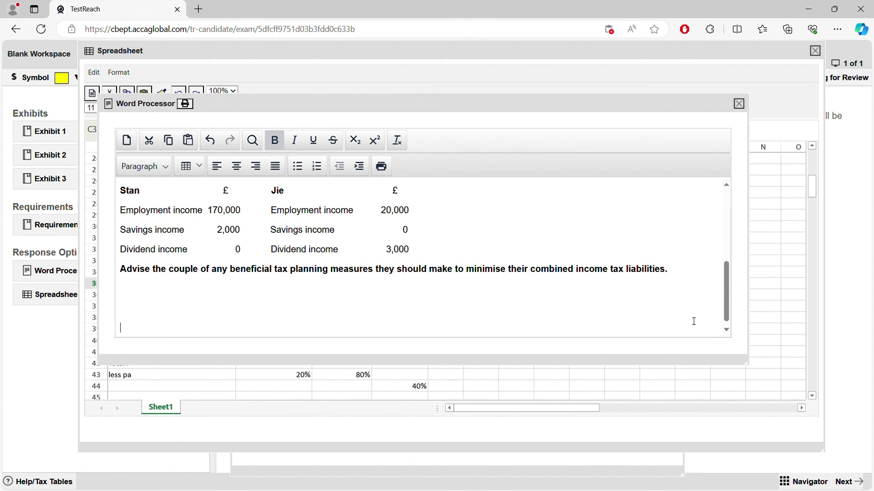
Step: Start the savings income tax saving working below the requirement with "1000 x 45%"
left_click(274, 140)
double_click(224, 236)
left_click(203, 305)
type("1000 x 45%")
Step: Extend the savings working with "+ (1000 x (45% - 20%) =" after reviewing both spouses' savings income
left_click_drag(233, 227, 225, 229)
double_click(432, 235)
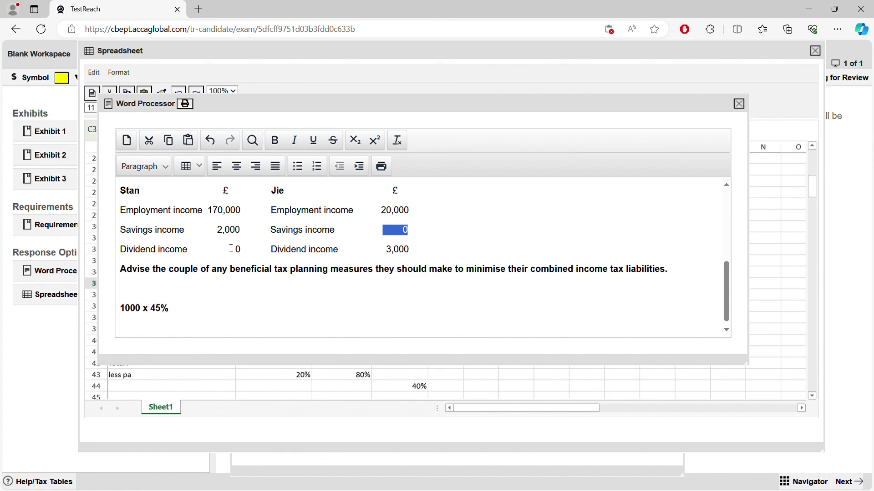
left_click_drag(219, 231, 324, 232)
left_click(196, 314)
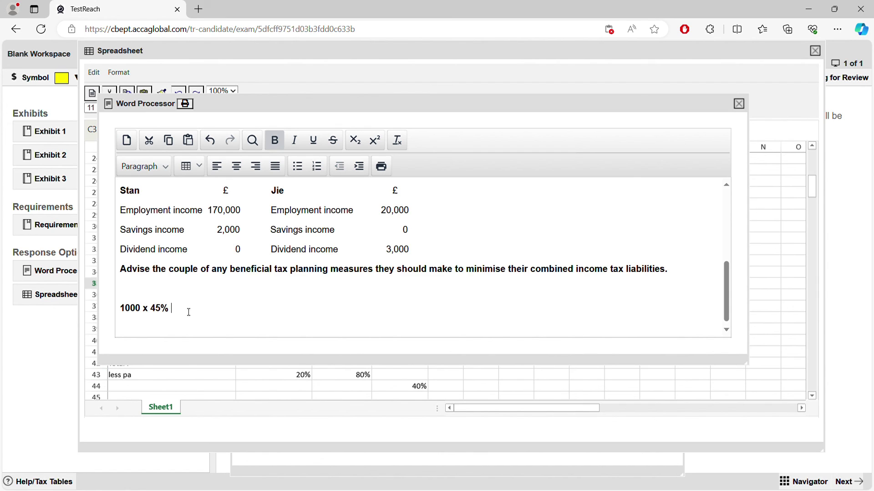
key("Return")
type("+ (1000x")
key("BackSpace")
type("x (45% - 20")
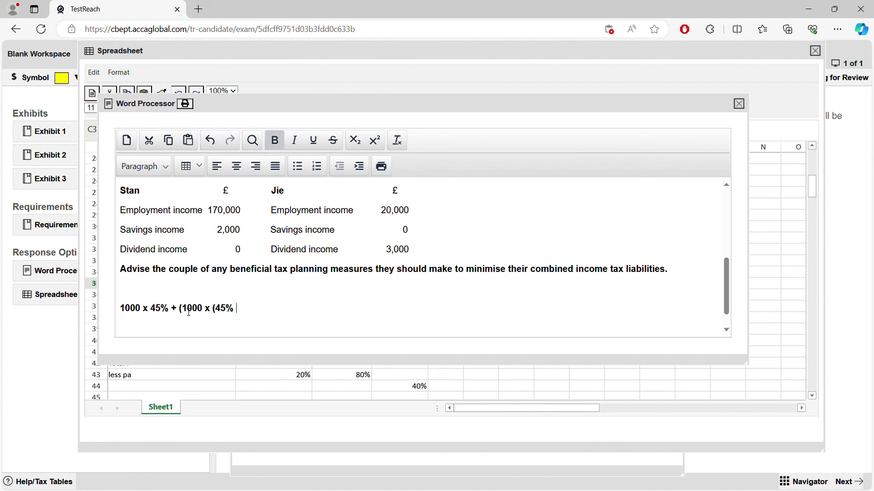
type("%) =")
left_click_drag(216, 65, 262, 103)
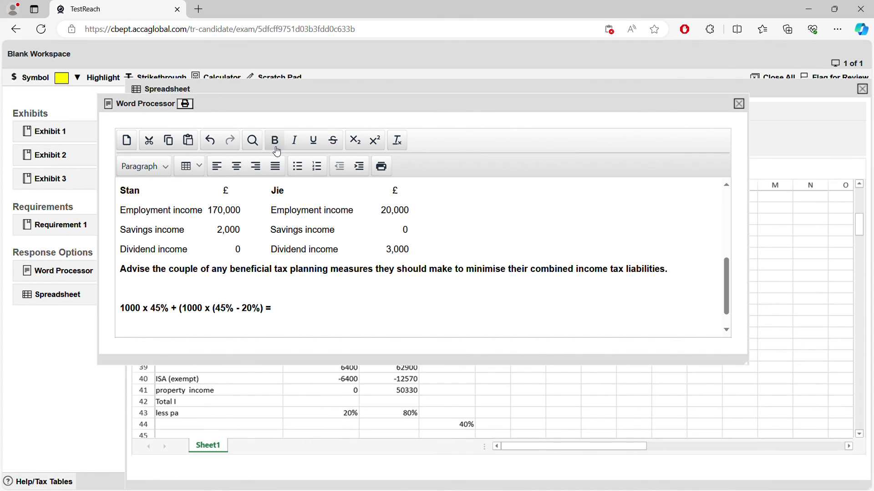
left_click(233, 76)
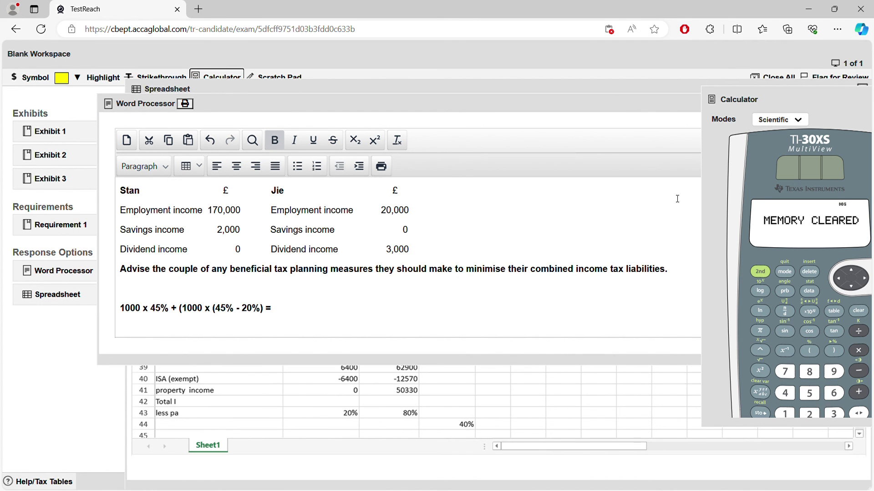
left_click_drag(764, 111, 616, 113)
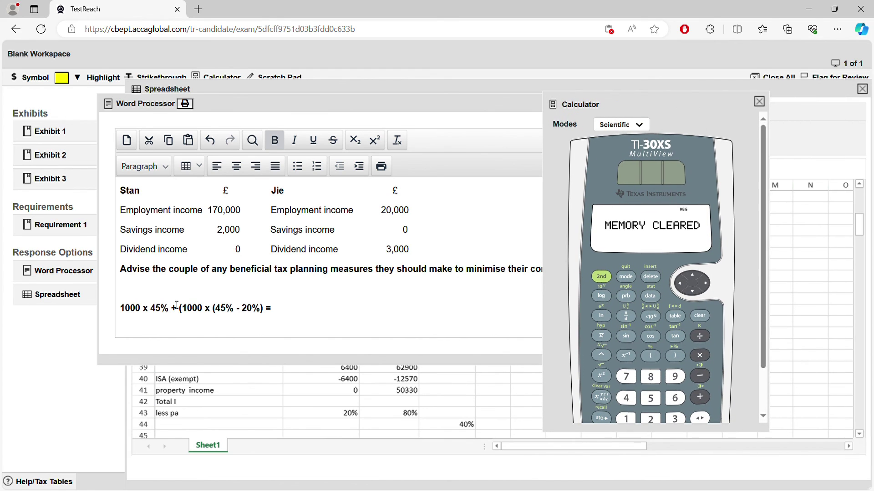
left_click(180, 322)
left_click(759, 102)
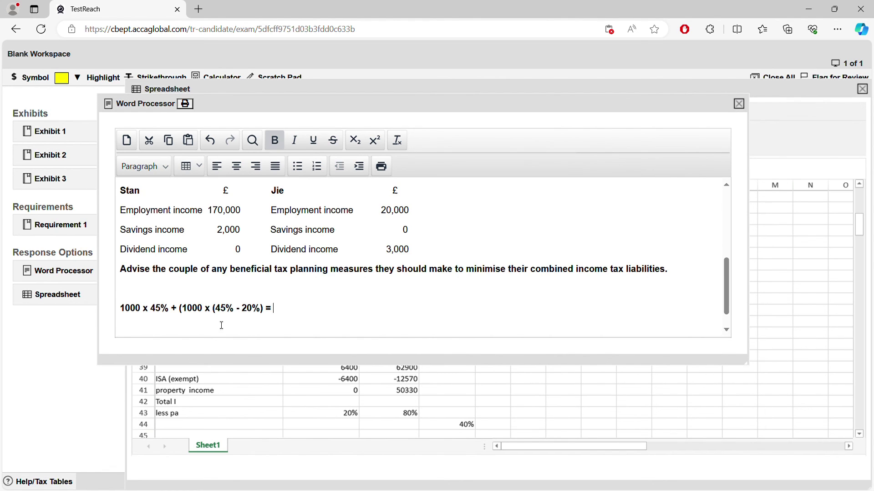
Step: Enter the result line "450 + 250 = 700" beneath the savings income working
left_click(277, 322)
type("450 +")
left_click(242, 313)
left_click(184, 330)
type("250 = 700")
key("Return")
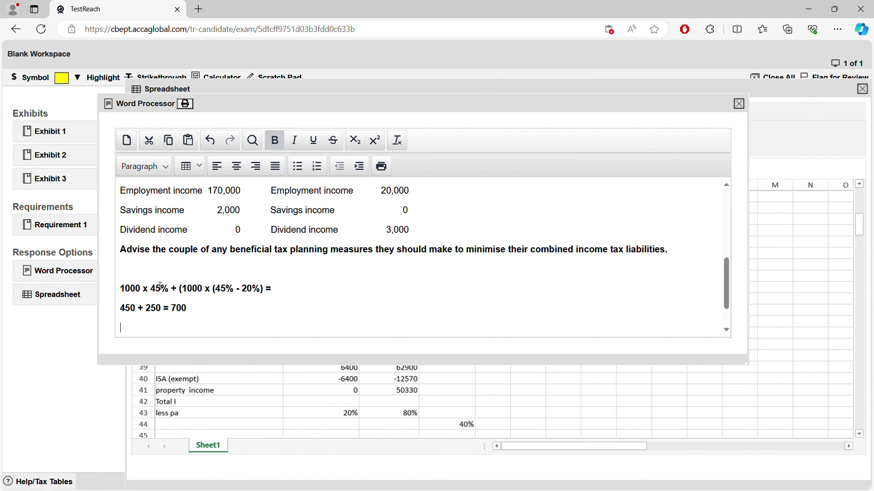
Step: Check the first spouse's savings income against the "1000 x 45%" part of the working
left_click(221, 214)
left_click_drag(224, 216, 246, 217)
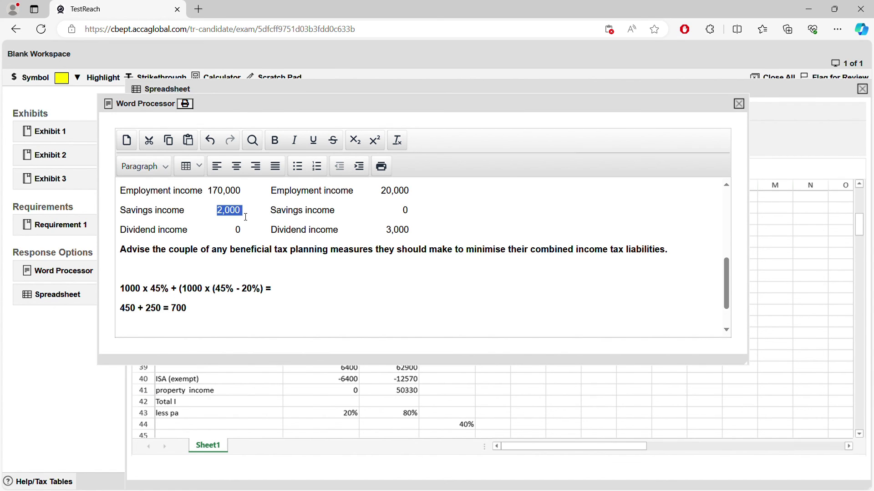
left_click(228, 220)
left_click_drag(214, 212, 255, 208)
left_click(255, 209)
left_click_drag(175, 288, 120, 288)
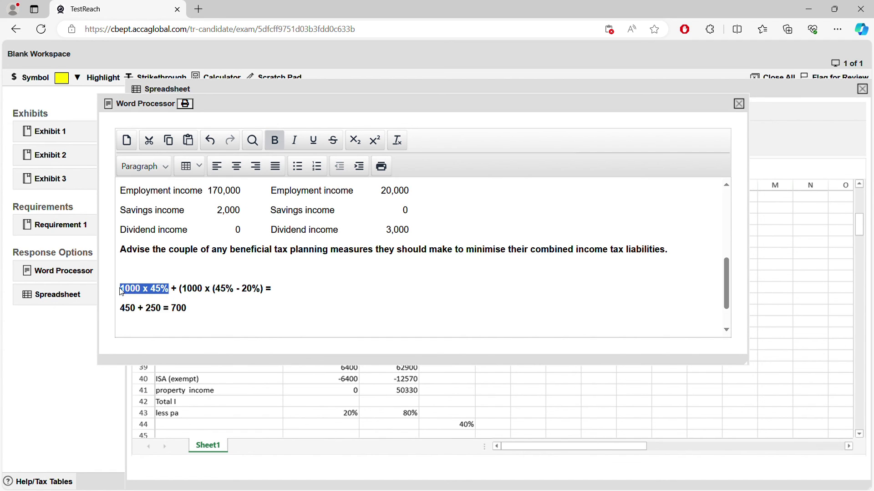
left_click_drag(241, 212, 216, 219)
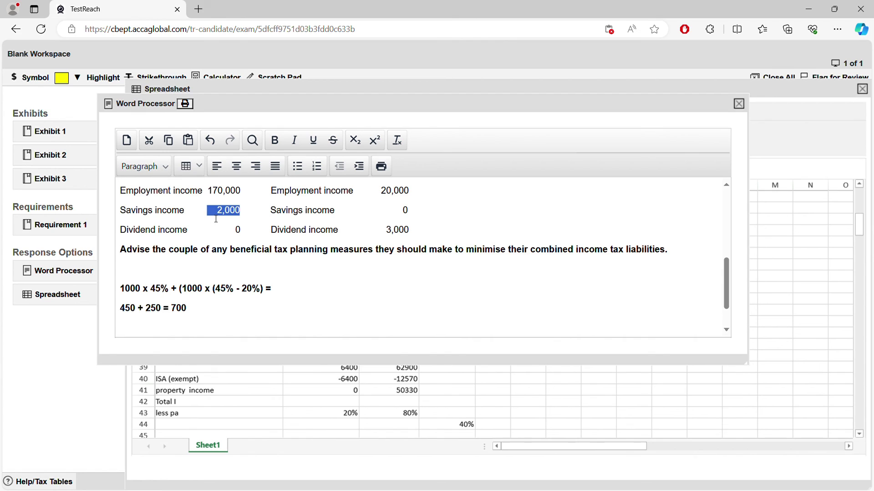
left_click_drag(169, 289, 130, 289)
left_click(181, 292)
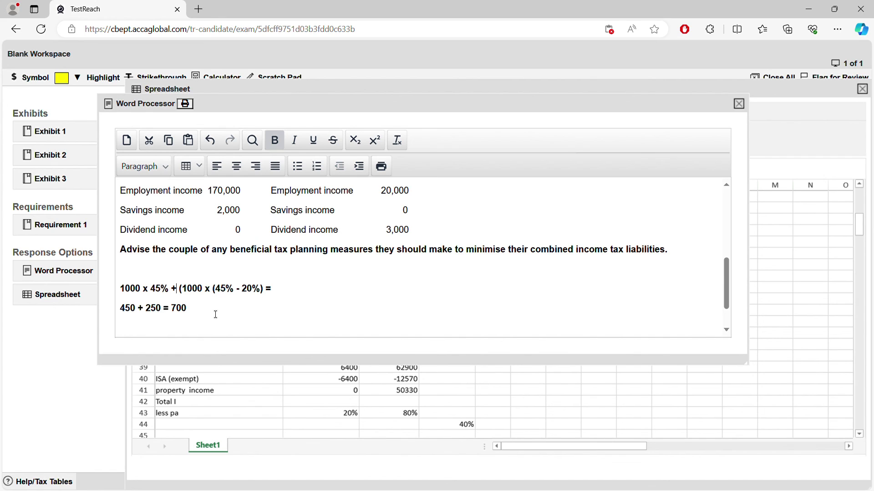
Step: Examine the "1000 x (45% - 20%)" part of the working against the second spouse's savings income
left_click_drag(206, 292, 182, 291)
left_click(395, 214)
double_click(247, 290)
left_click(324, 301)
left_click_drag(216, 291, 252, 293)
left_click(250, 312)
left_click(246, 309)
Step: Compare the dividend income of both spouses for a possible transfer from the second spouse to the first
left_click_drag(412, 236, 387, 230)
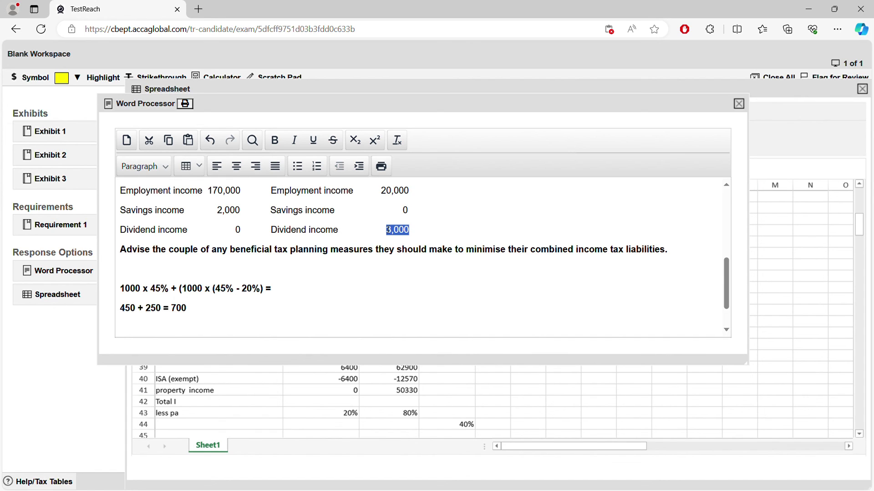
left_click(435, 235)
left_click_drag(251, 233, 224, 233)
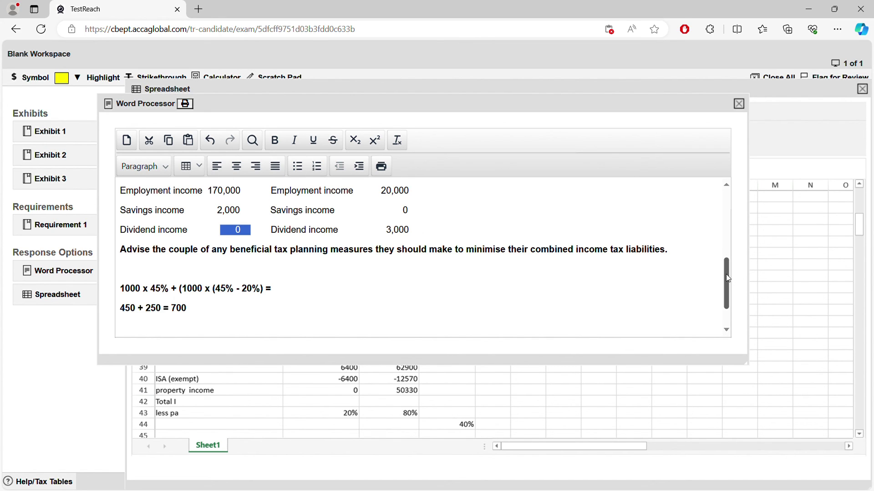
left_click_drag(726, 275, 727, 262)
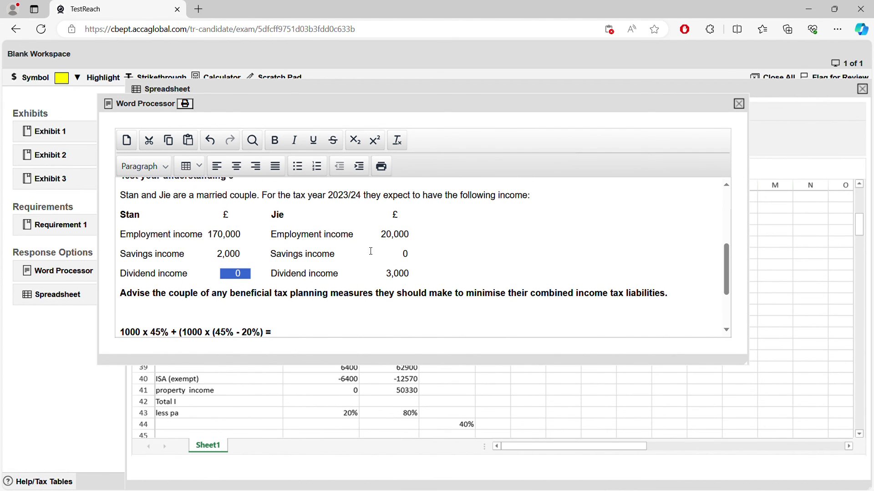
left_click_drag(384, 273, 410, 273)
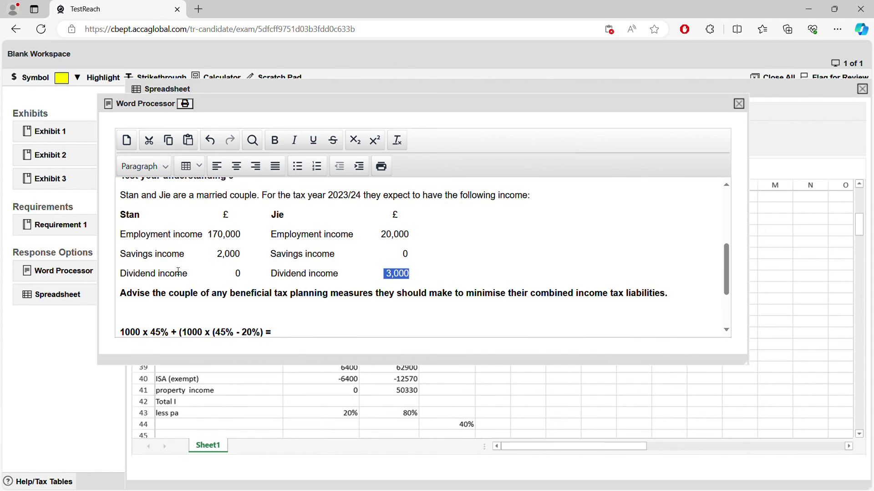
double_click(236, 278)
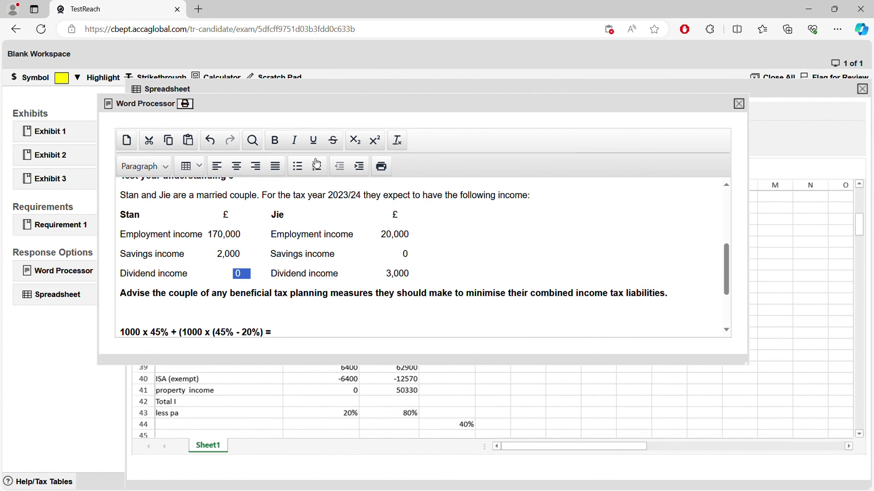
left_click(260, 269)
left_click_drag(380, 279, 427, 294)
left_click(250, 277)
left_click_drag(245, 277, 228, 278)
left_click_drag(725, 277, 727, 292)
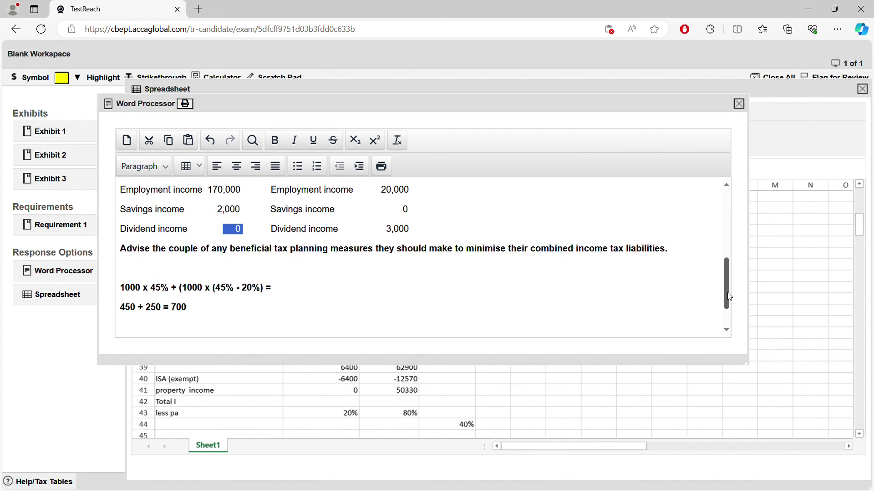
Step: Add the dividend tax saving working "1000 x 8.75% = 88" below the savings calculation, separated by a blank line
left_click(327, 301)
key("Return")
key("Return")
type("1000")
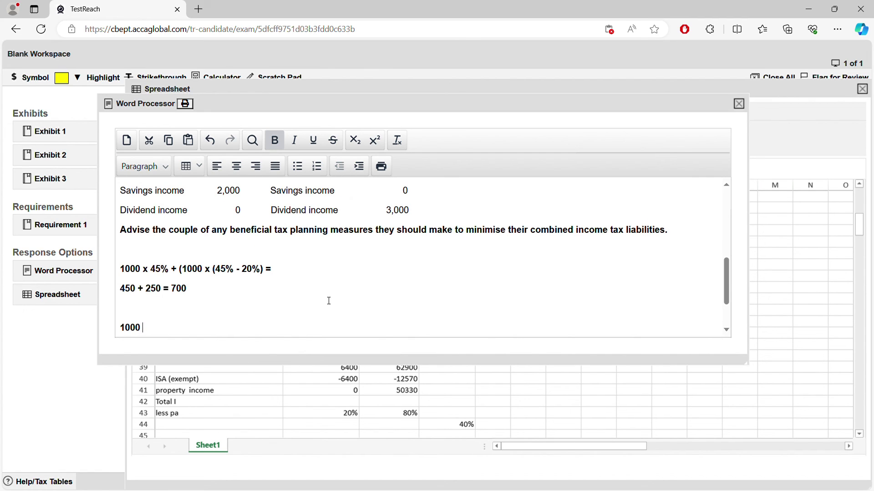
type(" x 875")
key("BackSpace")
key("BackSpace")
type(".75% = 88")
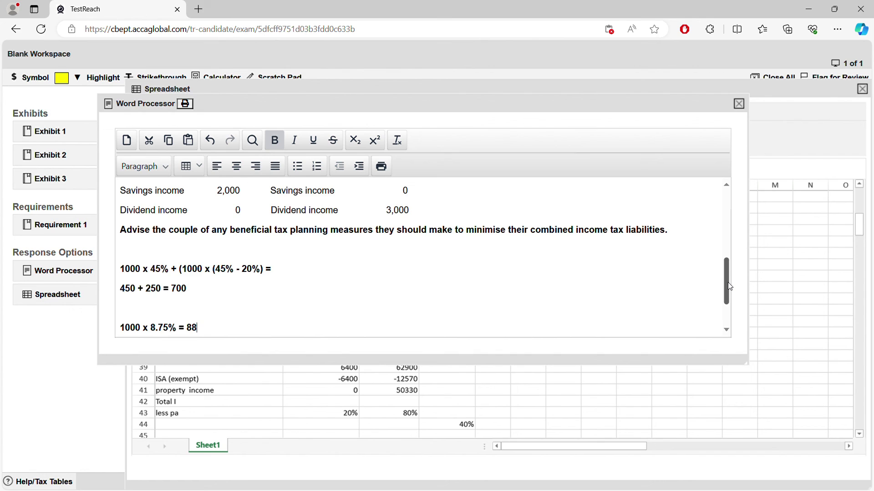
Step: Change the first spouse's dividend income in the question's income table to 1000
left_click_drag(728, 282, 725, 282)
left_click_drag(391, 197, 427, 199)
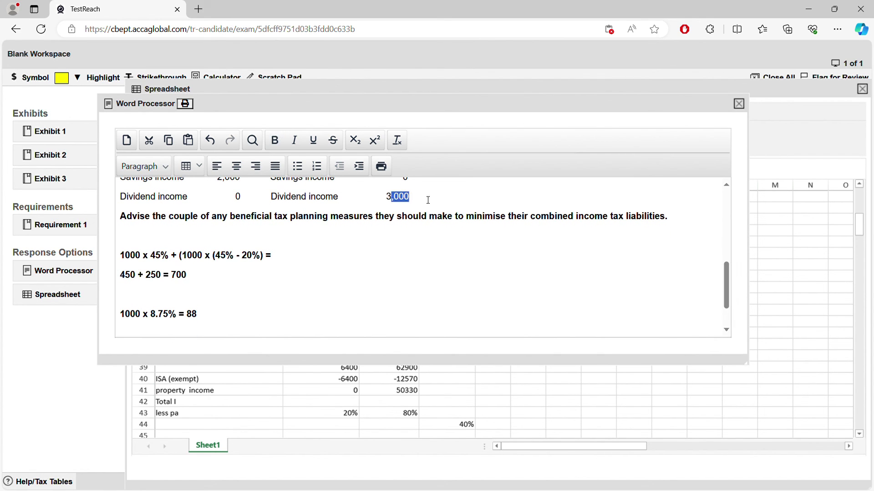
left_click(399, 205)
left_click(252, 198)
left_click_drag(253, 199, 227, 198)
left_click(234, 198)
type("1000")
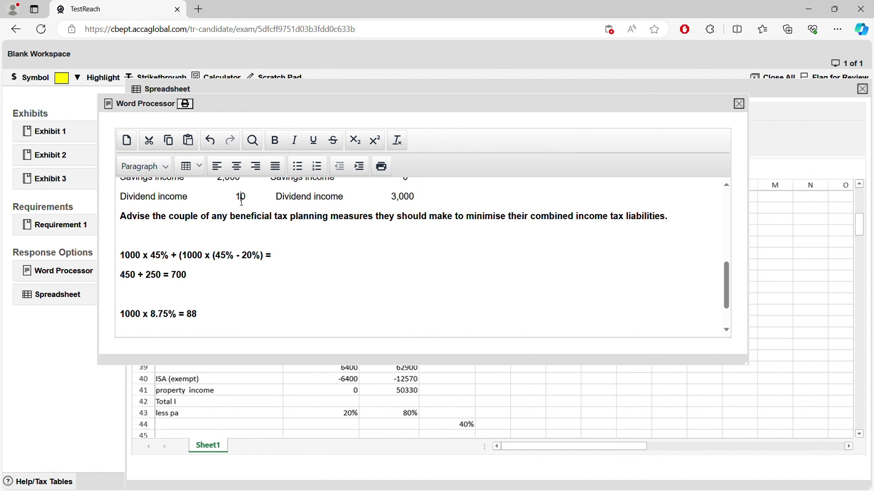
key("Delete")
double_click(242, 202)
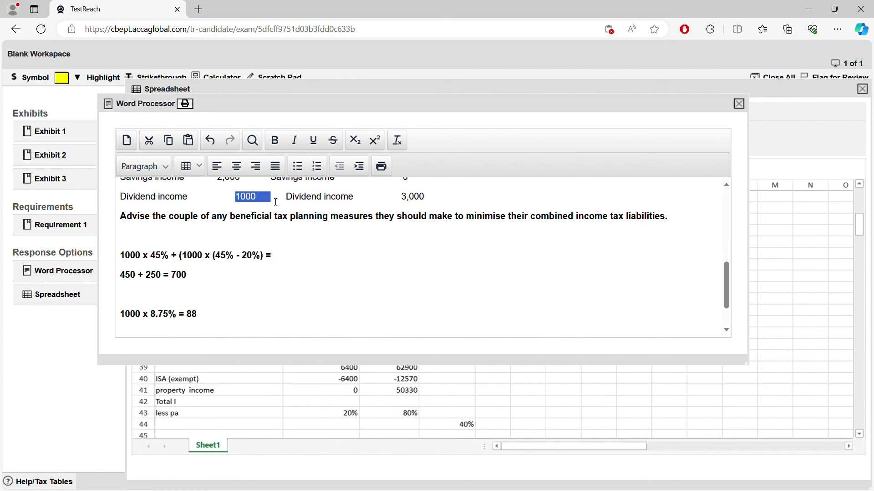
Step: Reduce the second spouse's dividend income in the income table to 1,000
left_click(409, 200)
key("BackSpace")
type("2")
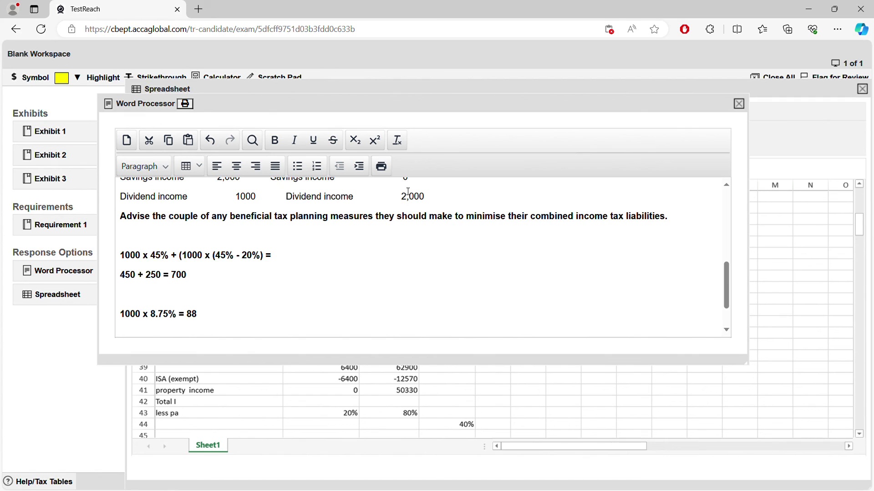
double_click(408, 202)
left_click(434, 200)
left_click(409, 202)
key("BackSpace")
type("1")
left_click_drag(368, 209, 430, 201)
left_click(432, 201)
double_click(409, 196)
Step: Review the dividend saving working at 8.75% against the revised dividend income figures
left_click_drag(178, 318, 119, 316)
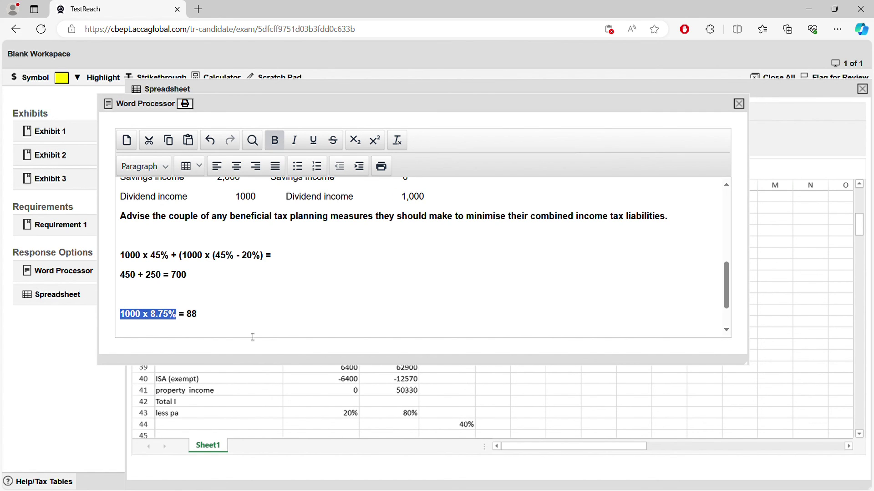
left_click(252, 328)
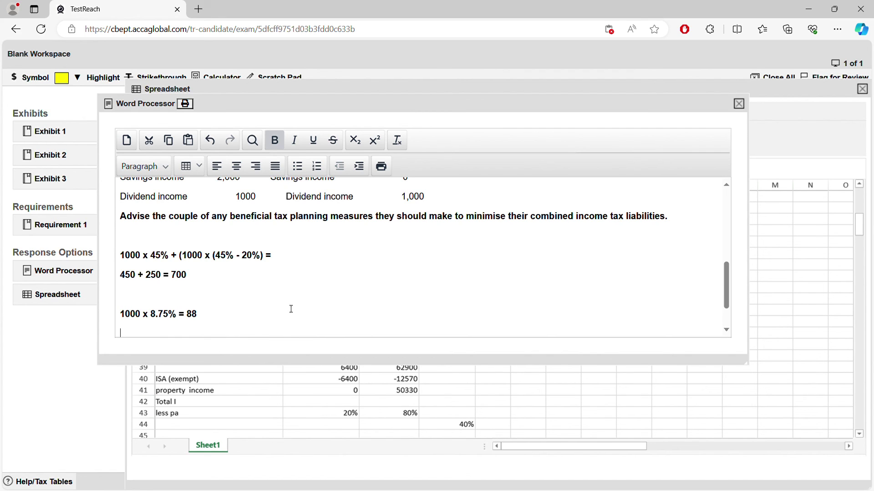
left_click_drag(211, 314, 134, 314)
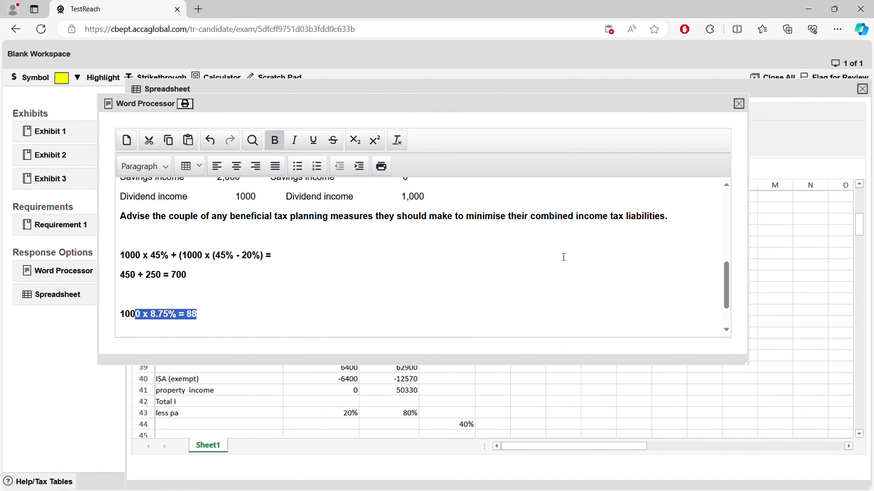
left_click(658, 252)
left_click_drag(727, 284, 727, 279)
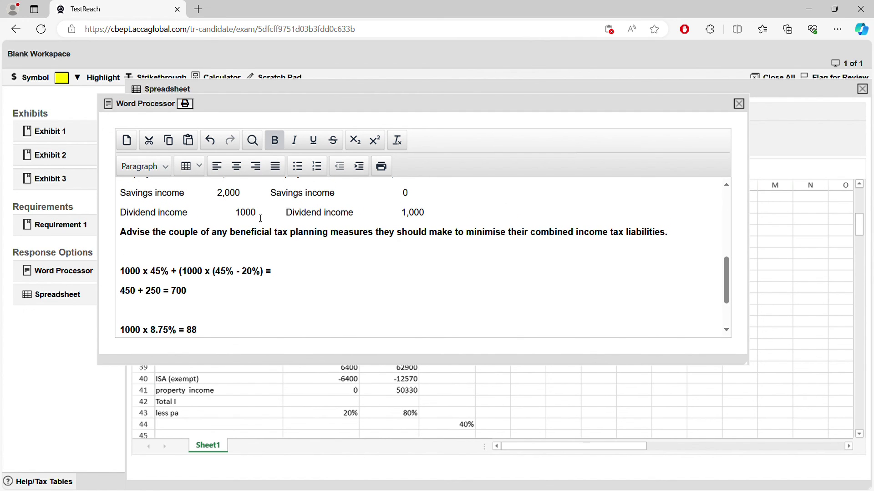
Step: Set the second spouse's dividend income in the question's income table to 3000
left_click(410, 218)
key("BackSpace")
type("3")
key("Left")
key("BackSpace")
key("Right")
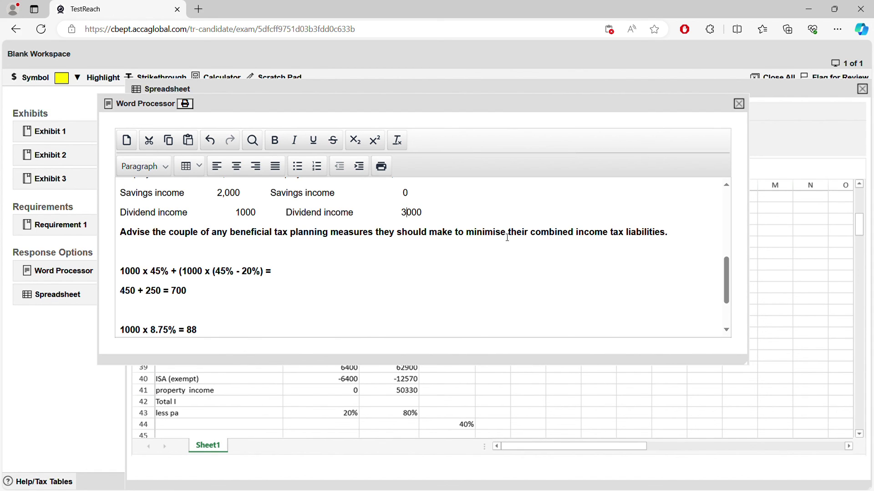
left_click(413, 232)
left_click_drag(422, 212, 396, 213)
Step: Reduce the first spouse's dividend income in the income table to 0
left_click_drag(721, 285, 722, 272)
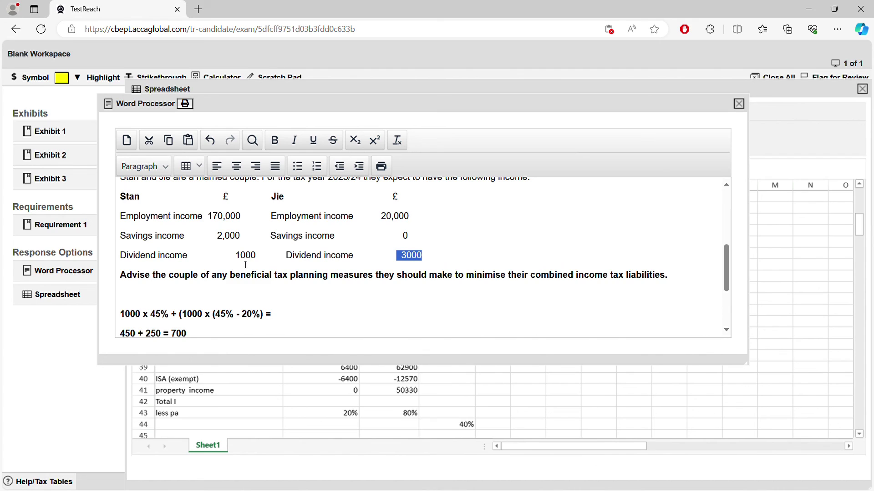
left_click_drag(253, 258, 222, 250)
key("BackSpace")
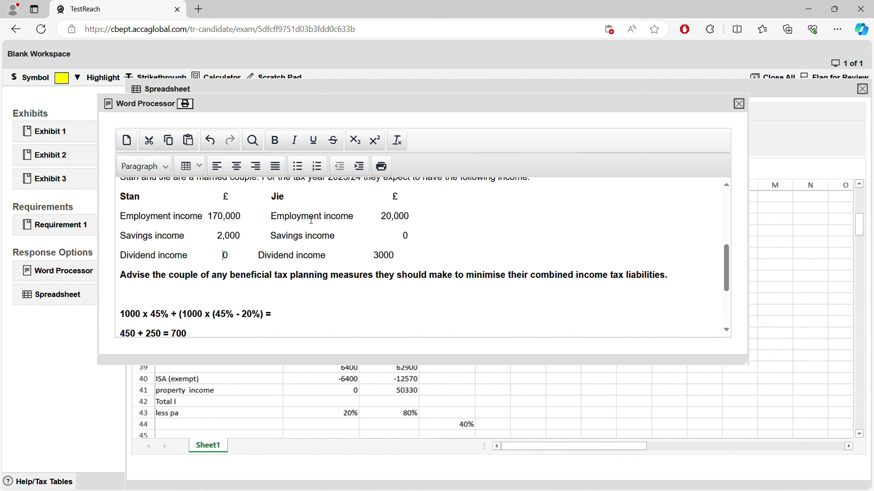
Step: Compare the second spouse's dividend income with the dividend tax saving calculation beneath the requirement
left_click_drag(389, 256, 365, 250)
left_click(437, 253)
left_click_drag(729, 276, 728, 277)
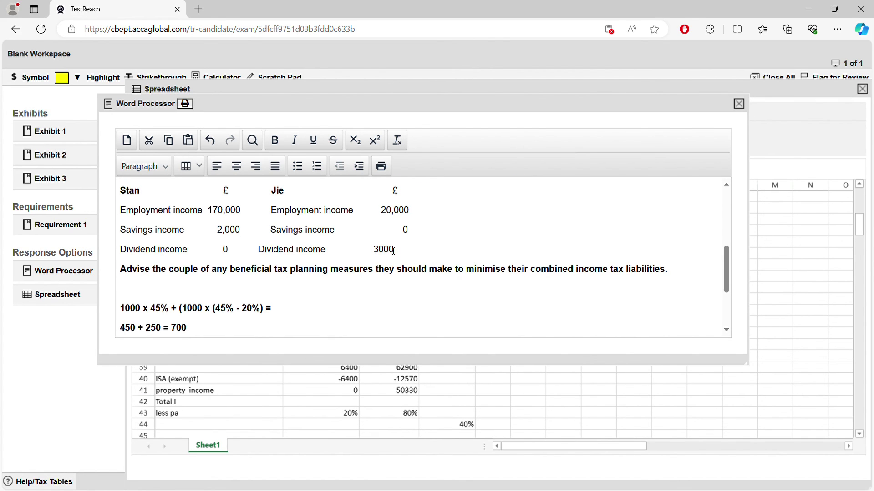
left_click_drag(379, 250, 379, 266)
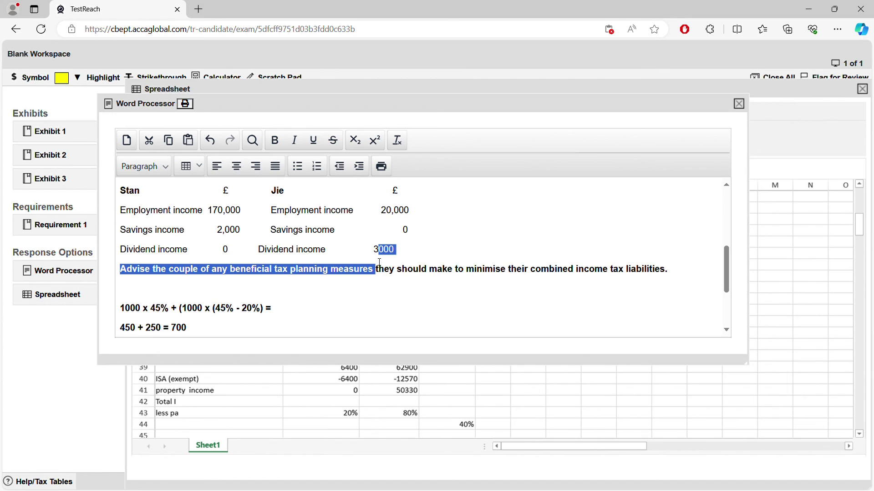
left_click(386, 249)
double_click(376, 251)
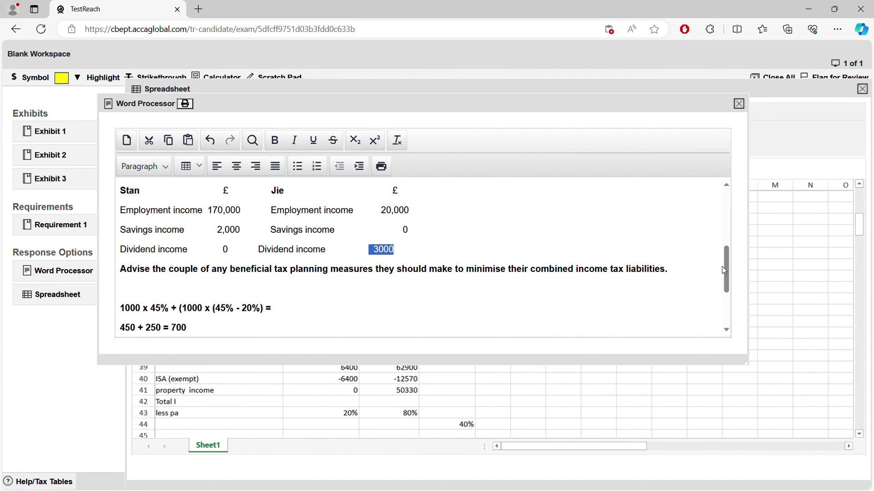
left_click_drag(727, 266, 727, 291)
left_click_drag(130, 285, 148, 285)
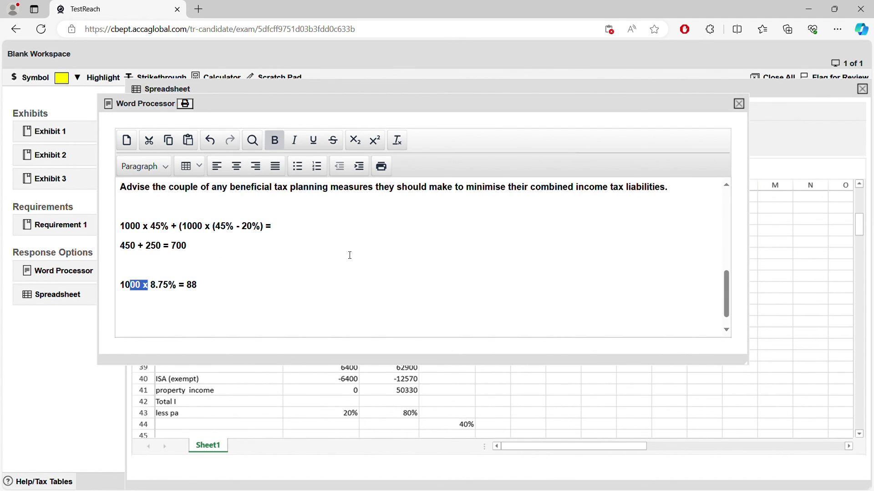
left_click(135, 299)
mouse_move(128, 297)
left_mouse_down()
mouse_move(197, 294)
mouse_move(120, 287)
left_mouse_up()
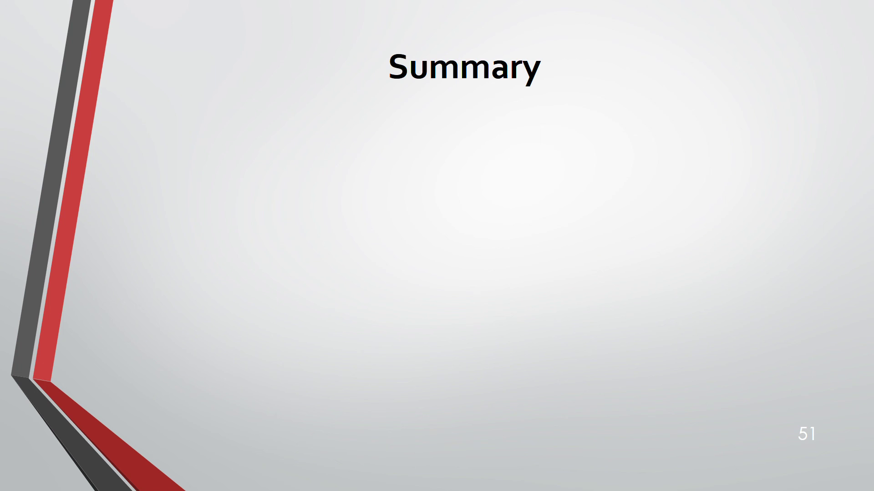
key("Right")
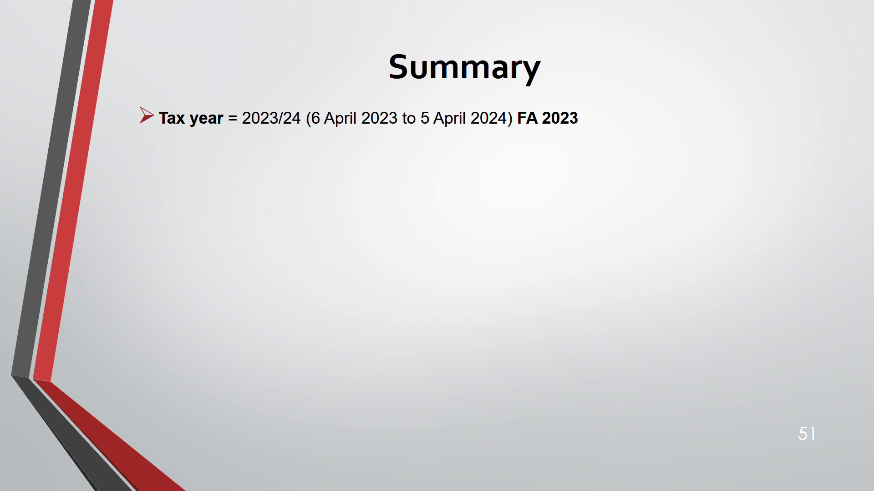